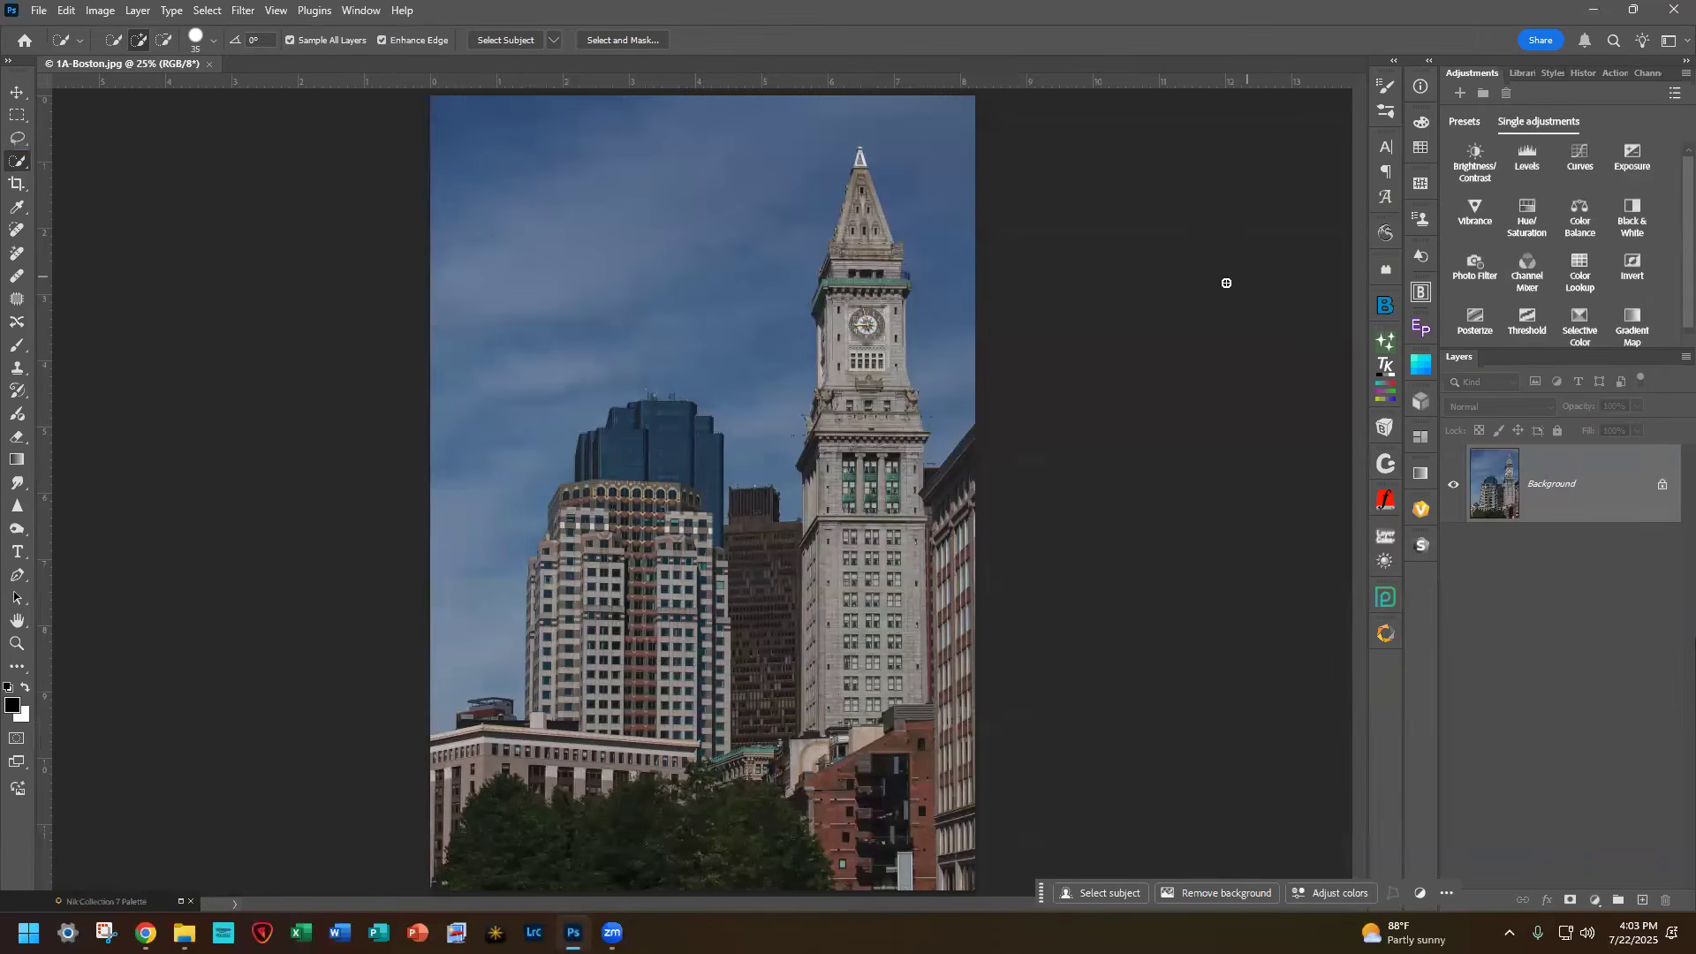
Step: Duplicate the Background layer and mask the copy to an automatic subject selection of the buildings and trees
scroll(1201, 319, down, 1)
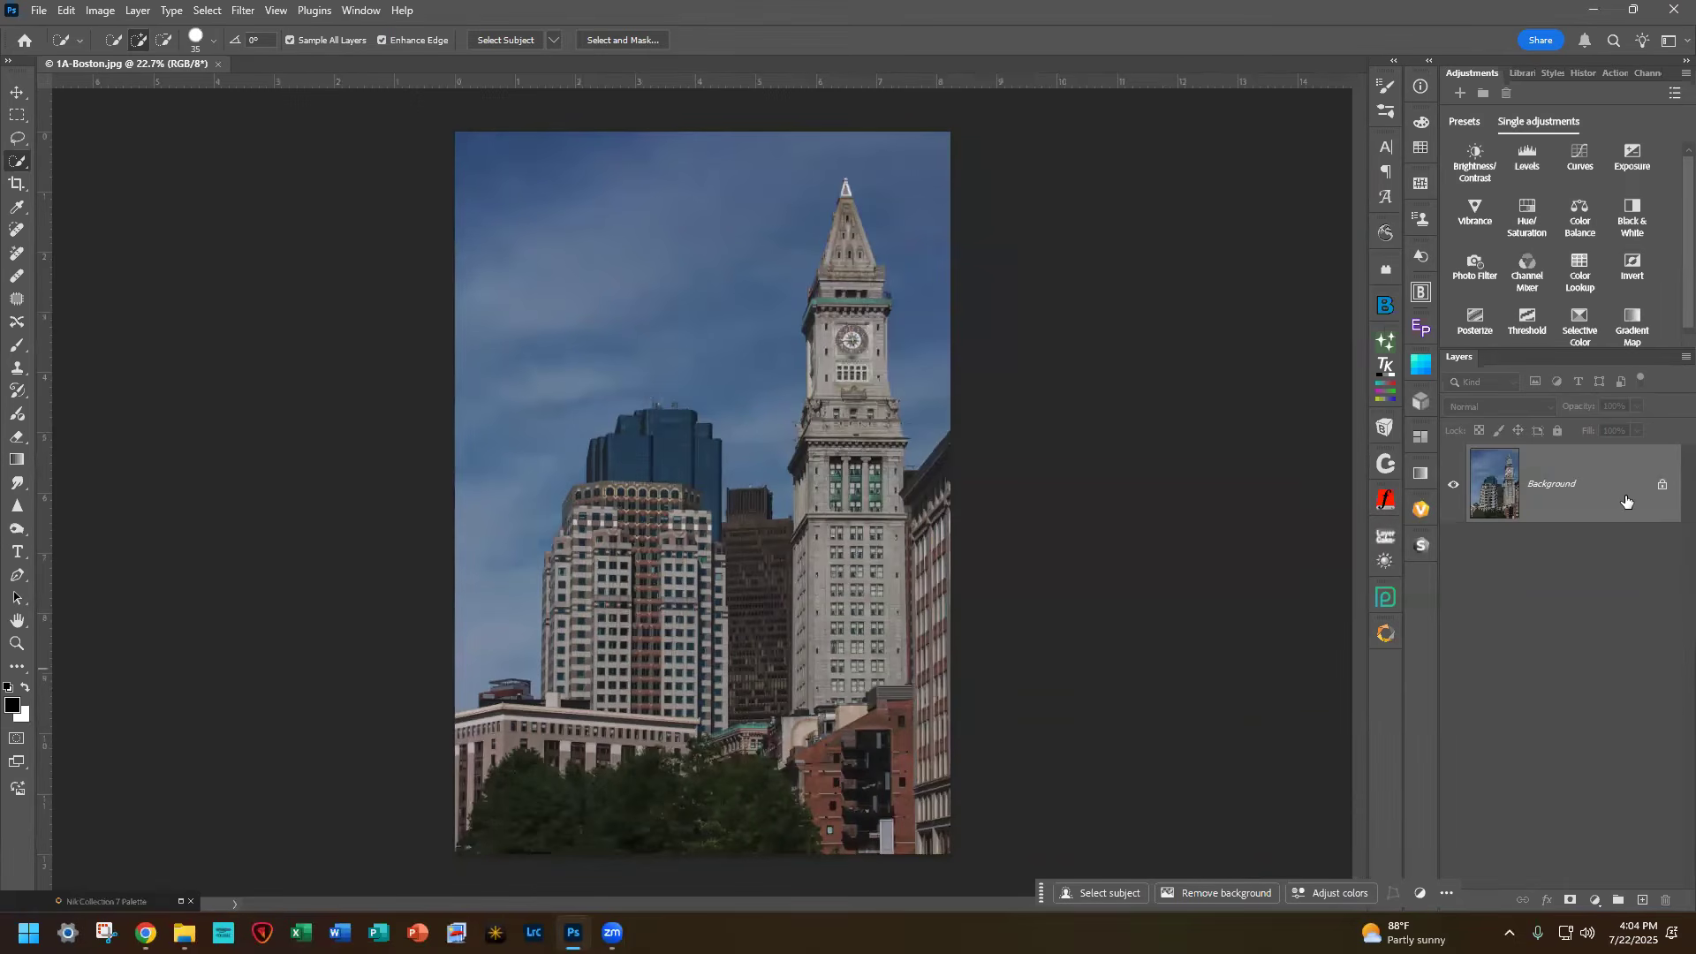
key(ctrl+j)
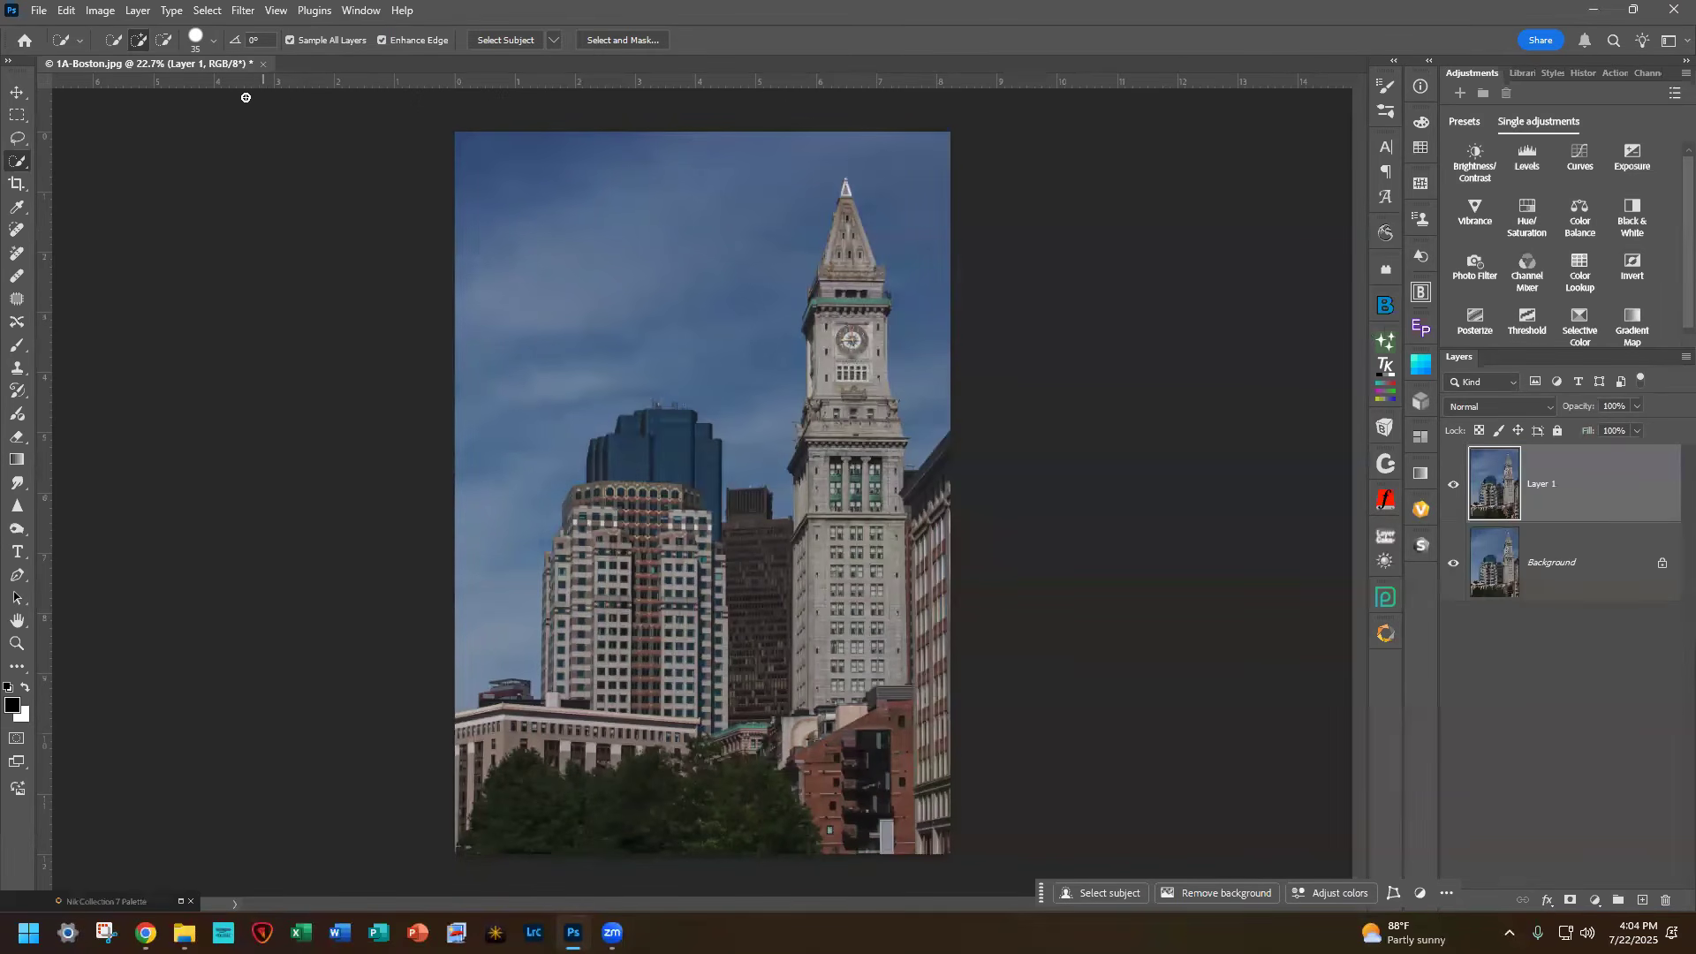
click(508, 40)
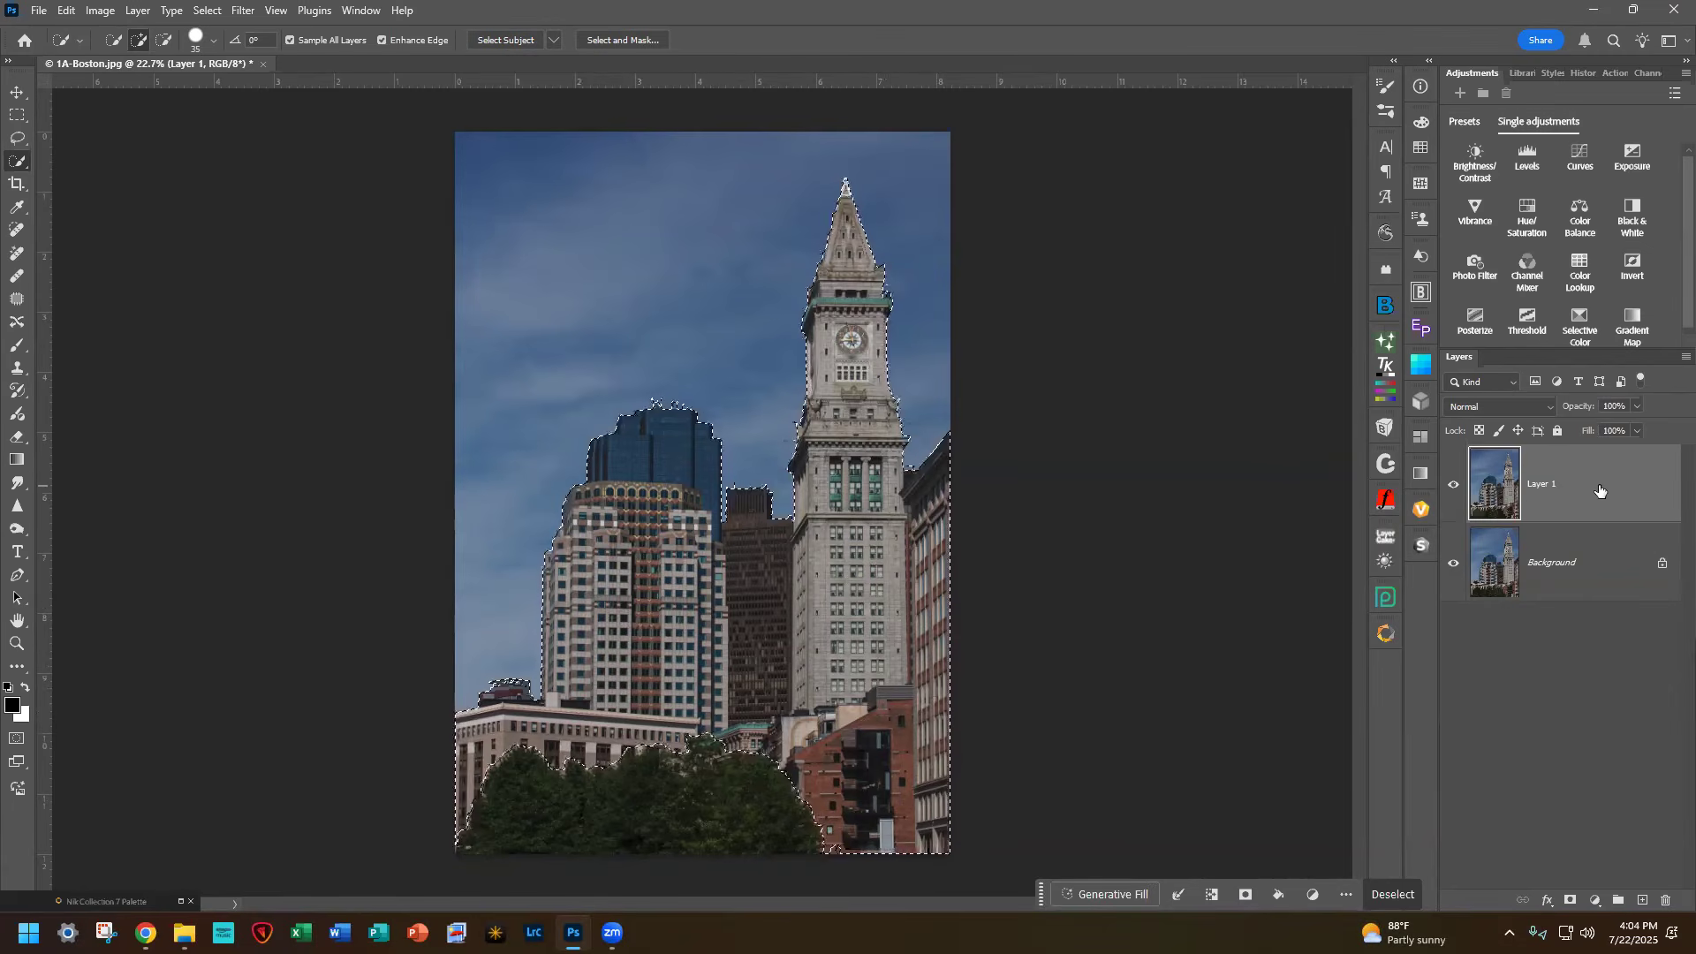
click(1569, 900)
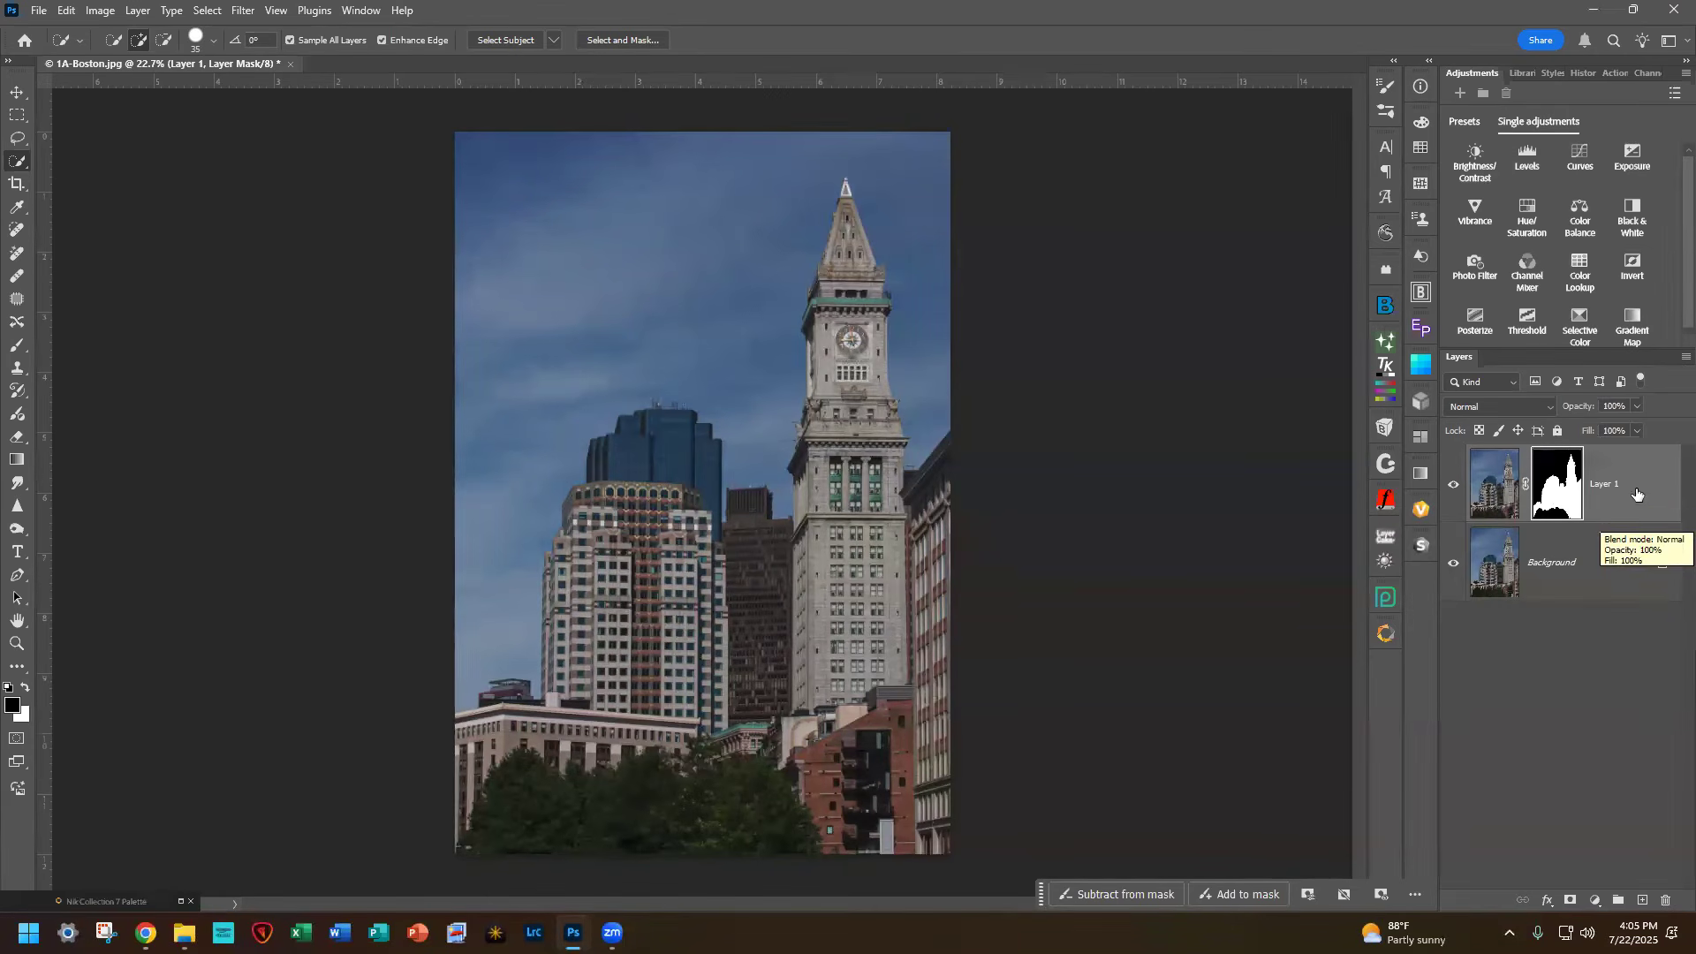
Step: Rename the masked layer as Buildings
double_click(1604, 484)
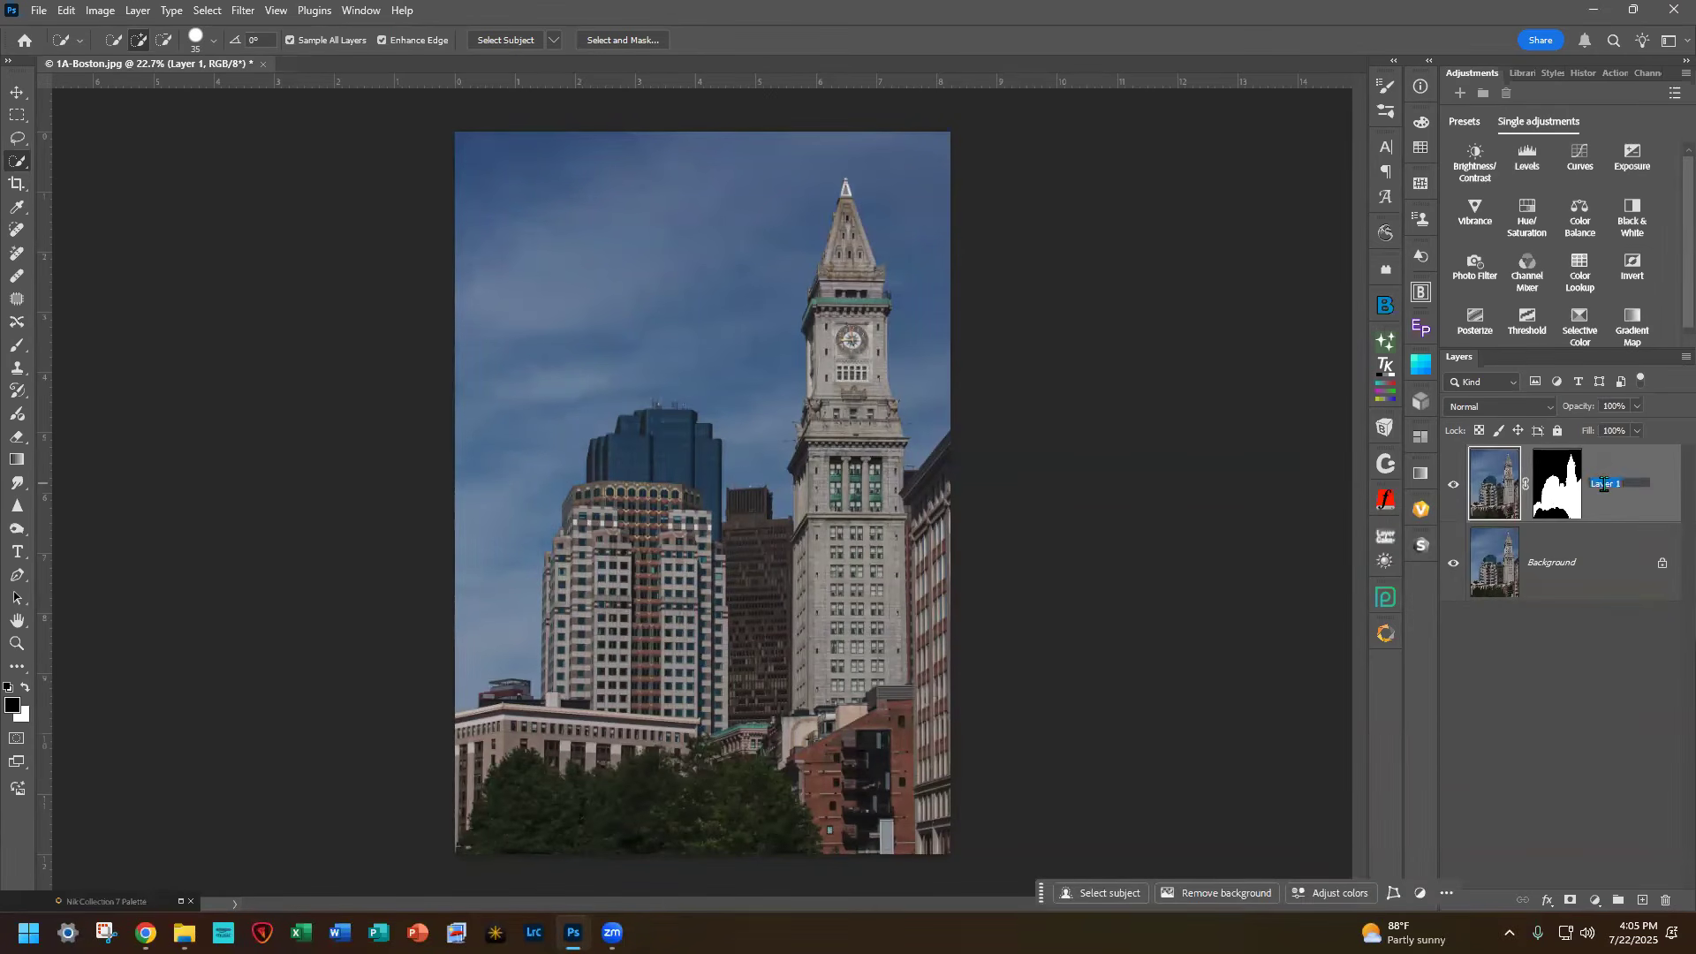
text(Buildings)
key(Return)
Step: Duplicate the Background layer again and rename the copy as Sky
click(1595, 578)
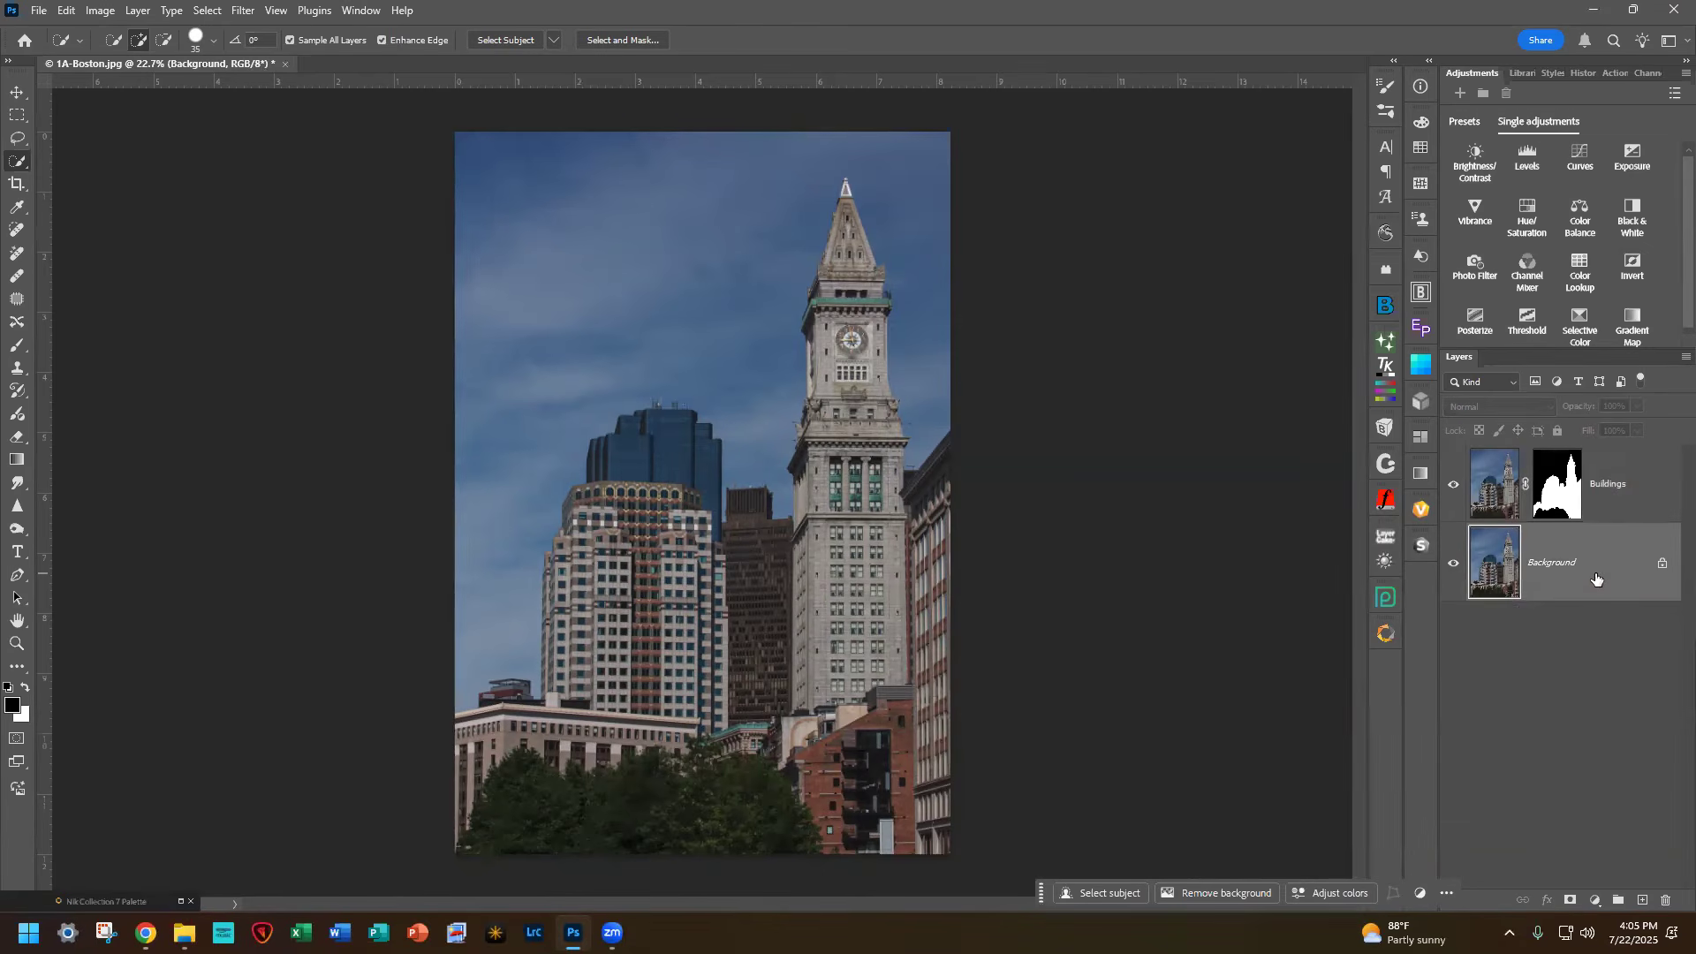
key(ctrl+j)
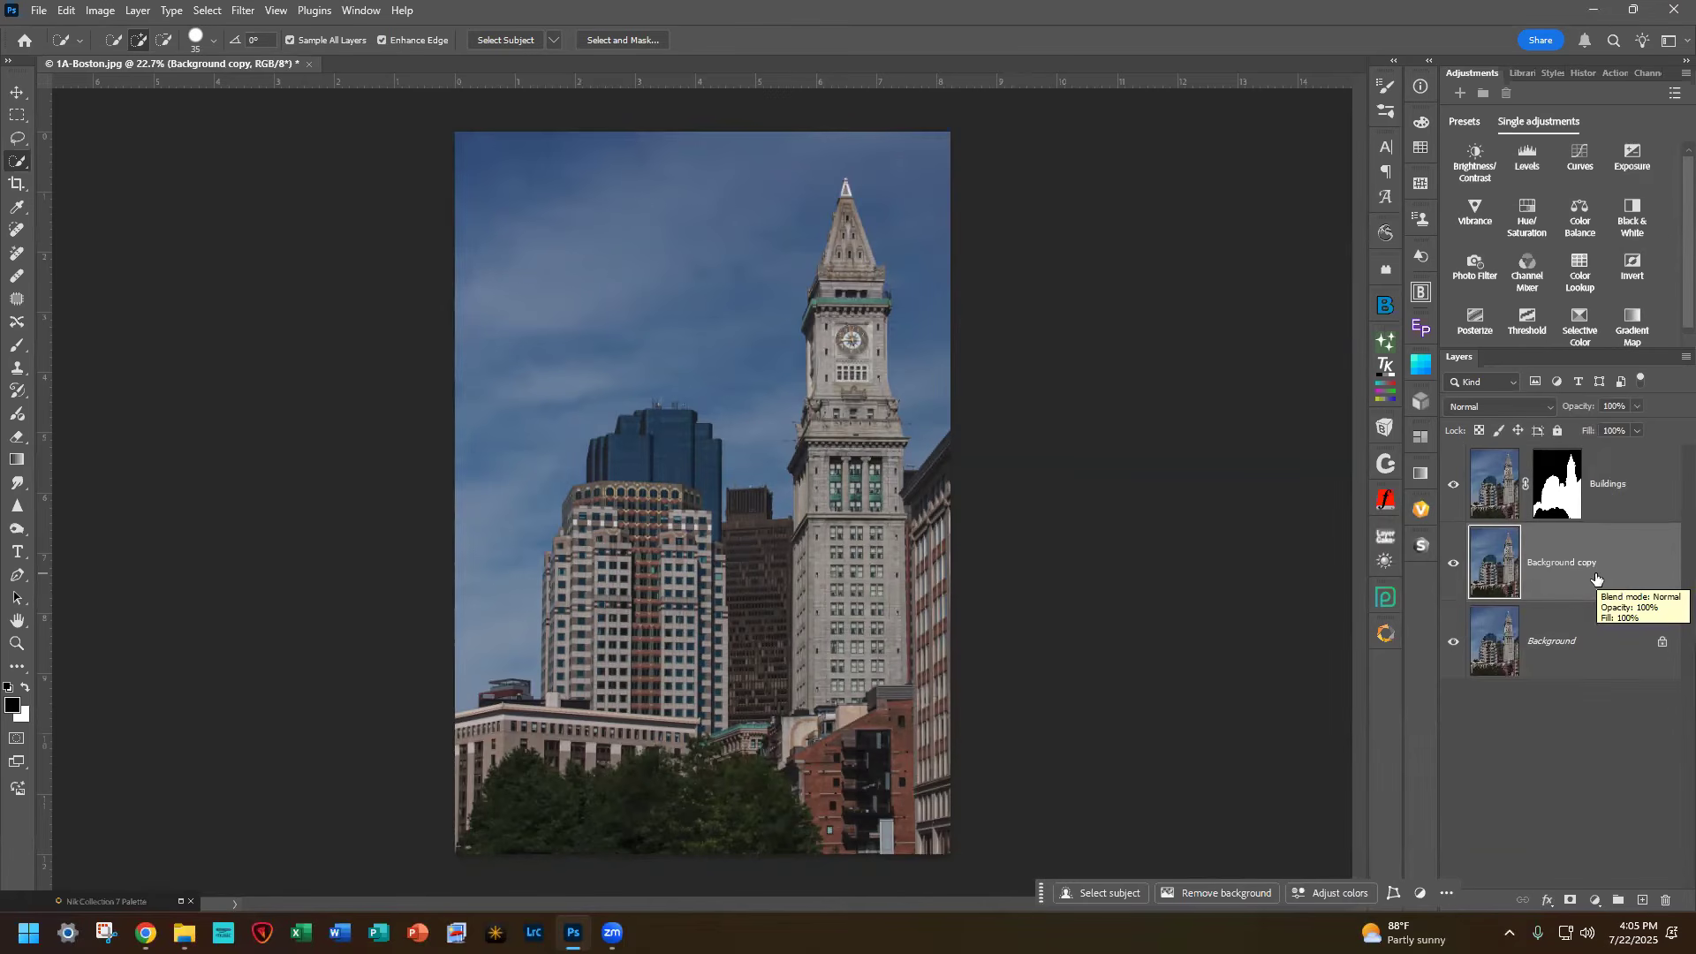
double_click(1586, 570)
text(Sky)
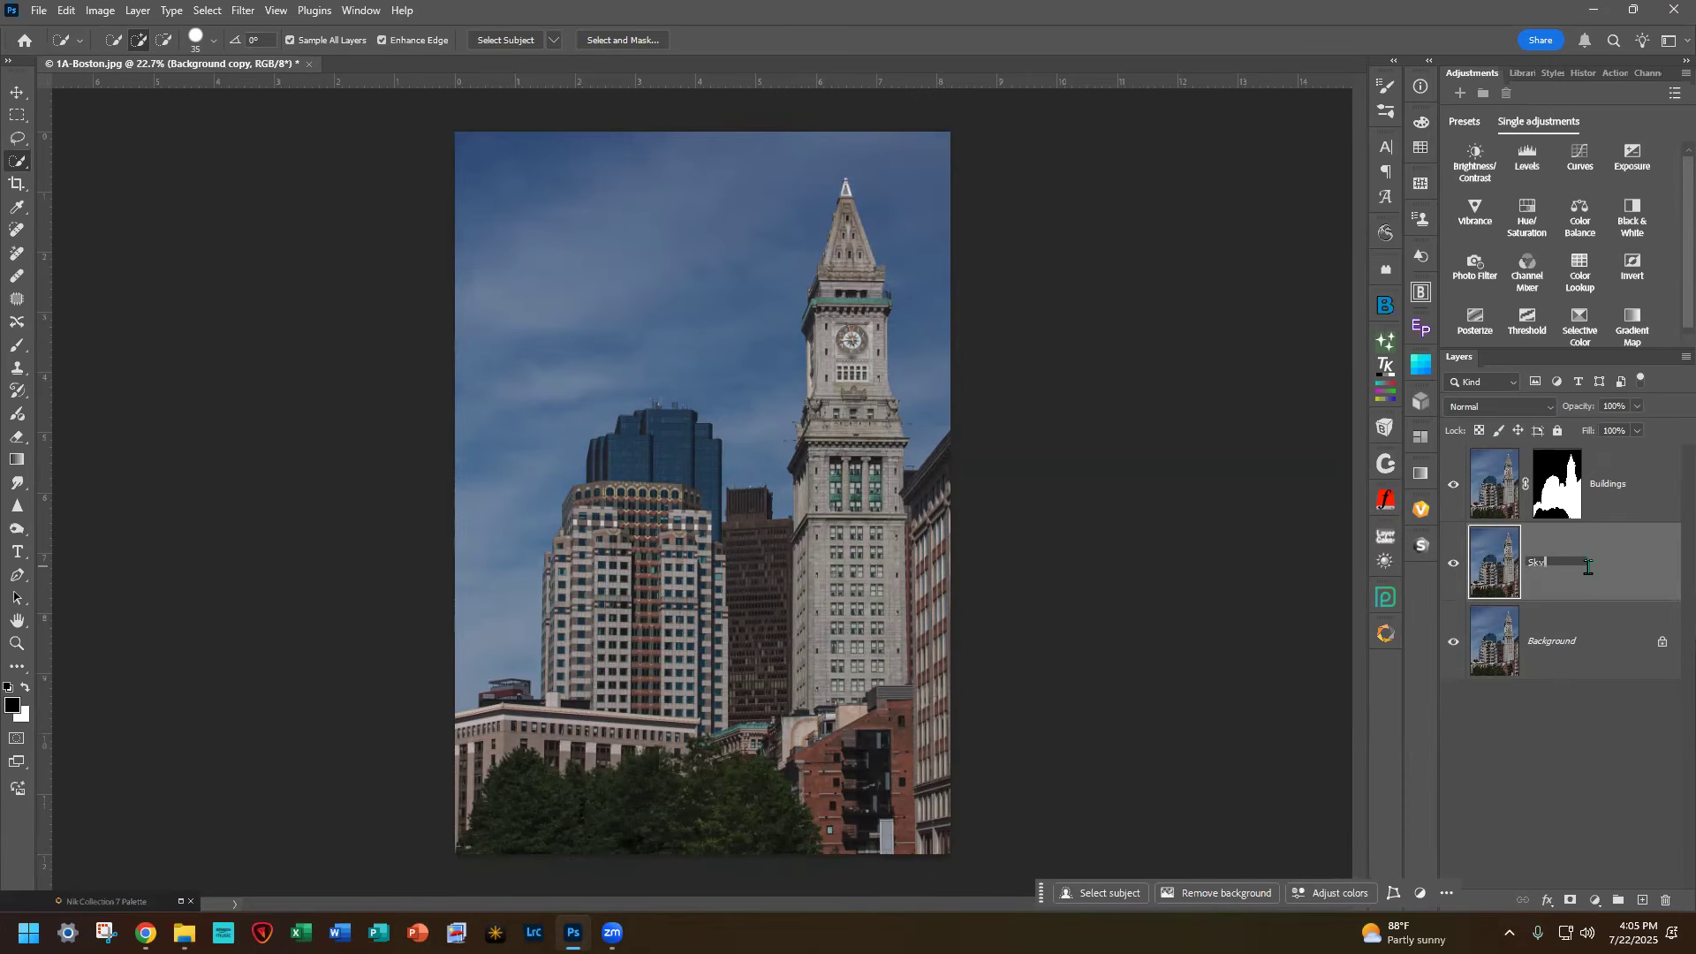
key(Return)
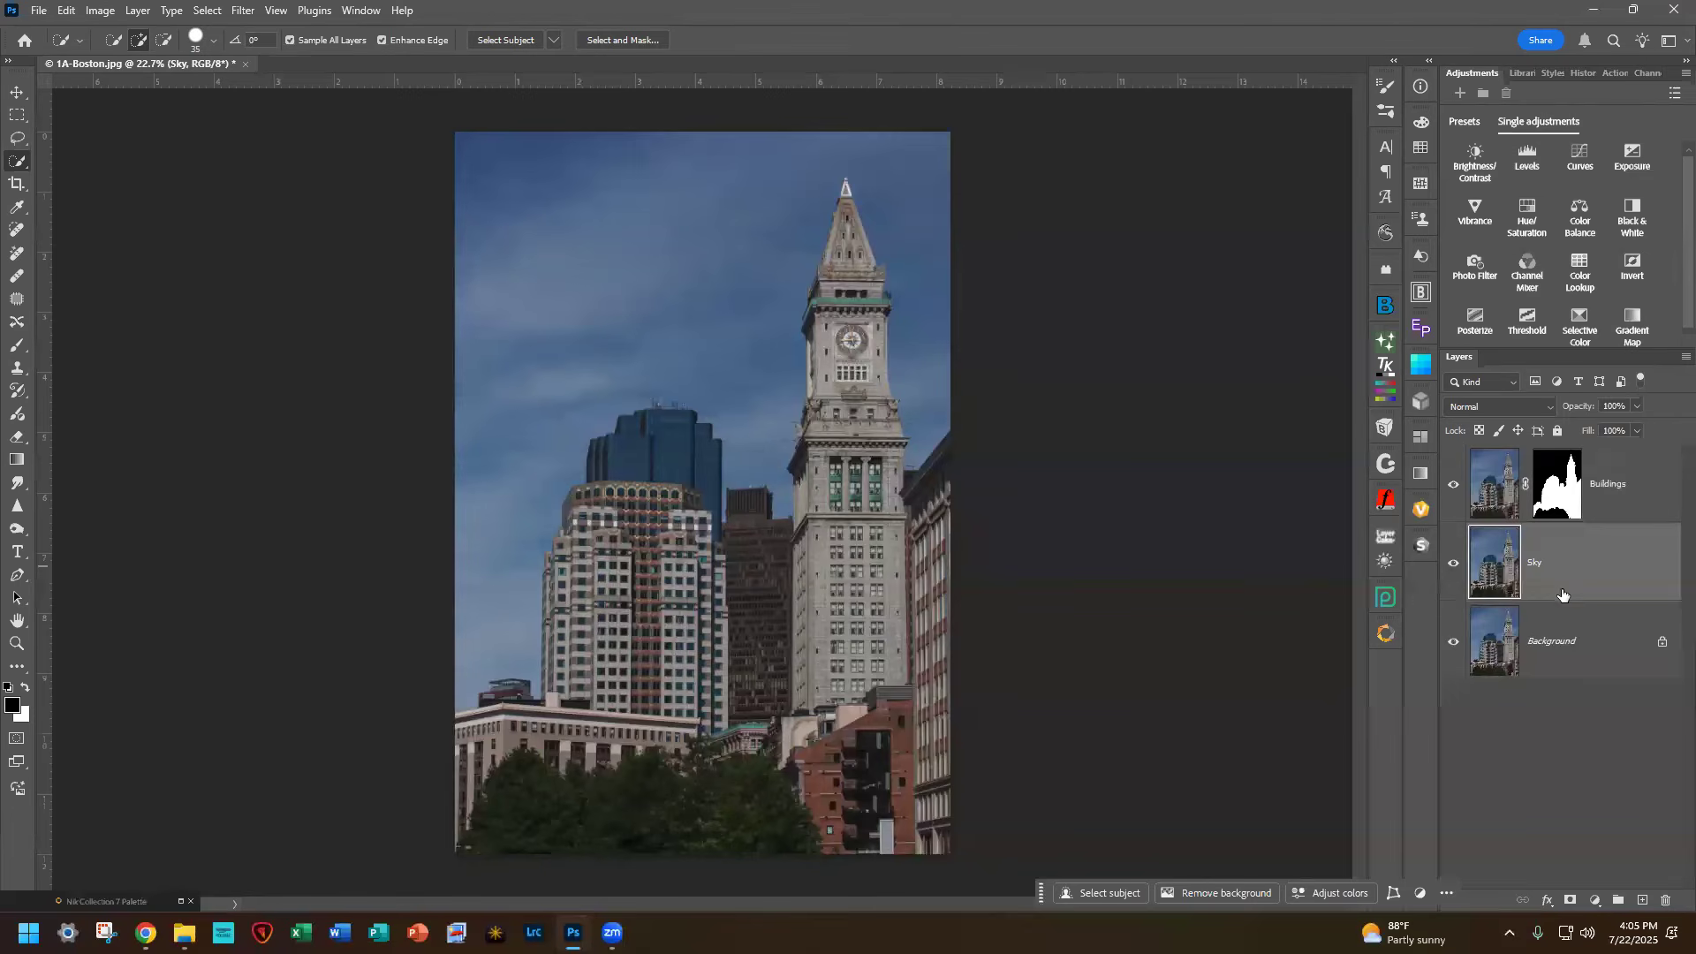
Step: Copy the Buildings layer mask onto the Sky layer and invert the copied mask
click(1553, 485)
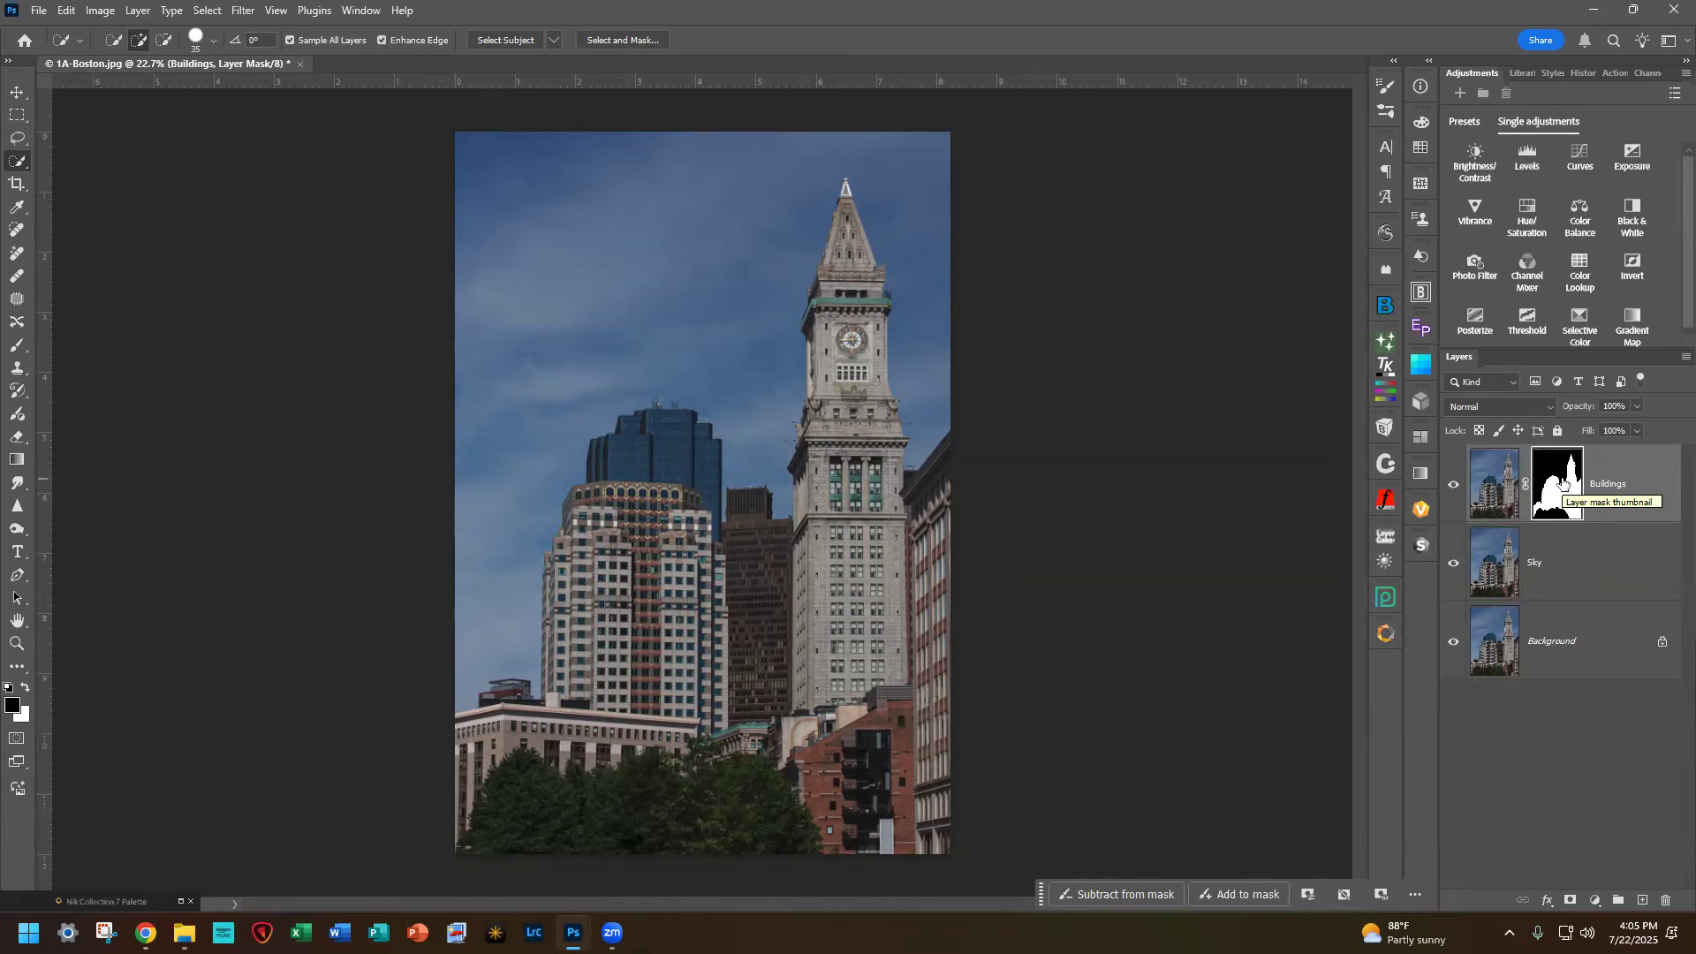
drag(1561, 483, 1562, 565)
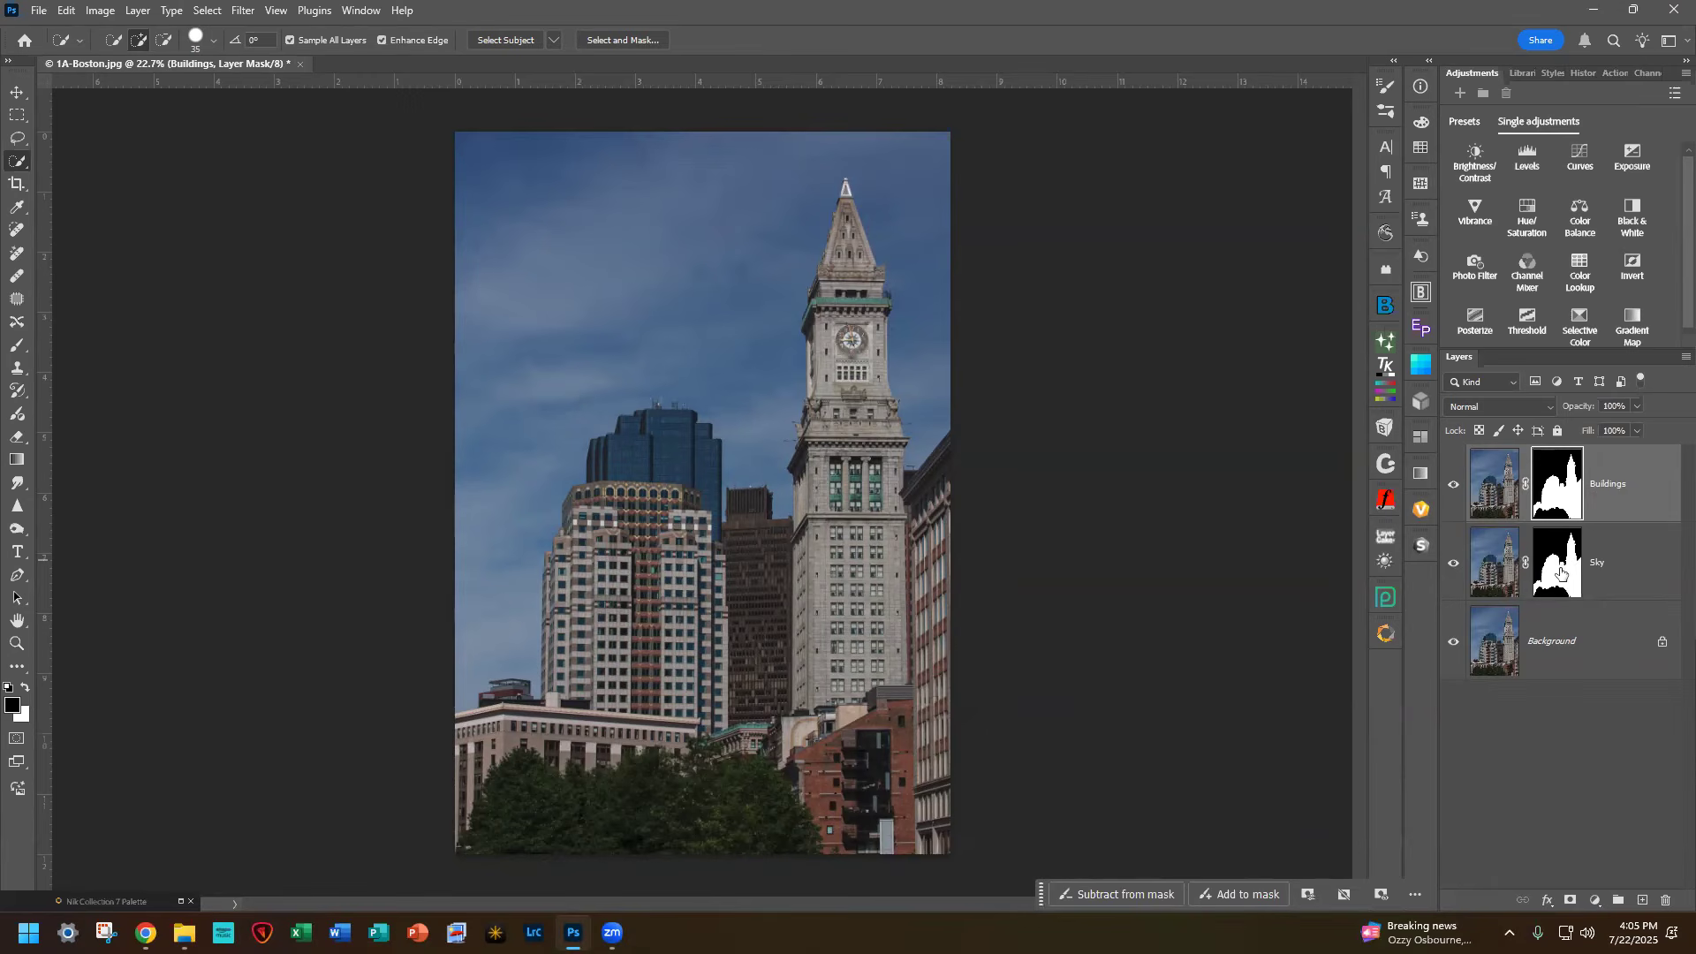
click(1561, 573)
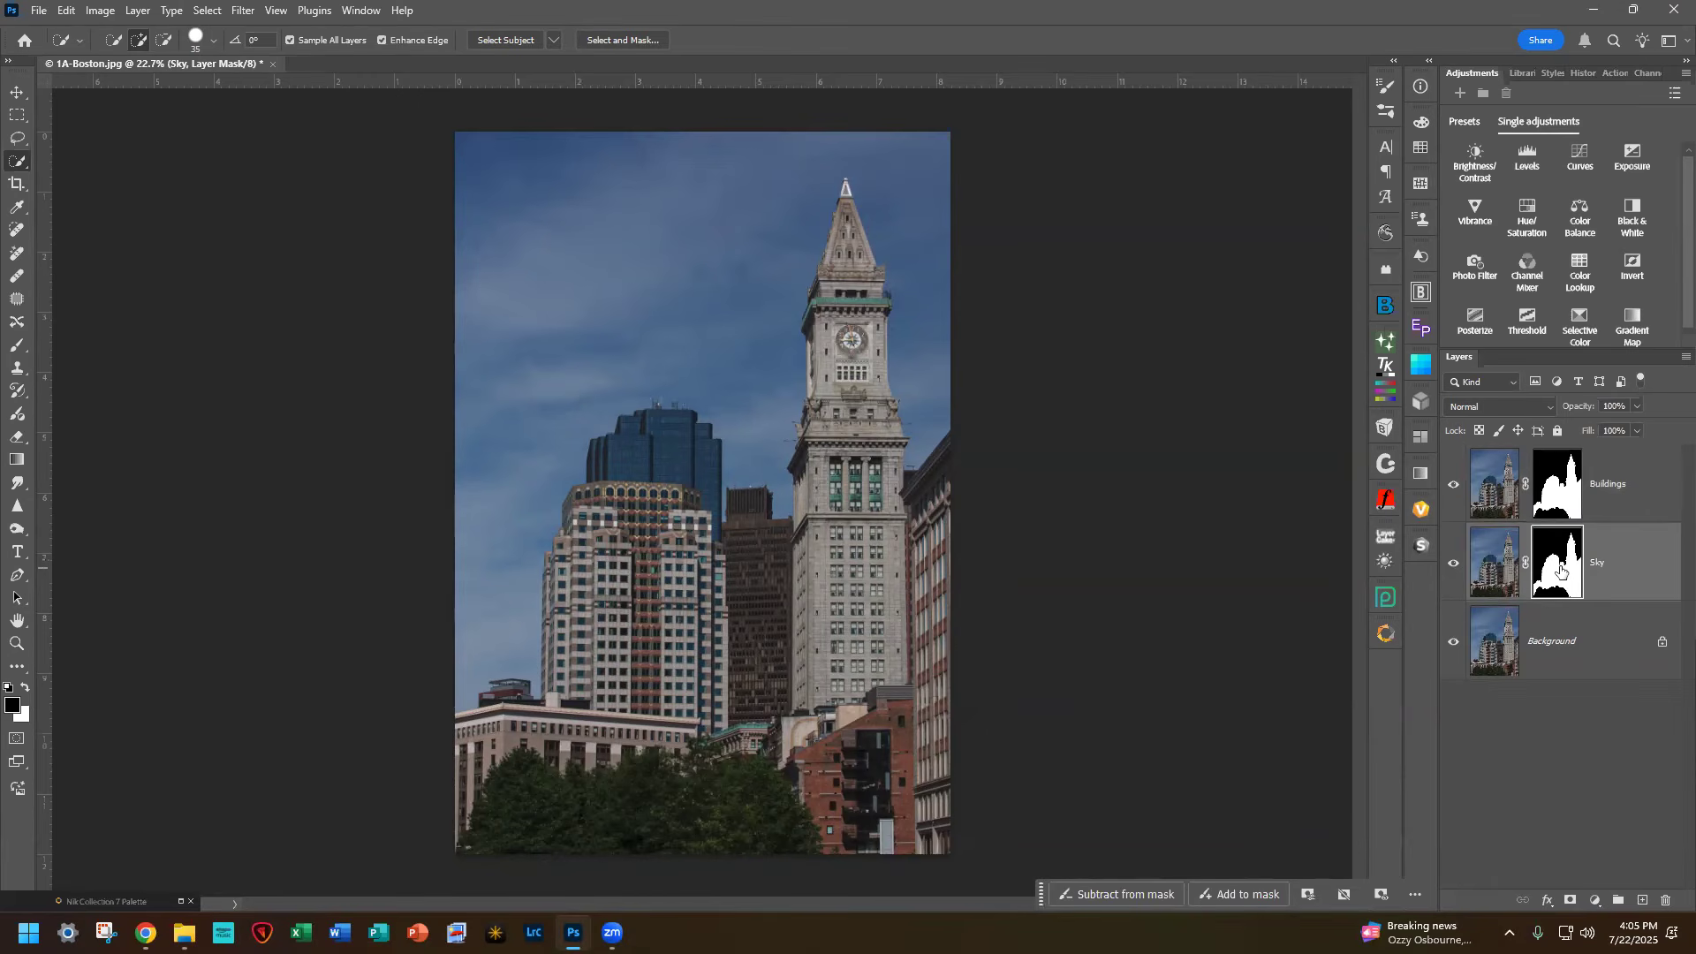
key(ctrl+i)
Step: Paint black over the trees area of the Sky mask with a soft round brush, reducing the brush size from 700 to 250
click(17, 345)
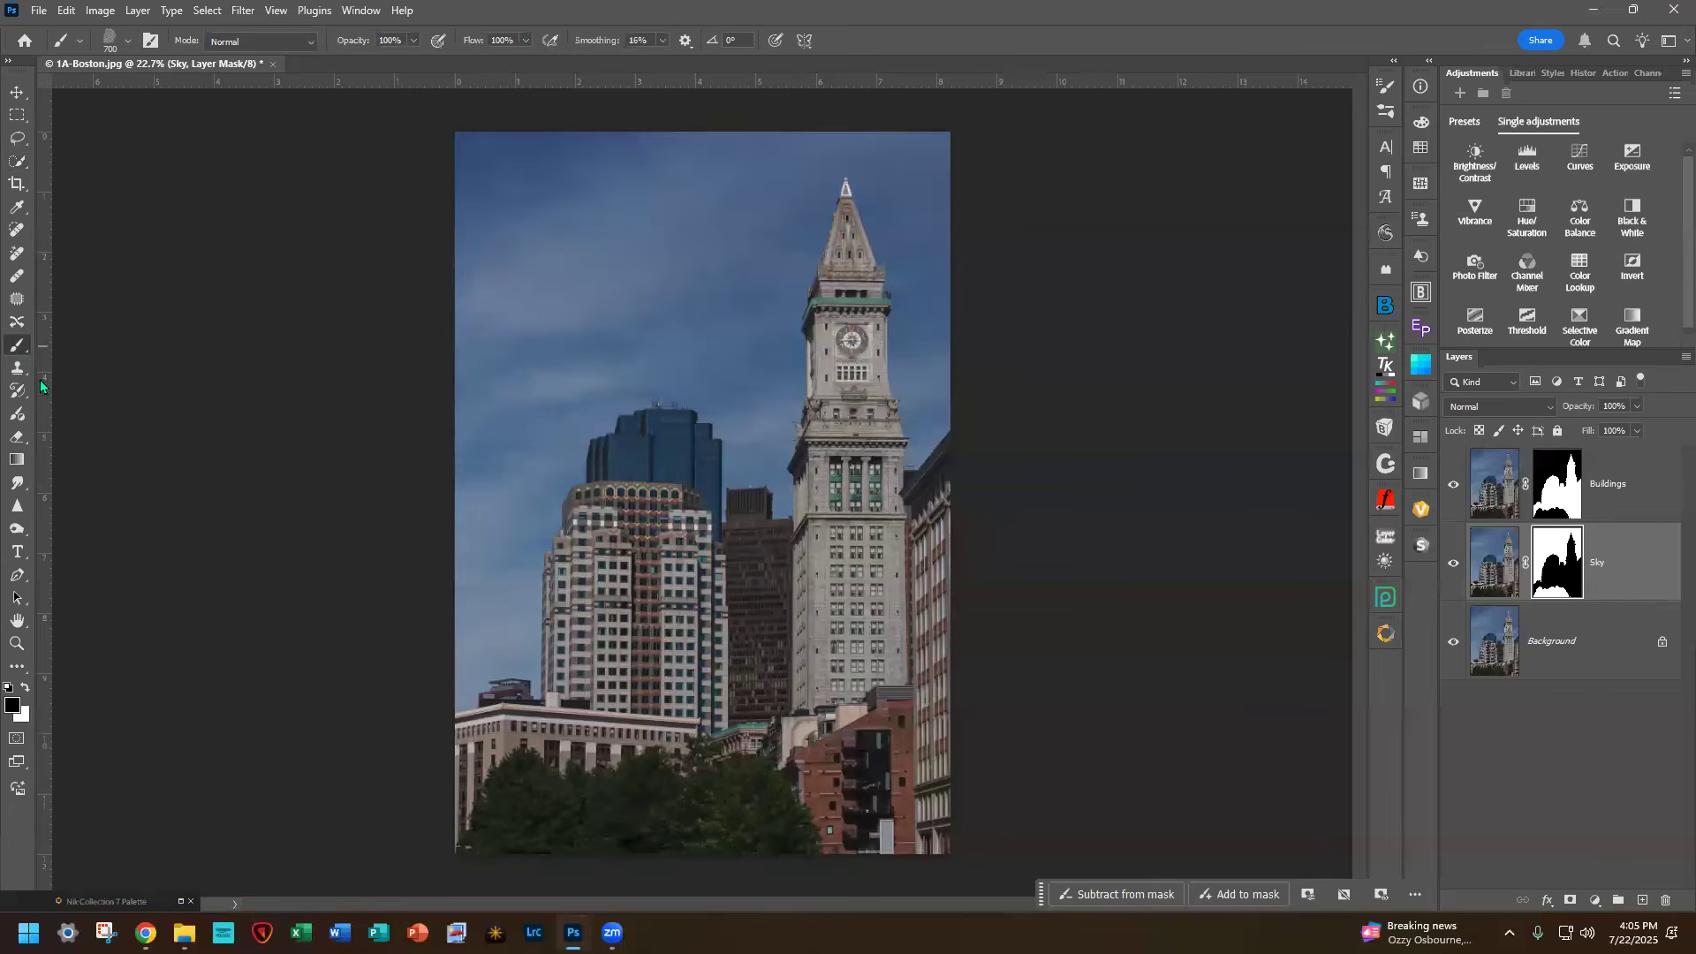
click(125, 37)
click(44, 210)
click(470, 2)
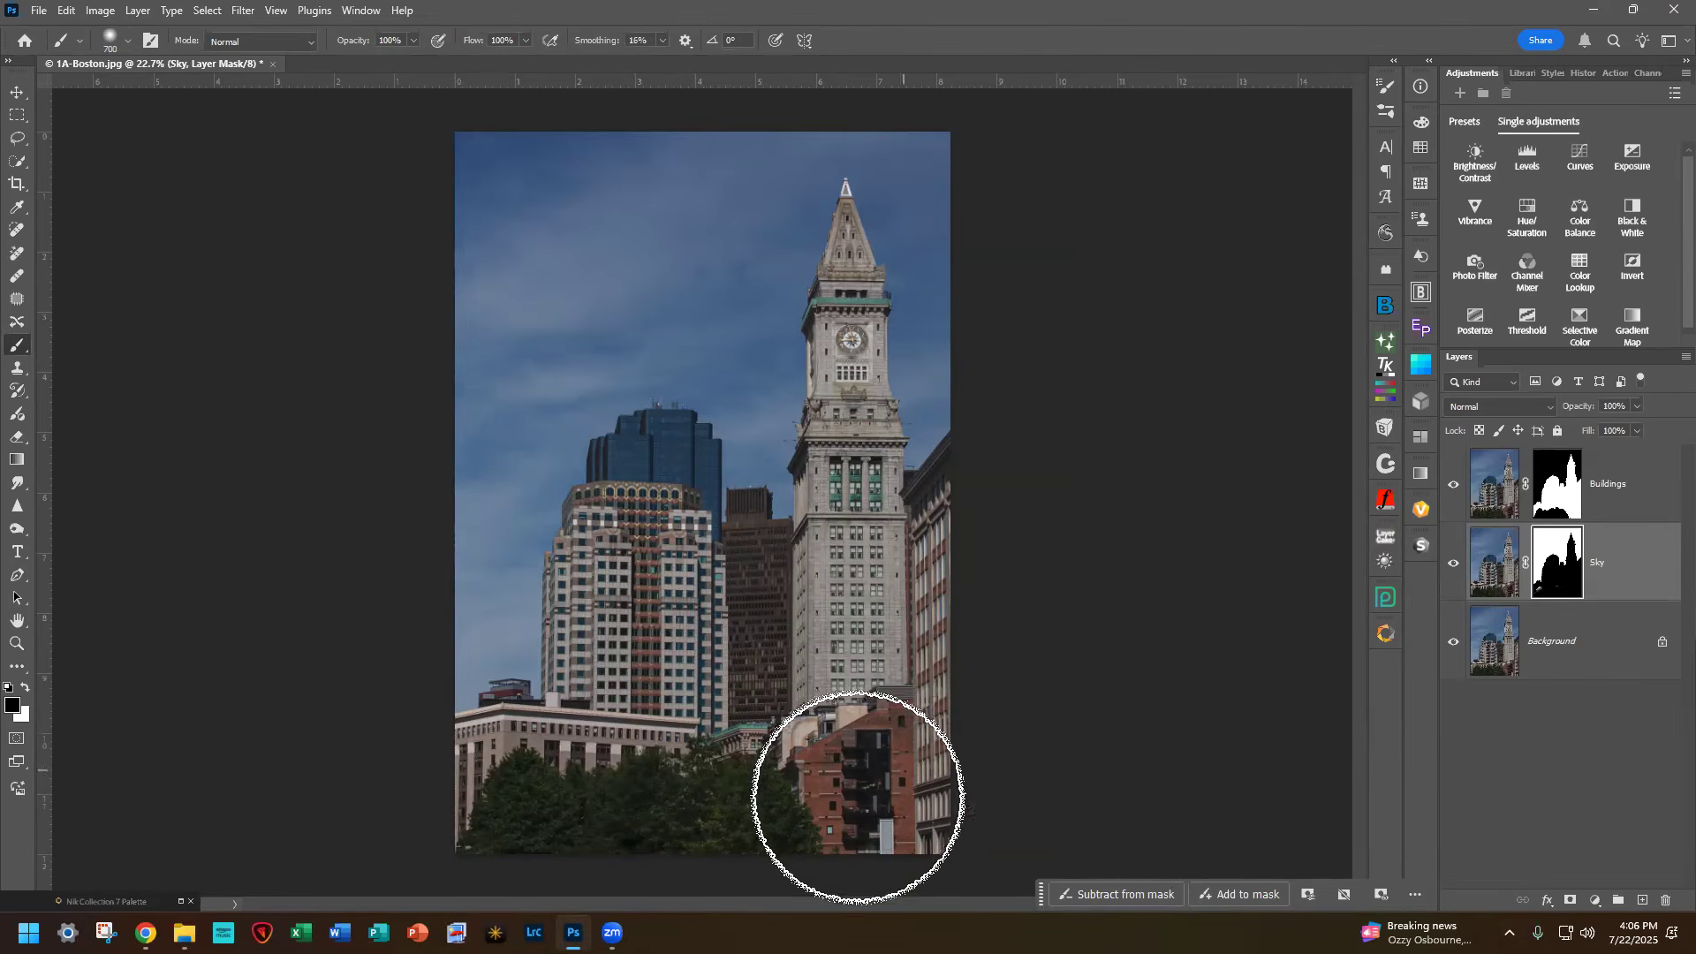
key(bracketleft)
key(bracketleft)
key(bracketleft)
key(bracketleft)
key(bracketleft)
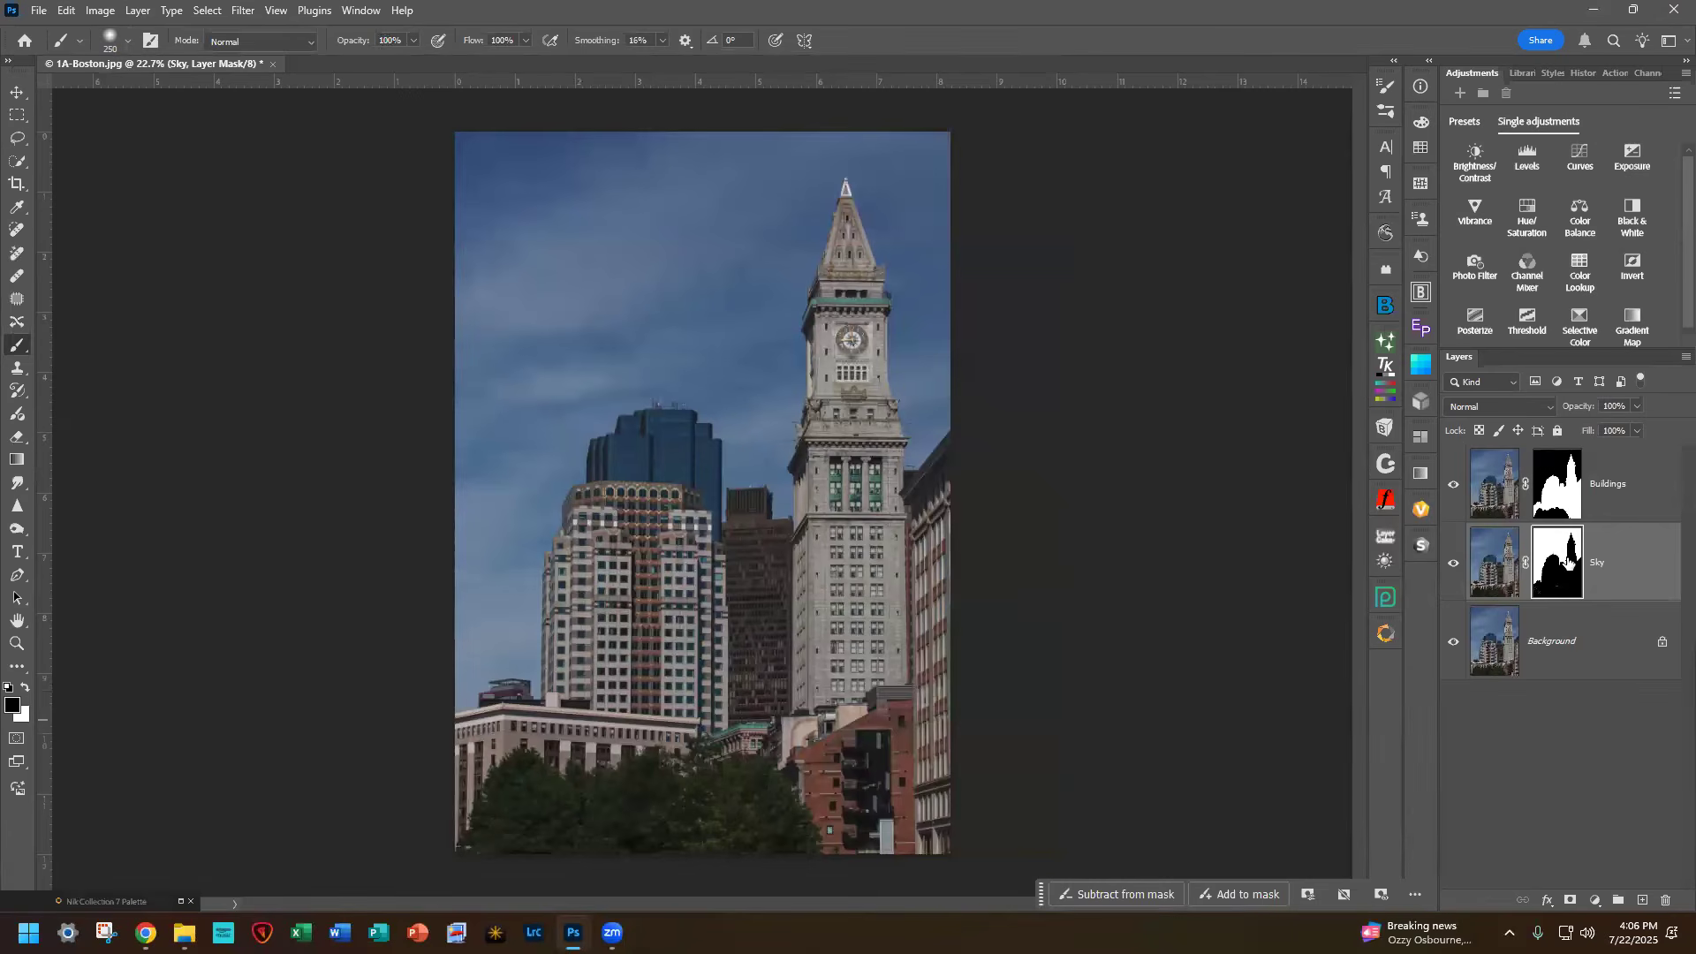
Step: Duplicate the Background layer once more and copy the Buildings layer mask onto the duplicate
click(1559, 650)
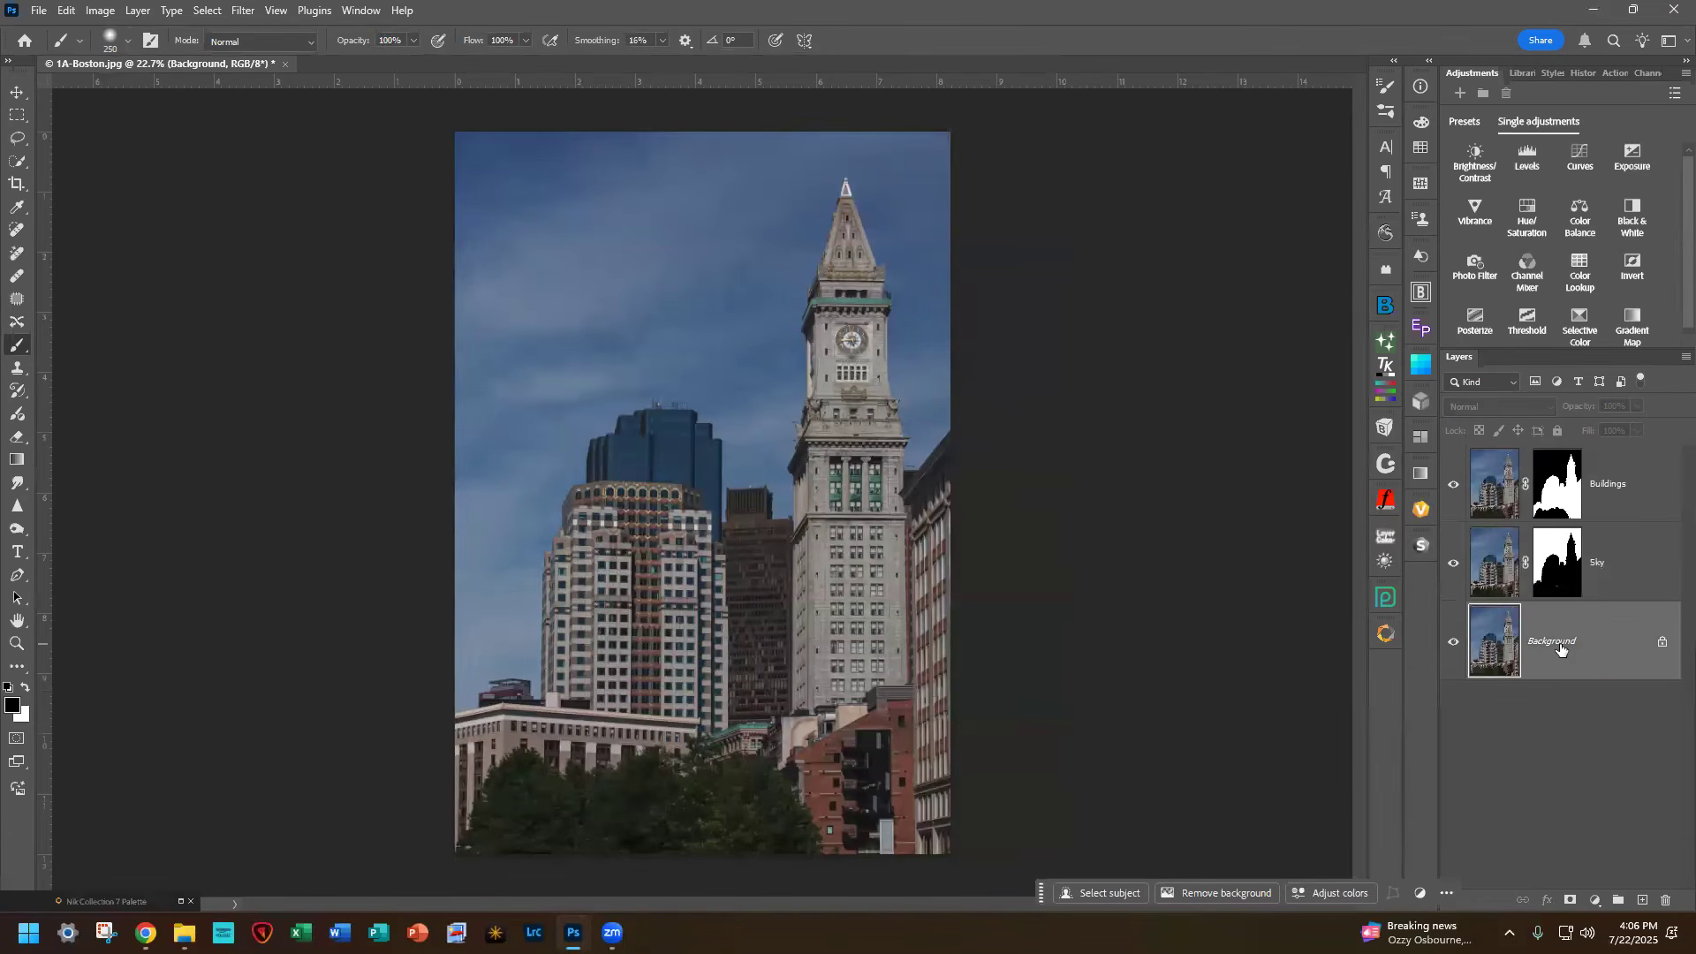
key(ctrl+j)
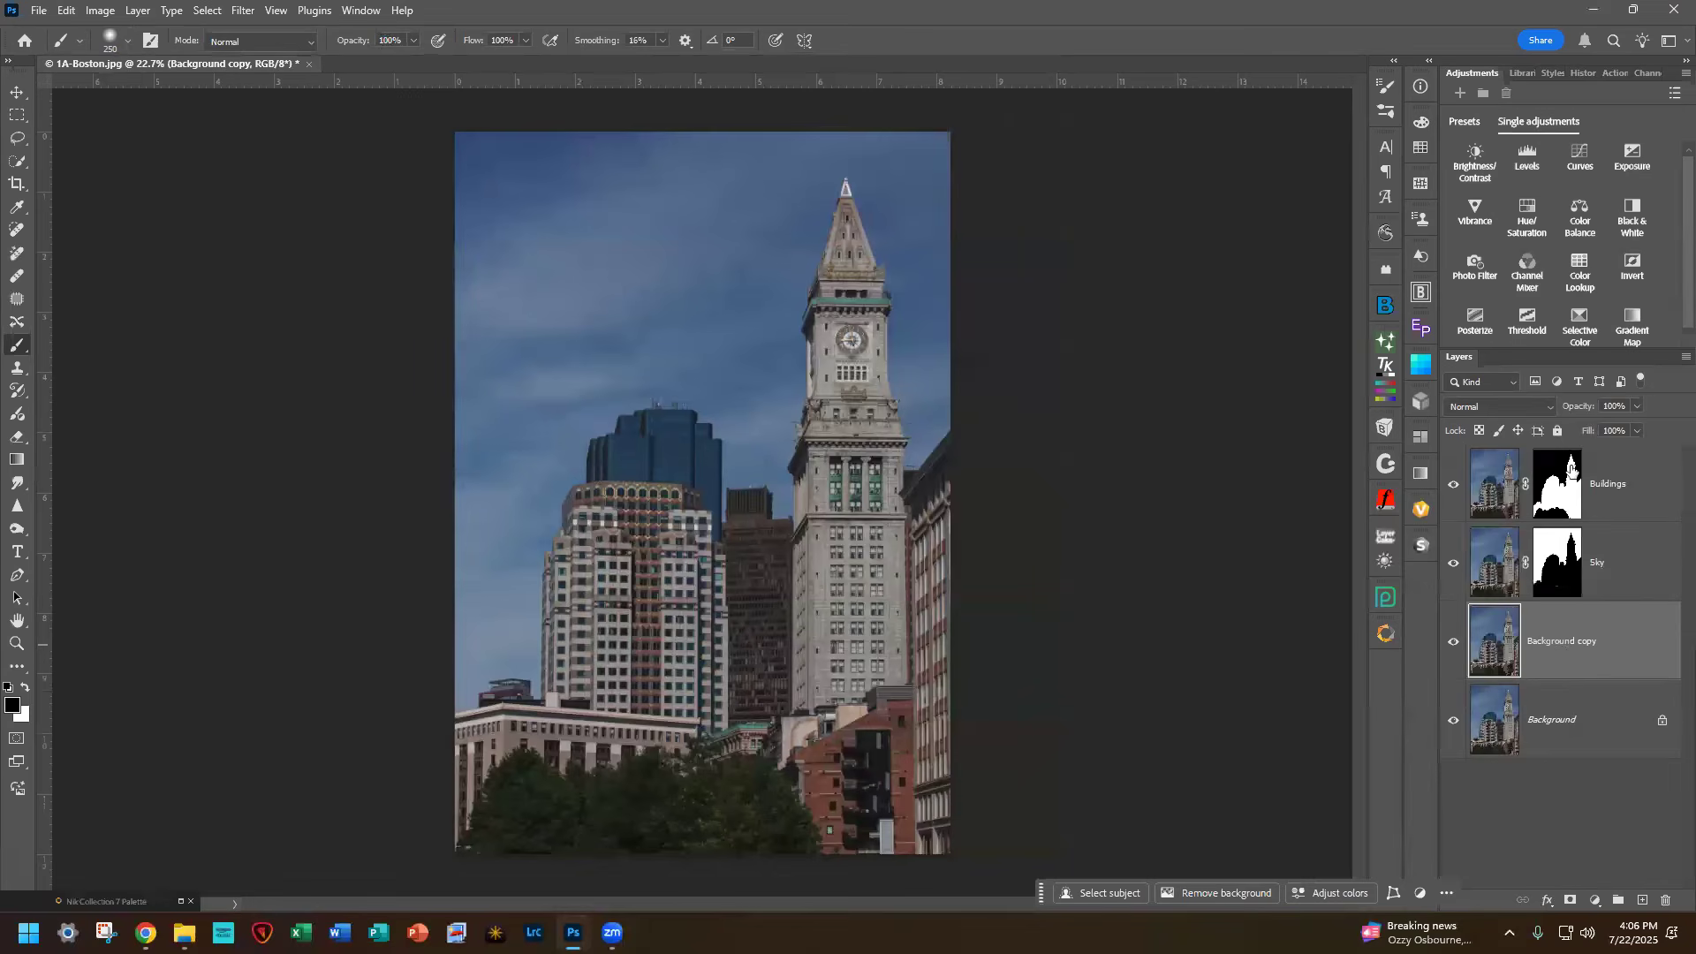
click(1552, 486)
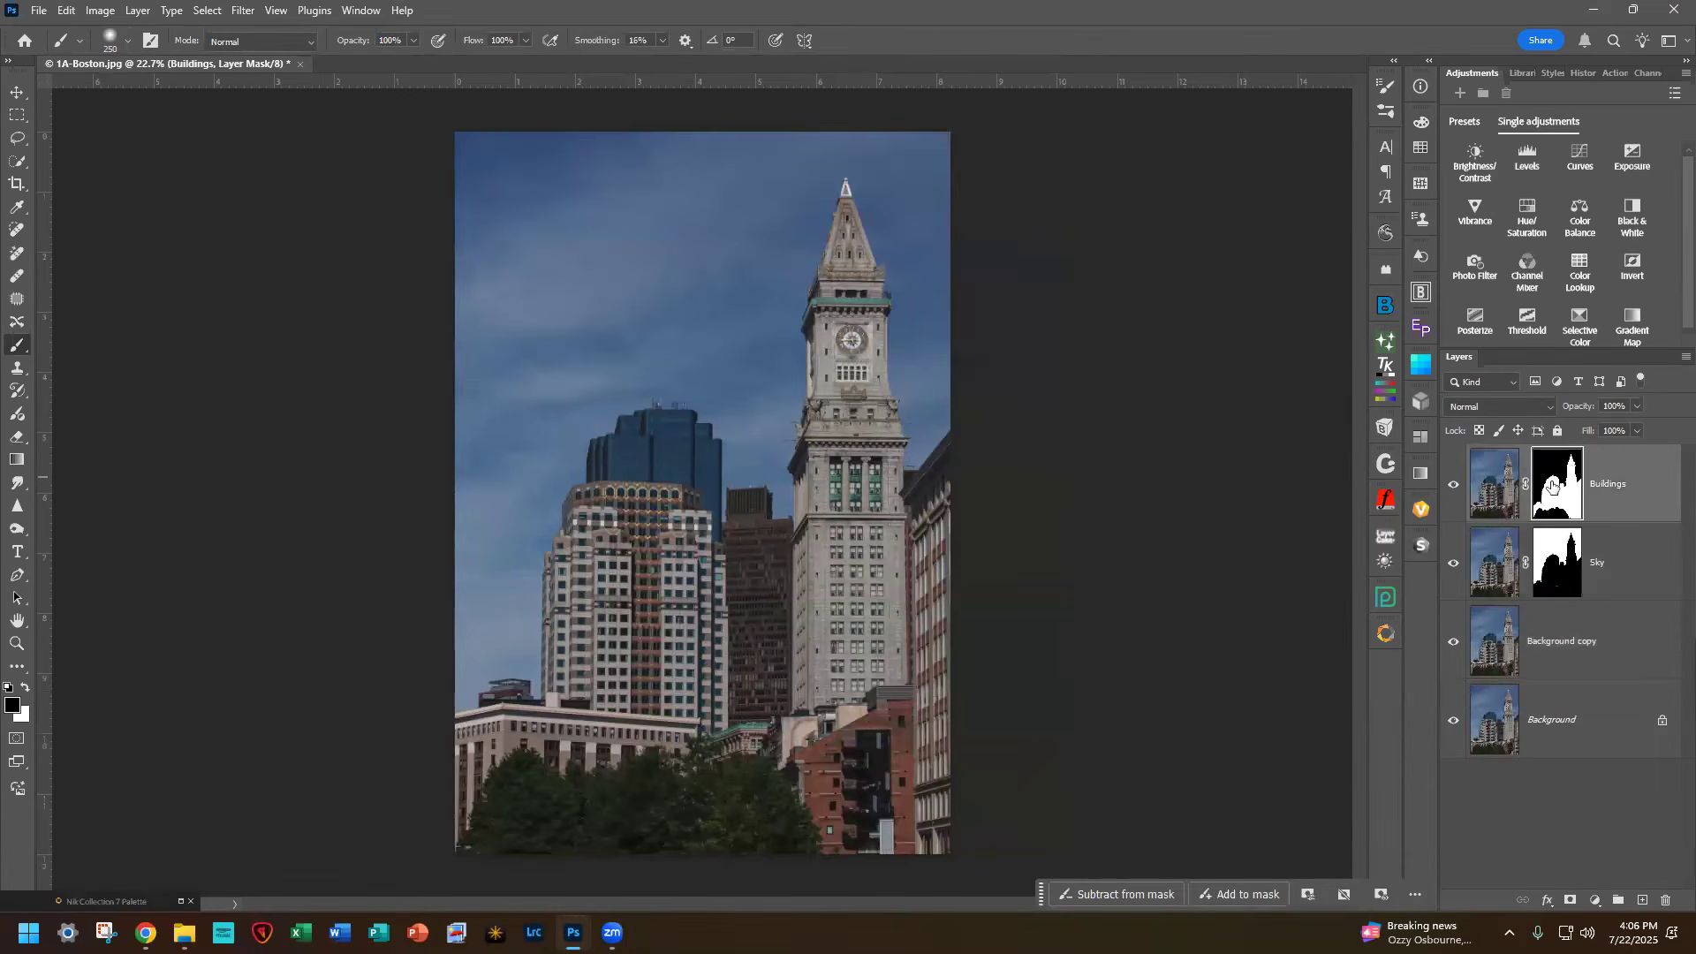
drag(1551, 486, 1557, 649)
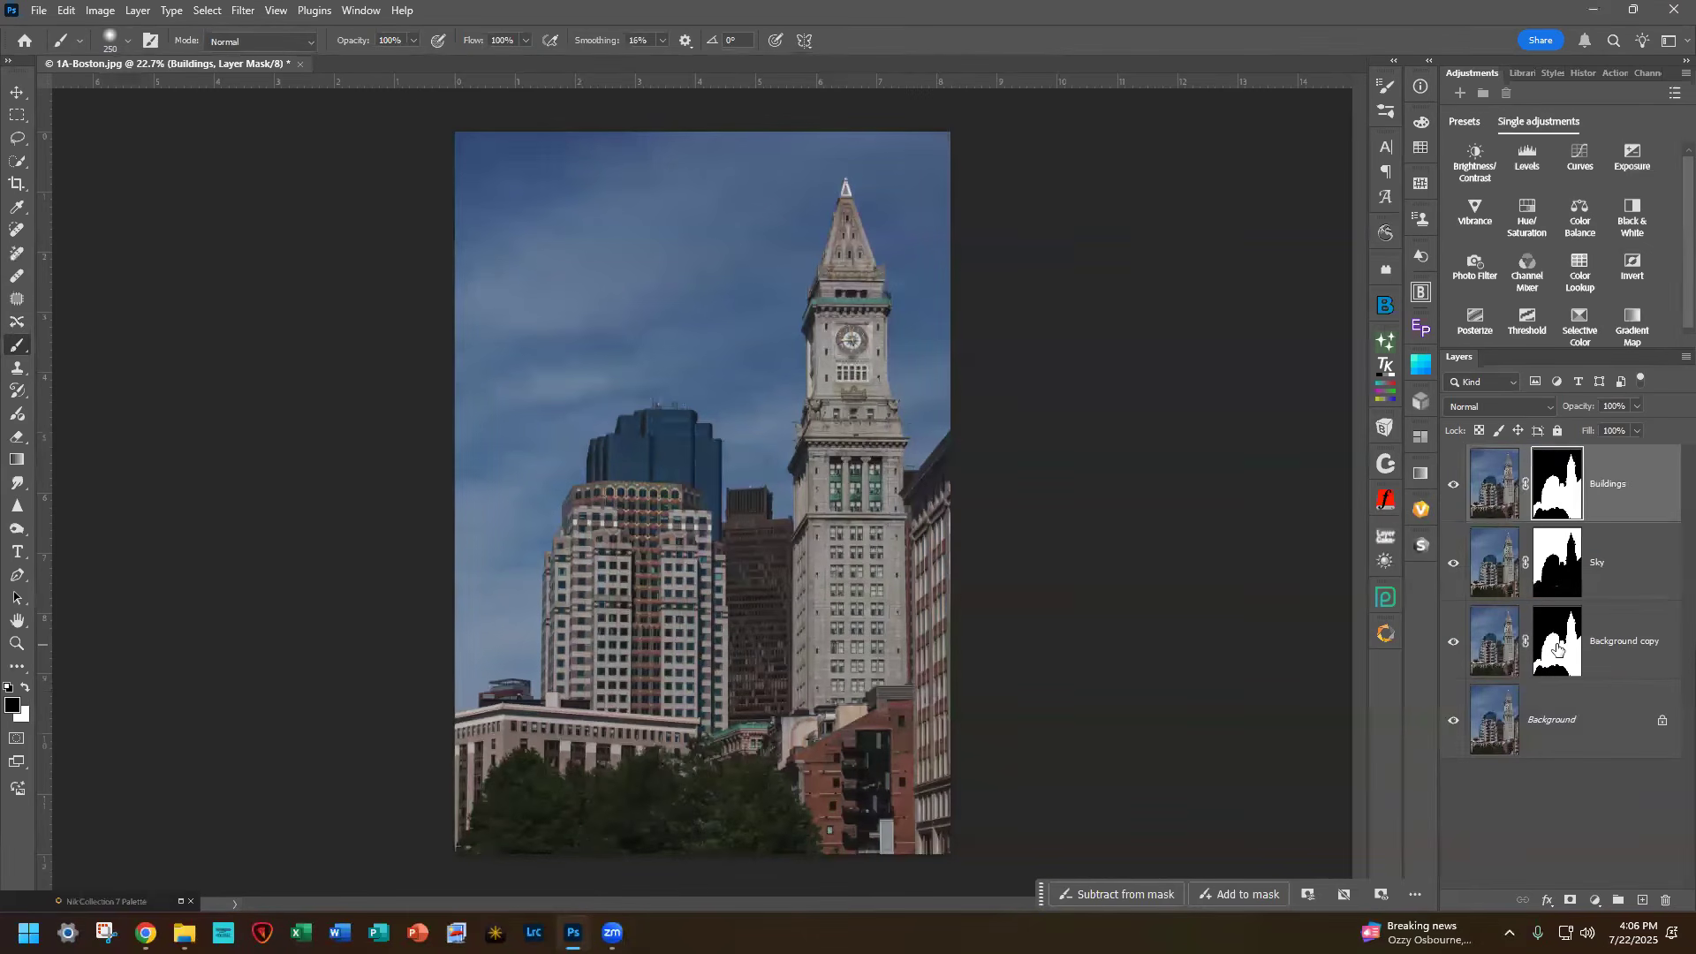
Step: Undo the mistaken inversion of the Buildings mask and invert the Background copy's mask instead
key(ctrl+i)
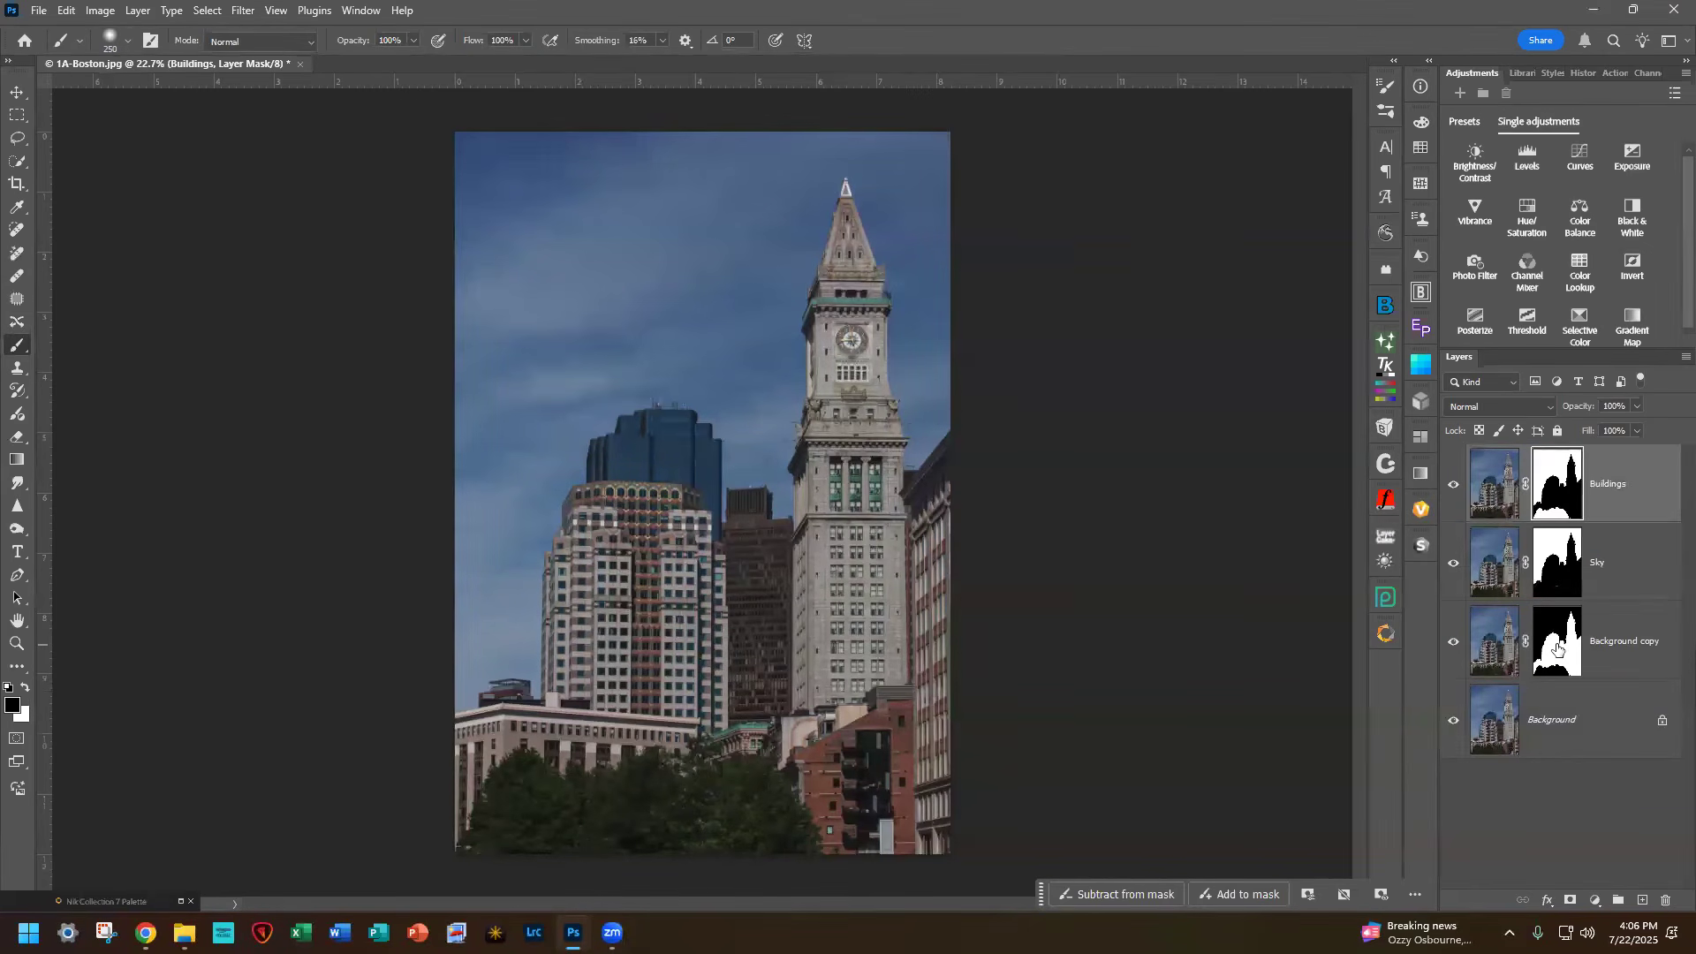
key(ctrl+z)
click(1558, 648)
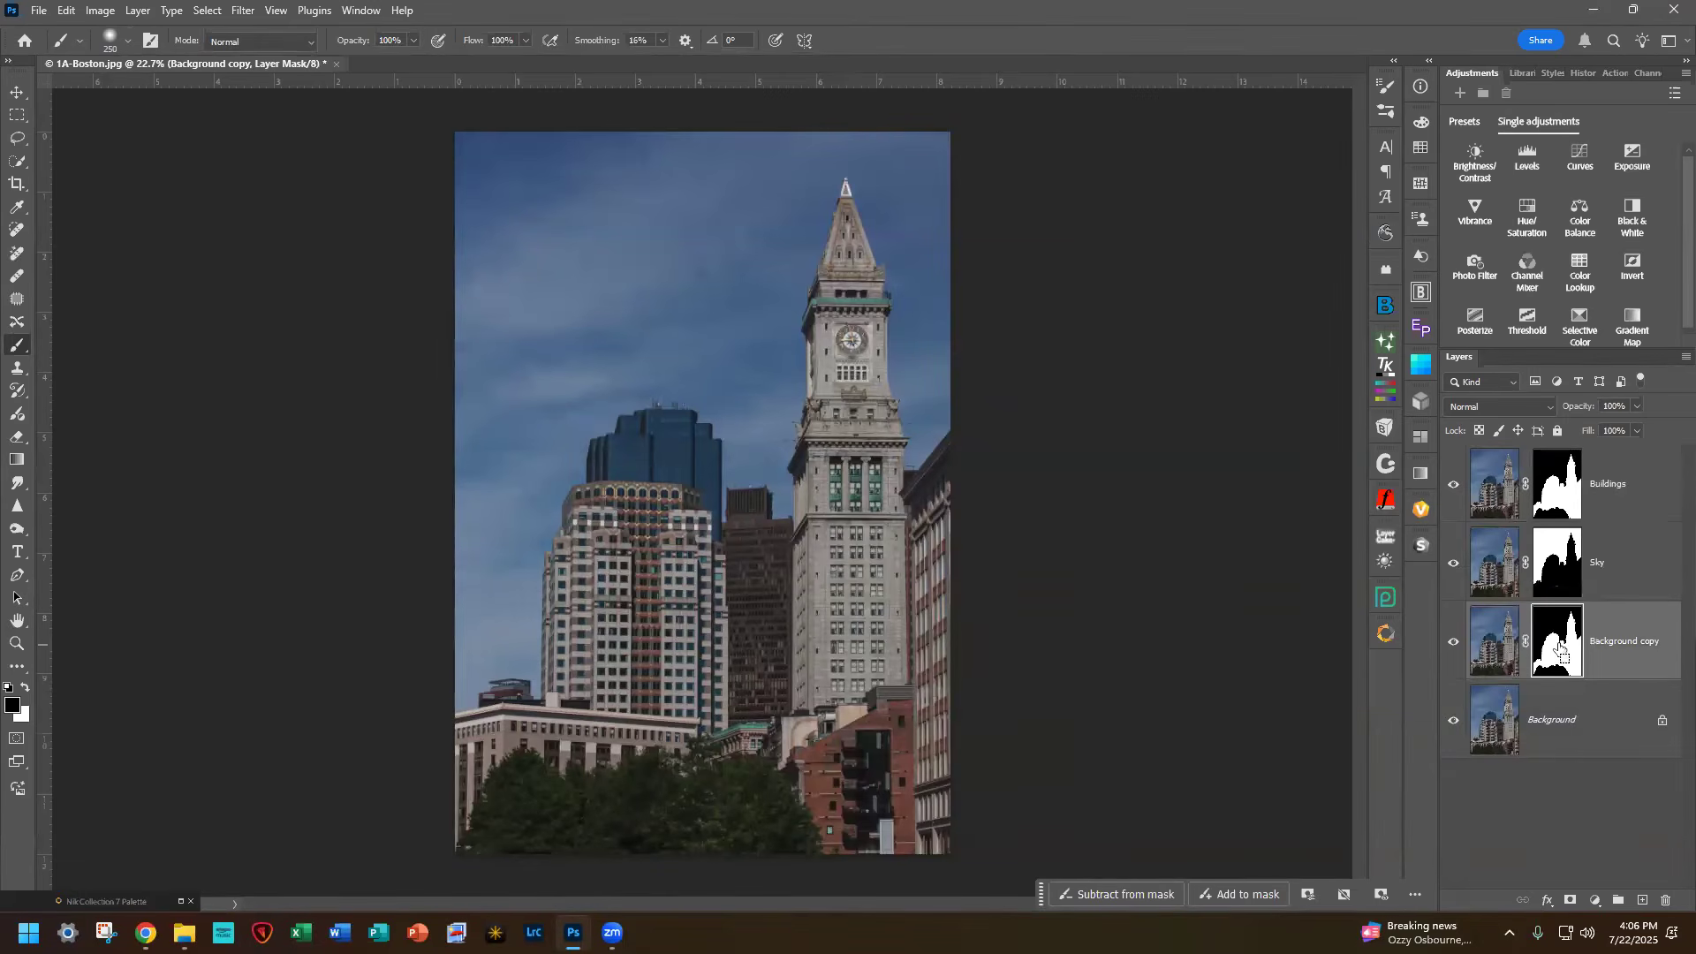
key(ctrl+i)
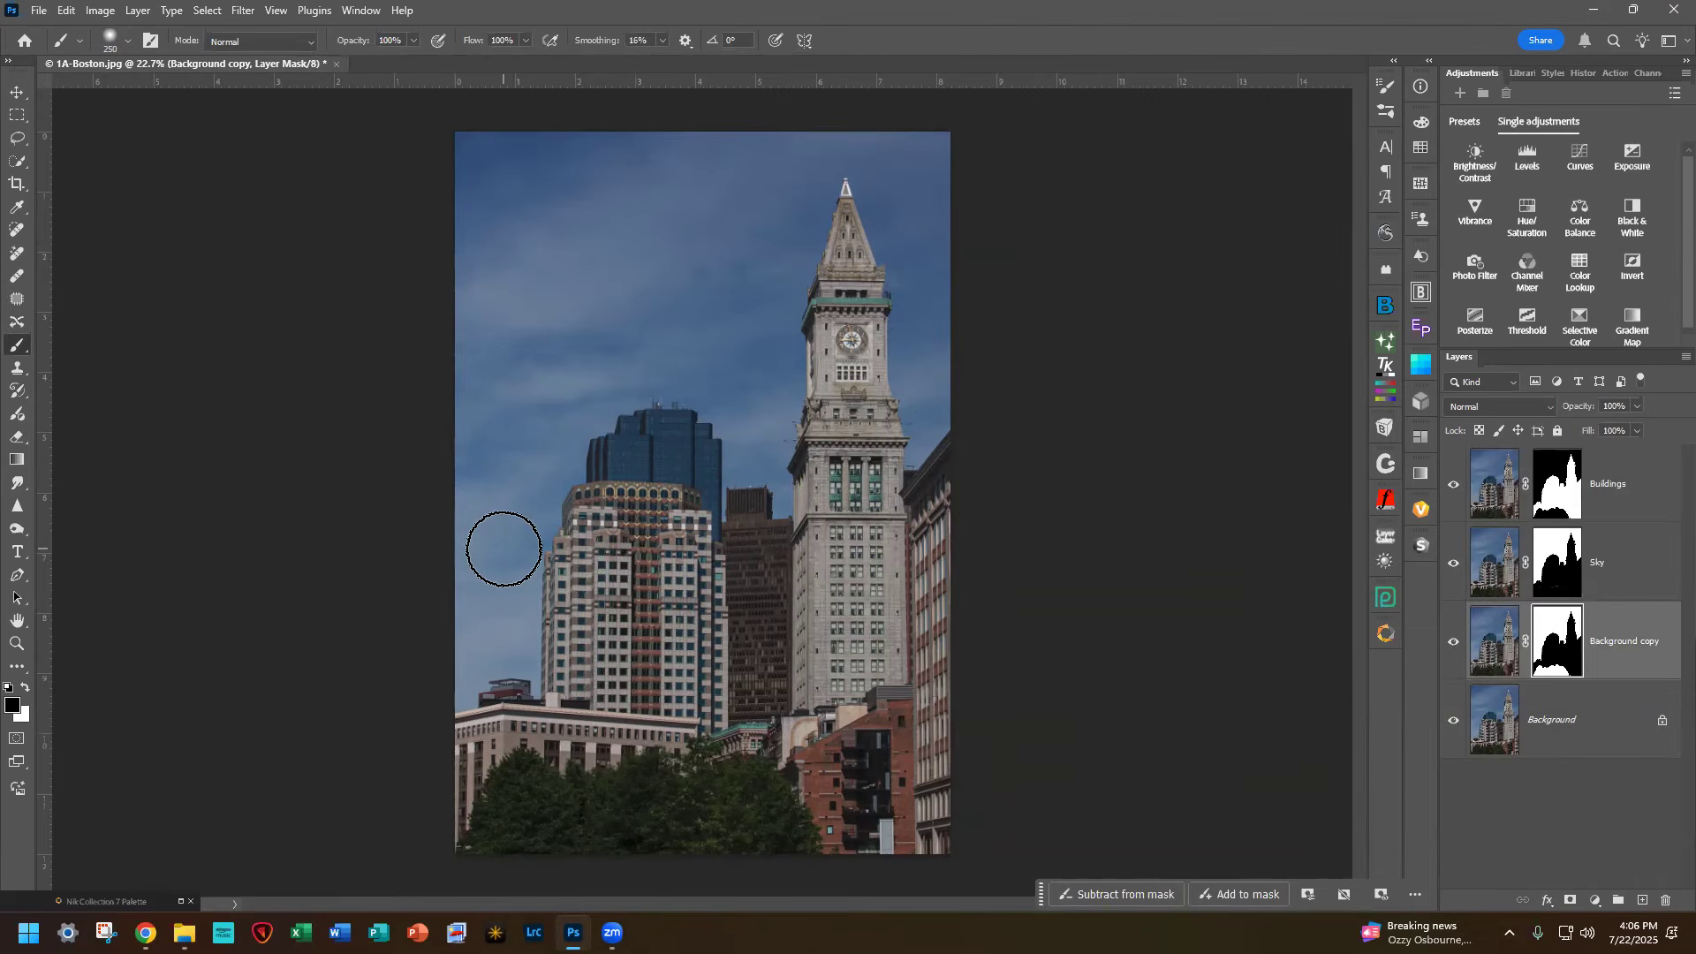
Step: Paint black over the sky on the Background copy's mask with the brush enlarged to 700, leaving only the trees white
mouse_move(468, 682)
mouse_down()
mouse_move(504, 662)
mouse_move(503, 598)
mouse_move(568, 575)
mouse_move(470, 620)
mouse_up()
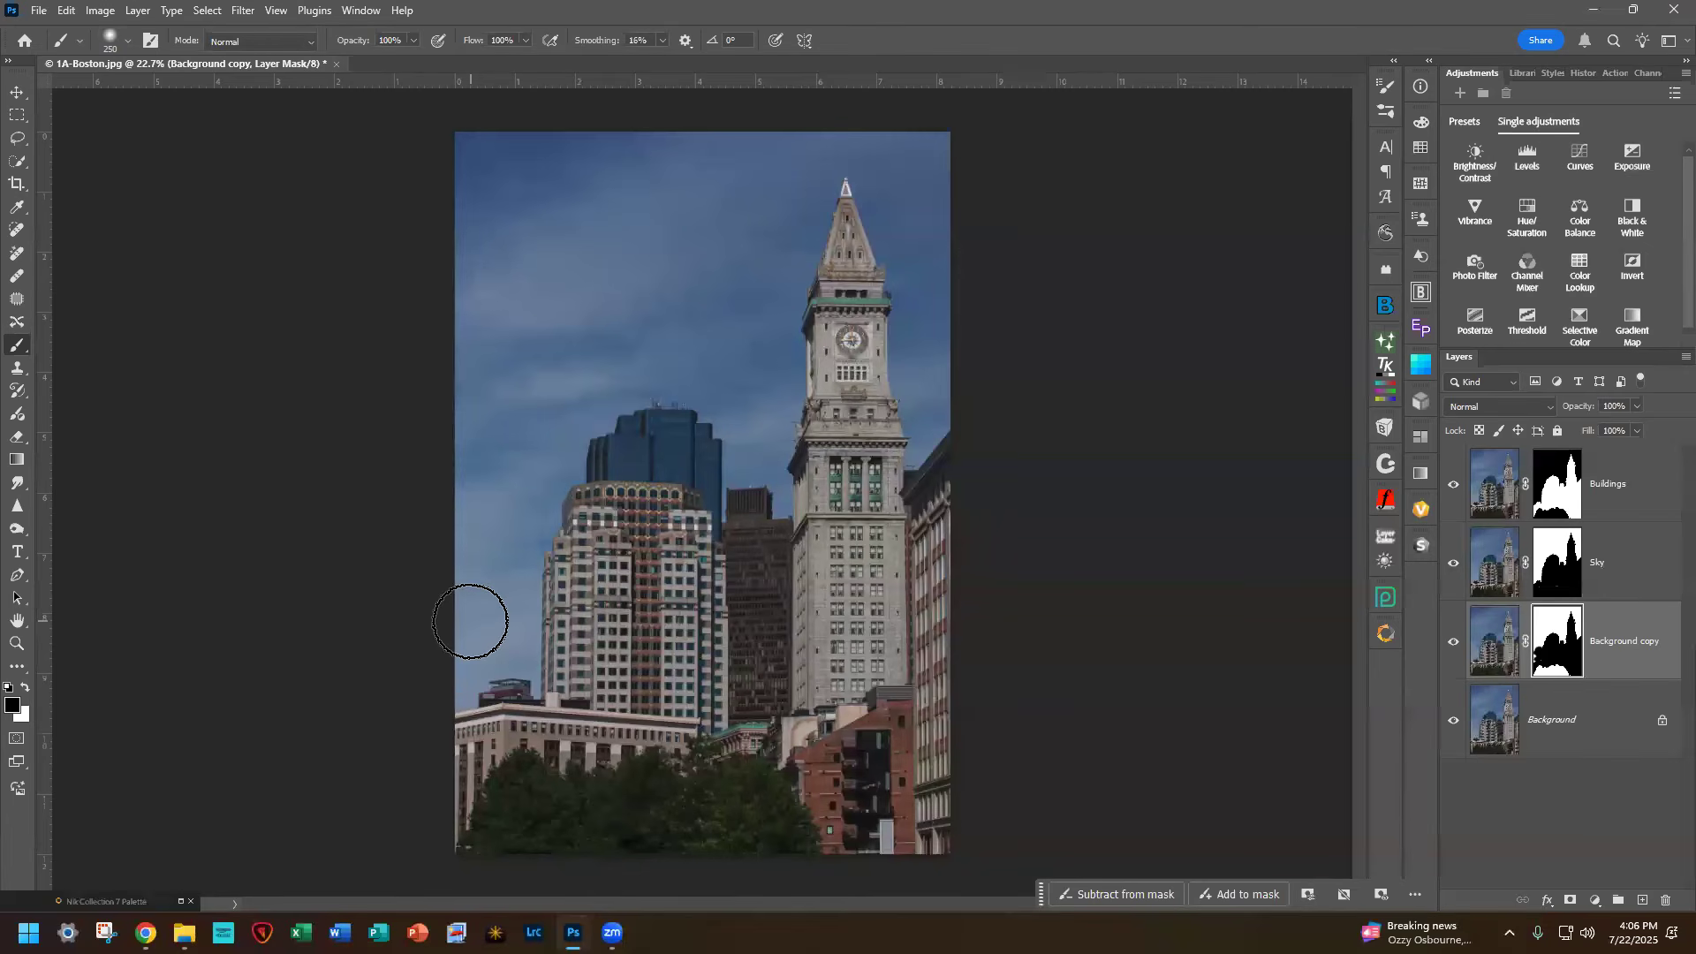
key(bracketright)
key(bracketright)
key(bracketright)
key(bracketright)
key(bracketright)
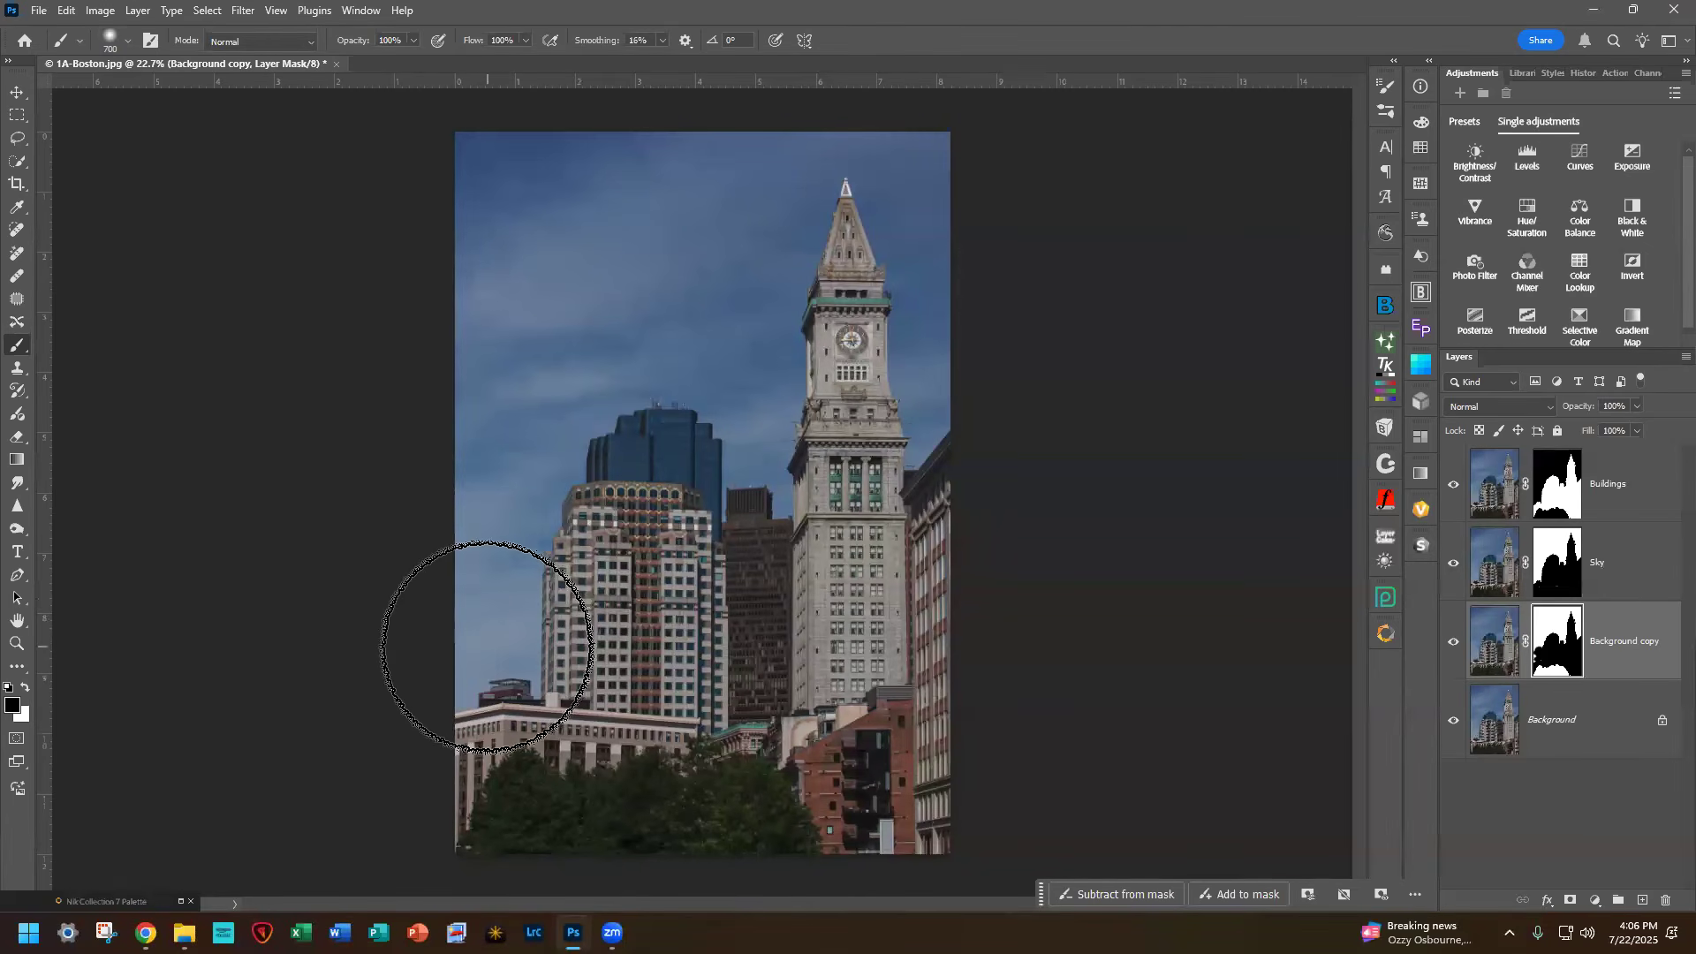
mouse_move(869, 353)
mouse_down()
mouse_move(606, 530)
mouse_move(474, 560)
mouse_move(473, 537)
mouse_up()
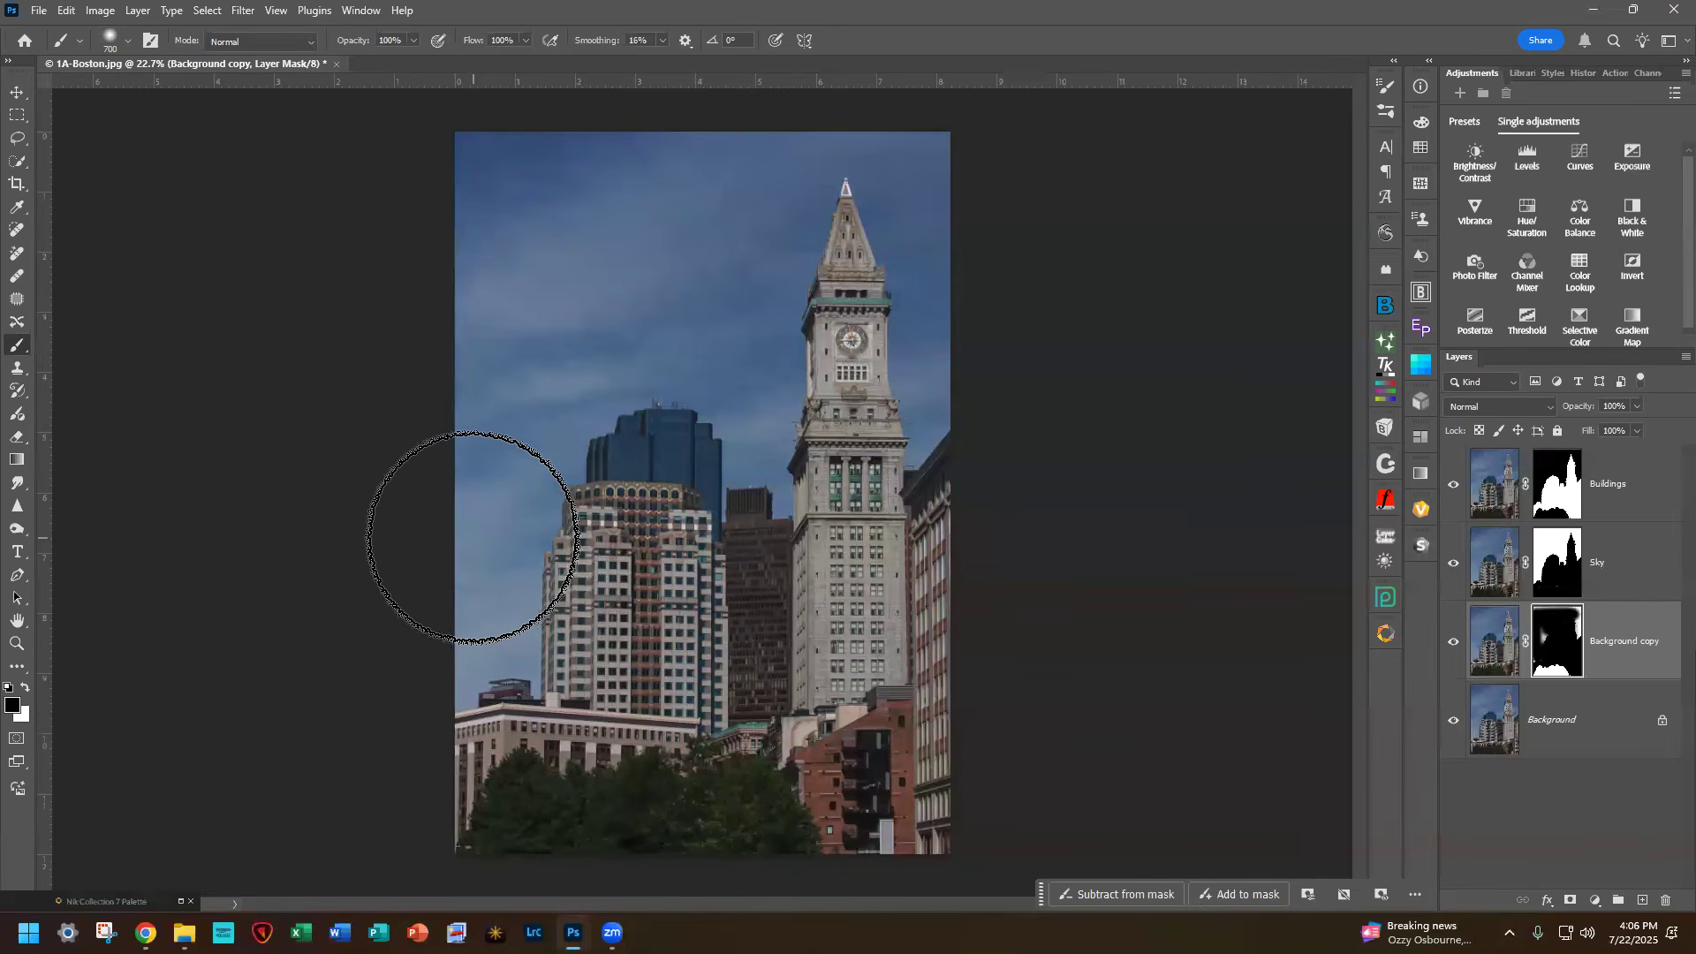
drag(433, 647, 474, 568)
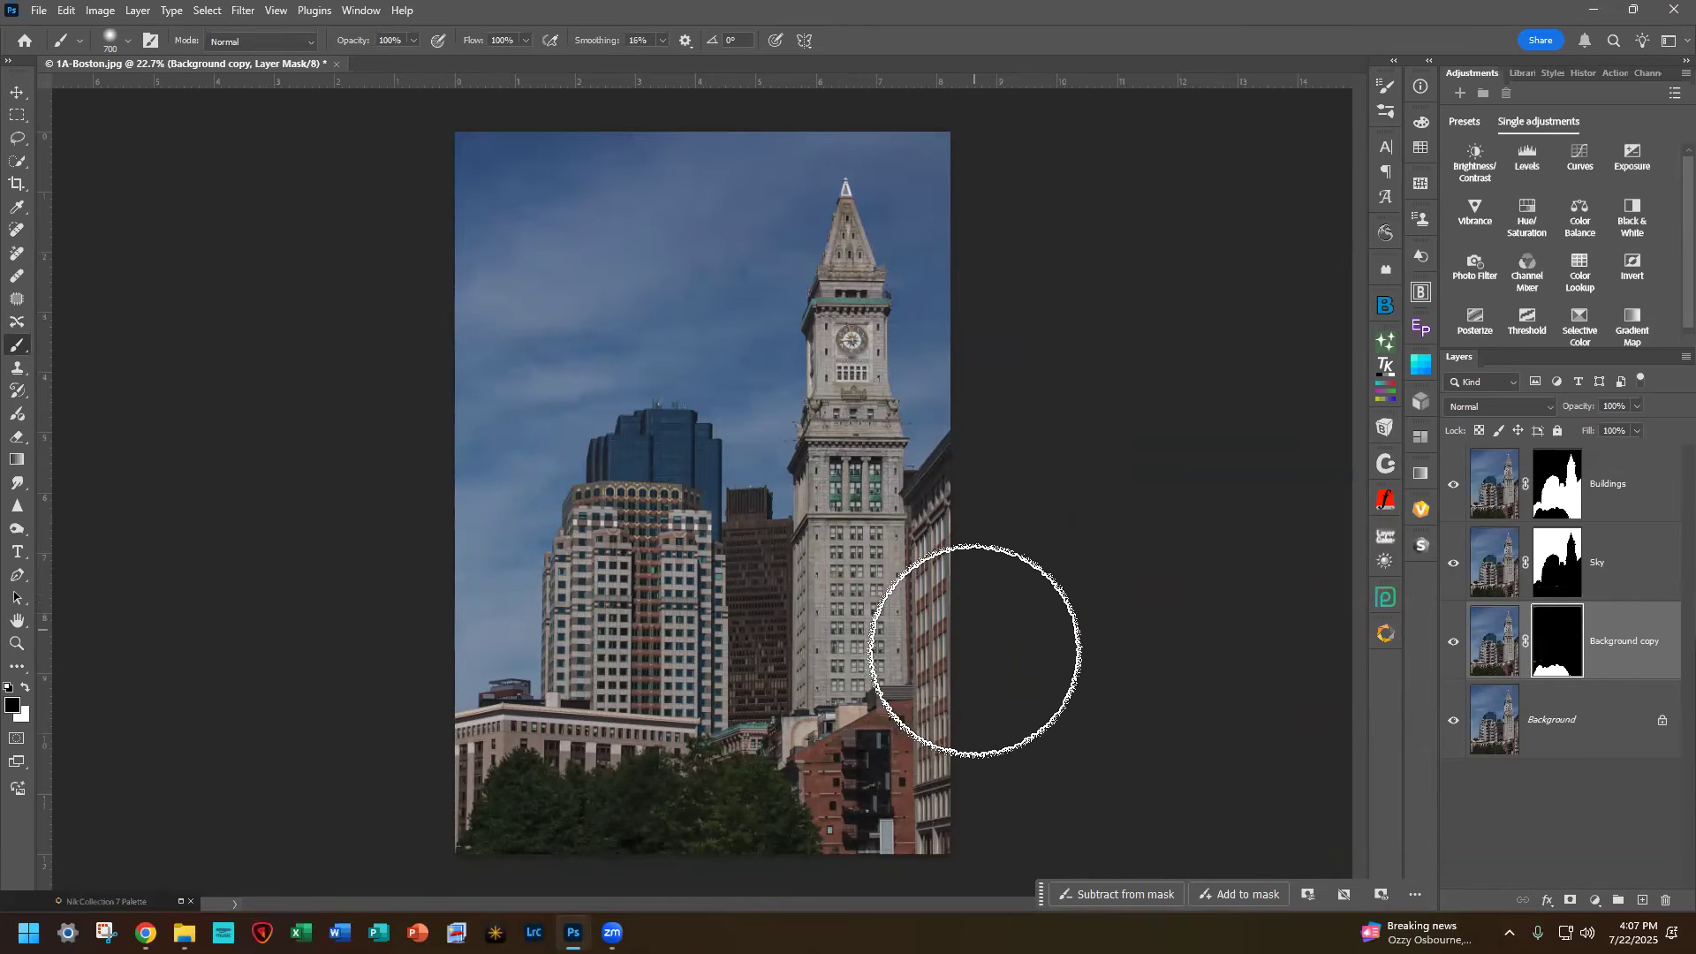
Step: Rename the Background copy layer as Trees
double_click(1614, 638)
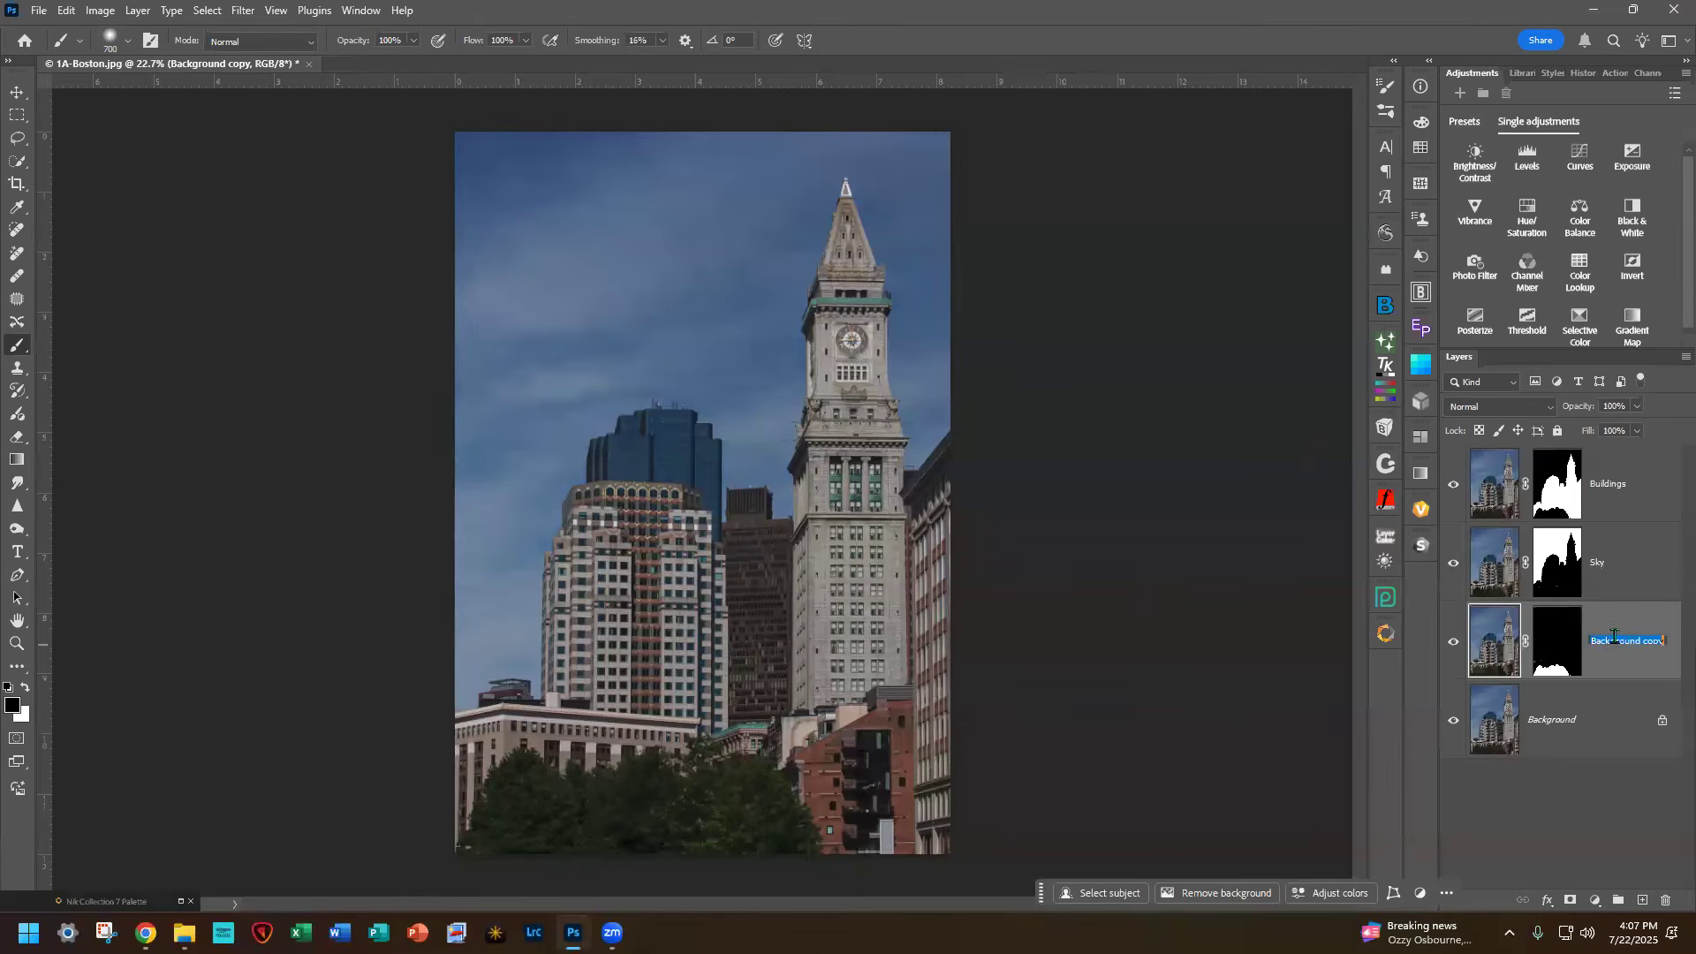
text(ees)
key(Return)
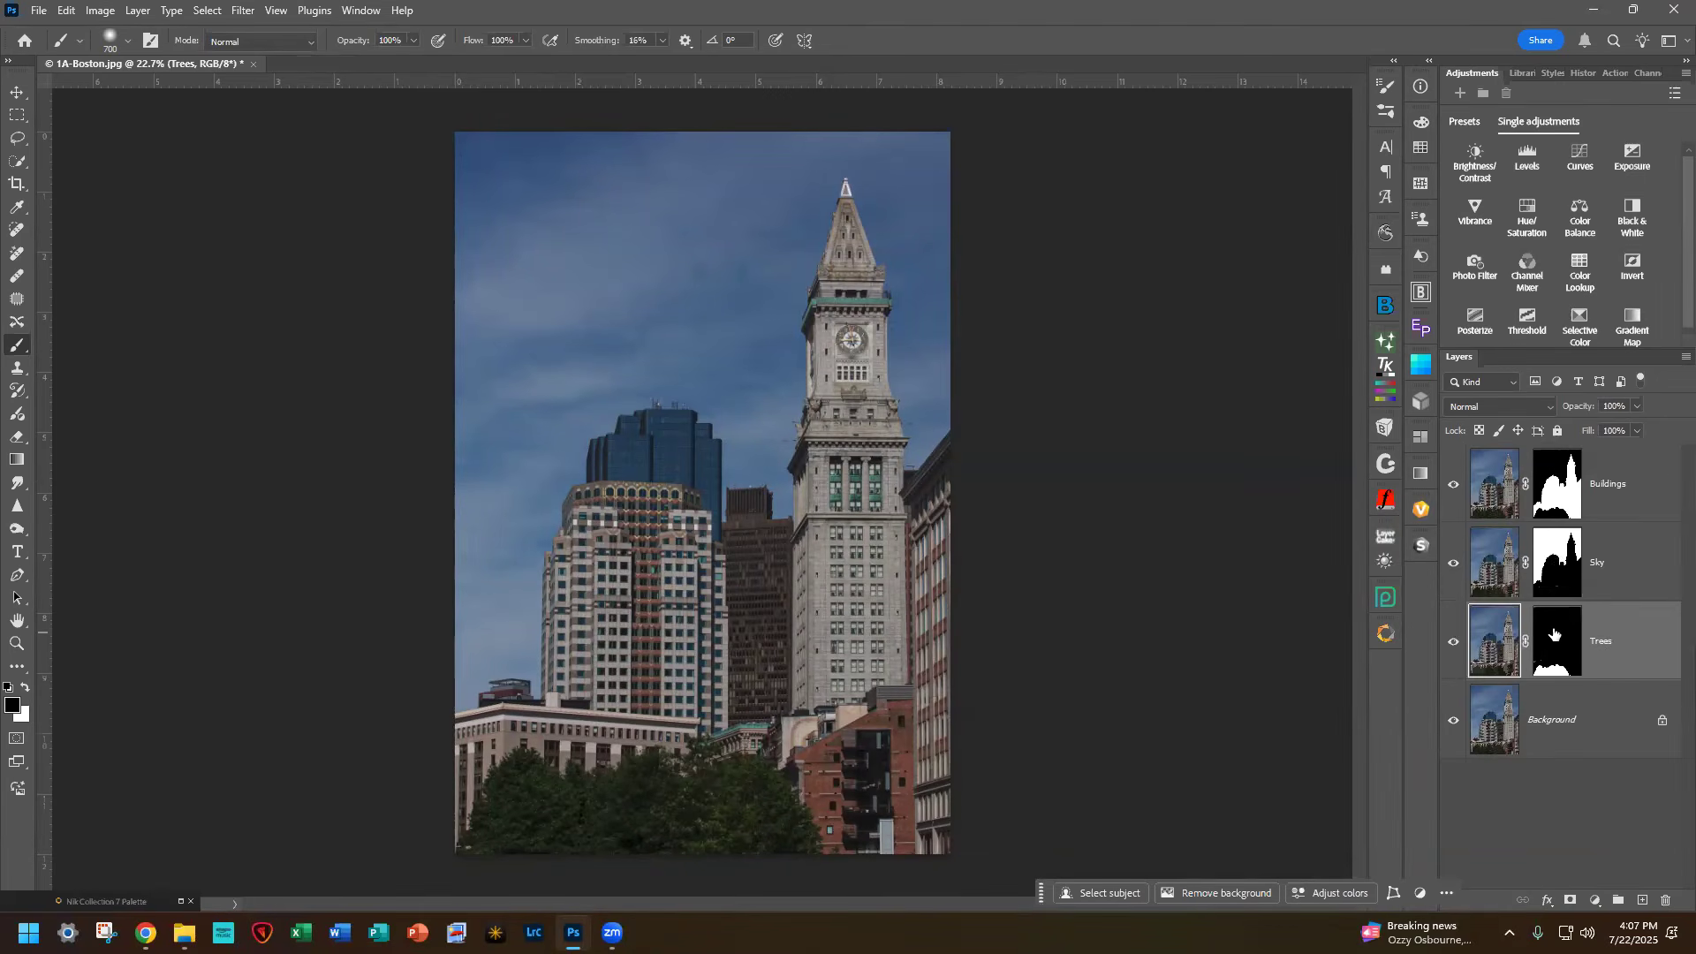
Step: Select the Buildings layer, and expand the Nik Collection 7 palette to view its filters before collapsing it
click(1658, 469)
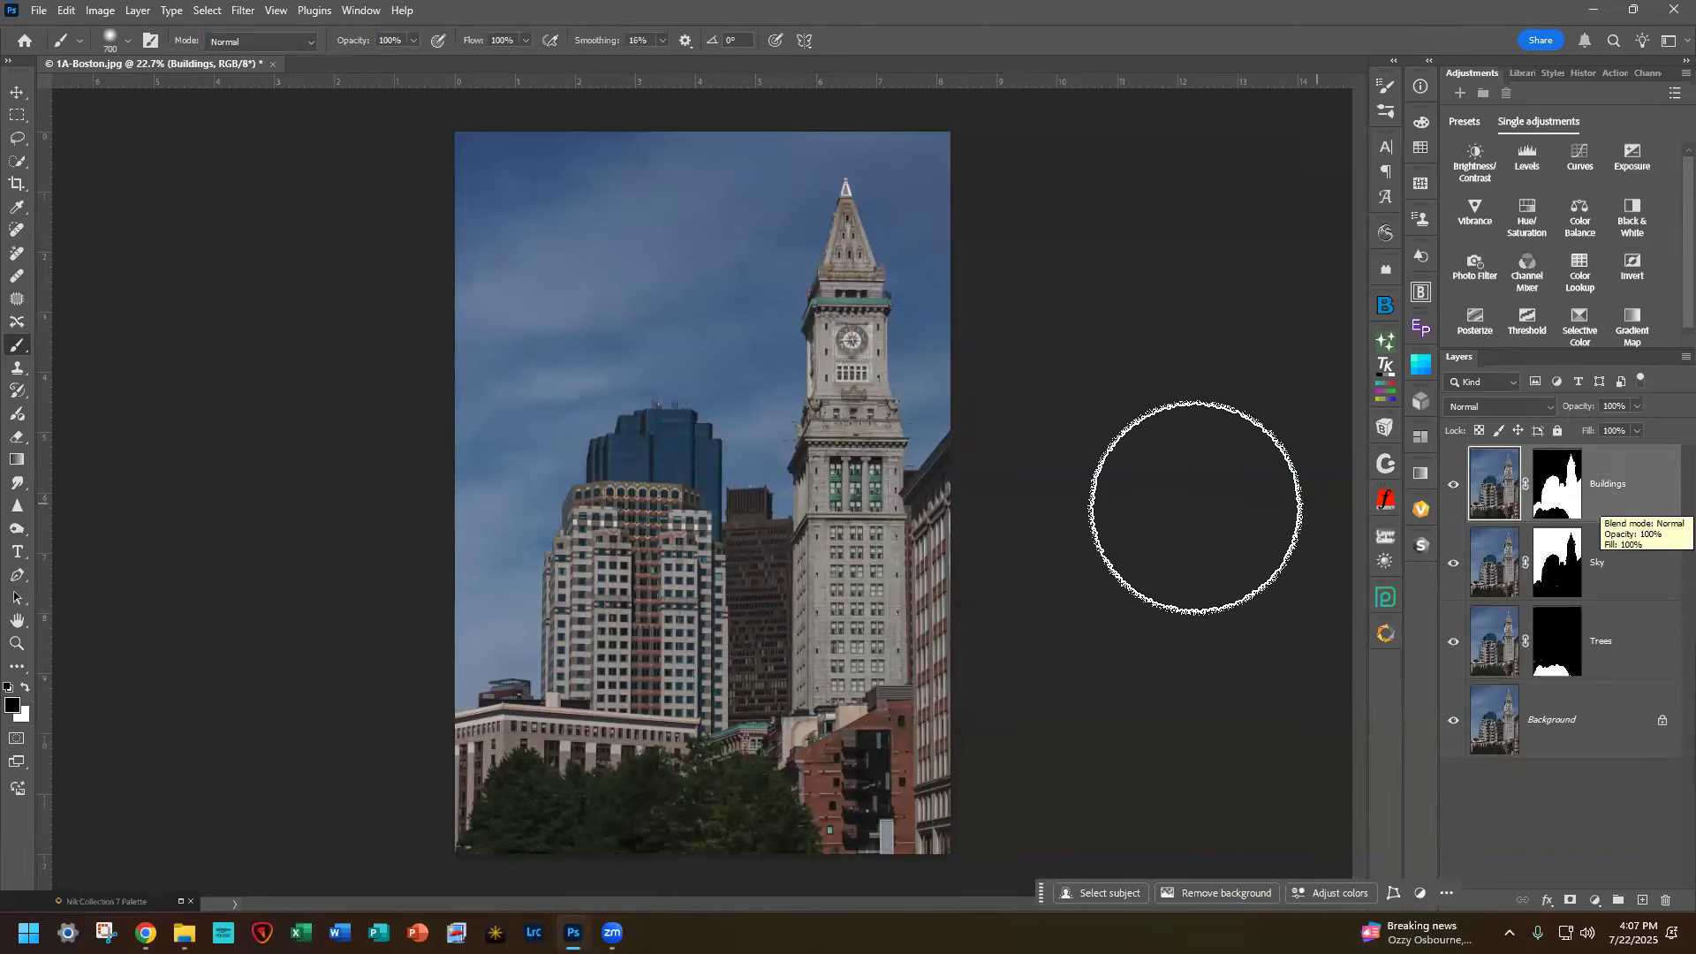
mouse_move(183, 929)
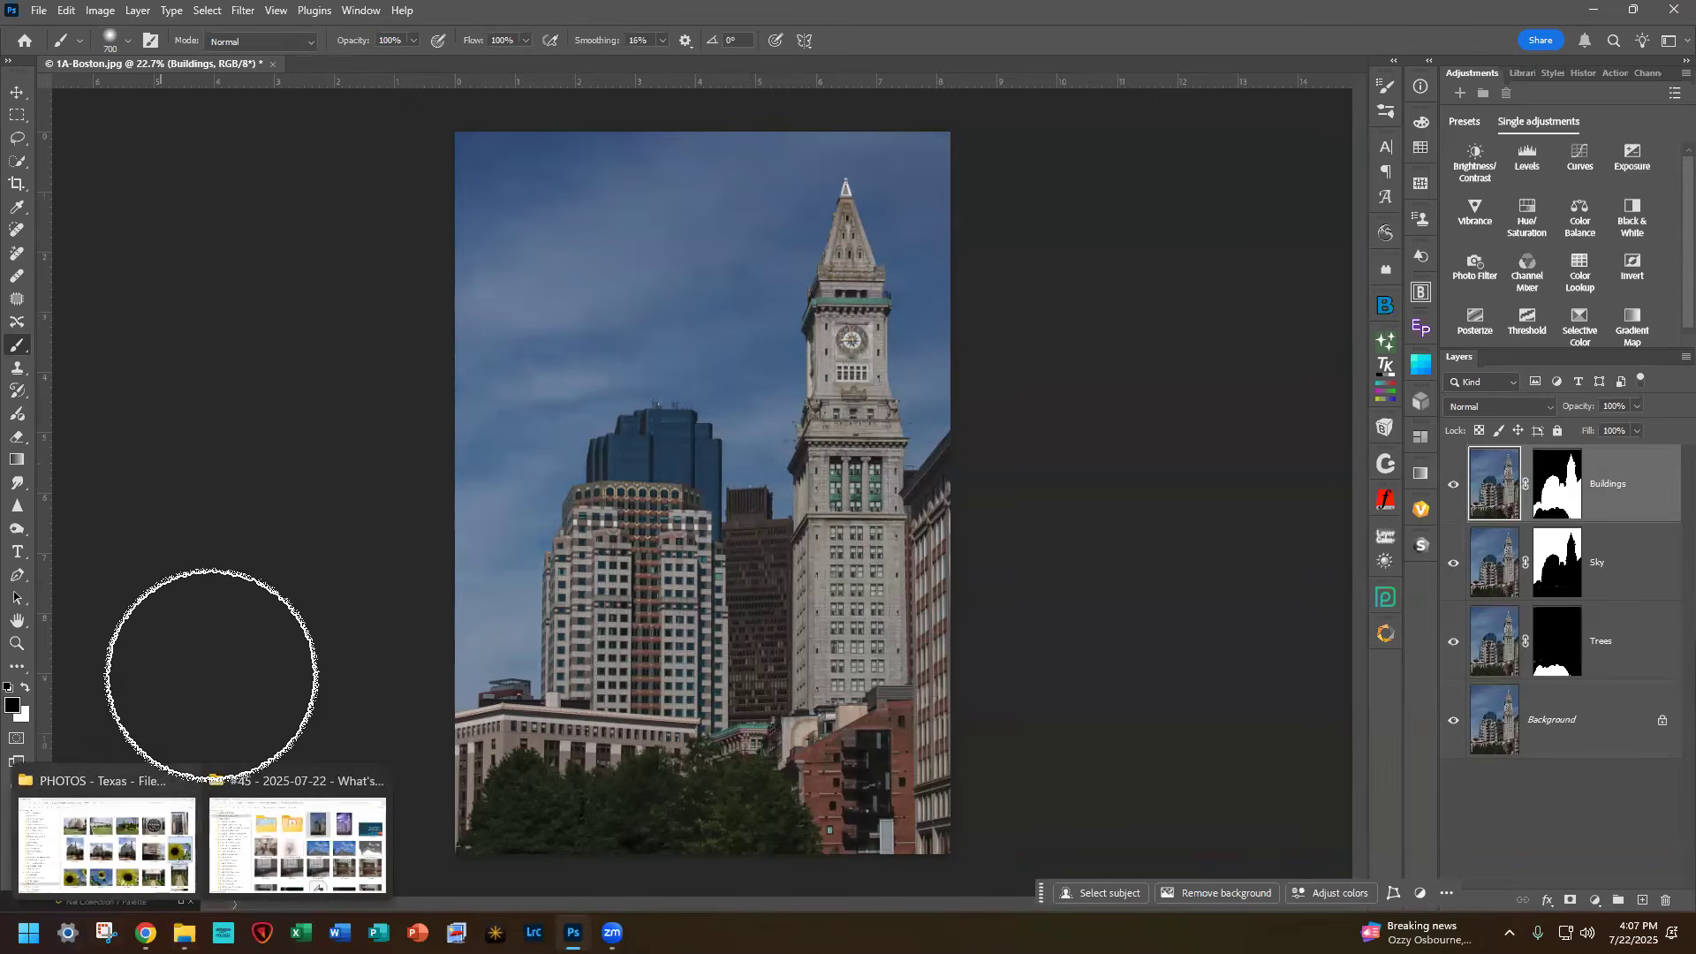
click(182, 903)
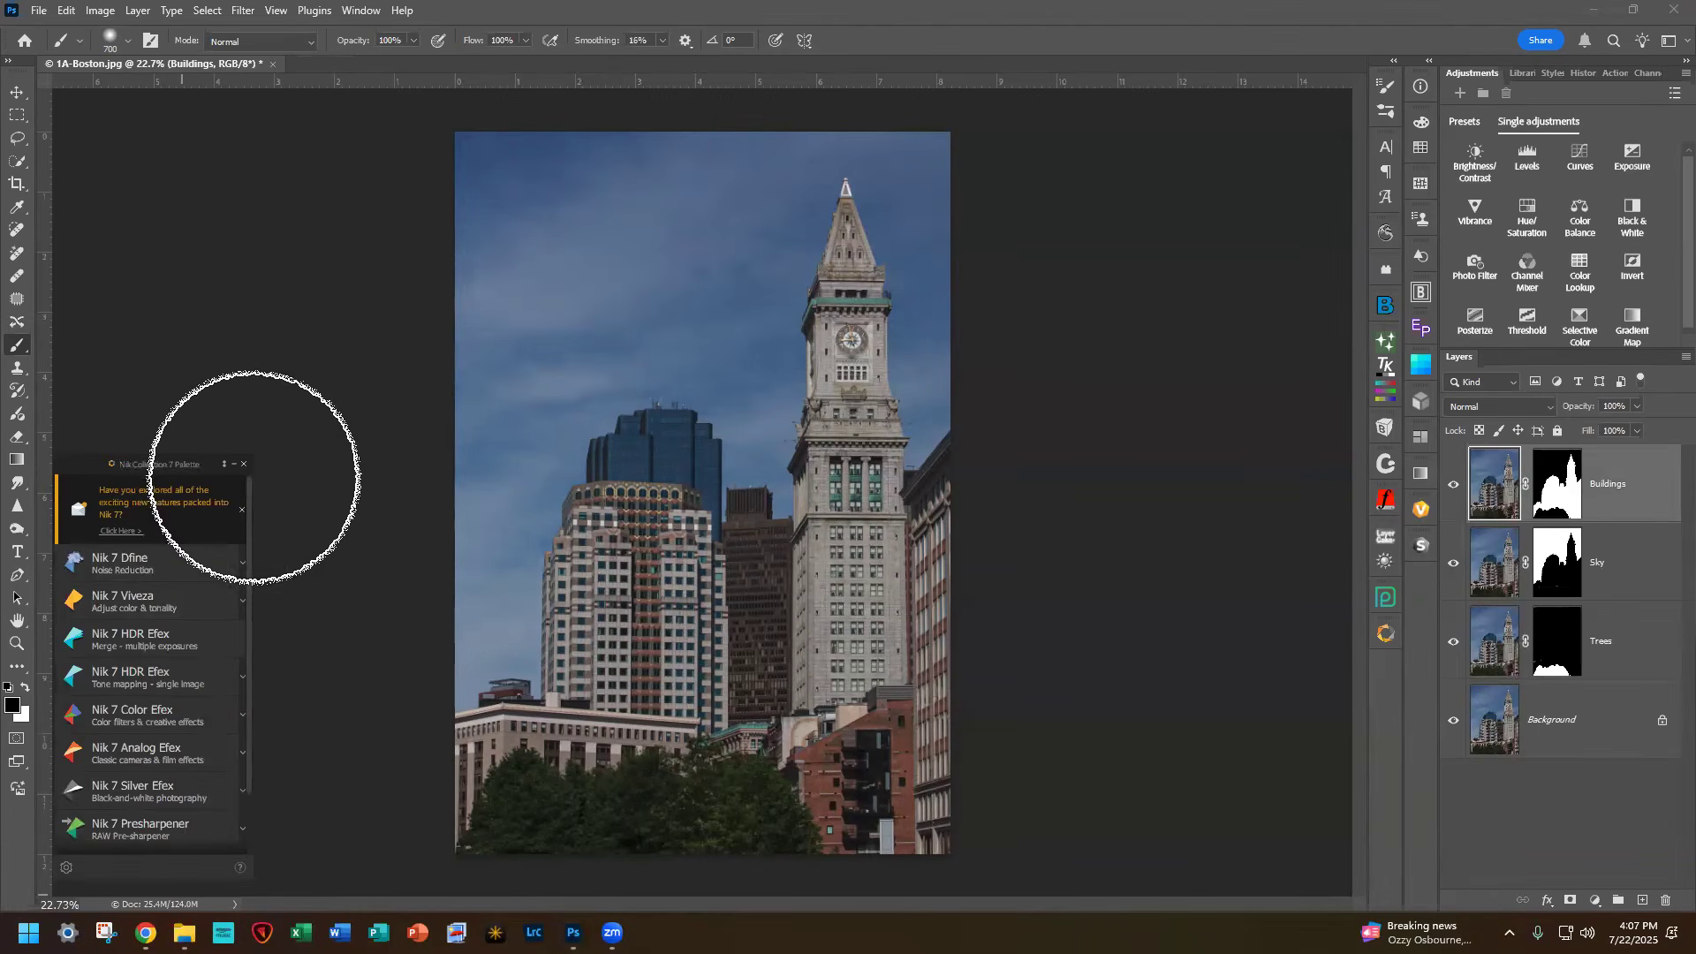
click(234, 466)
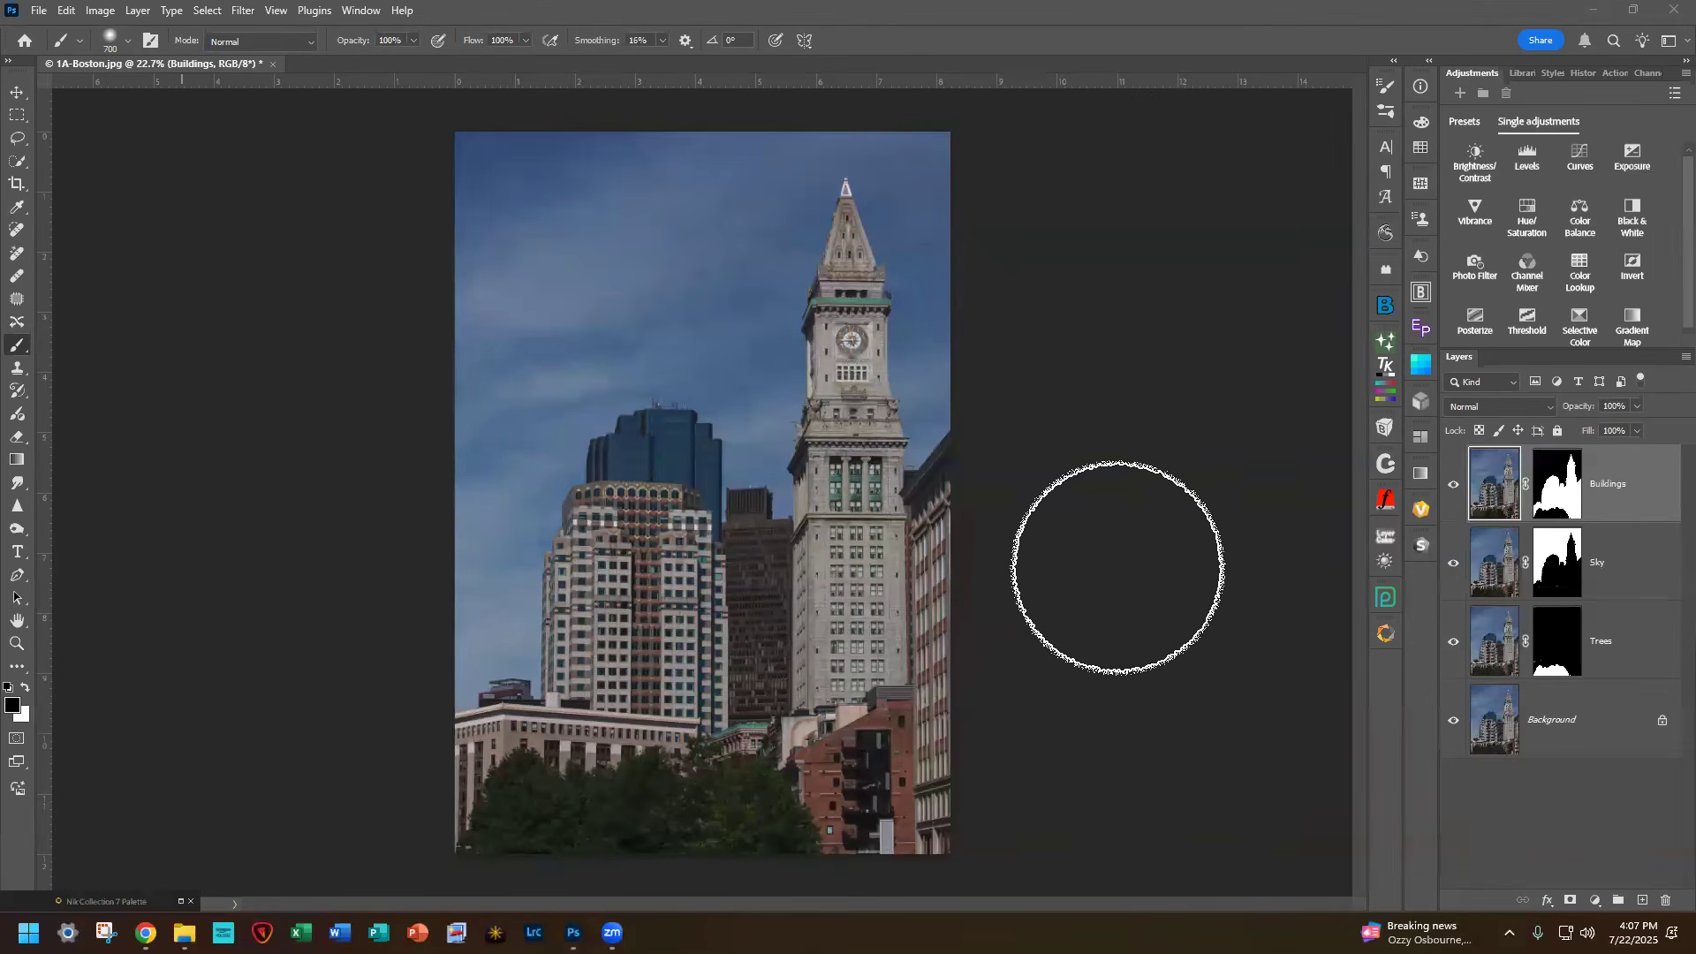
Step: Close the docked Nik Collection panel and open the Nik Collection 8 Preferences plugin panel
right_click(1384, 635)
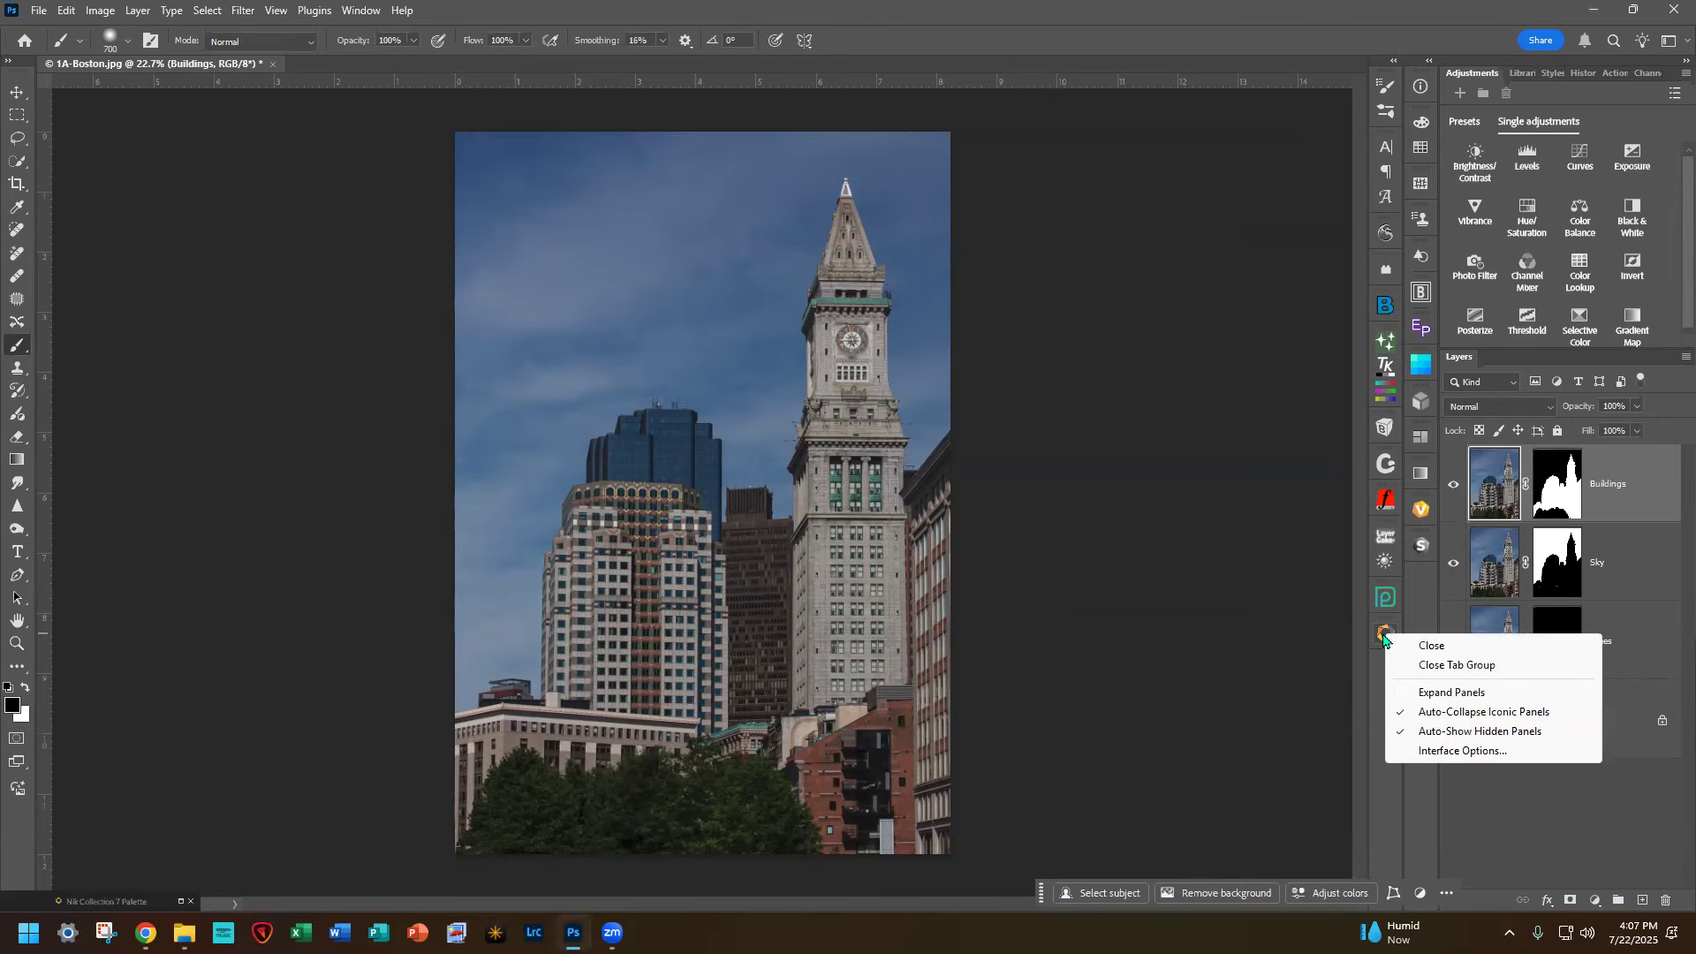
click(1432, 647)
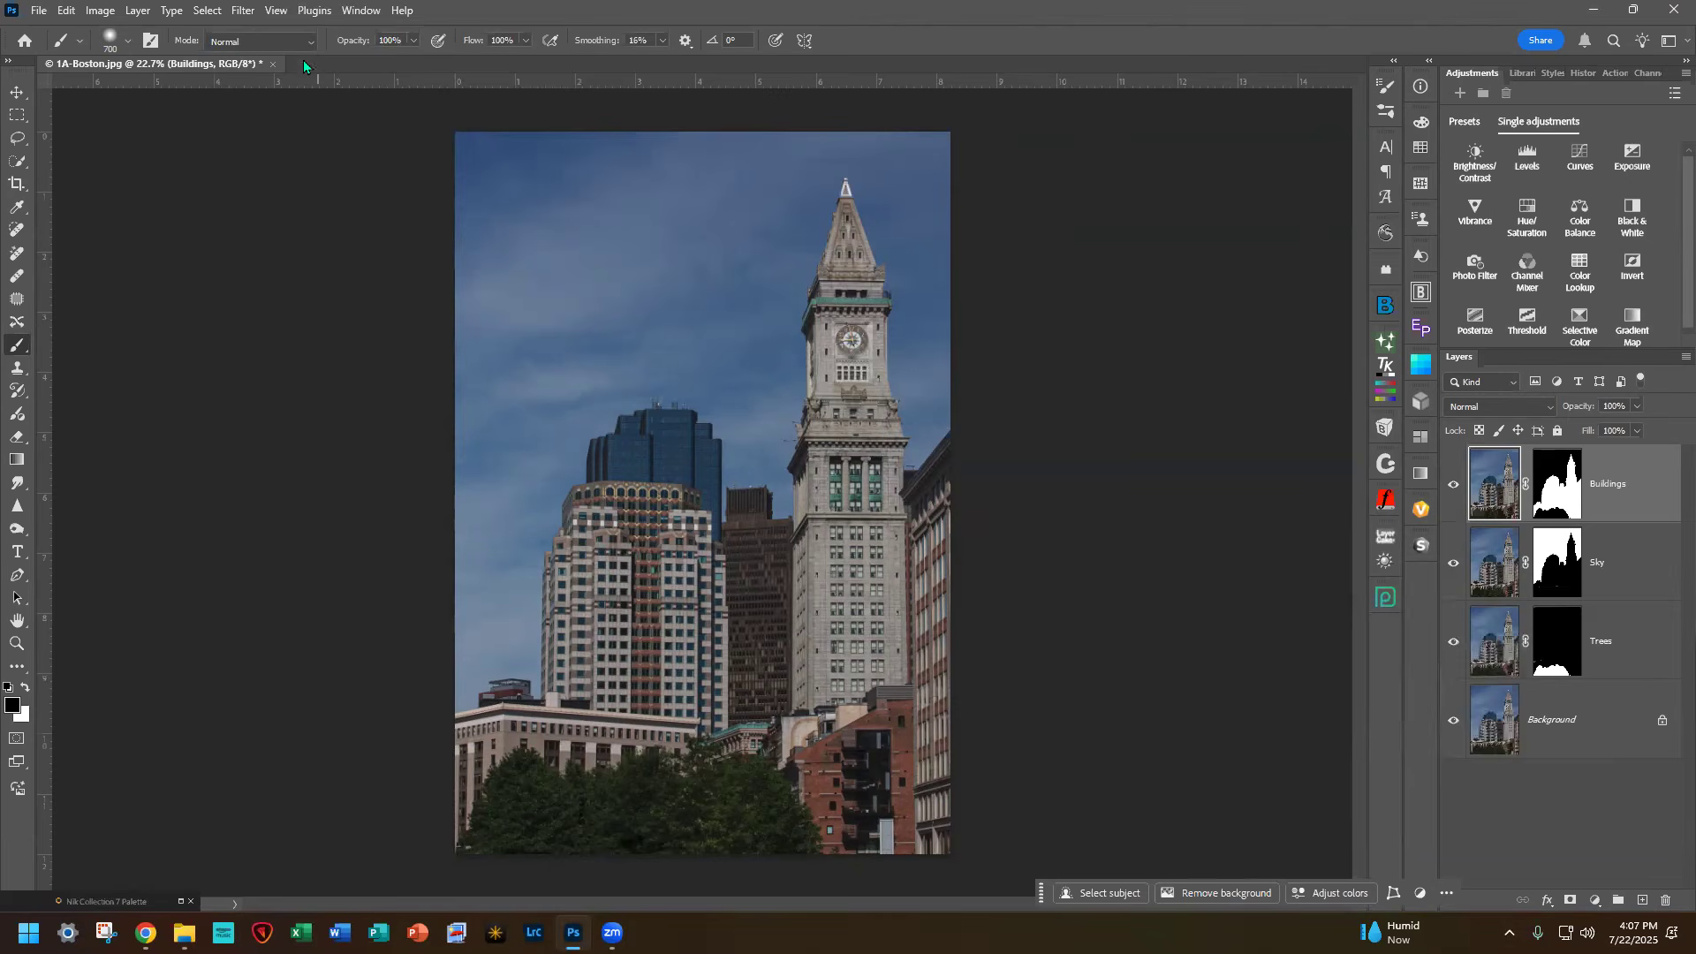
click(315, 11)
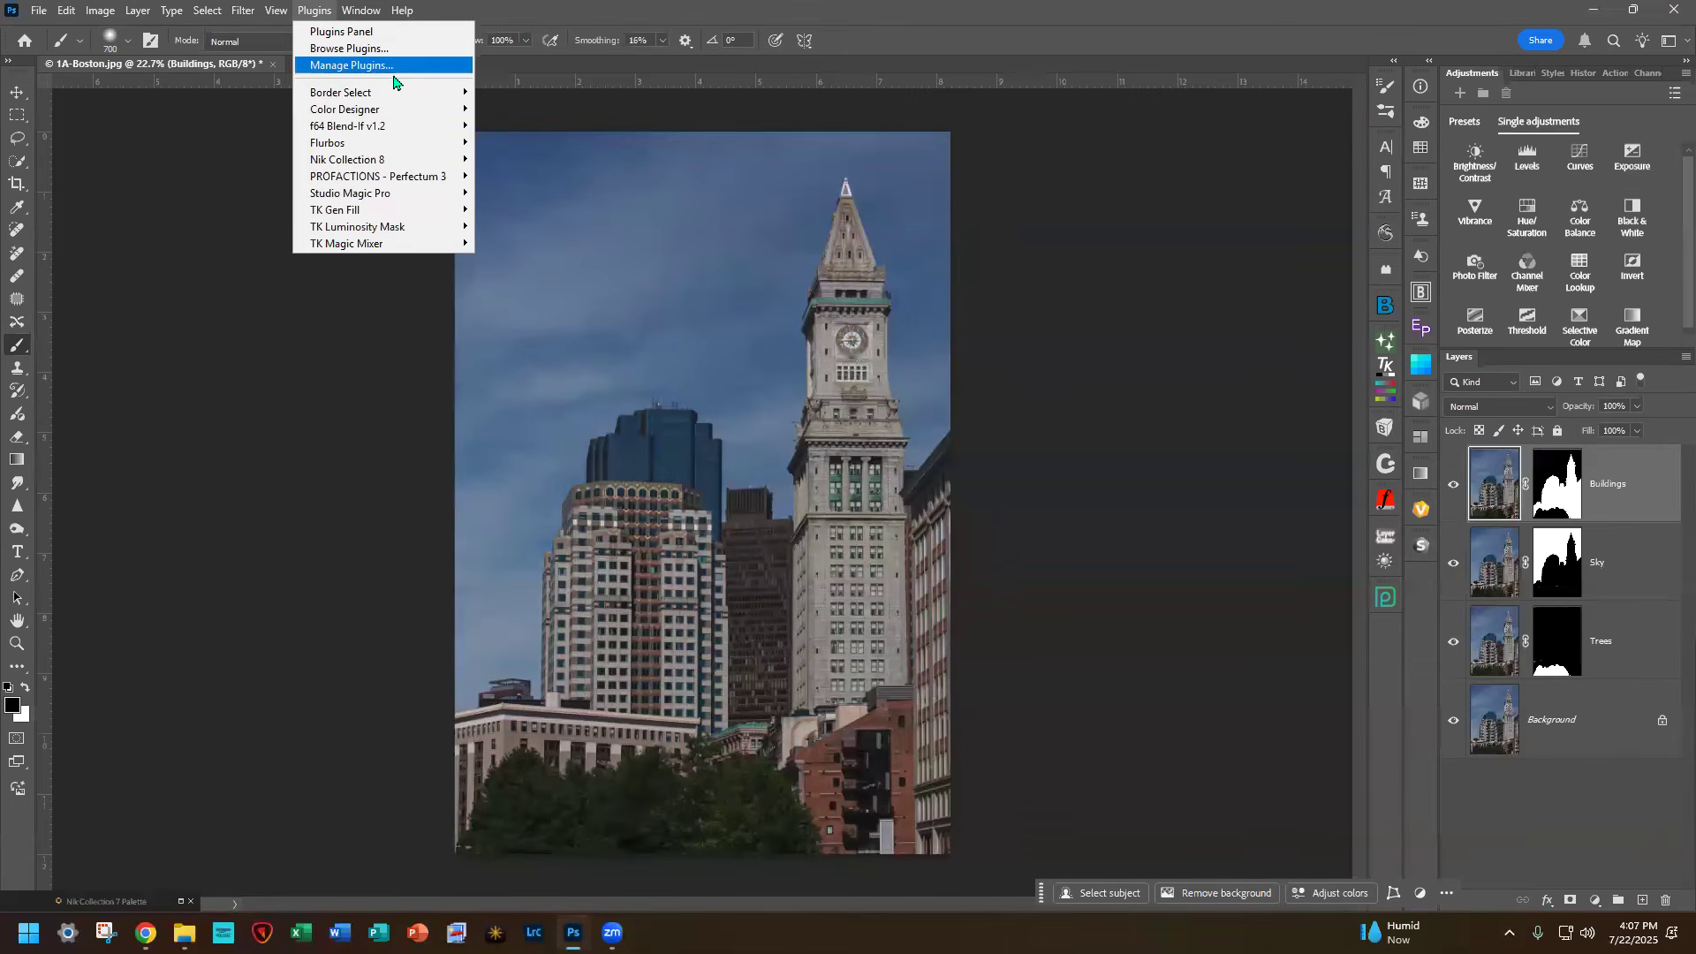
mouse_move(380, 160)
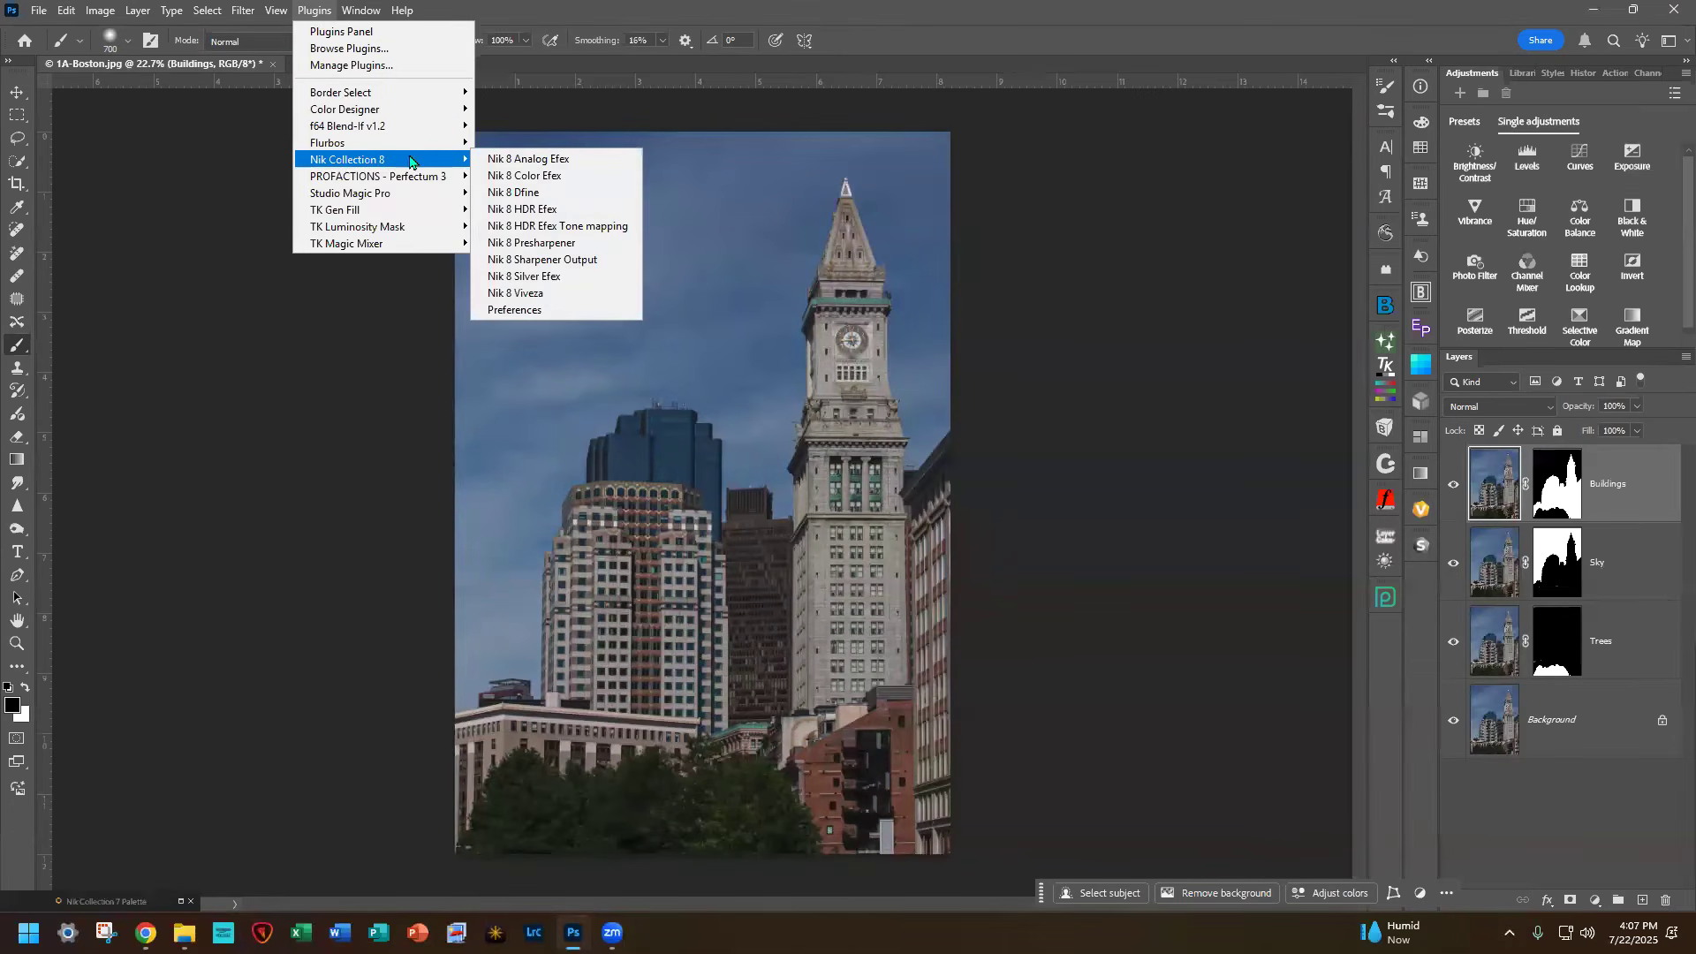
click(531, 314)
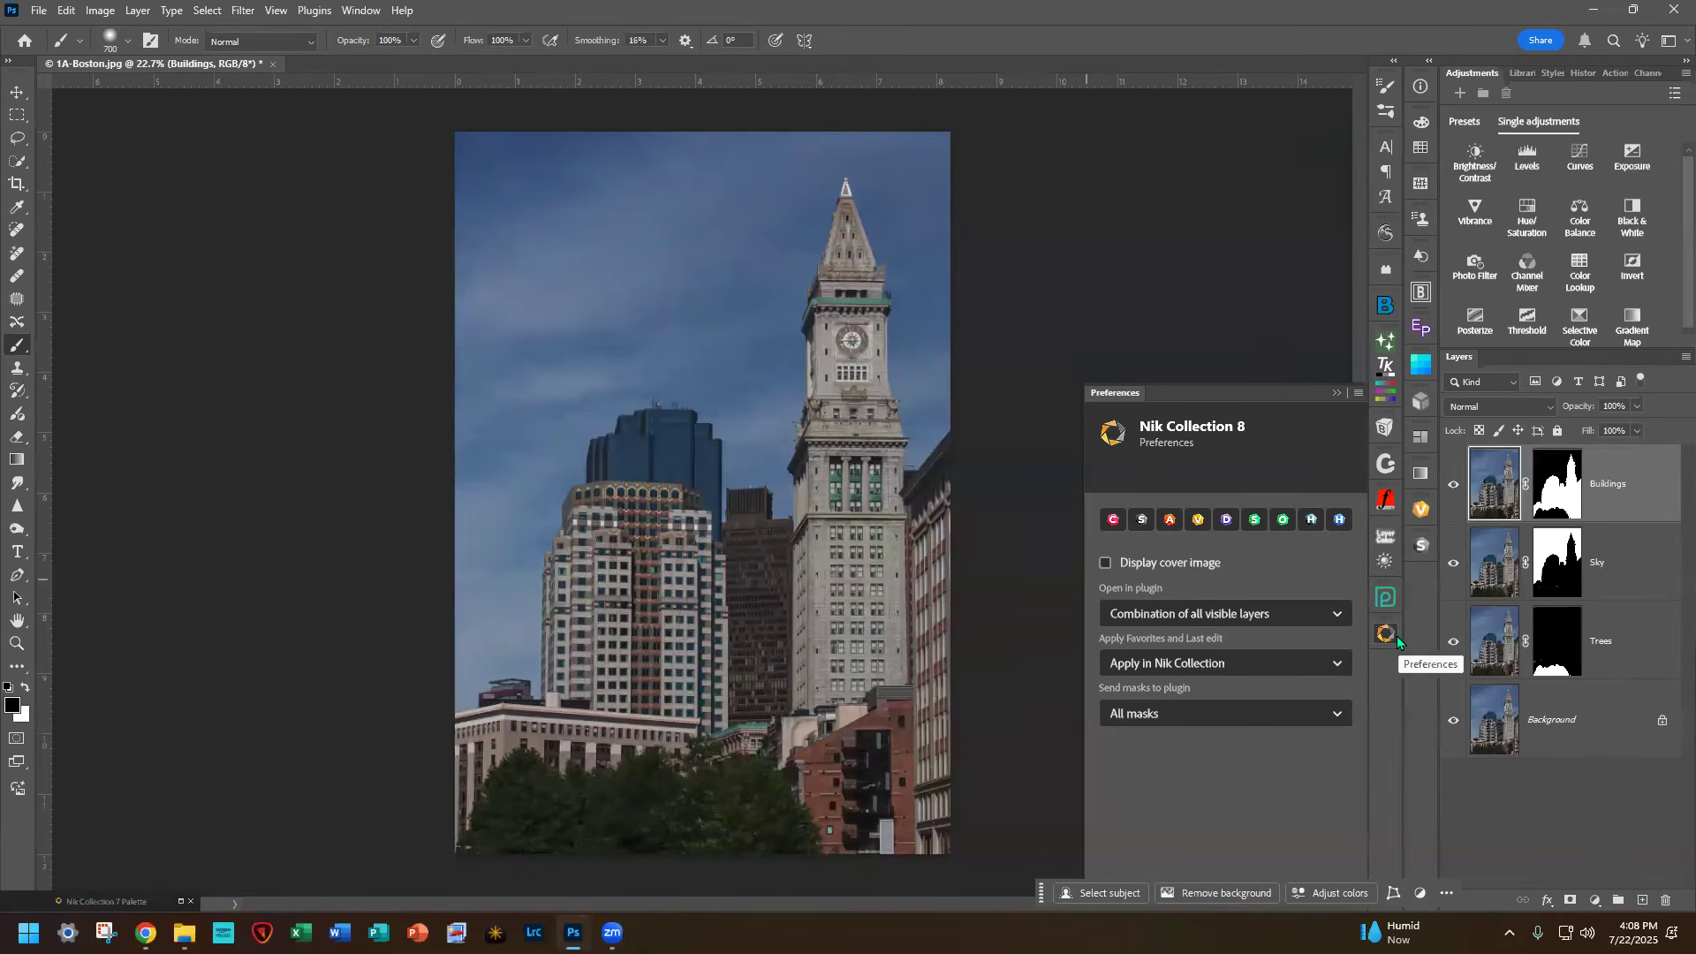
Step: Float the Nik Collection 8 Preferences panel, dock it back among the collapsed panels, and expand it
drag(1280, 394, 1205, 385)
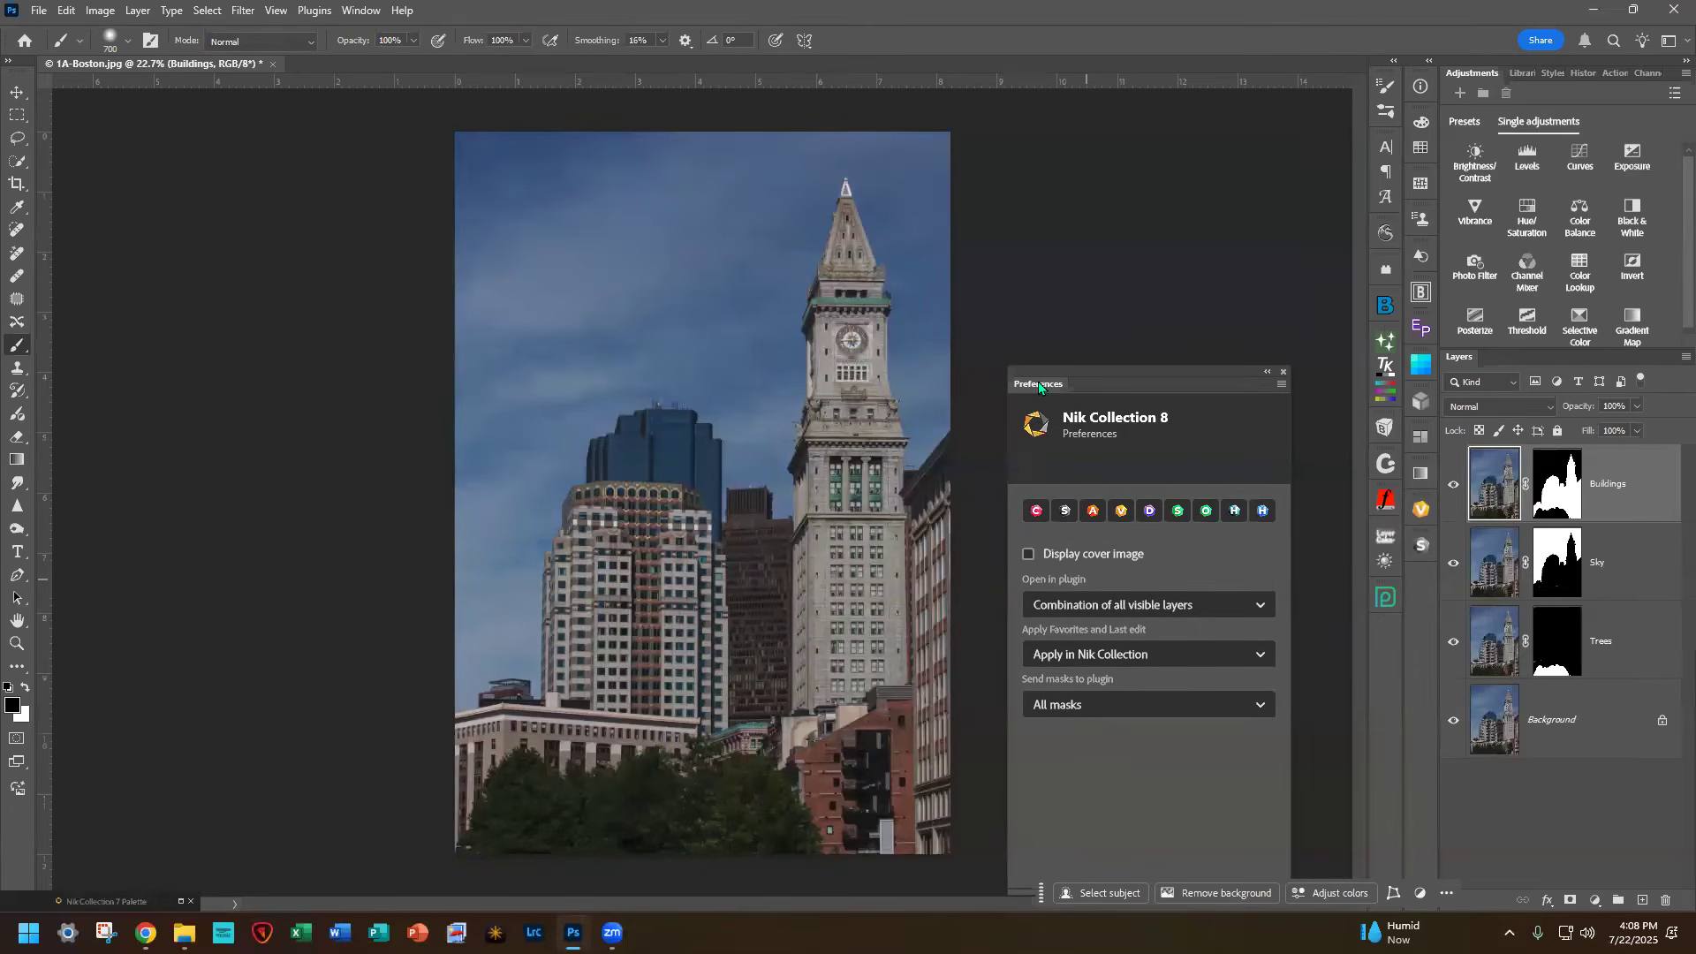
drag(1032, 387, 1385, 628)
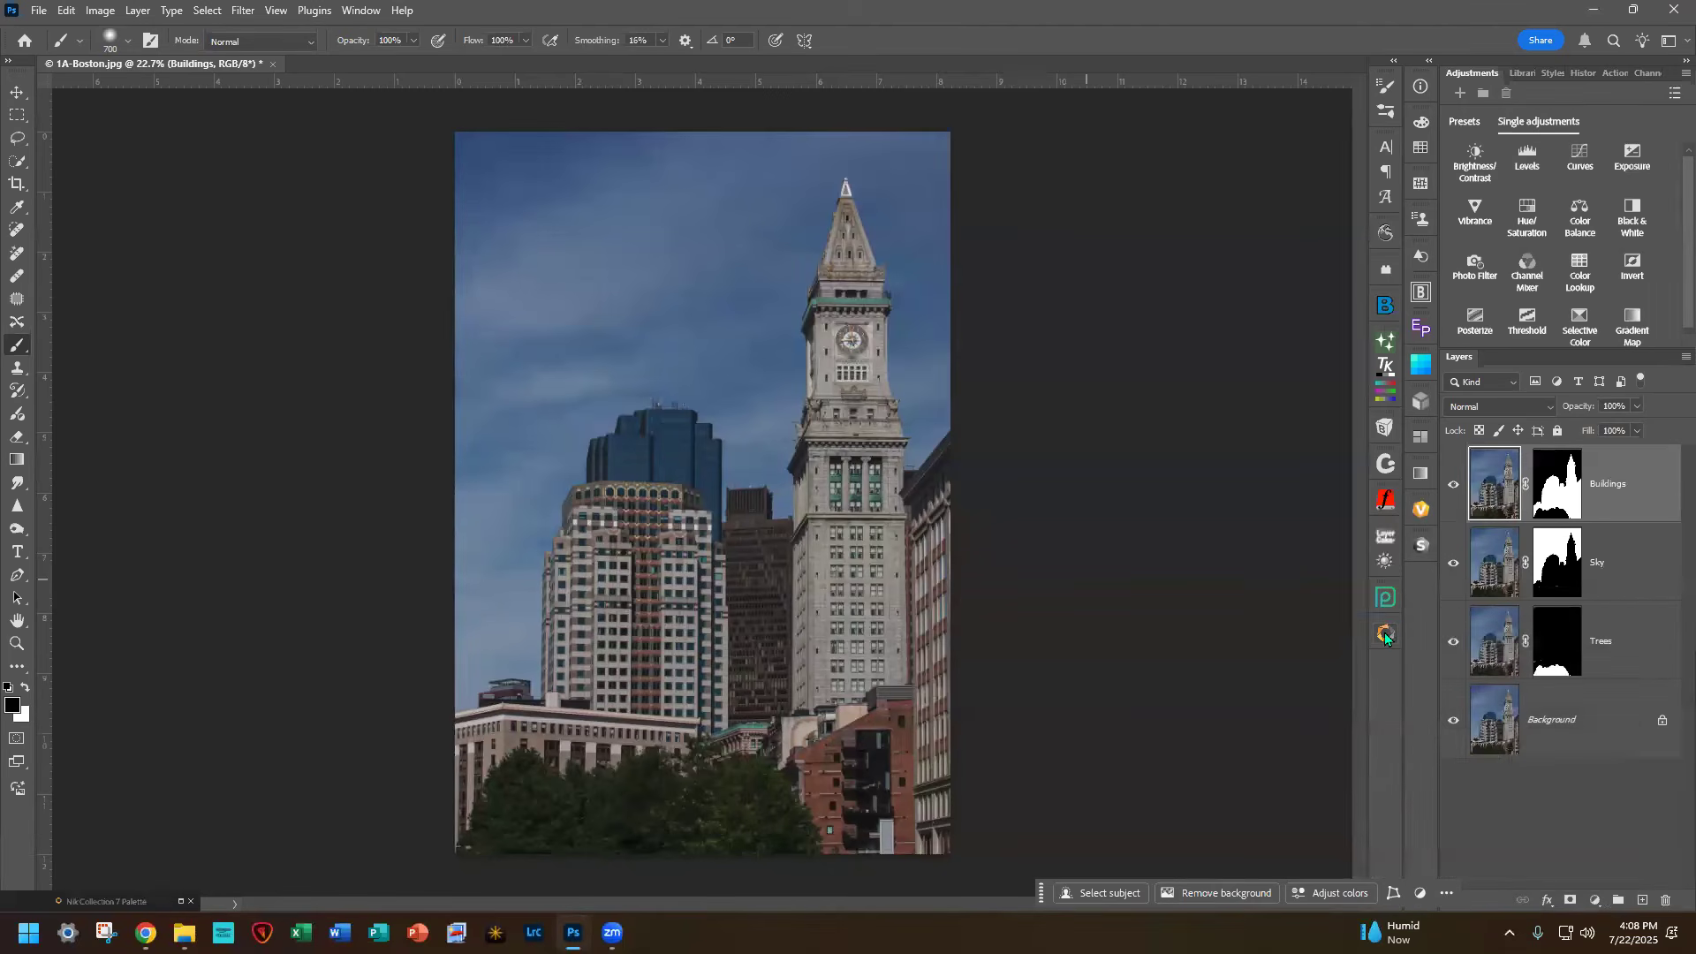
click(1384, 632)
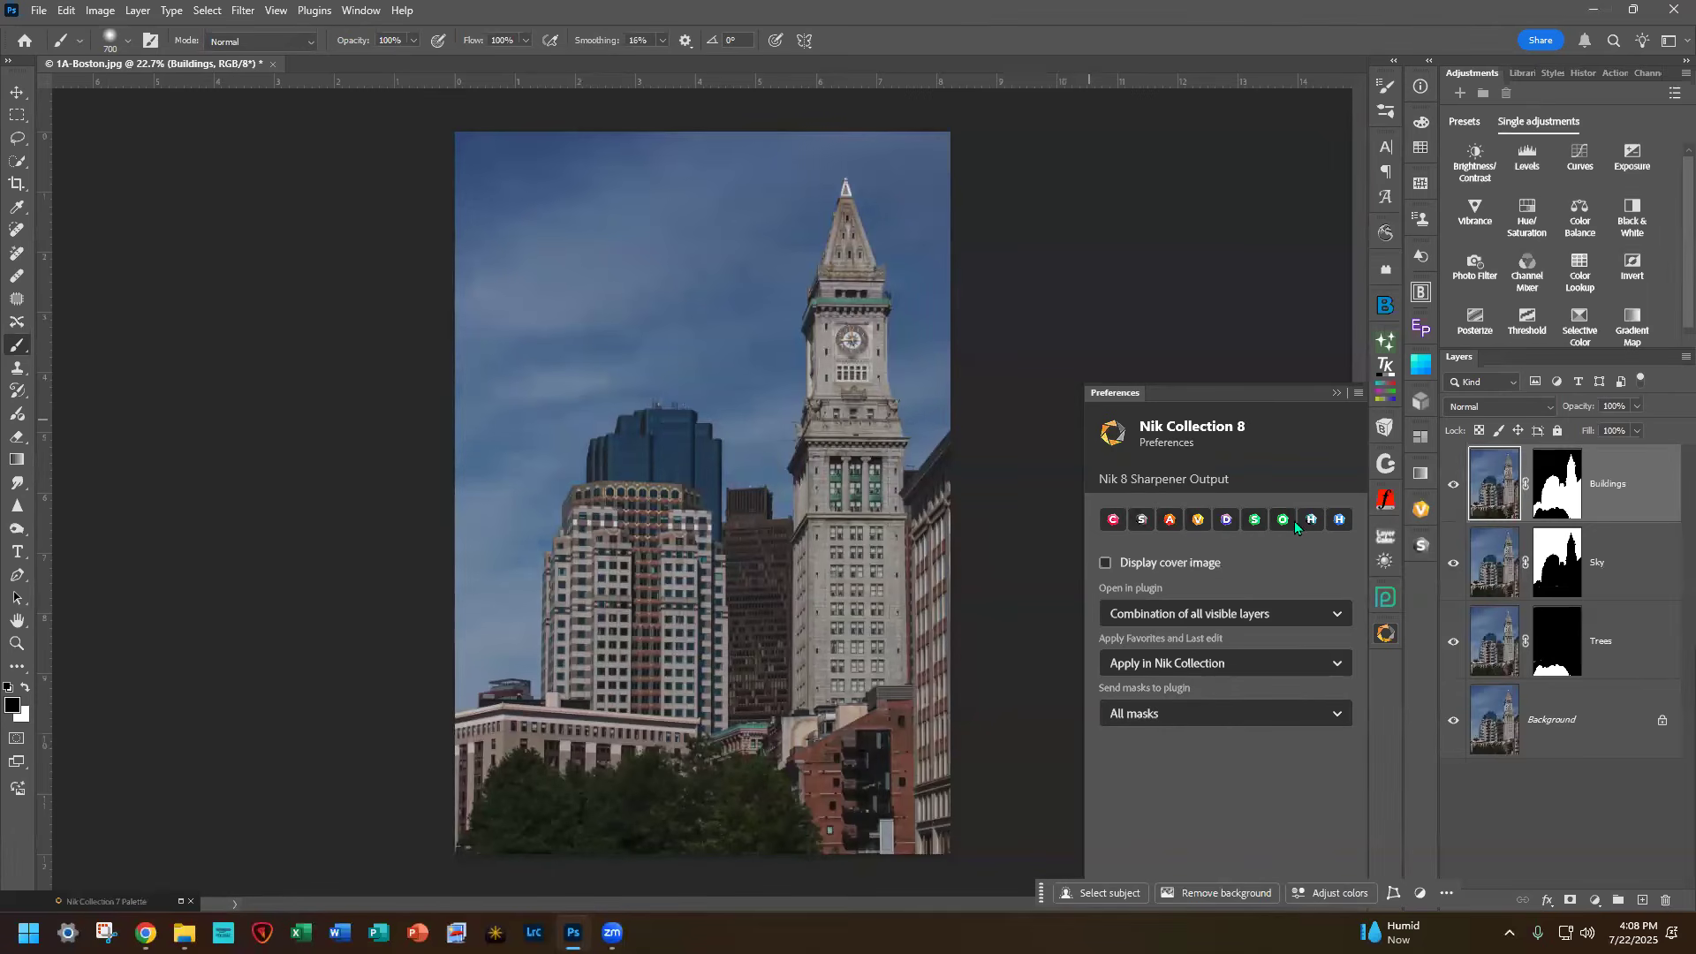
Step: Toggle the cover image on and off, and examine the plugin opening, favorites and mask-sending options, keeping All masks selected
click(1106, 564)
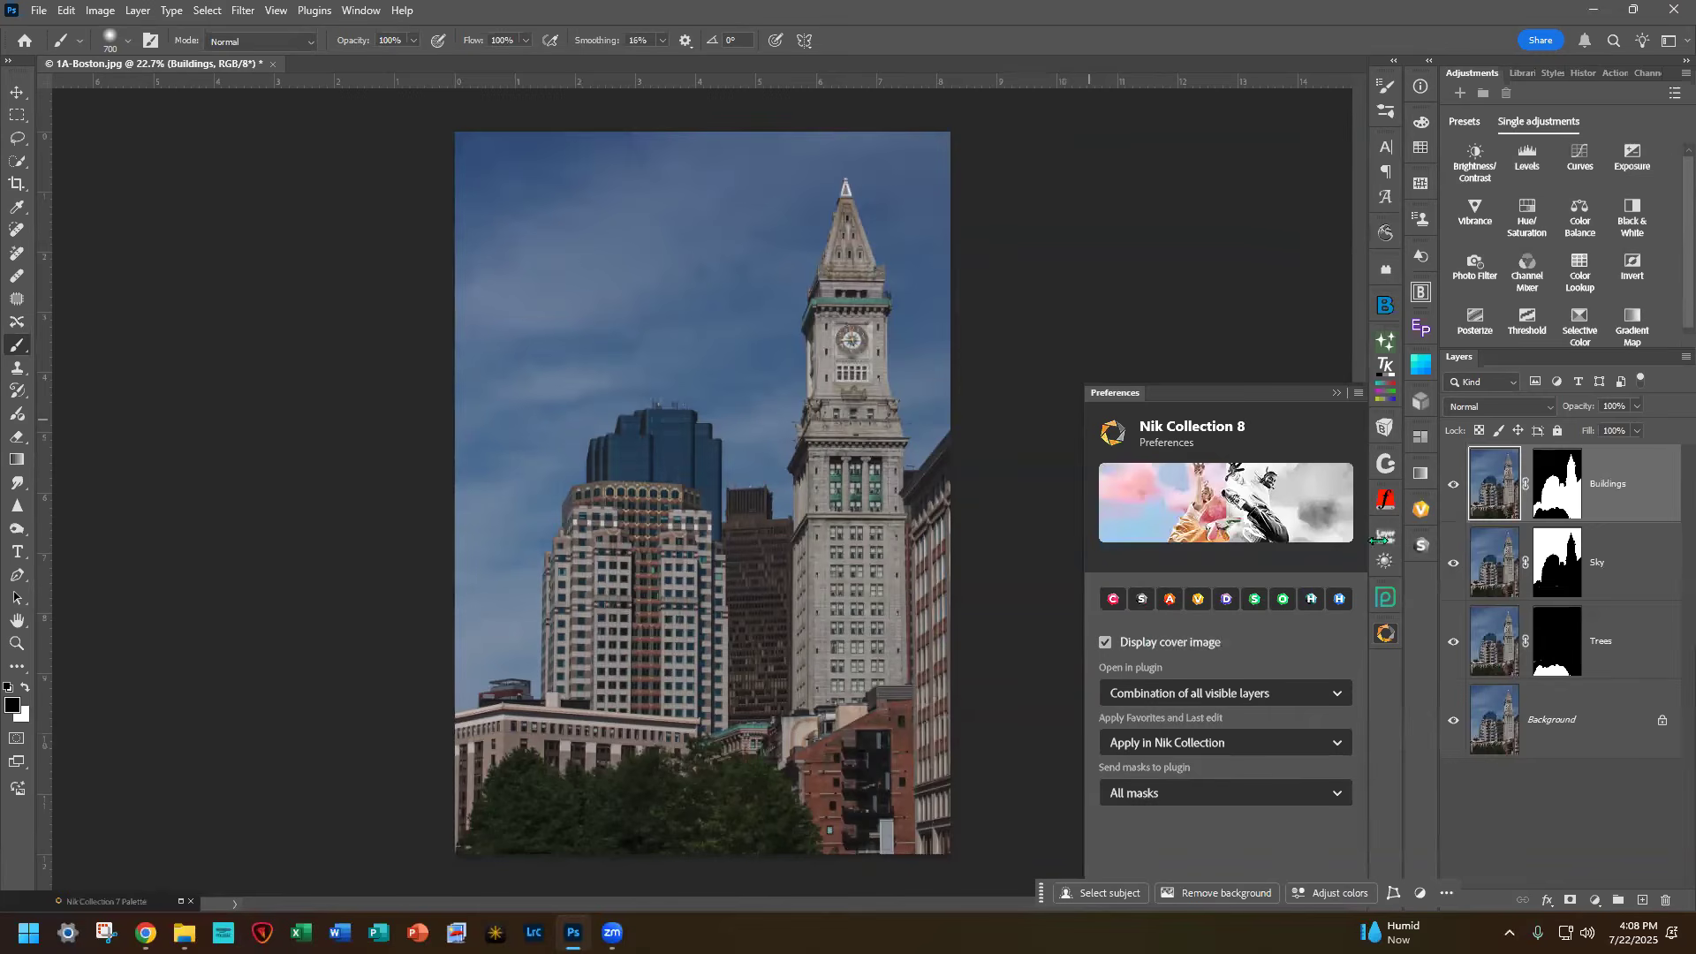
click(1106, 643)
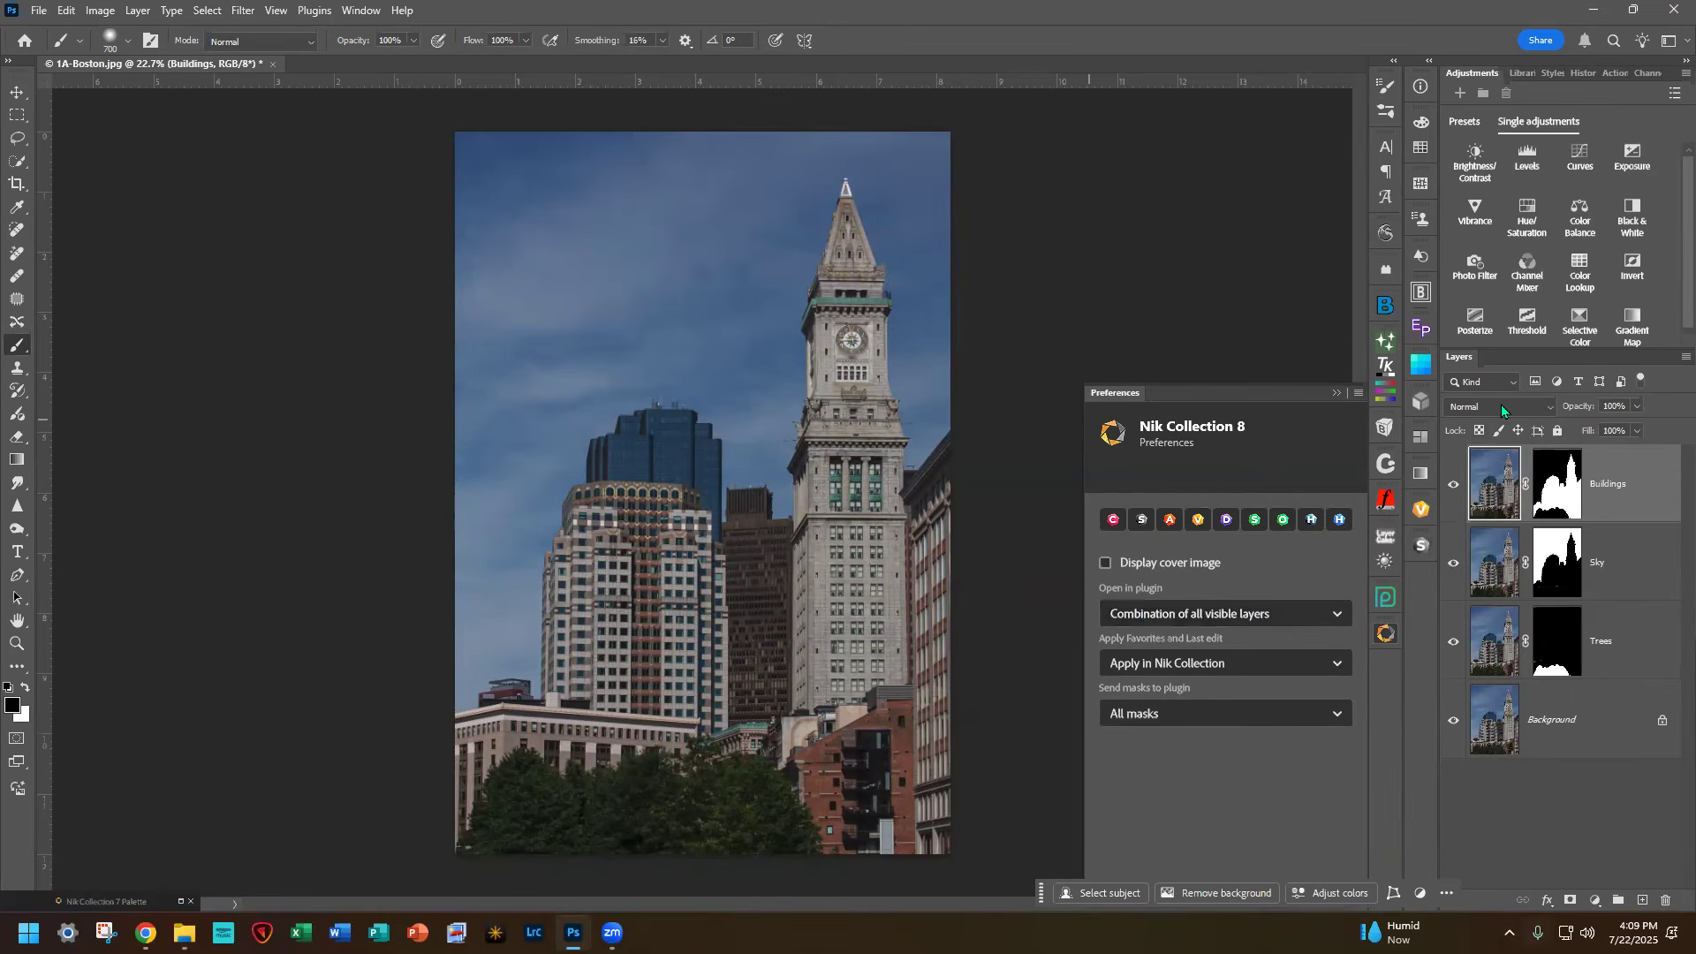
click(1331, 611)
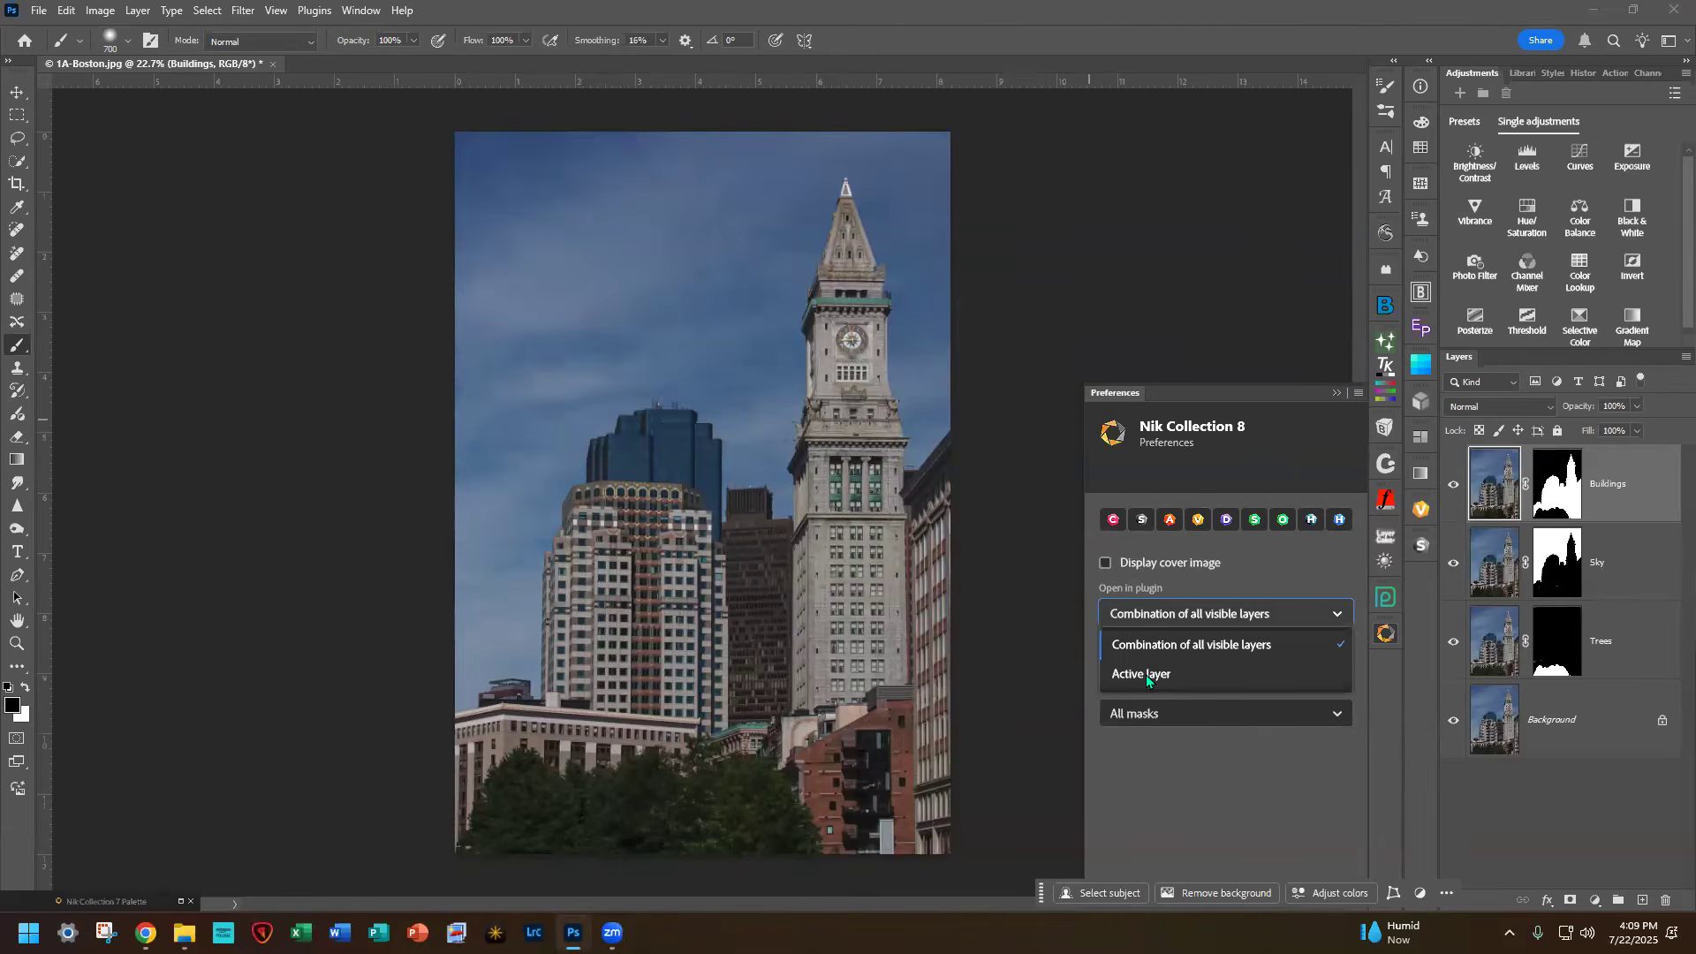
click(1336, 610)
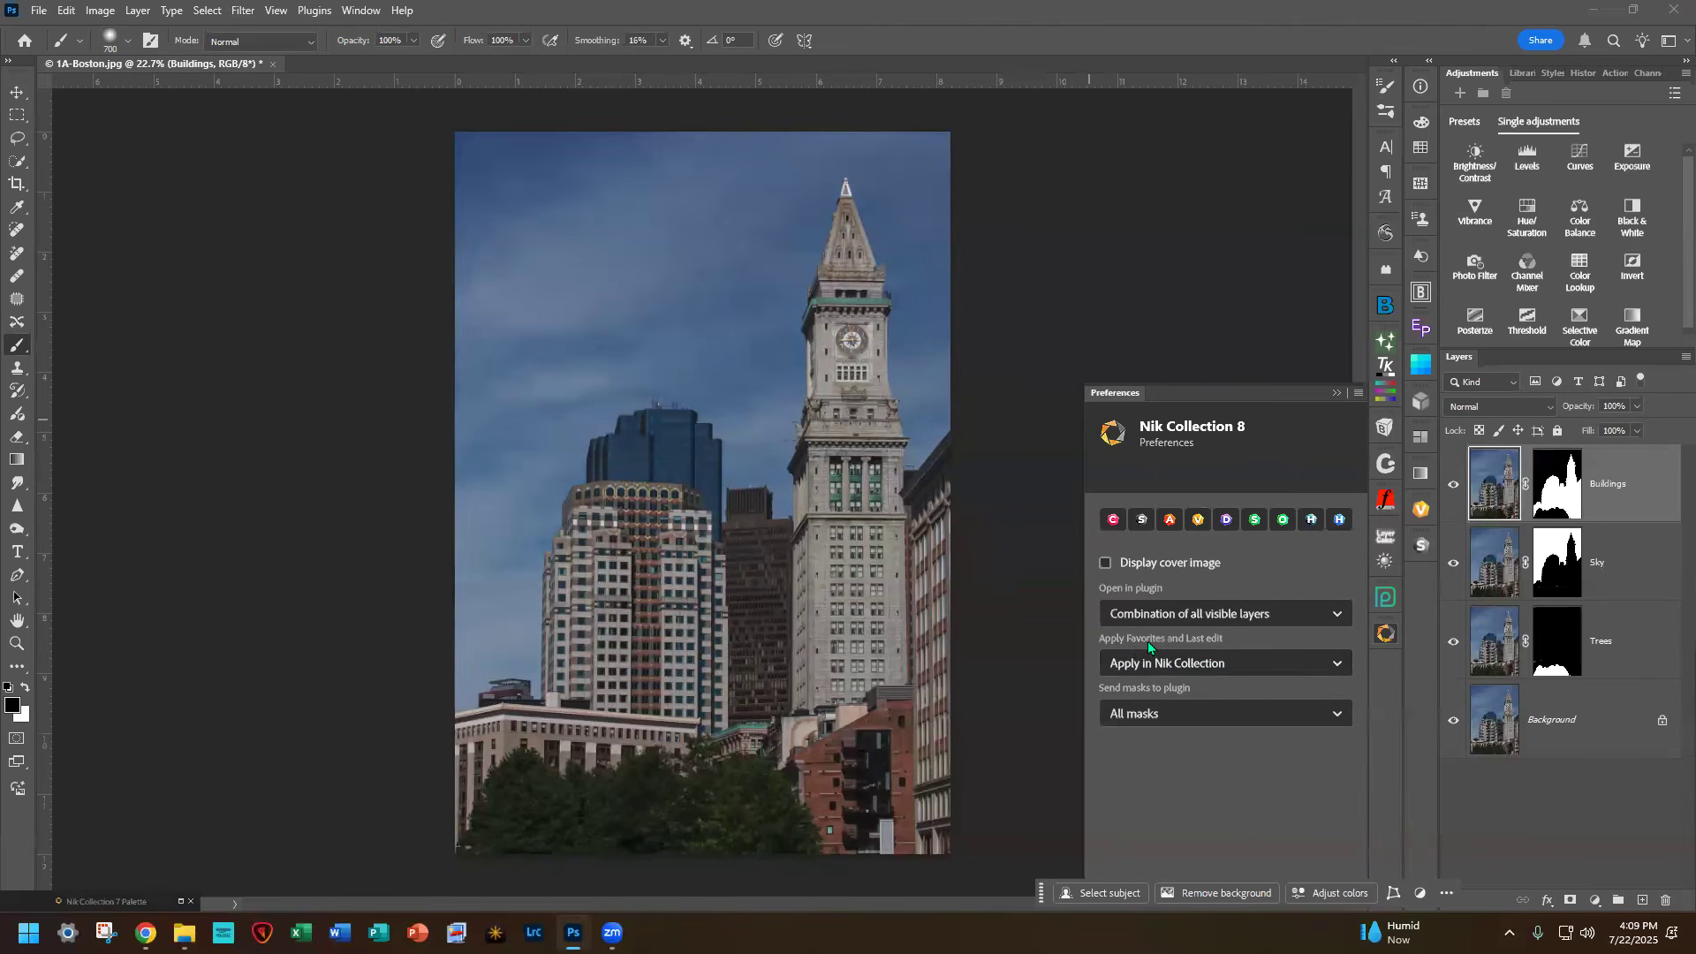
click(1332, 662)
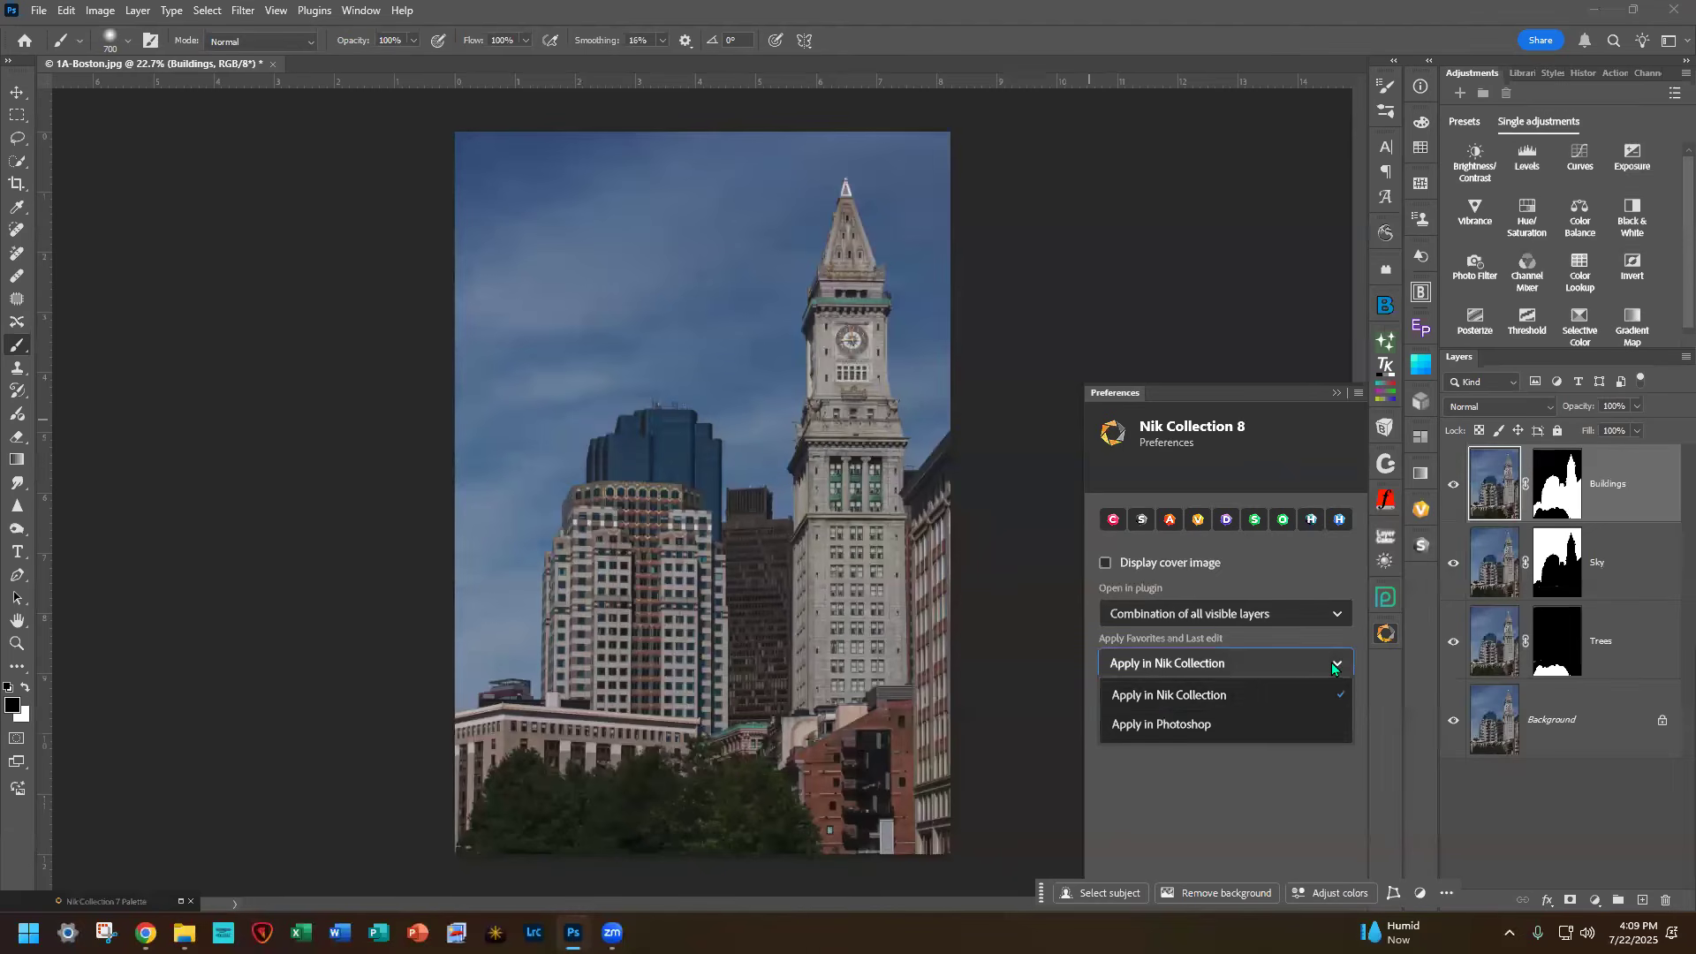
click(1331, 663)
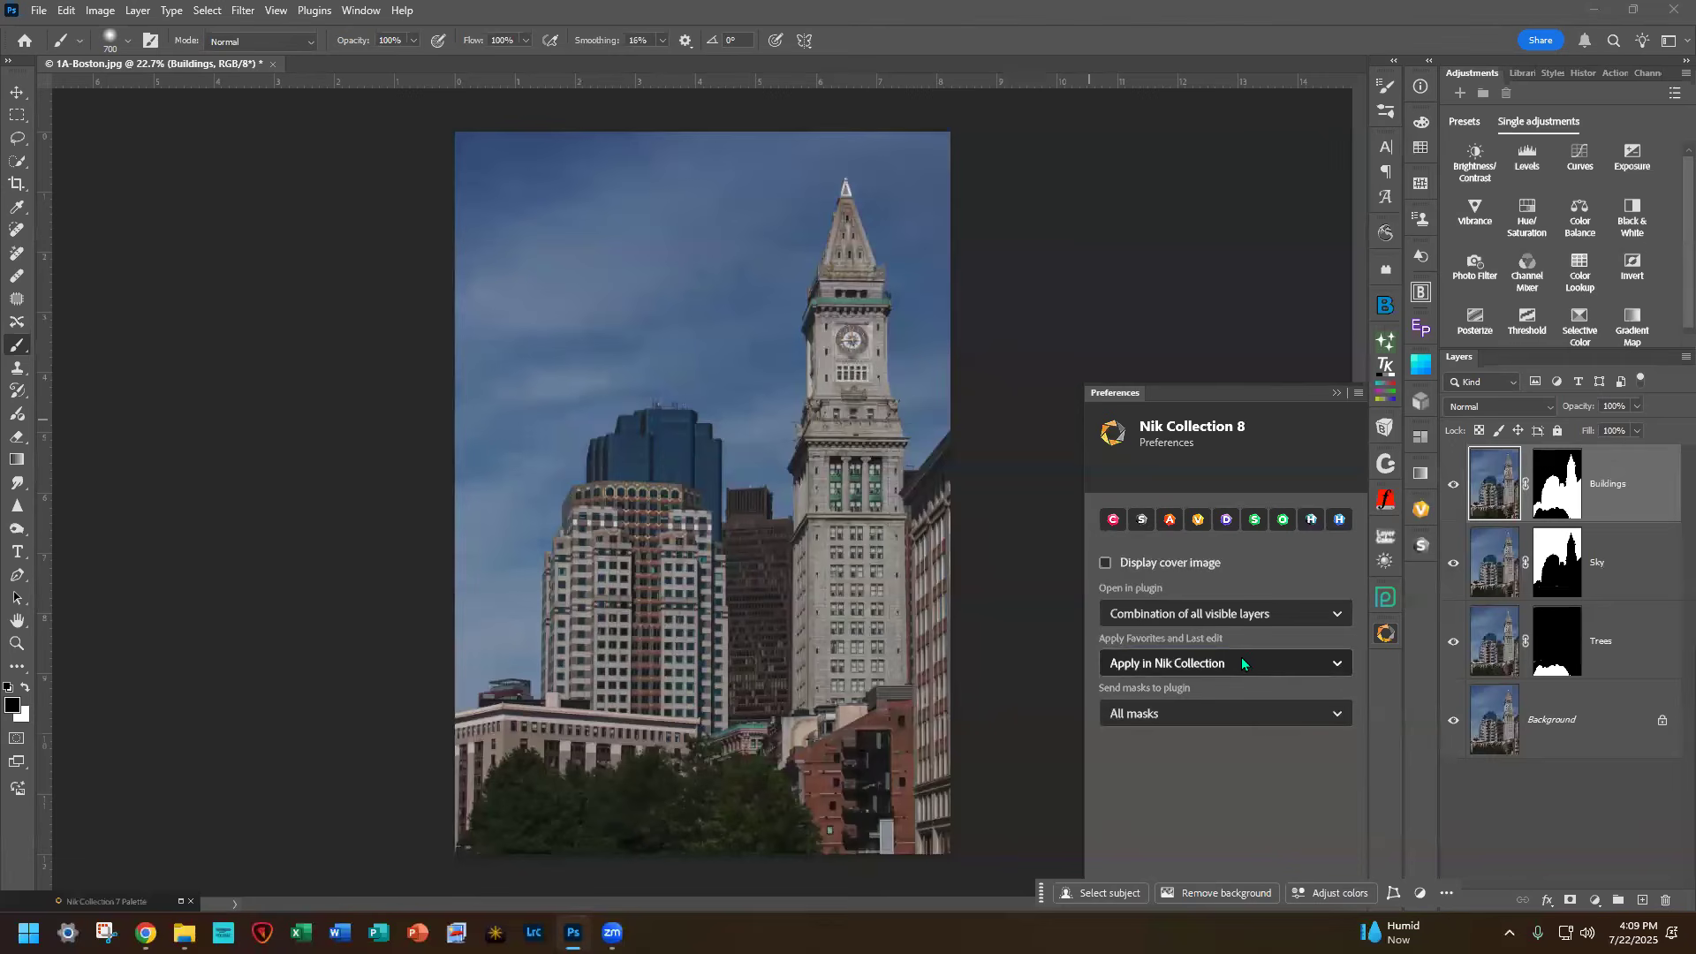
click(1338, 715)
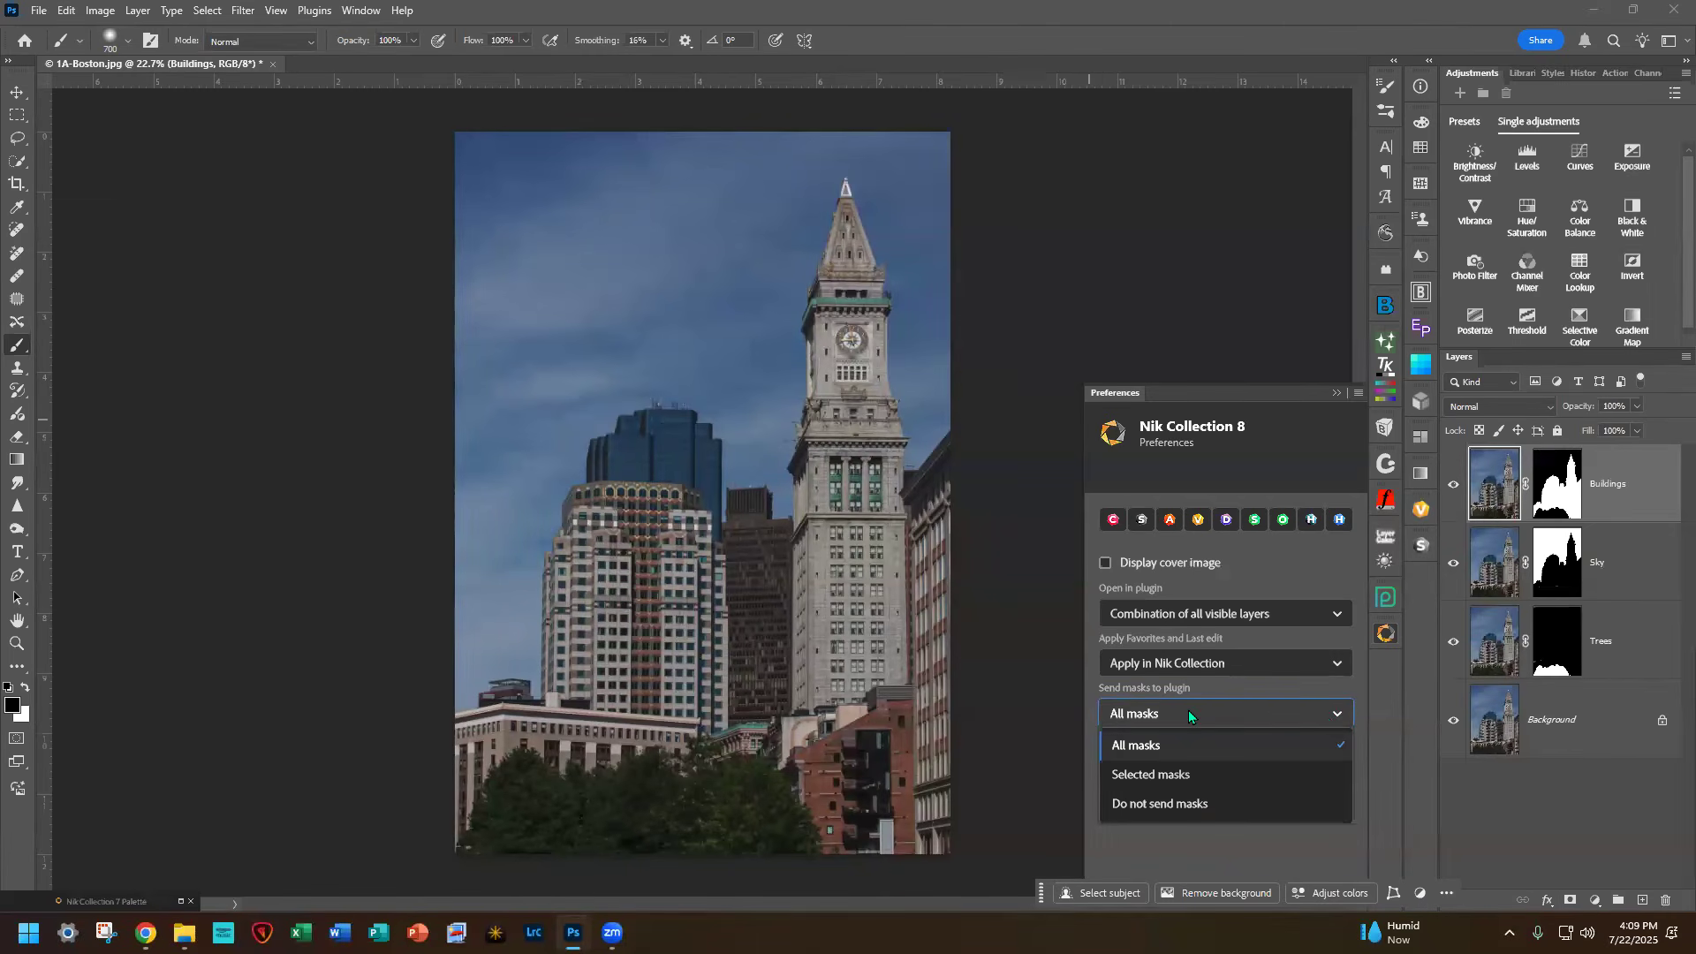
click(1148, 746)
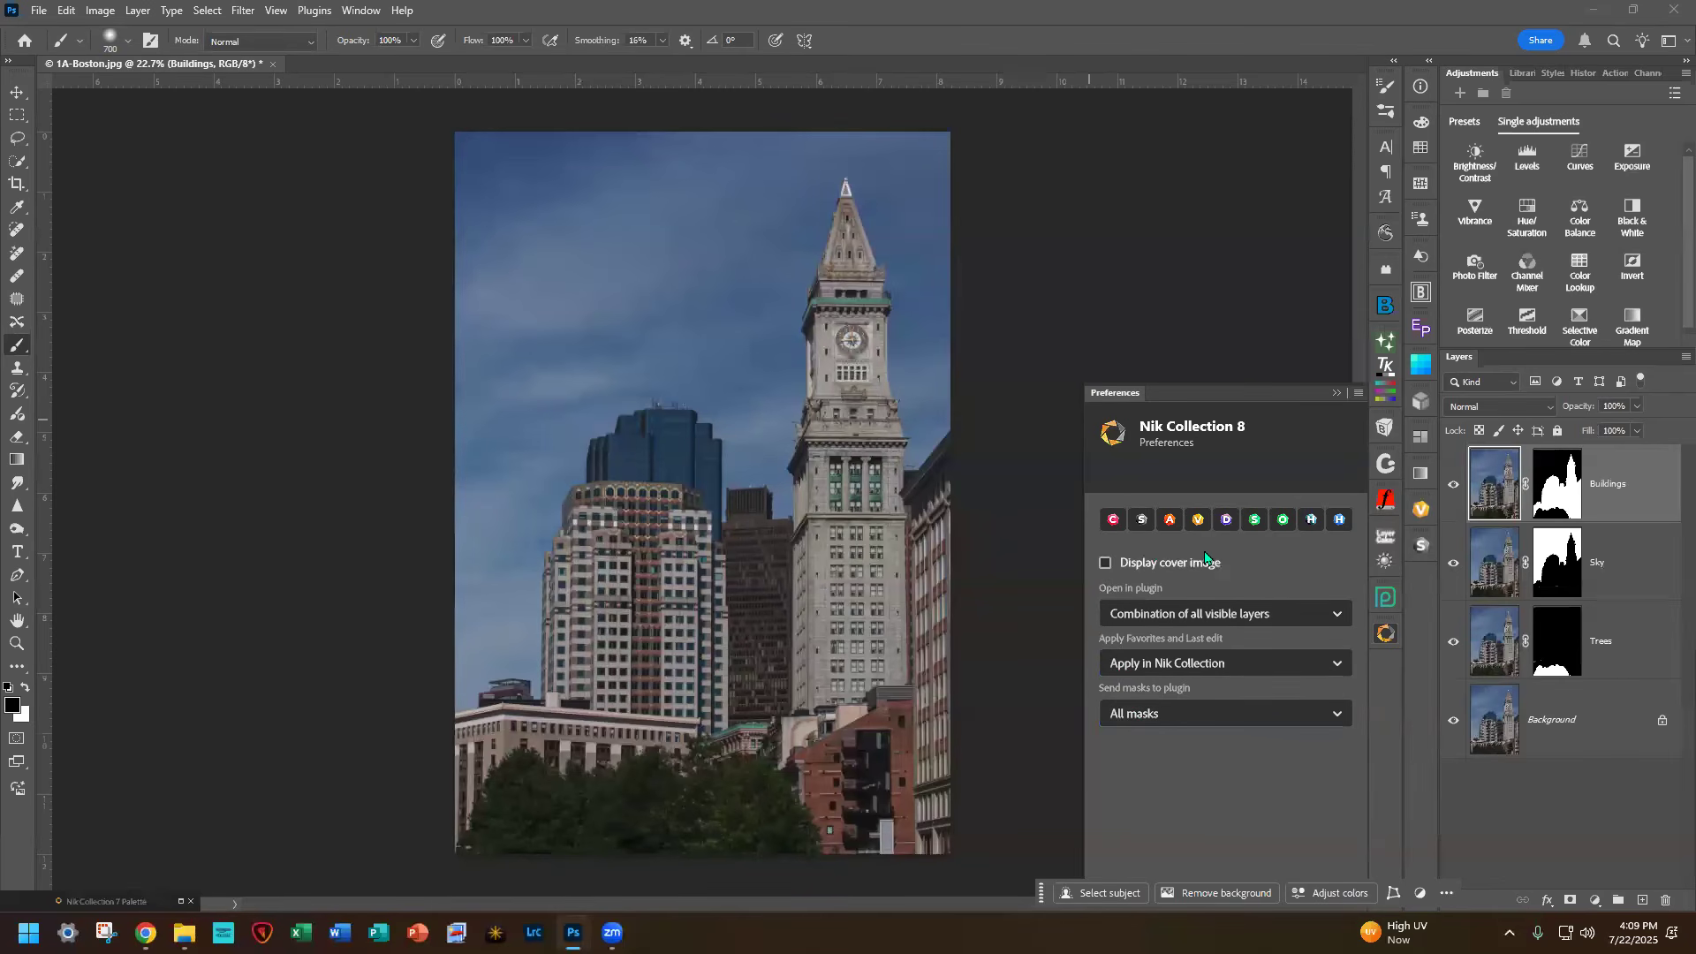
Step: Try to open the photo in Nik 8 Viveza
click(1198, 523)
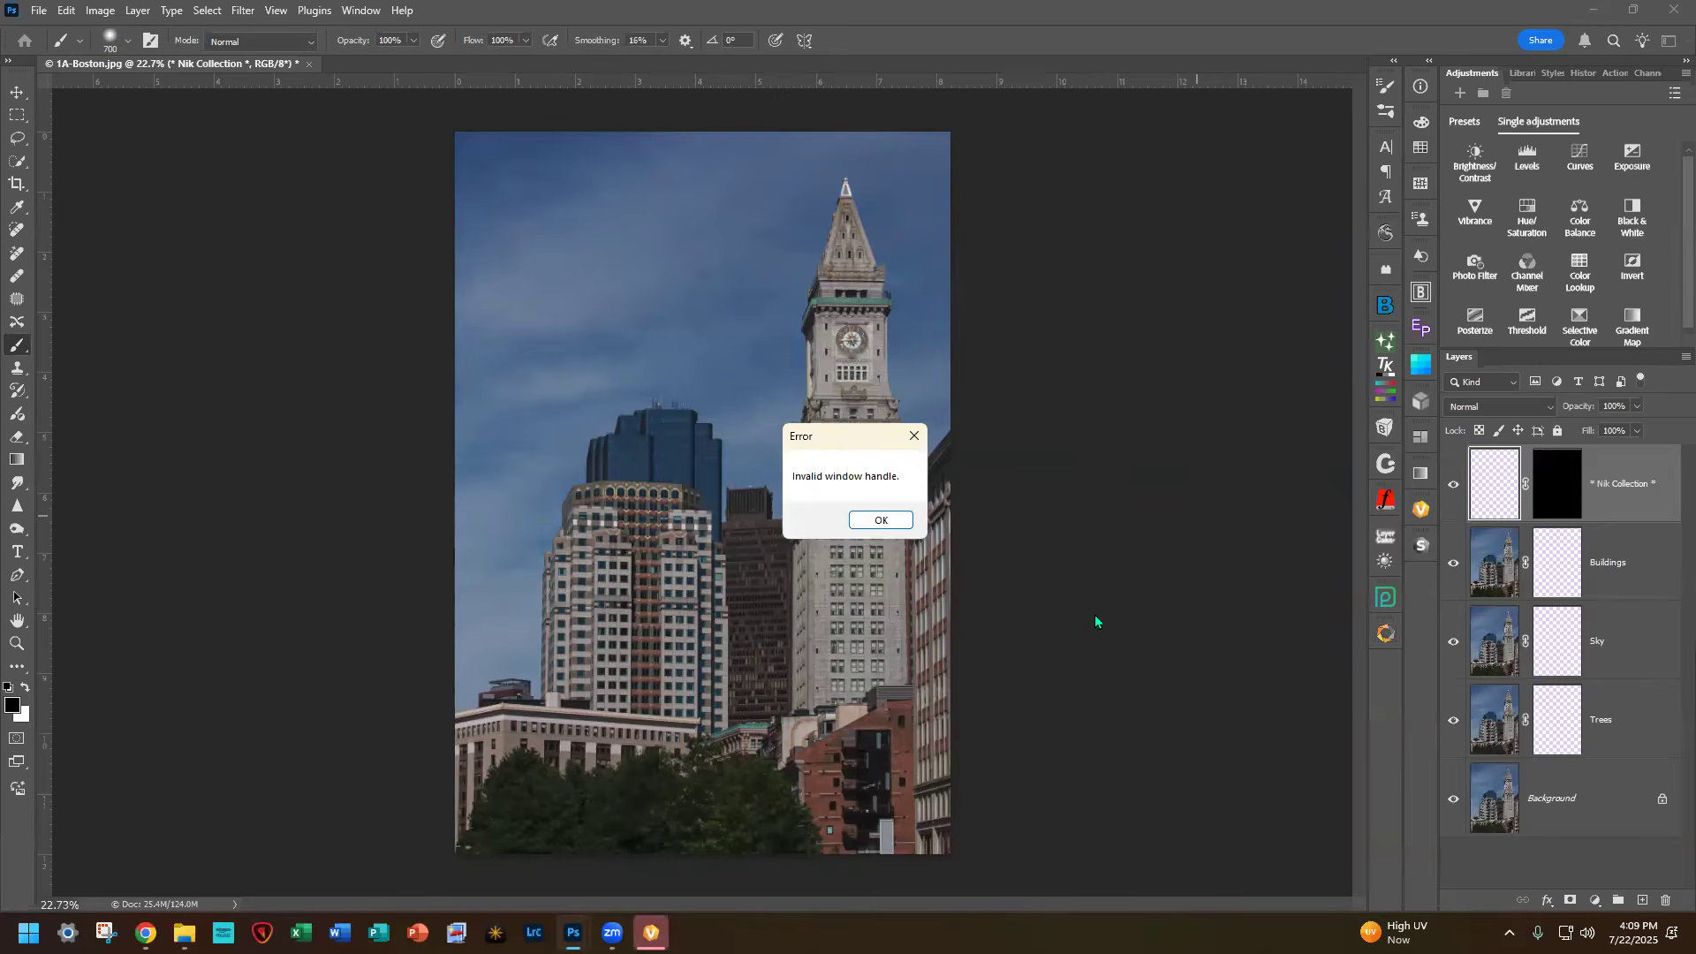
click(882, 526)
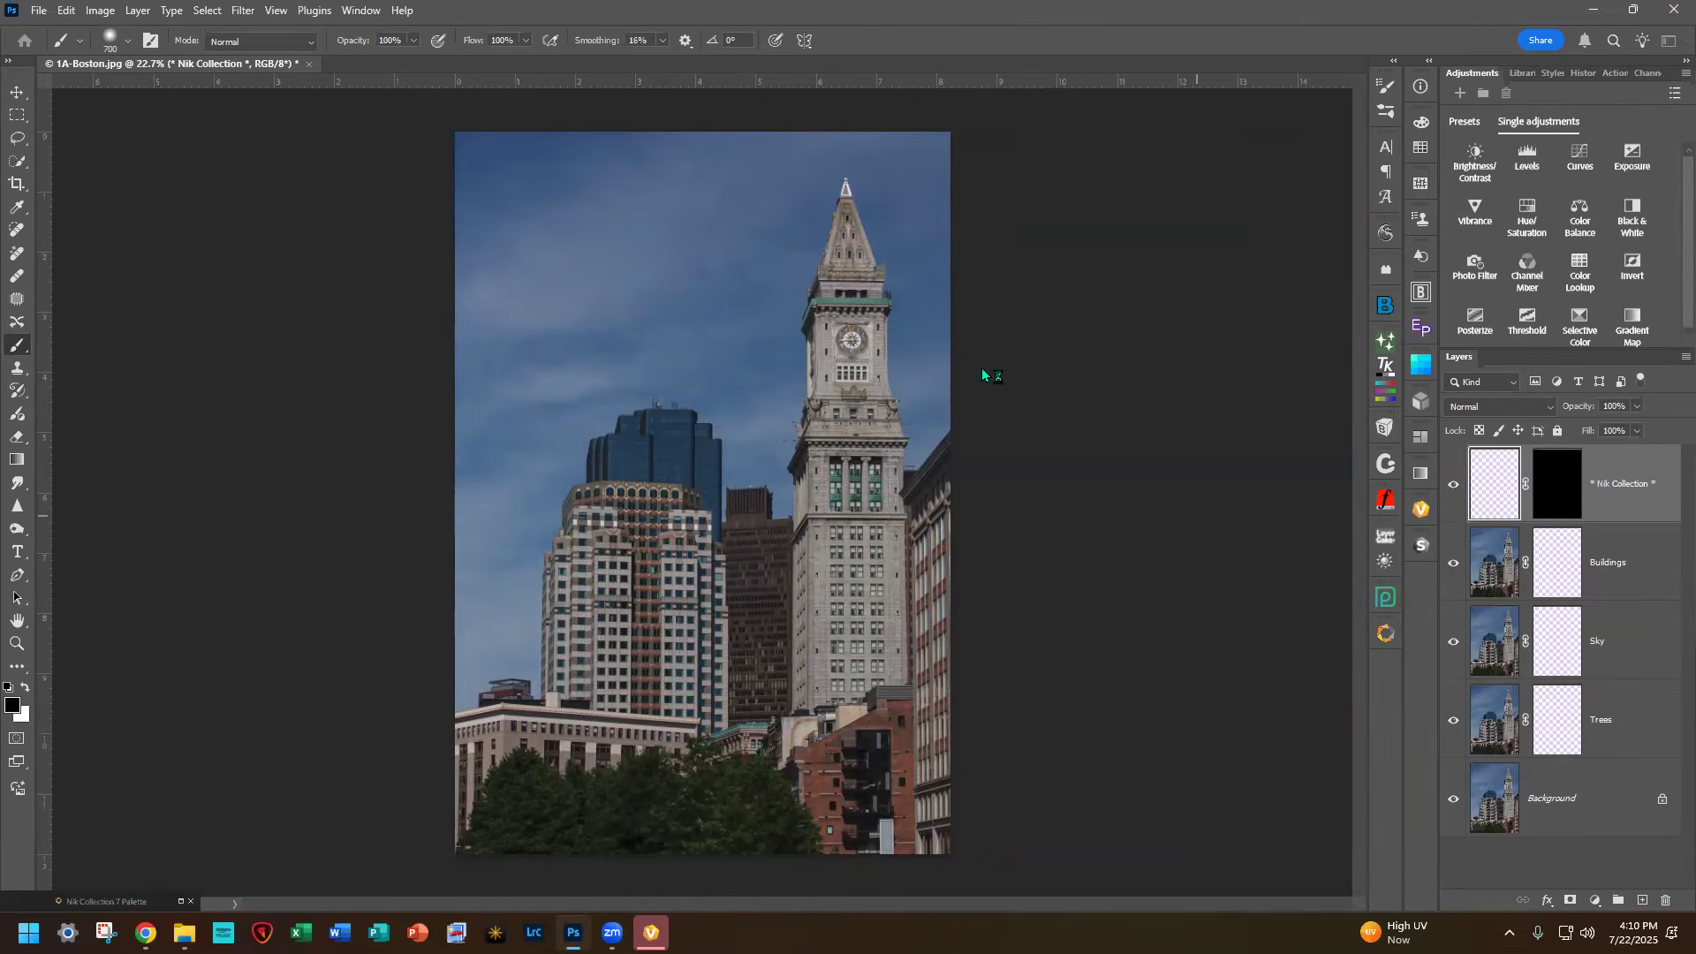
Step: End the Nik 8 Viveza task in Task Manager and return to Photoshop
key(ctrl+alt+Delete)
click(825, 511)
click(826, 514)
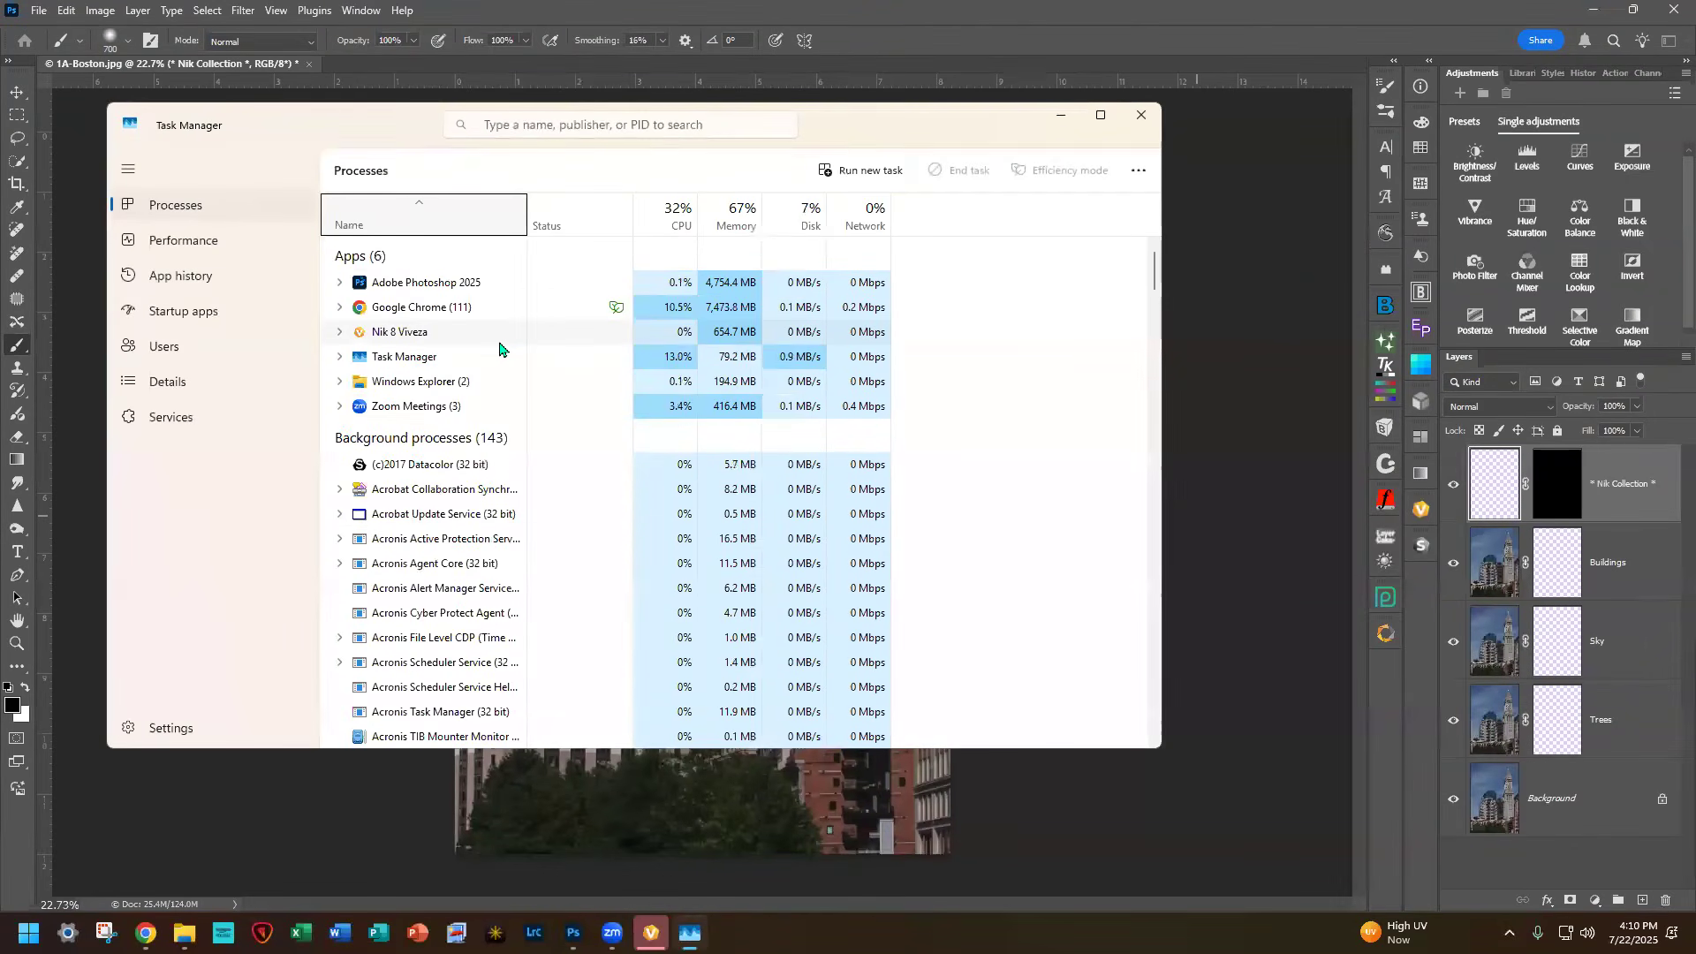
click(400, 334)
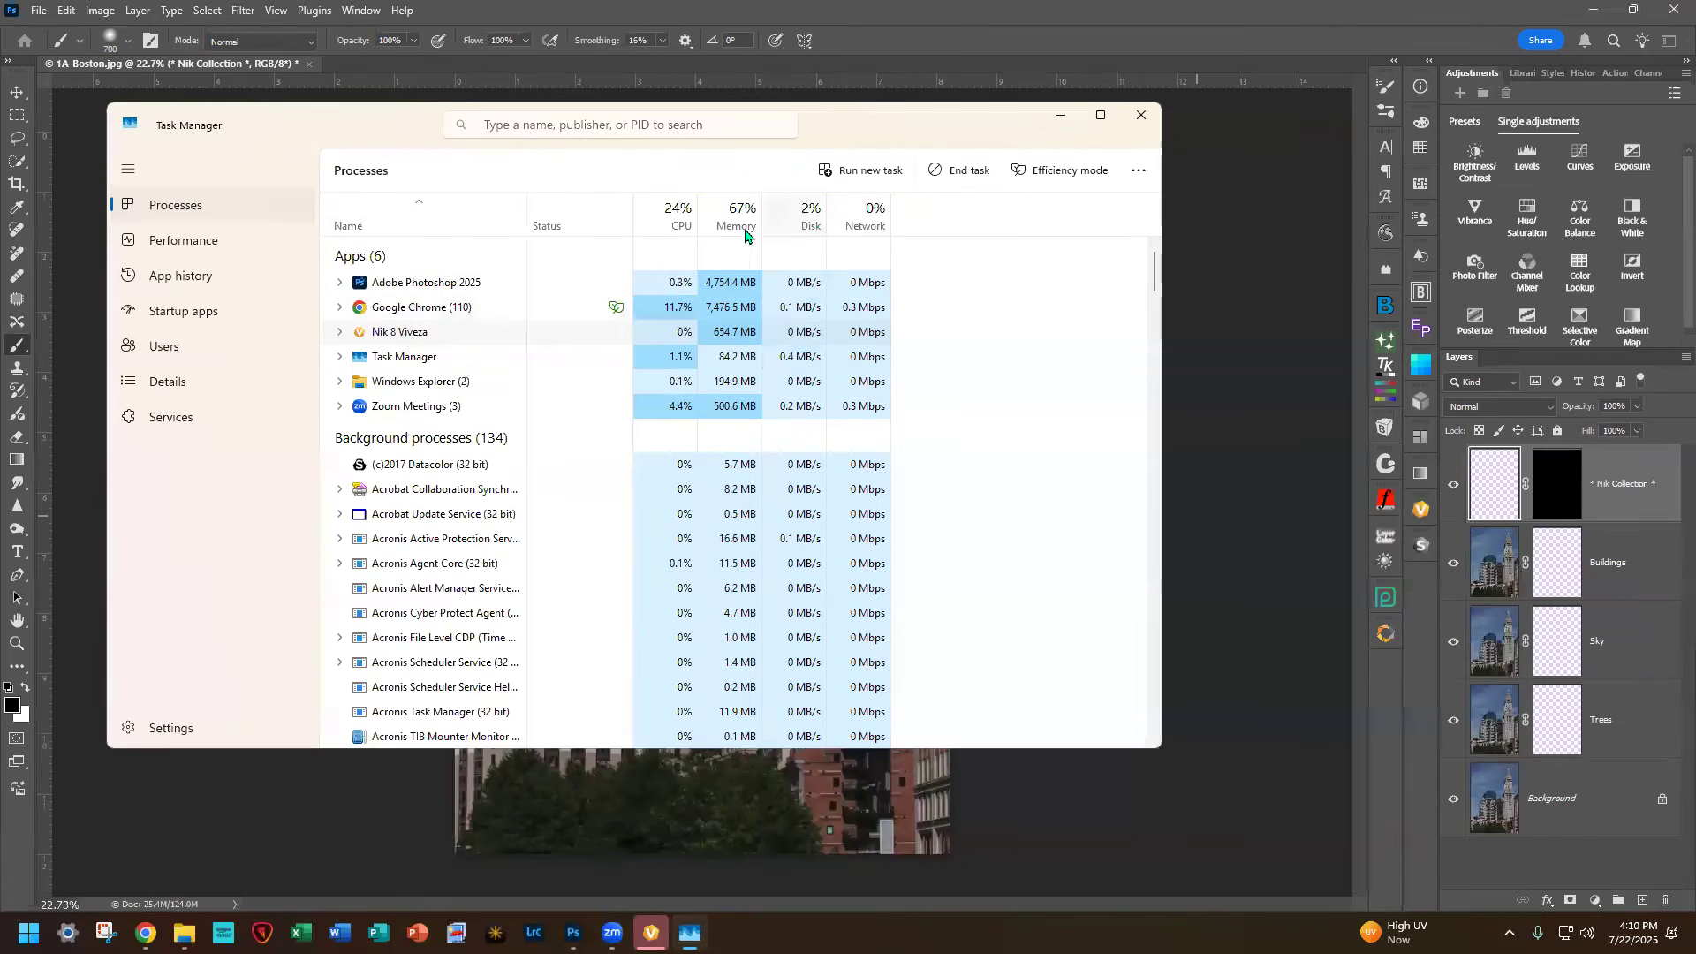
click(977, 174)
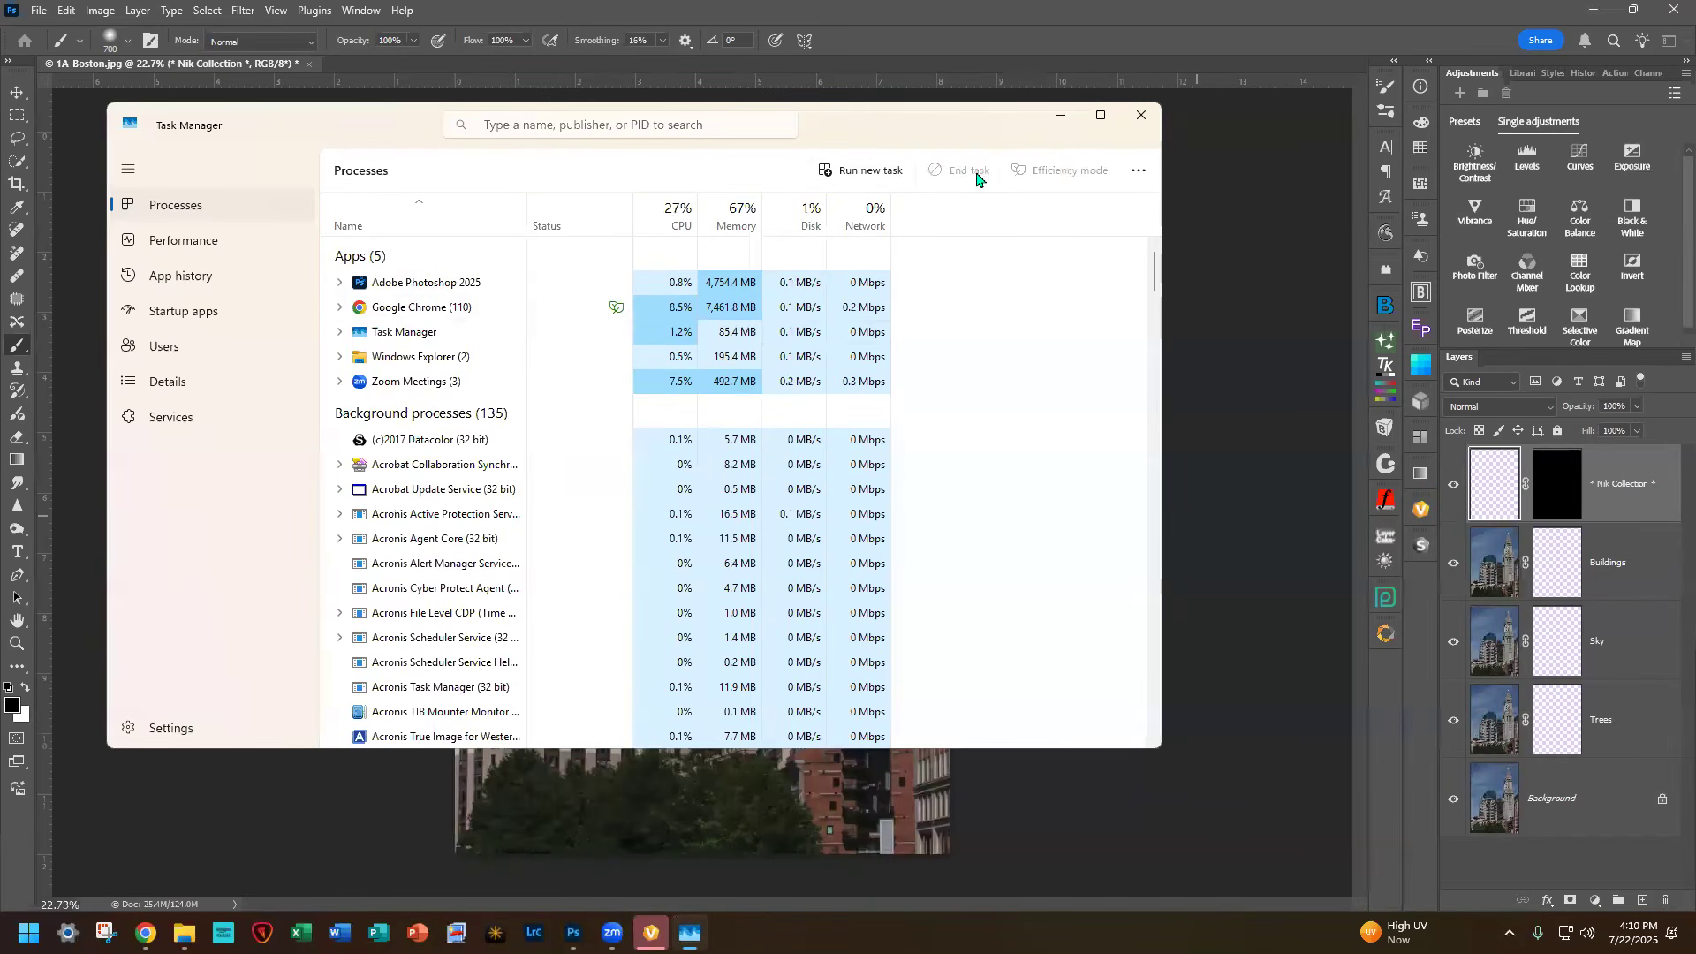
click(1141, 115)
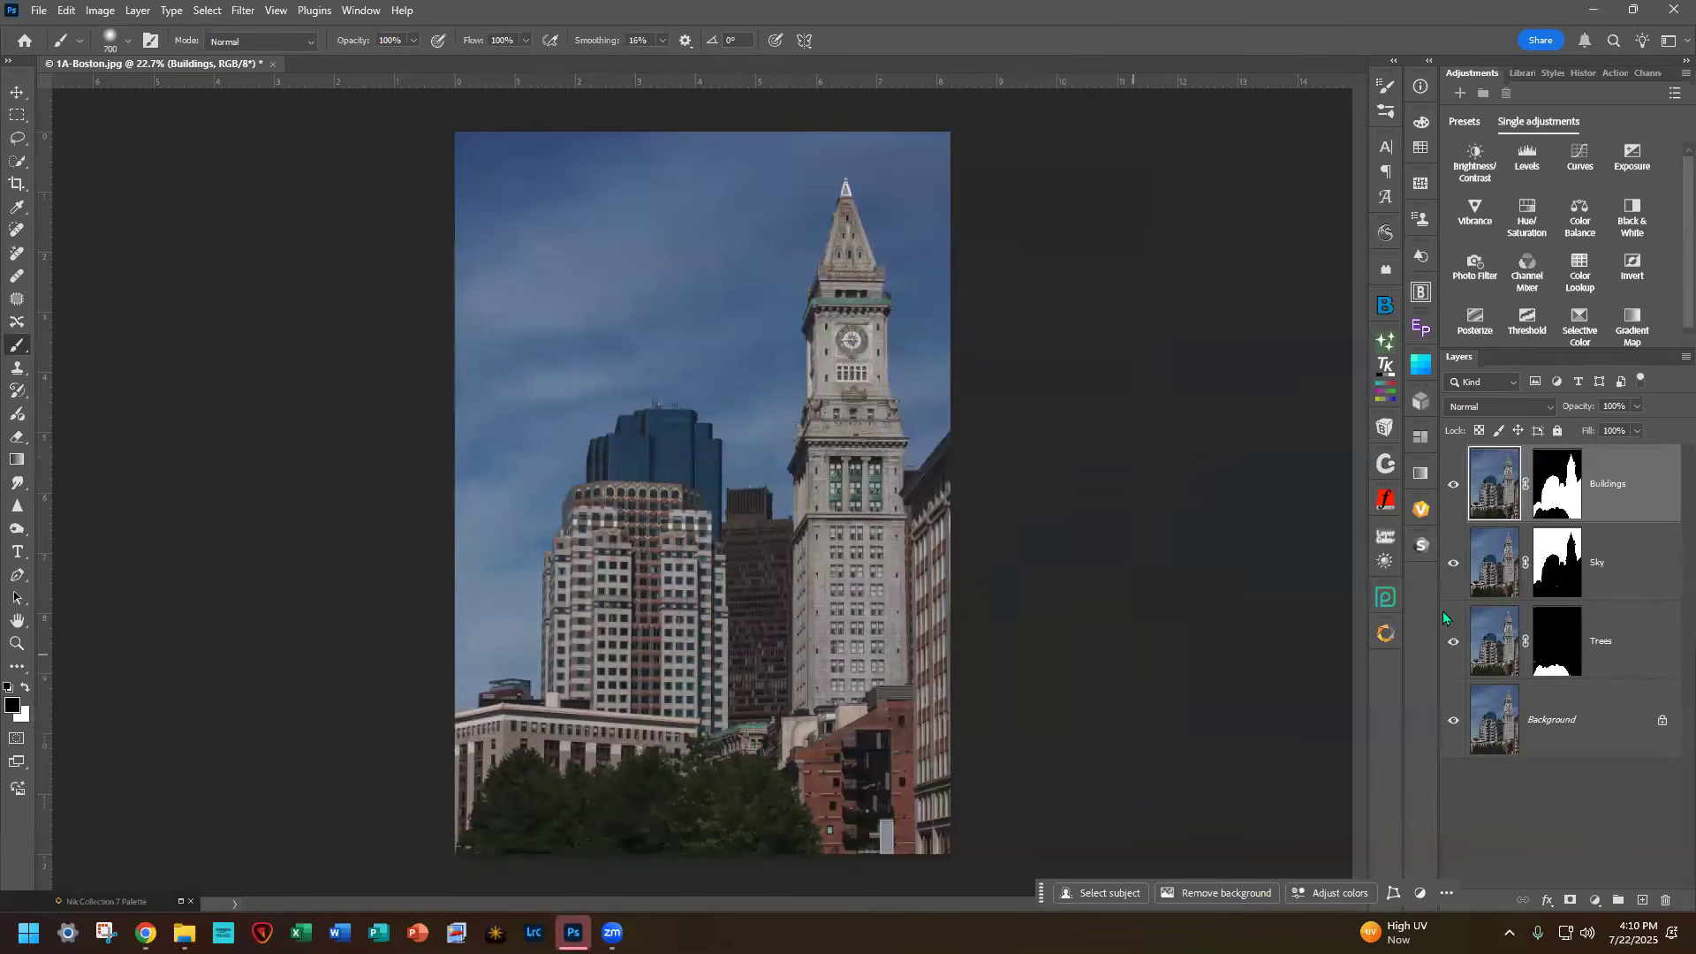
Step: Launch Nik 8 Viveza on the photo and import the Photoshop Buildings mask as a local adjustment
click(1388, 636)
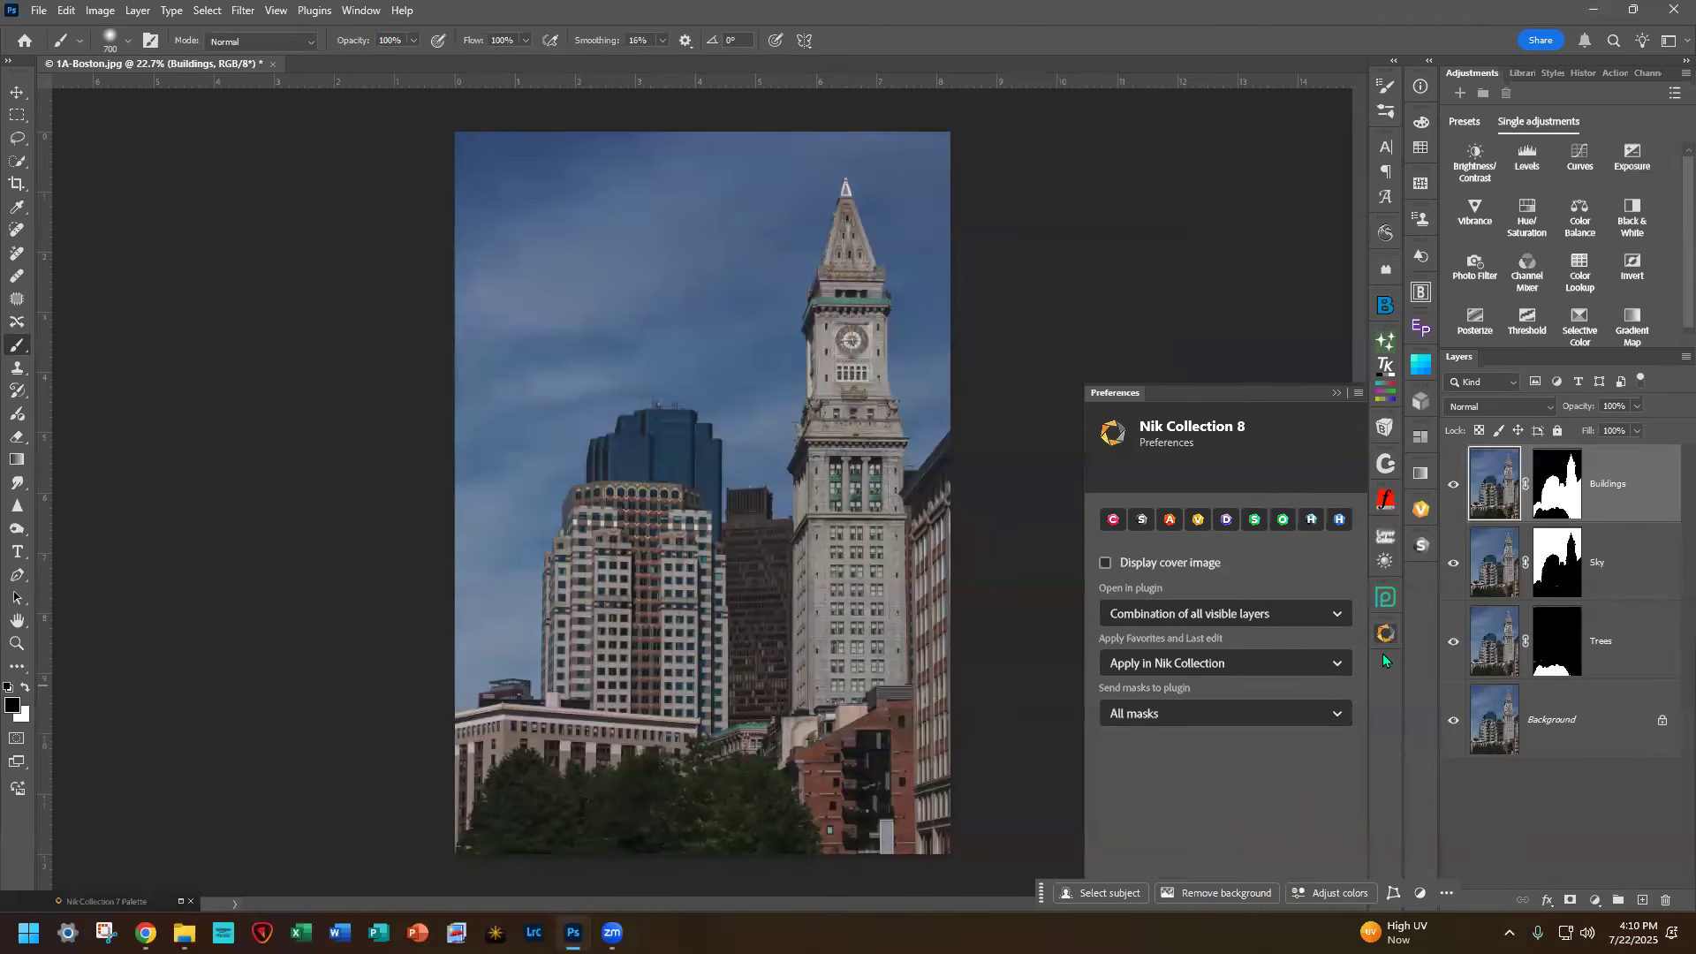
click(1198, 521)
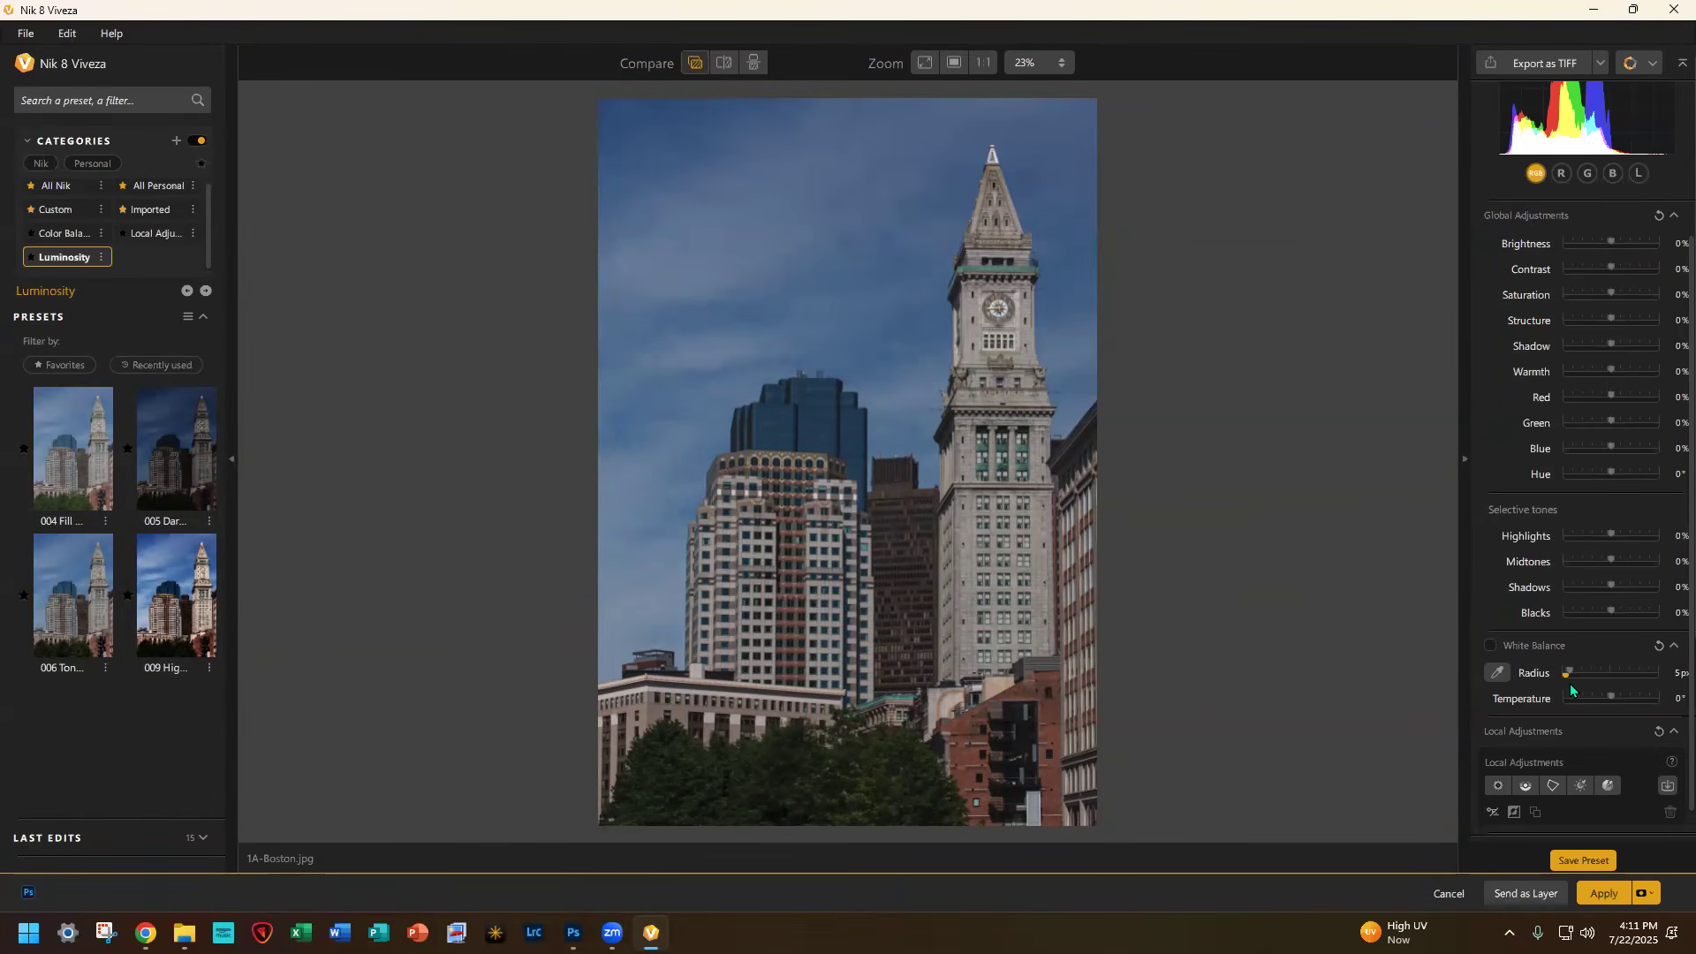
scroll(1570, 684, down, 1)
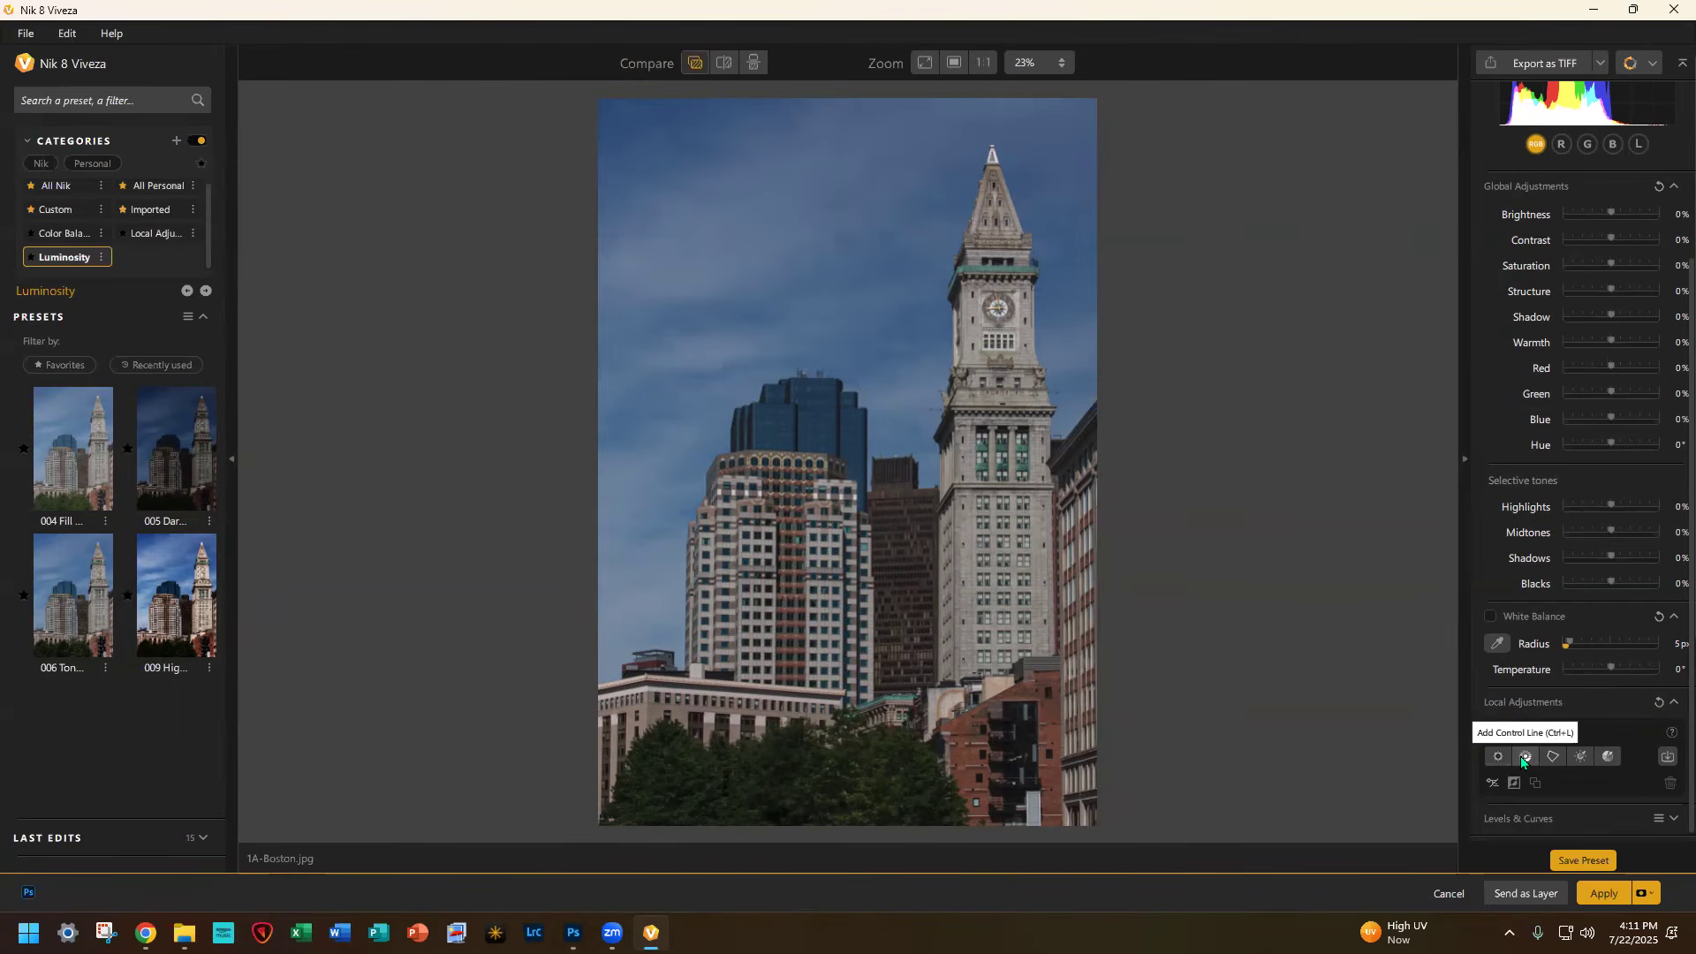
click(1606, 757)
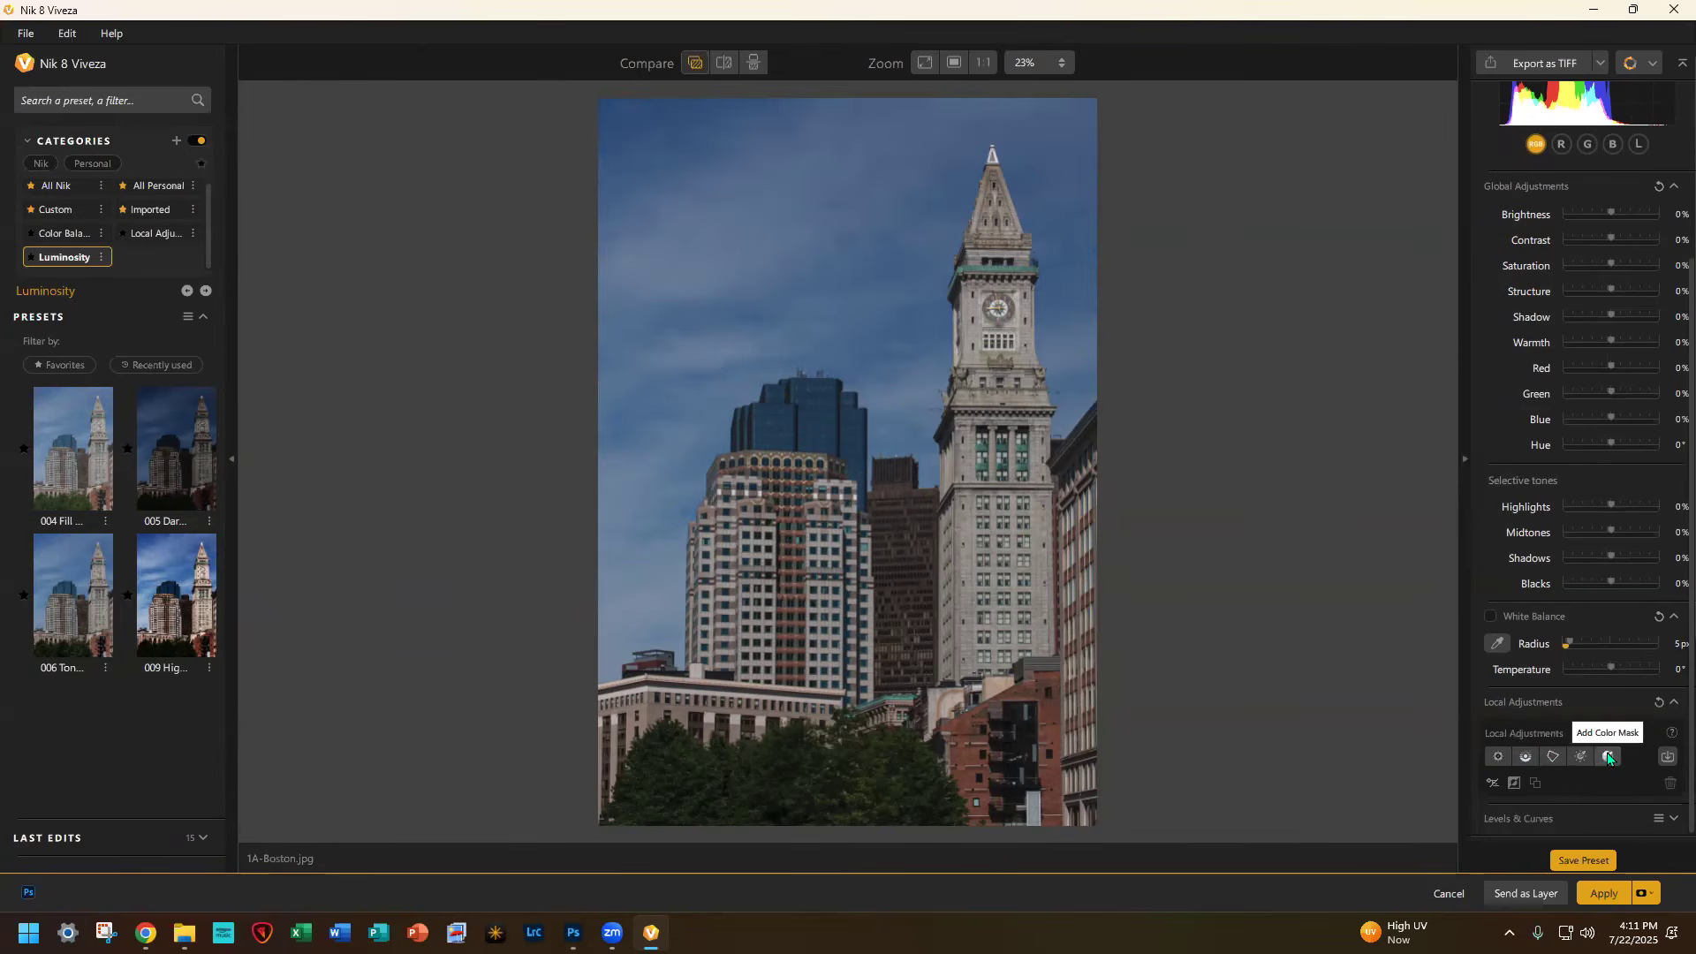
click(1666, 756)
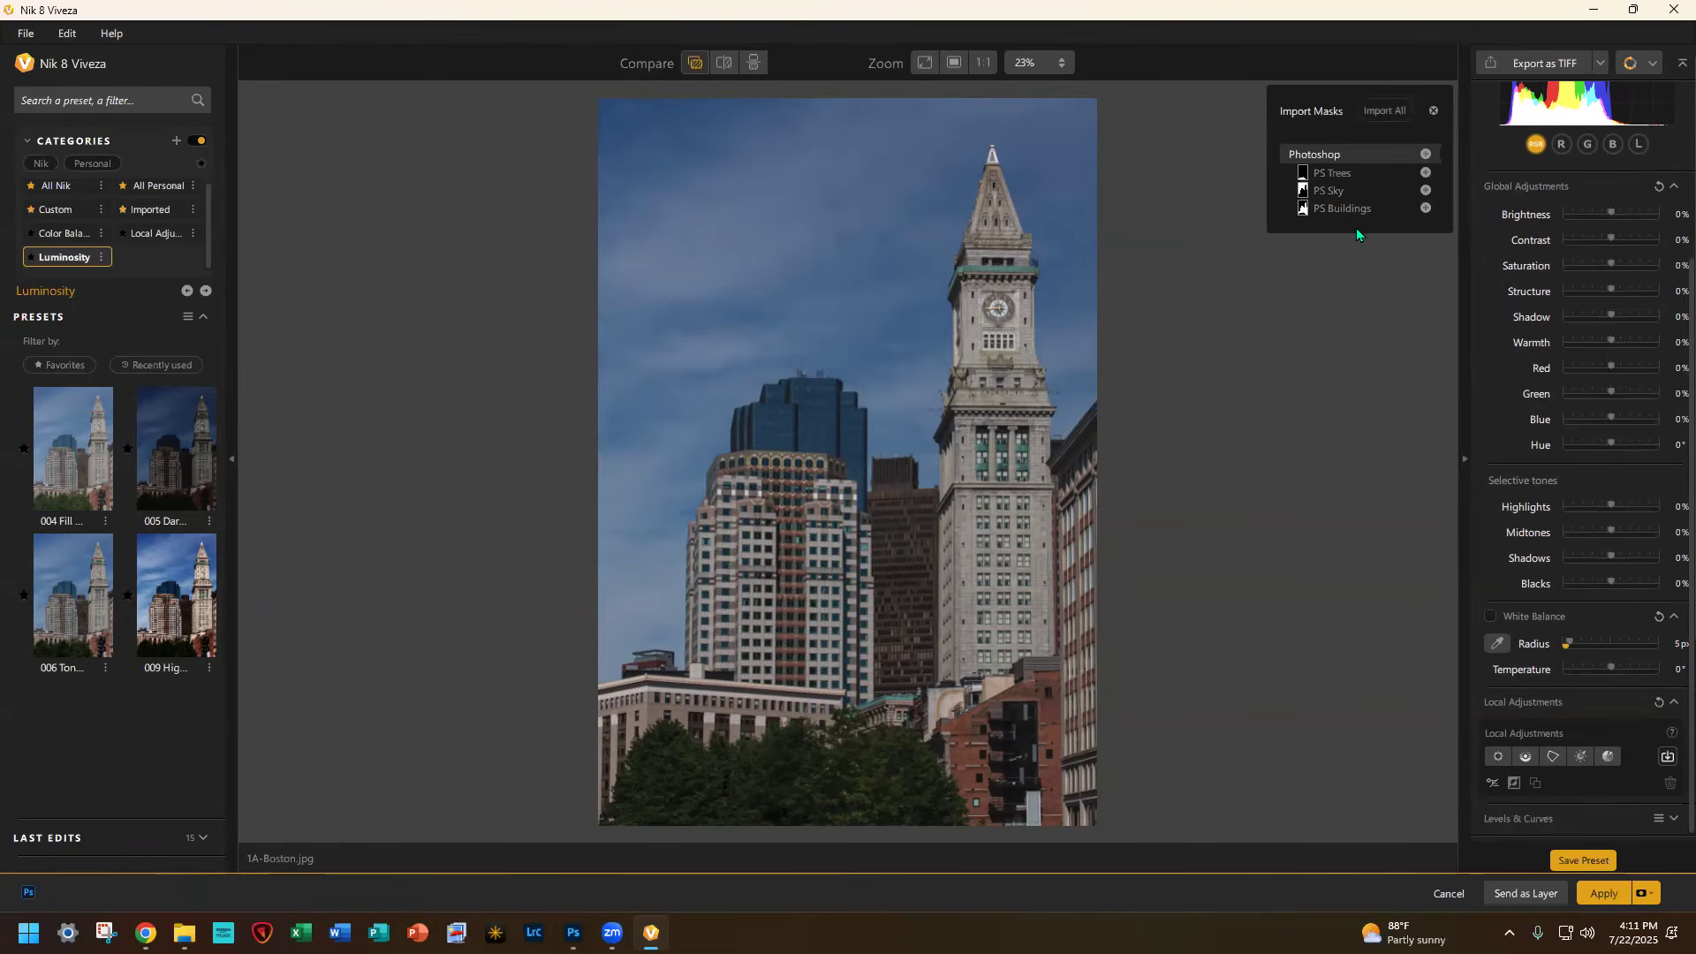
click(1339, 205)
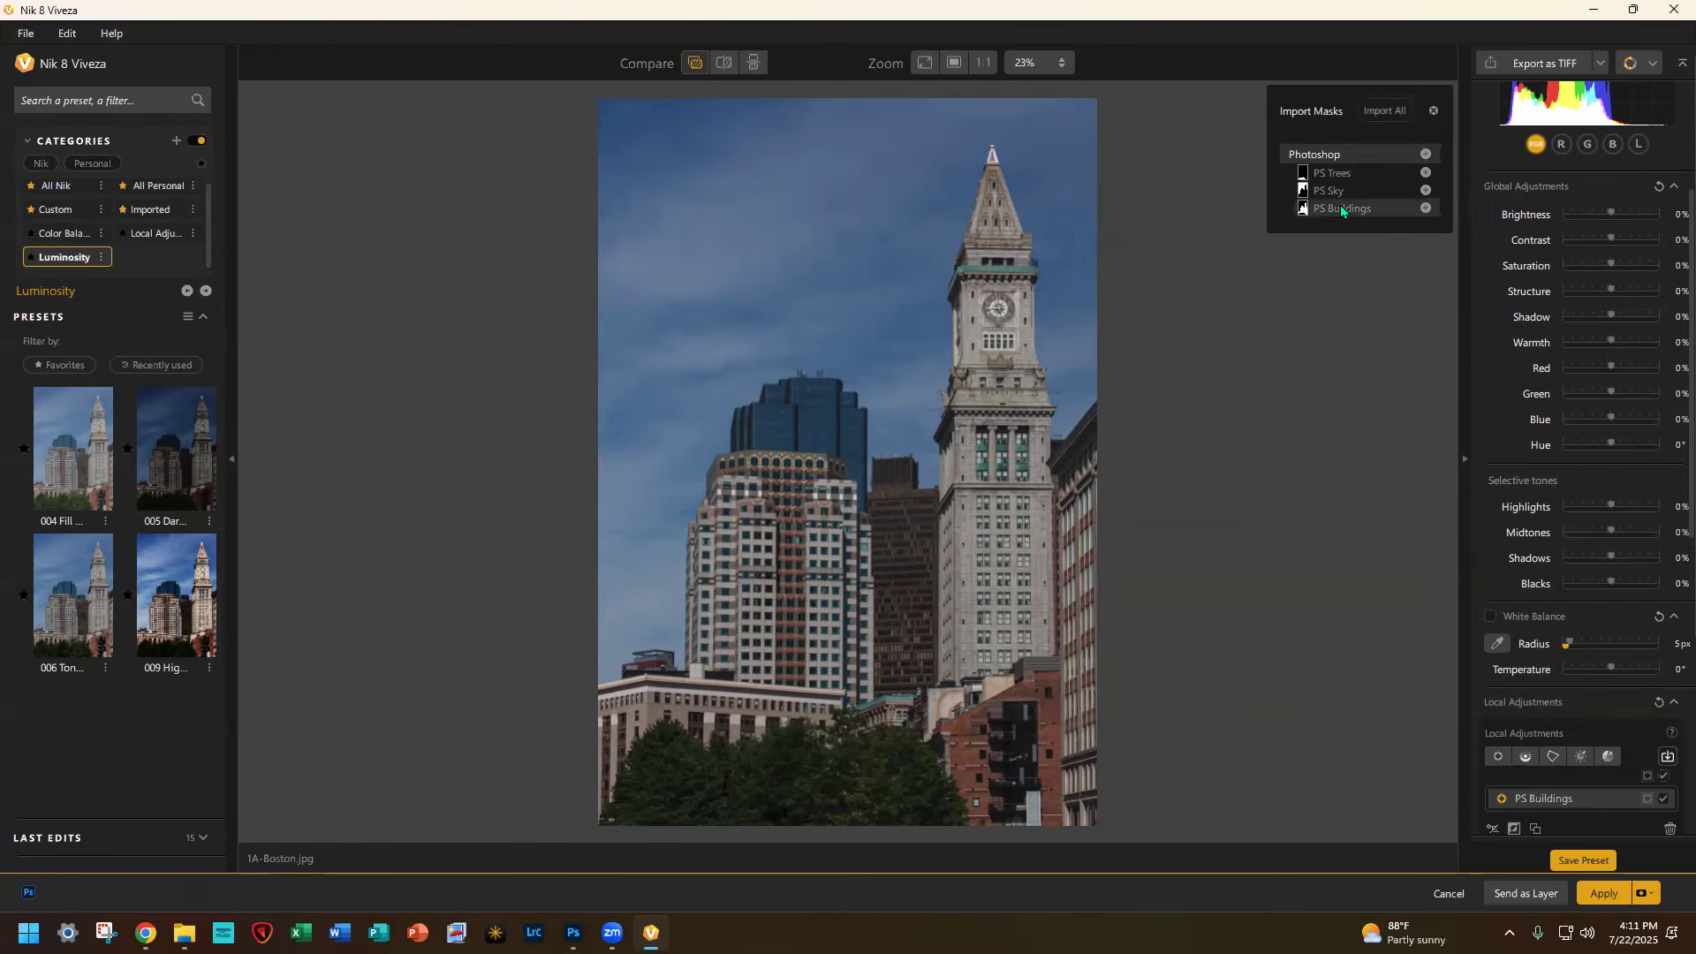
Step: Set the PS Buildings mask's Brightness to 11%, Contrast 21%, Saturation 14%, Structure 55%, Highlights -14%, Midtones 14% and Shadows 5%
scroll(1609, 477, down, 7)
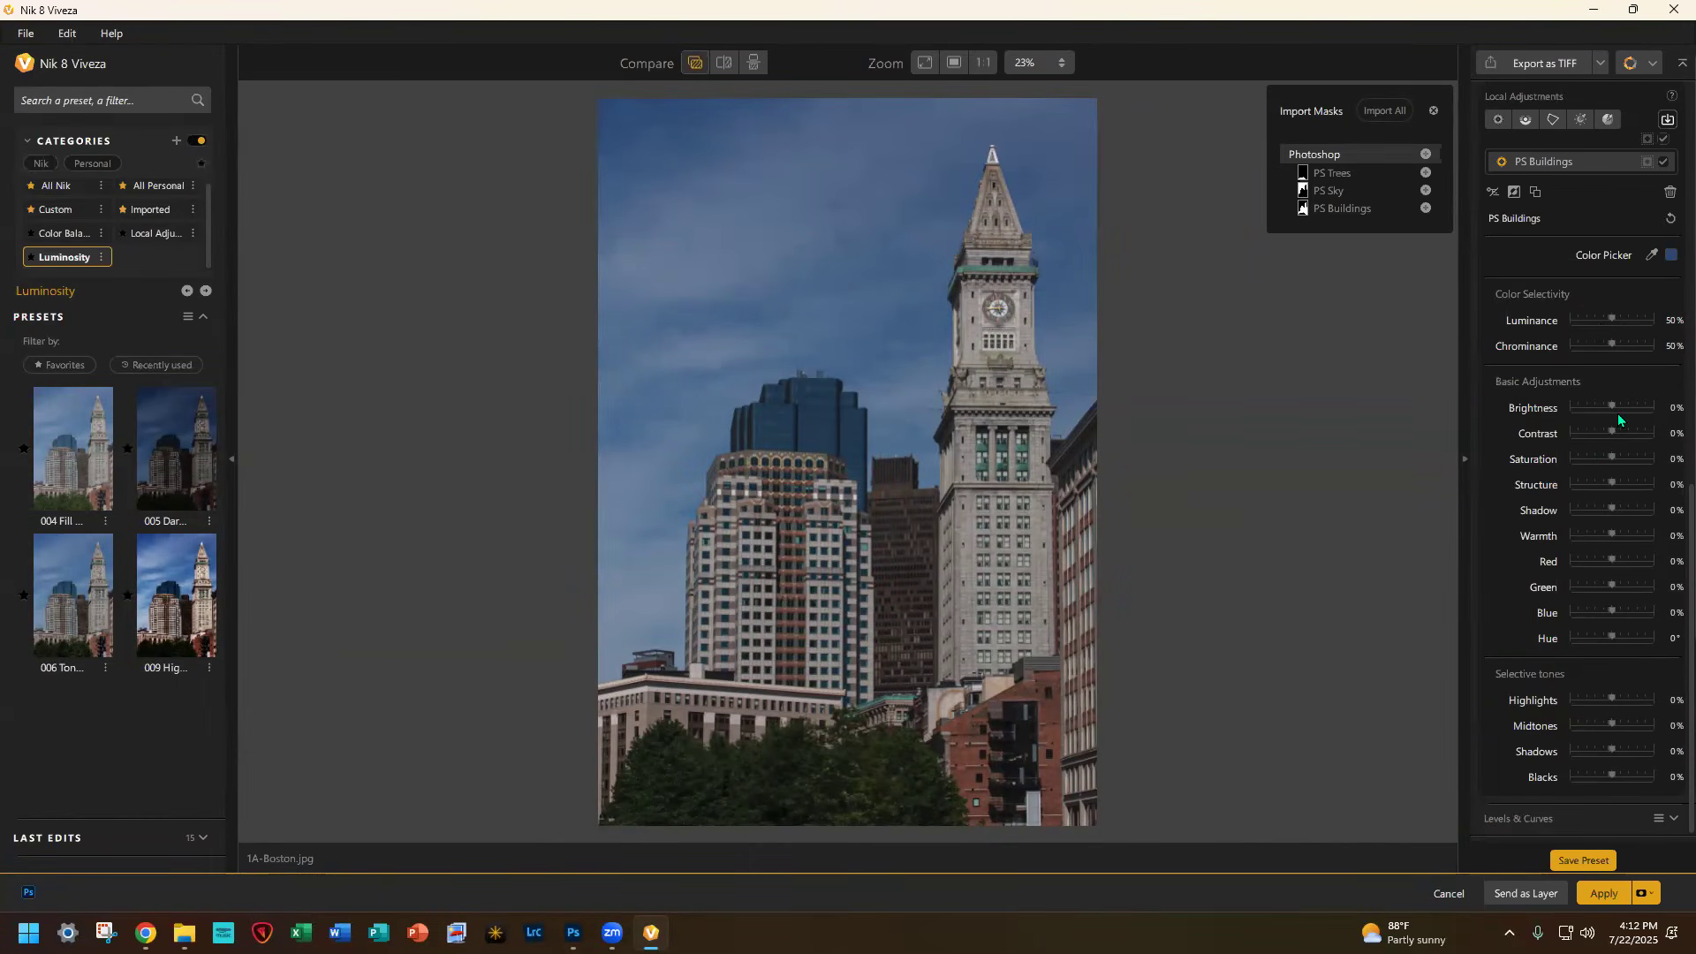
drag(1613, 406, 1618, 406)
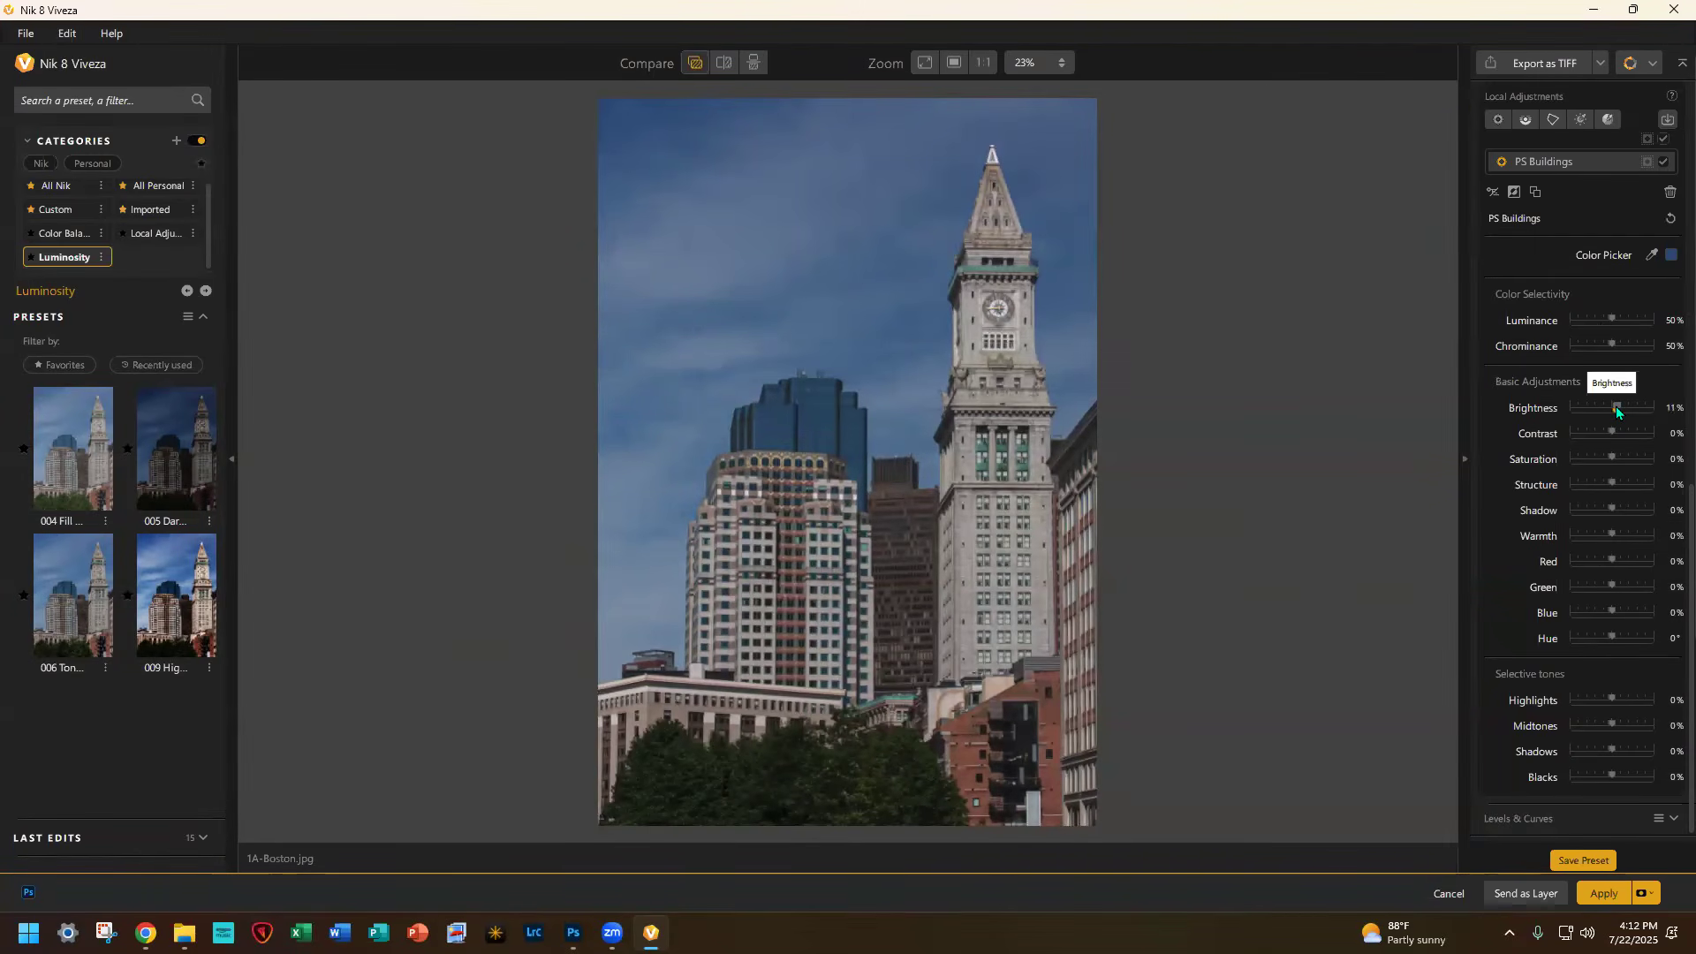
drag(1615, 433, 1620, 429)
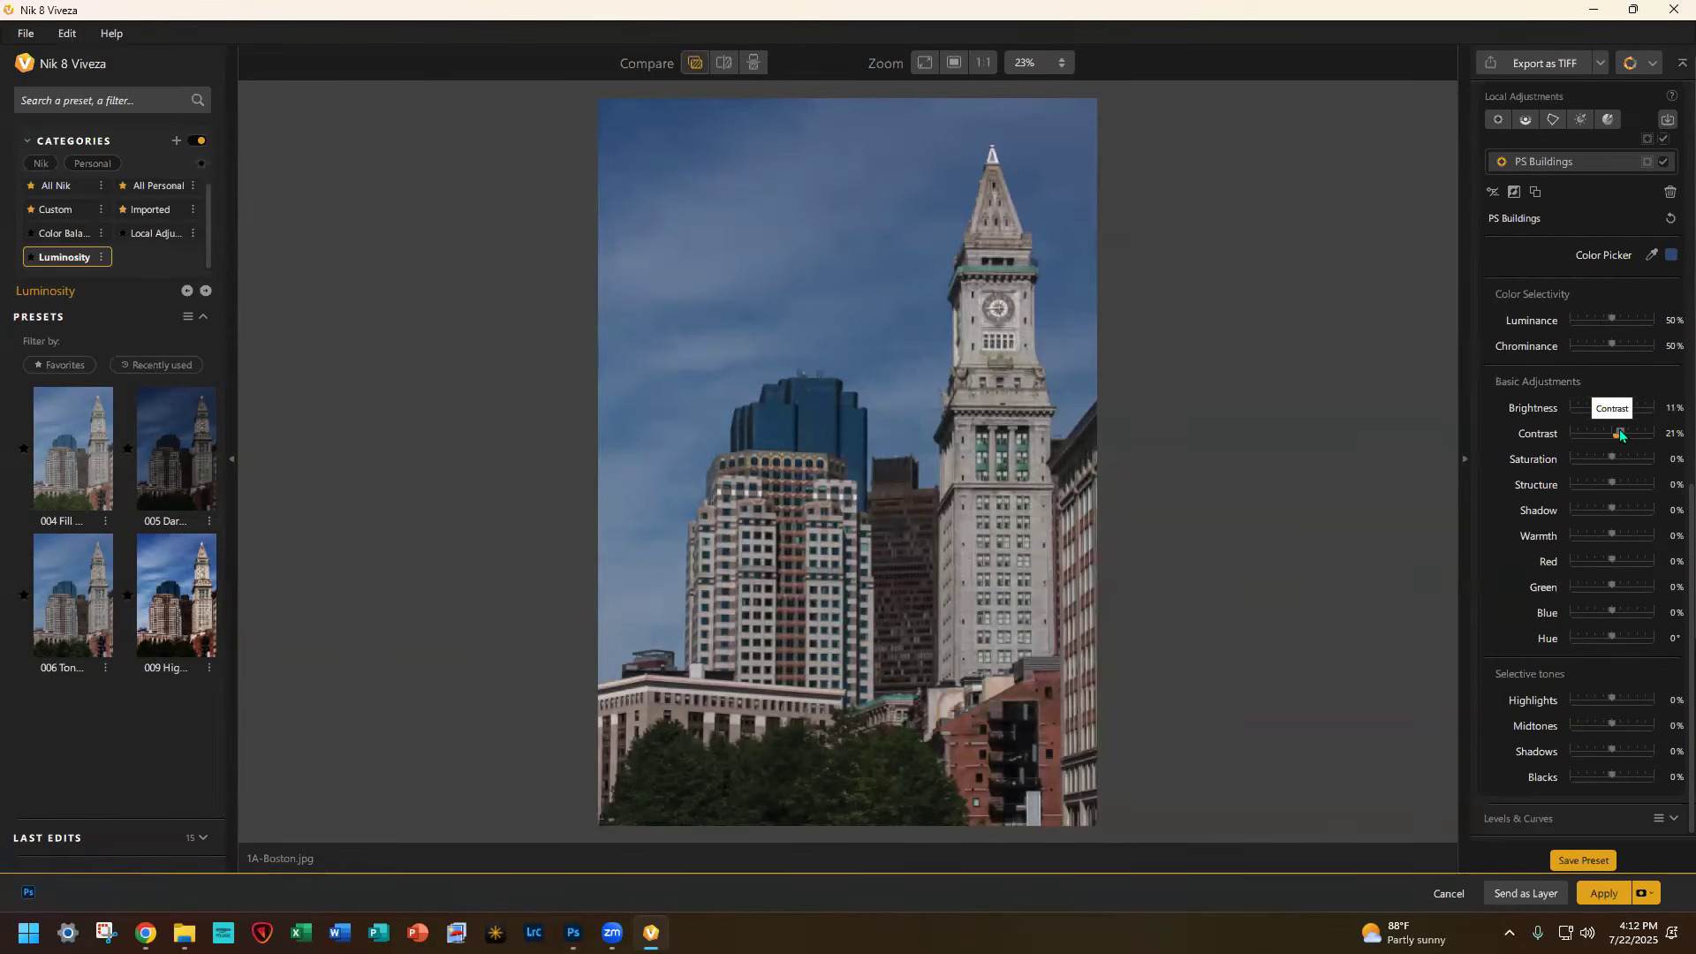
drag(1613, 458, 1614, 457)
drag(1613, 482, 1629, 482)
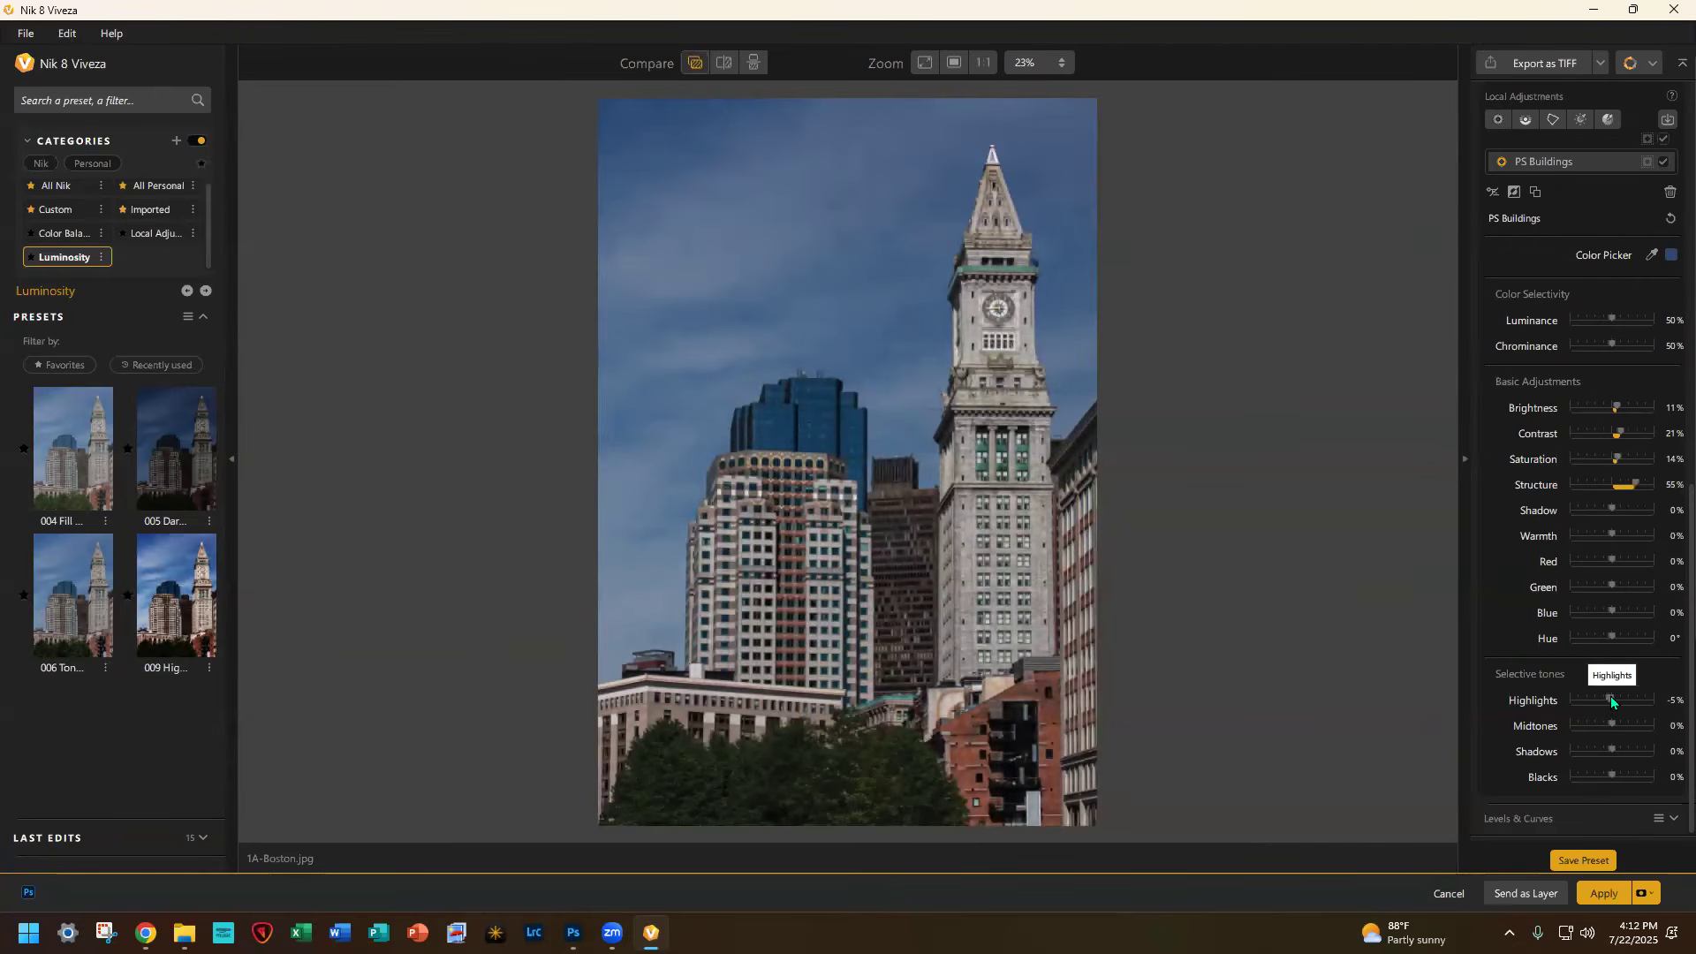
drag(1608, 698, 1603, 697)
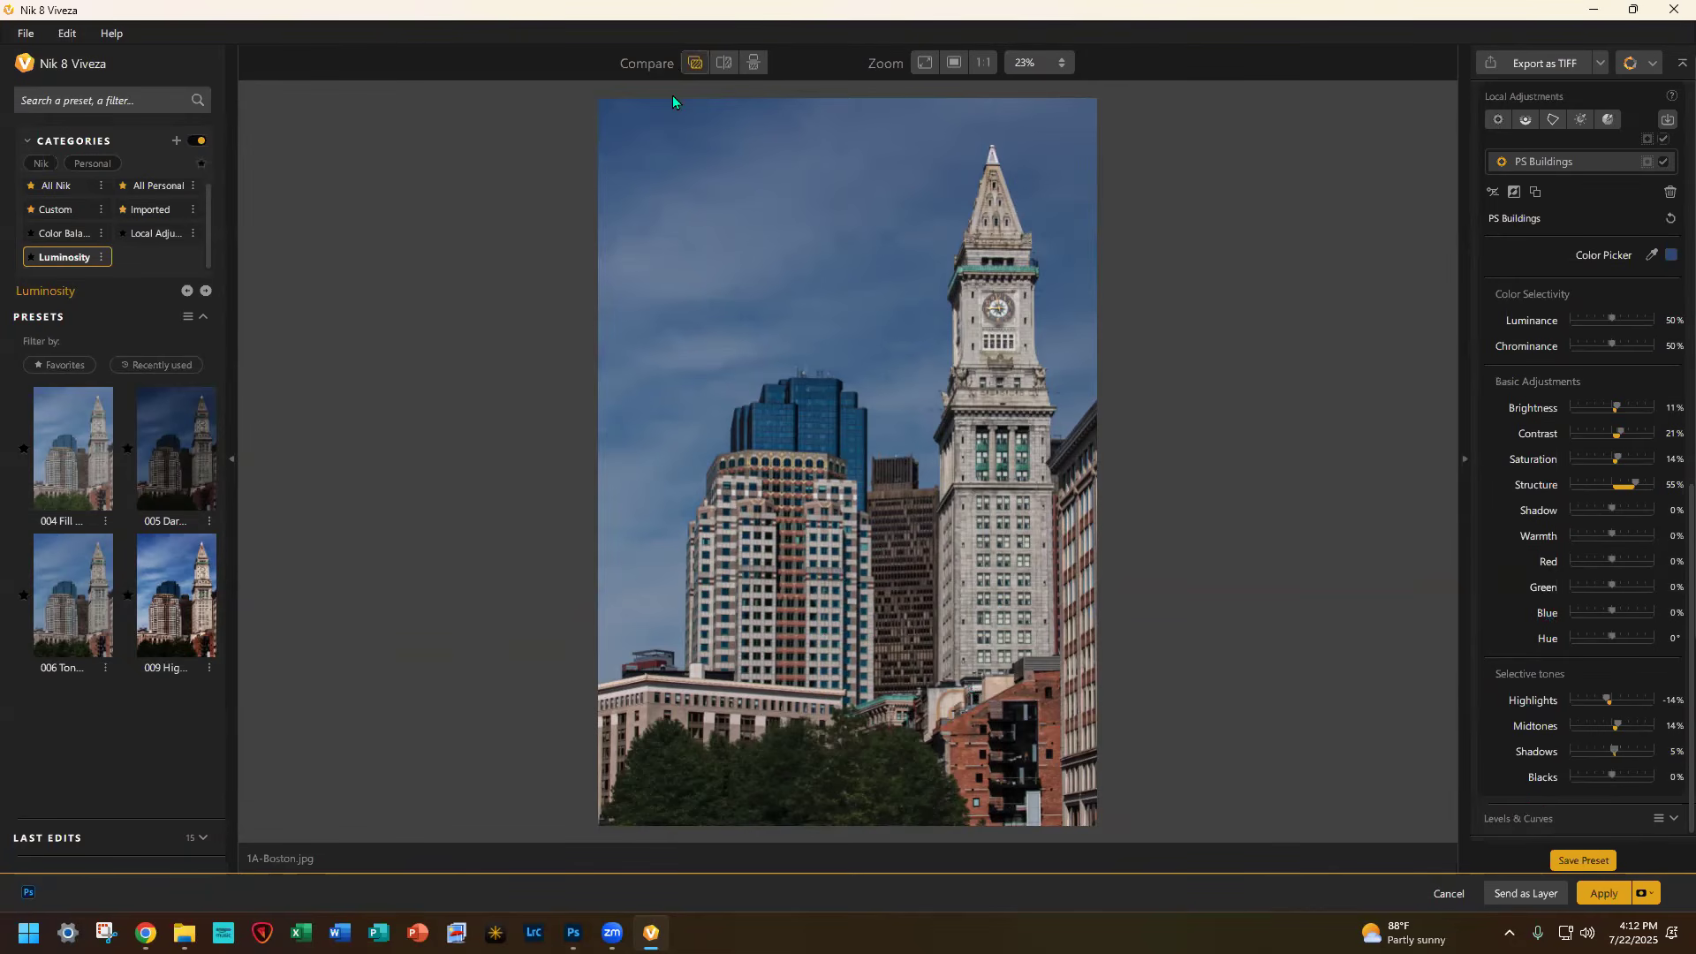
Step: Compare the buildings before and after the adjustments by sweeping the split view across the photo, and restore the single-image view
click(725, 64)
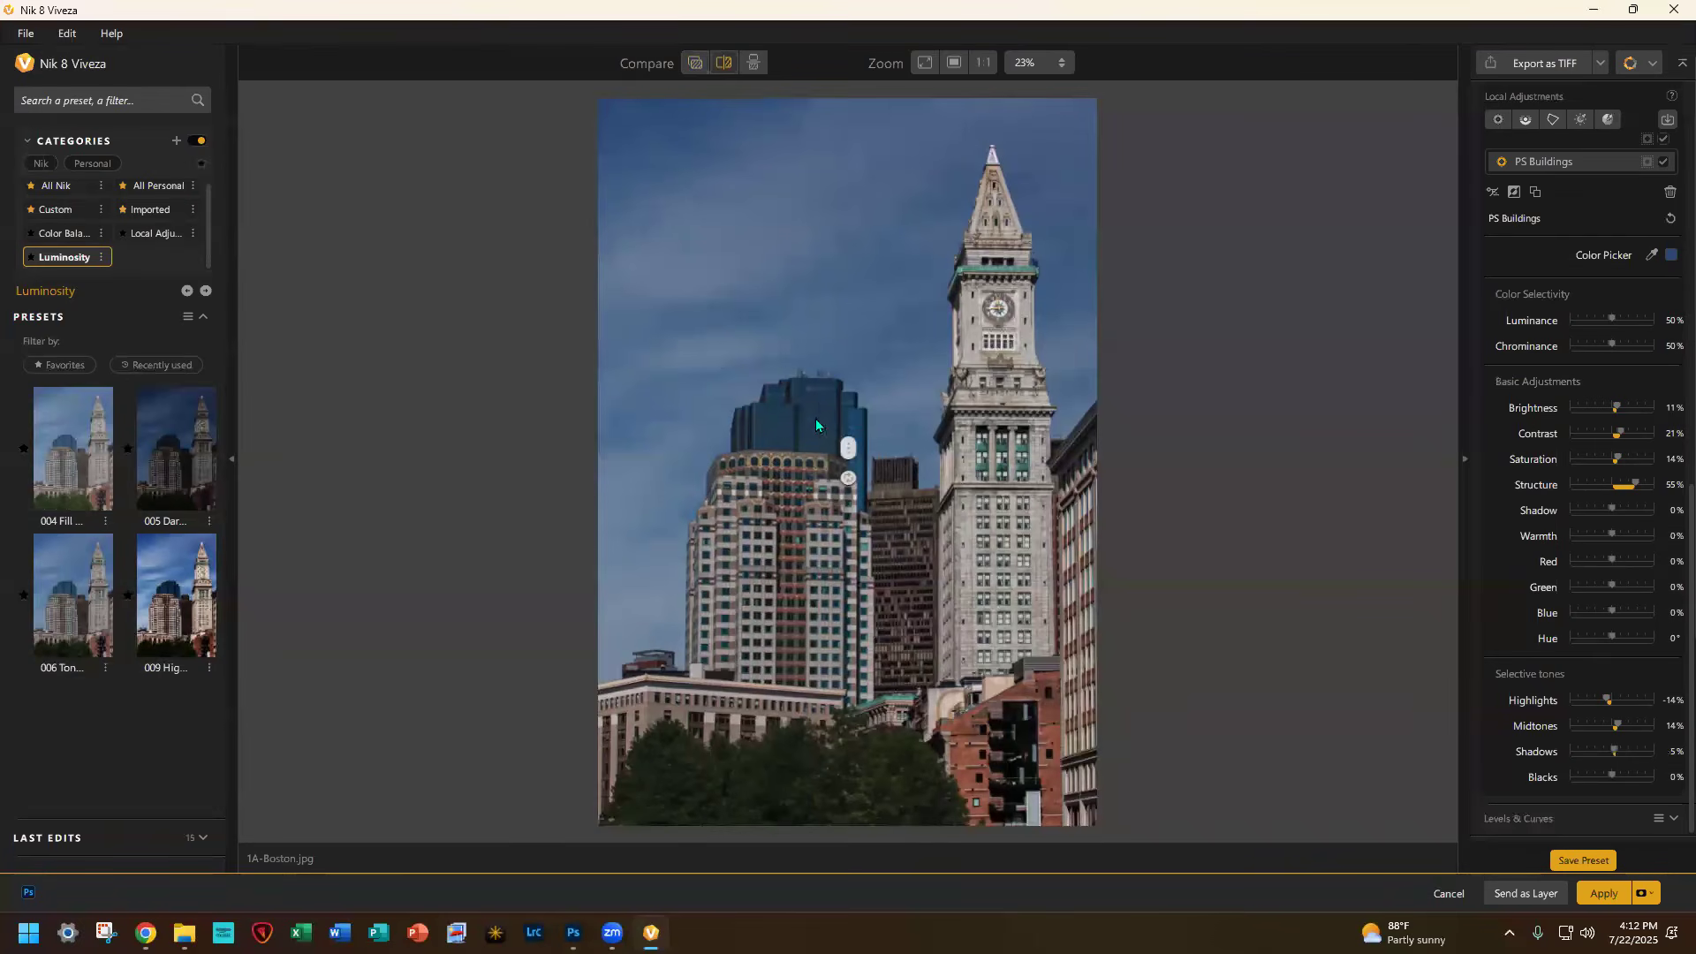
drag(845, 447, 599, 477)
click(693, 63)
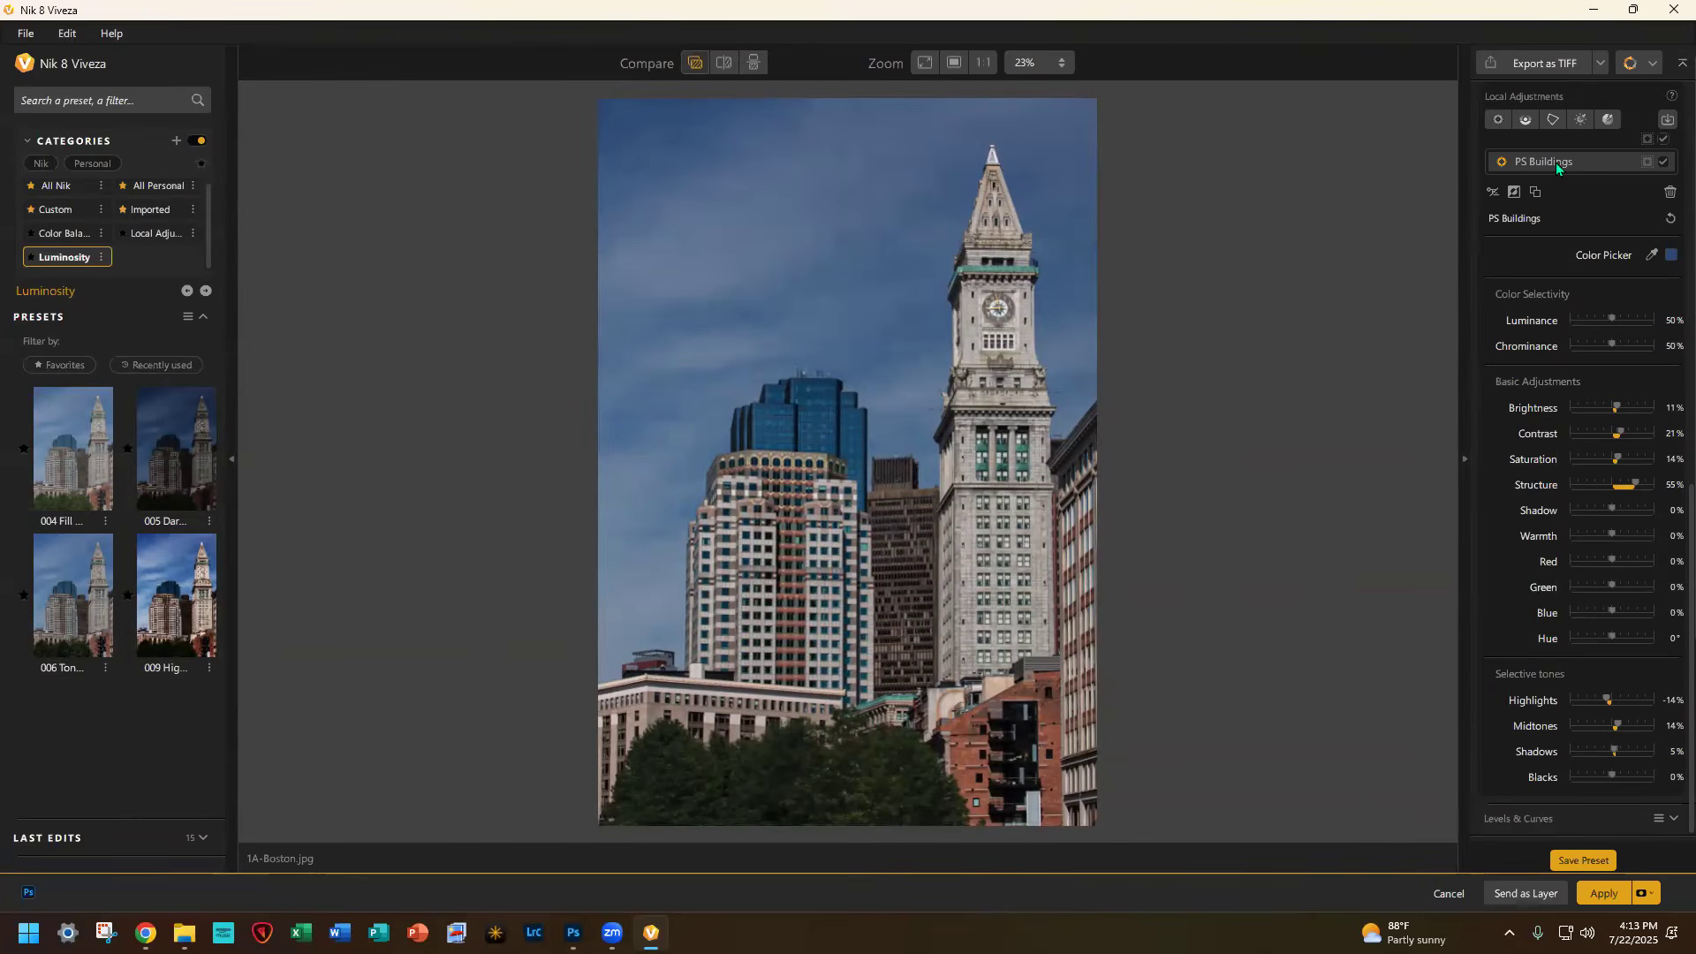
Step: Import the Photoshop Sky mask as a local adjustment and select PS Sky on its own
scroll(1541, 275, up, 3)
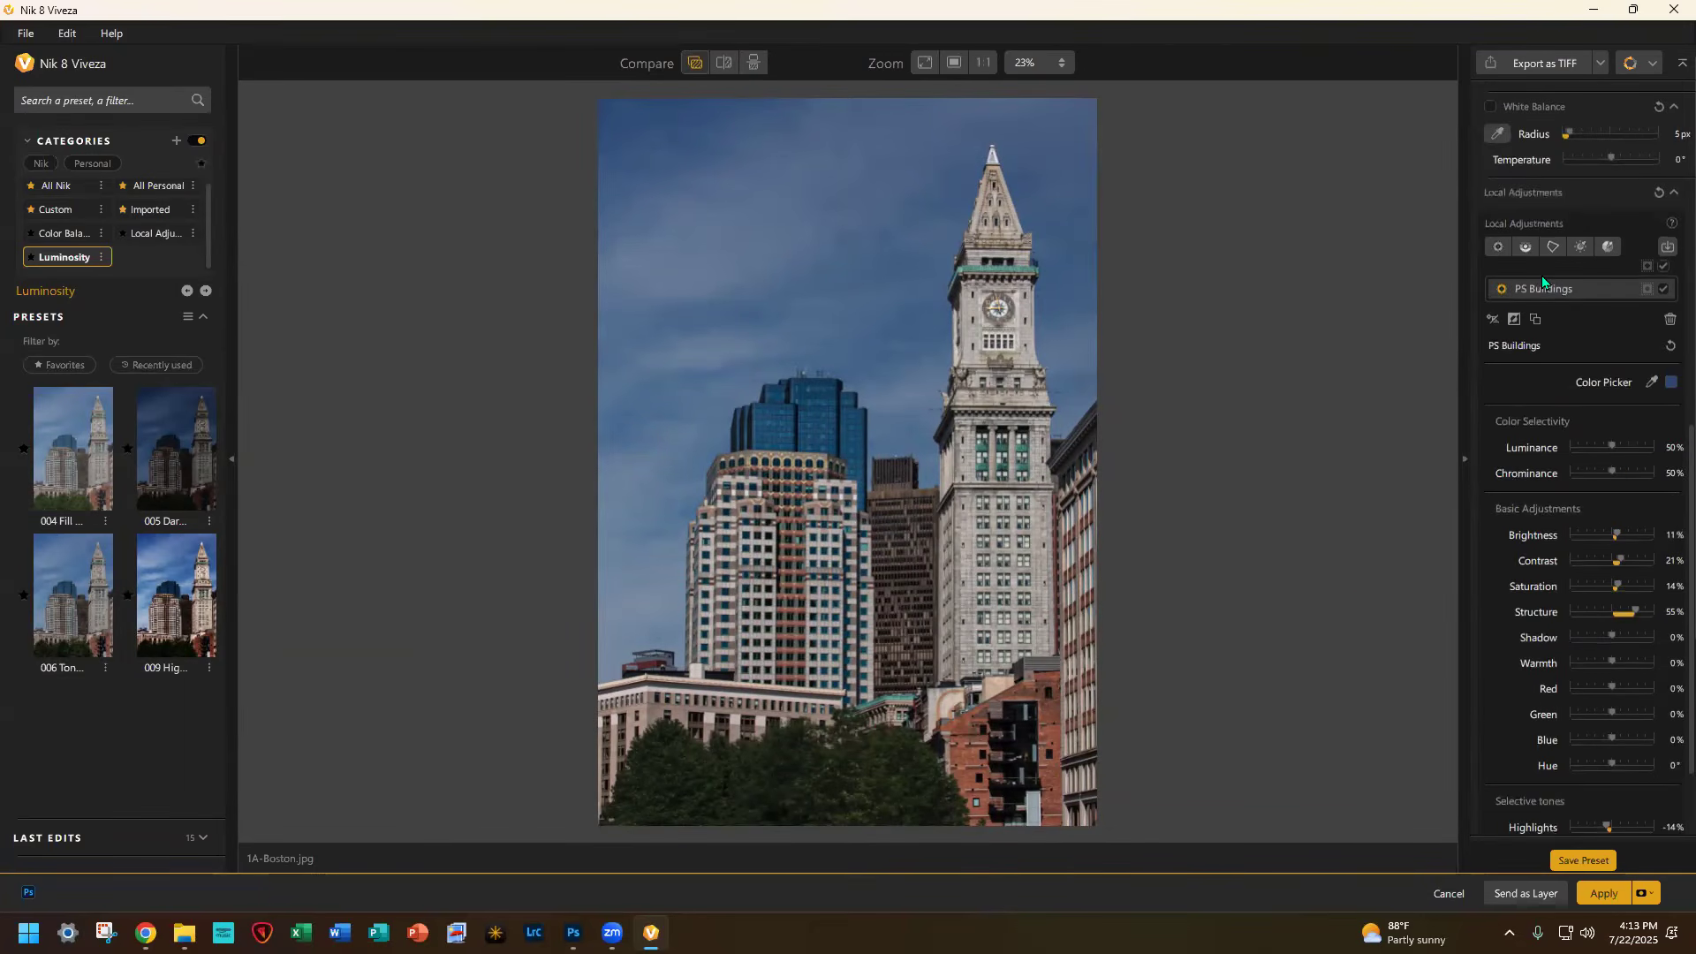
click(1667, 250)
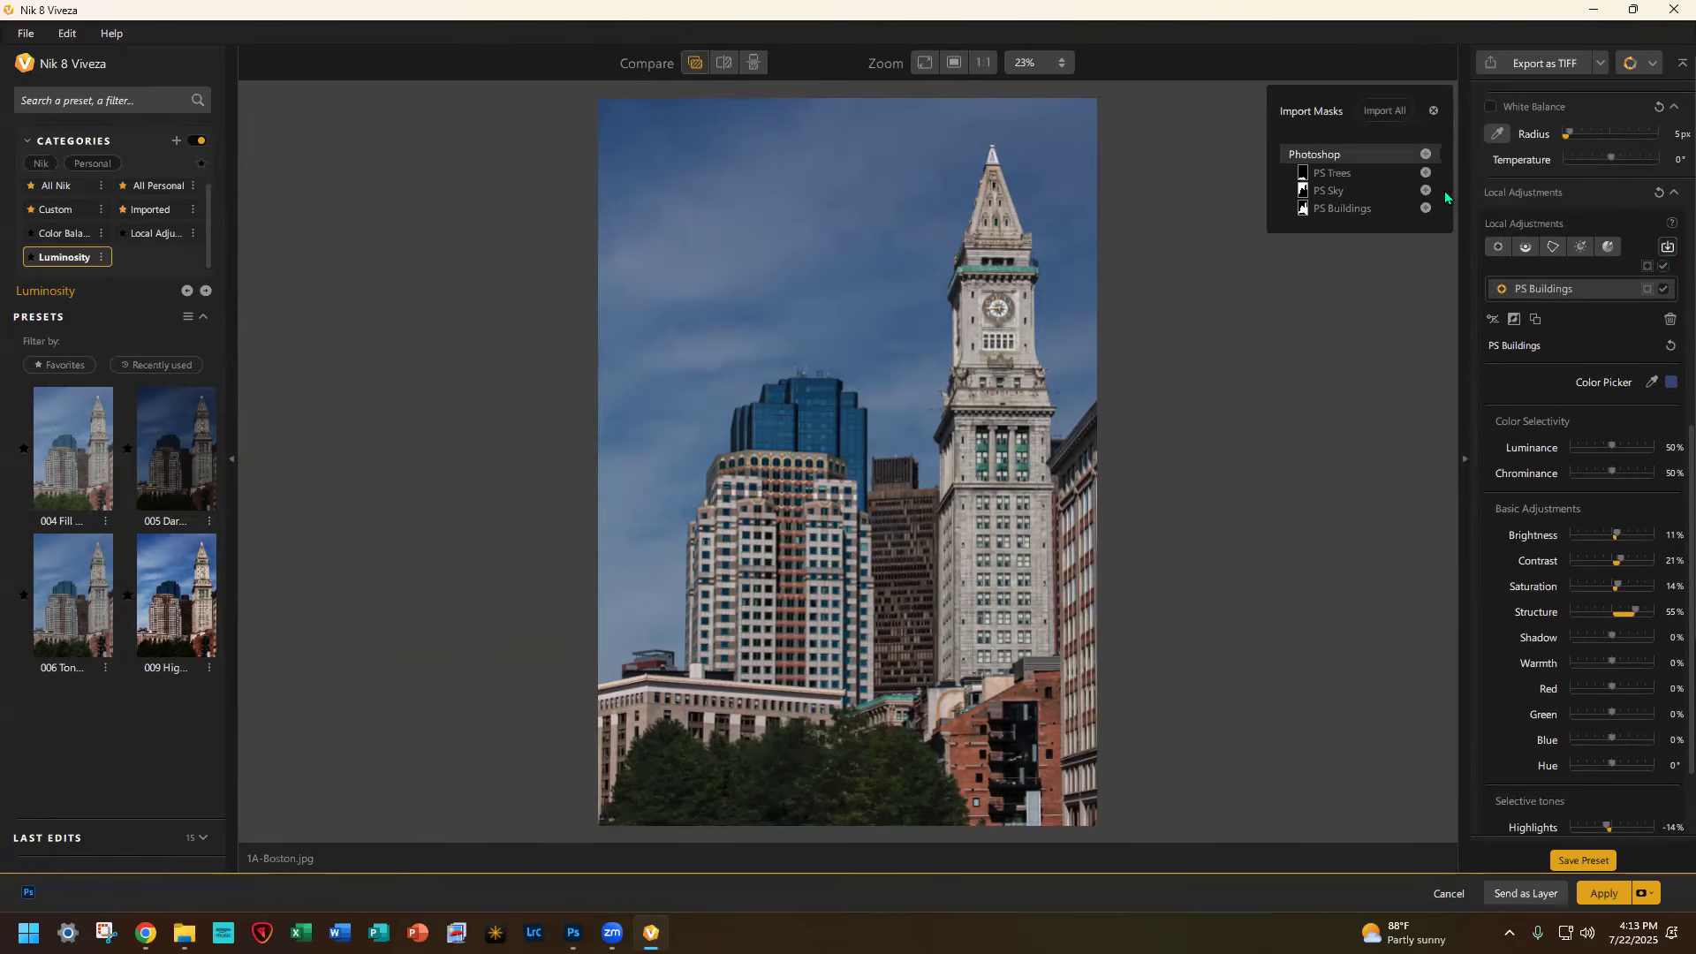
click(1338, 188)
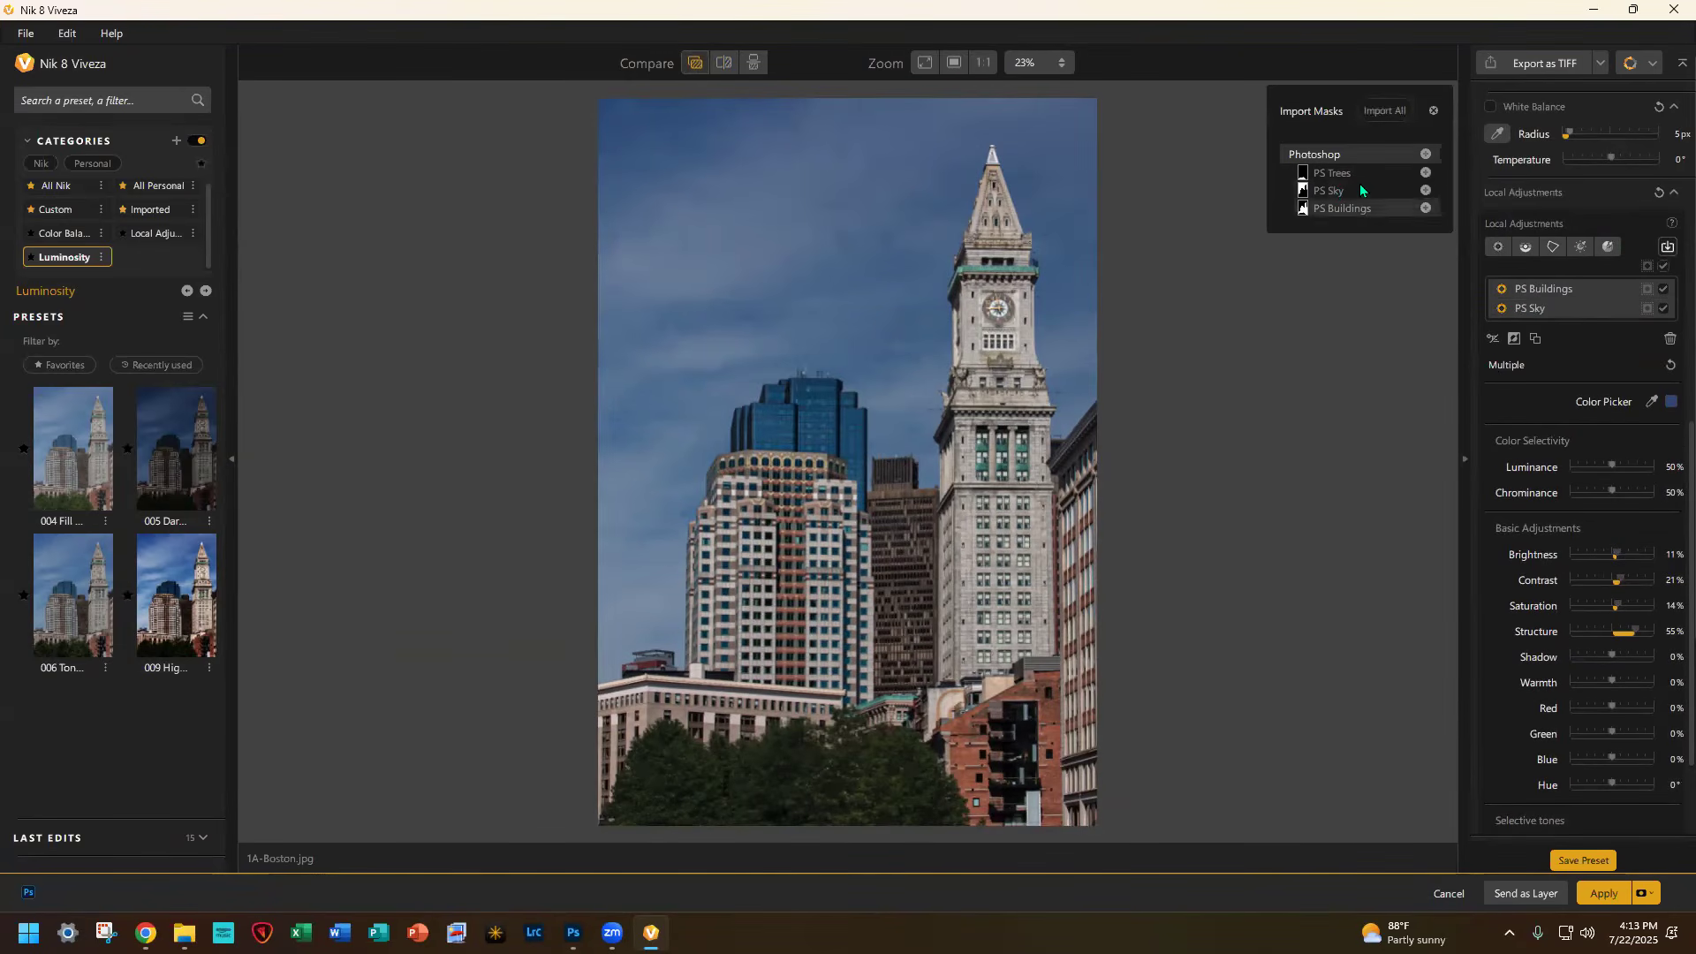
click(1588, 307)
click(1588, 307)
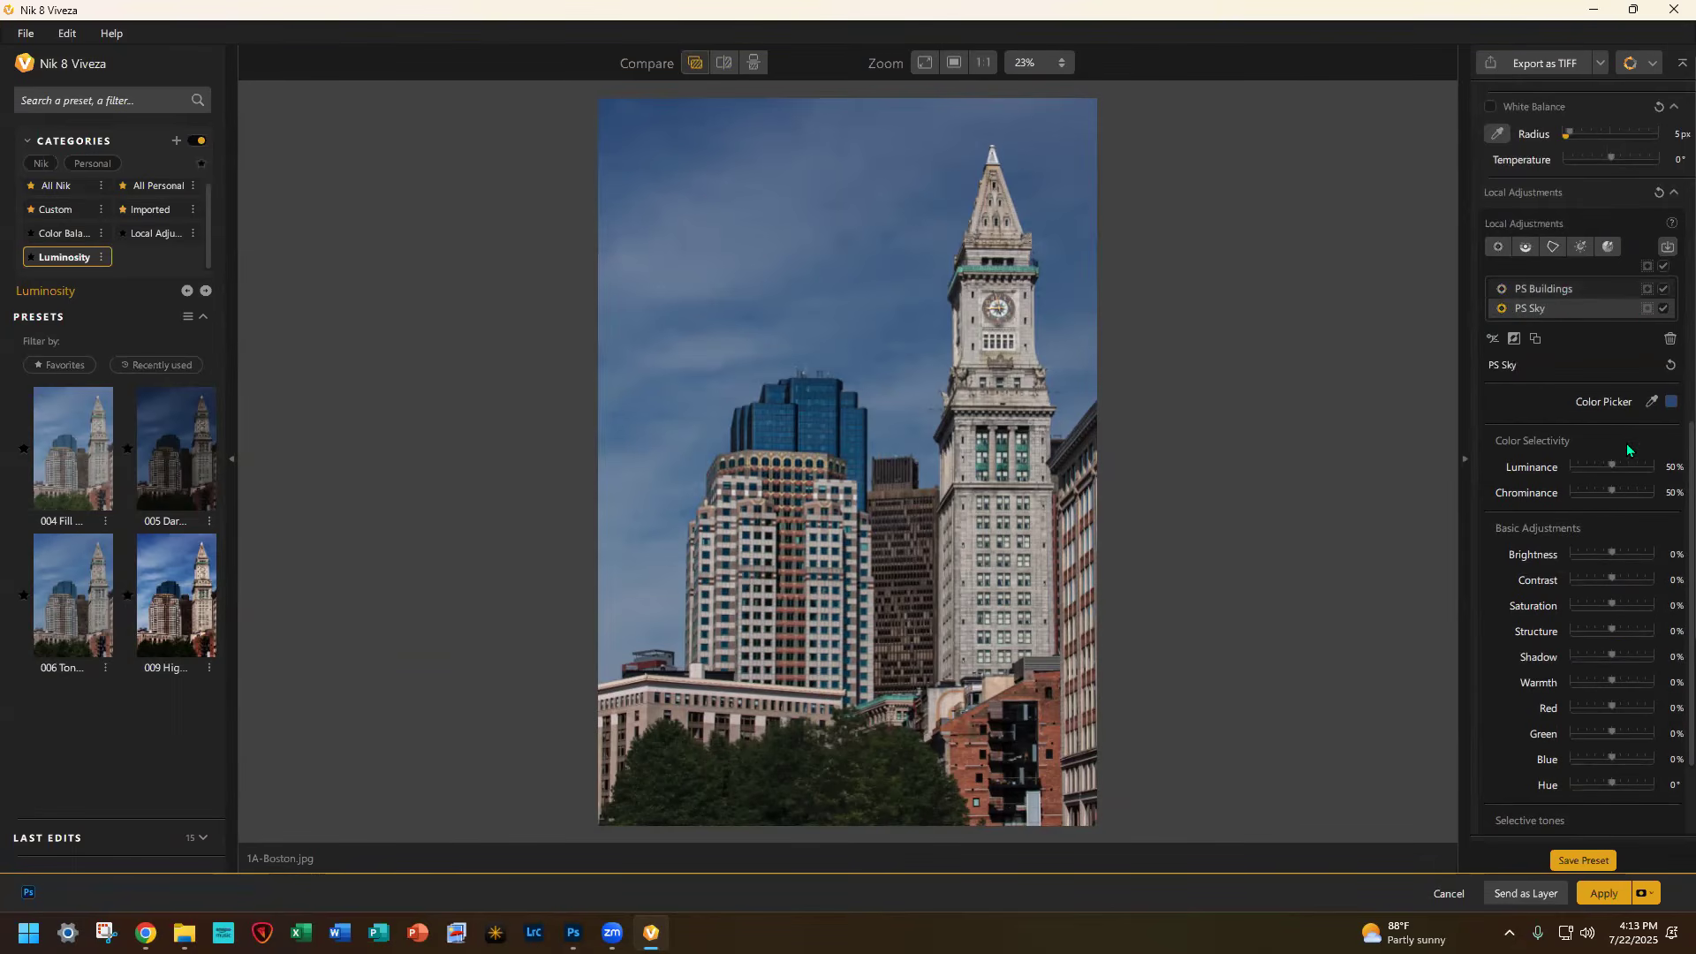
Step: Set the PS Sky mask's Brightness to 14%, Contrast 57%, Saturation 9%, Structure 7%, Highlights 25%, Midtones 16% and Shadows -11%
scroll(1625, 443, down, 3)
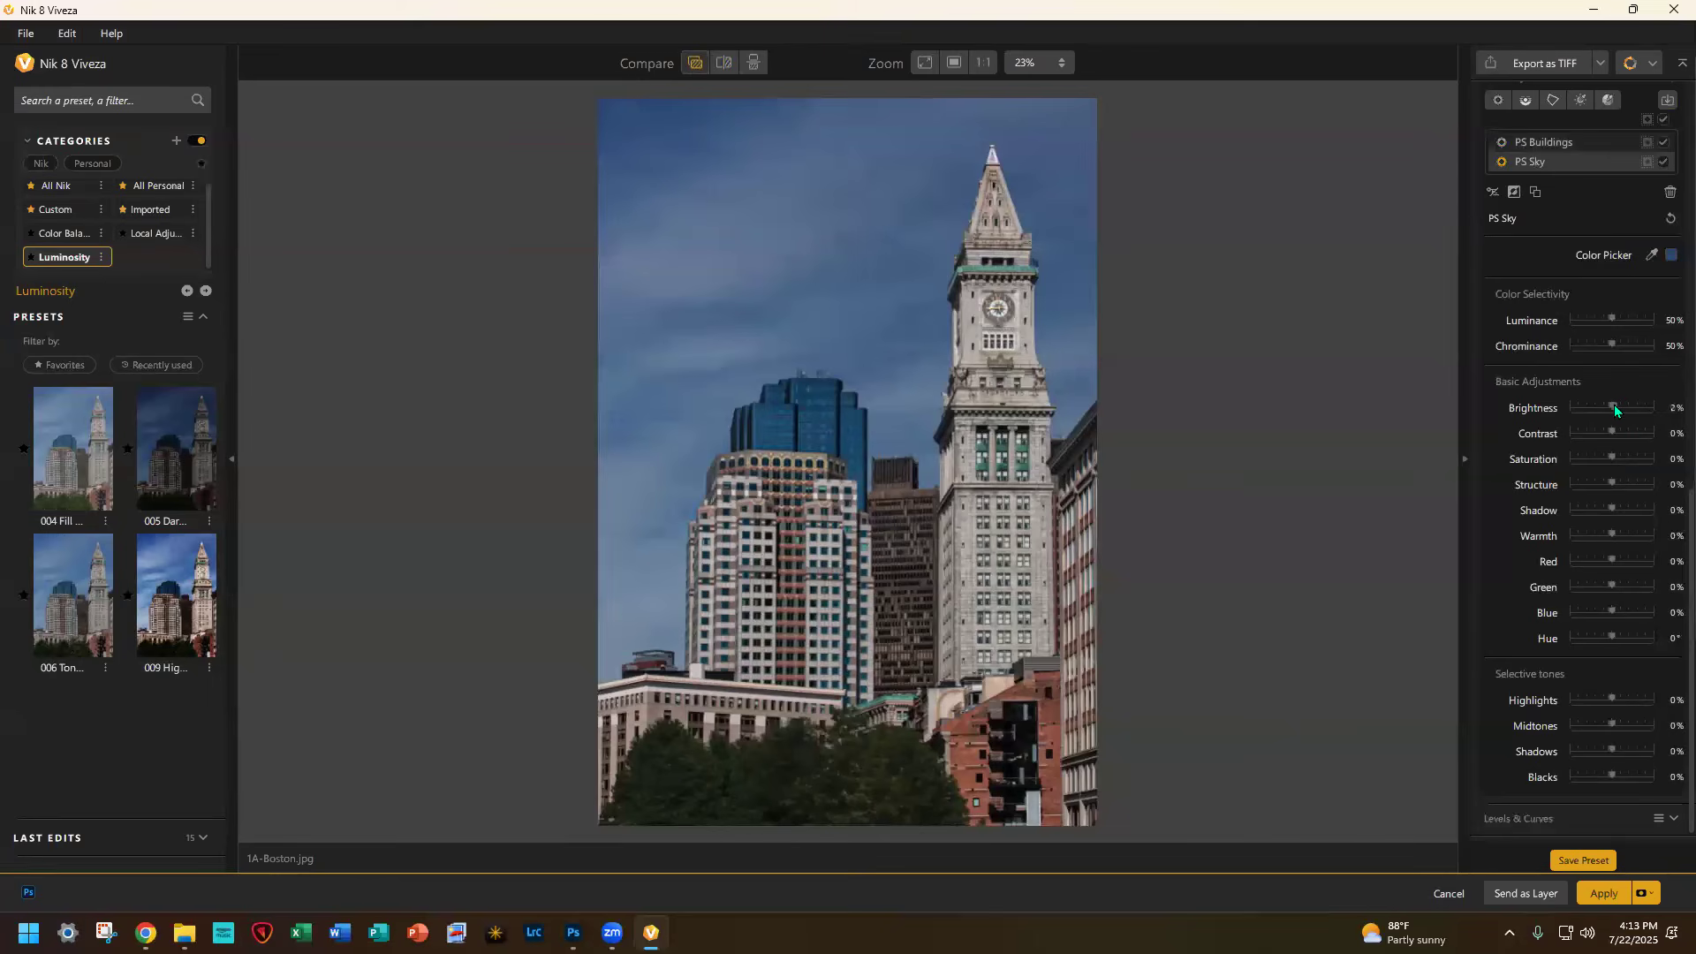
drag(1613, 408, 1619, 408)
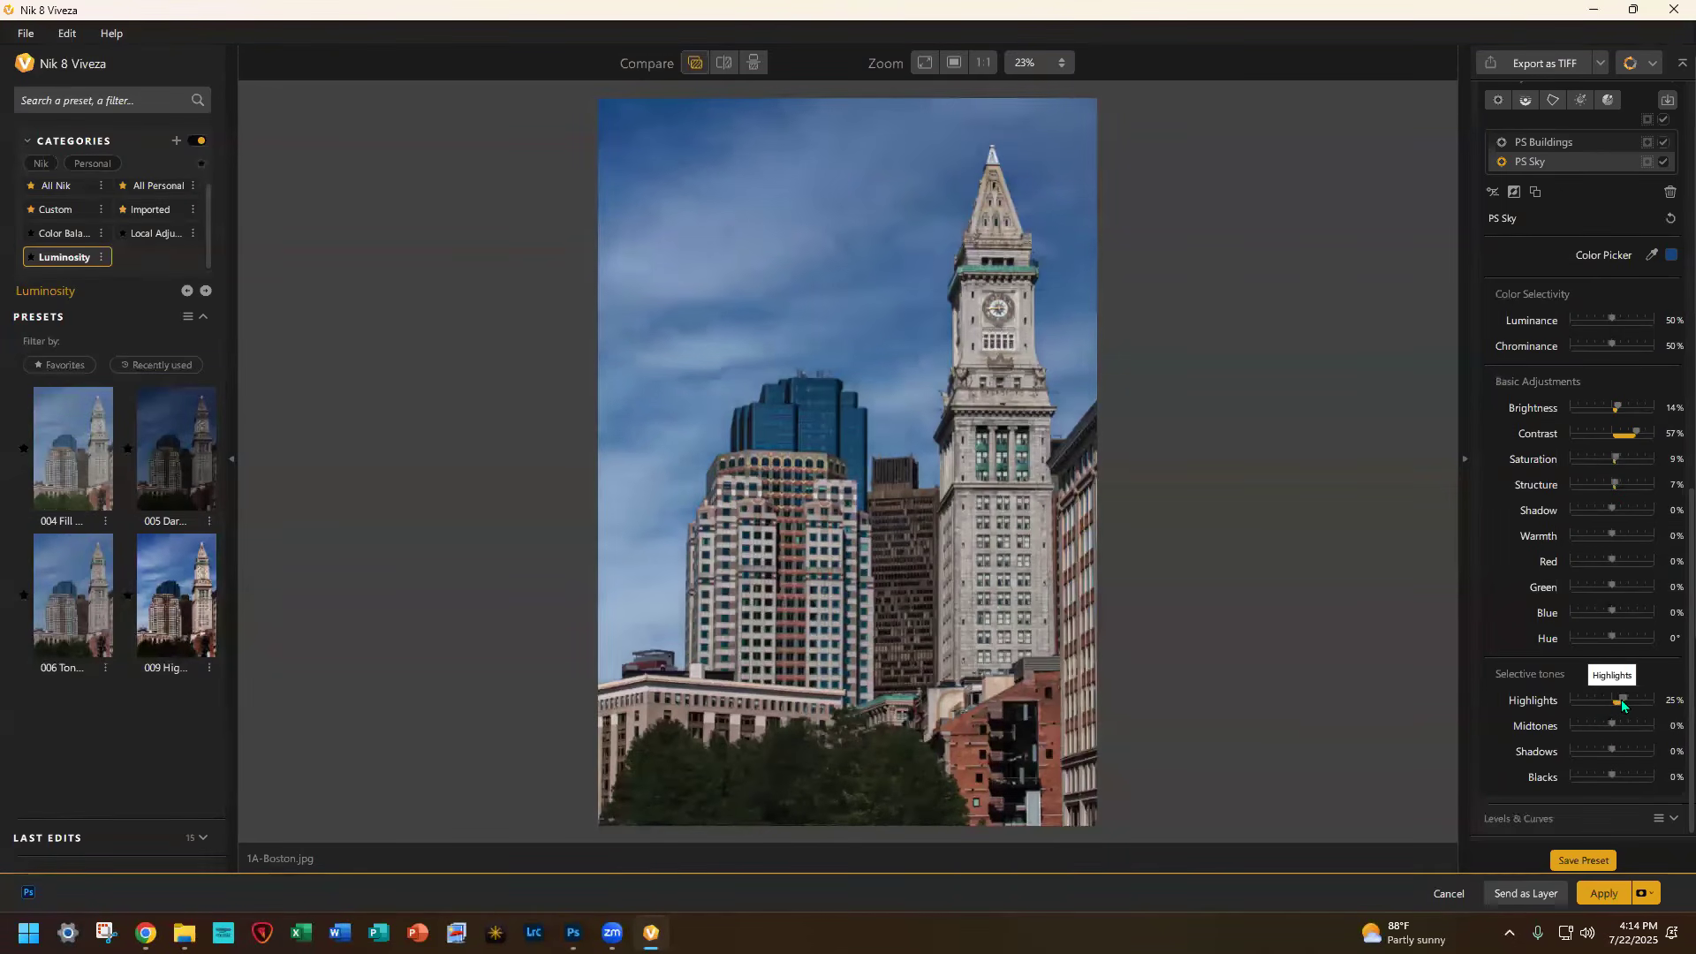
click(1607, 724)
drag(1614, 722, 1618, 722)
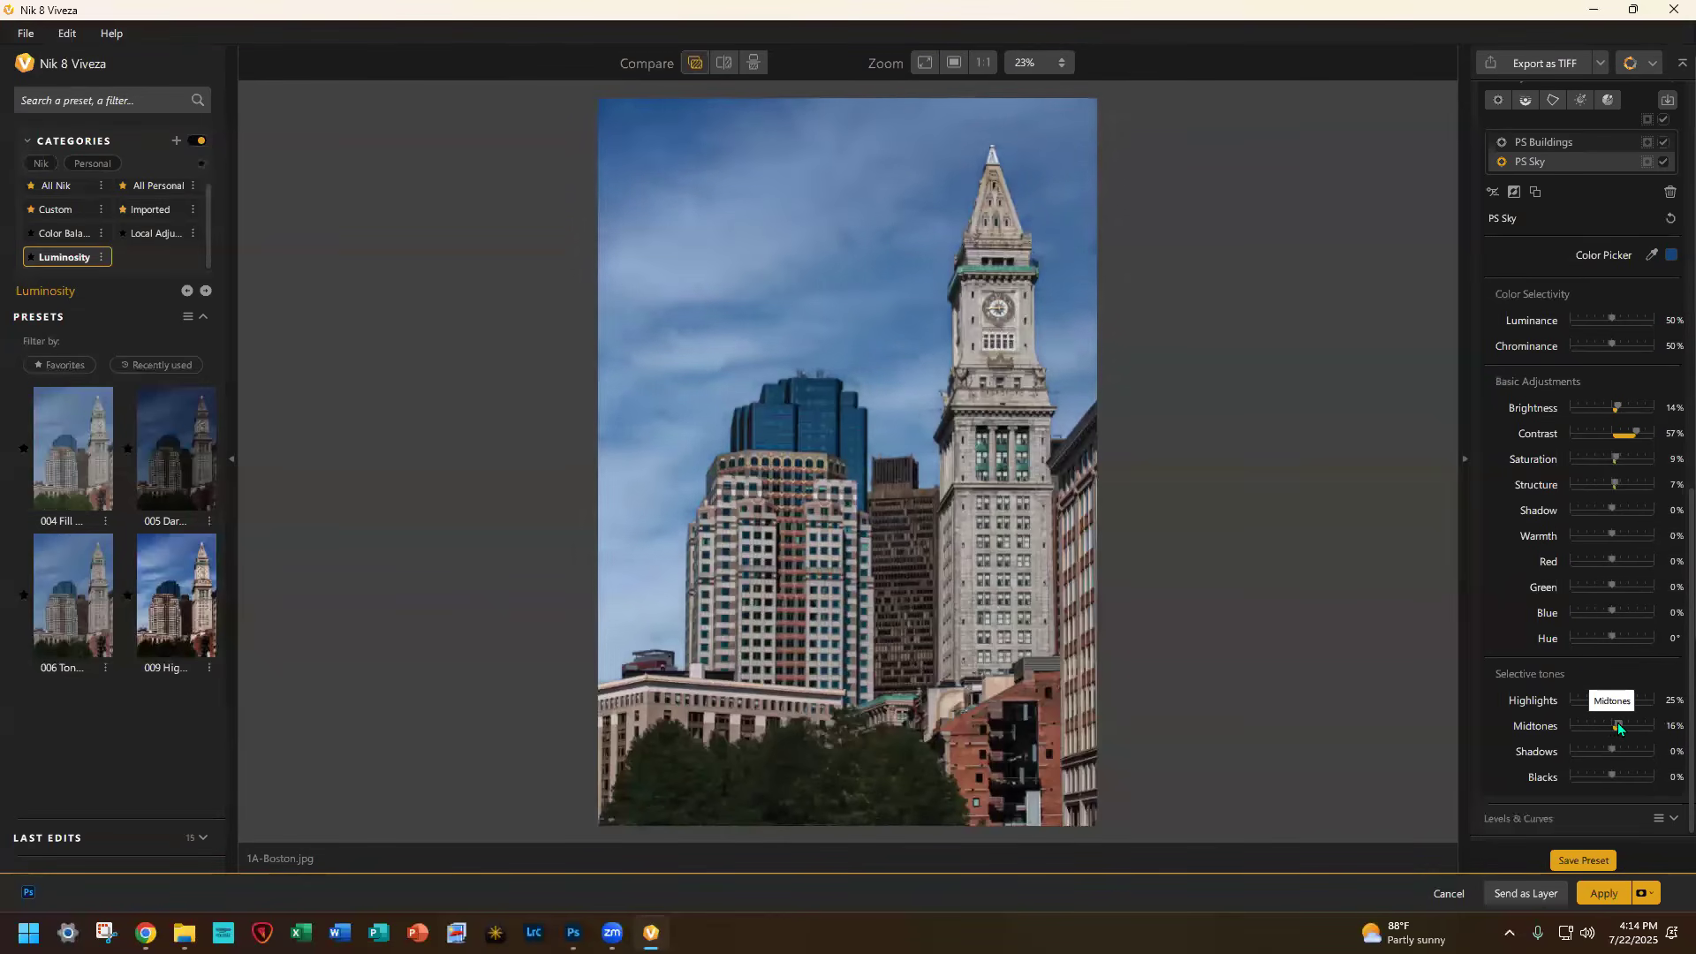
click(1608, 749)
drag(1607, 749, 1607, 749)
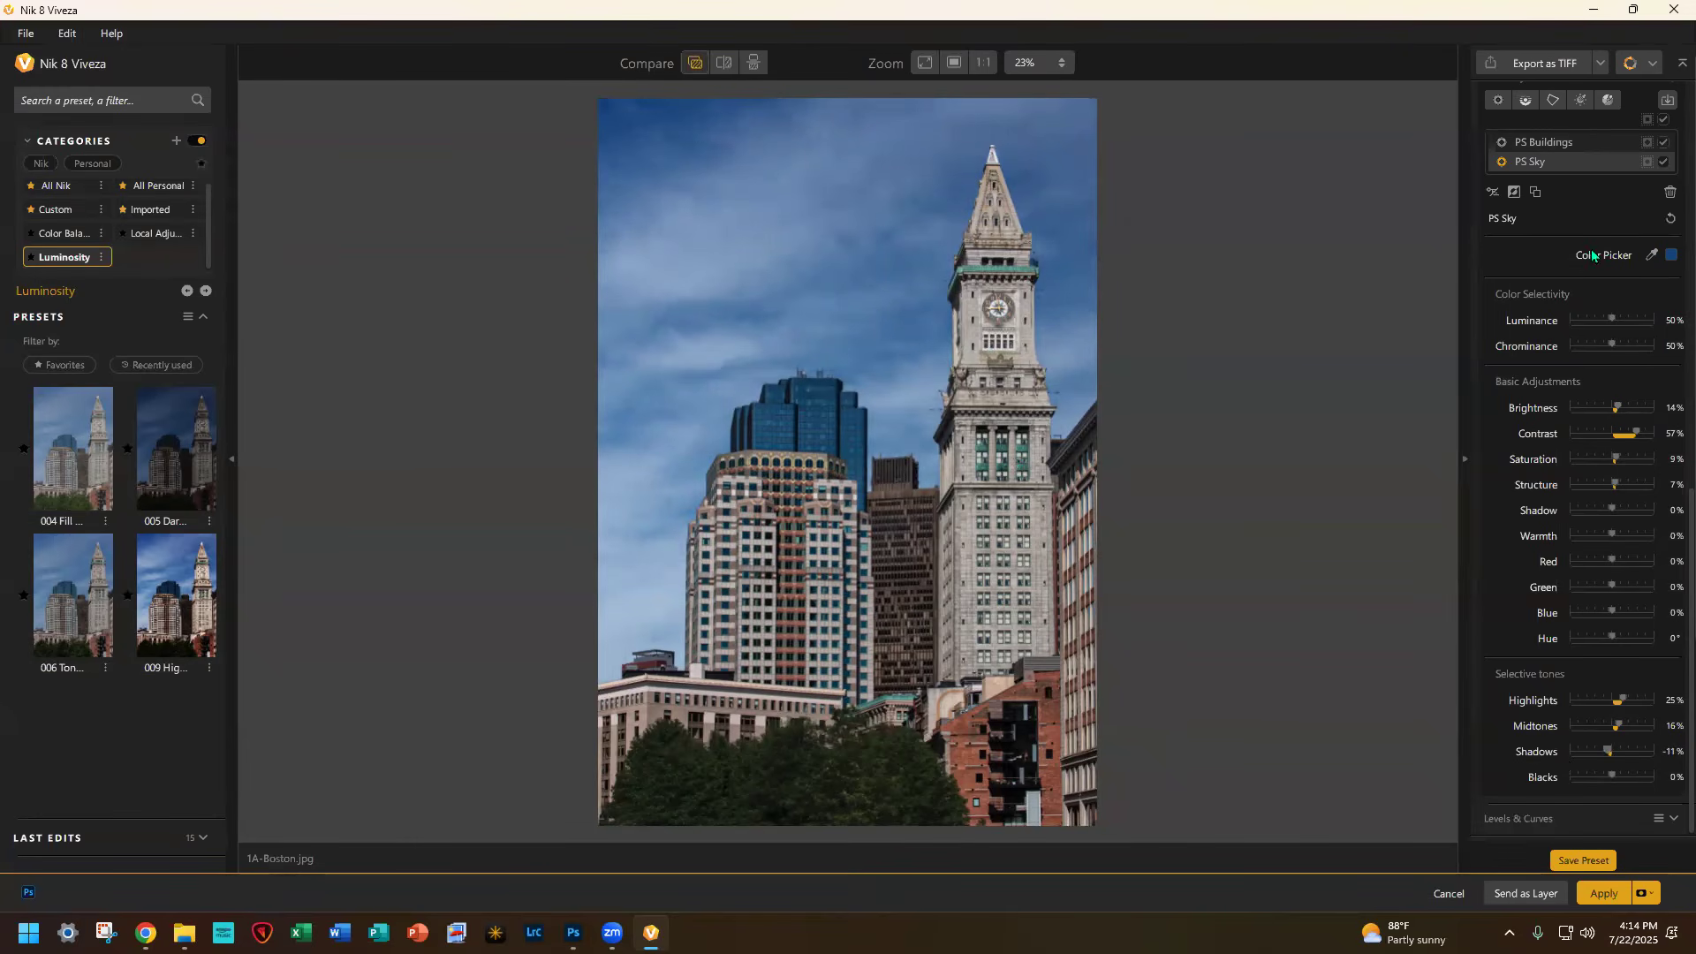
Step: Import the Photoshop Trees mask as a local adjustment and select PS Trees on its own
scroll(1572, 230, up, 3)
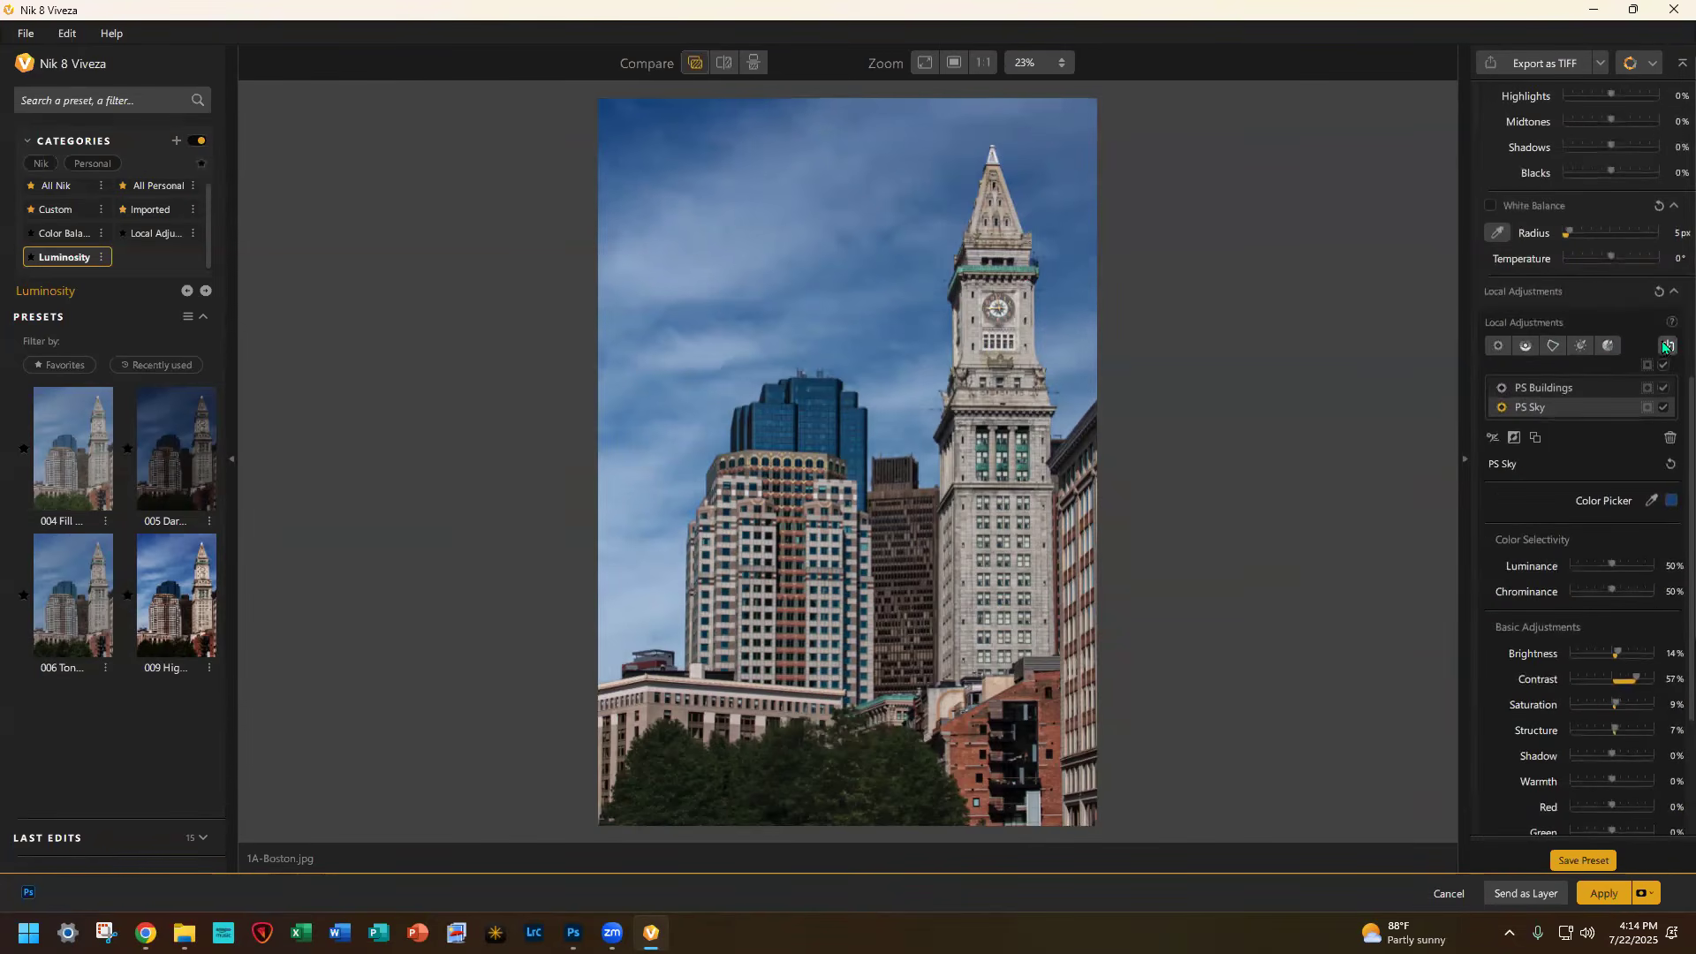
click(1664, 347)
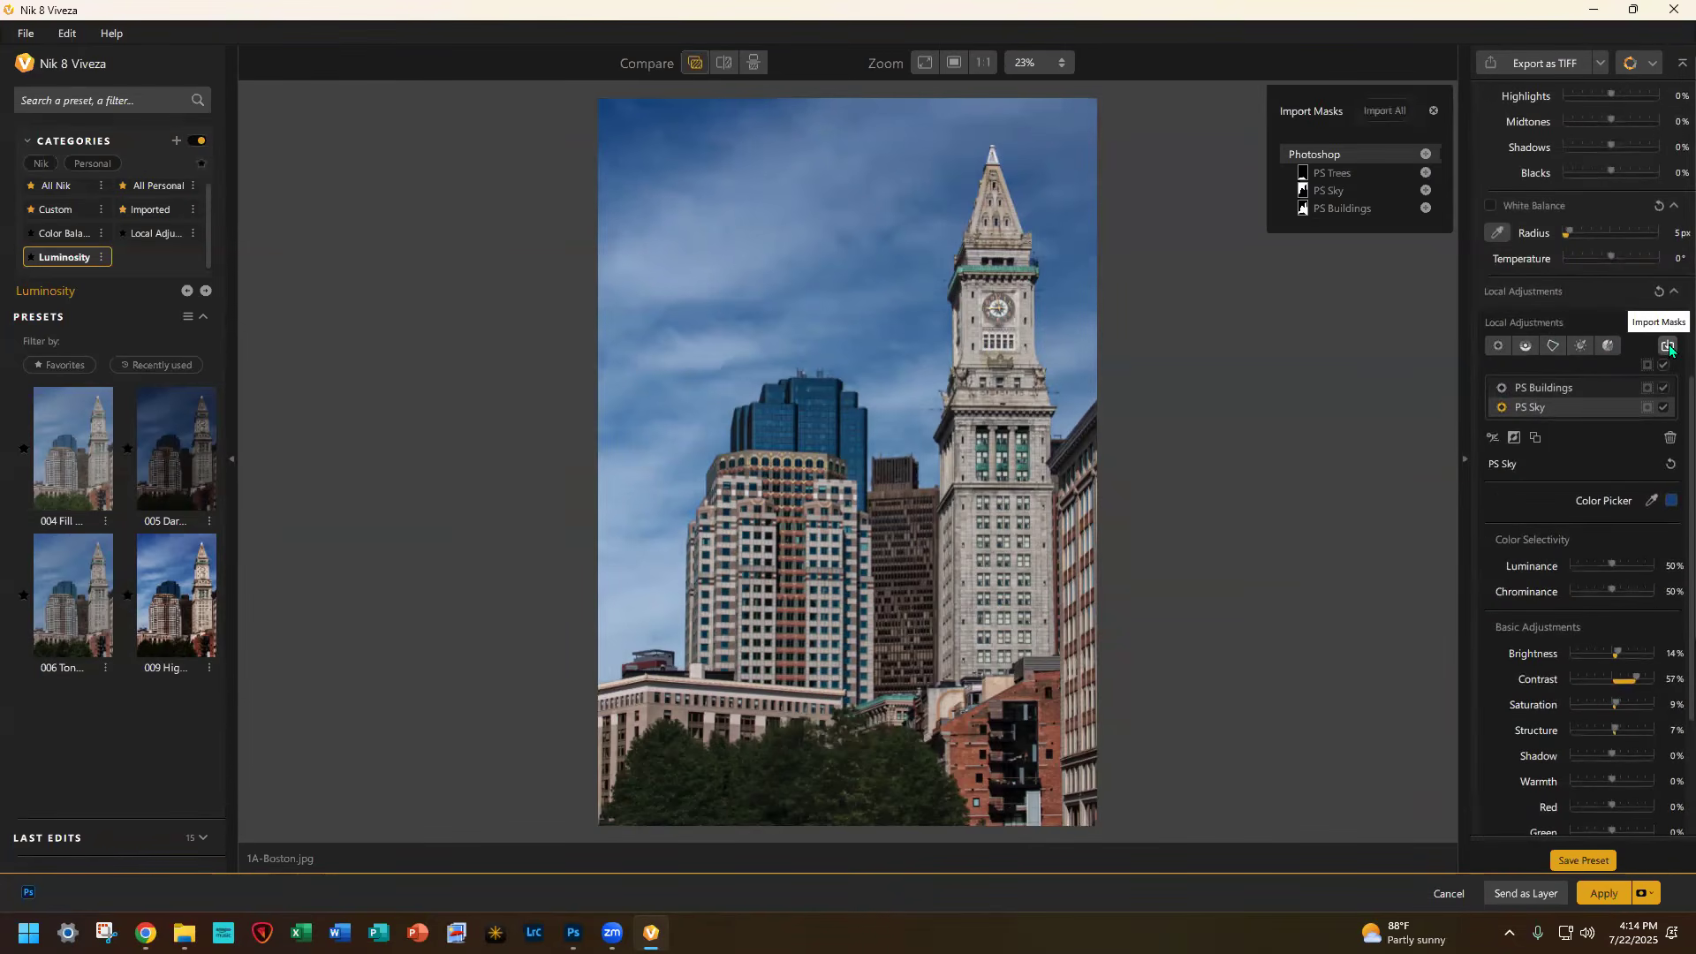
click(1360, 173)
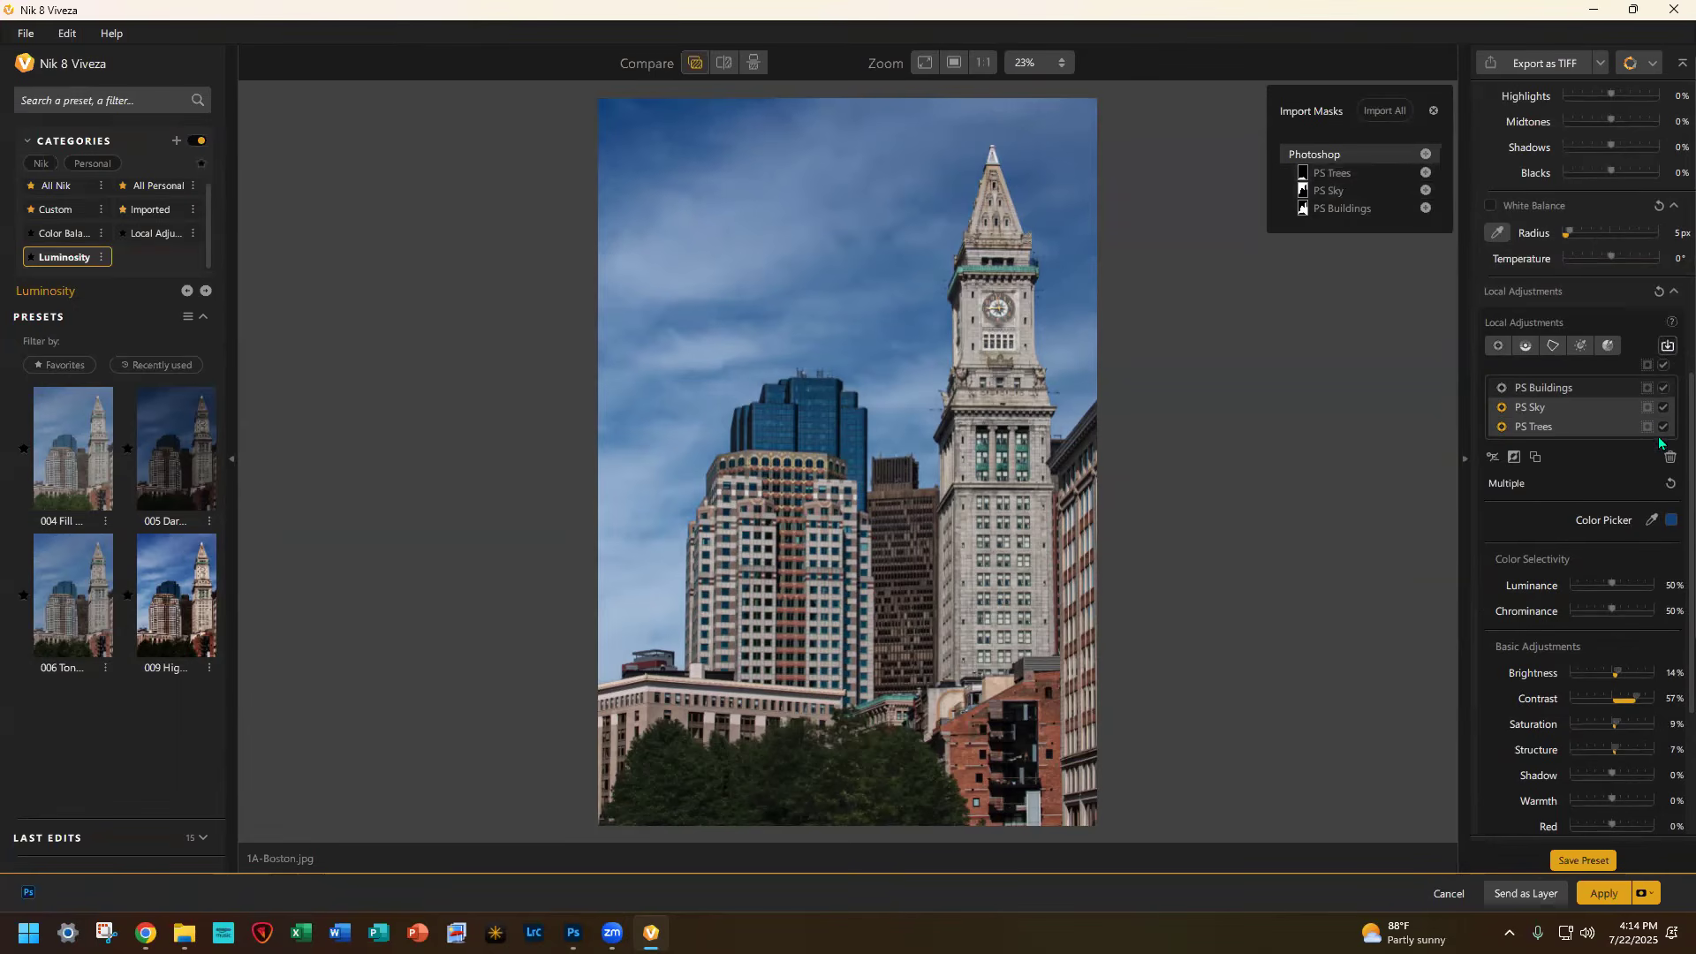
click(1571, 422)
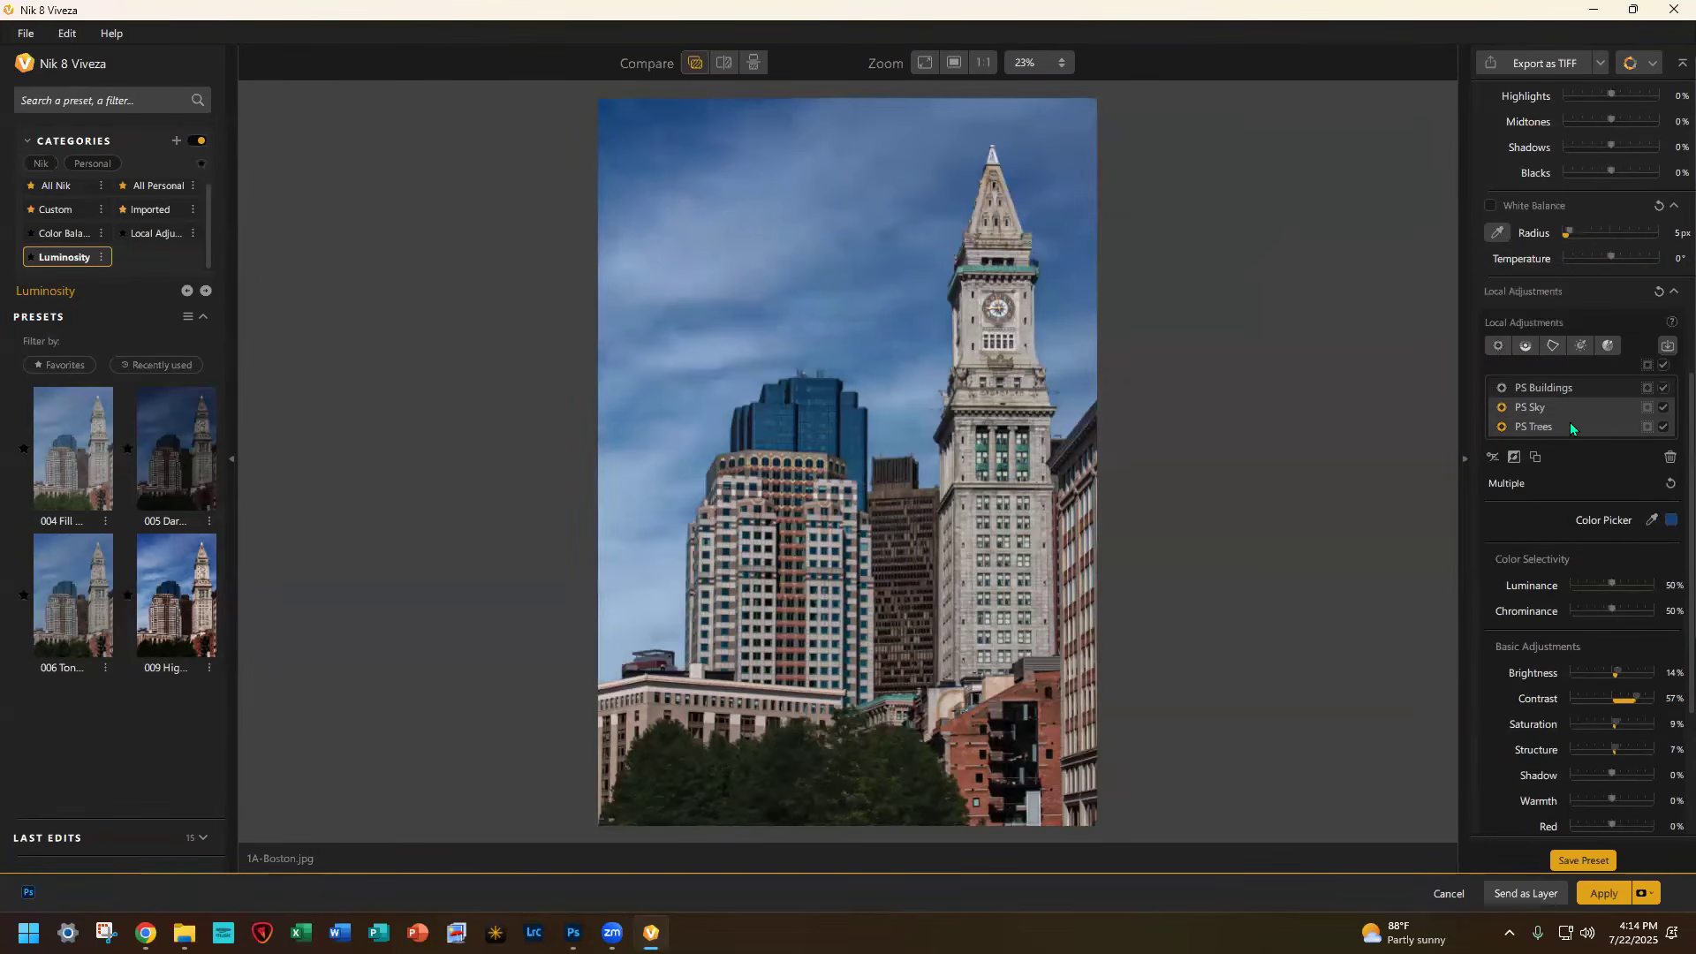
click(1571, 422)
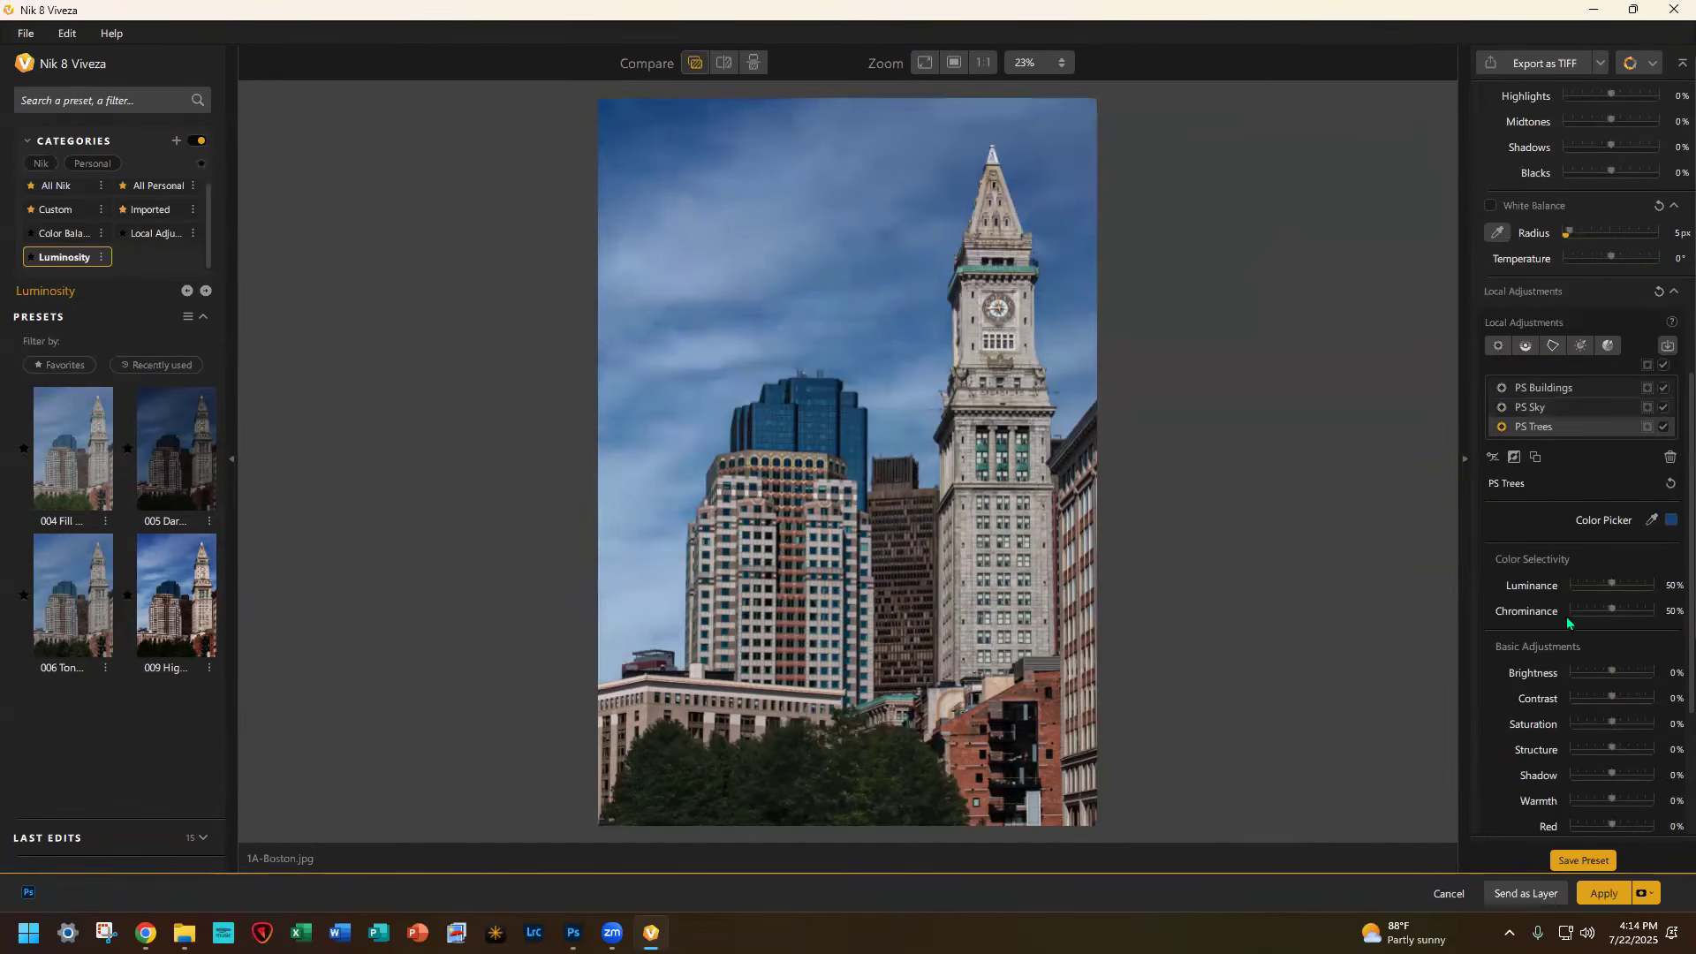
Step: Set the PS Trees mask's Brightness to 37%, Contrast 18%, Saturation 21%, Structure 34% and Green 7%
scroll(1561, 637, down, 1)
scroll(1562, 637, down, 1)
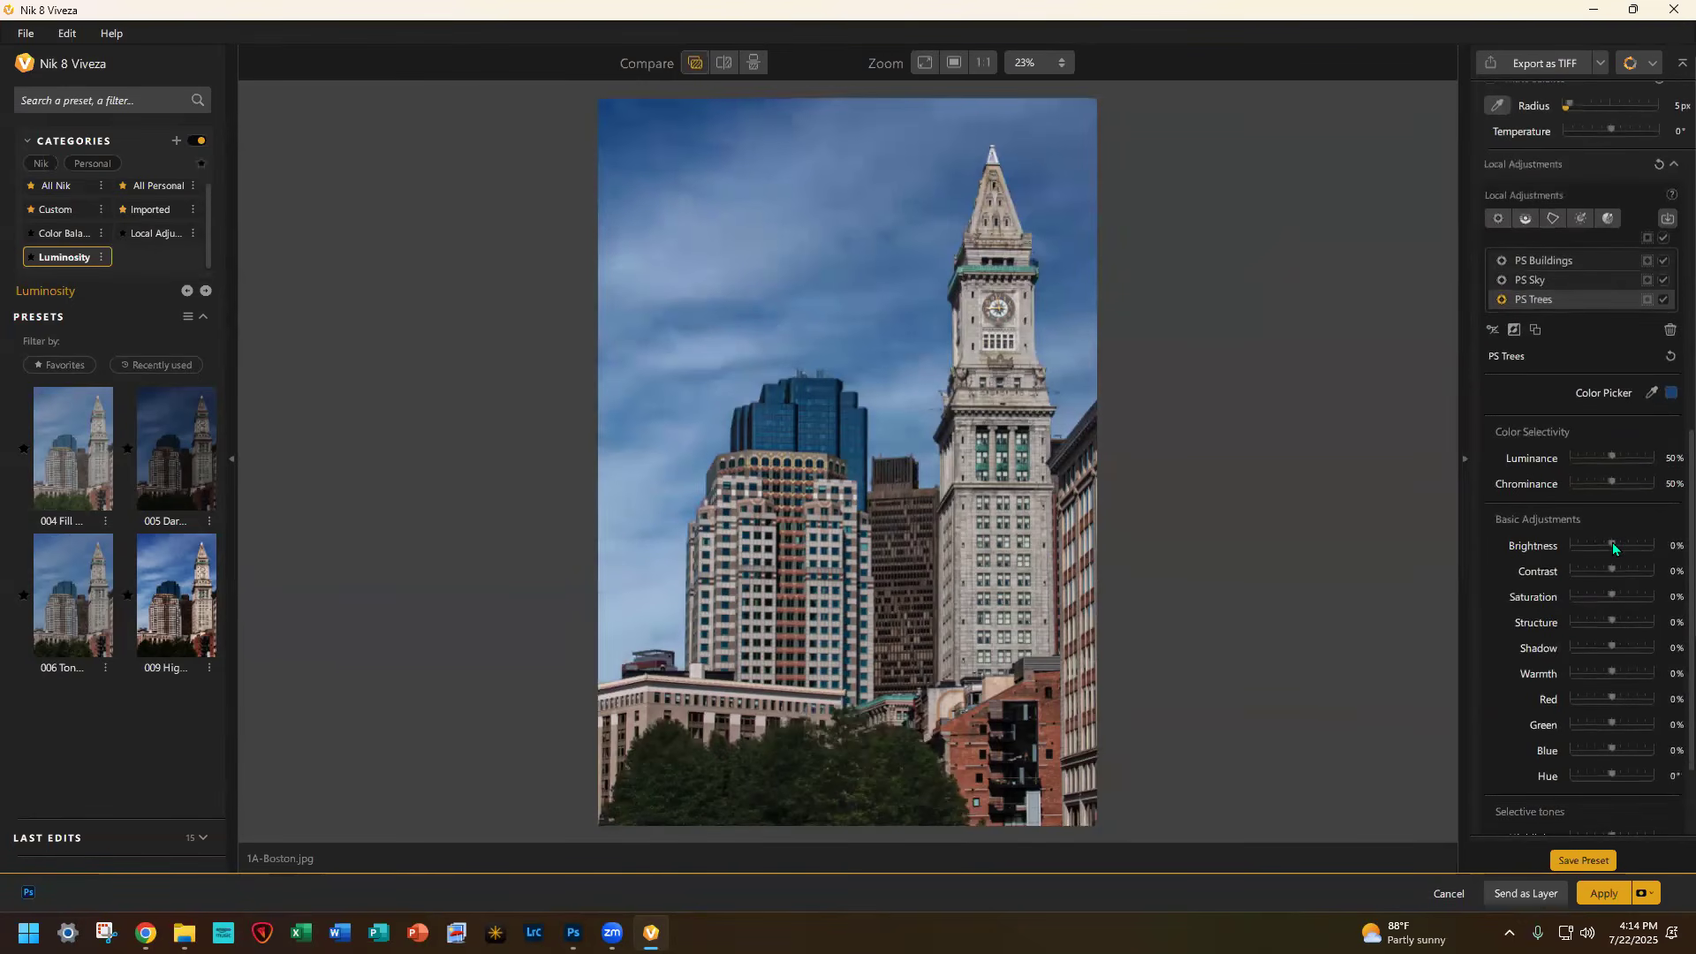
drag(1615, 545, 1626, 547)
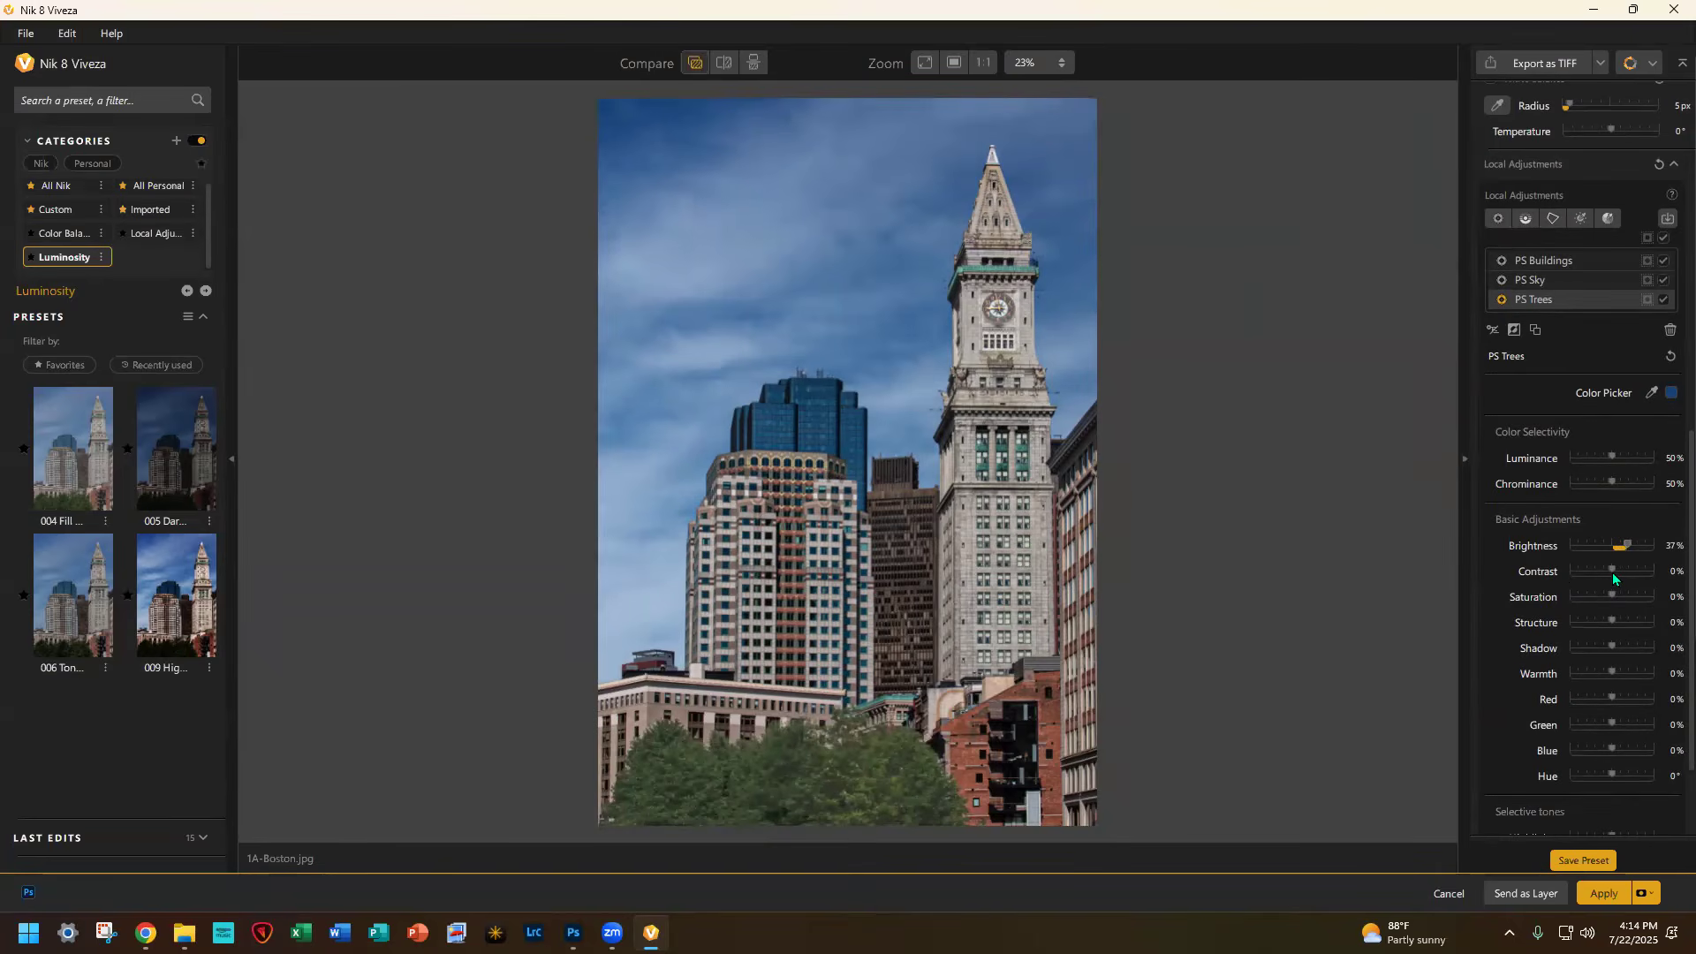
drag(1620, 572, 1621, 573)
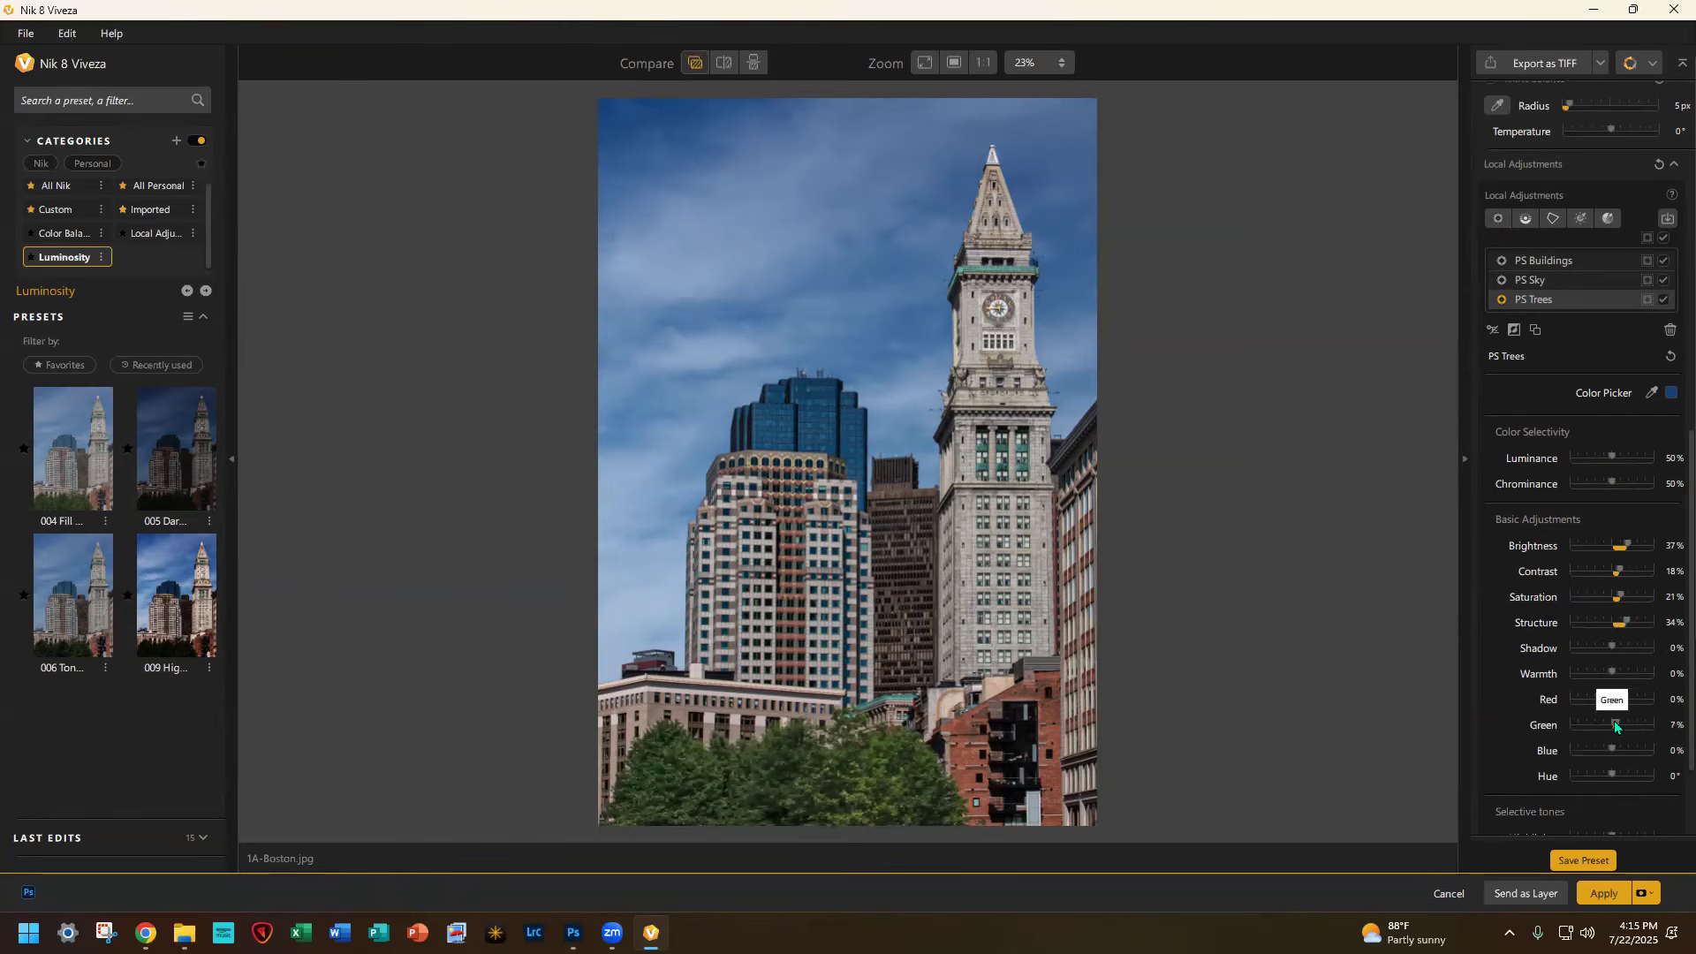
Step: Set the PS Trees mask's selective tones to Highlights -48%, Midtones -100% and Shadows -5%
scroll(1629, 754, down, 3)
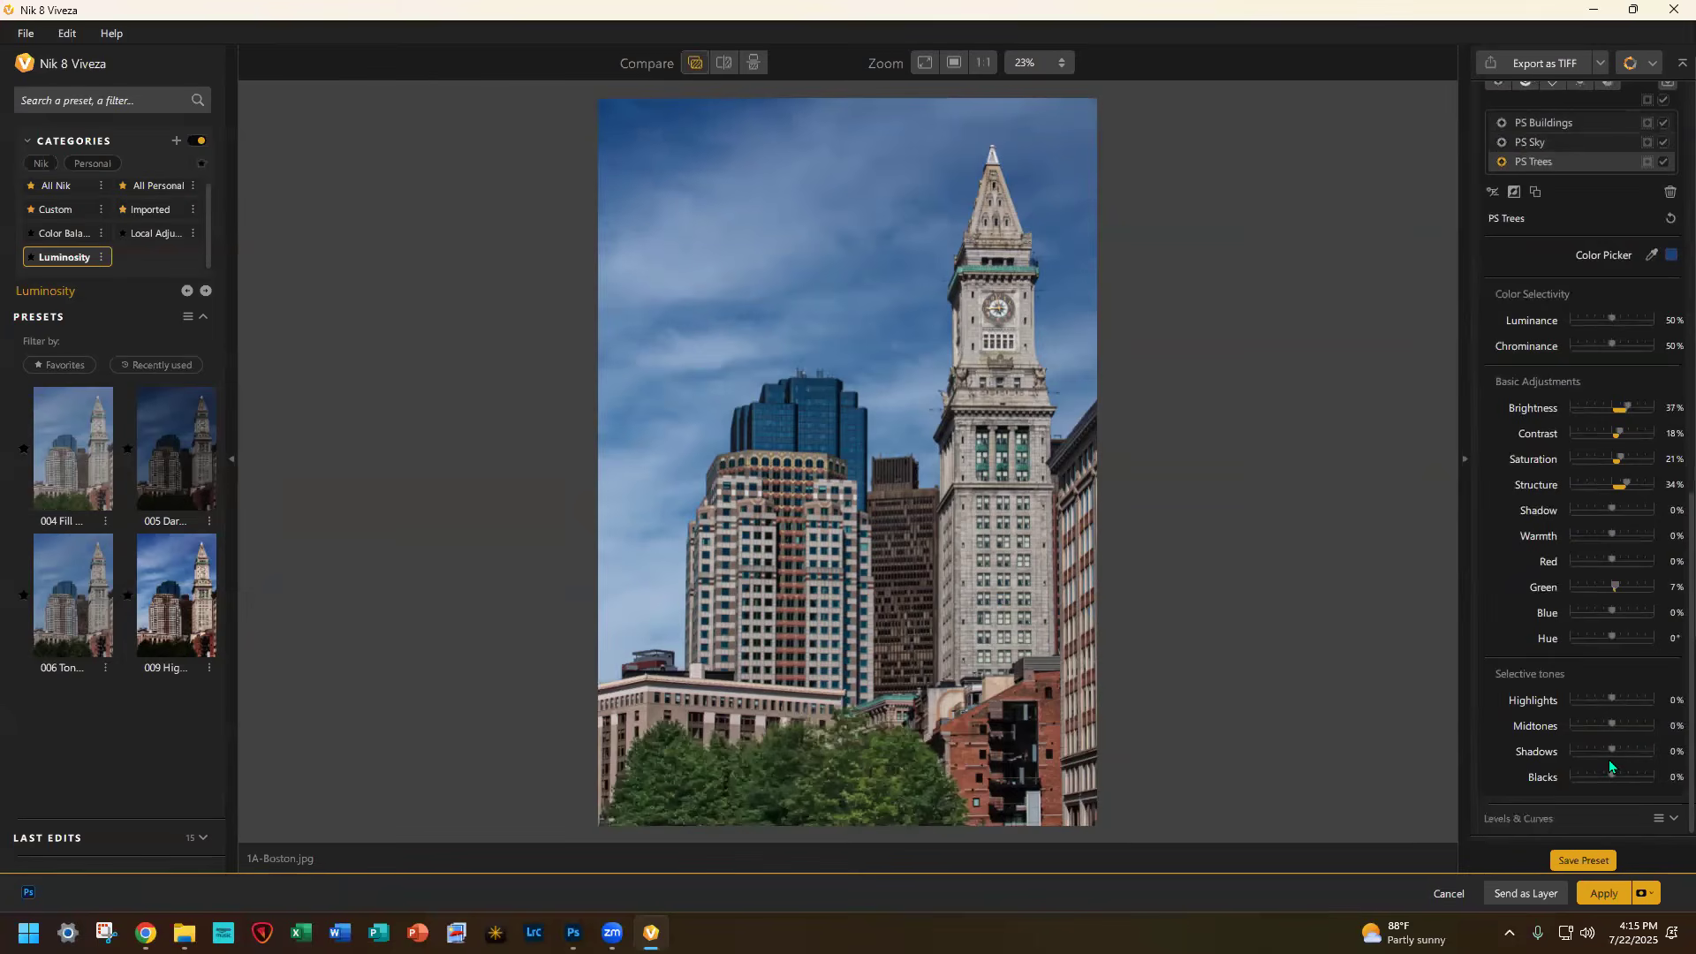
drag(1609, 697, 1600, 698)
drag(1612, 724, 1521, 726)
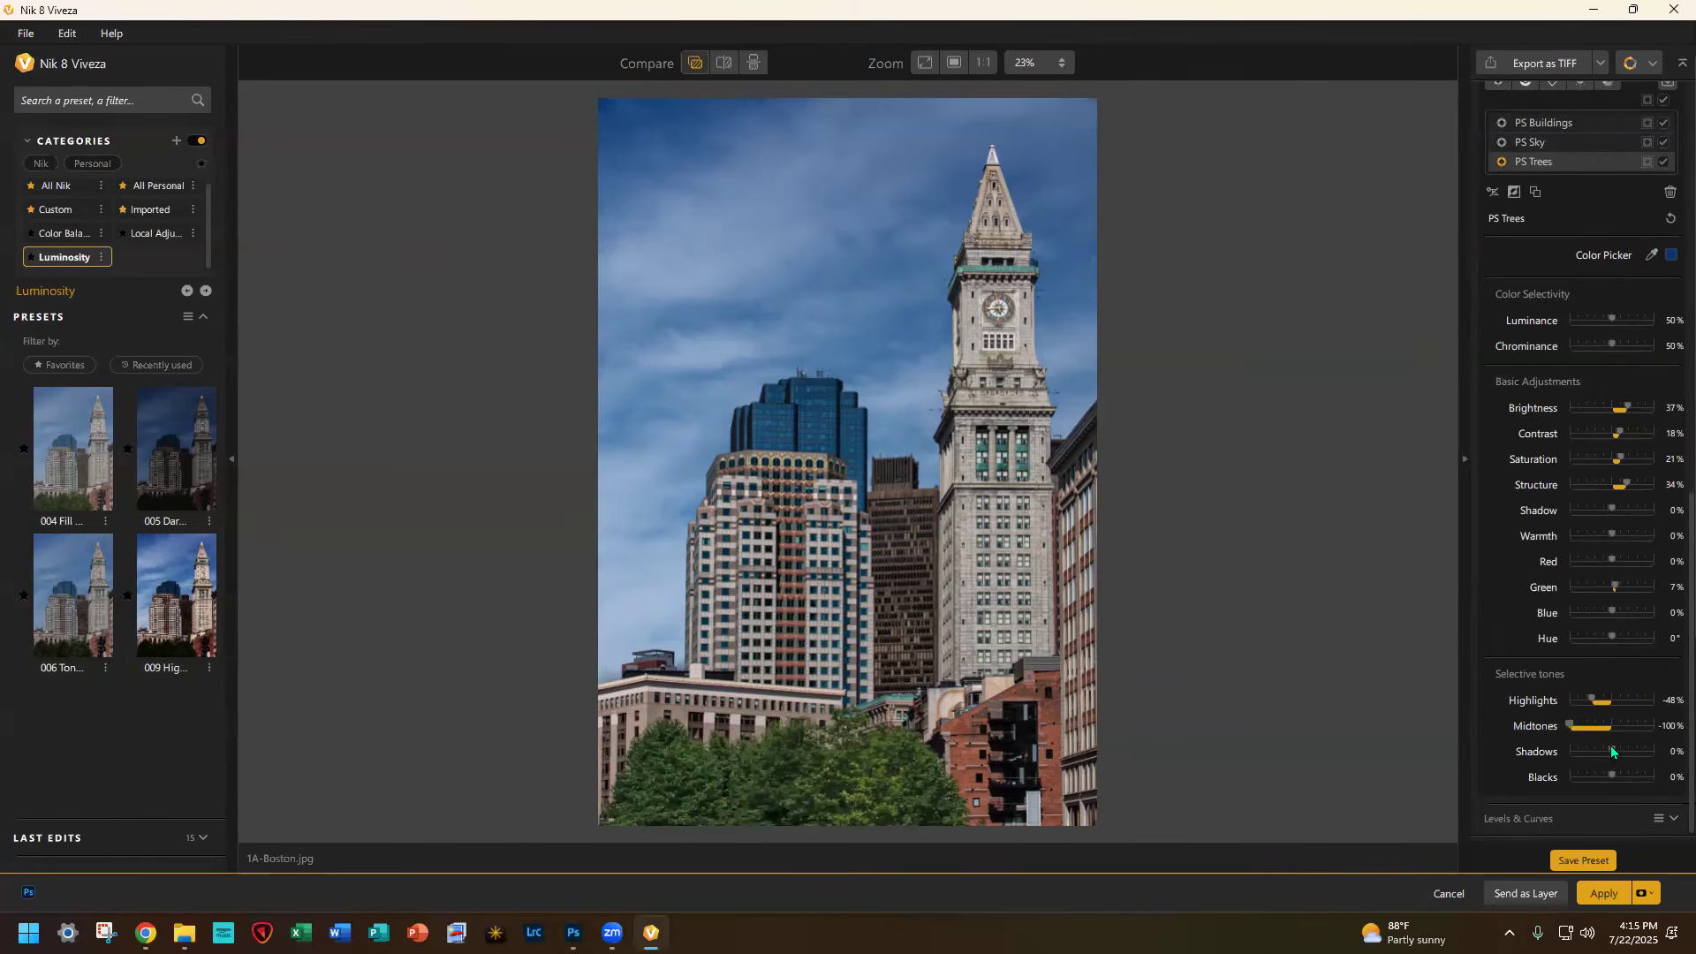
drag(1609, 747, 1607, 747)
Step: Send the Viveza result to Photoshop as a layer and switch to Nik 8 Analog Efex
click(1518, 891)
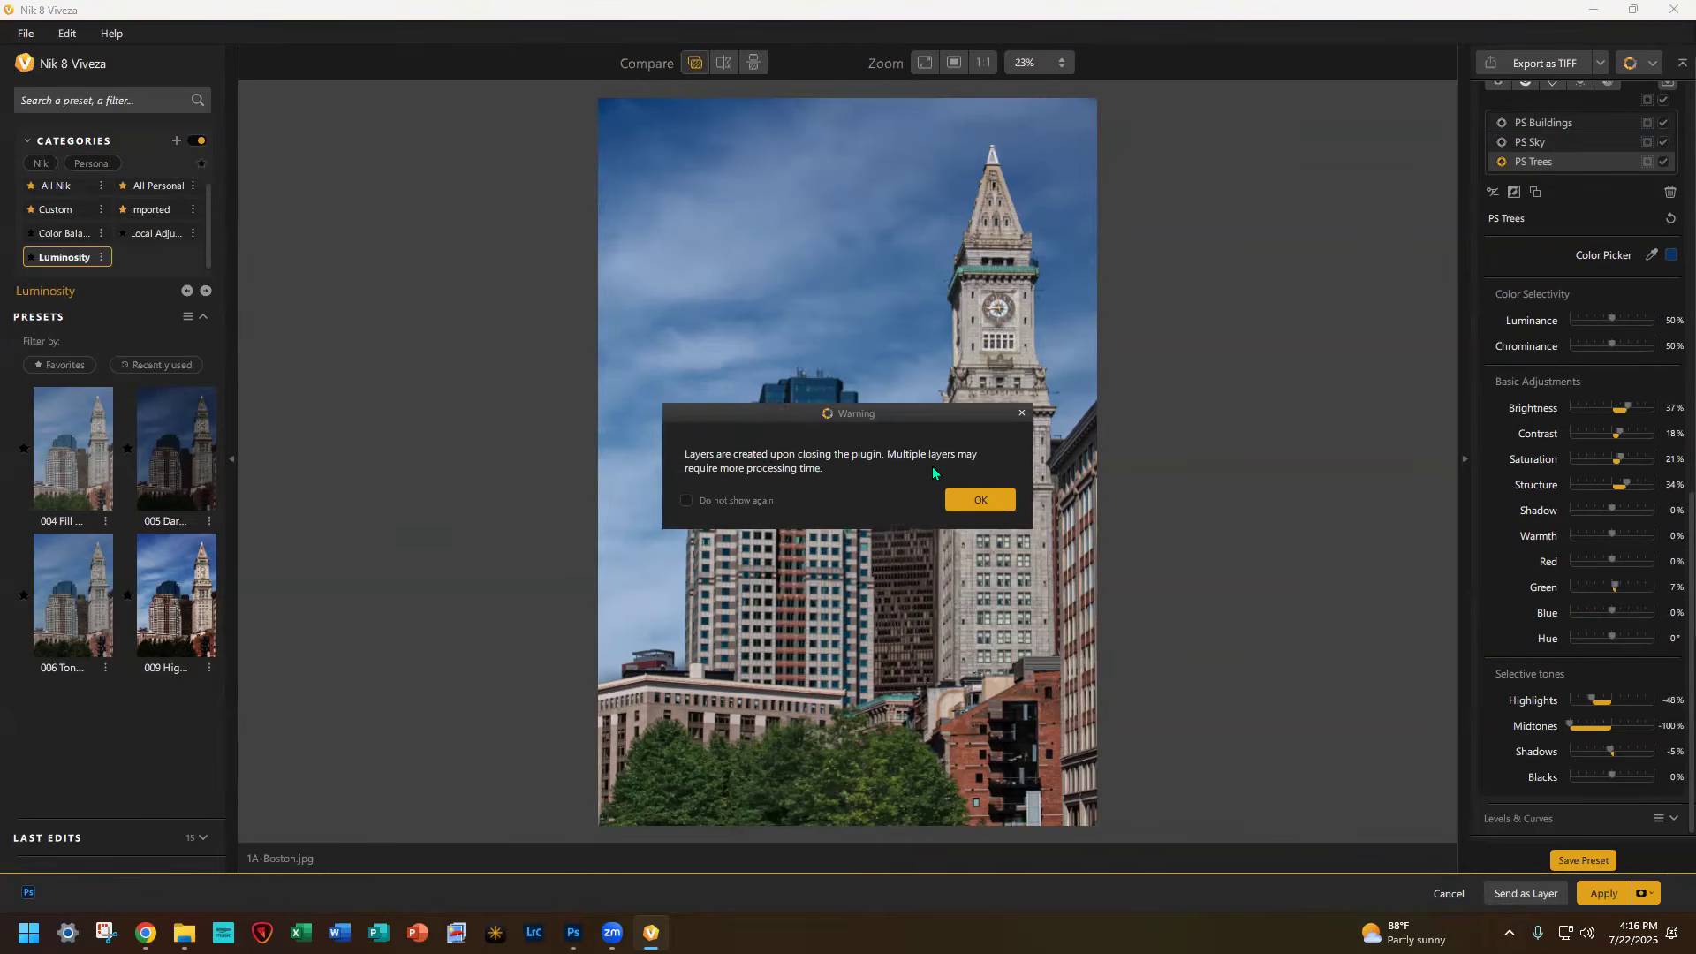
click(980, 500)
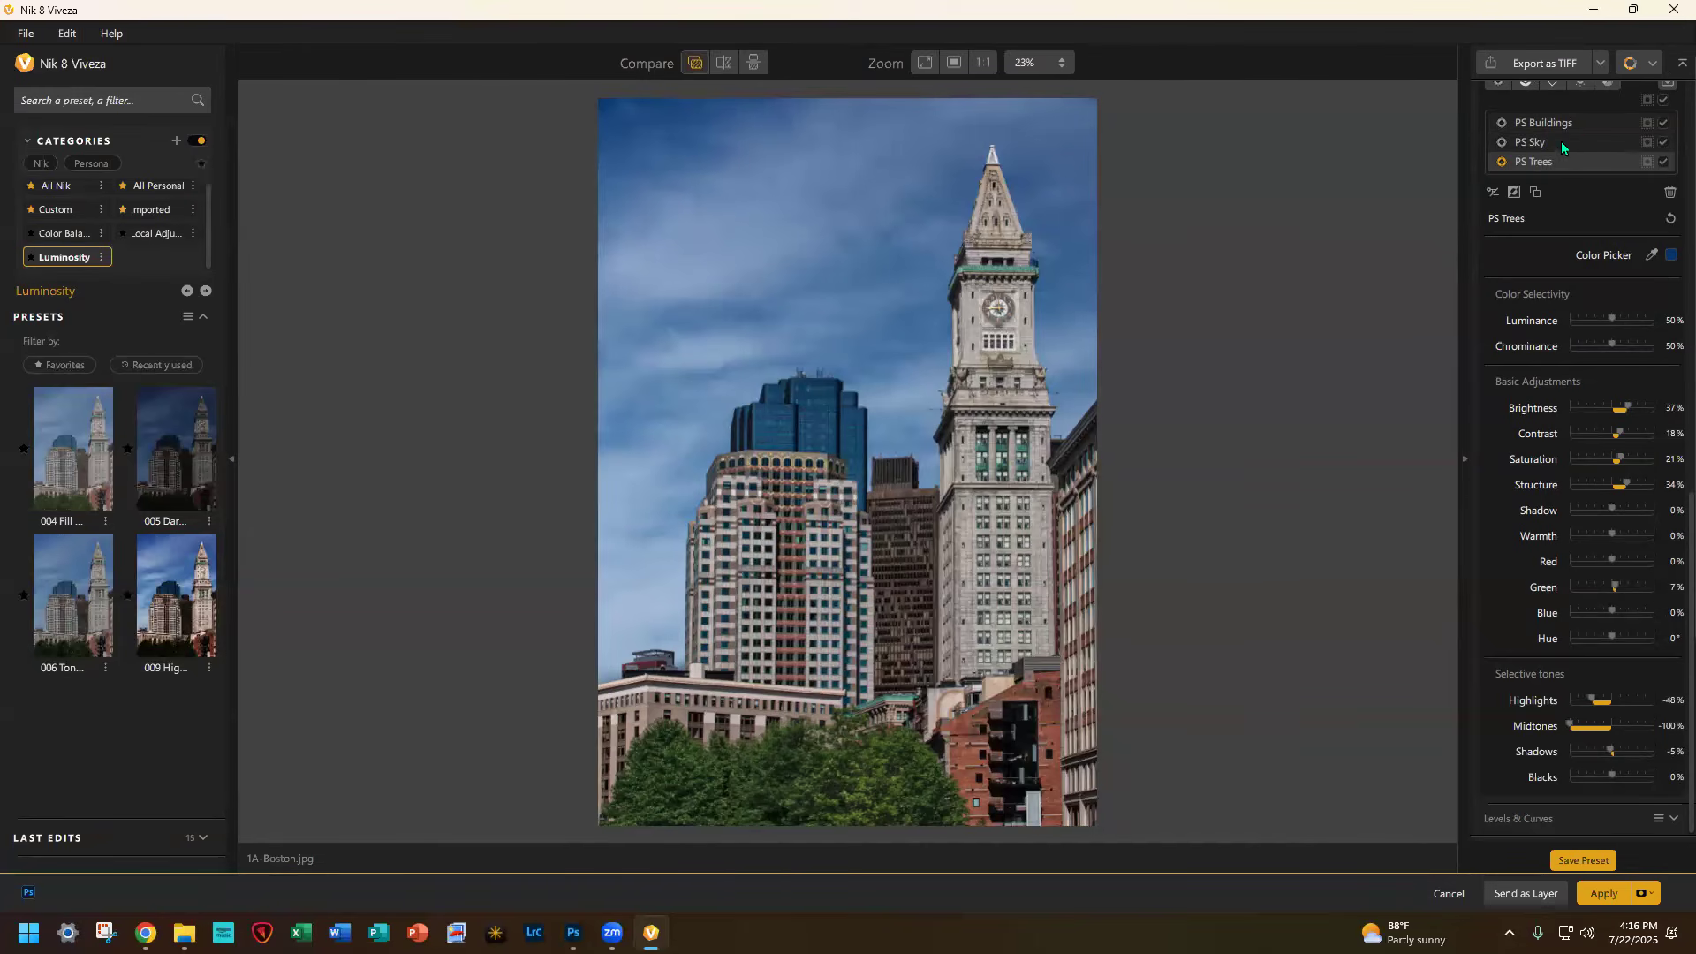
scroll(1559, 143, up, 10)
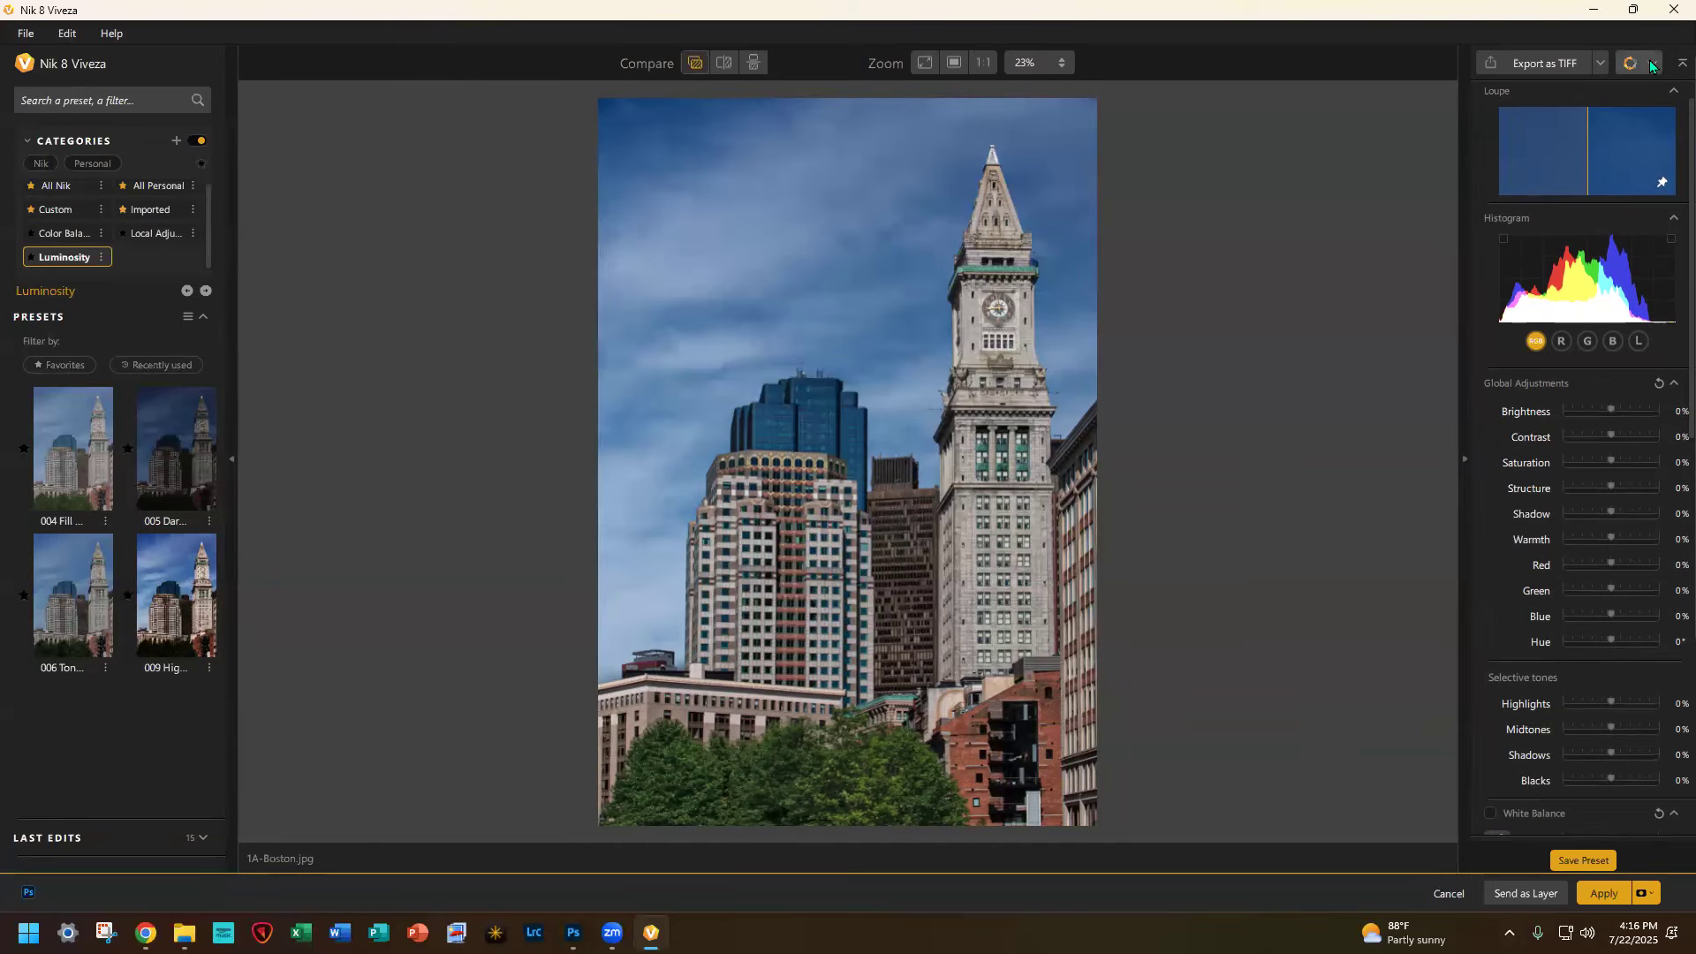
click(1648, 66)
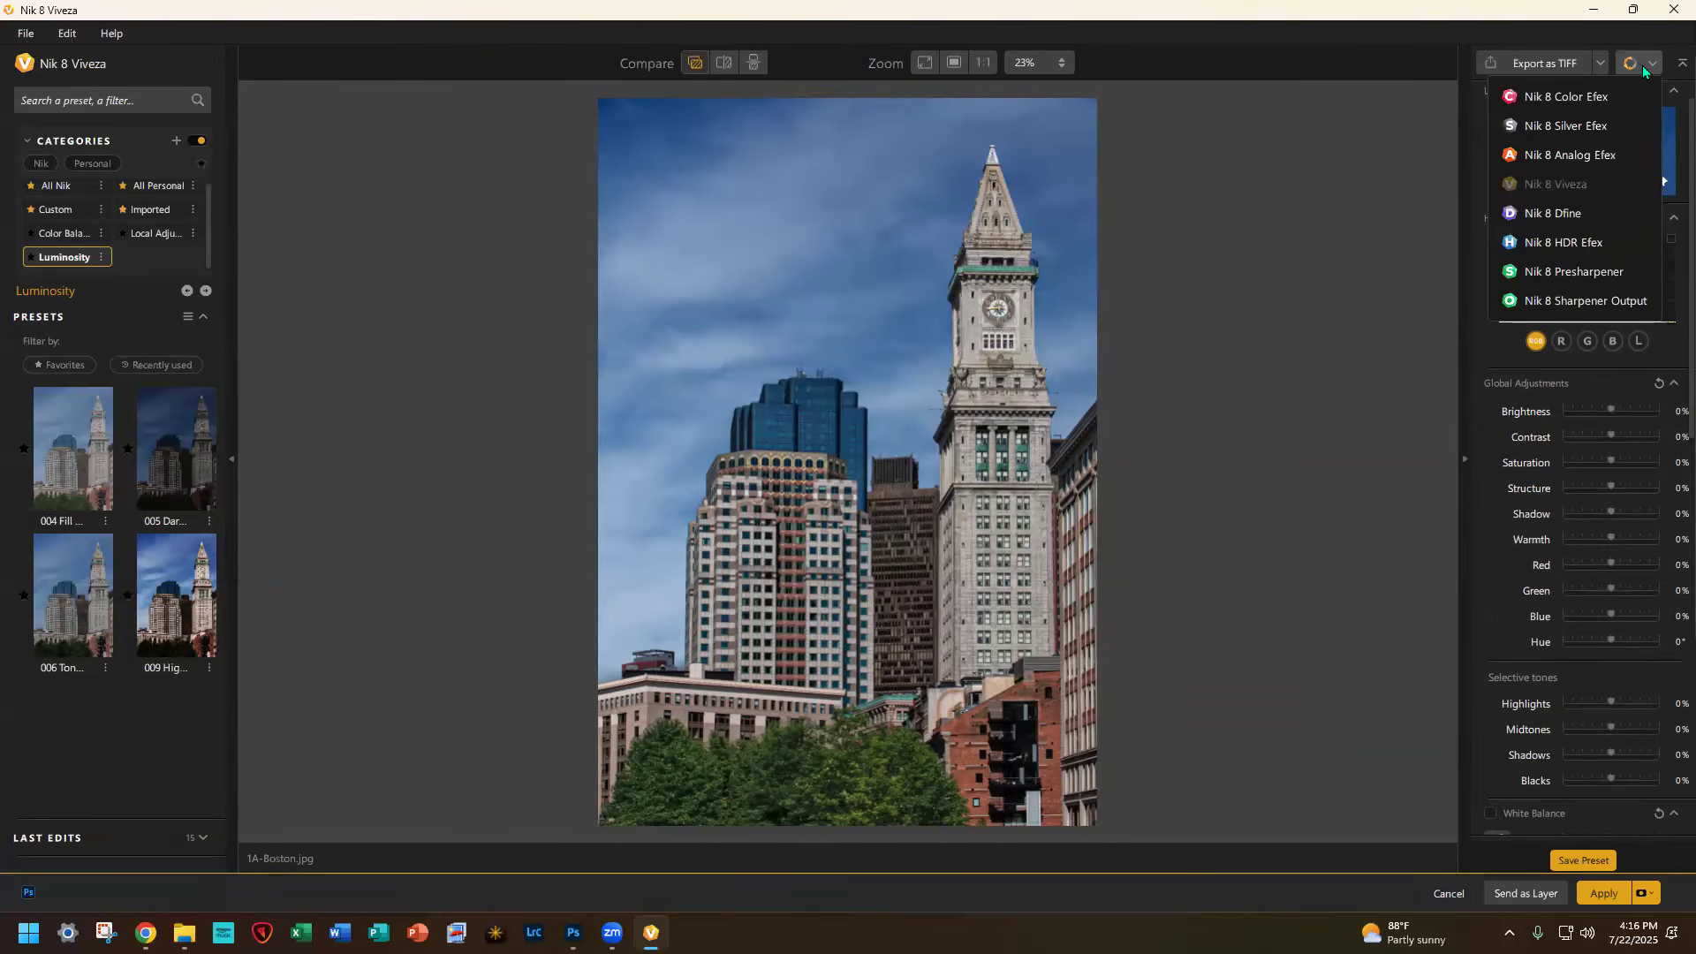
click(1581, 157)
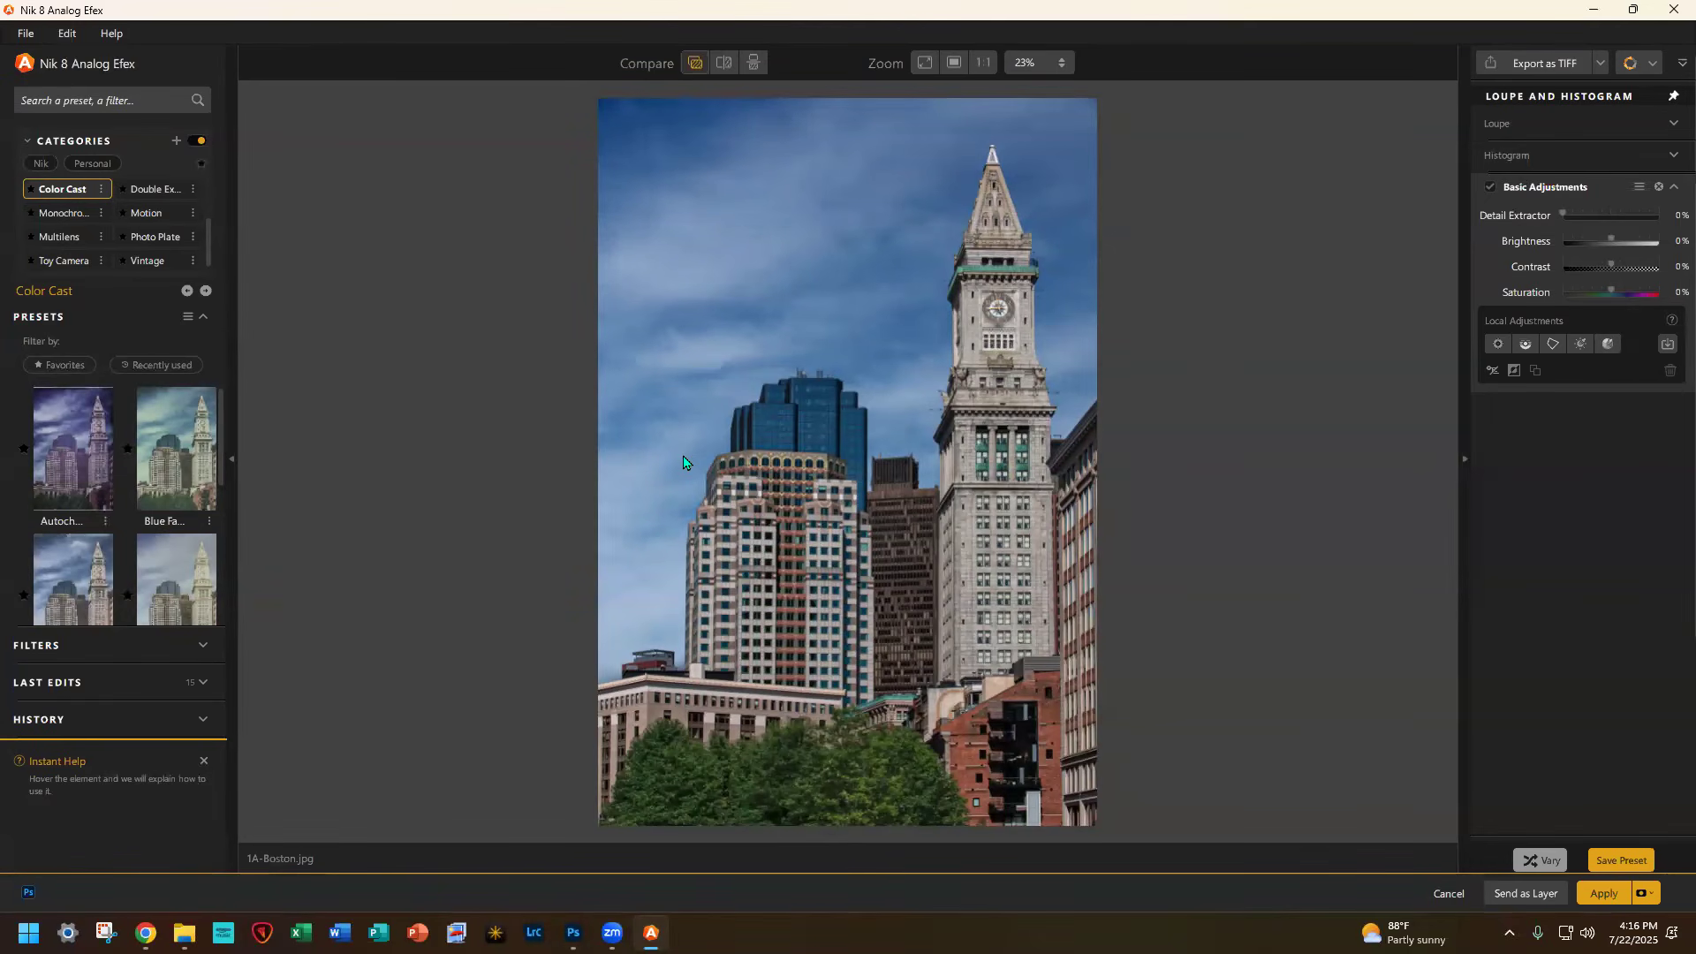
Step: Style the photo with the first Color Cast preset and the rounded white frame, and apply it in Photoshop as a Smart Object
click(62, 438)
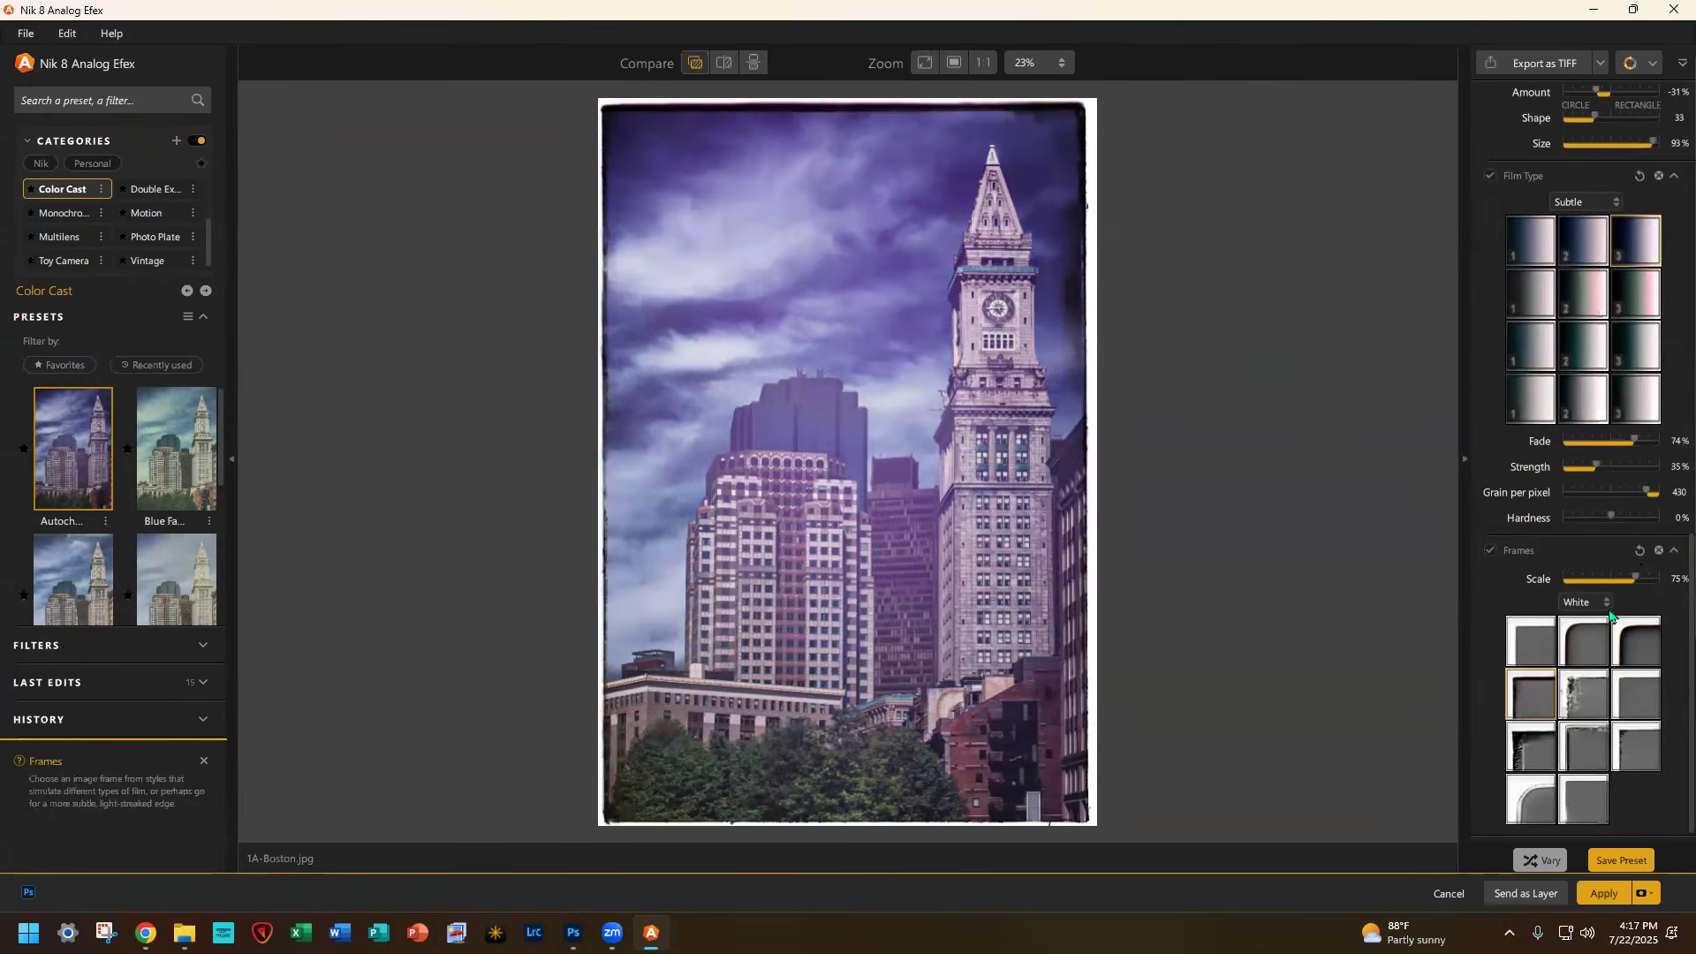
click(1584, 638)
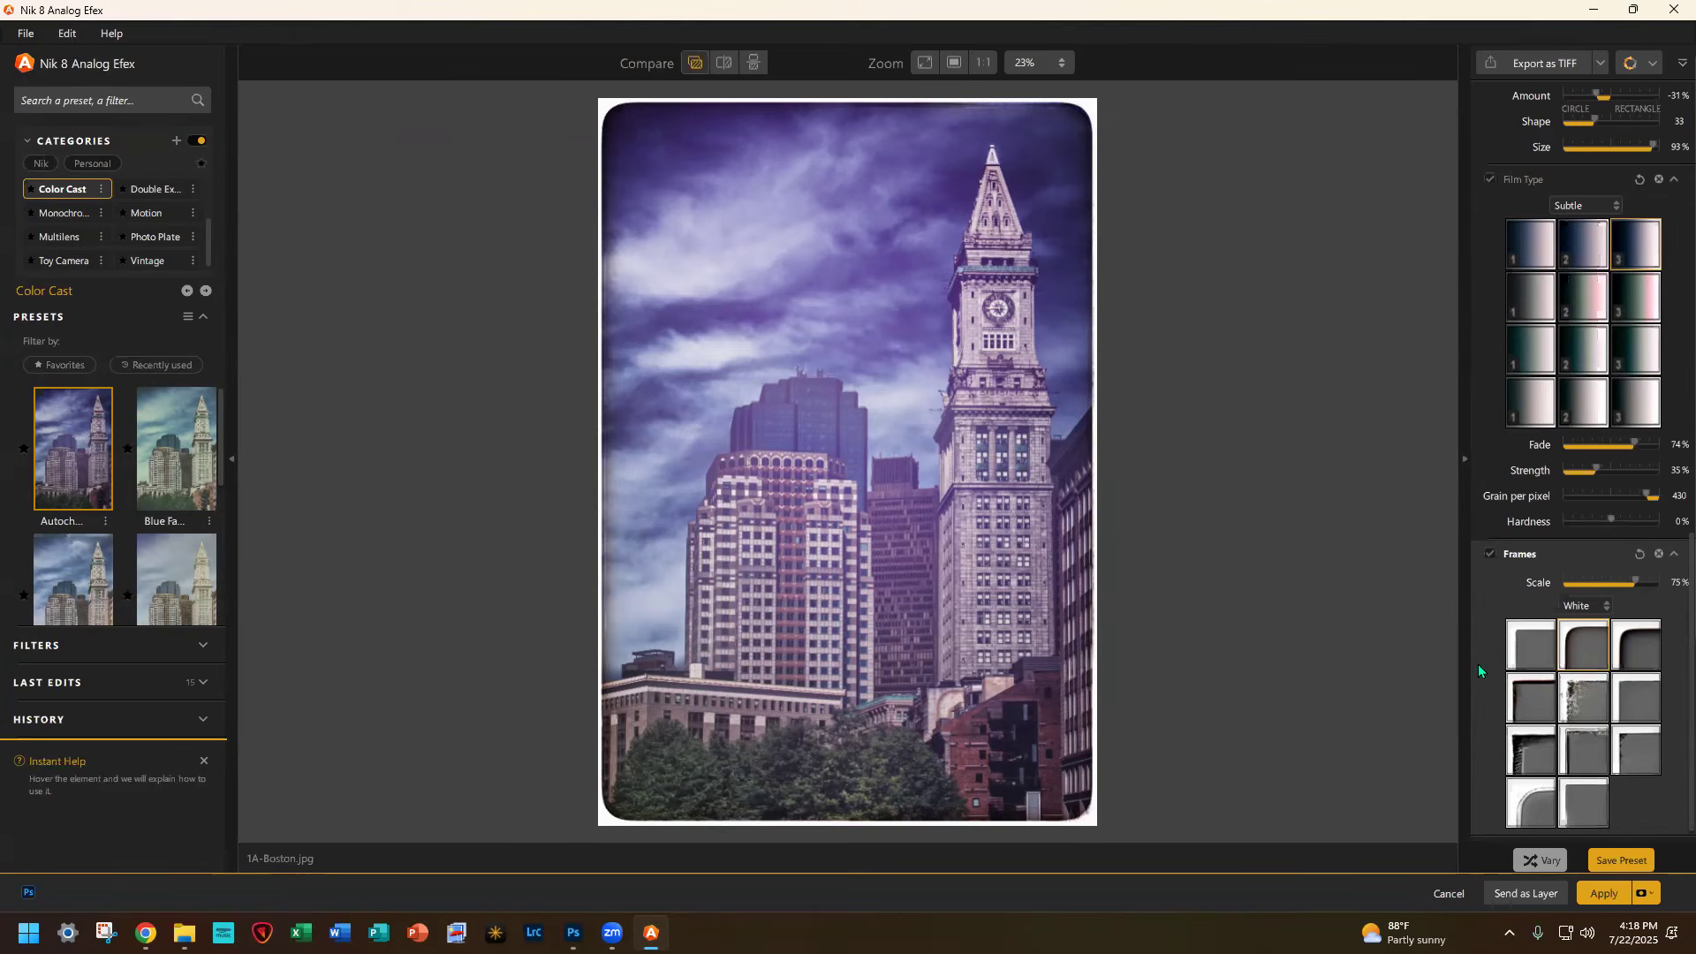
click(1645, 894)
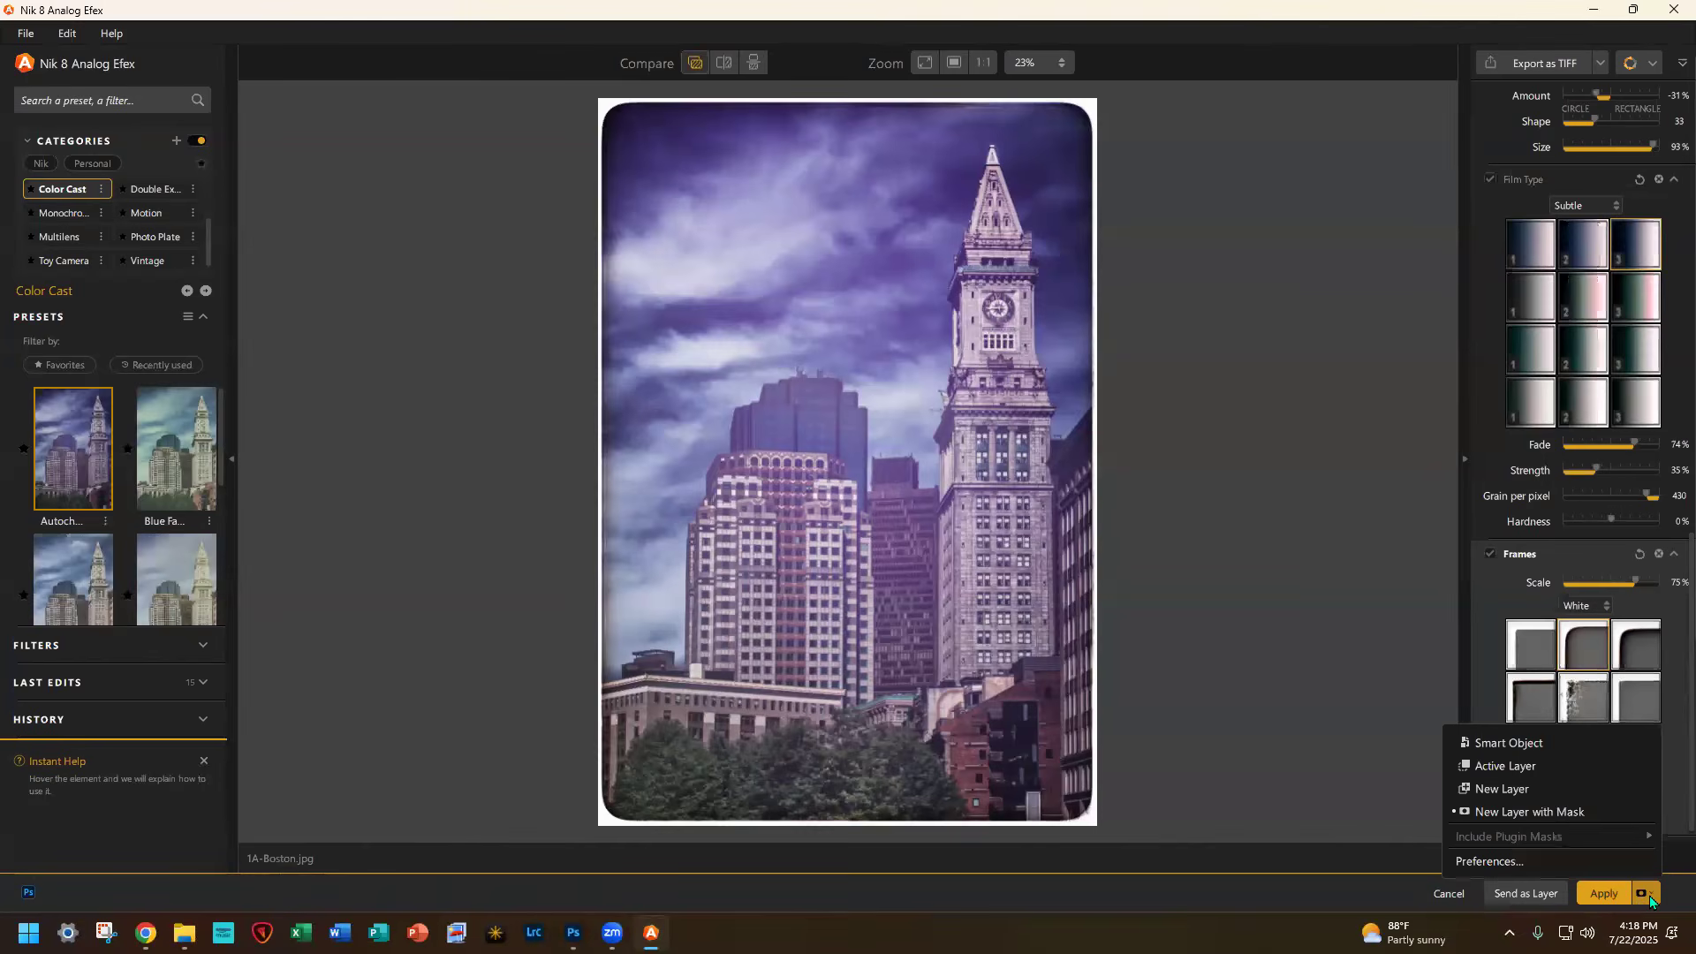
click(1567, 742)
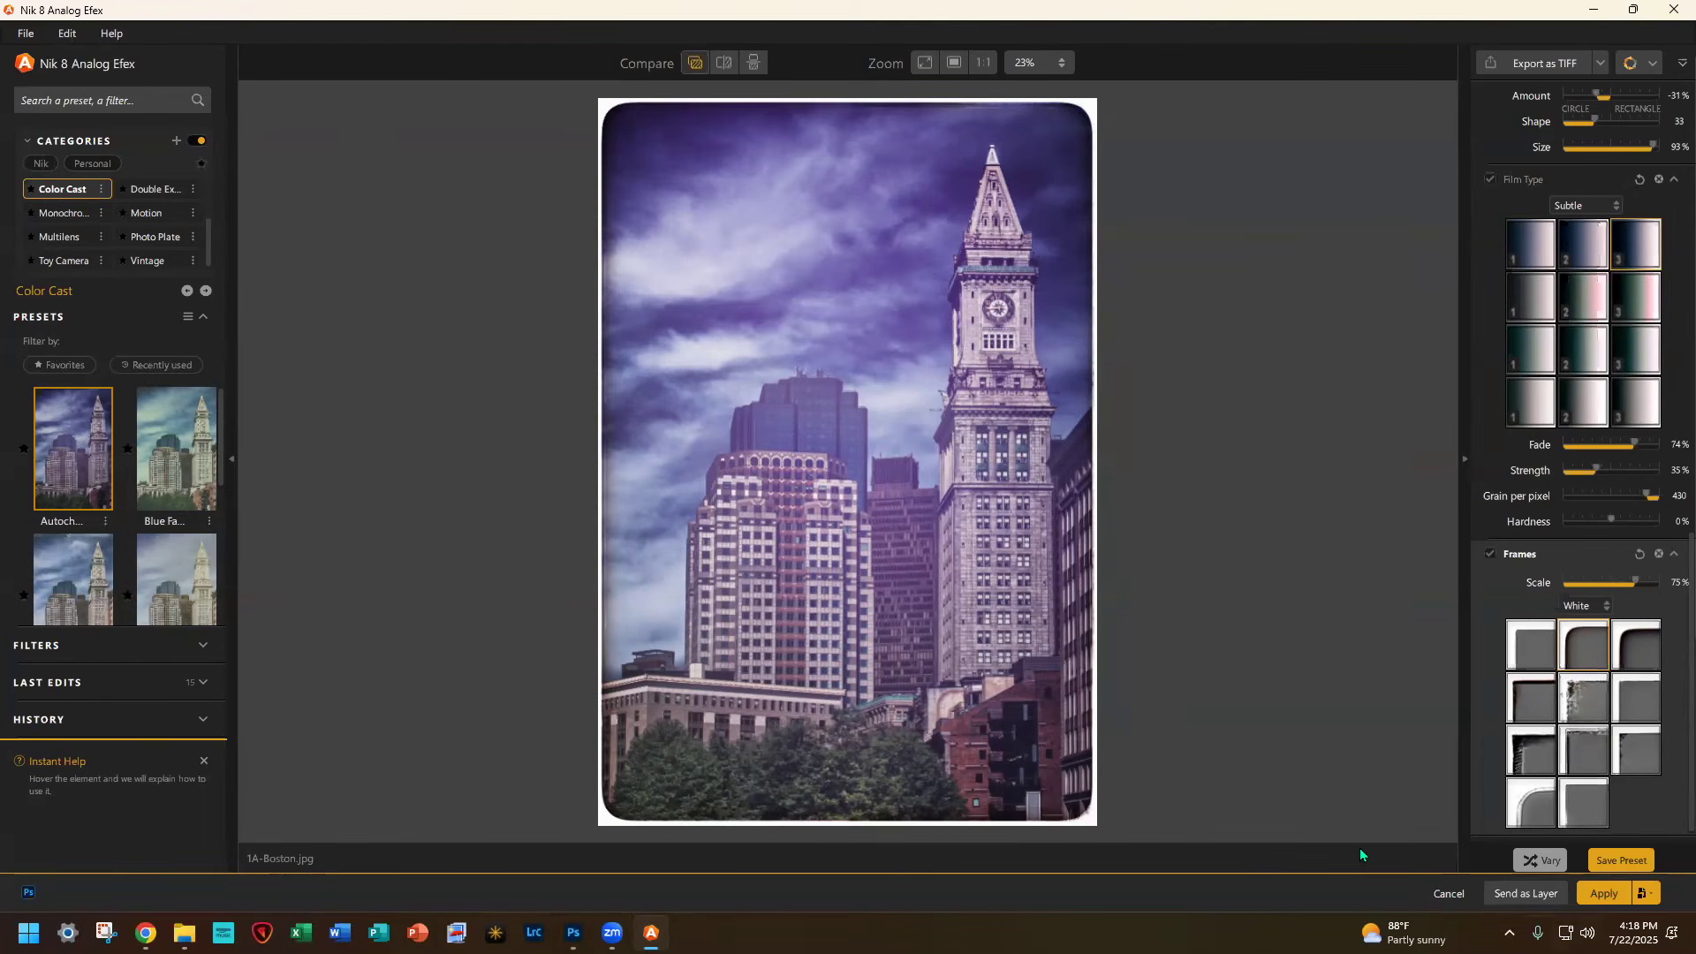
click(1605, 894)
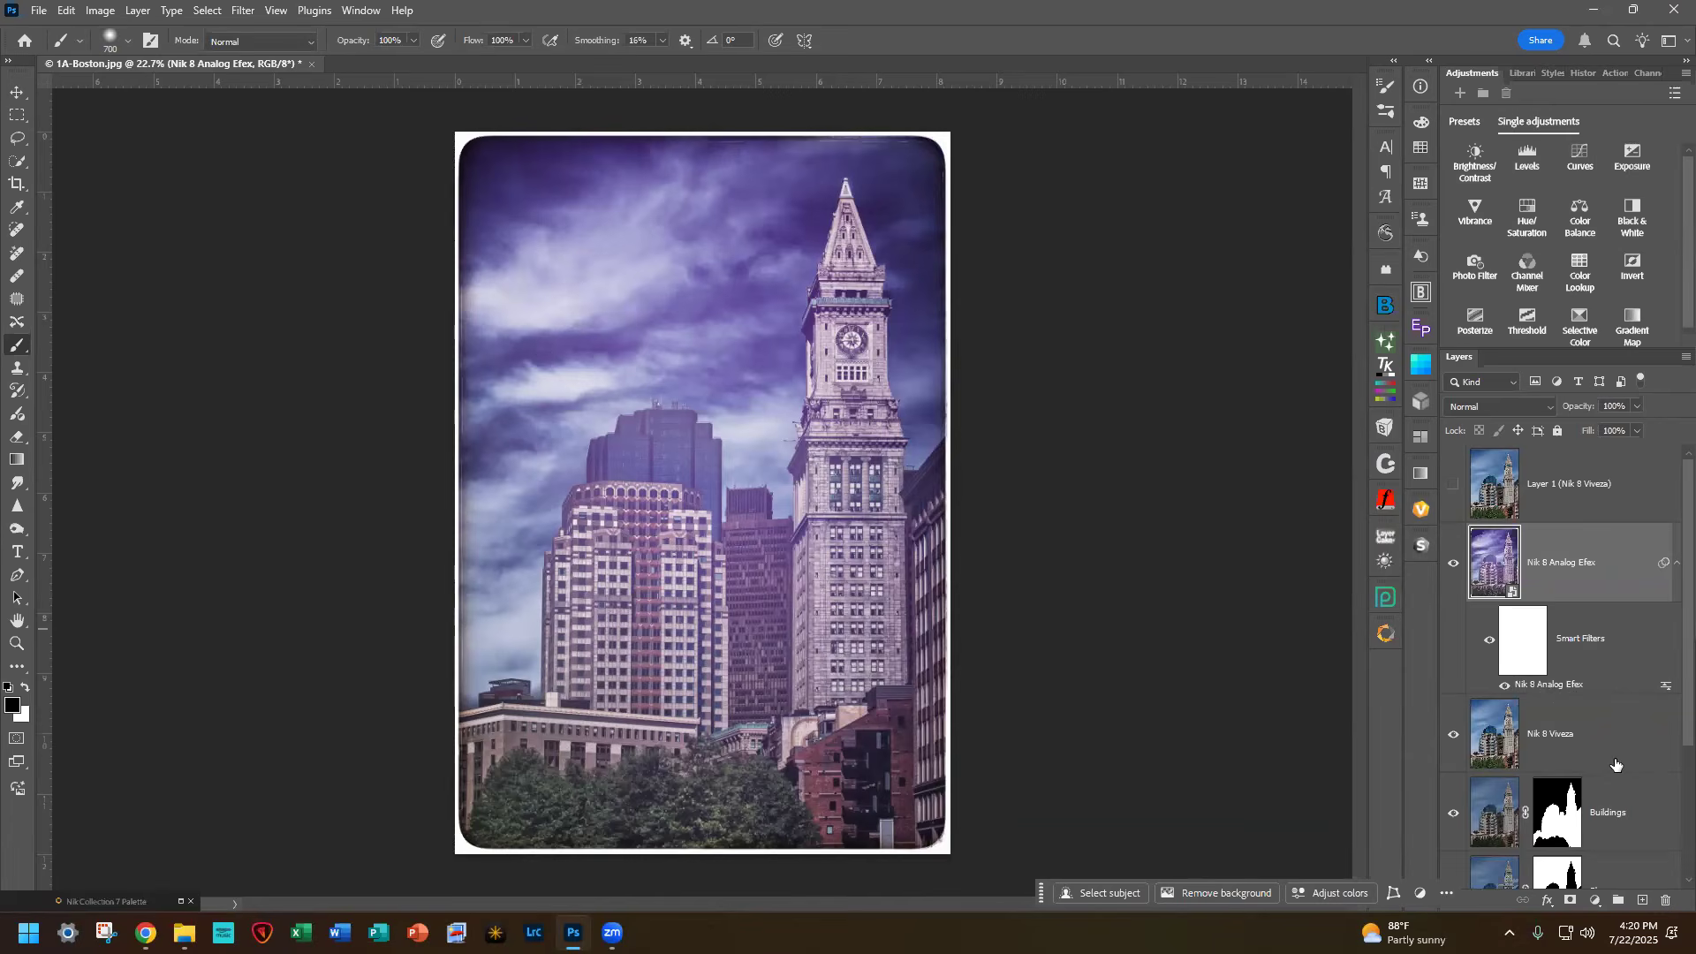
Step: Review the layer stack, reopen the Nik 8 Analog Efex smart filter to check its settings, and cancel without changes
scroll(1617, 764, down, 3)
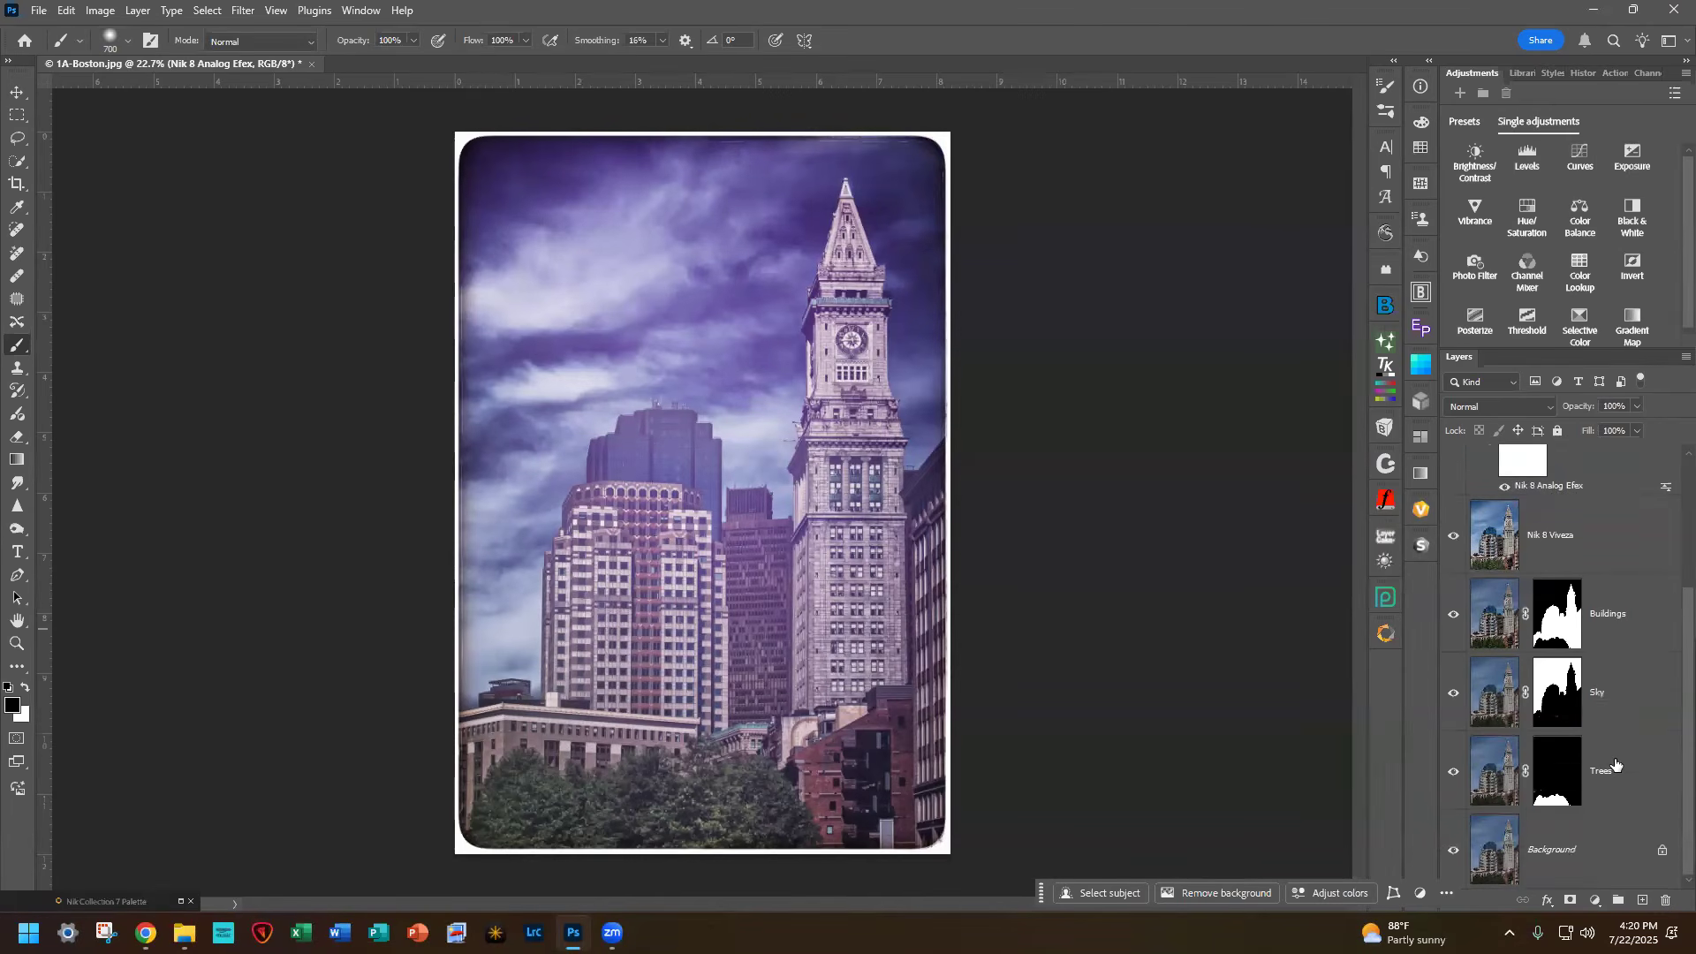
scroll(1617, 765, up, 3)
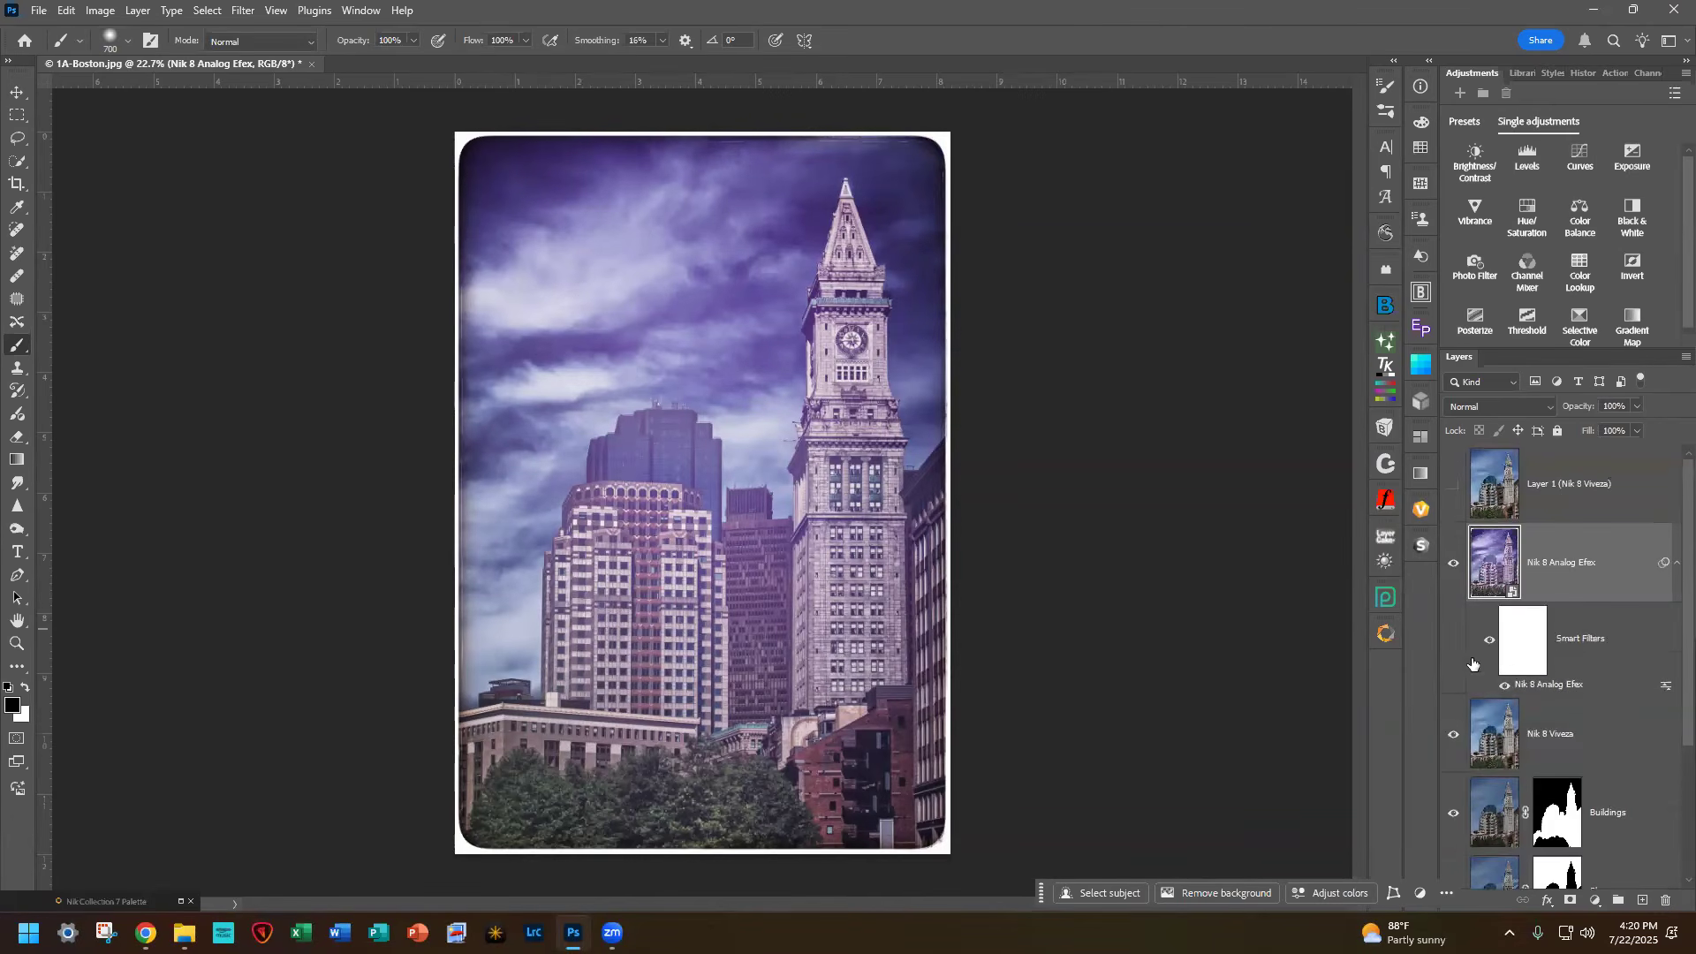
double_click(1559, 687)
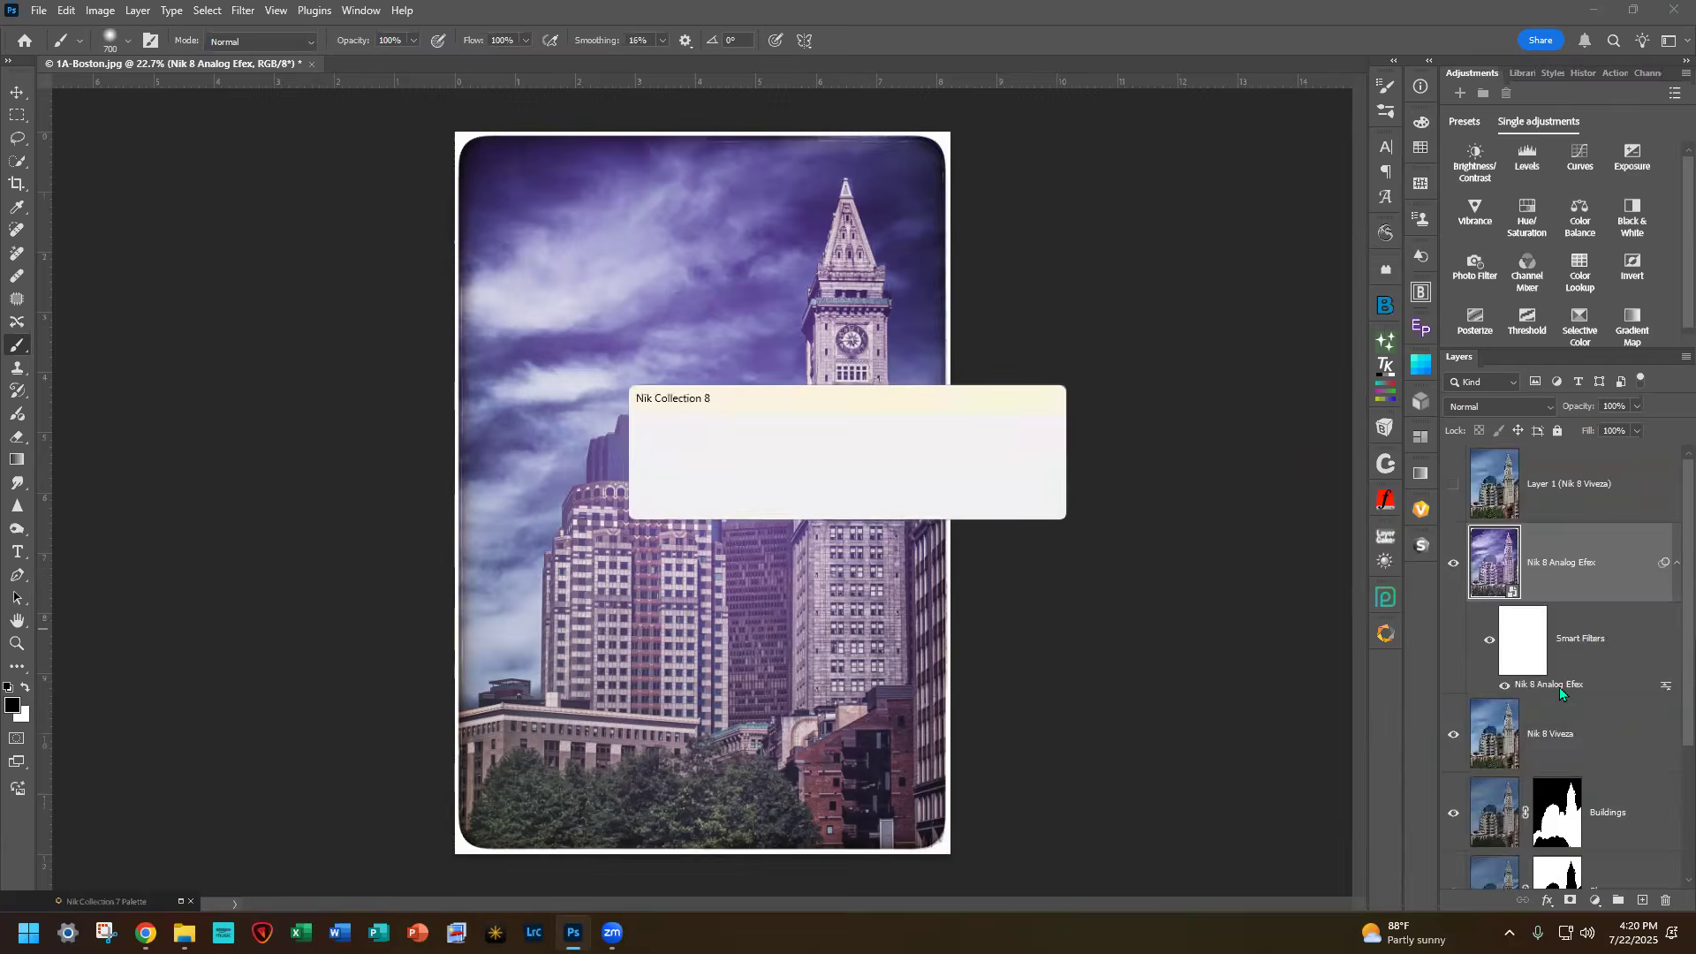
scroll(1561, 690, down, 10)
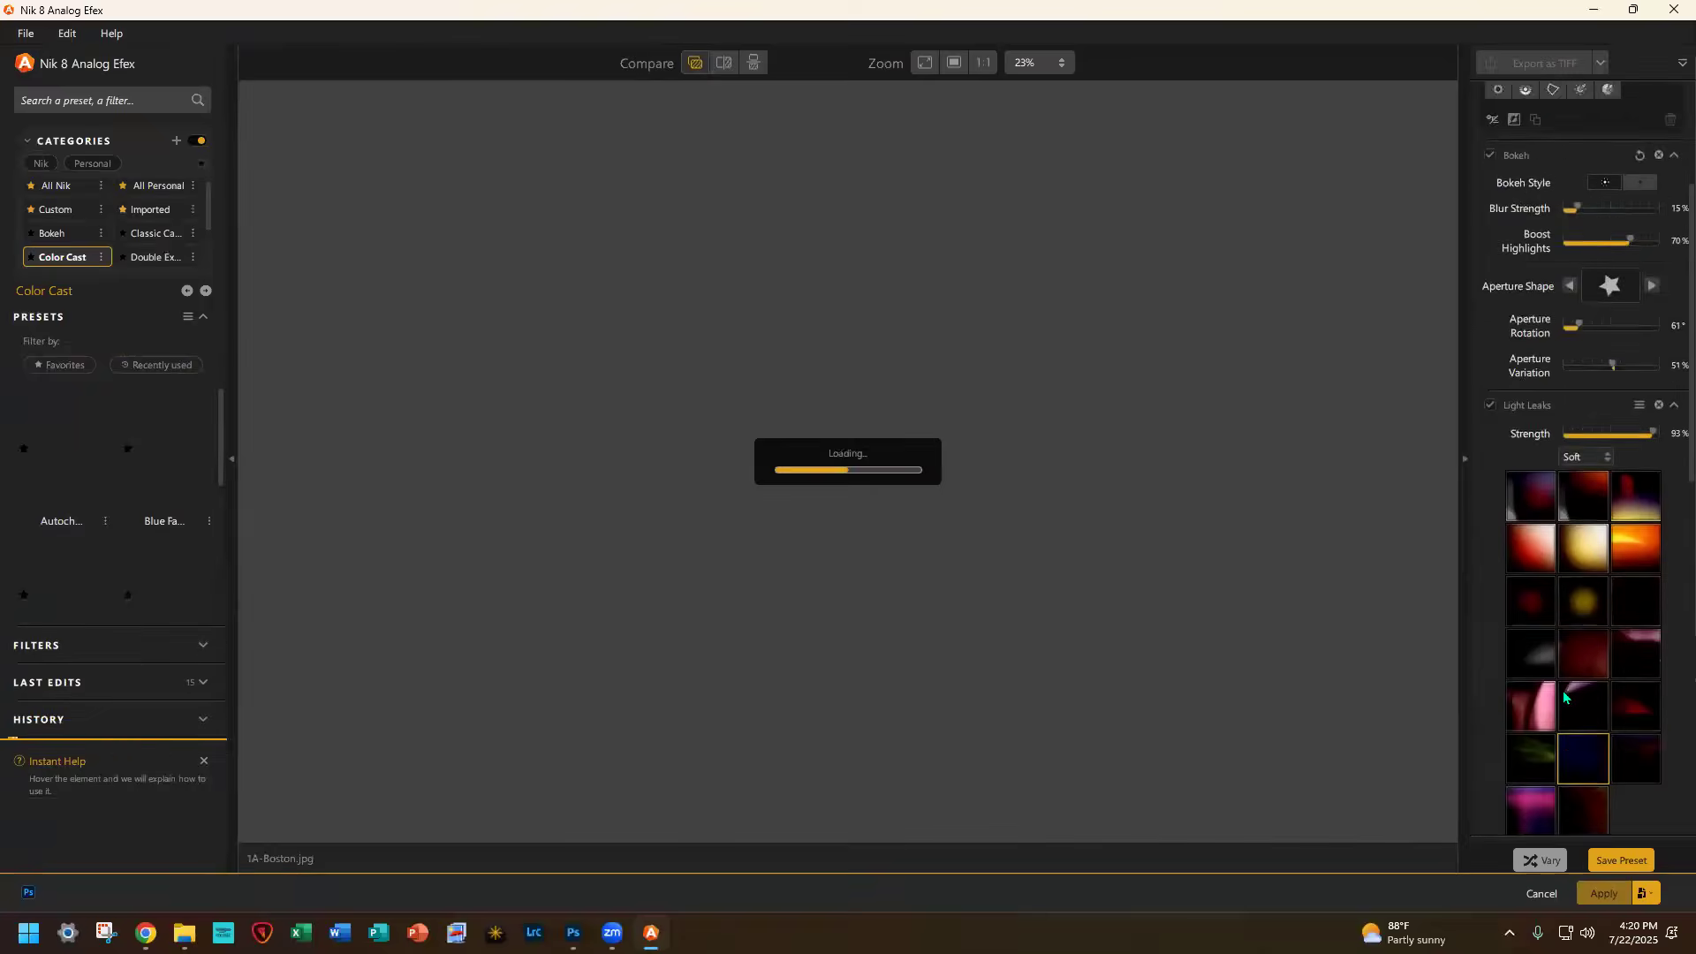
scroll(1562, 690, down, 1)
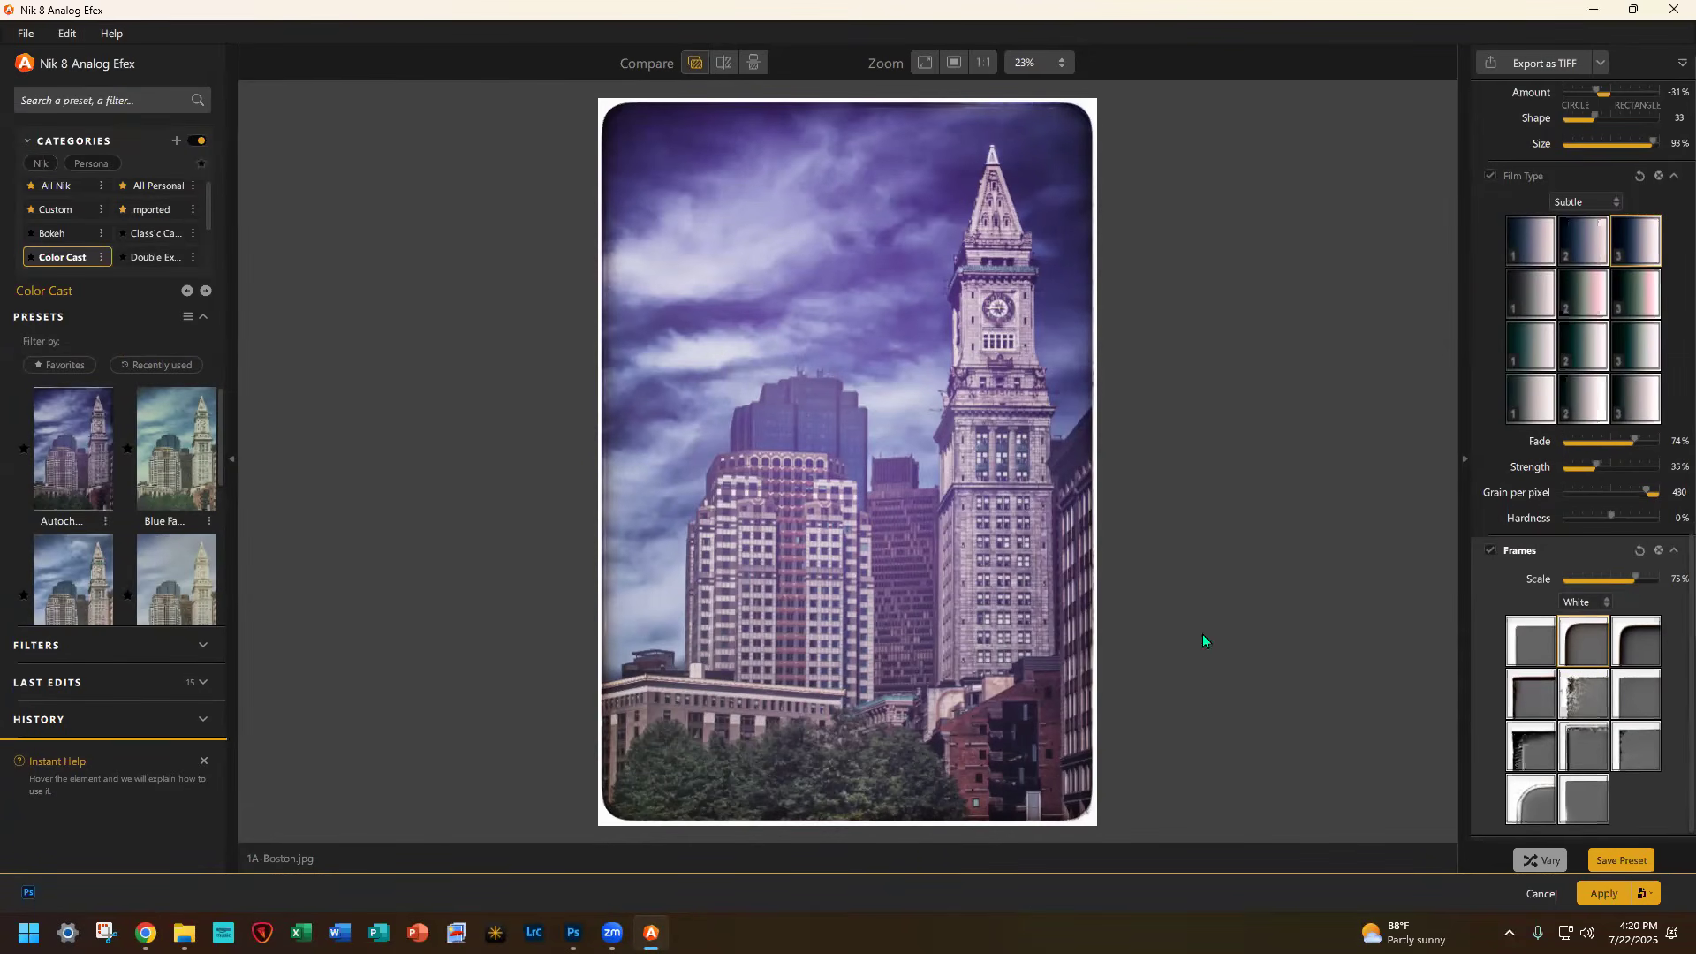
click(1542, 893)
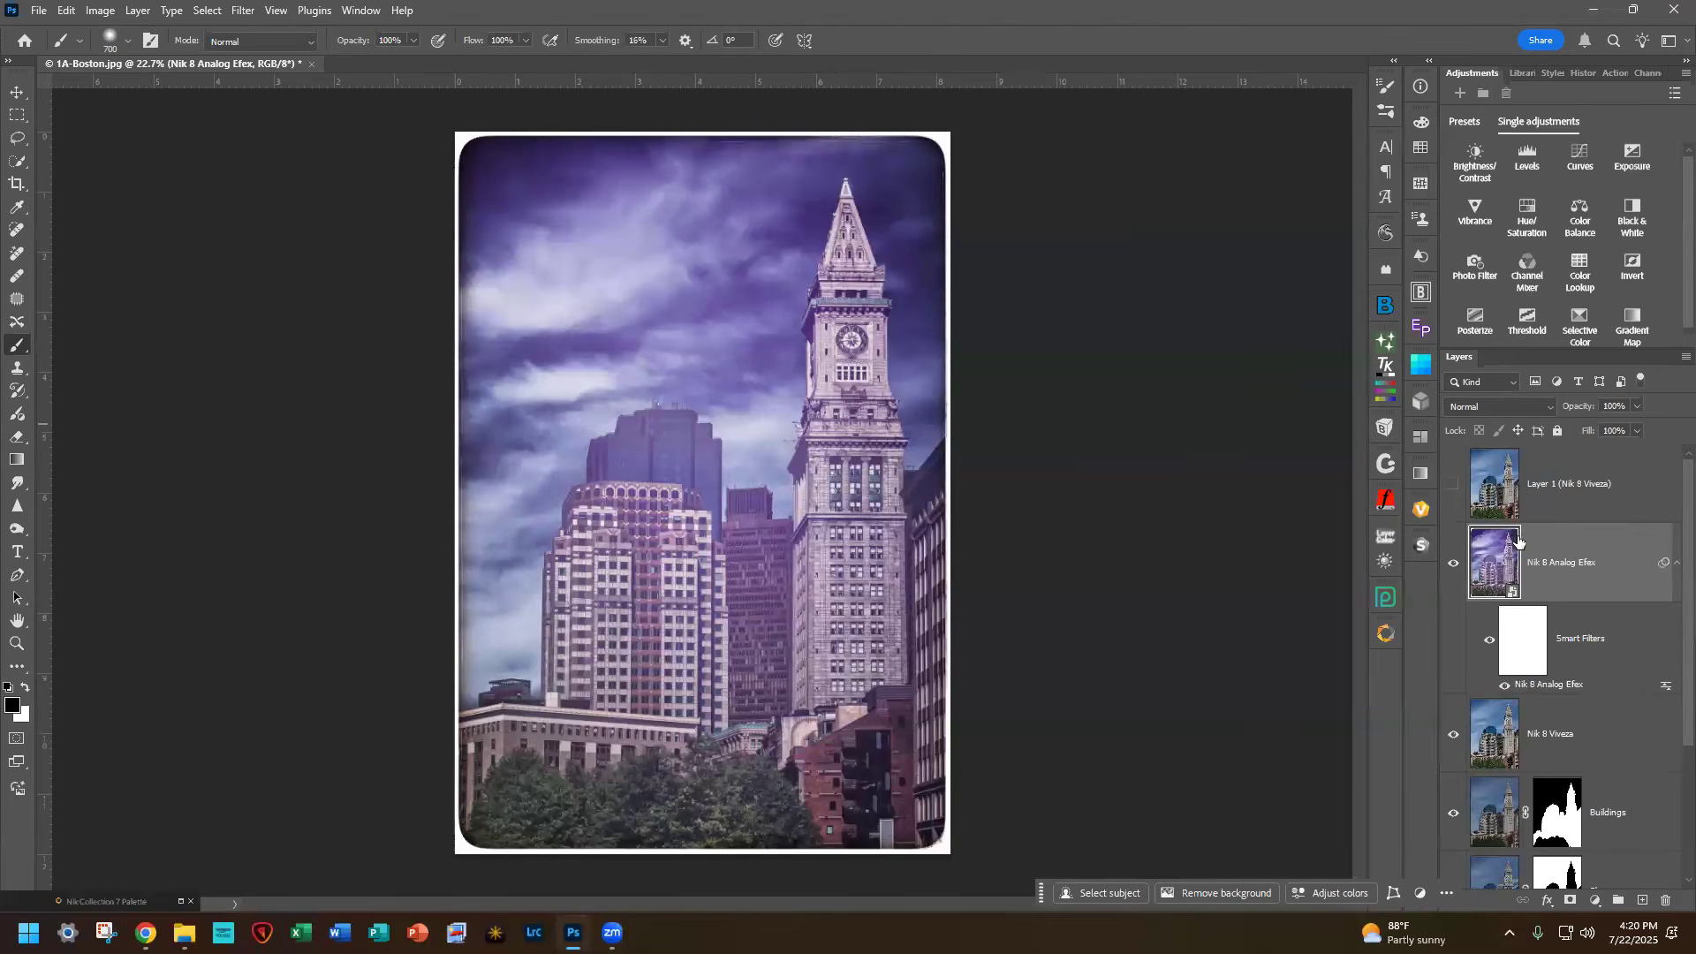
Step: Show the hidden Layer 1 (Nik 8 Viveza) above the Analog Efex layer
click(1453, 486)
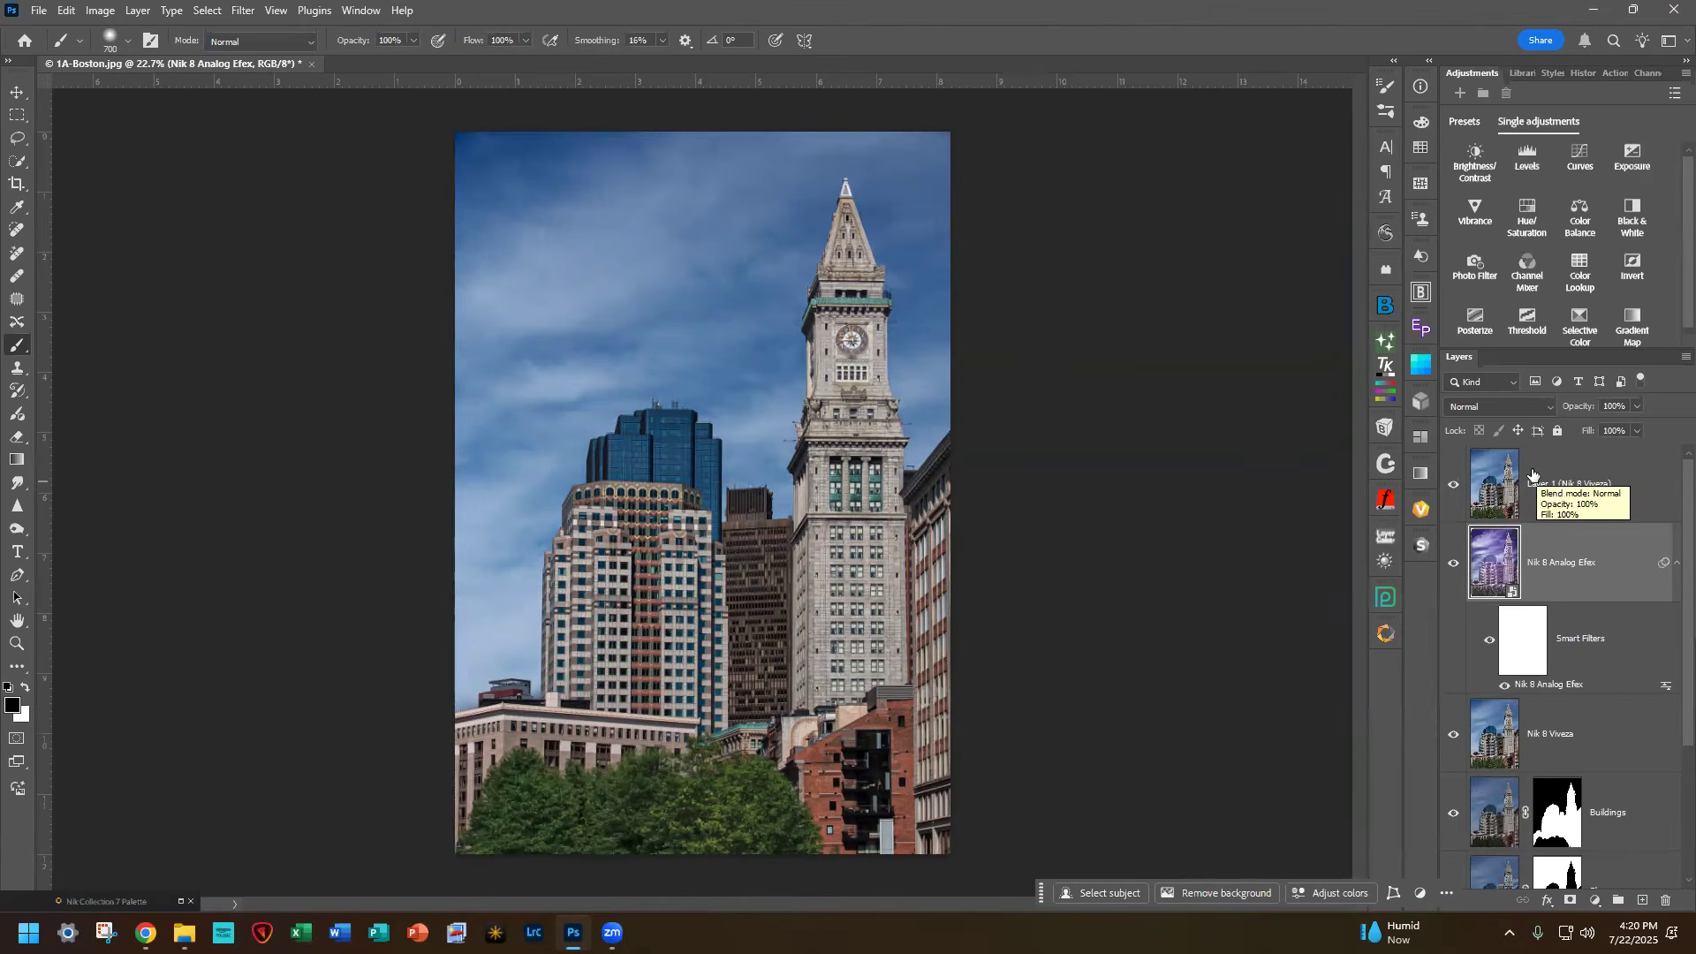
Step: Compare Layer 1 (Nik 8 Viveza) with the Nik 8 Analog Efex layer by toggling their visibility, and review the masked layers beneath
click(1453, 488)
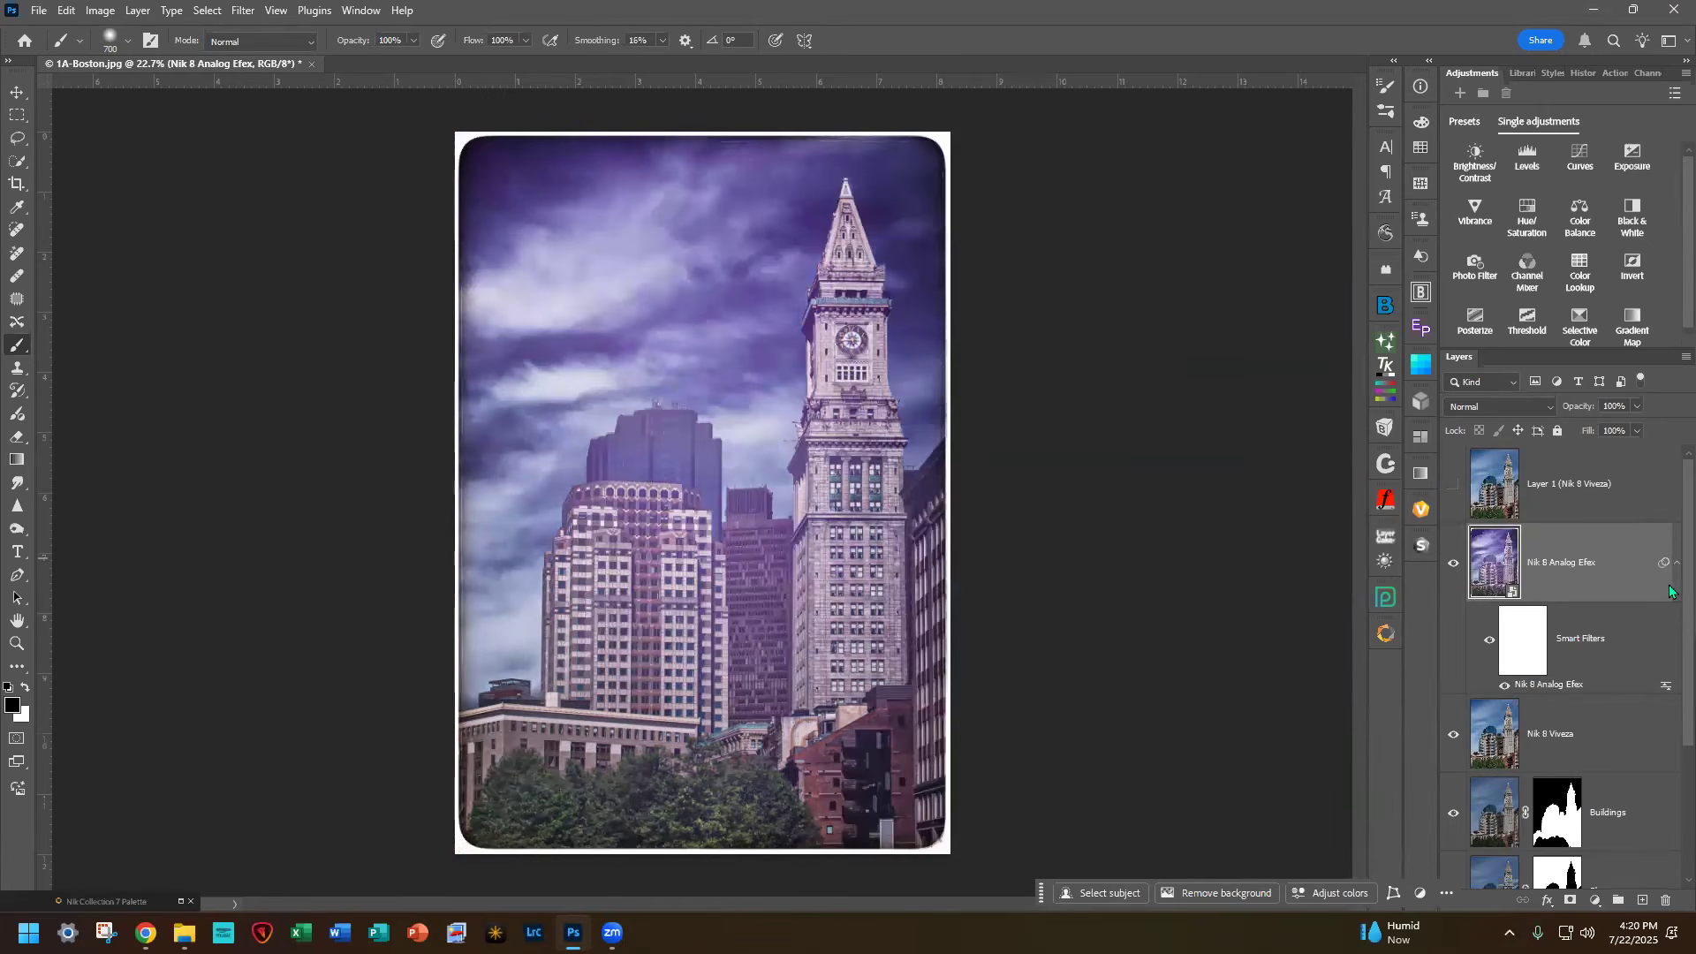
click(1451, 568)
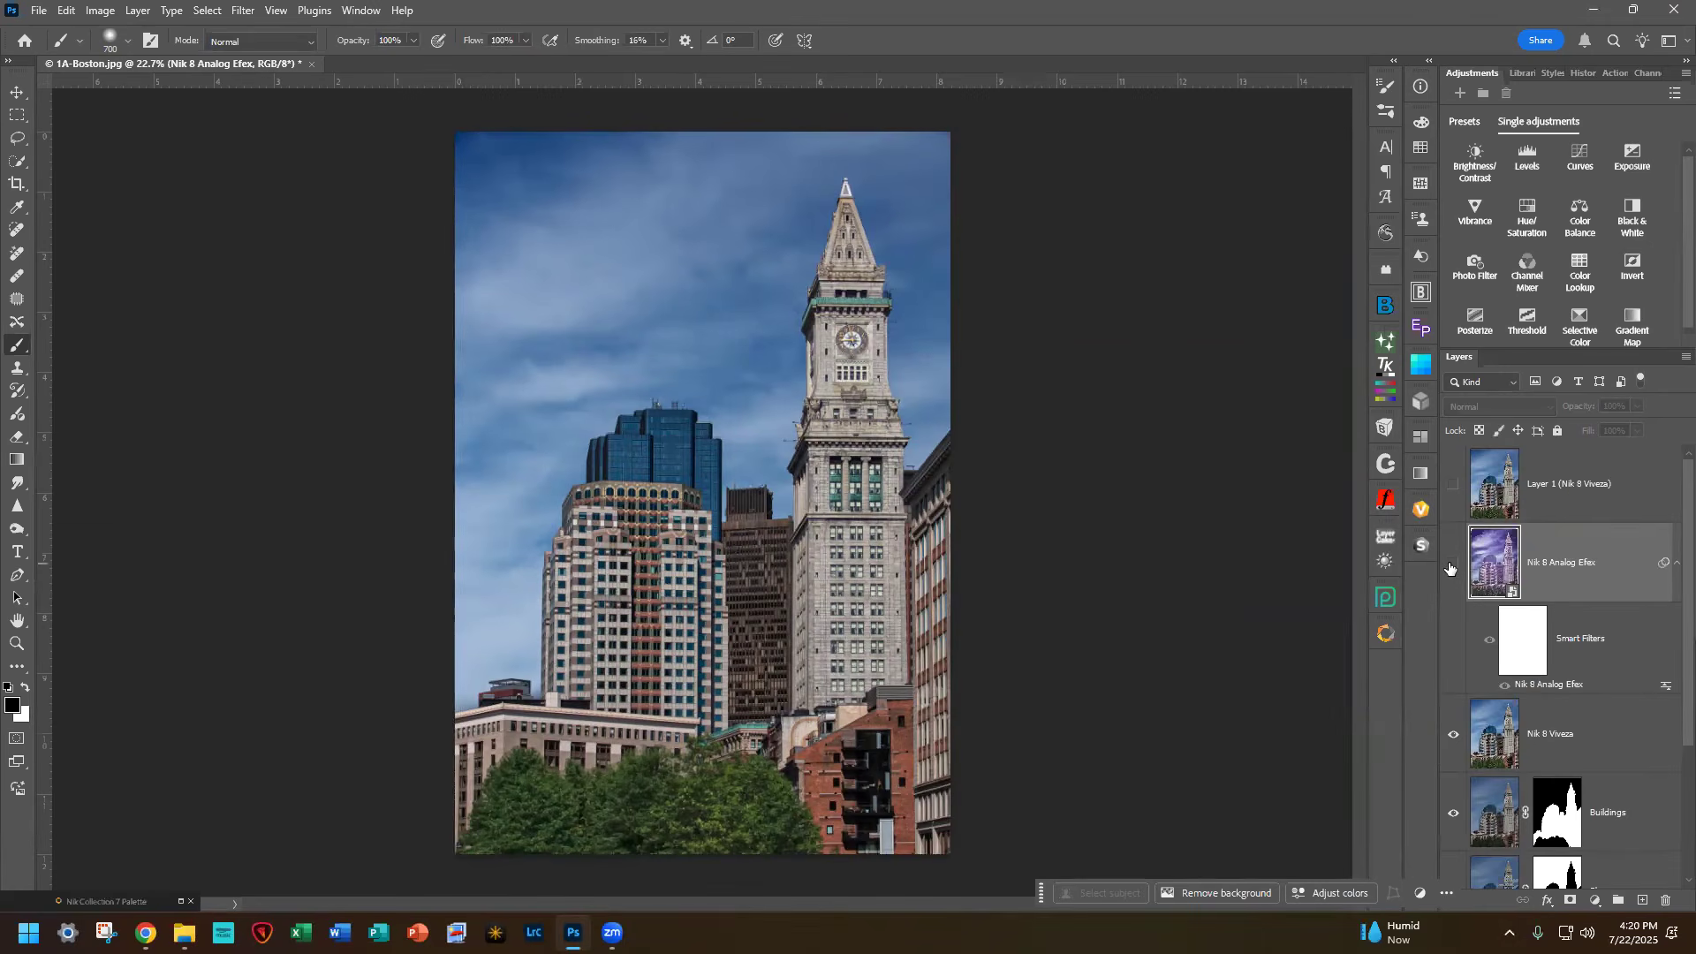
click(1452, 484)
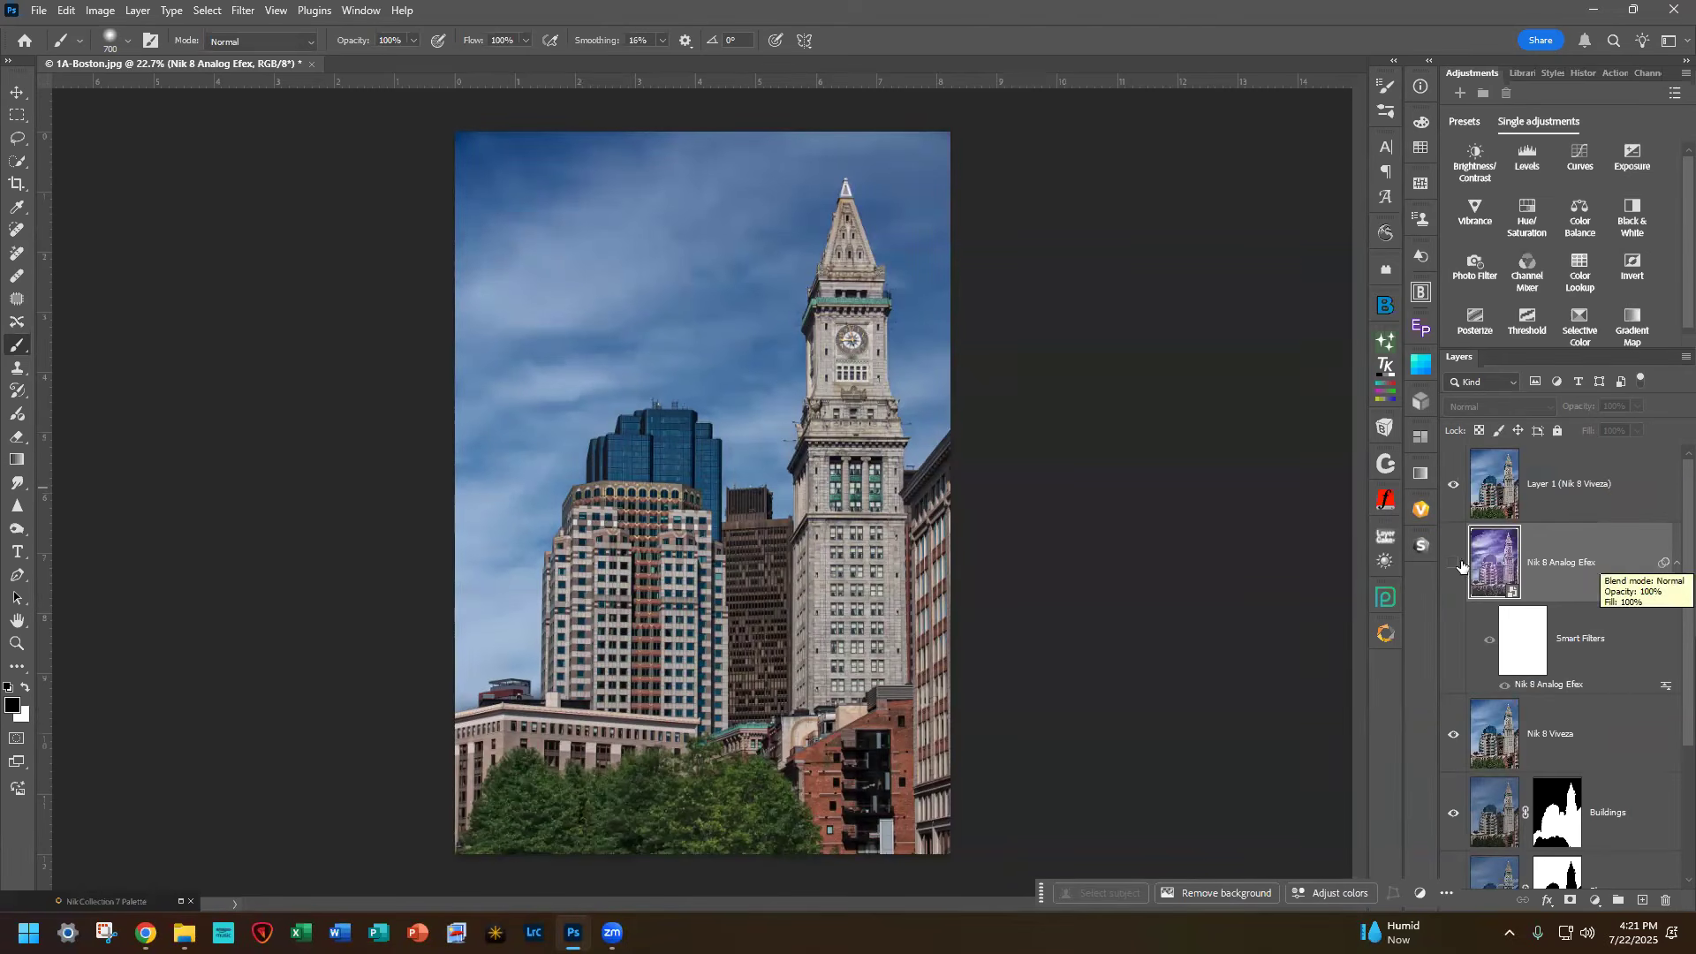
click(1452, 486)
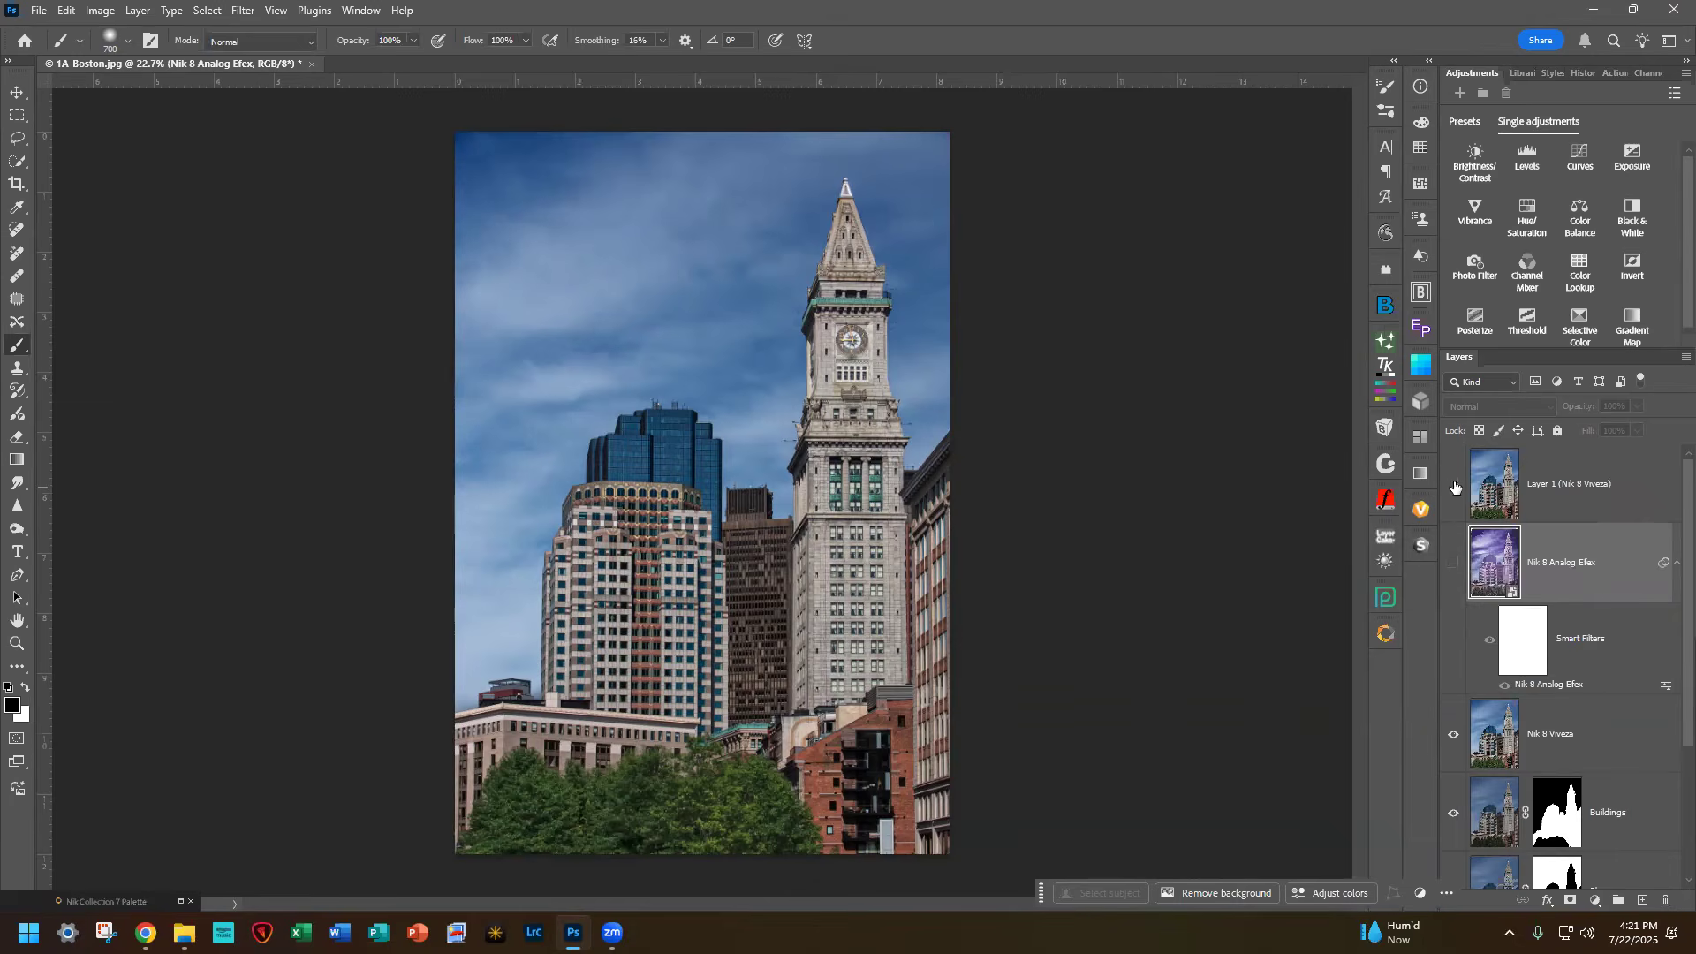
click(1452, 558)
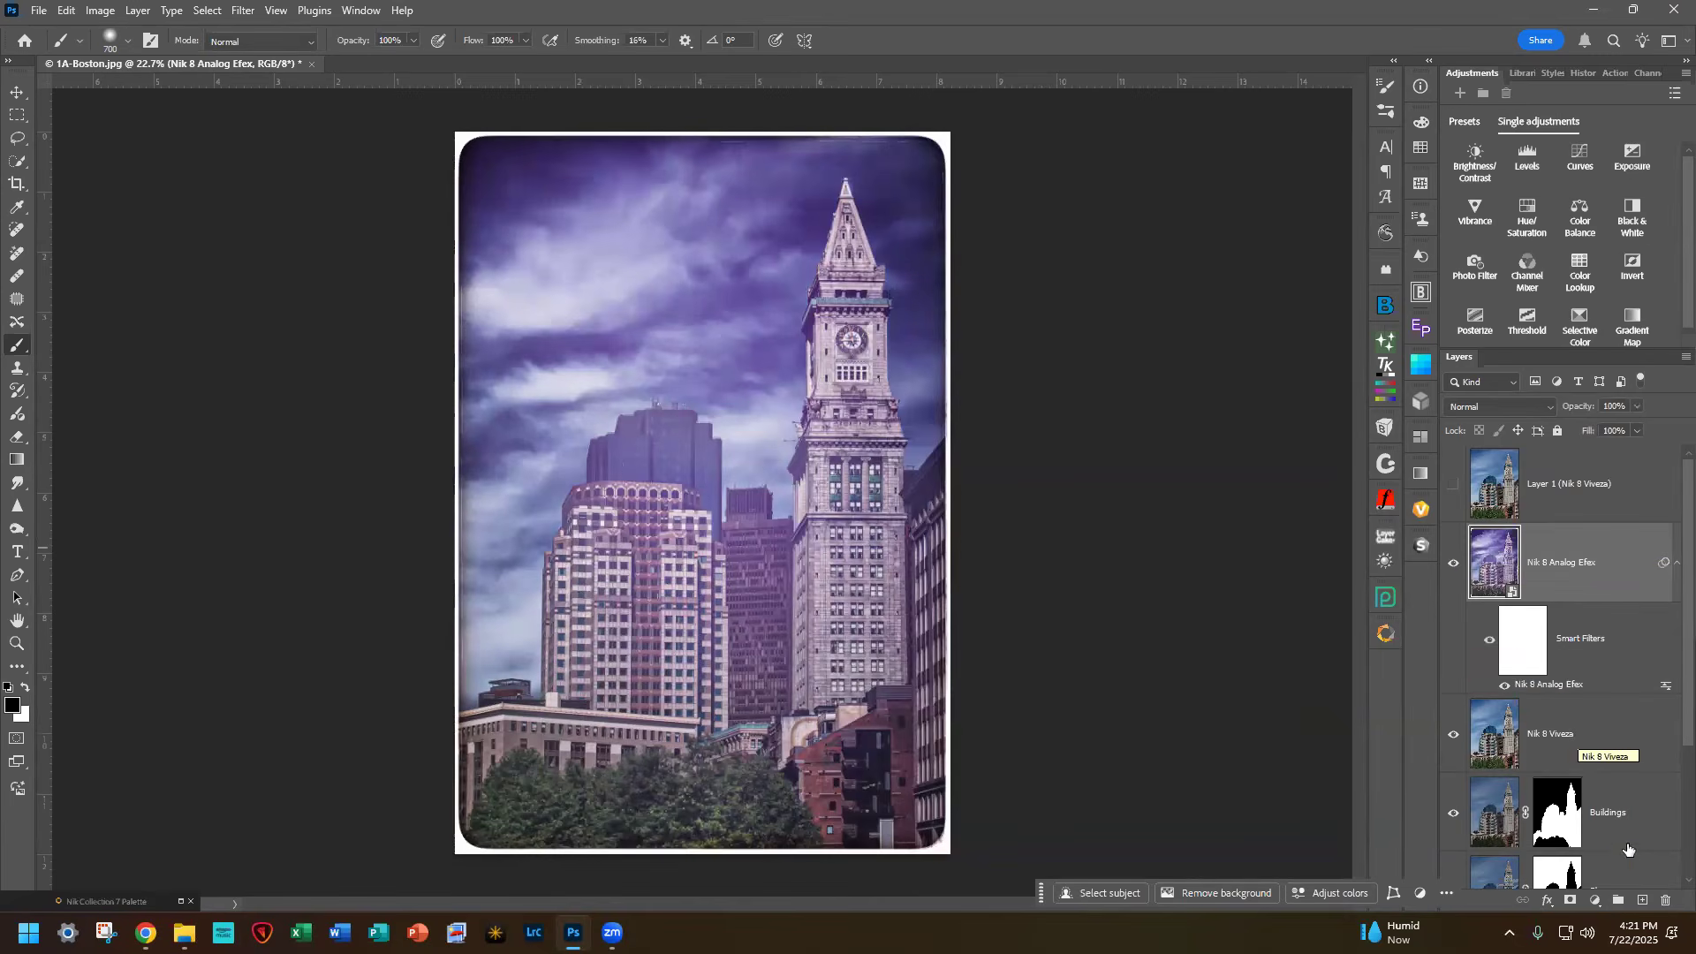
scroll(1565, 764, down, 3)
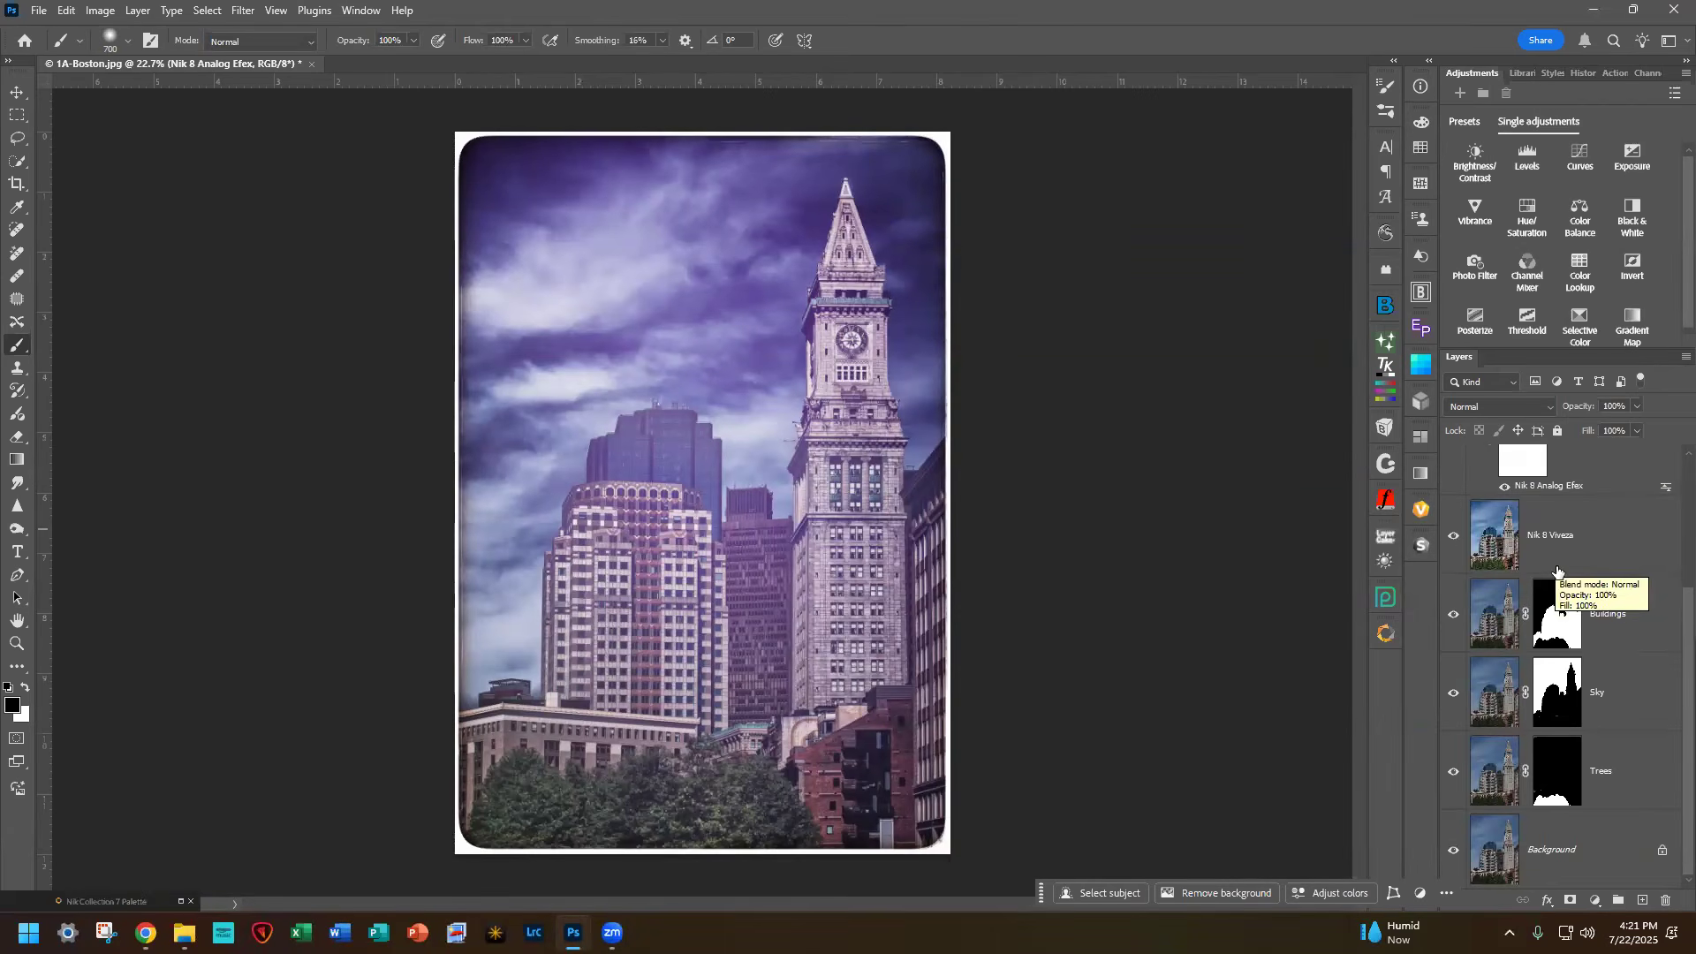
scroll(1493, 565, up, 3)
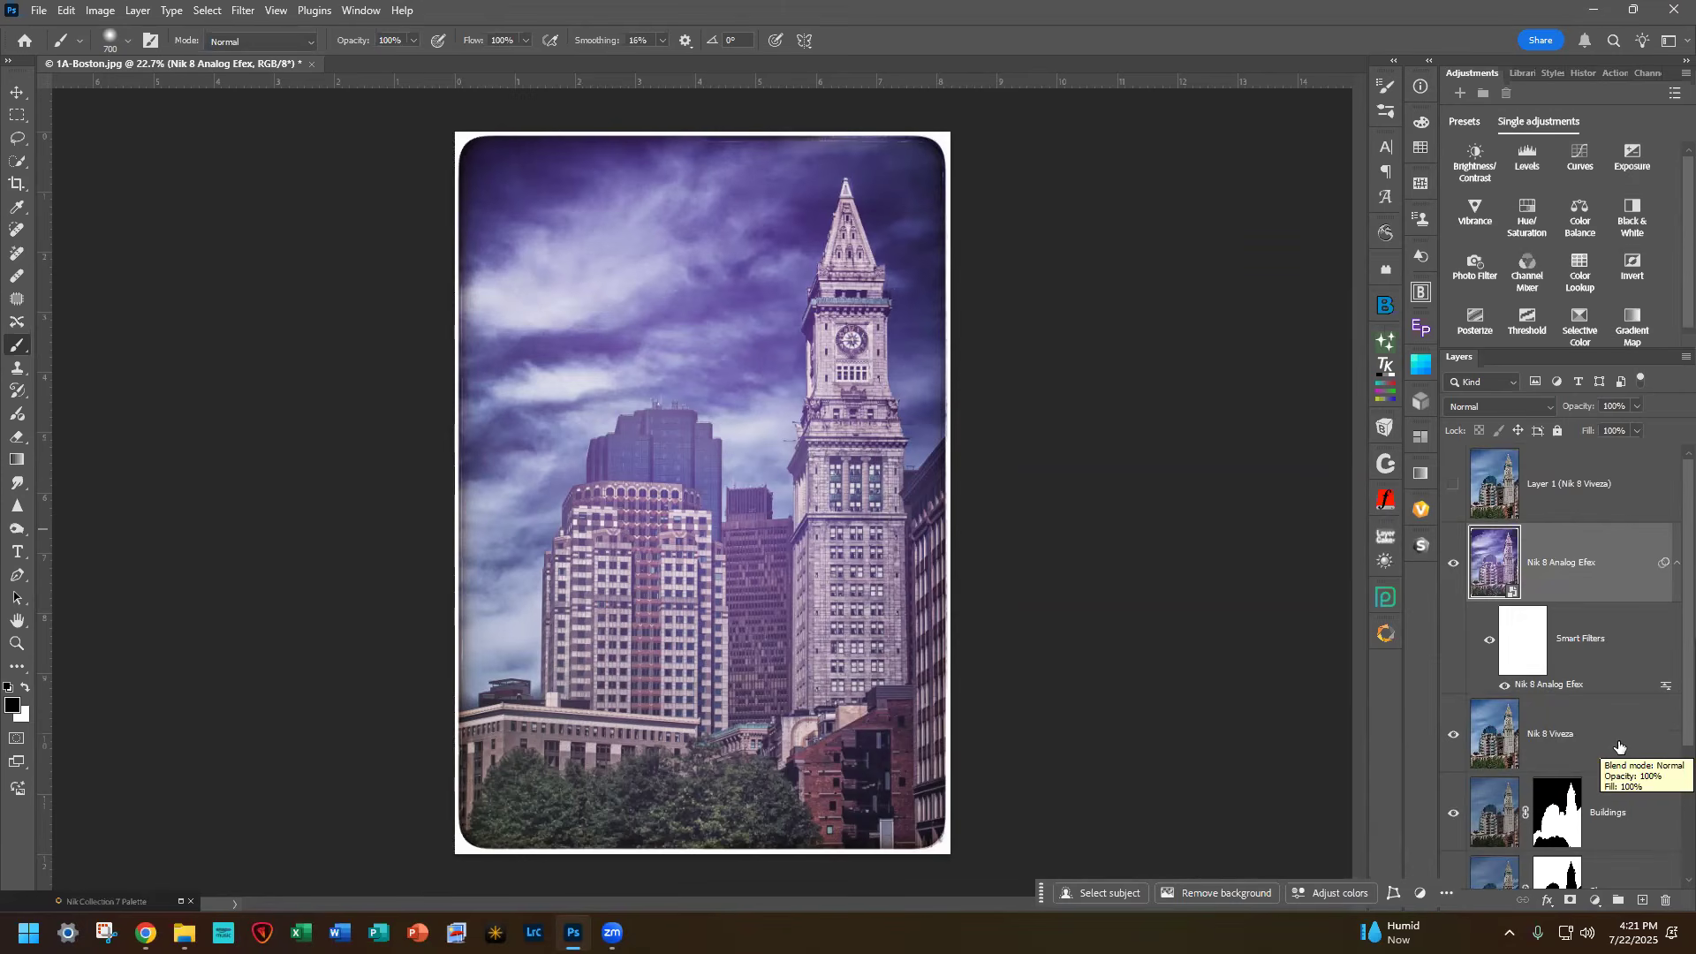
Step: Review the Nik Collection 8 preferences for layer opening and mask transfer, and select the Nik 8 Viveza layer
click(1386, 634)
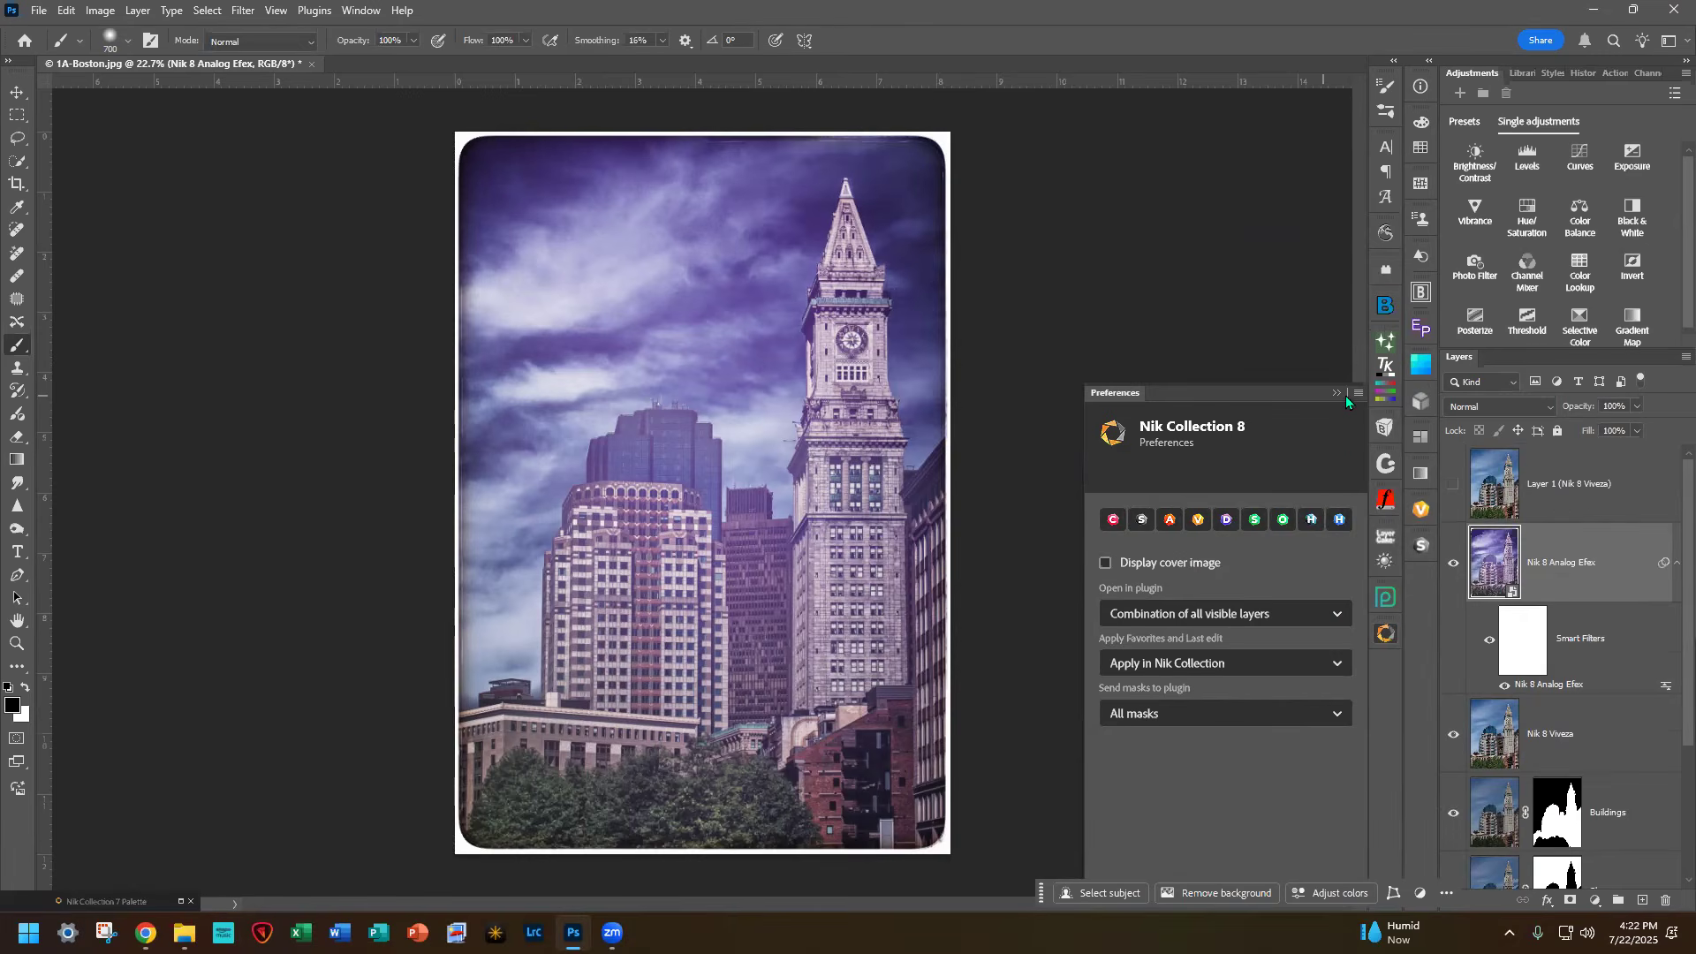
scroll(1614, 617, down, 2)
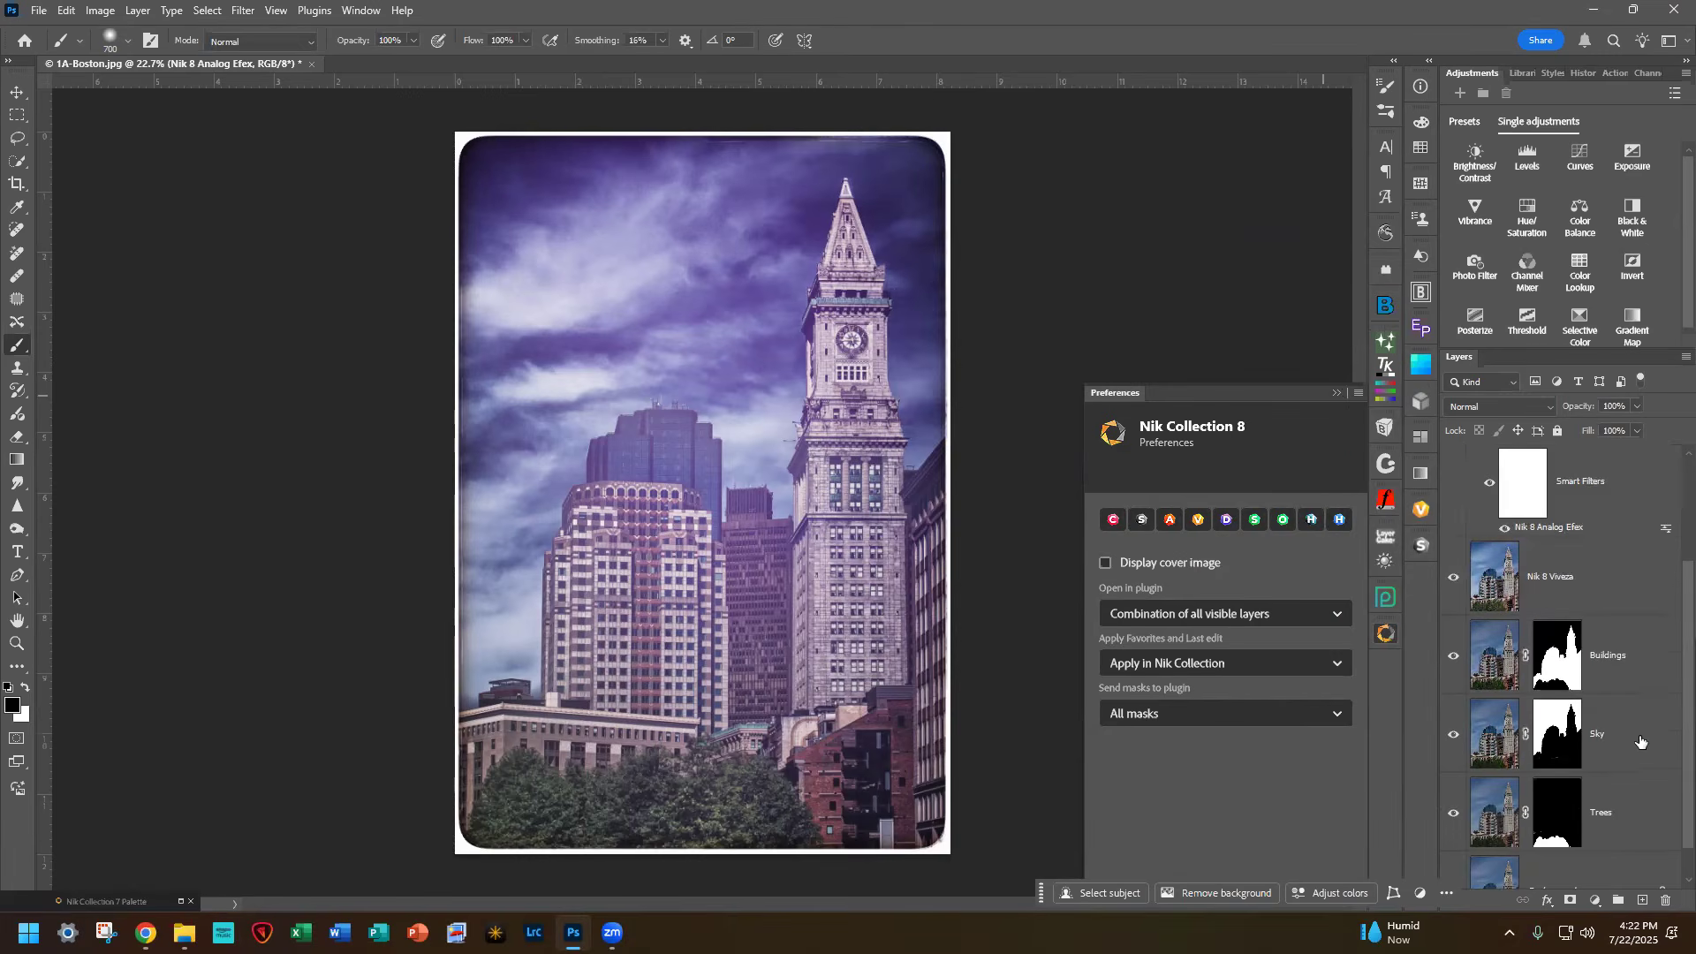
click(1619, 589)
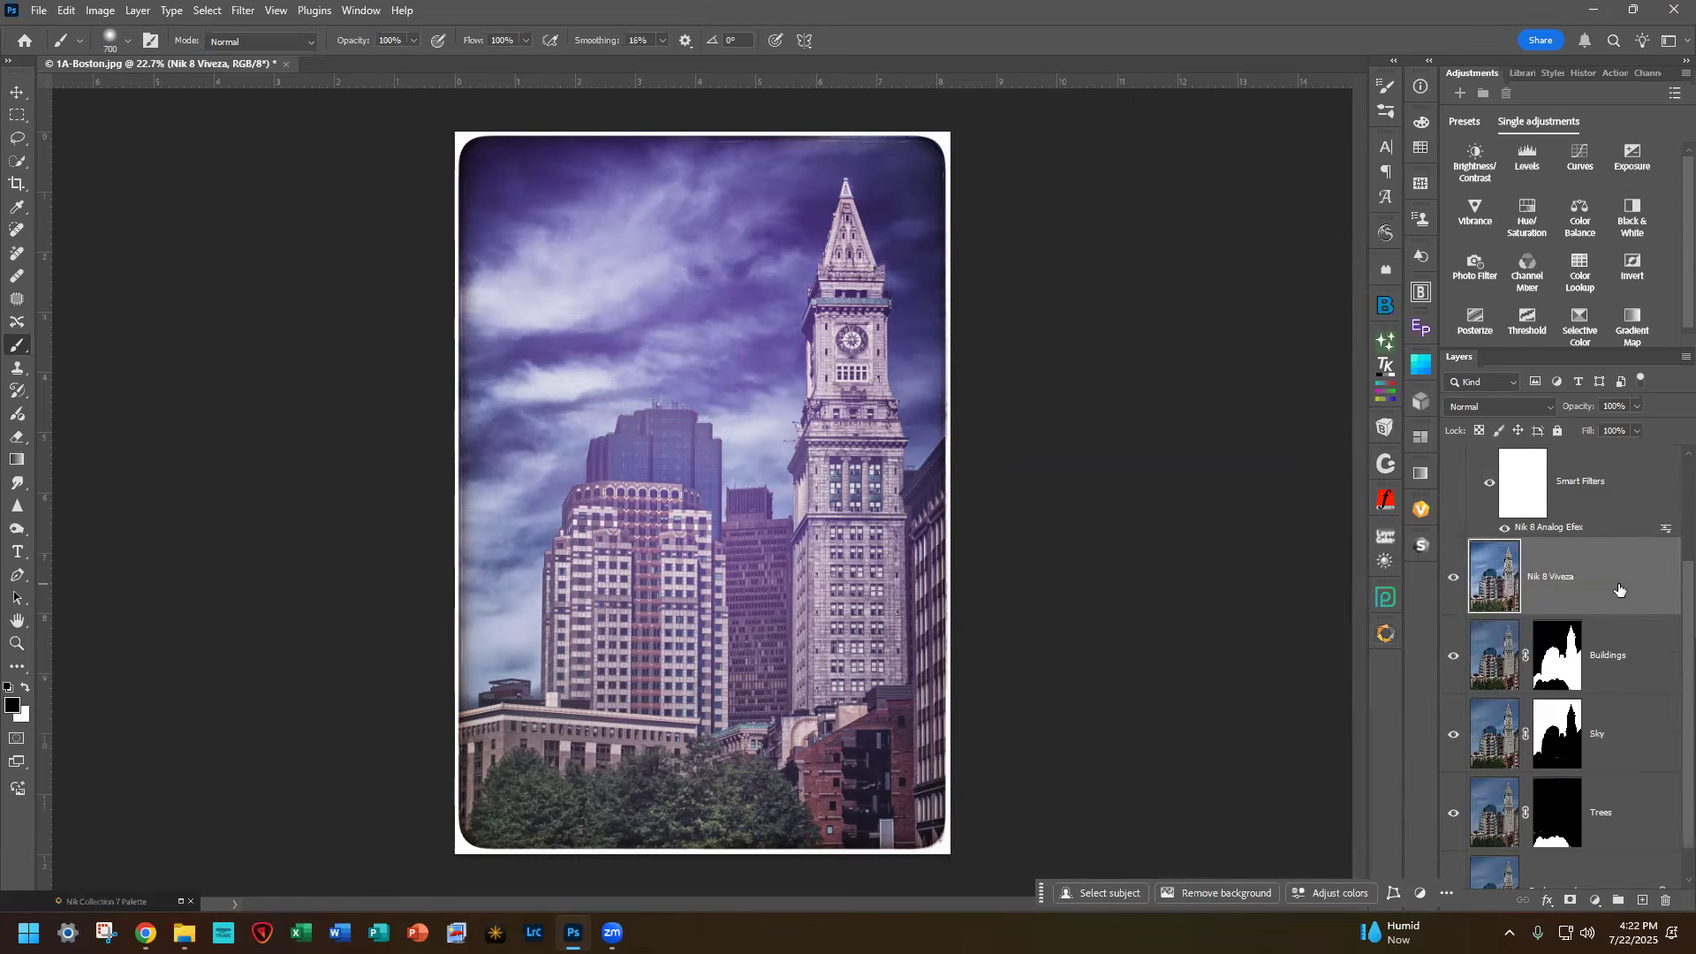
scroll(1591, 716, up, 2)
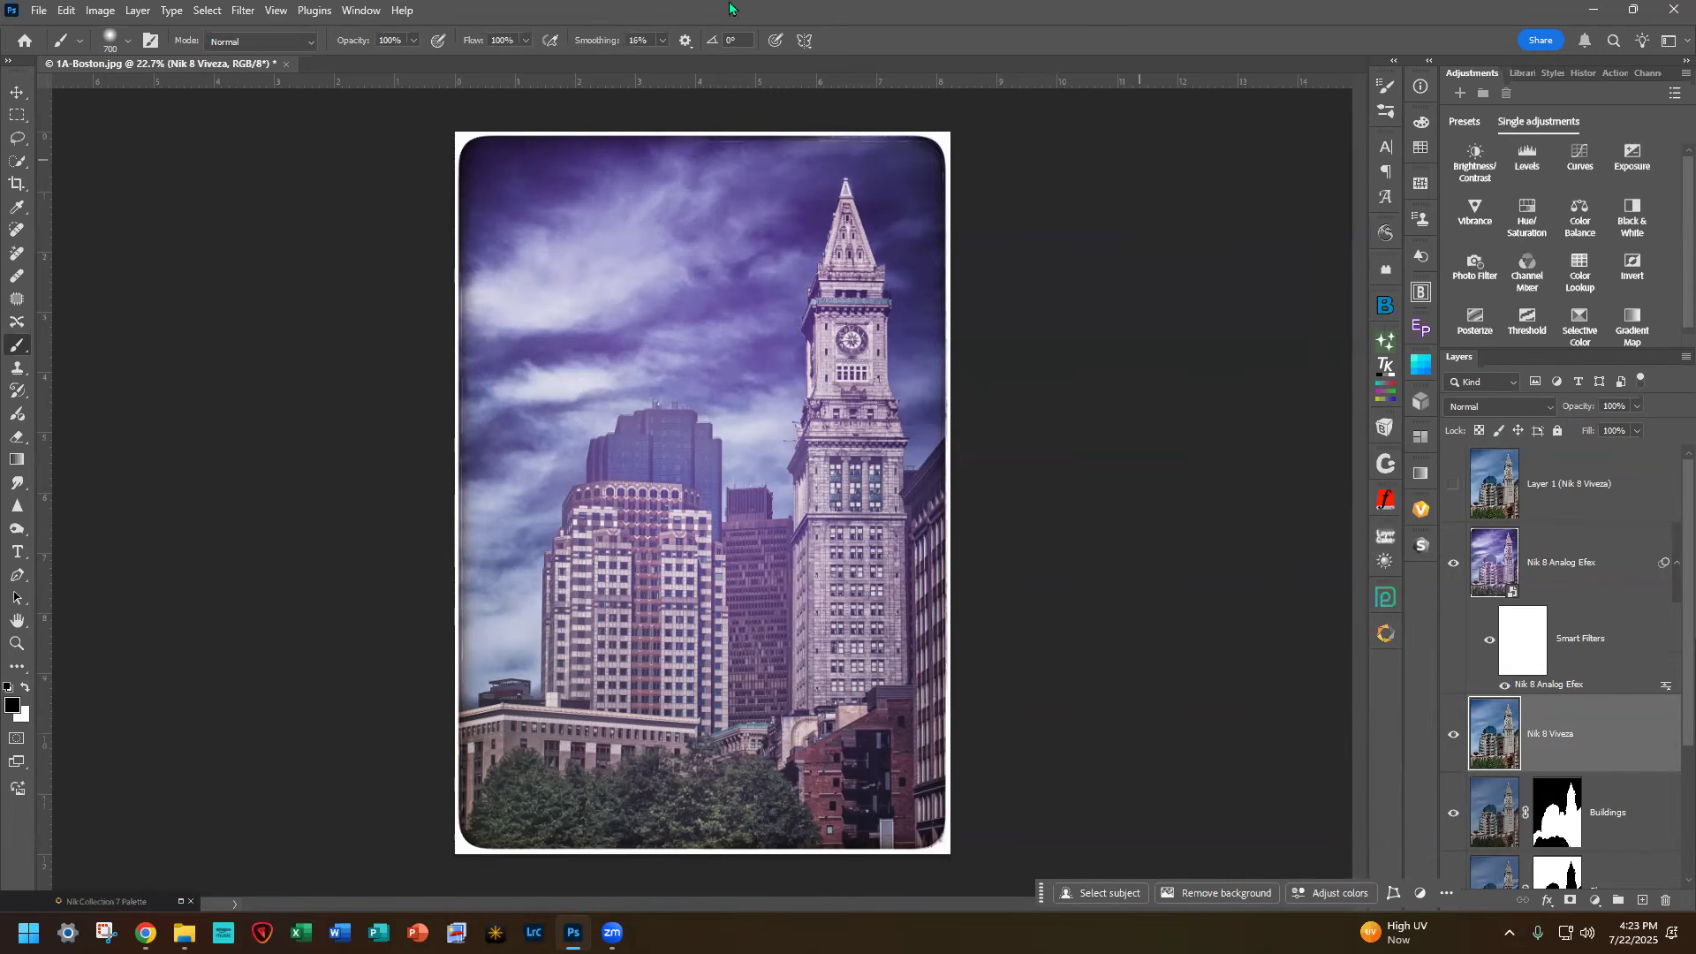
Step: Close 1A-Boston.jpg without saving and open the 2A-ESP Barber Chair.jpg photo in Nik 8 Viveza
click(287, 63)
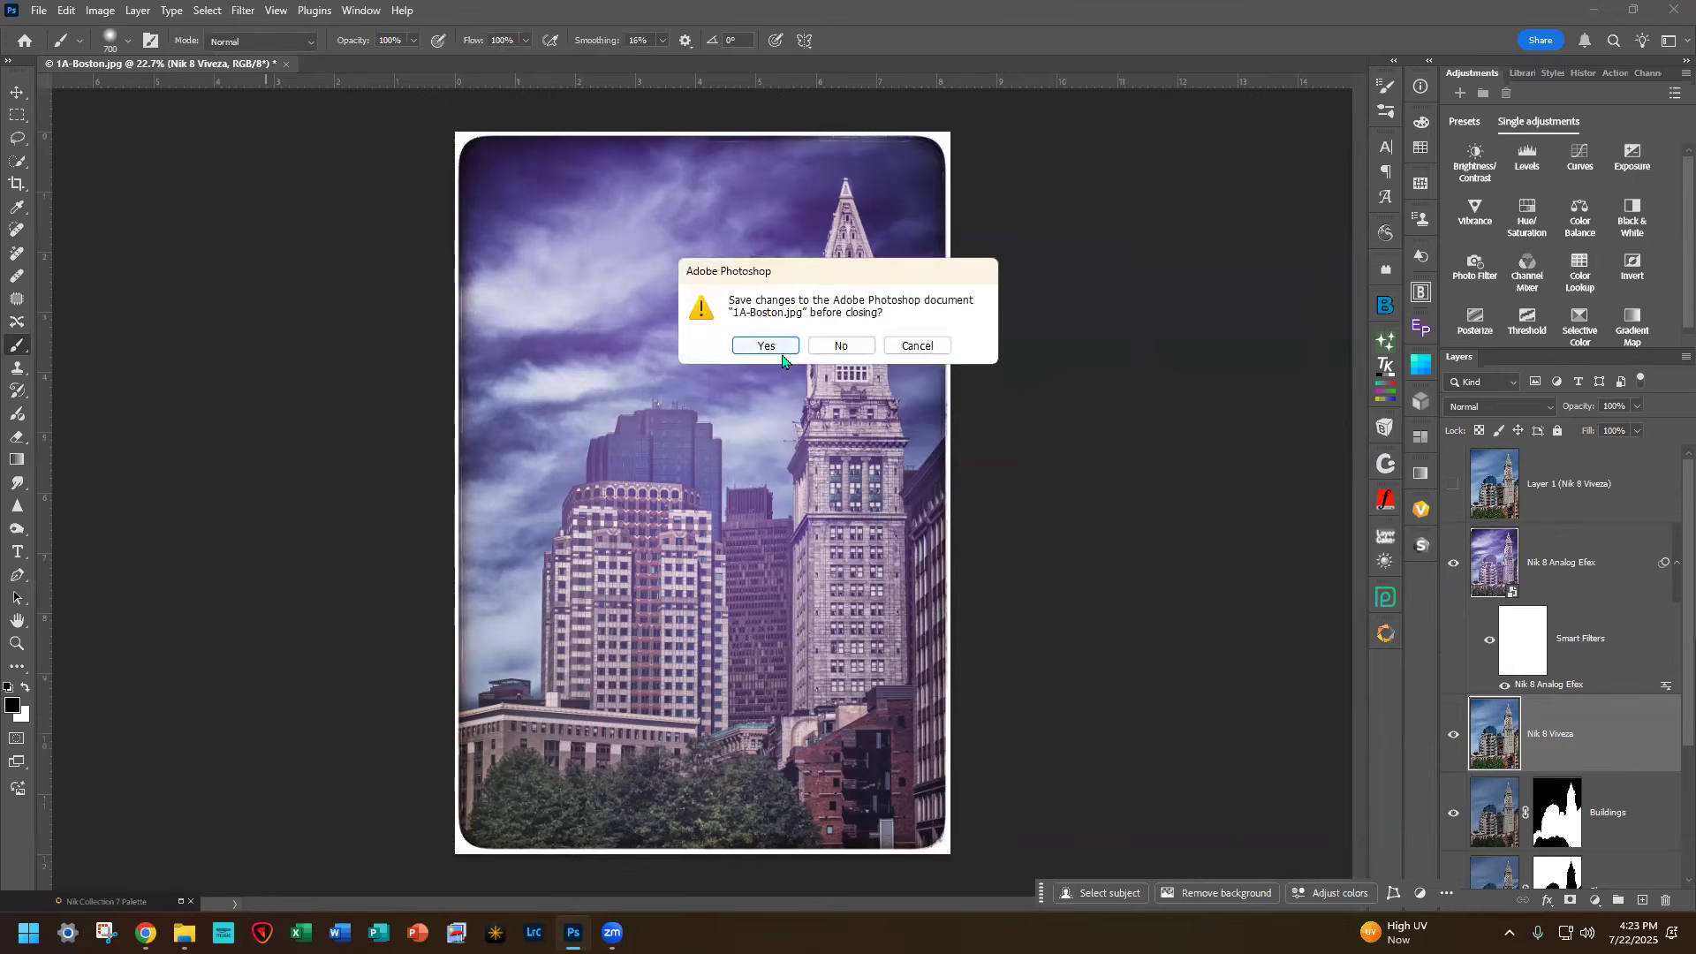
click(839, 345)
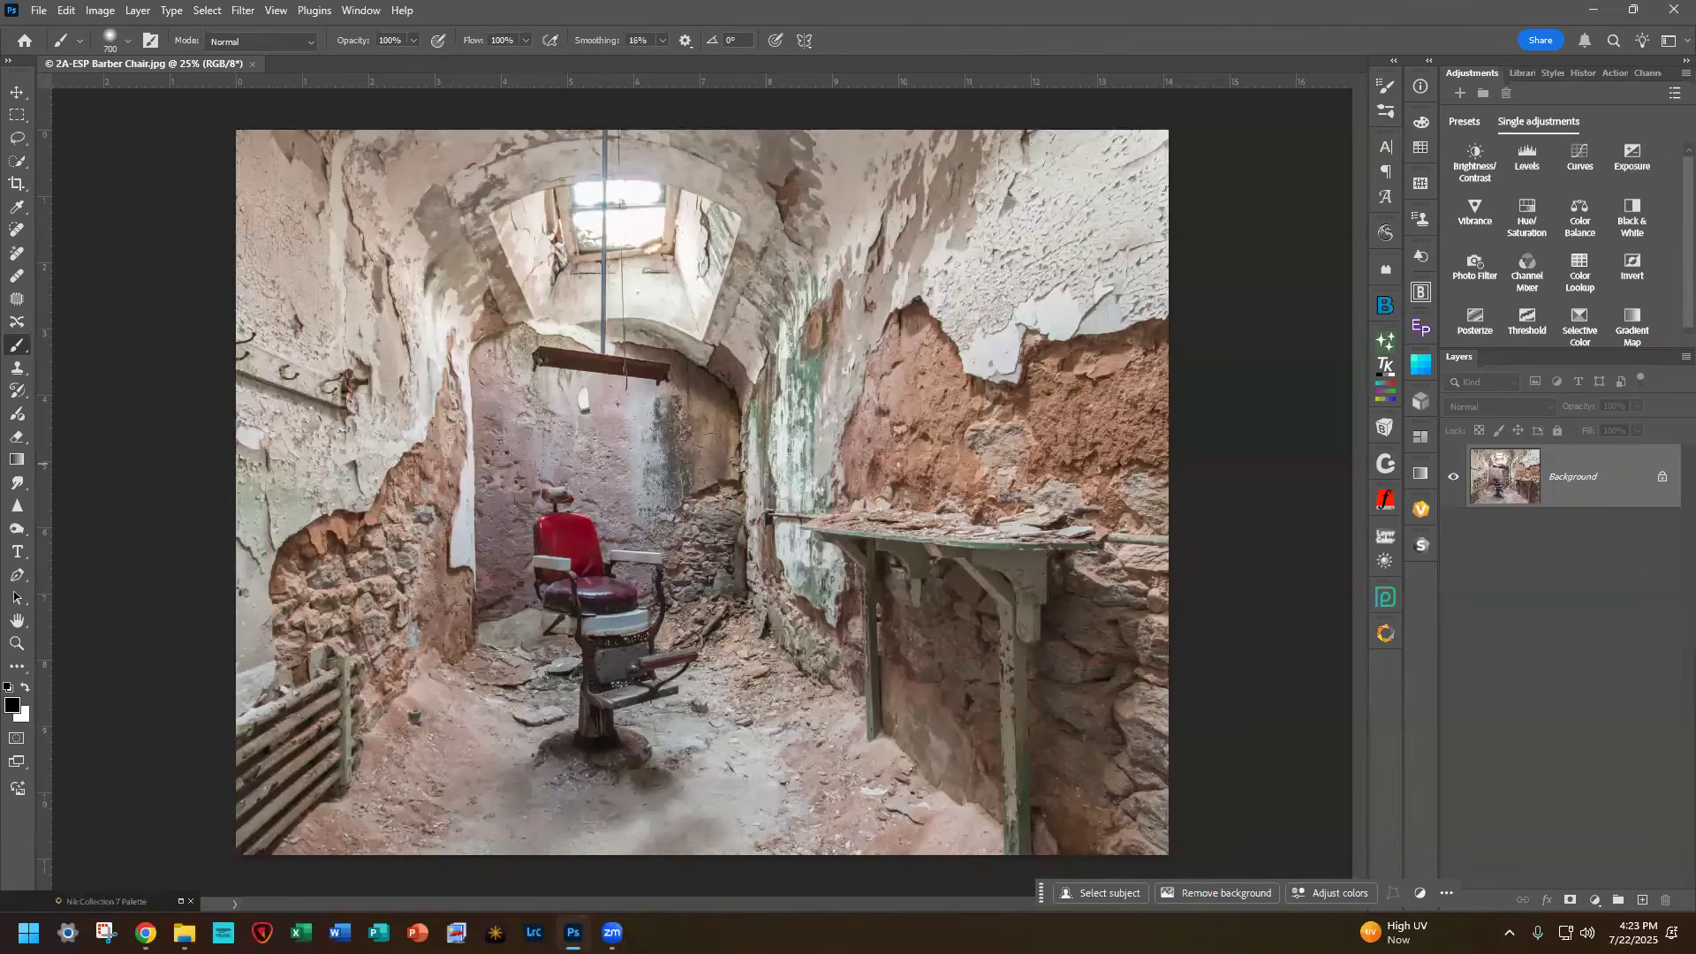
click(1387, 634)
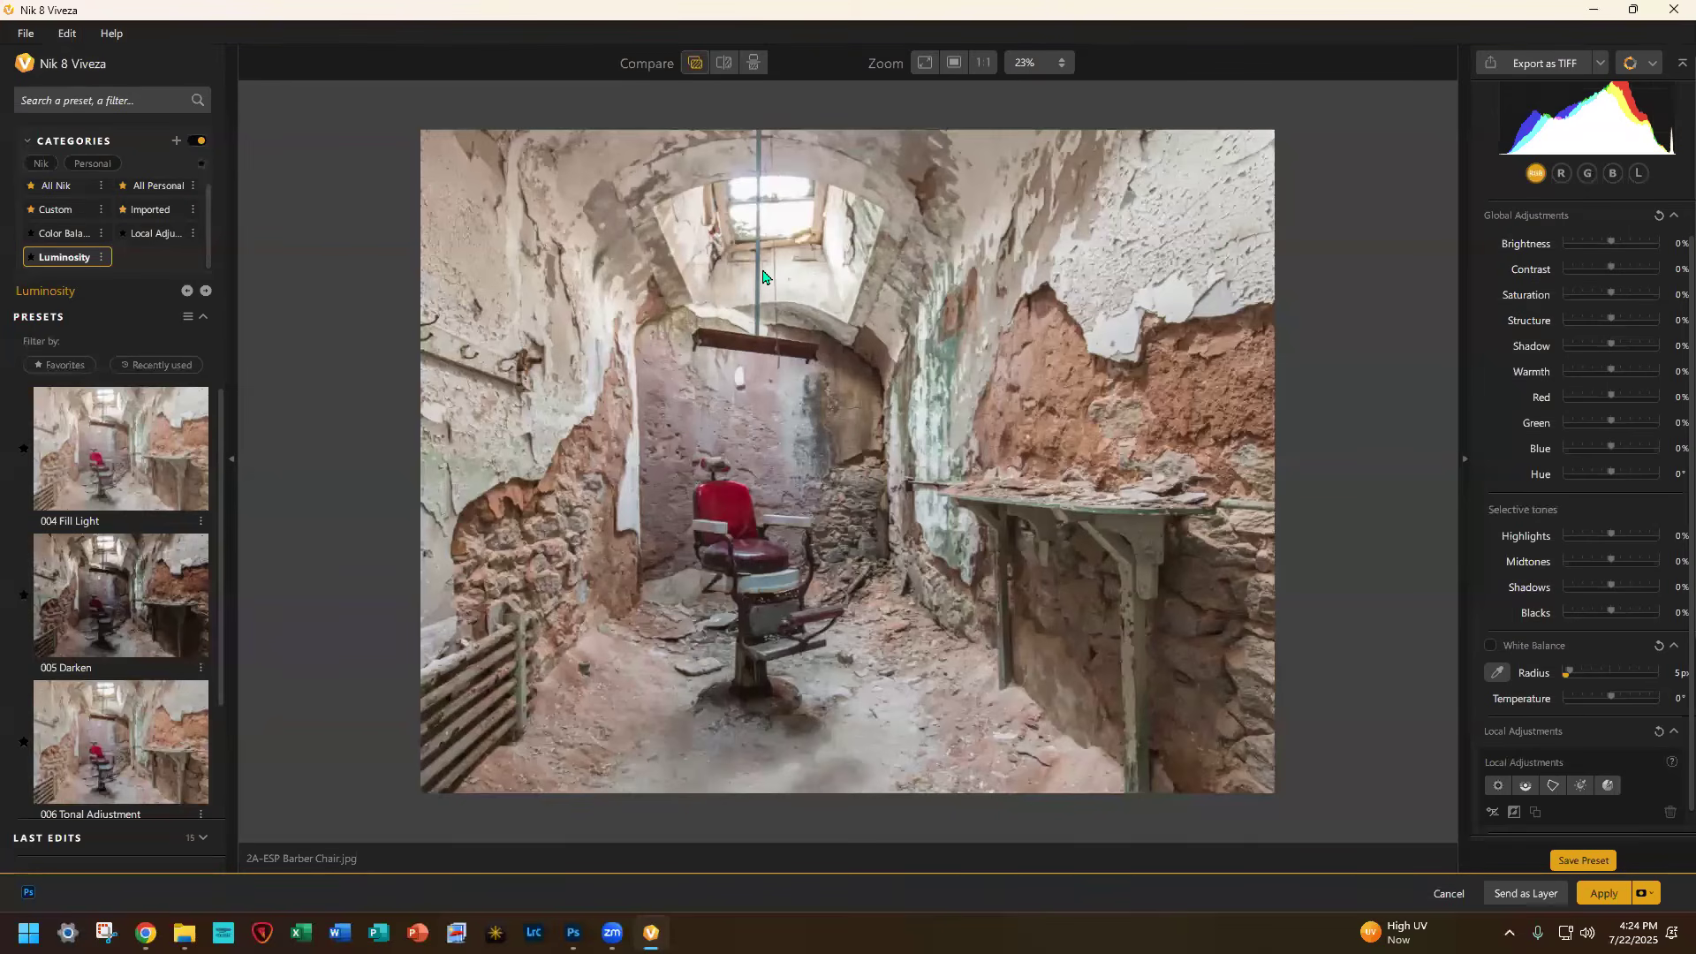
Step: Apply the 005 Darken luminosity preset and set global Highlights to -42%, Midtones to -18% and Shadows to 16%
click(113, 586)
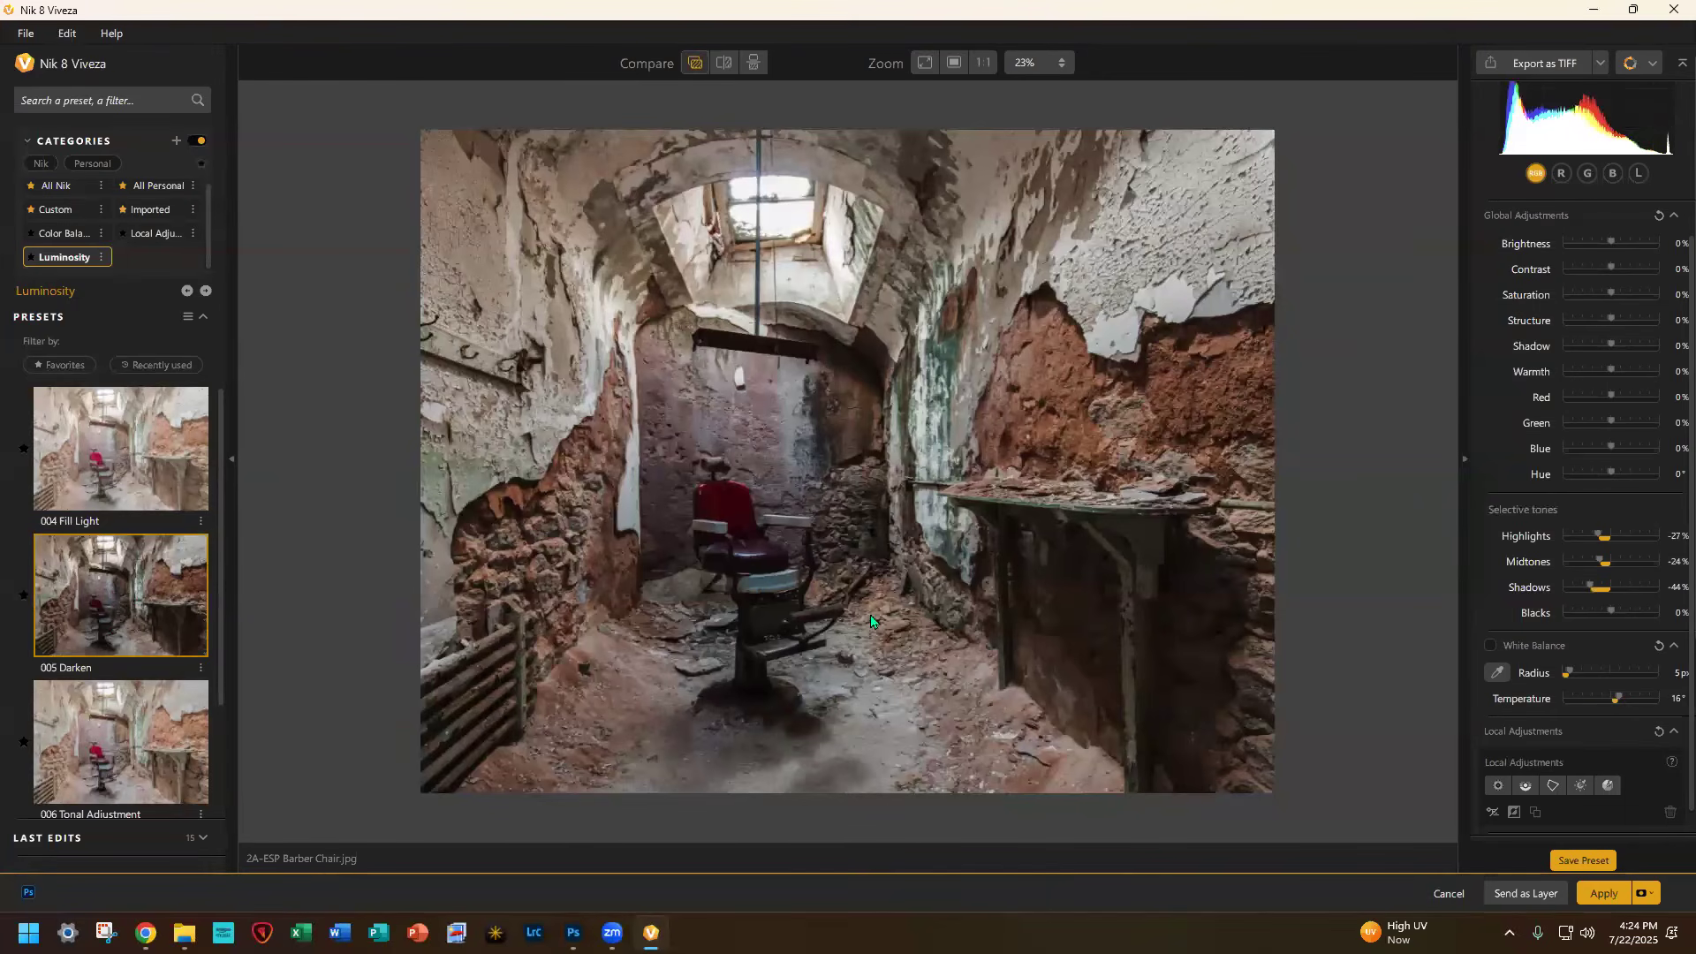
scroll(1583, 500, down, 1)
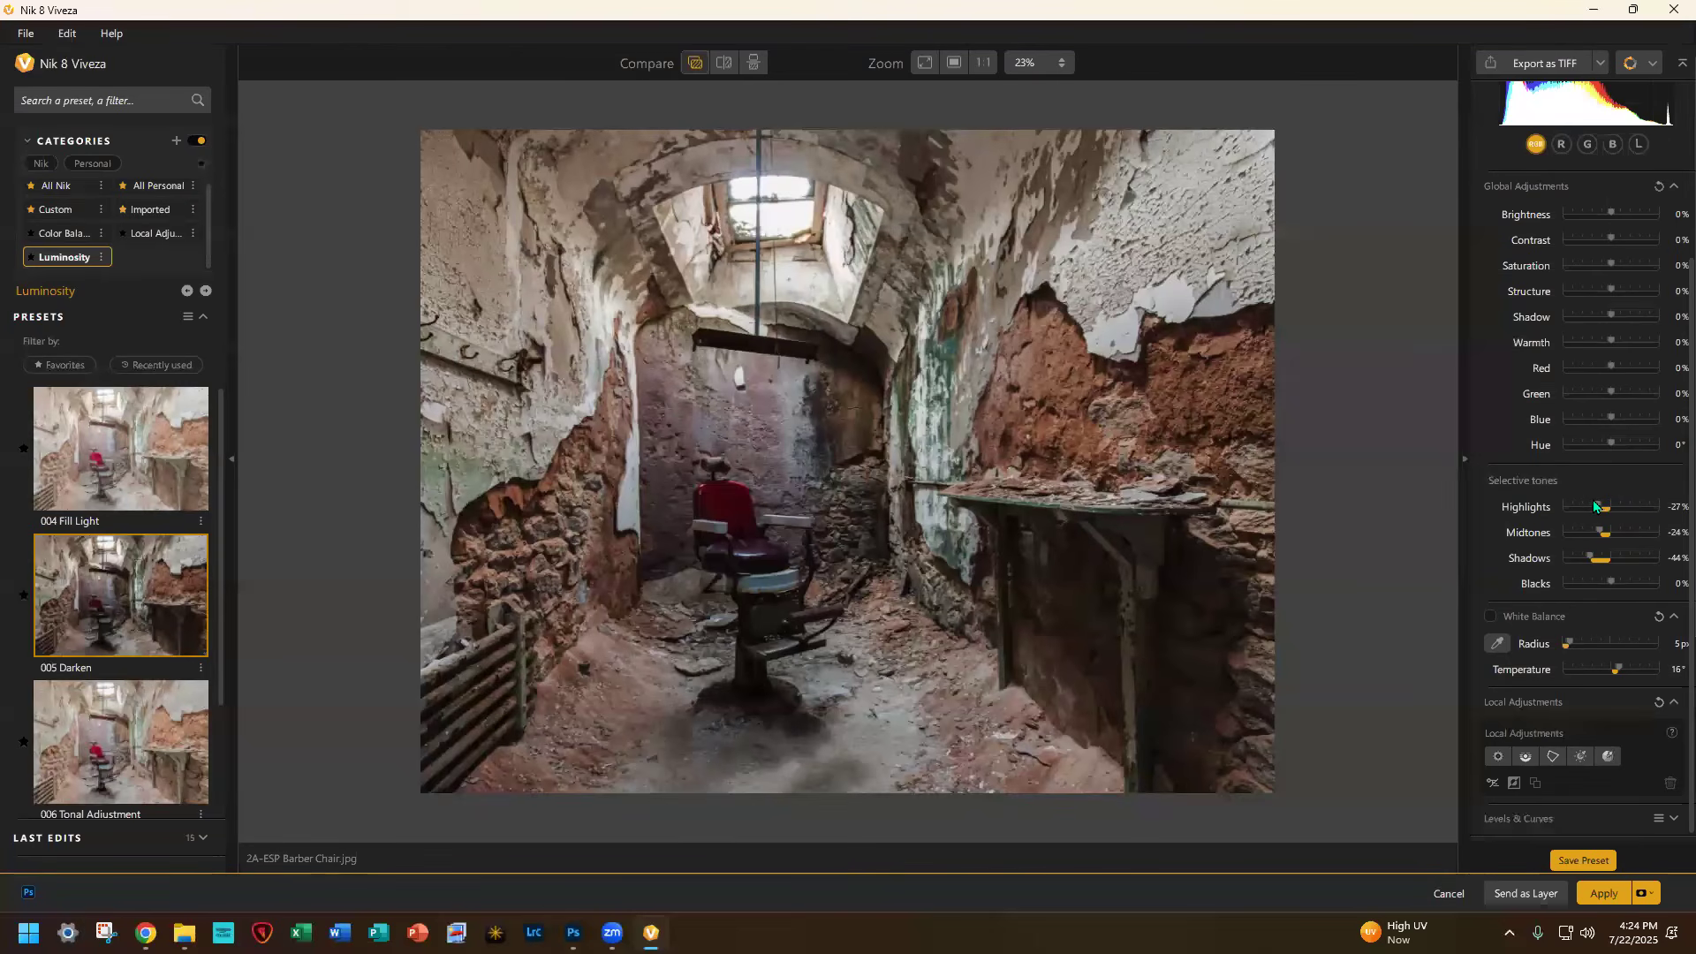
drag(1595, 506, 1594, 506)
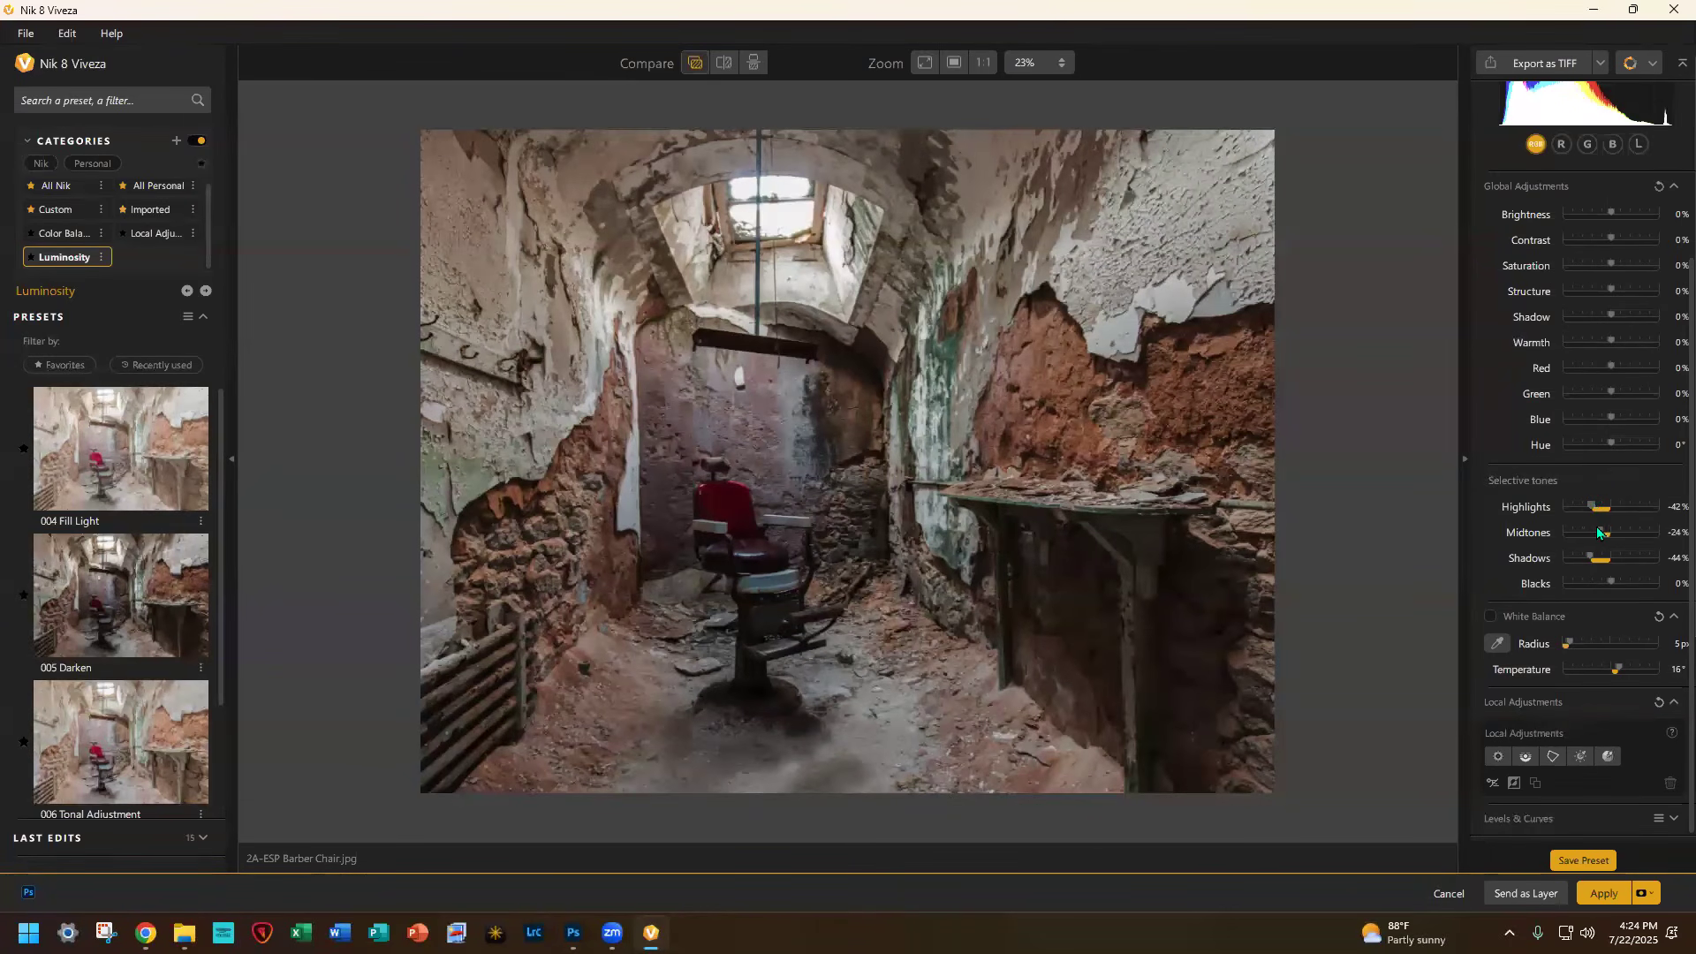
drag(1598, 528, 1603, 528)
drag(1592, 553, 1617, 555)
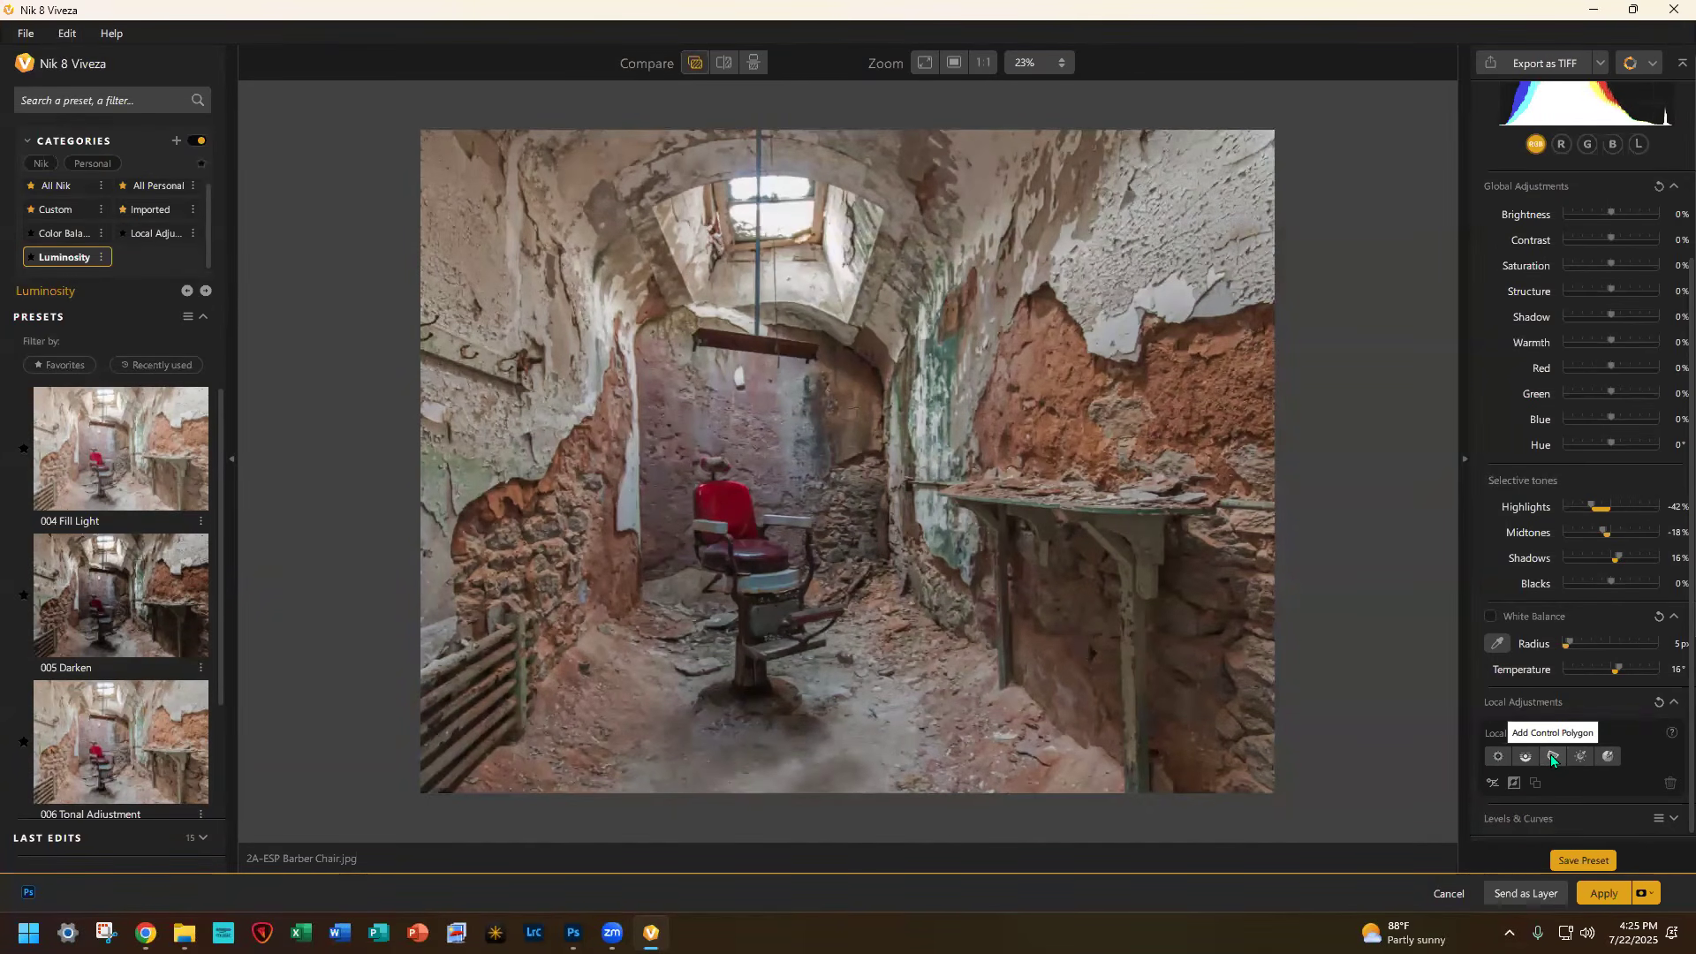
Step: Draw a four-sided control polygon as a light beam, widening from the skylight down to the floor around the barber chair
click(727, 202)
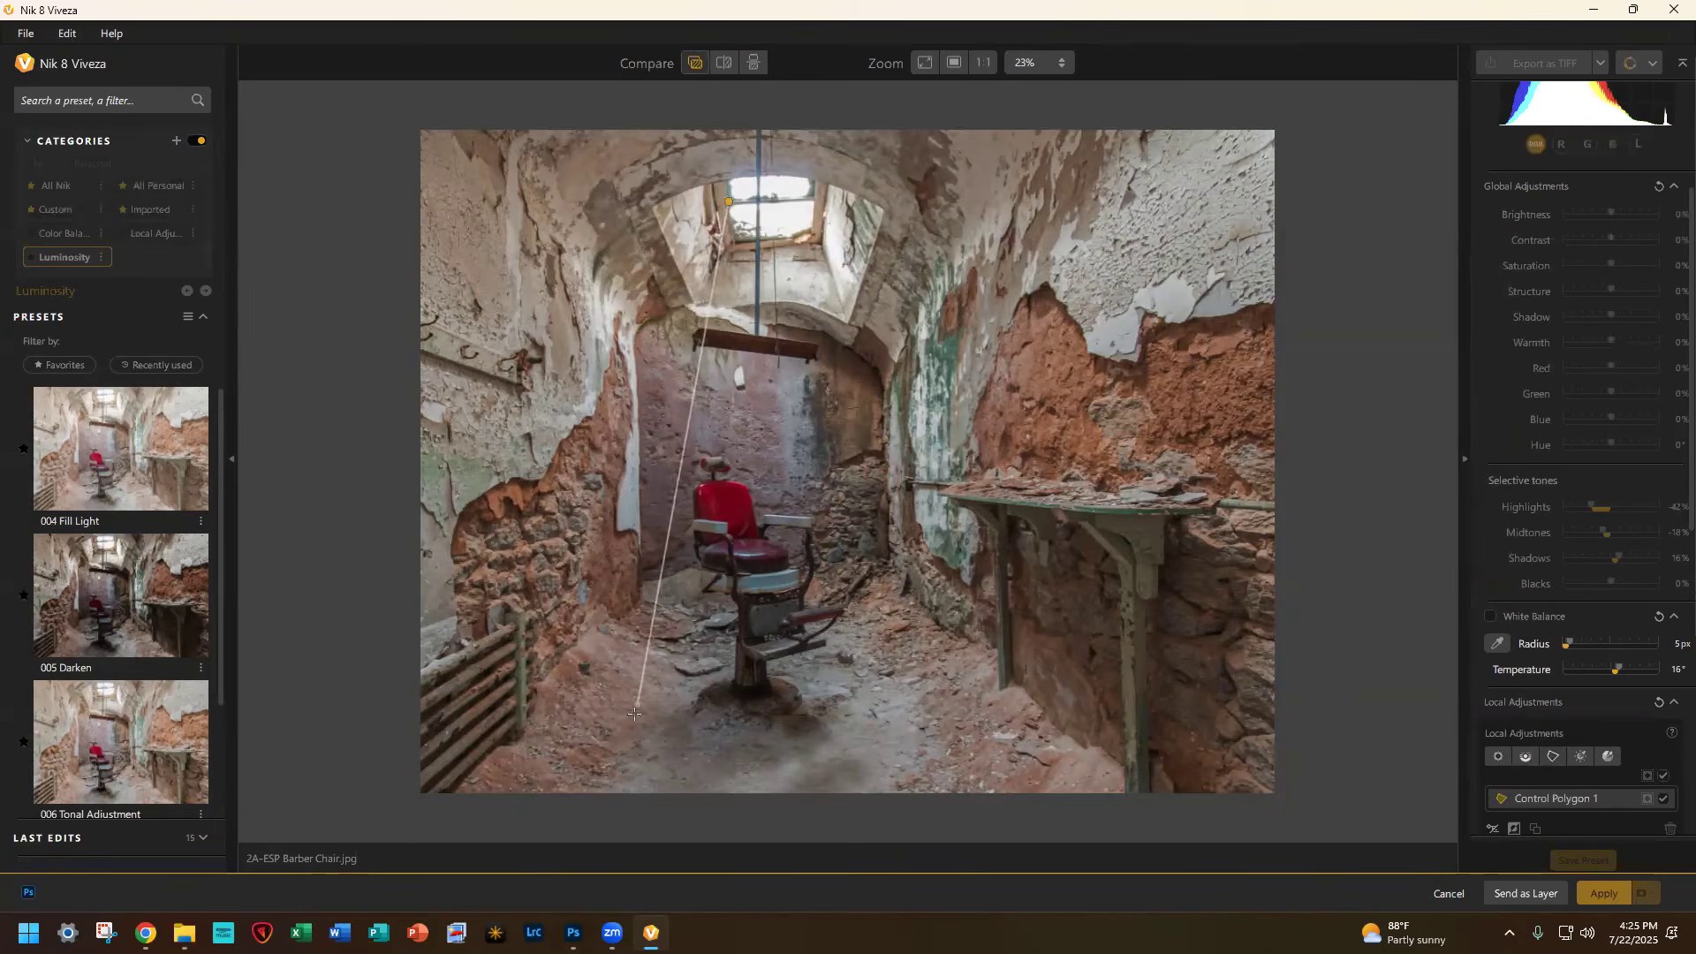
click(610, 756)
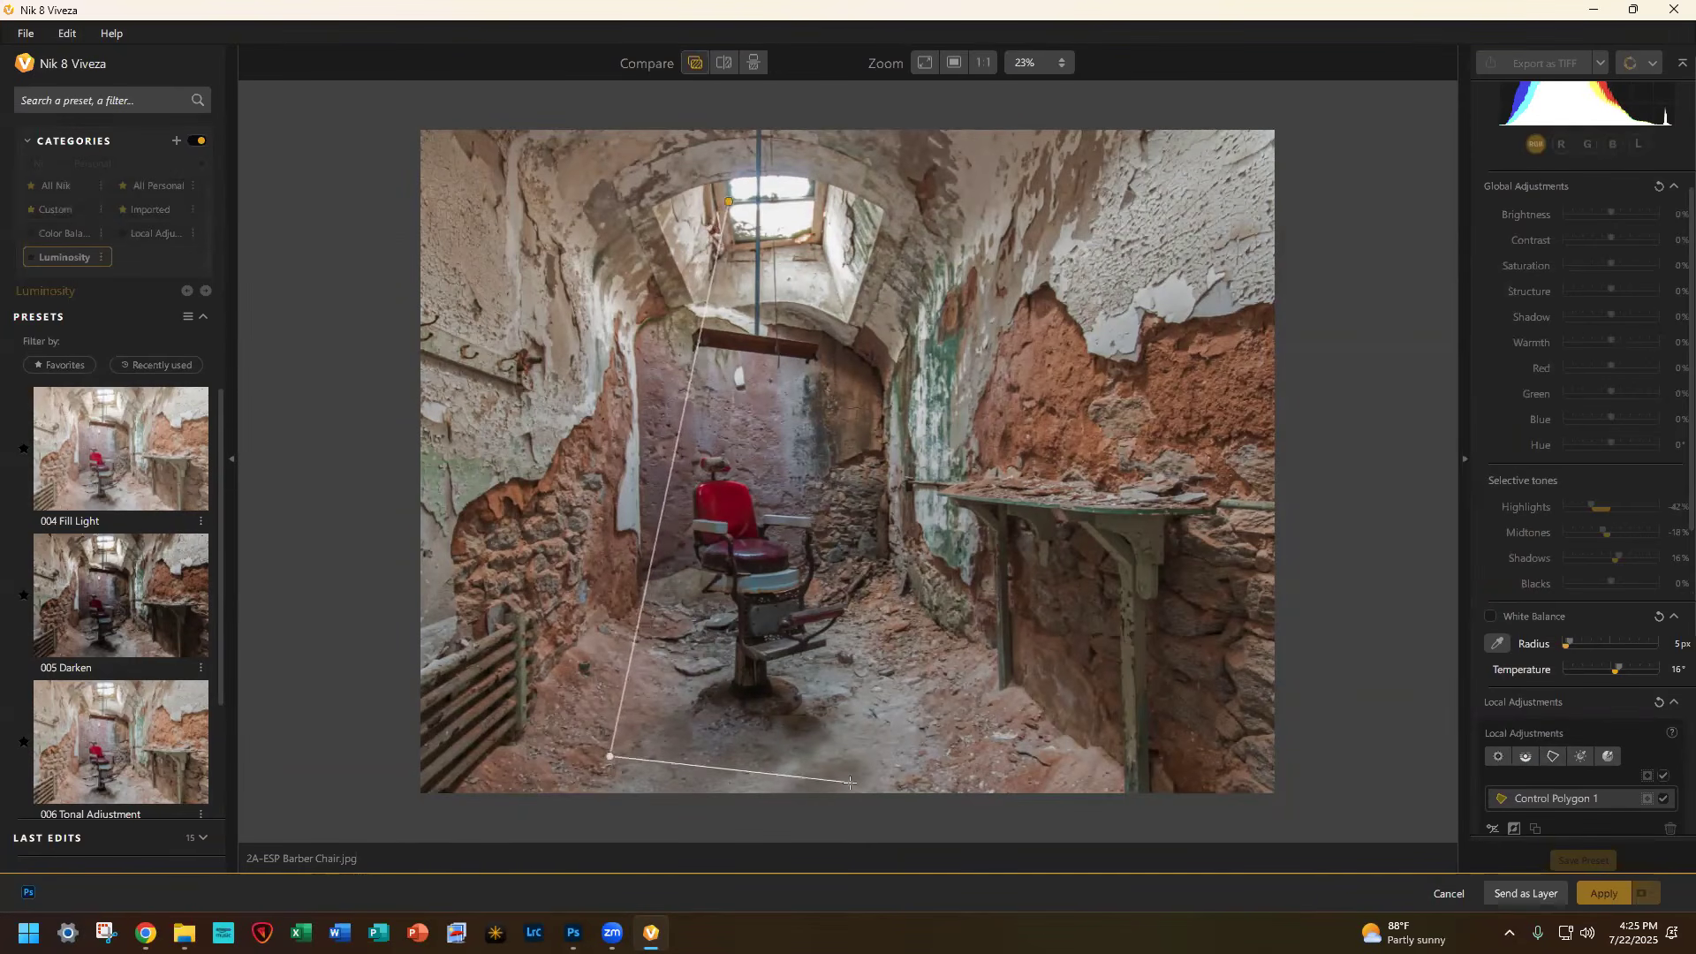
click(917, 754)
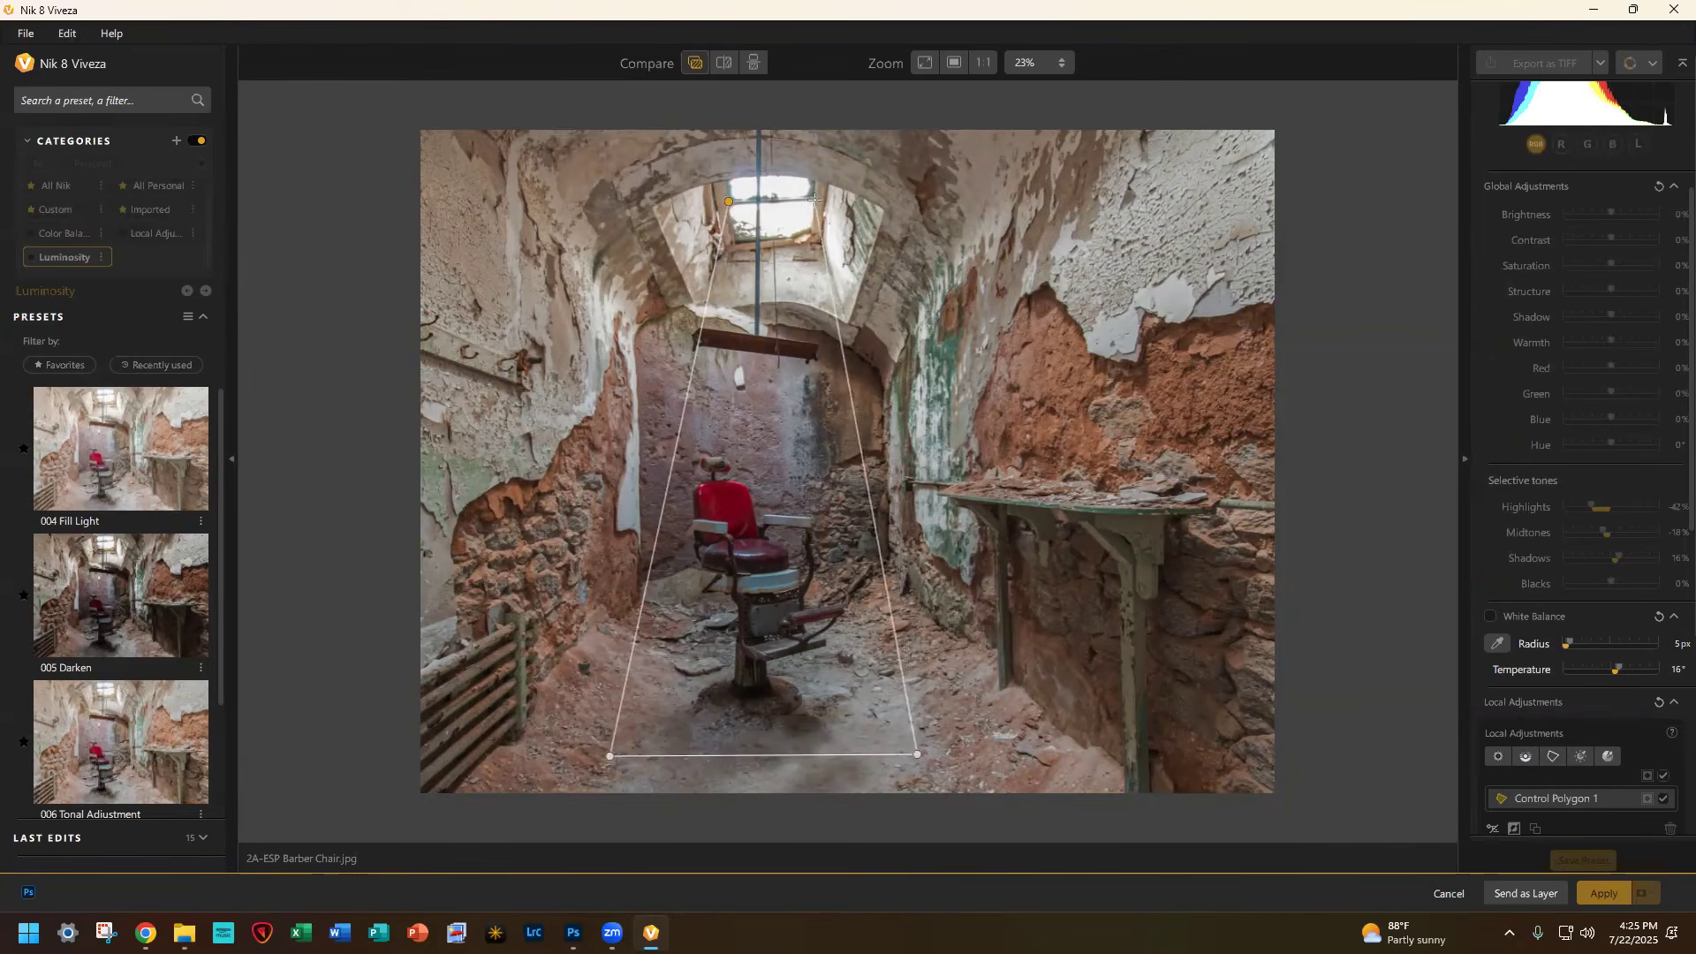
click(813, 199)
click(728, 201)
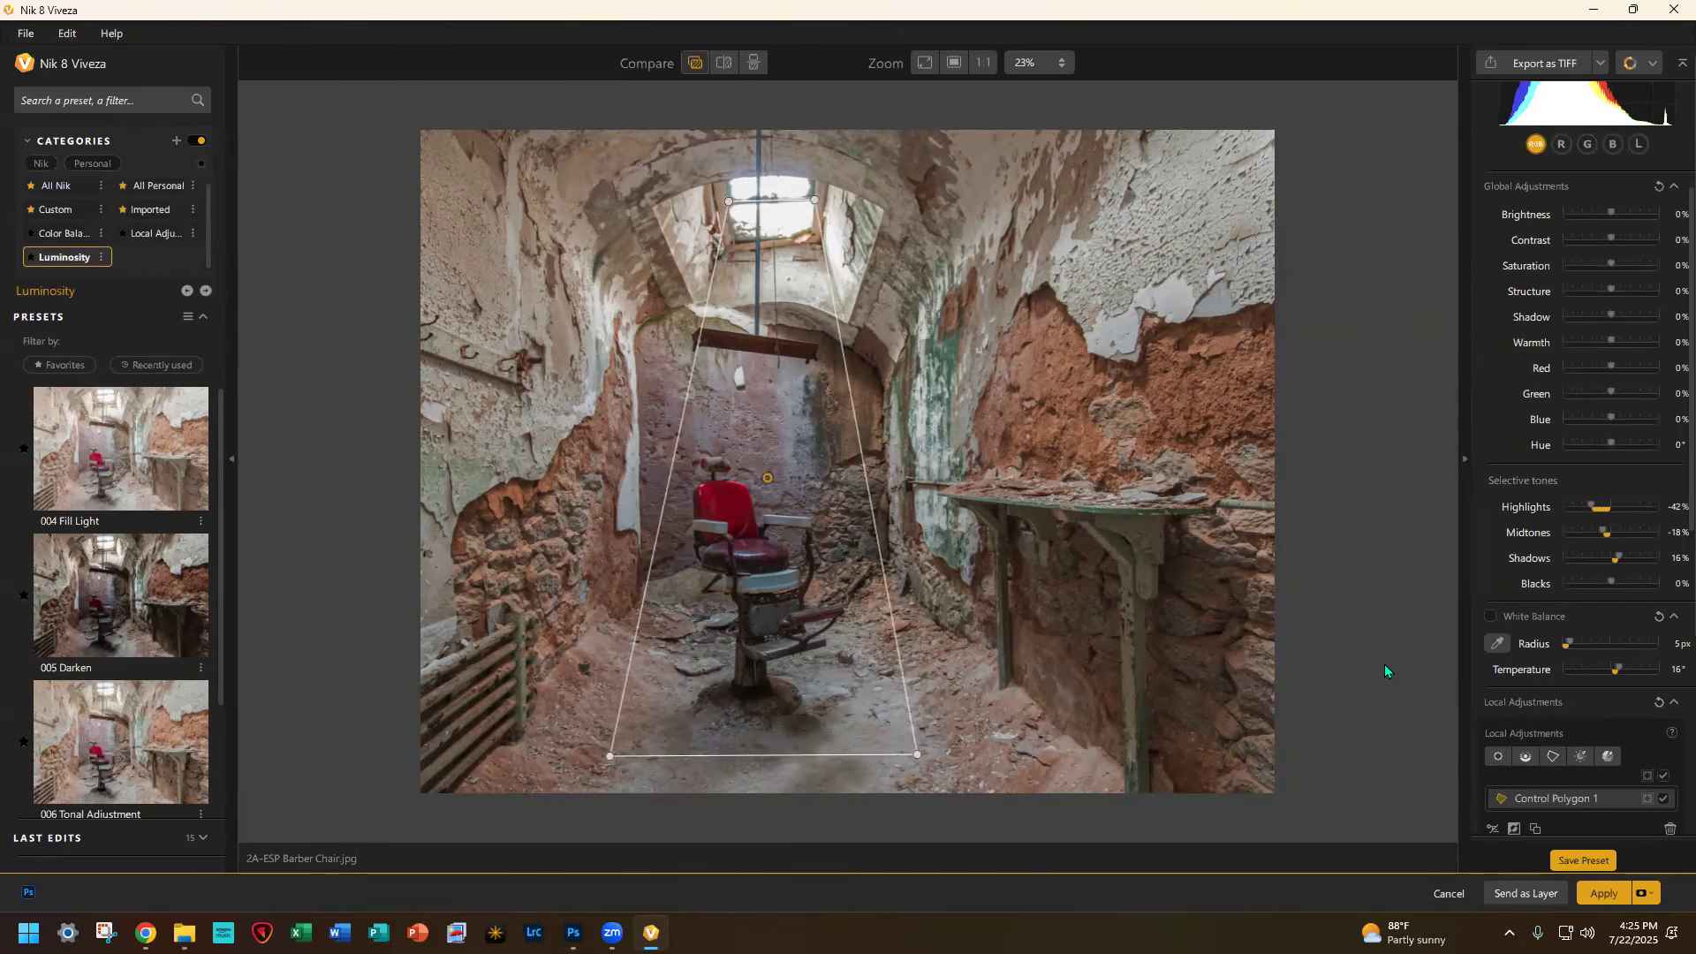
Step: Set the control polygon's Warmth to 57% and Hue to -180°
scroll(1598, 722, down, 10)
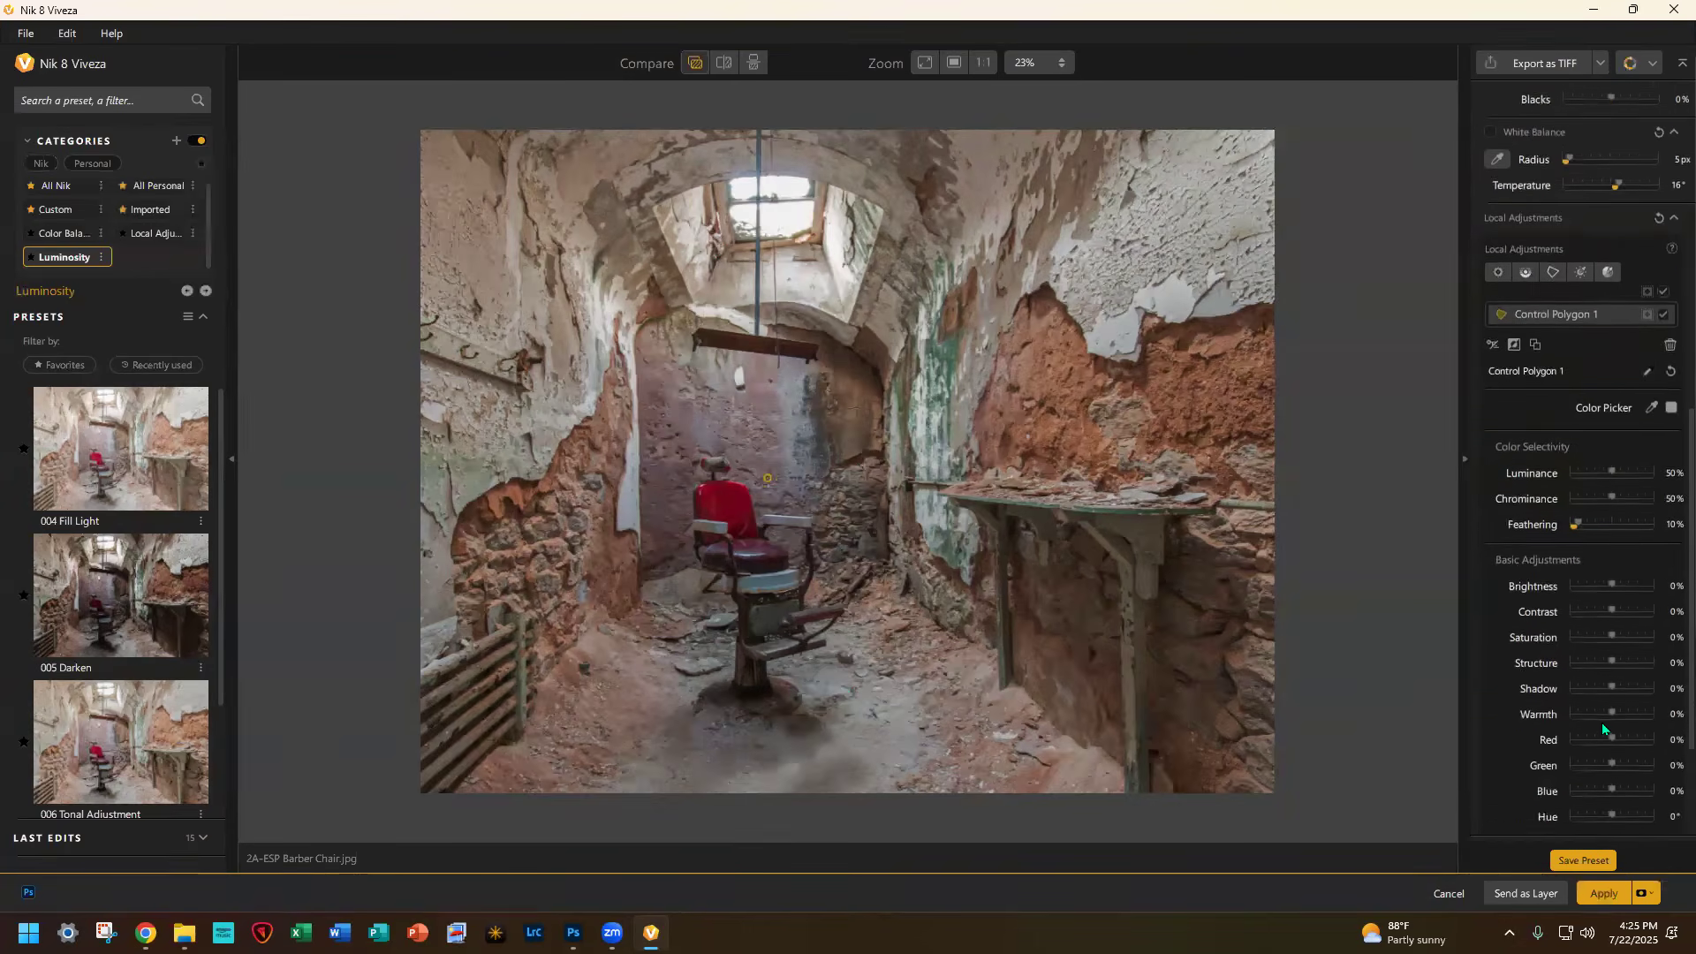
scroll(1601, 723, down, 1)
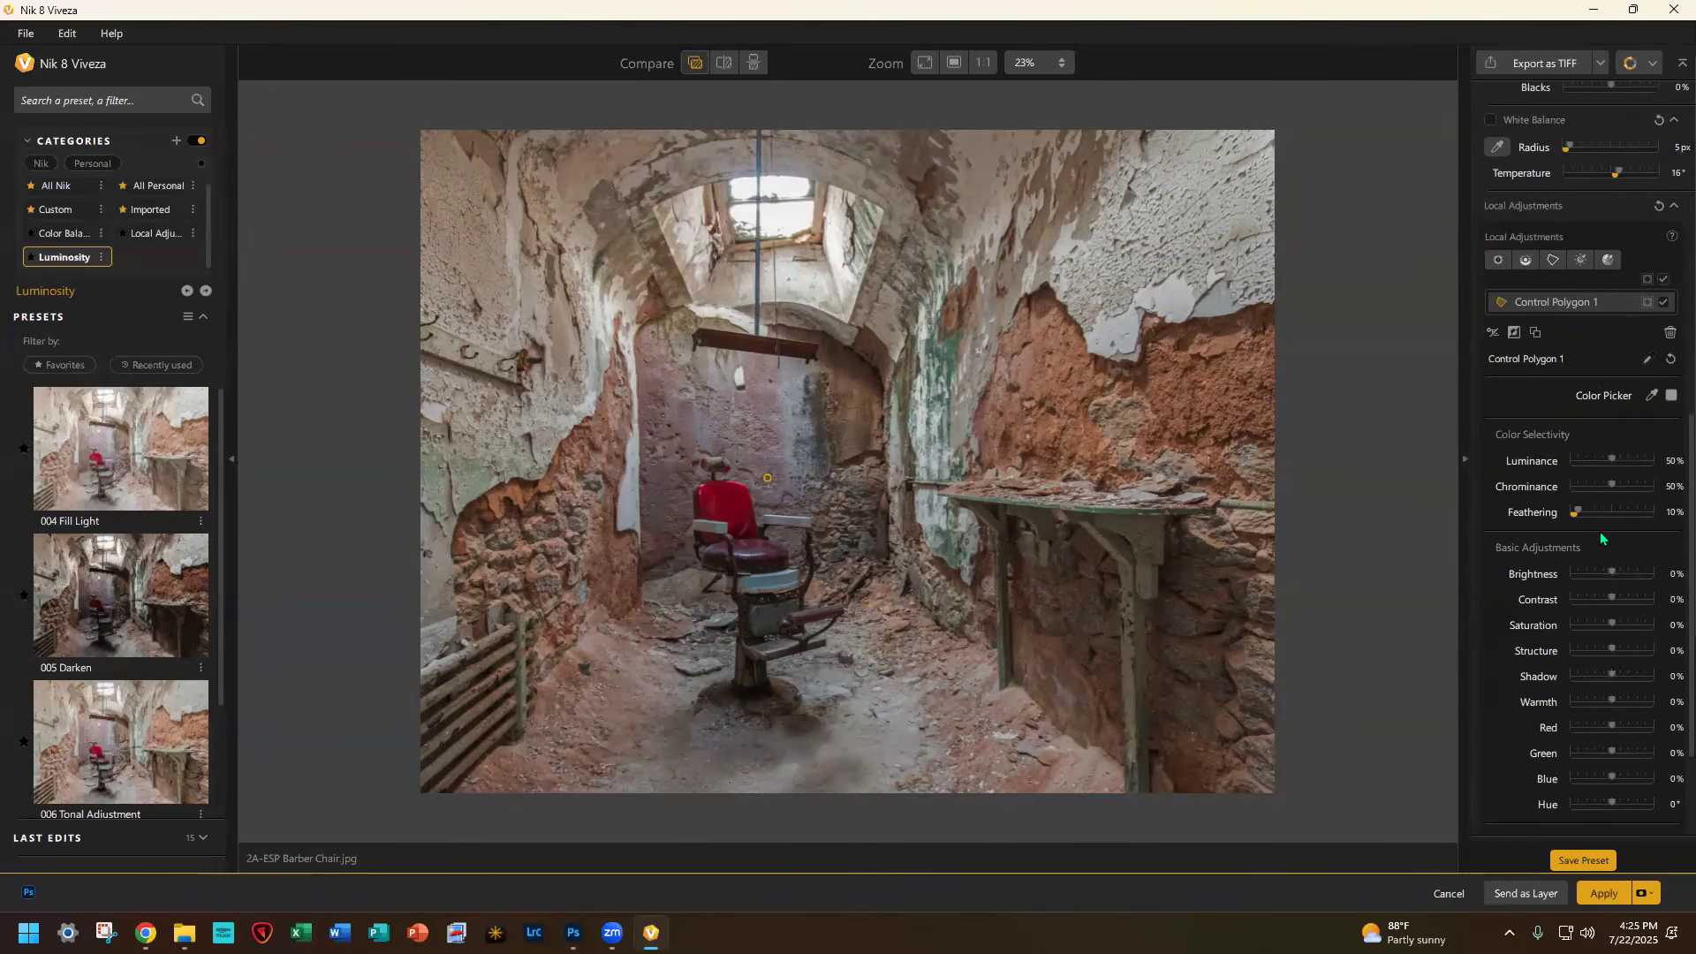
scroll(1596, 594, down, 3)
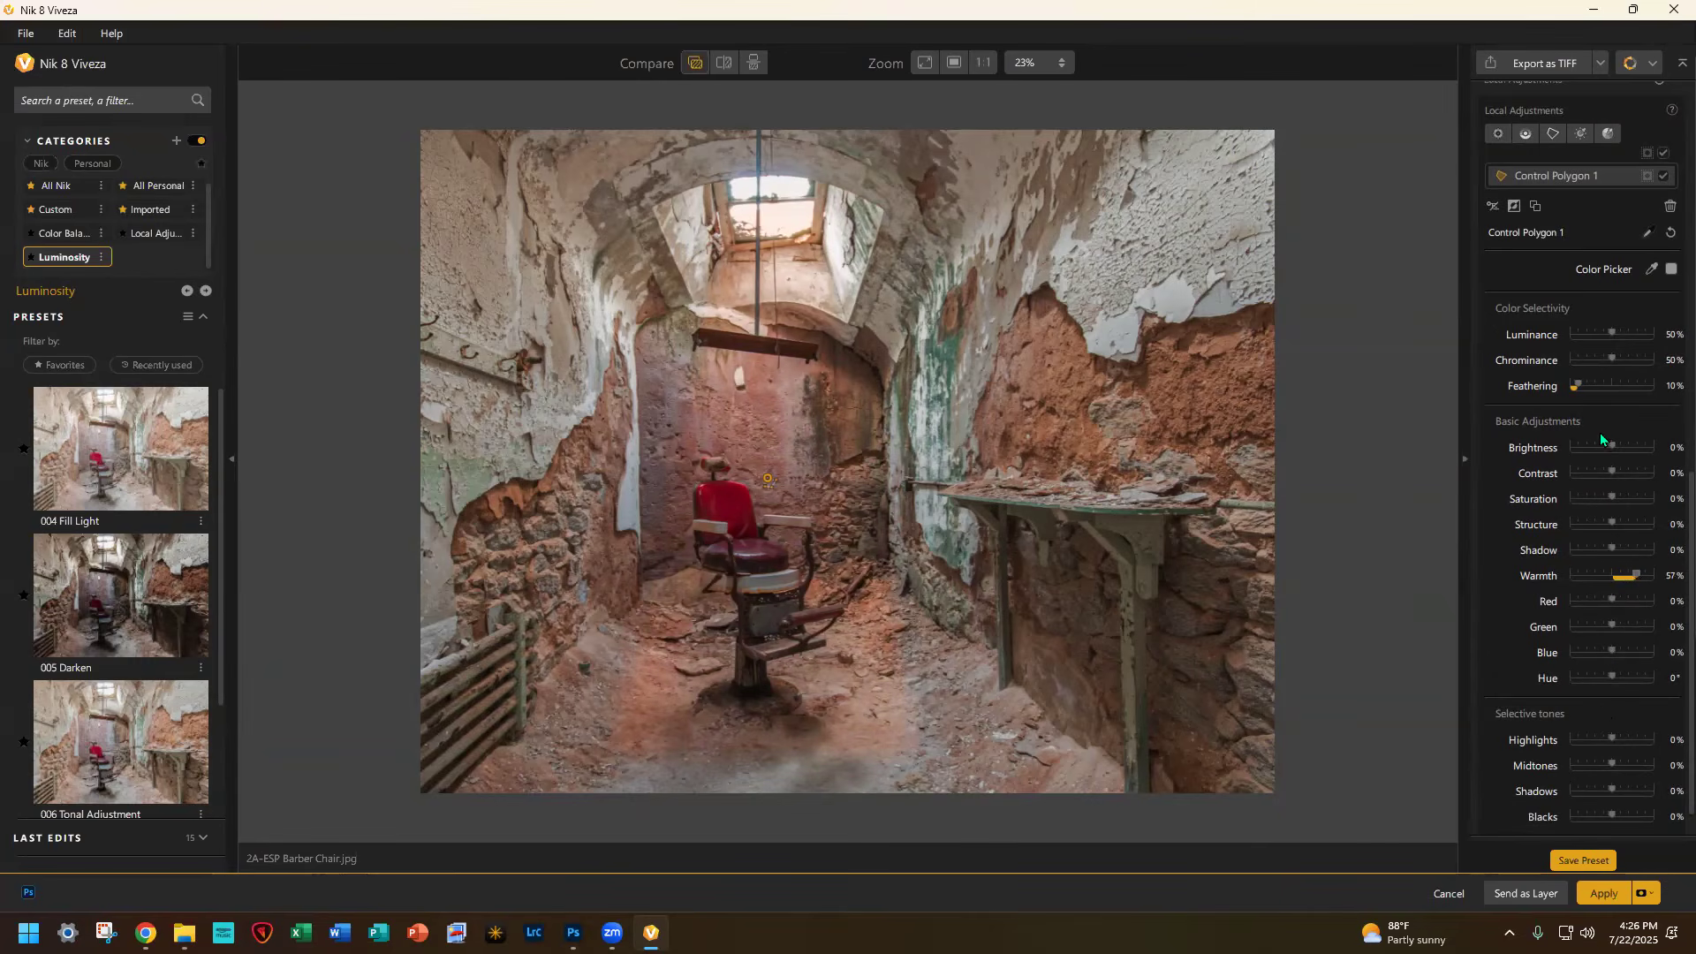
scroll(1607, 452, up, 1)
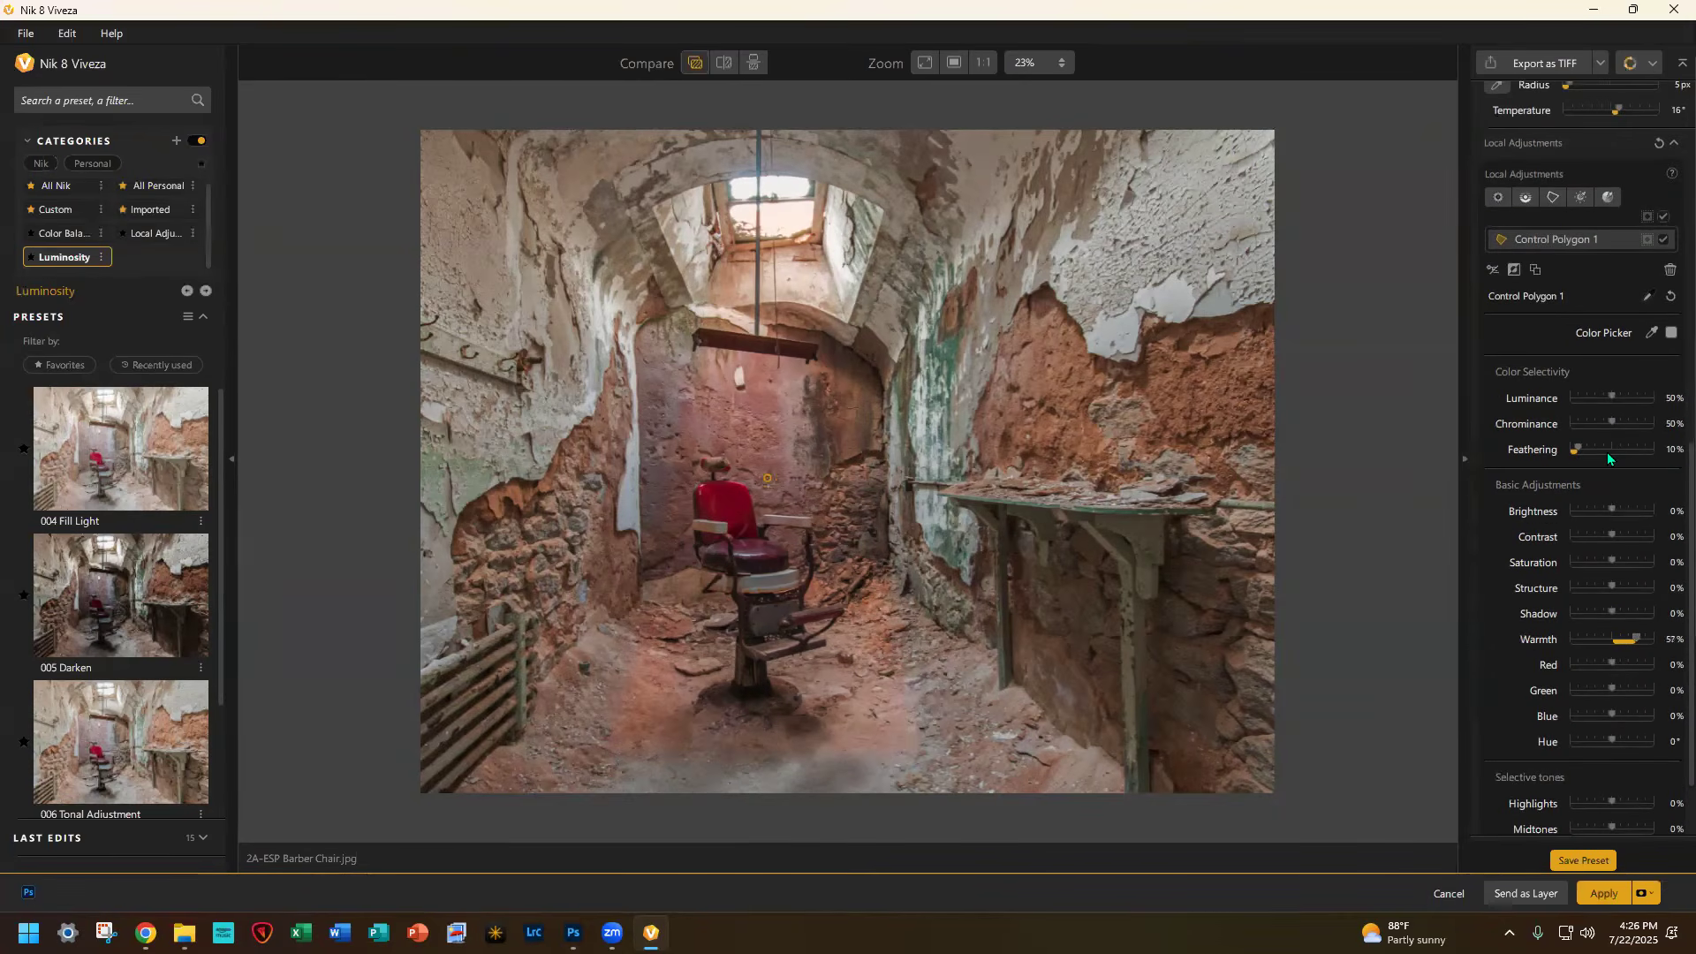
scroll(1619, 500, down, 2)
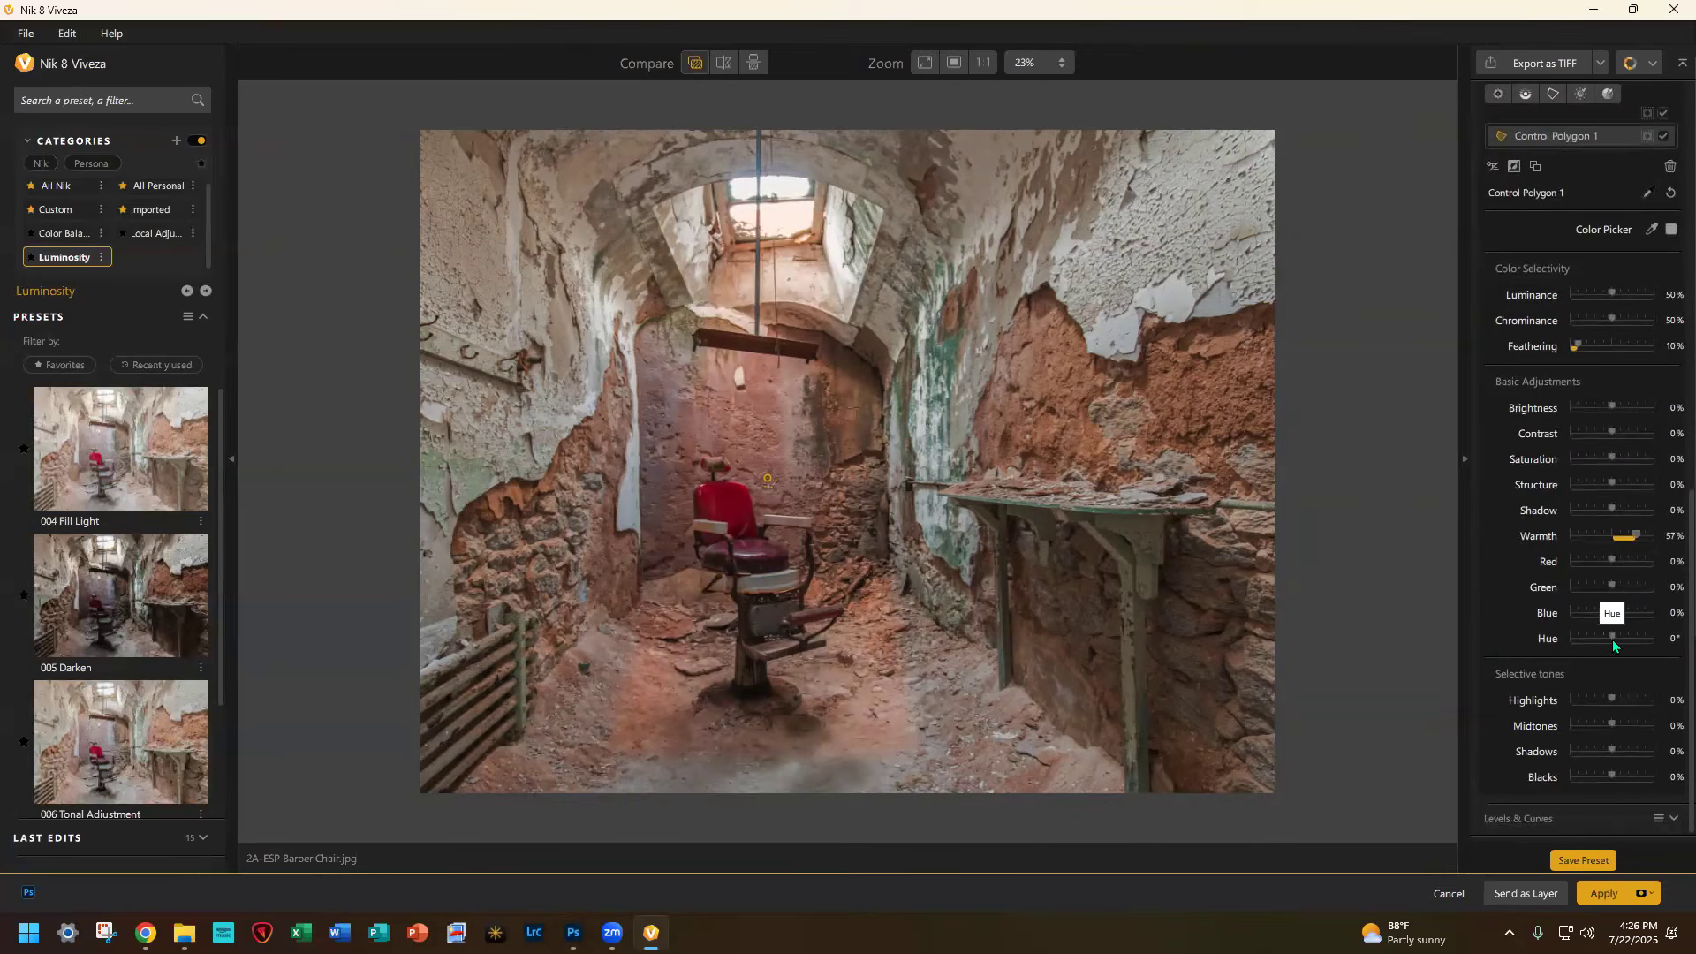
drag(1613, 637, 1586, 636)
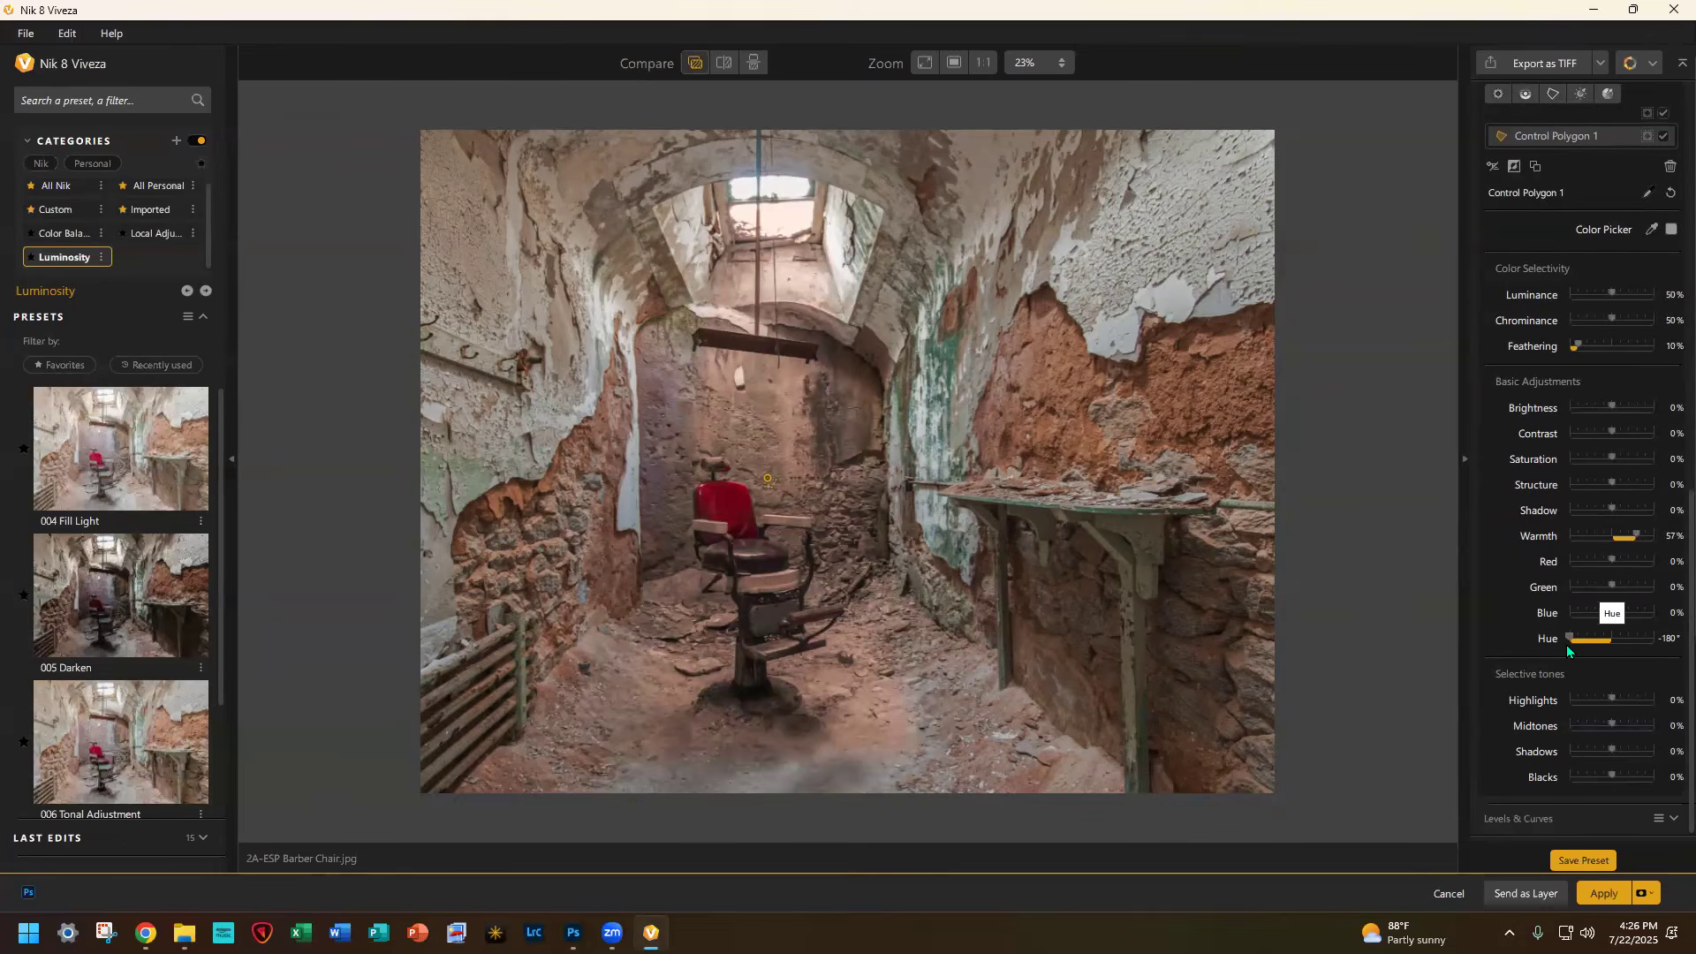
Step: Set the polygon's Brightness to 14%, Contrast to 30%, Saturation to 23%, Structure to 21%, Highlights to 25%, Midtones to 14% and Shadows to 16%
drag(1613, 406, 1618, 407)
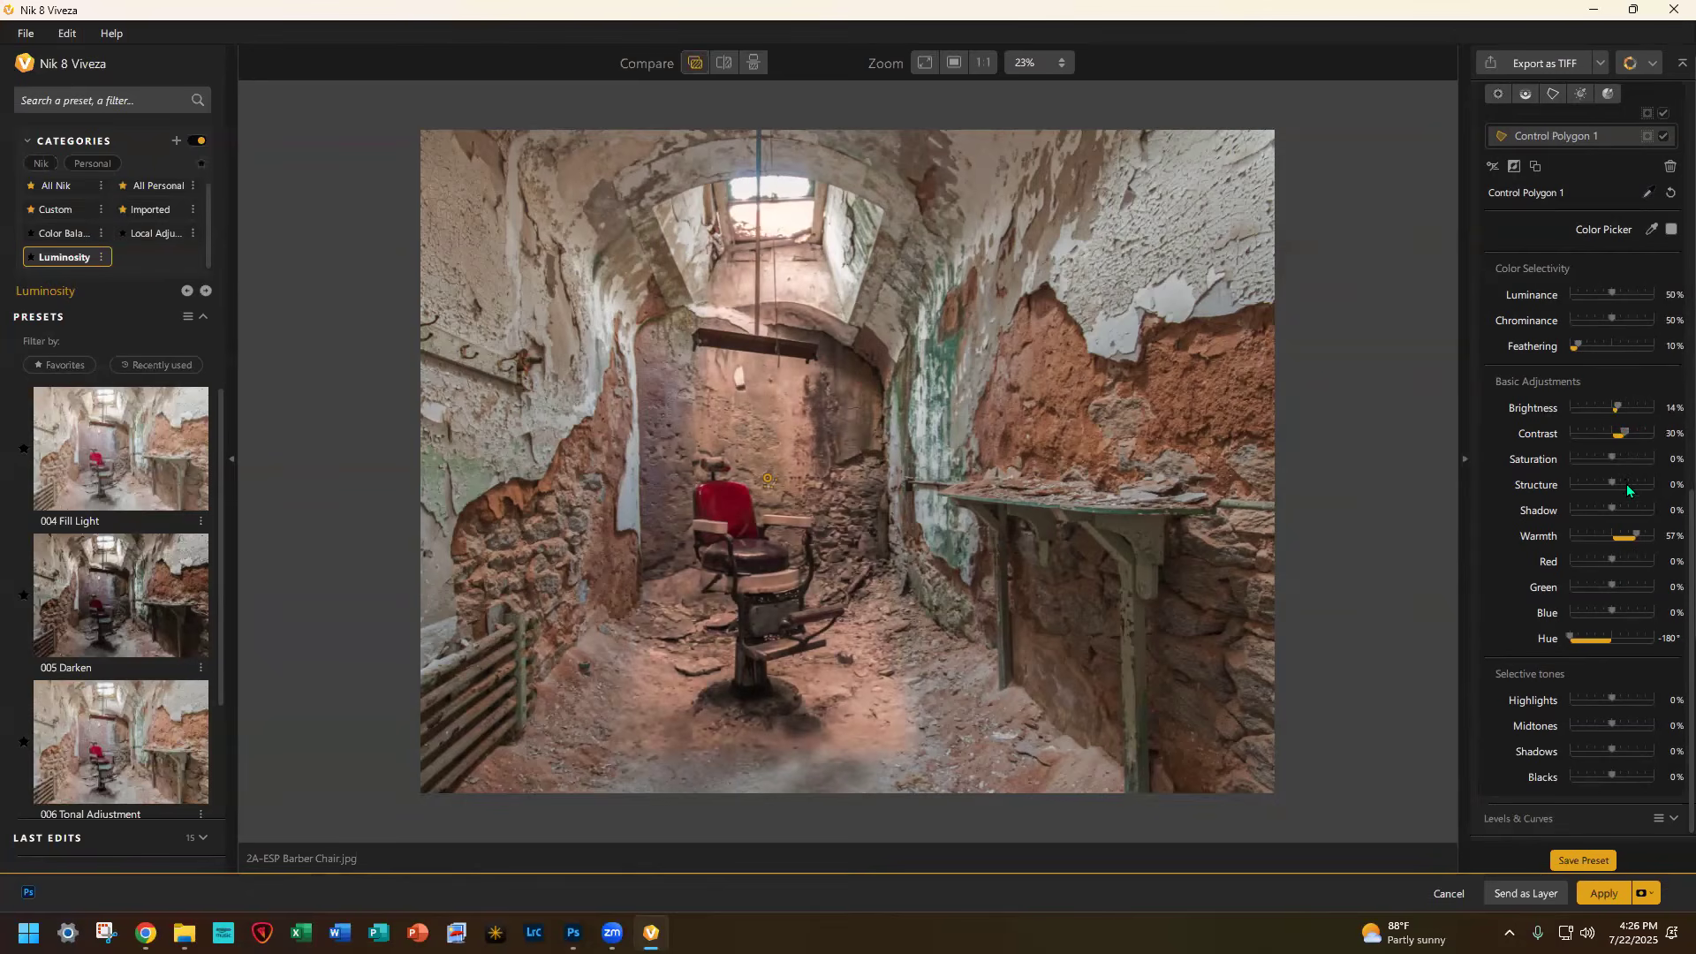
drag(1613, 457, 1618, 458)
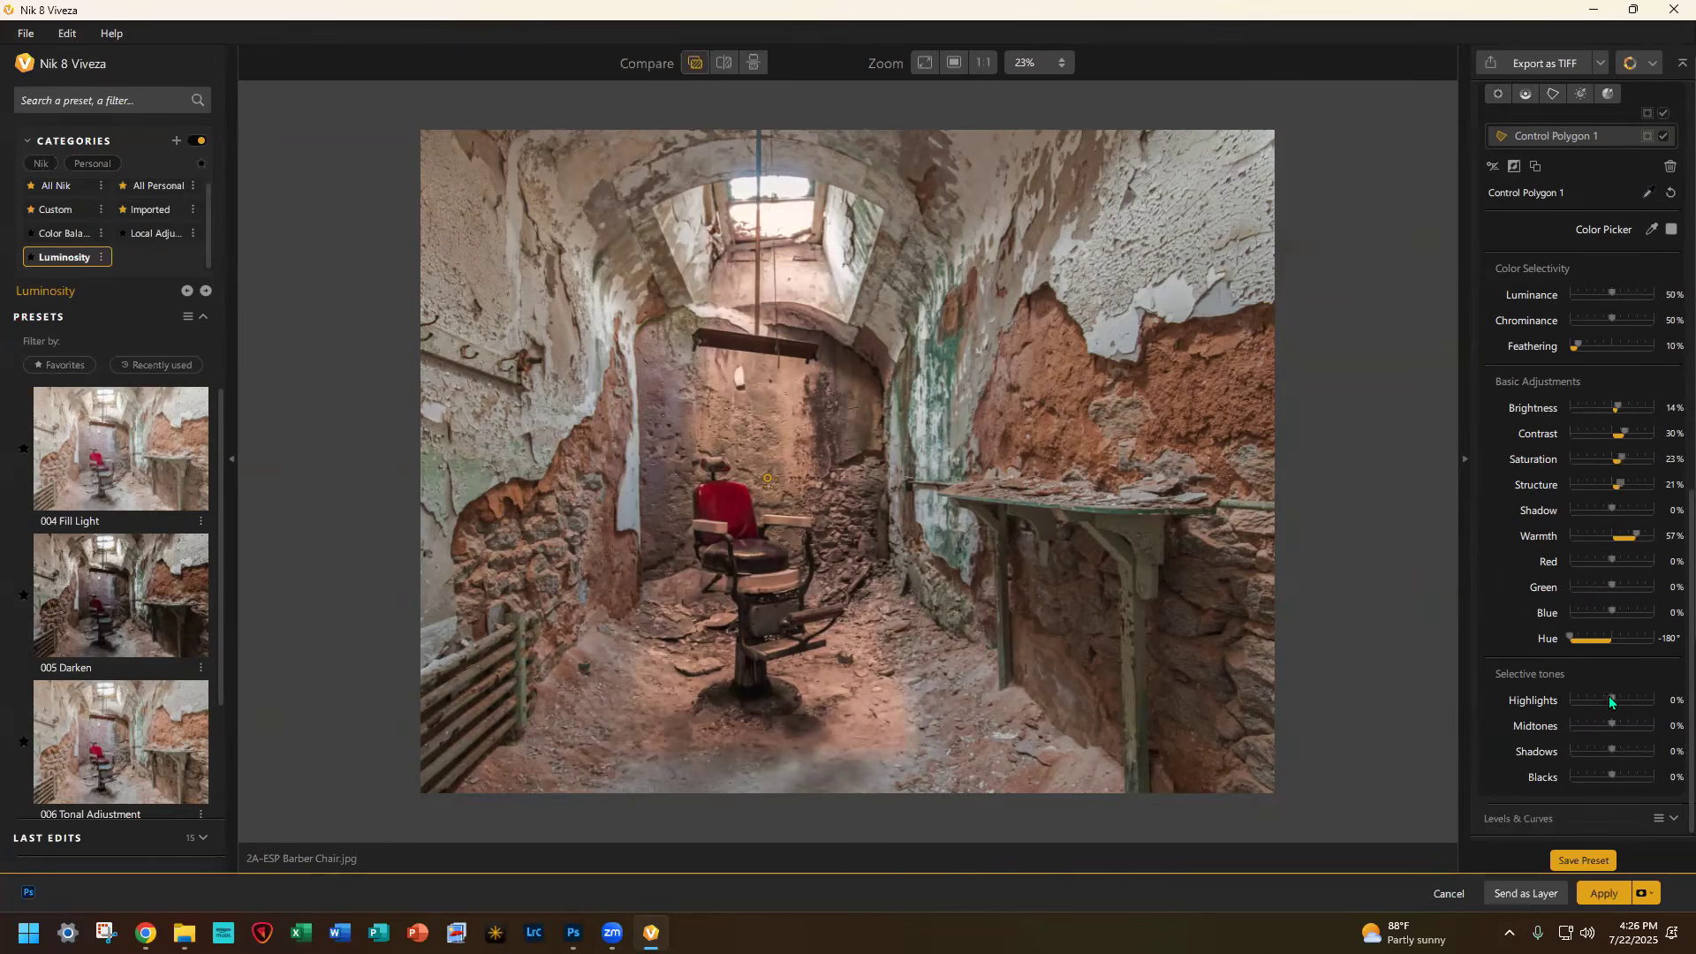
drag(1618, 701, 1621, 704)
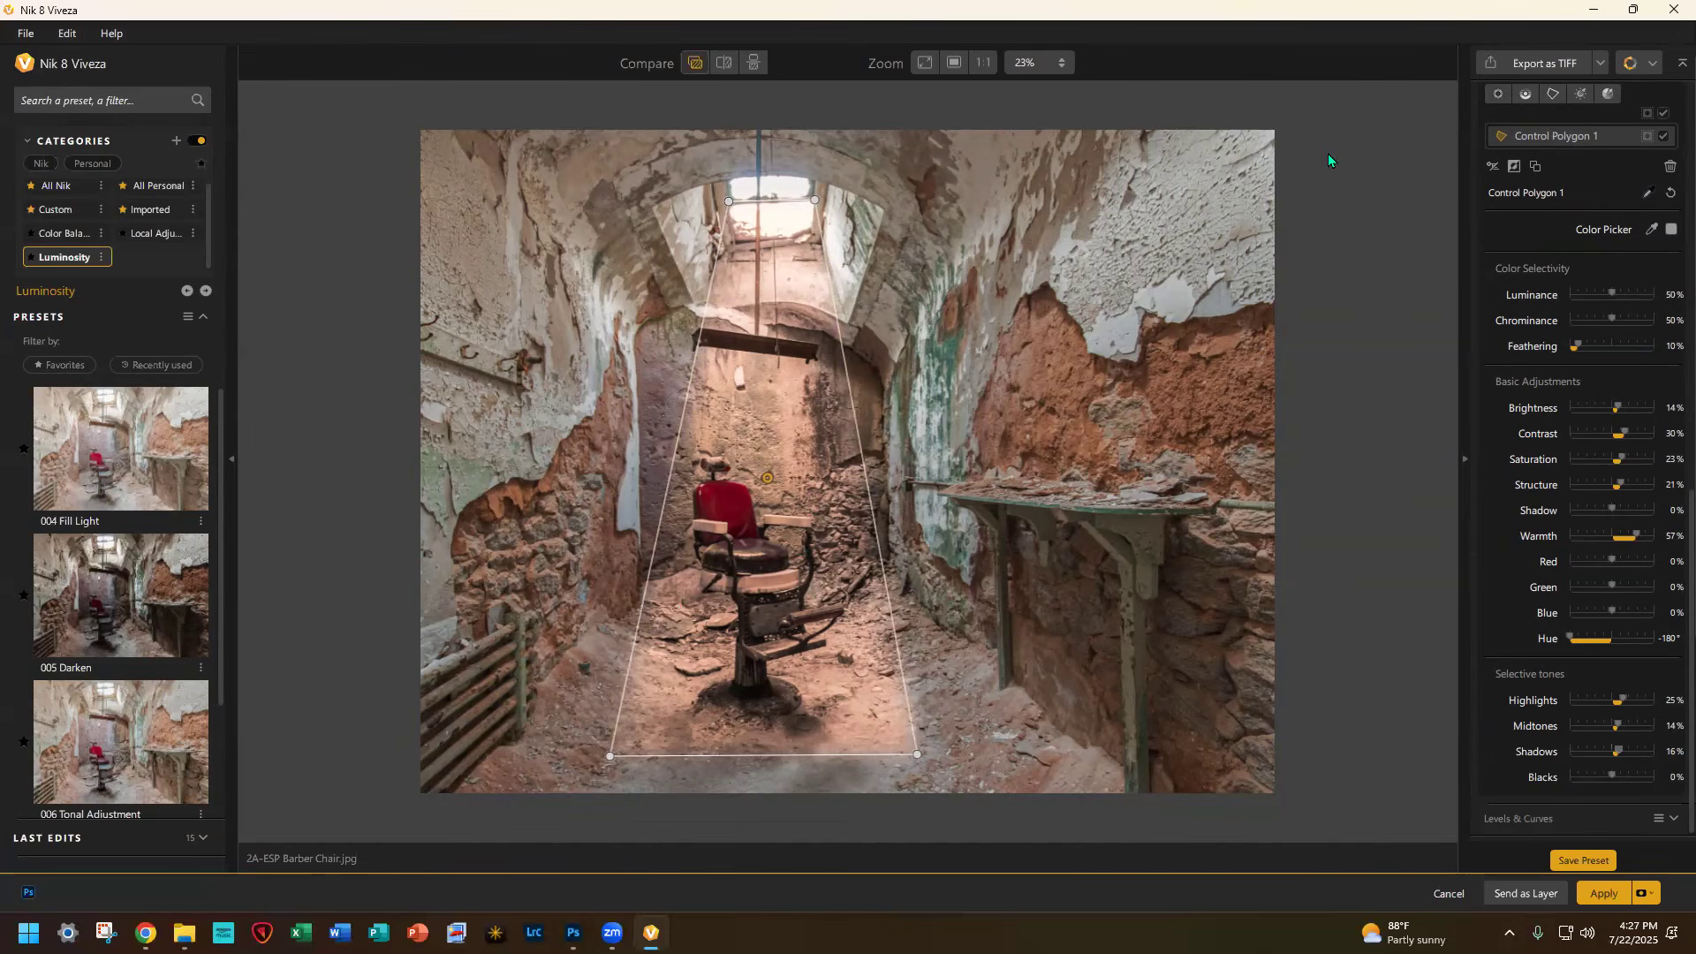
Step: Switch to Nik 8 Color Efex and add the Glamour Glow filter to the photo
click(1651, 63)
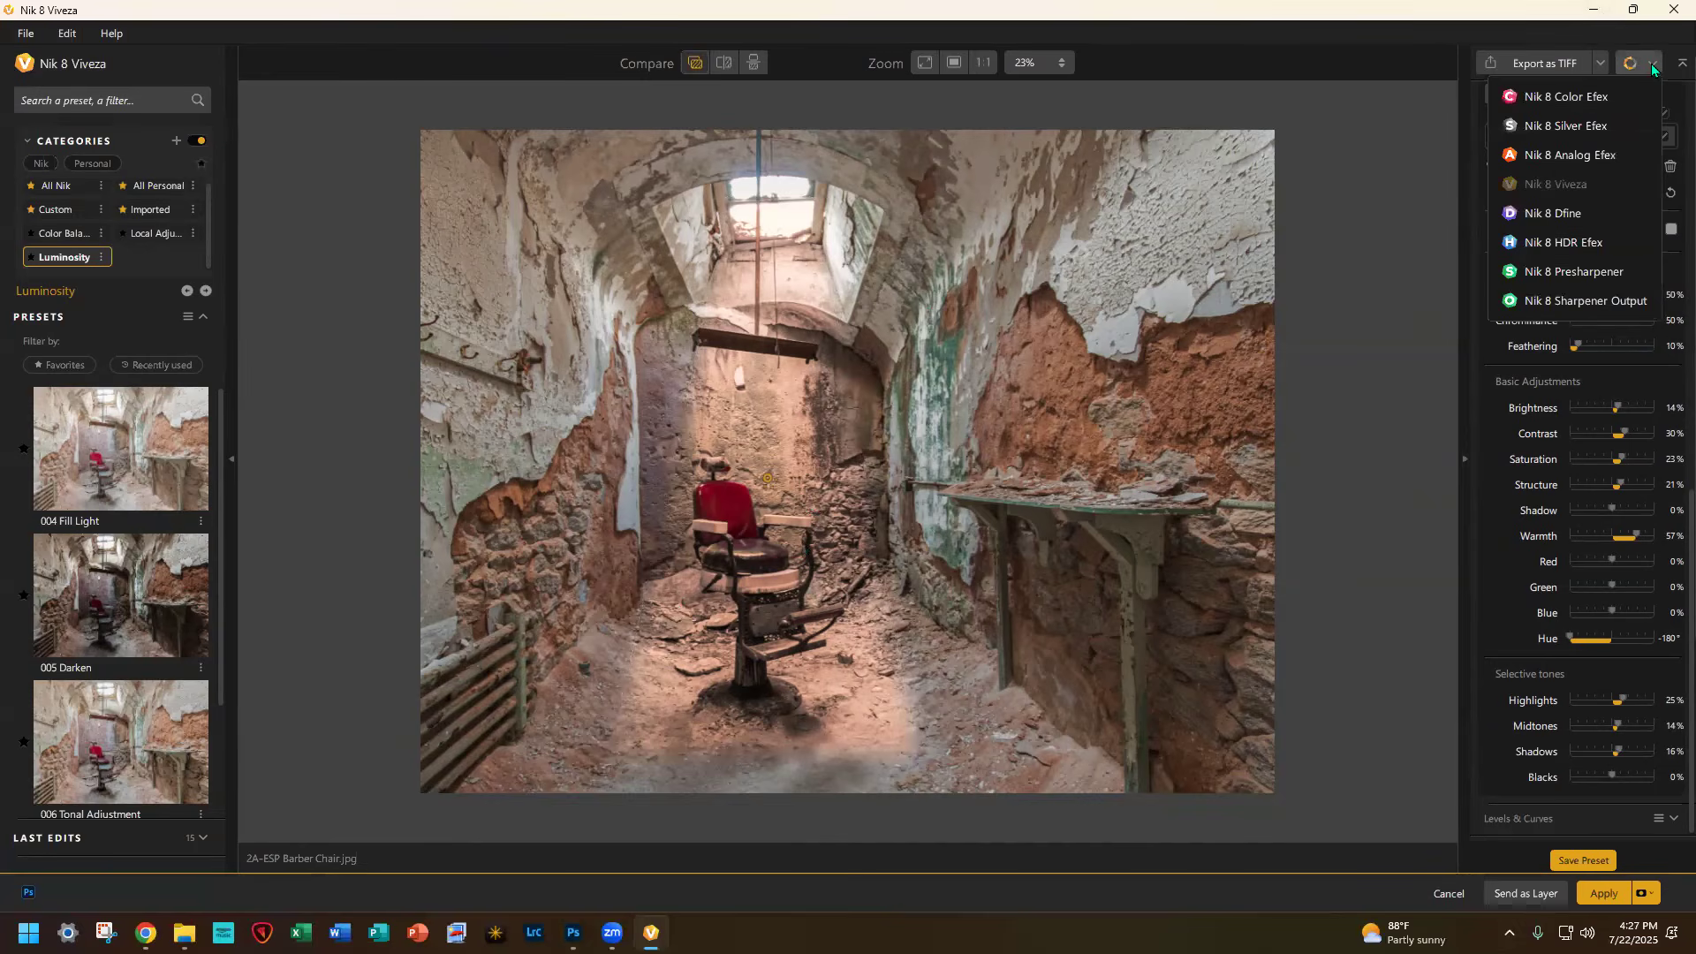
click(1571, 93)
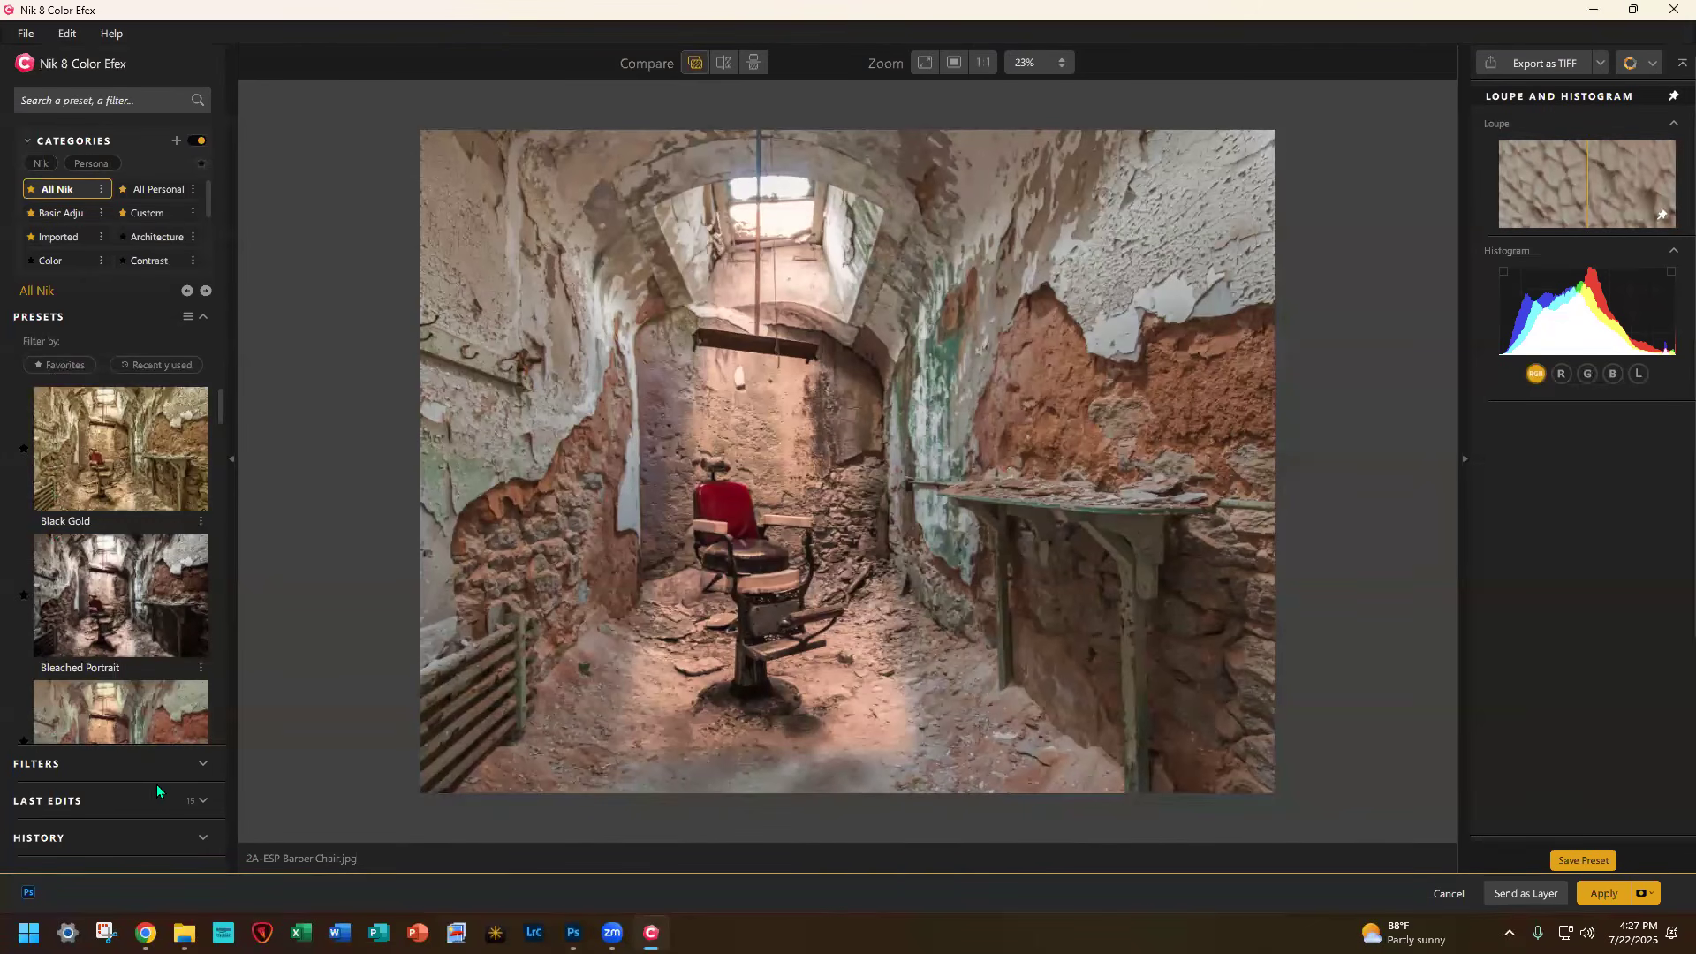
click(202, 764)
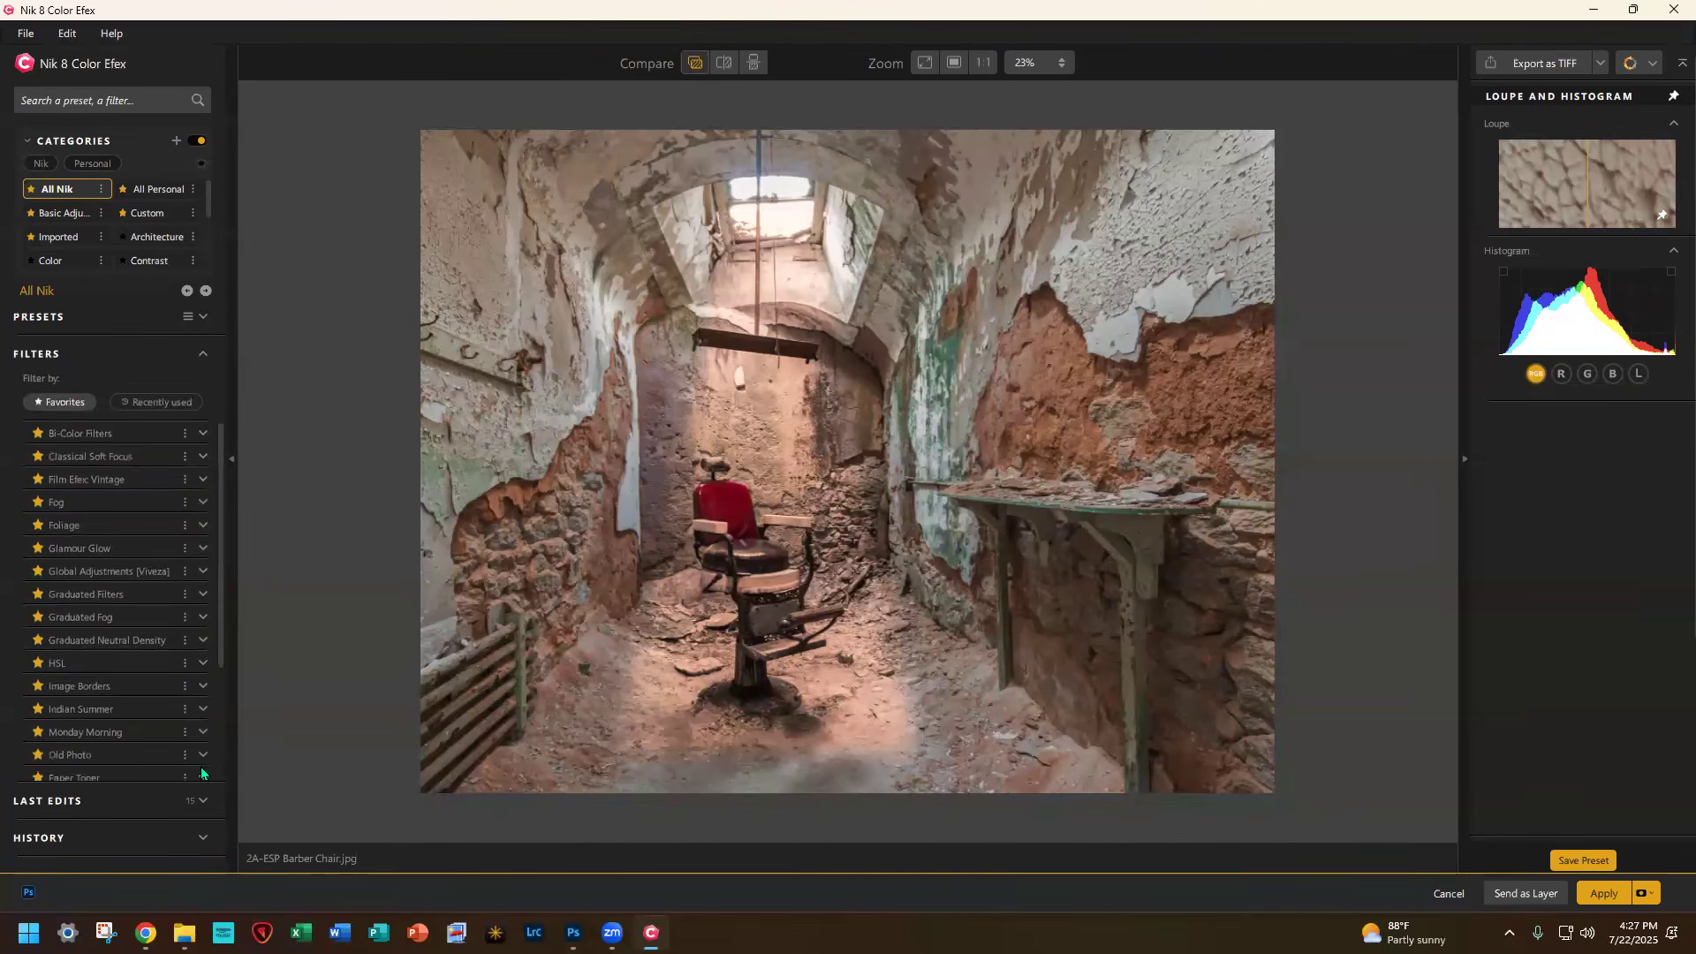
click(141, 548)
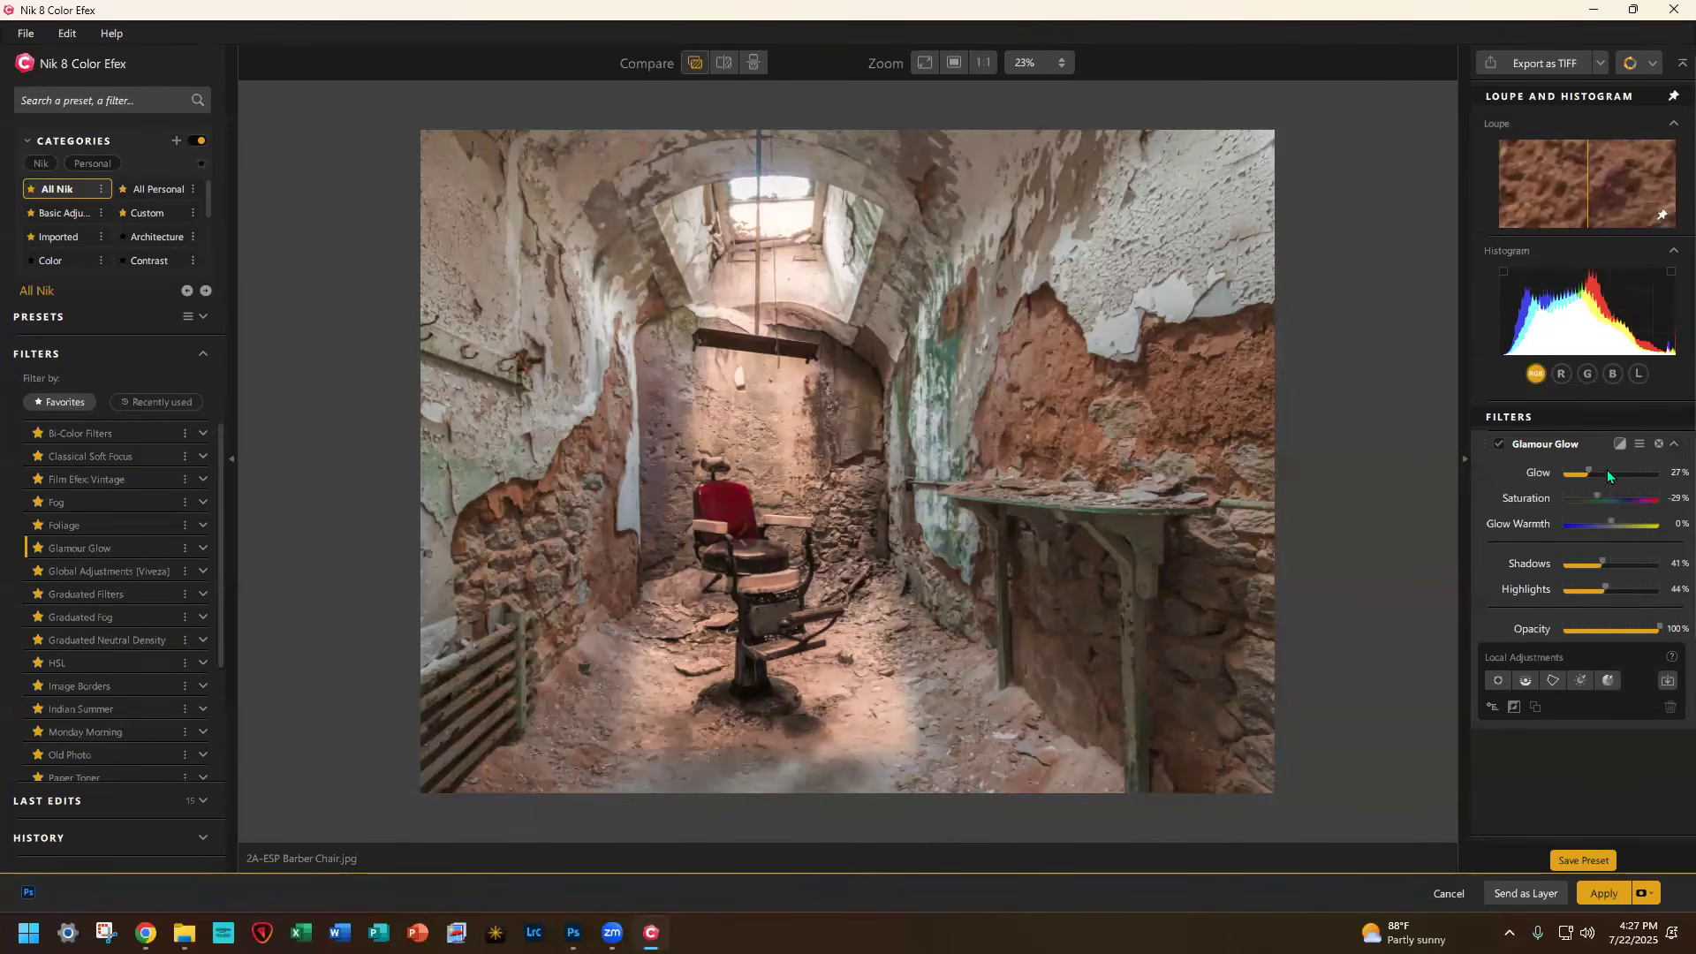
Step: Set the Glamour Glow filter's Glow to 35%, Shadows to 45%, Highlights to 66% and Opacity to 94%
drag(1588, 470, 1597, 472)
drag(1606, 589, 1624, 589)
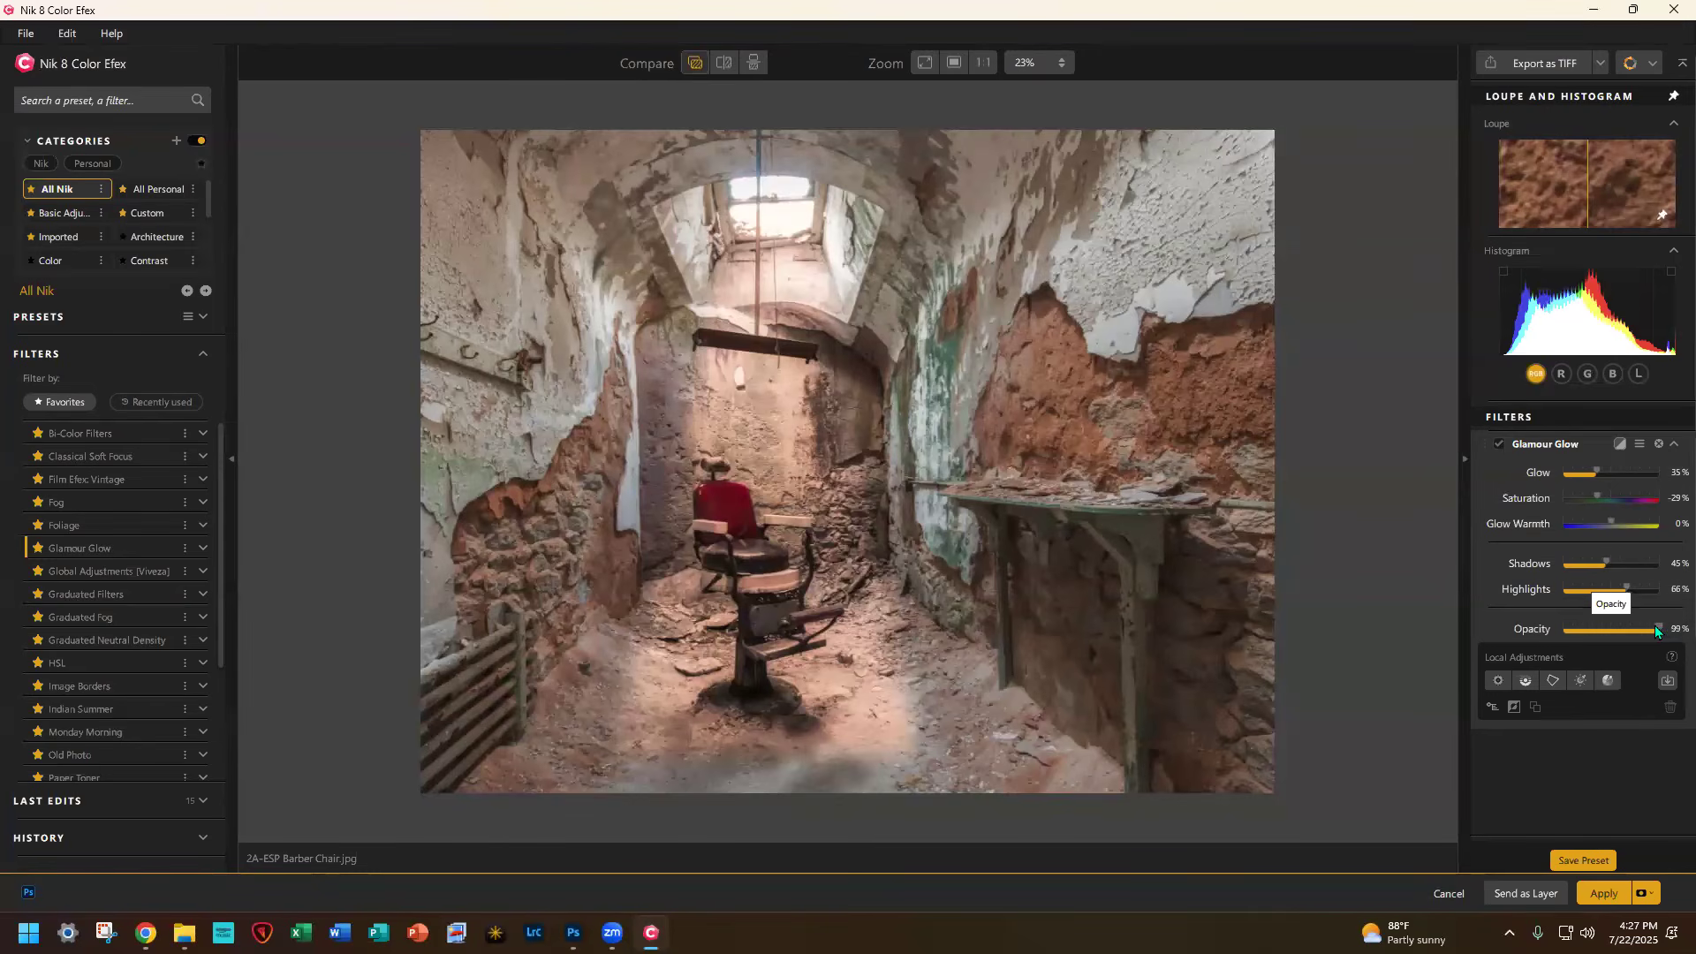
drag(1655, 625, 1649, 630)
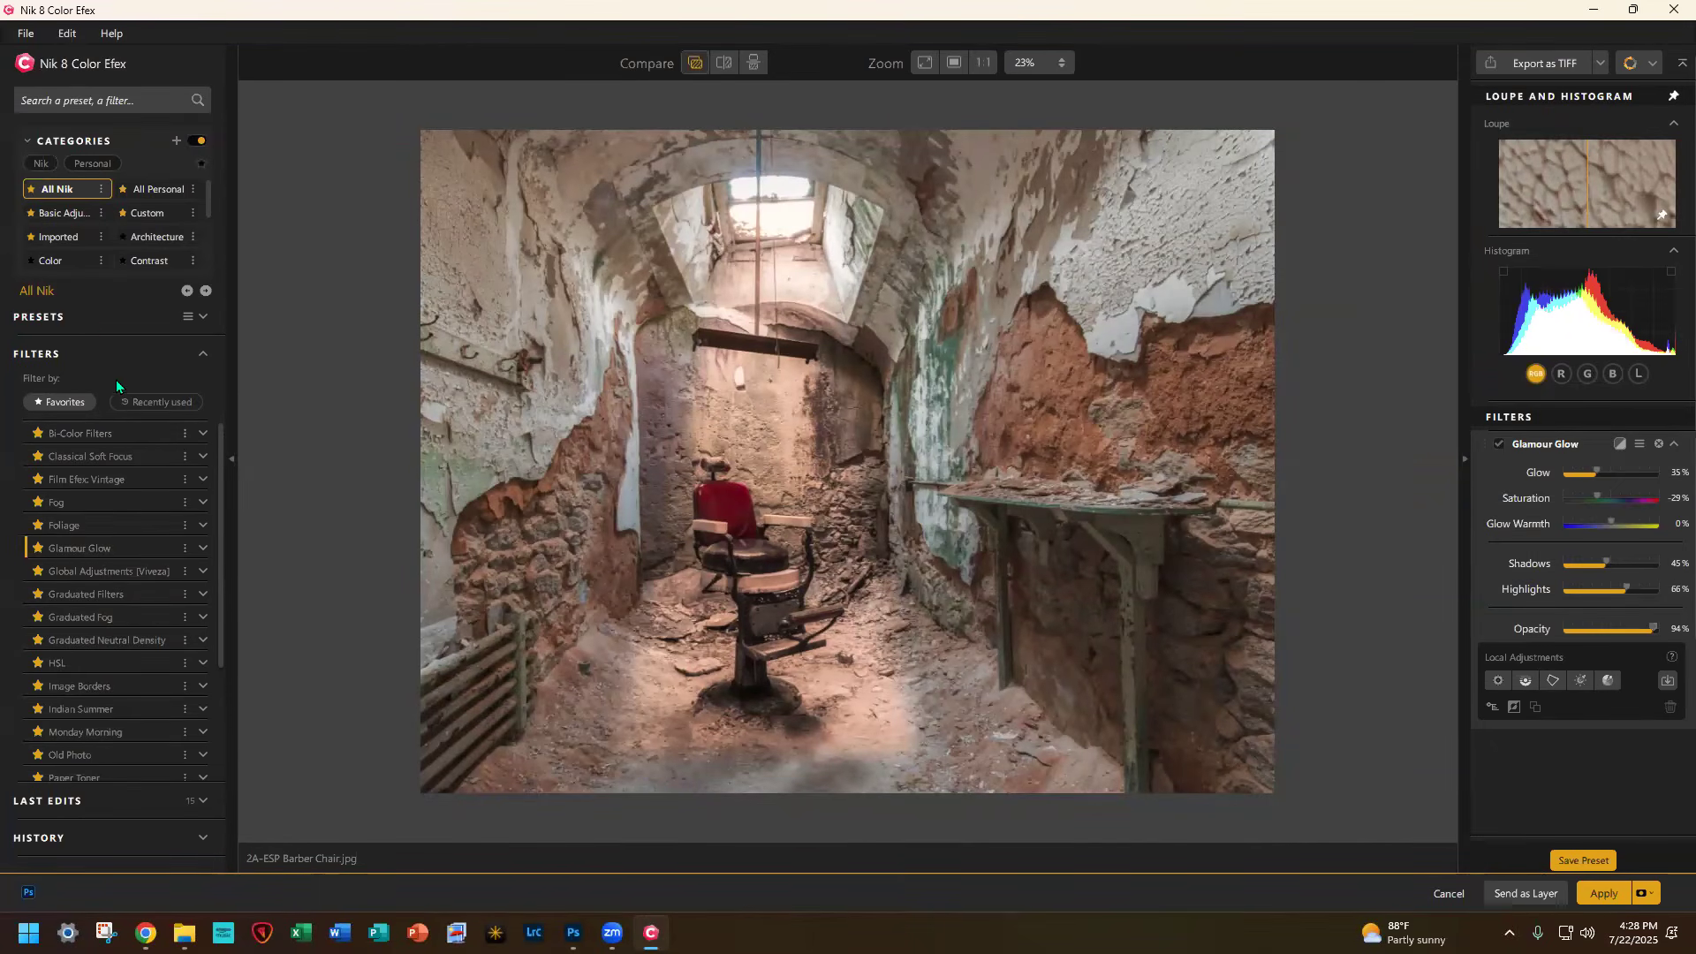
Step: Add the Bi-Color Filters effect and import VIV Control Polygon 1 from Nik 8 Viveza as its mask
click(164, 432)
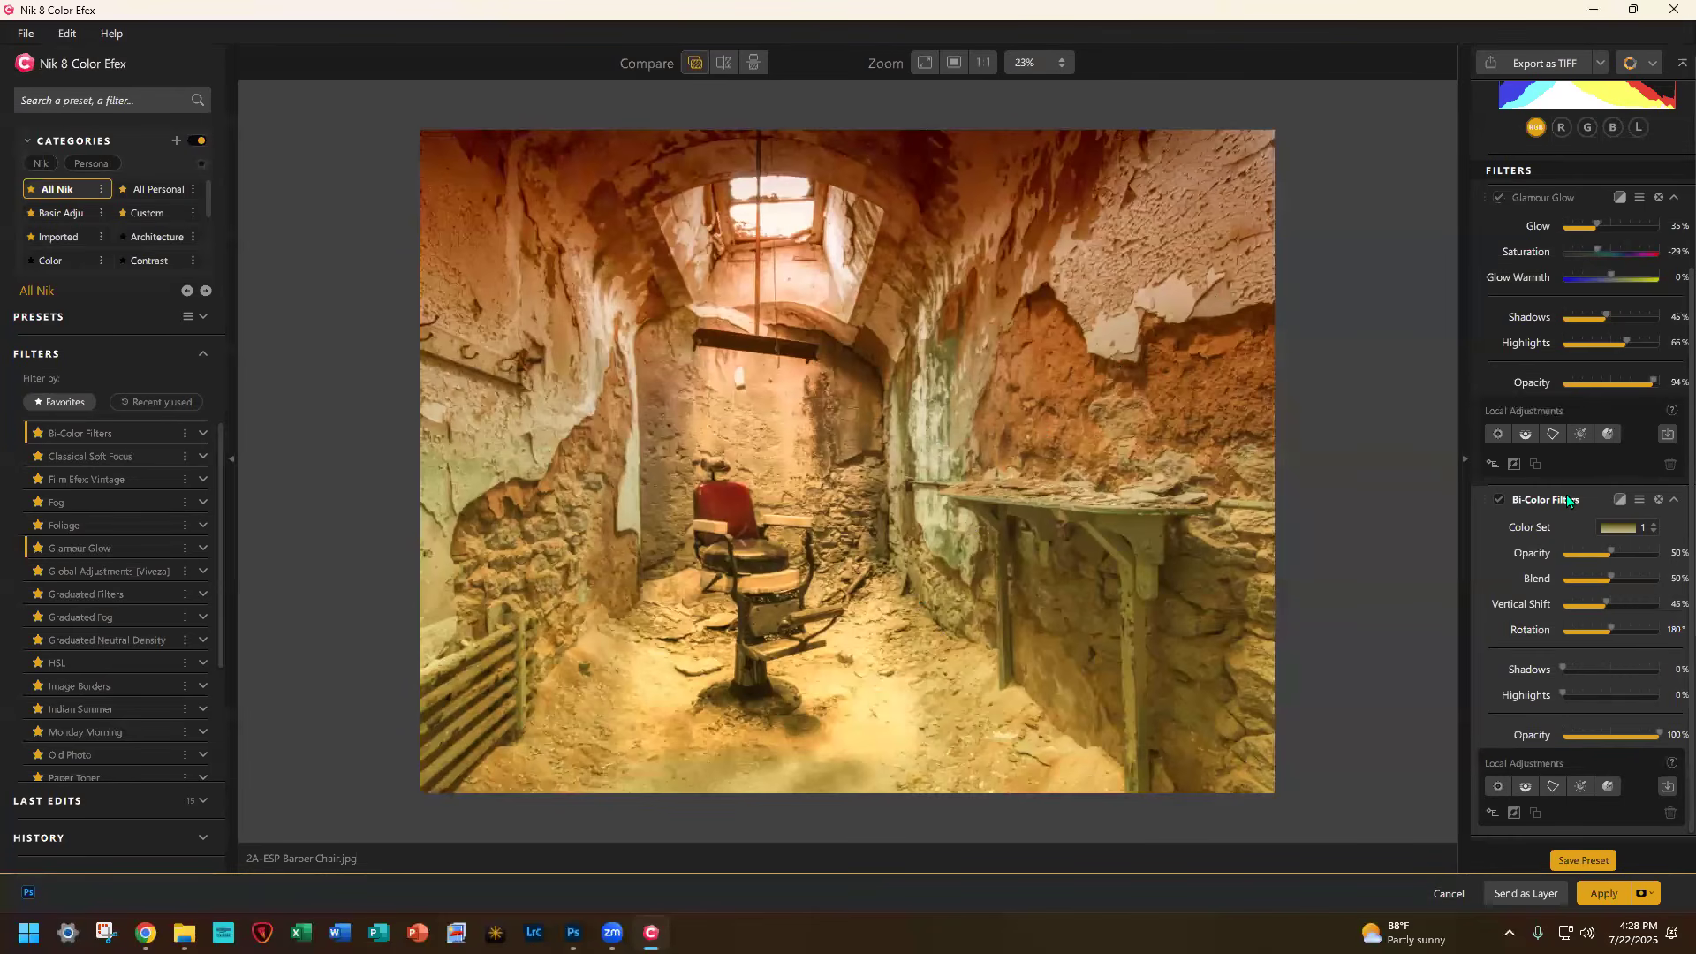
click(1669, 789)
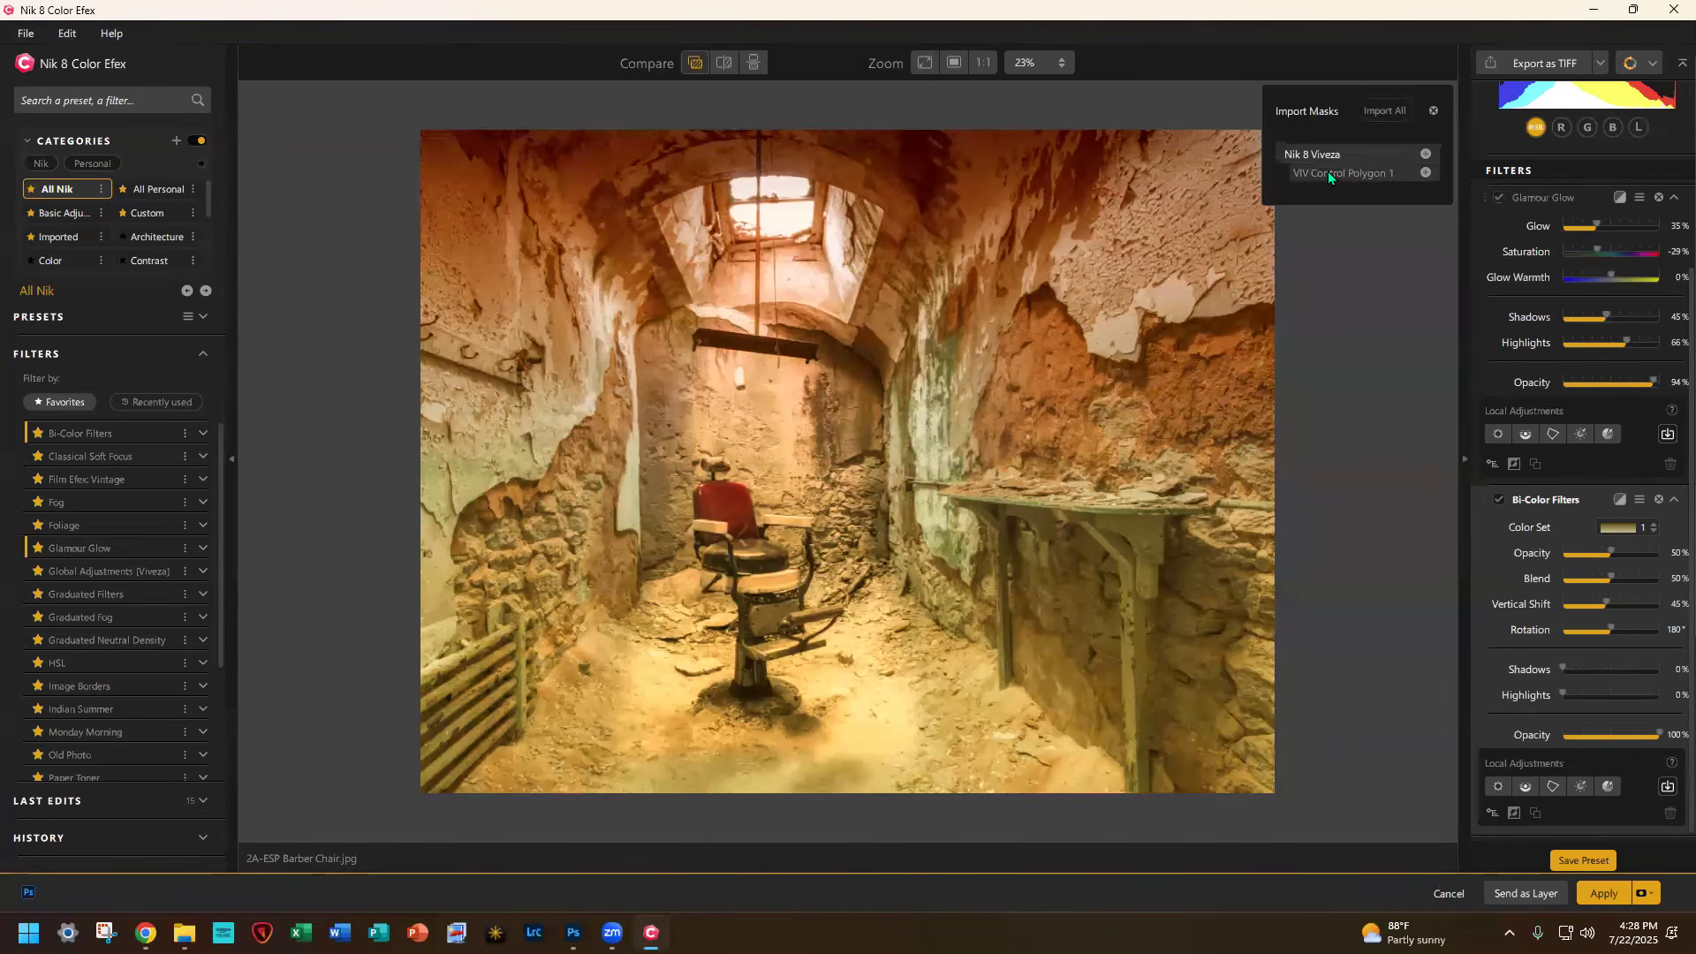
click(1425, 173)
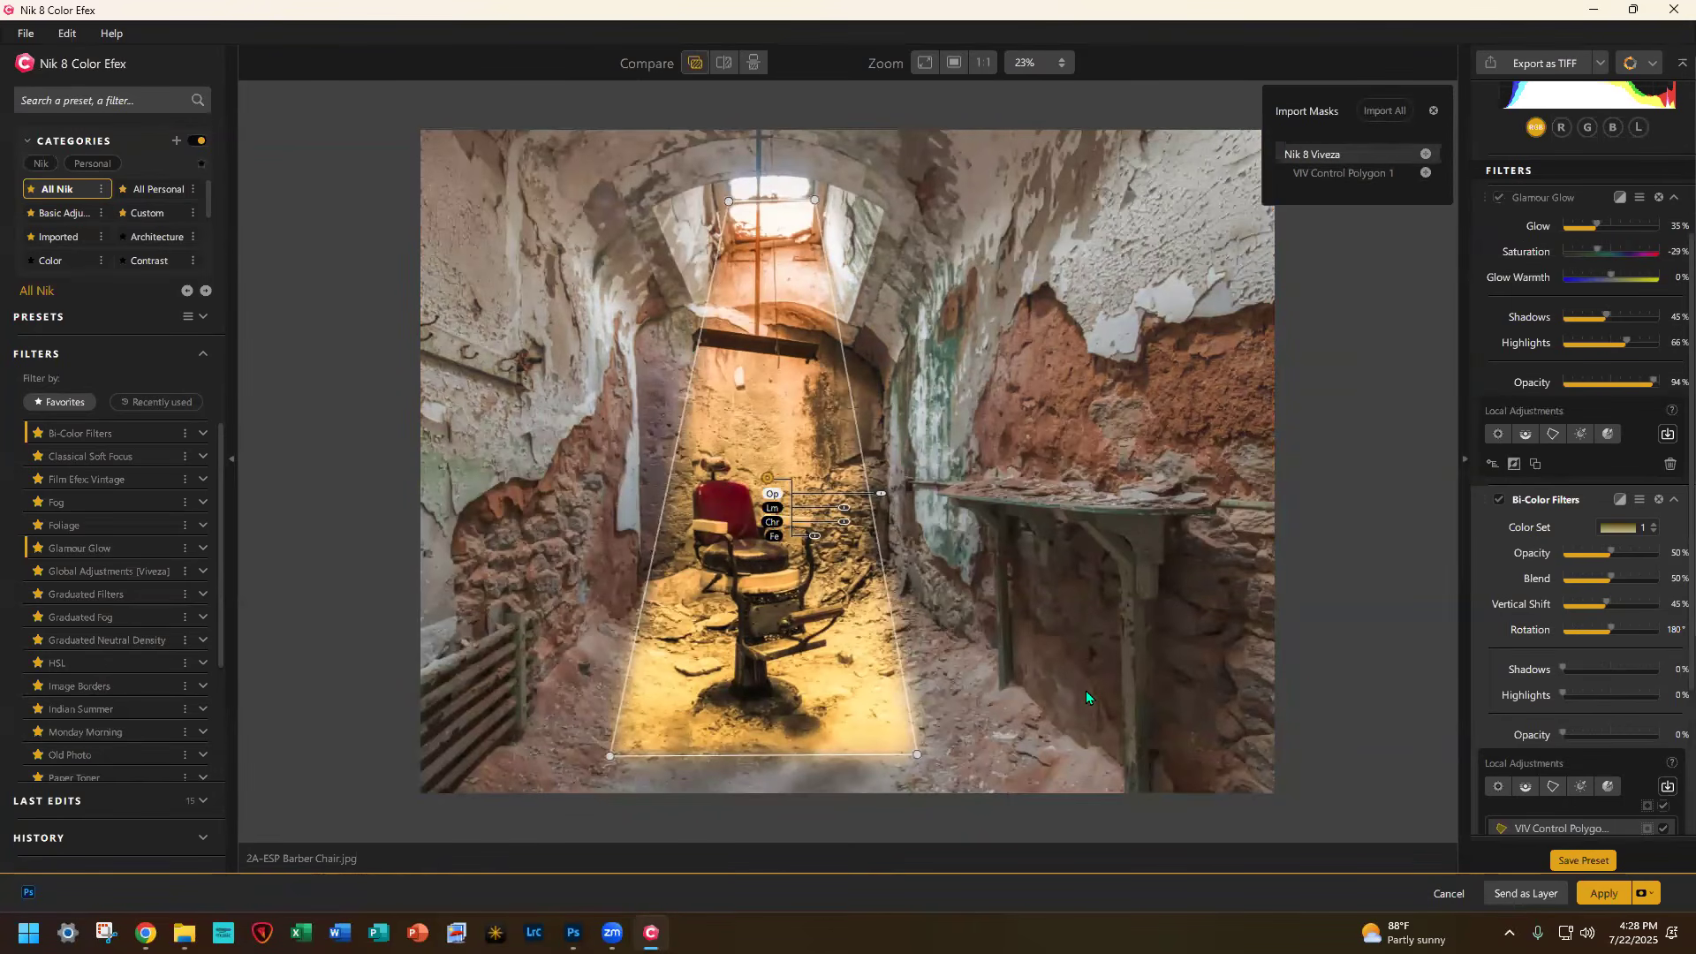
Step: Set the Bi-Color Filters to Green/Brown color set 4, Blend 100%, Vertical Shift 48% and overall Opacity 7%
click(1650, 527)
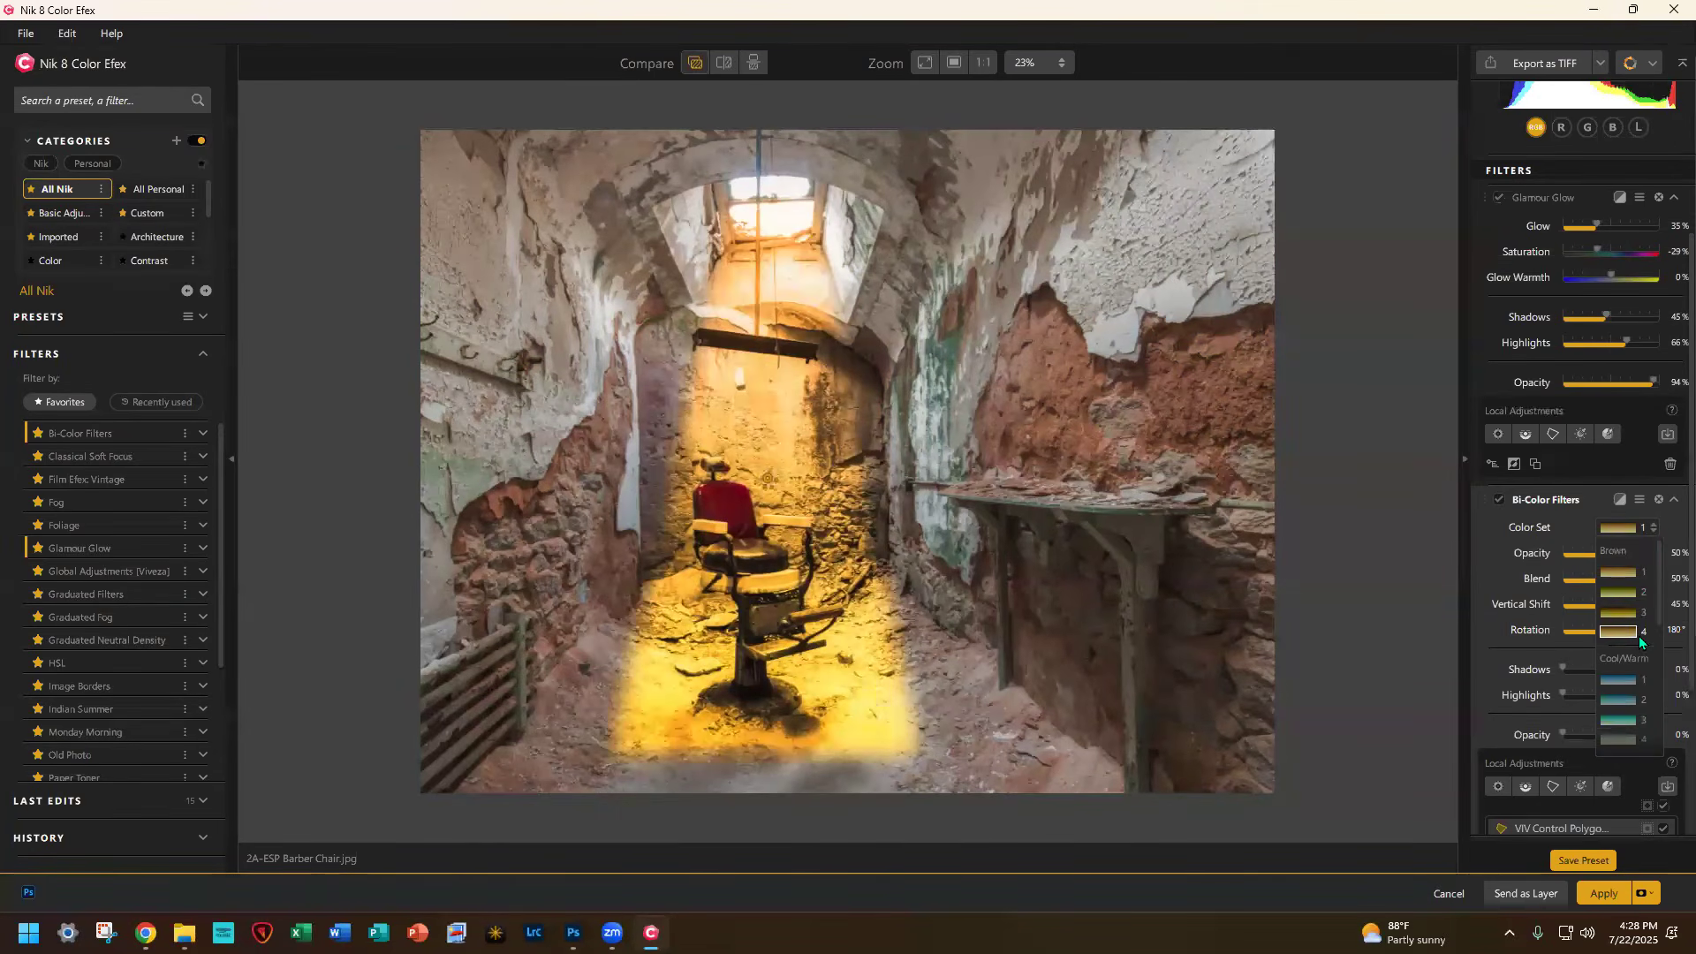
scroll(1631, 639, down, 3)
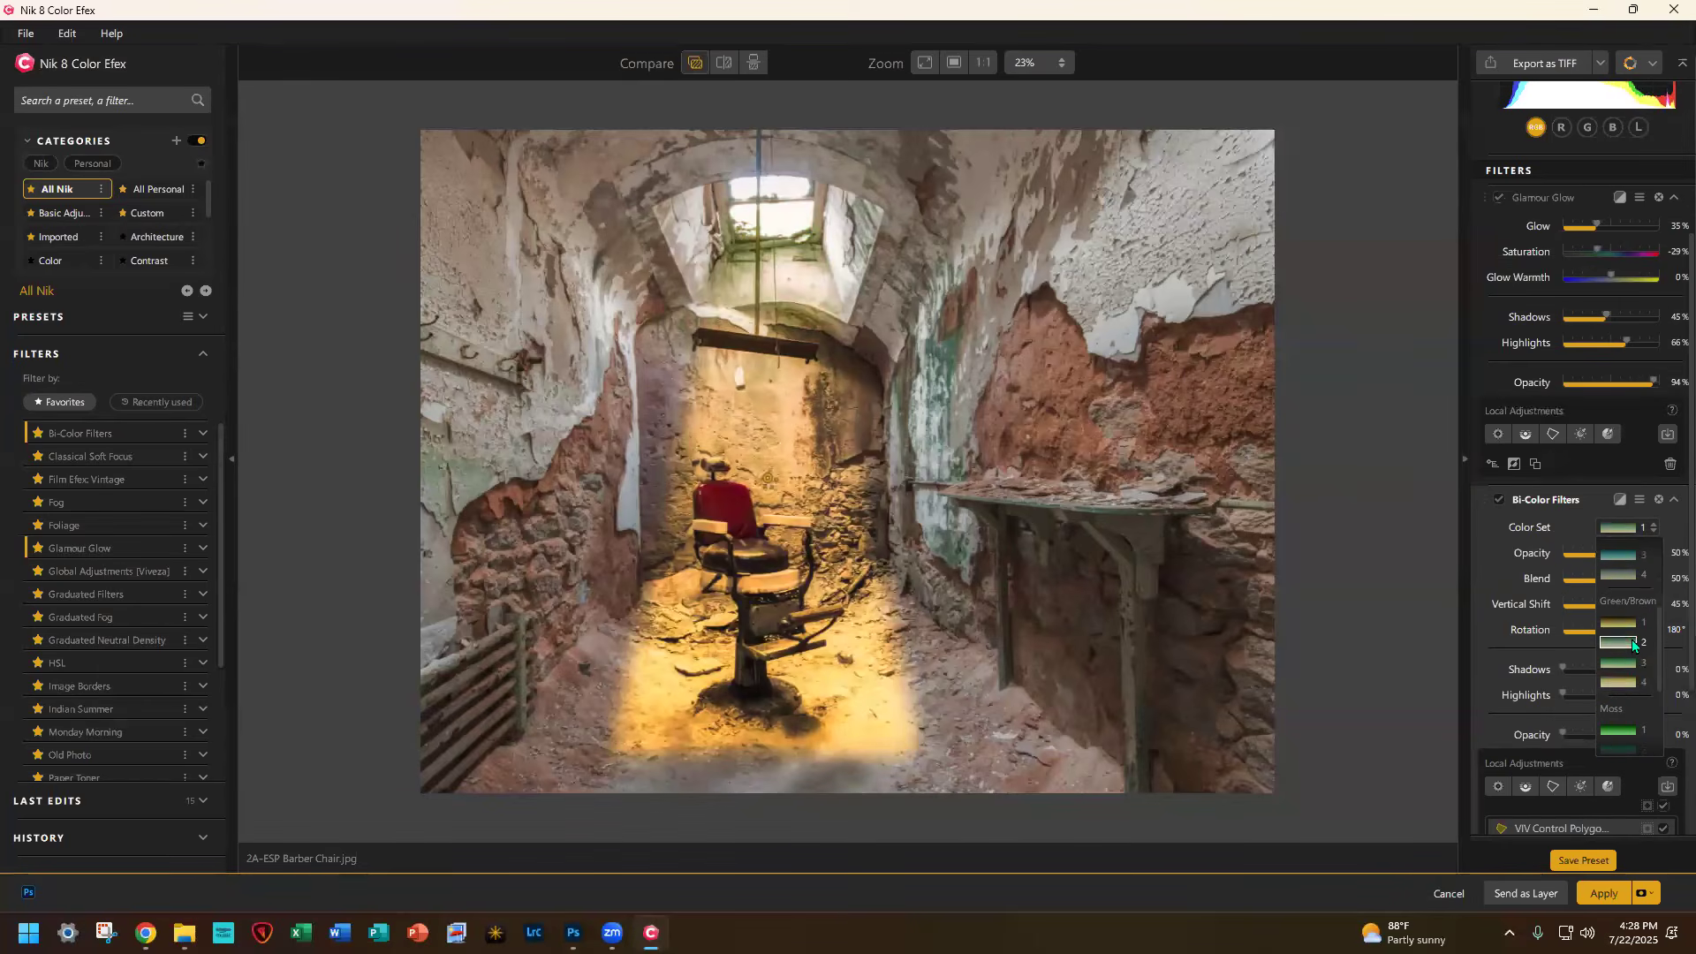
click(1623, 682)
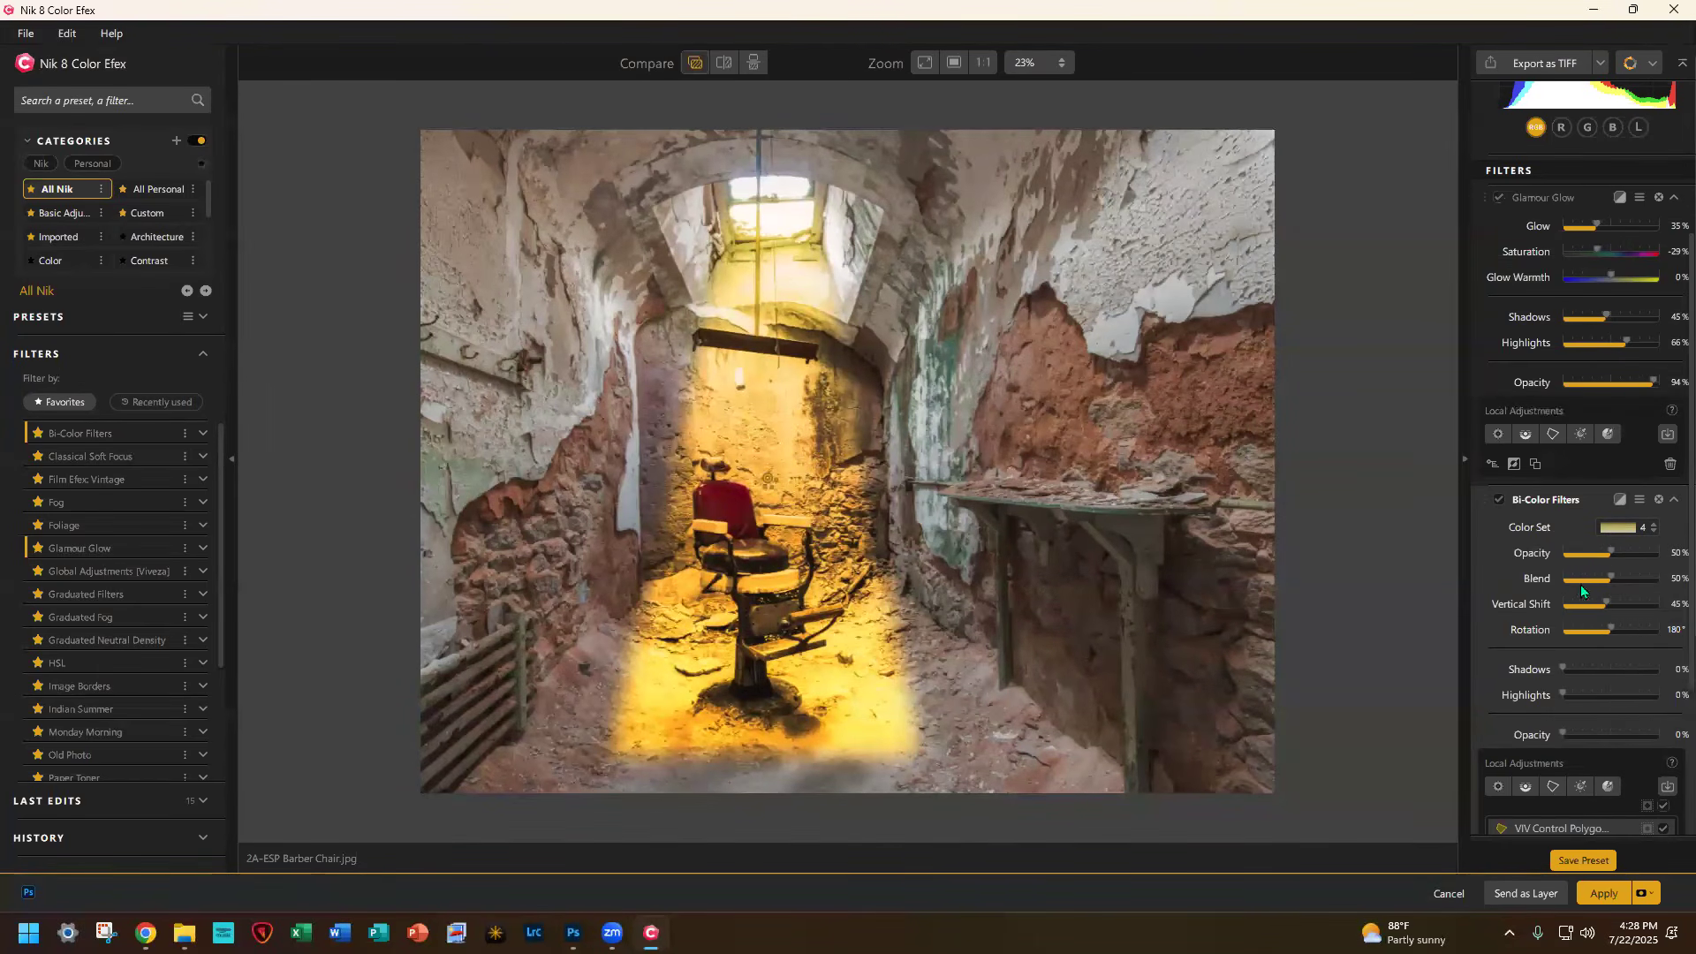
drag(1610, 579, 1657, 579)
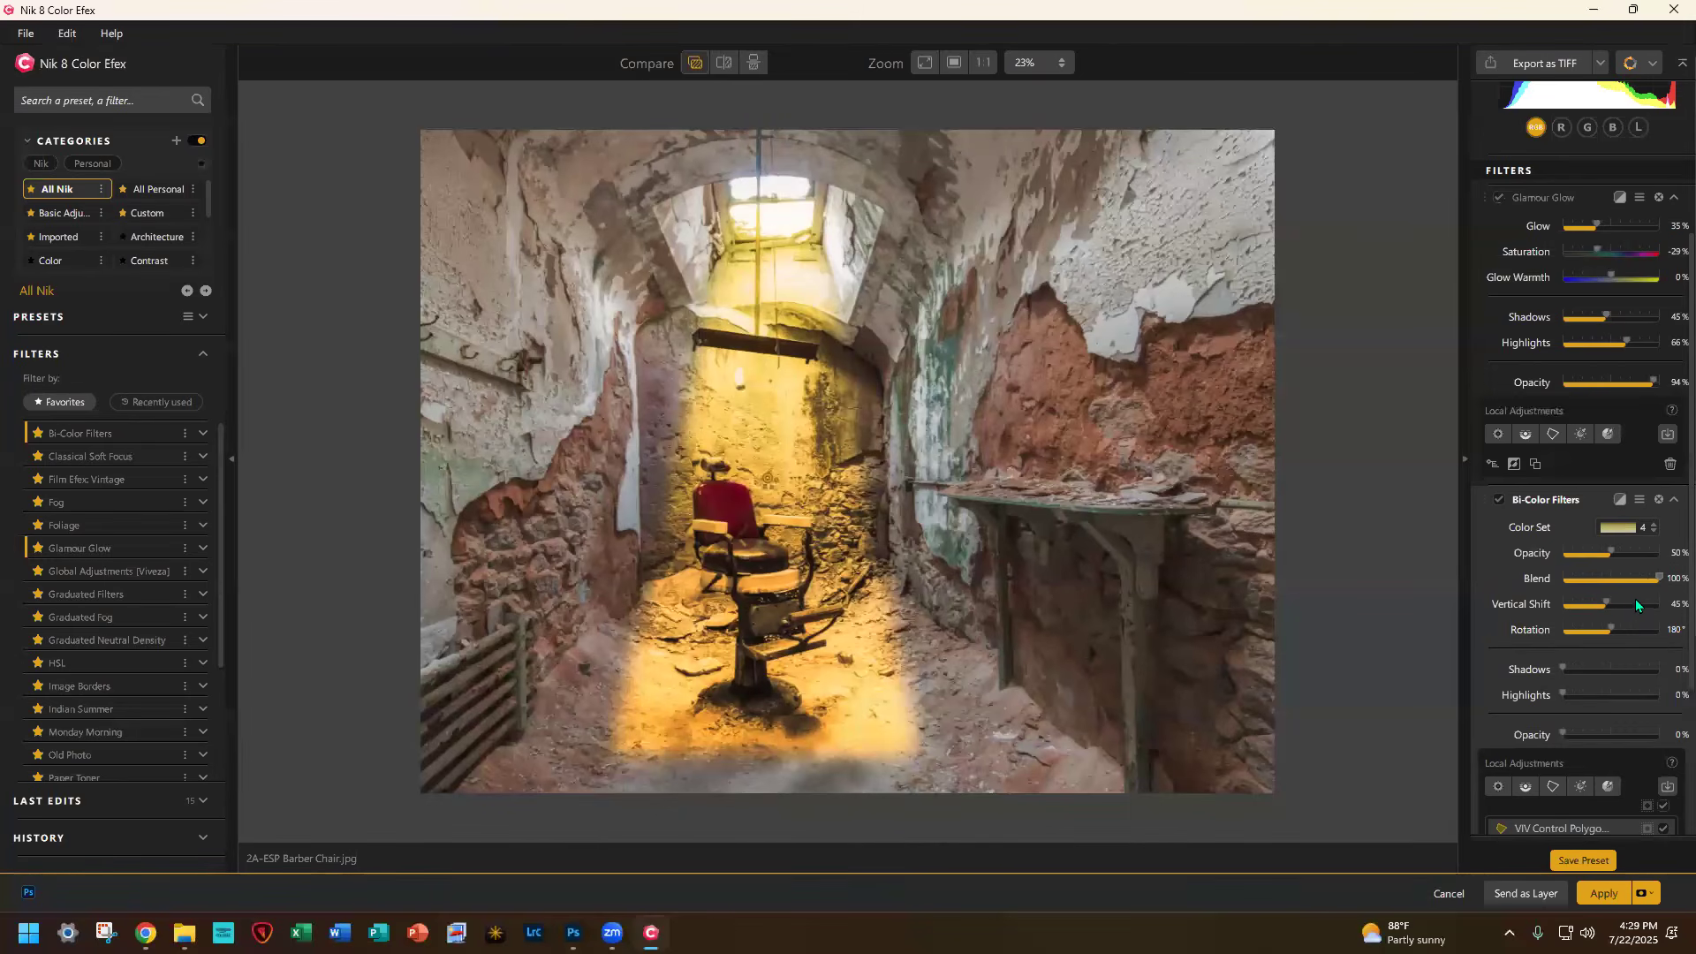
drag(1605, 603, 1608, 600)
drag(1567, 731, 1573, 732)
Step: Set the imported control polygon's Luminance and Chrominance selectivity to 0% and its Feathering to 100%
scroll(1587, 754, down, 5)
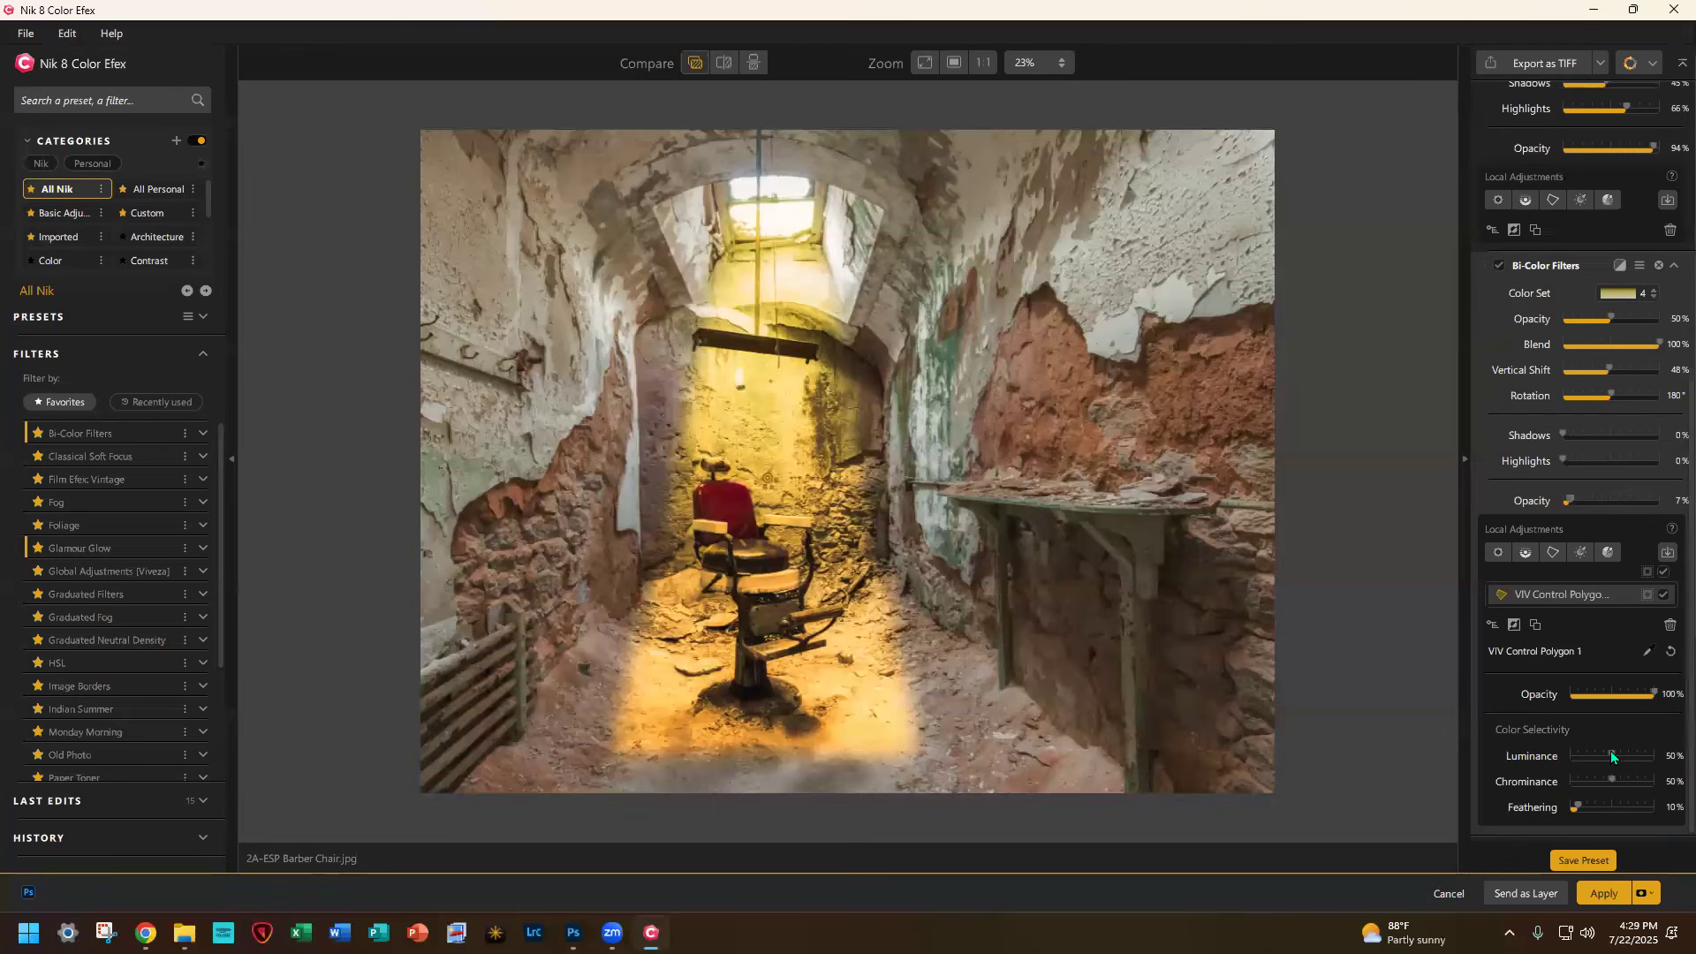
drag(1608, 755, 1518, 781)
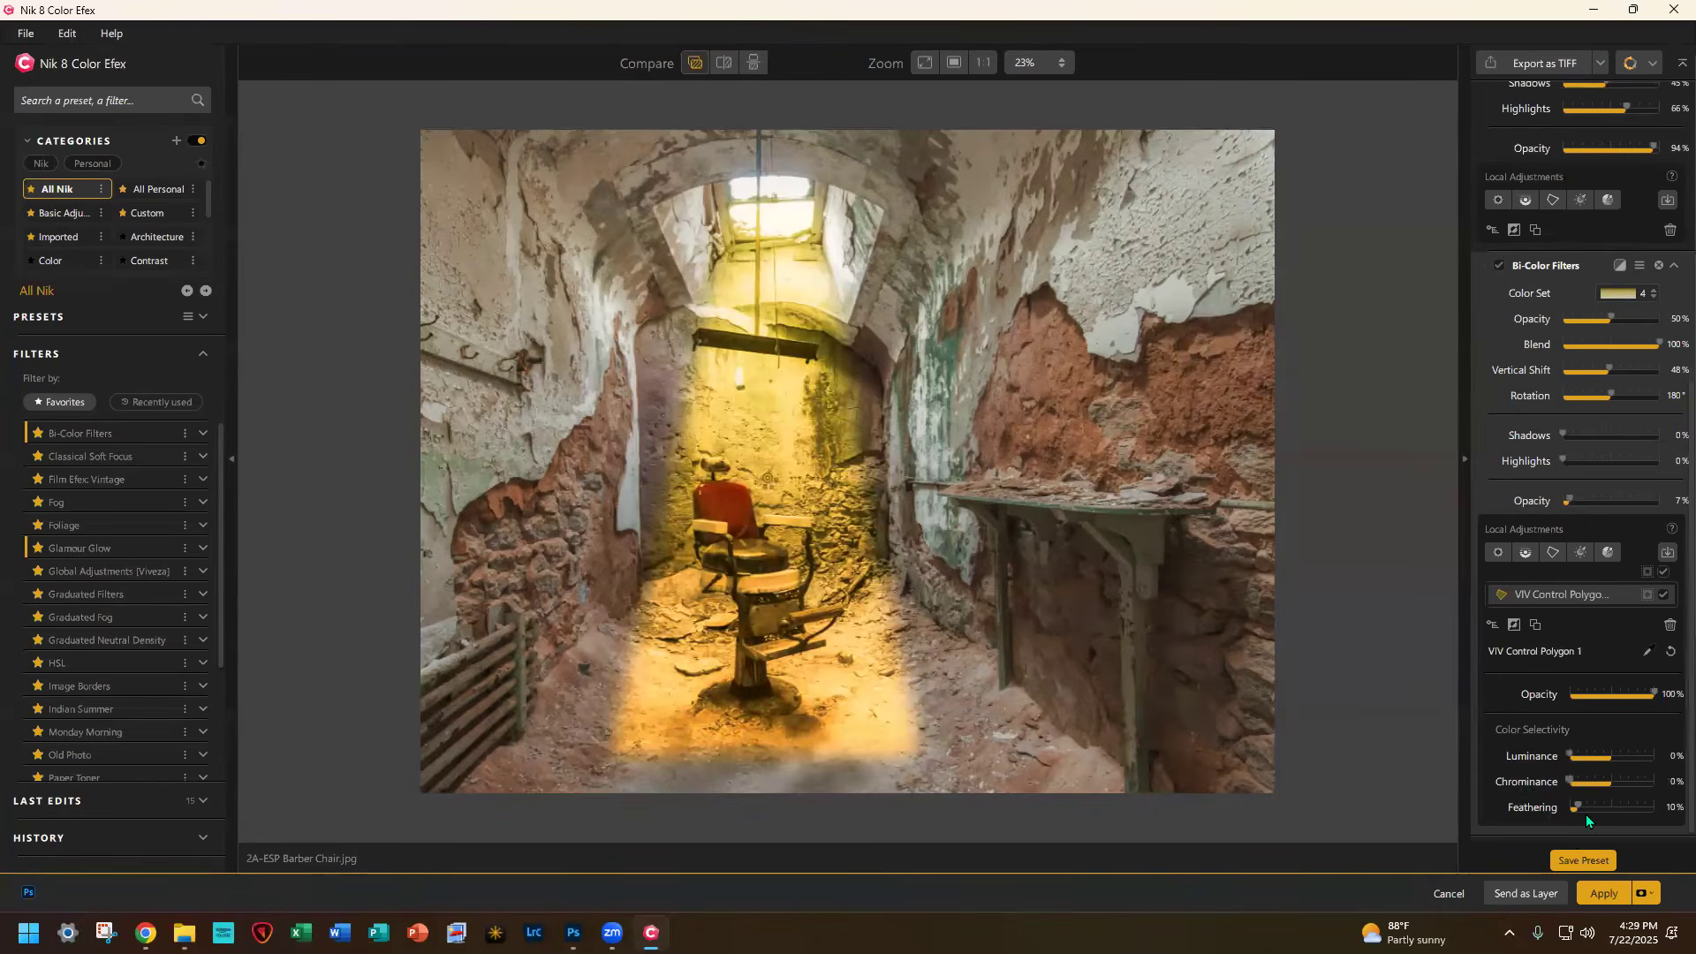
drag(1575, 802, 1666, 804)
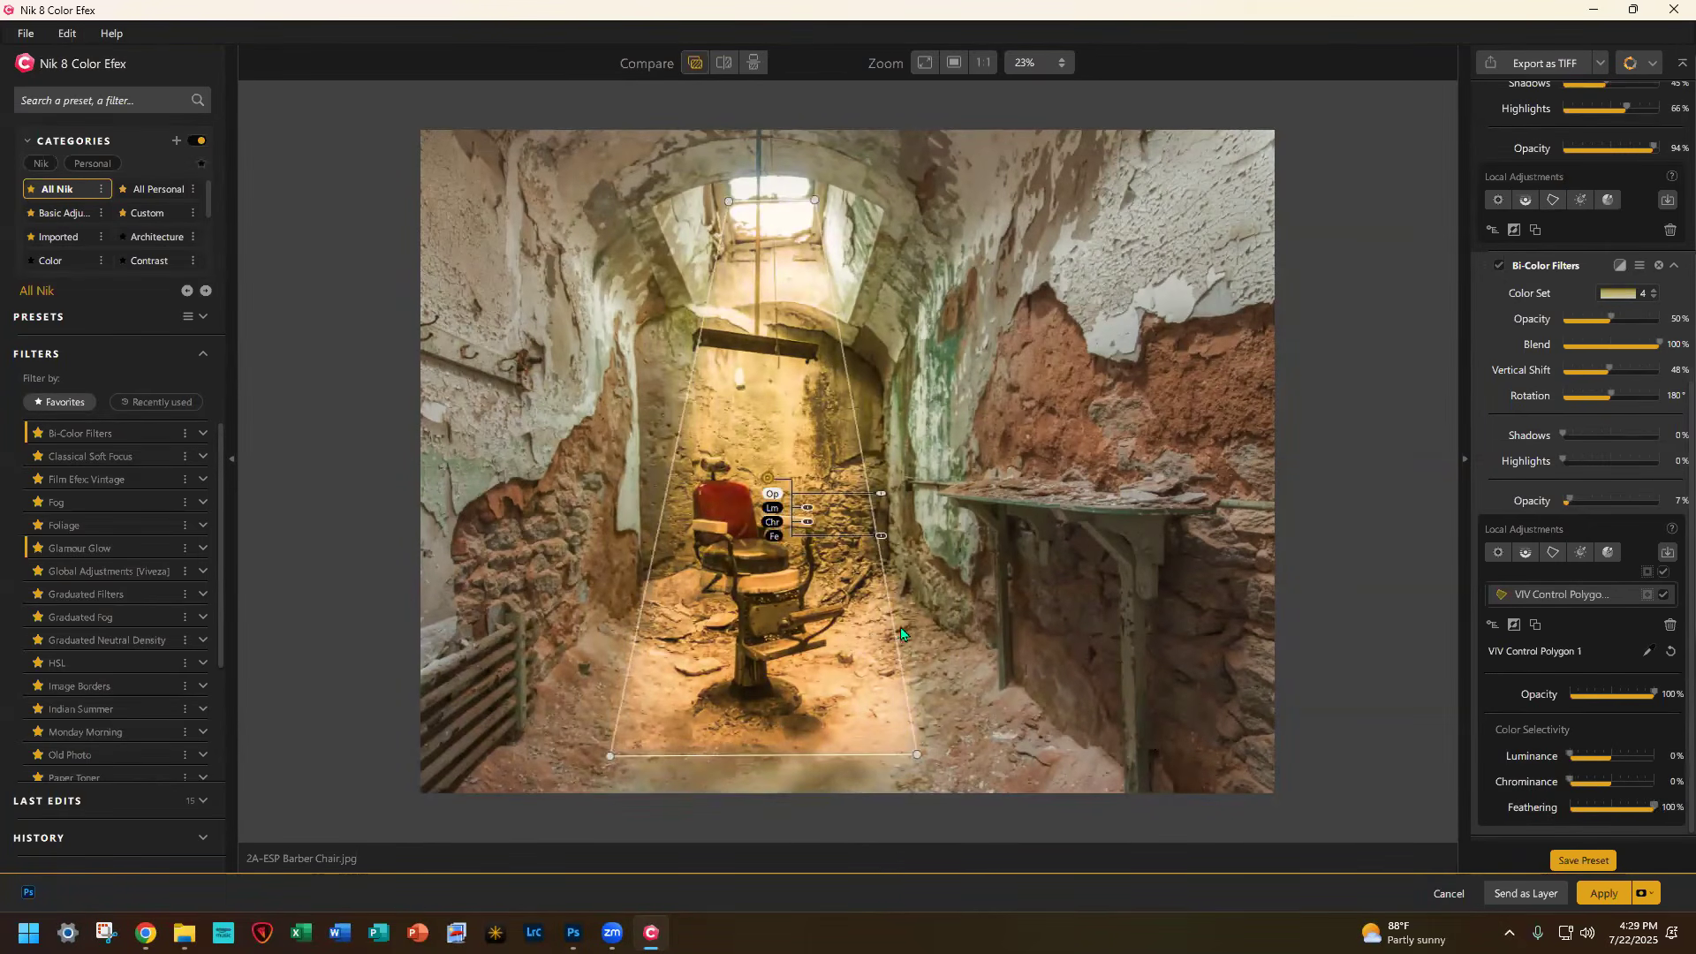
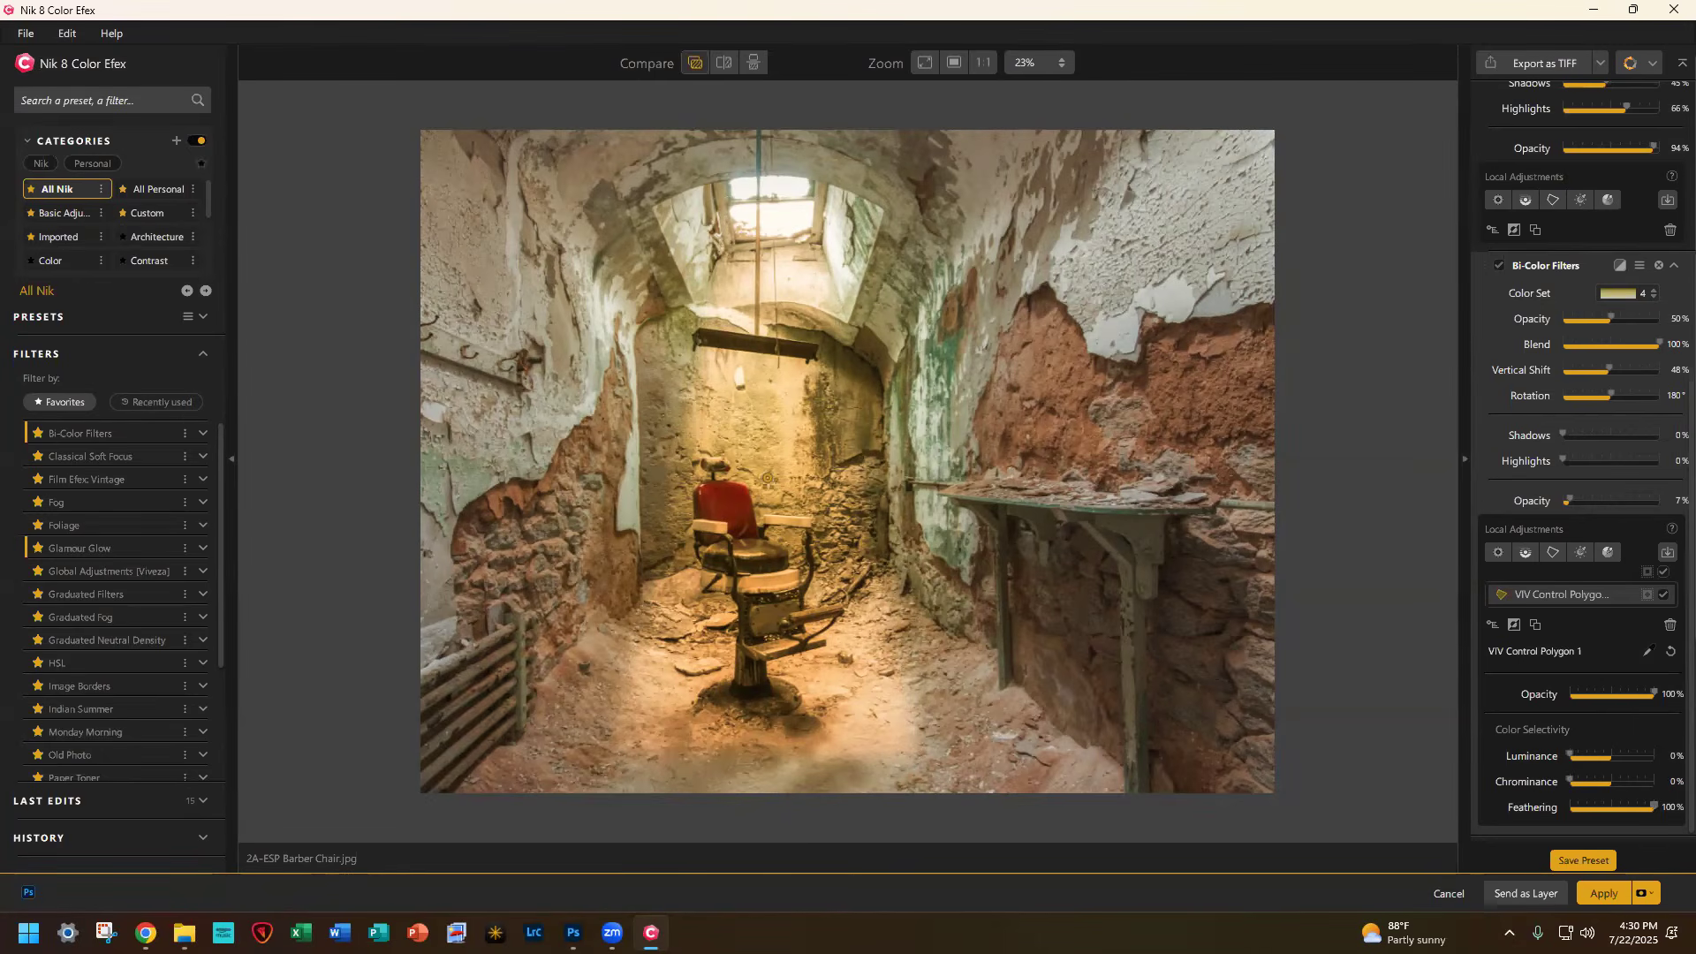
Step: Apply the Color Efex edit as a new layer with mask, including plugin masks, and invert the layer mask to white
click(1644, 897)
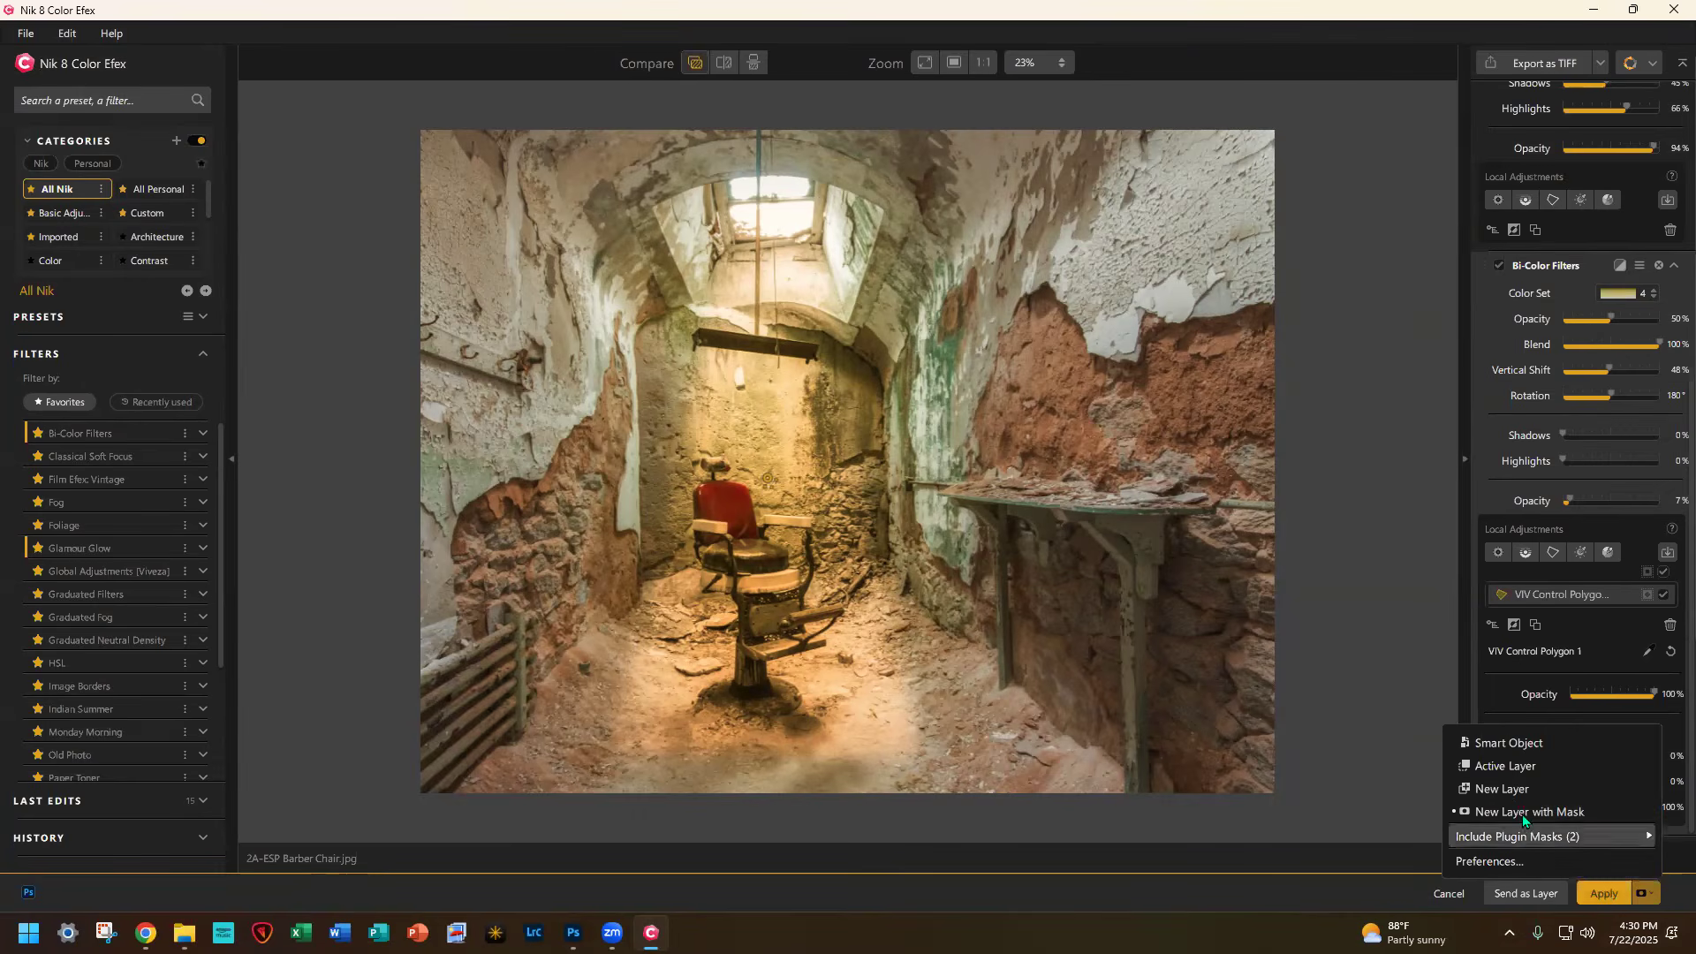
mouse_move(1650, 837)
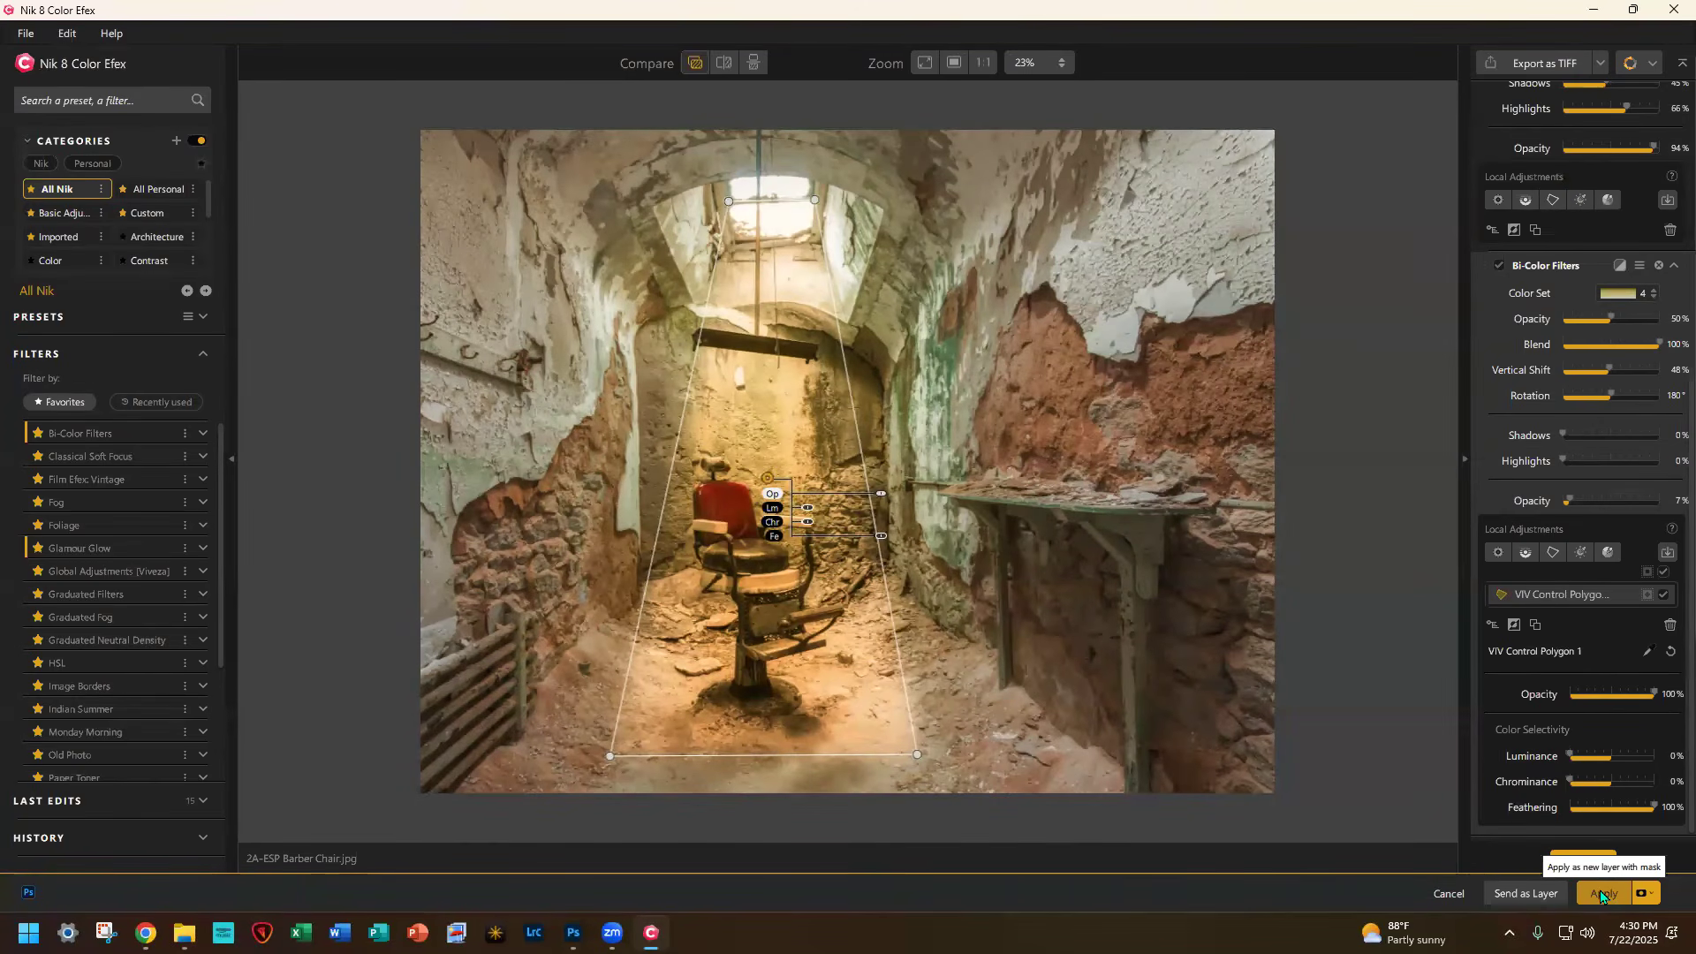
click(1601, 894)
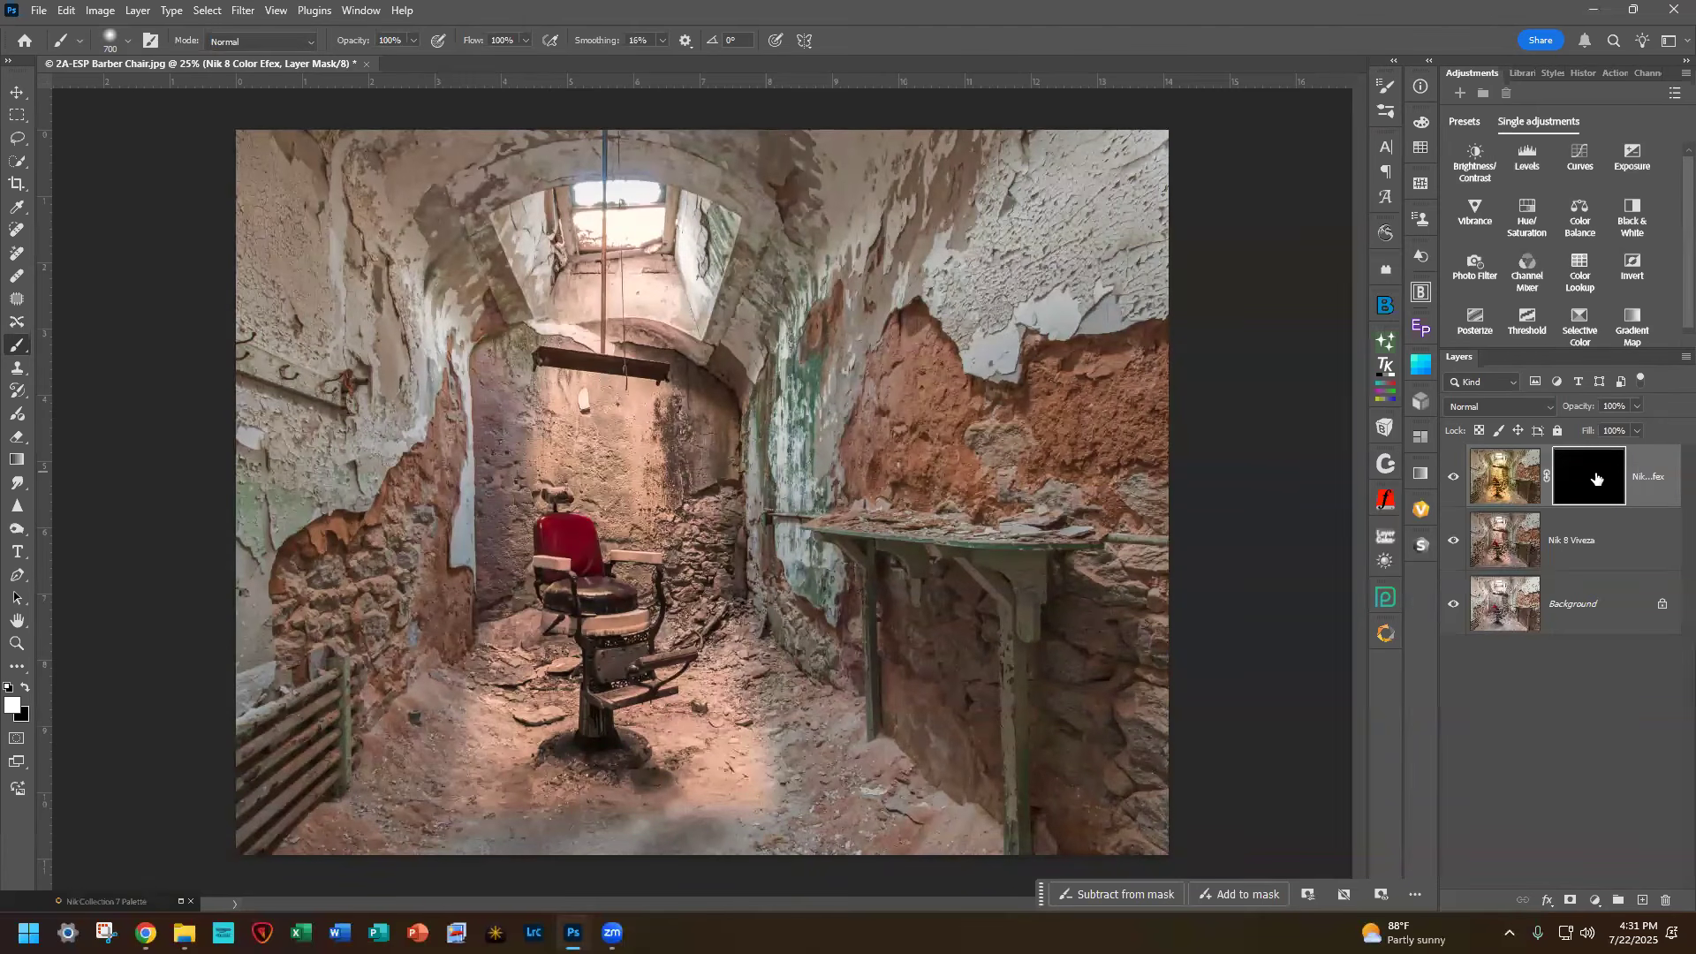
key(ctrl+i)
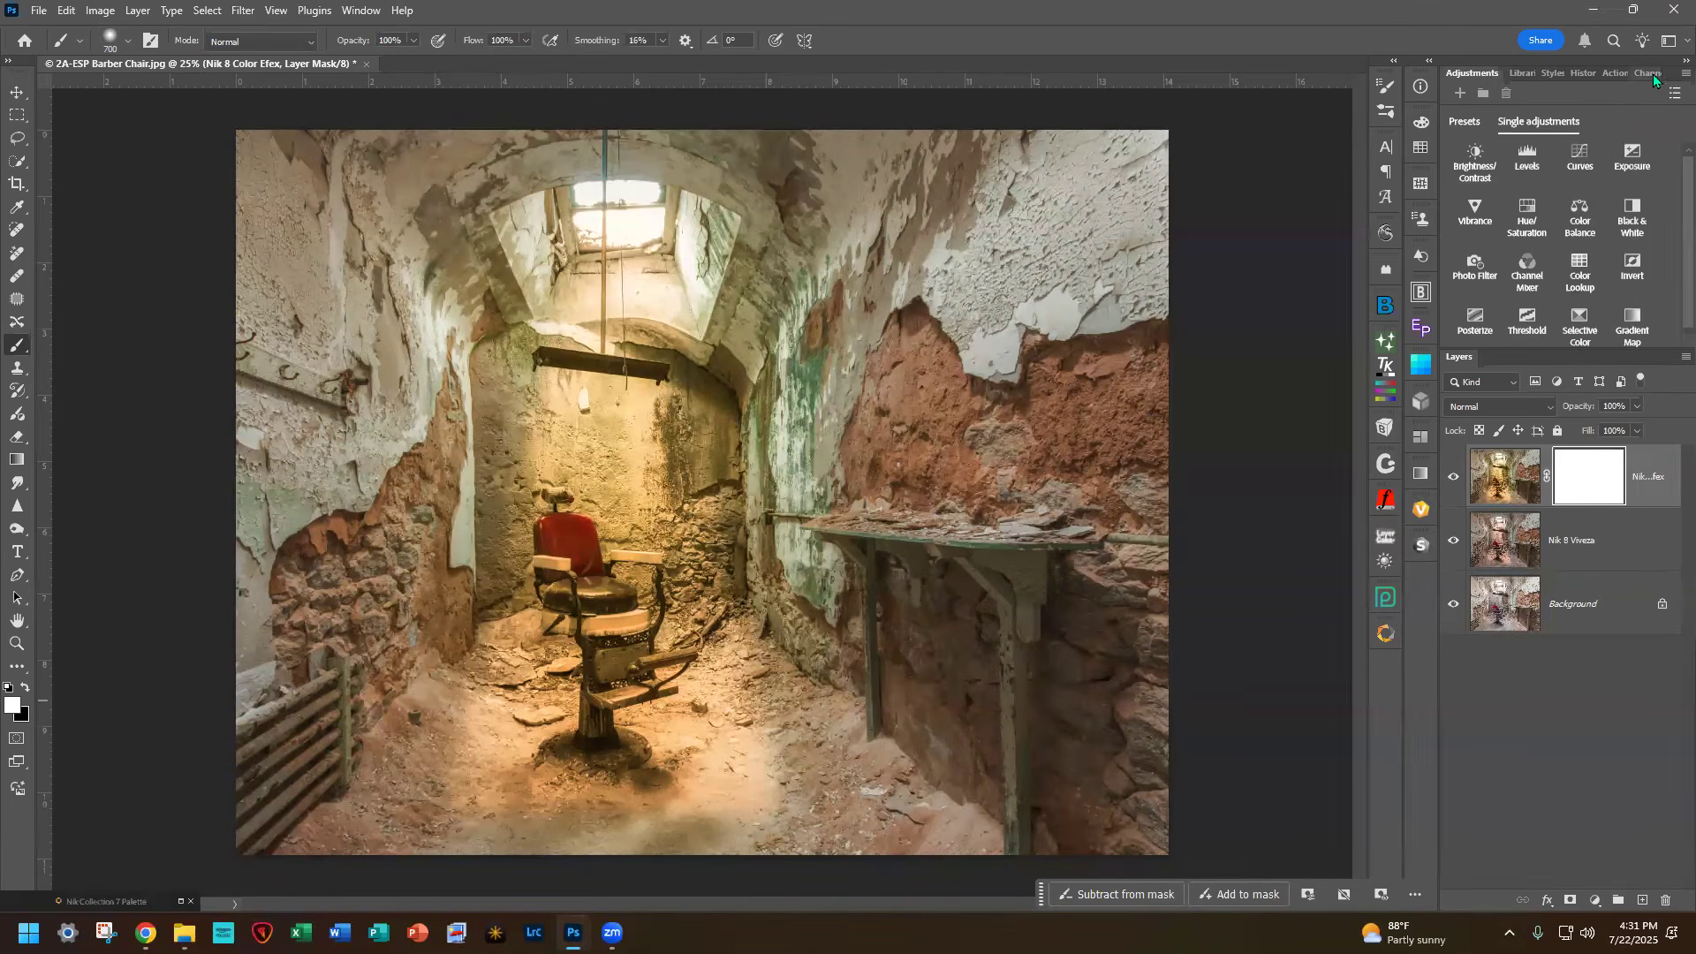
Step: Dock the Channels panel with the Layers panel, enlarge the shared panel group and return to the layers
drag(1650, 73, 1521, 642)
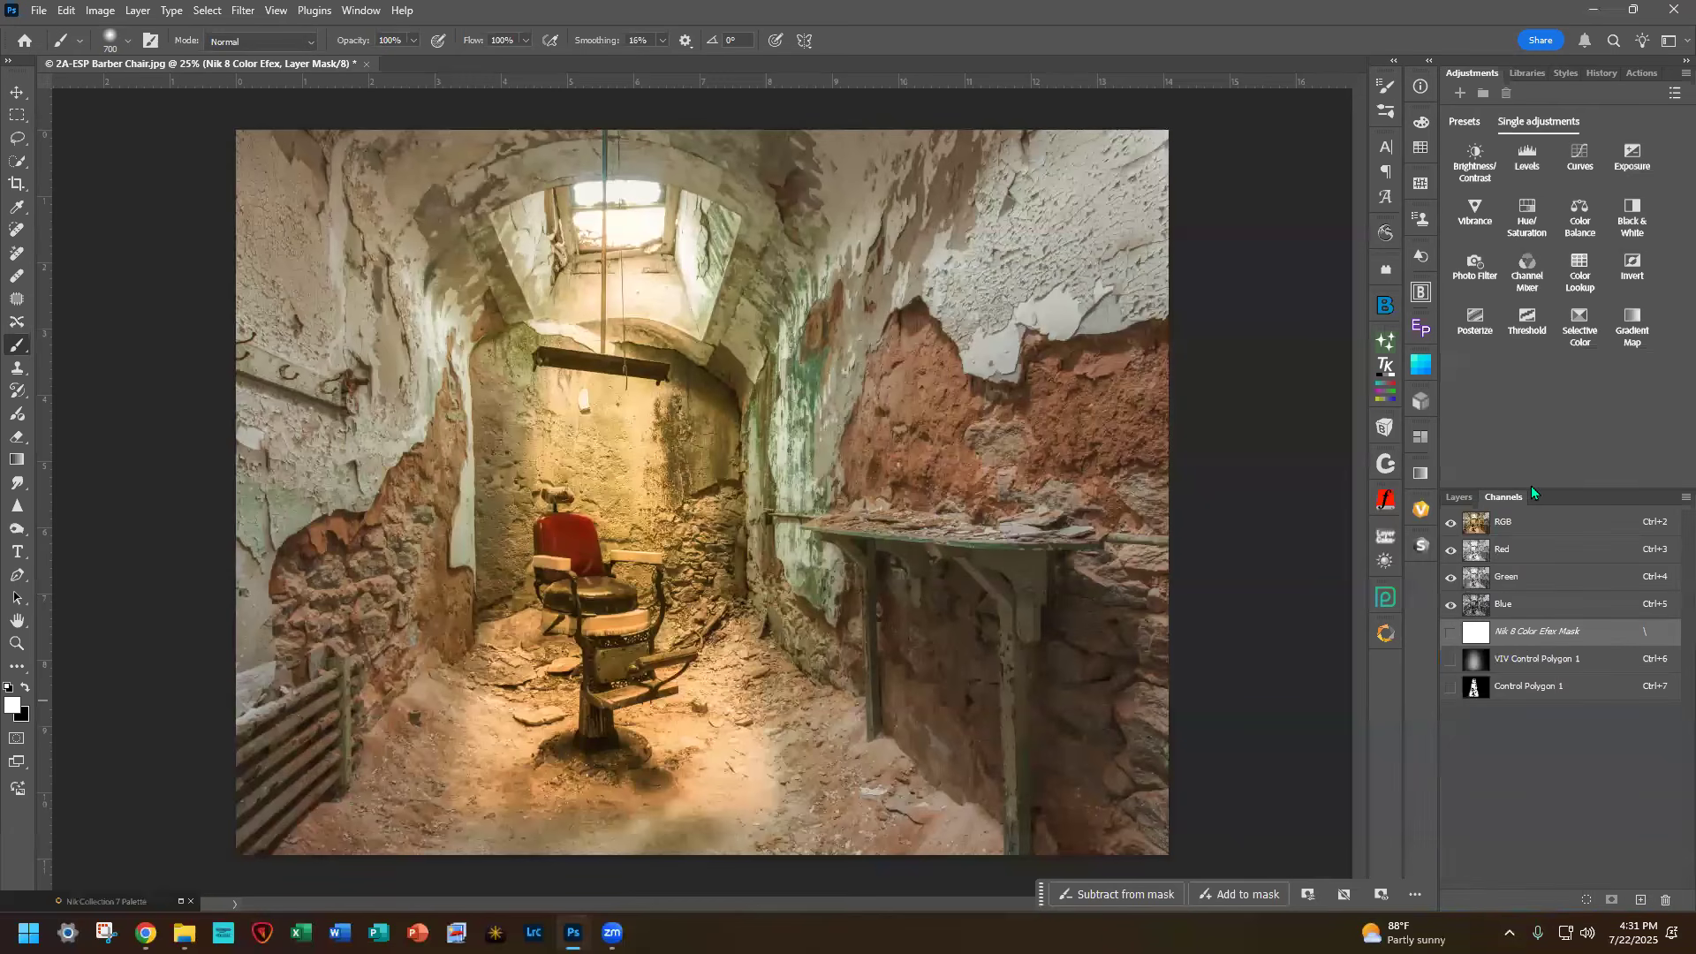
drag(1531, 488, 1533, 372)
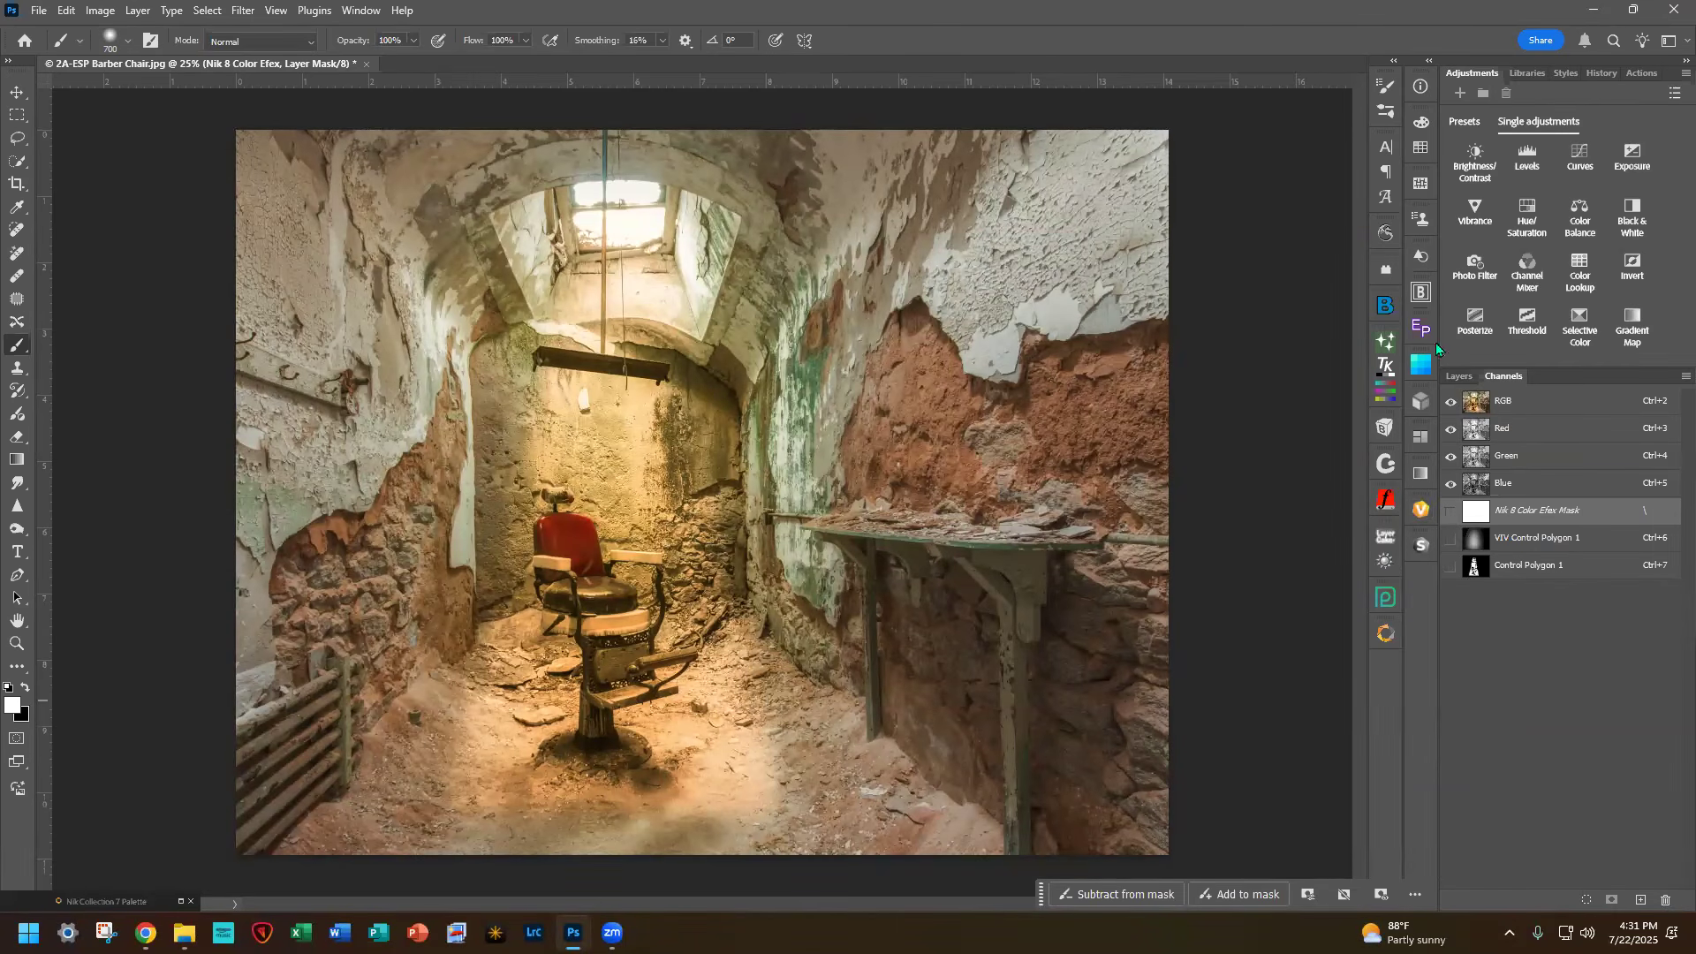
click(1466, 377)
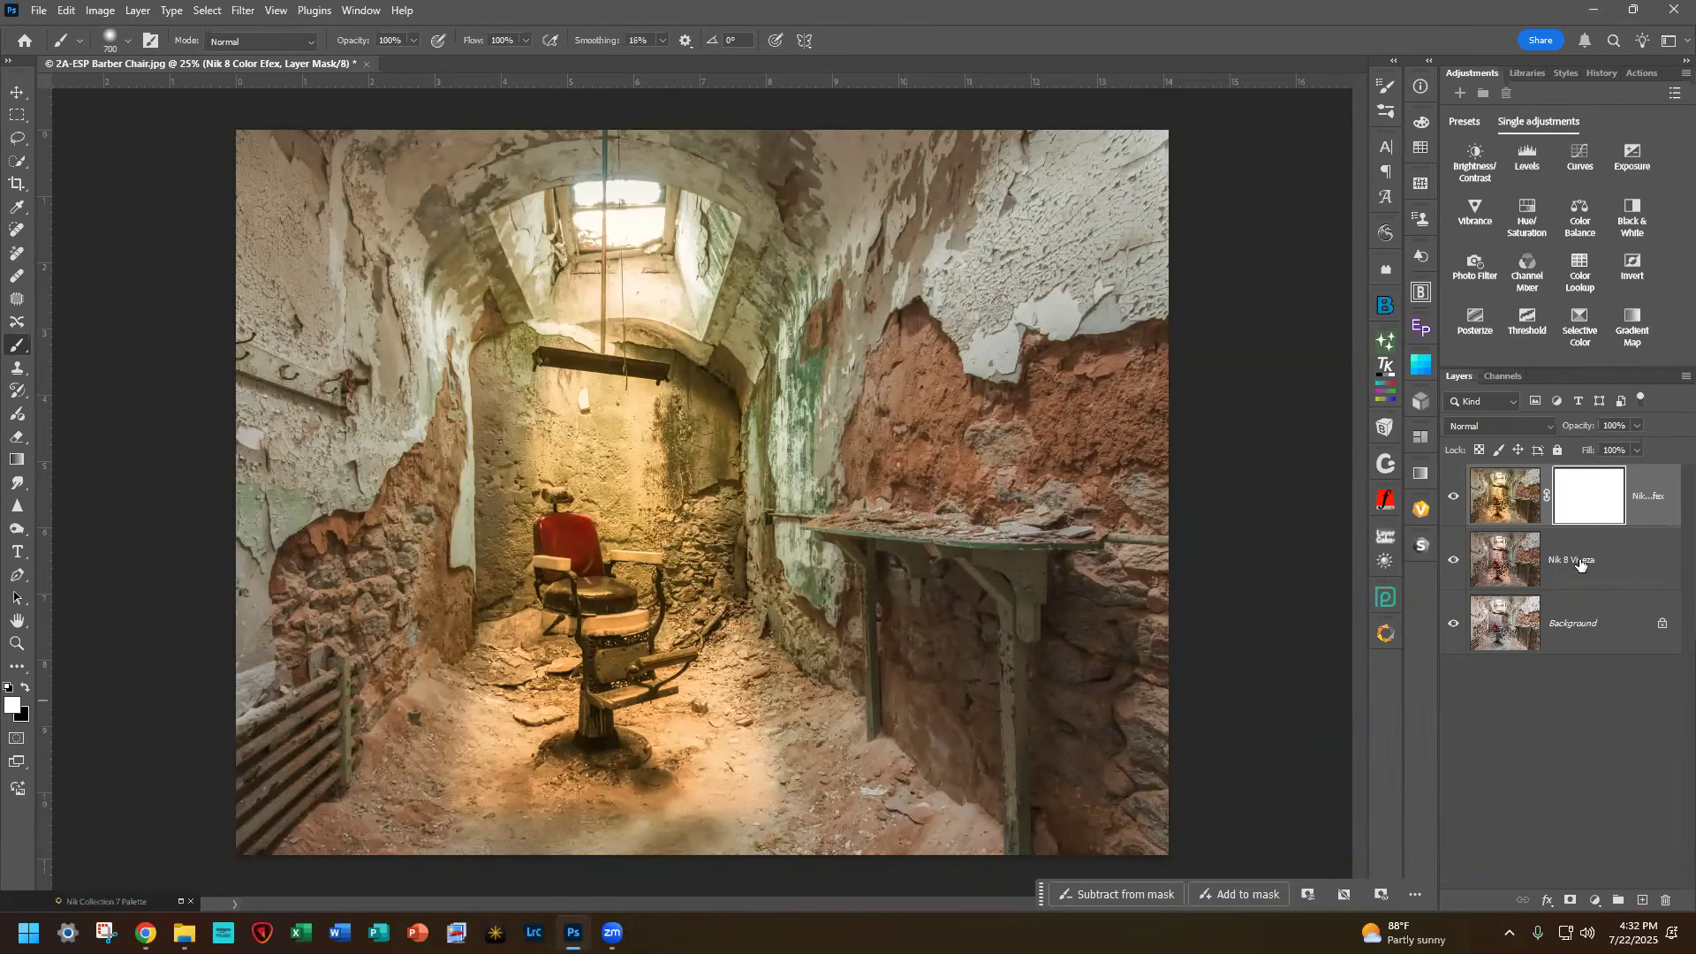
Step: Examine the VIV Control Polygon 1 and Control Polygon 1 masks in the channels by toggling their visibility
ctrl+click(1590, 502)
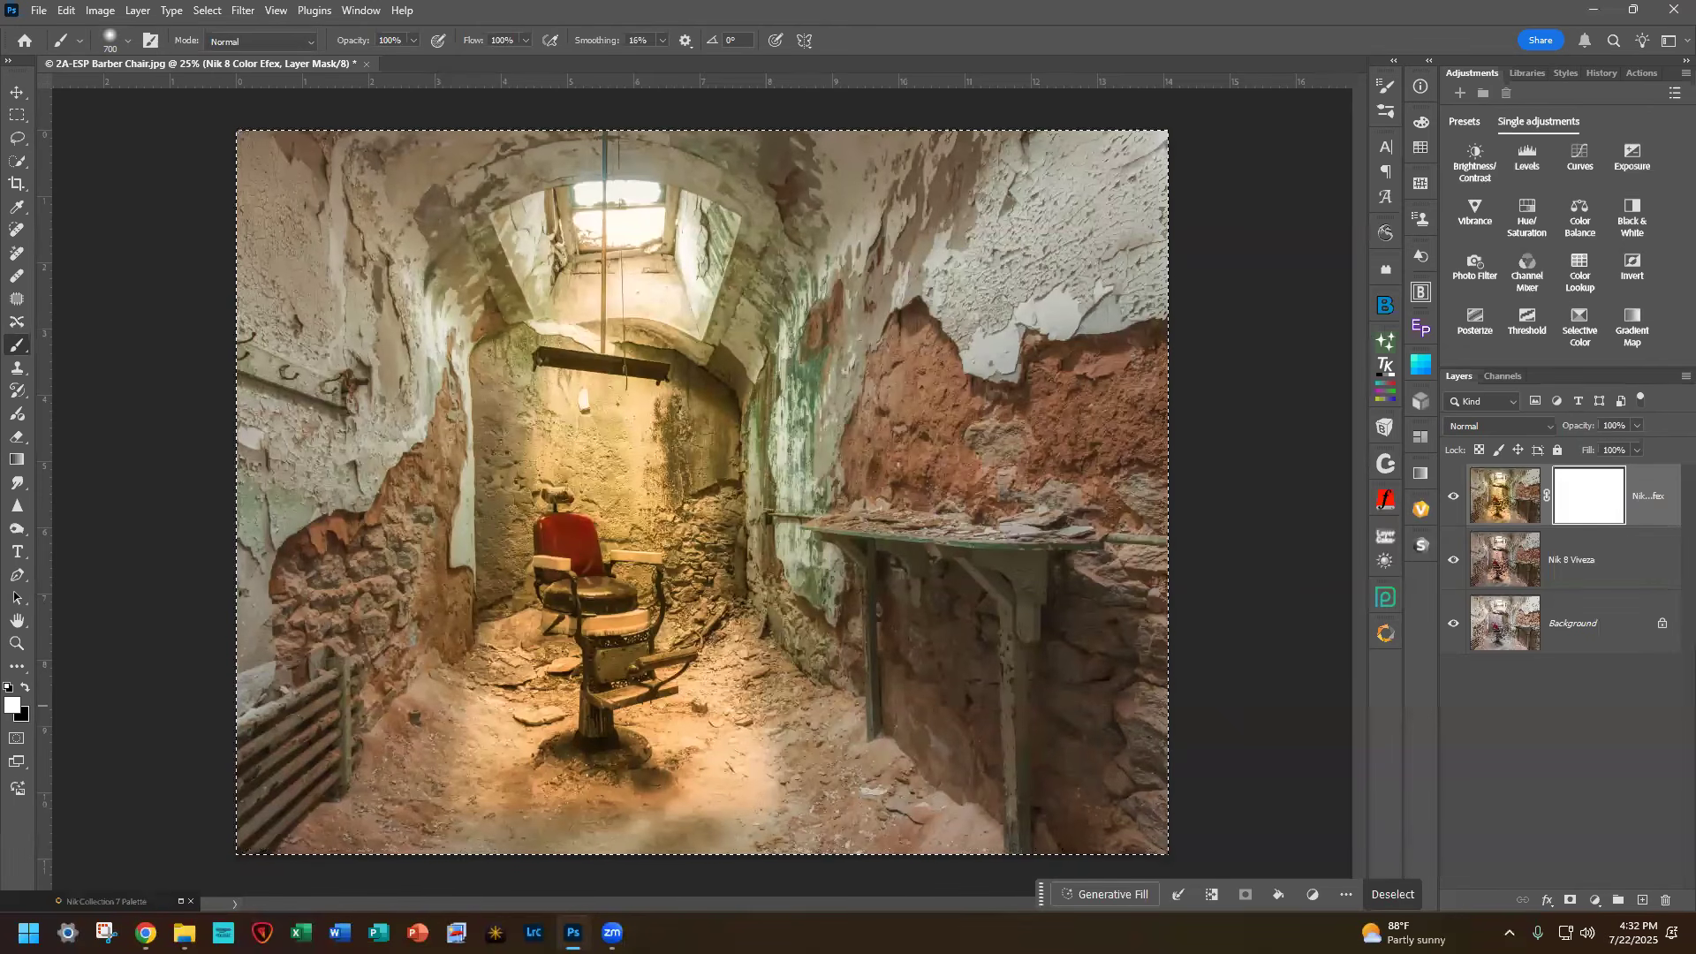
key(ctrl+d)
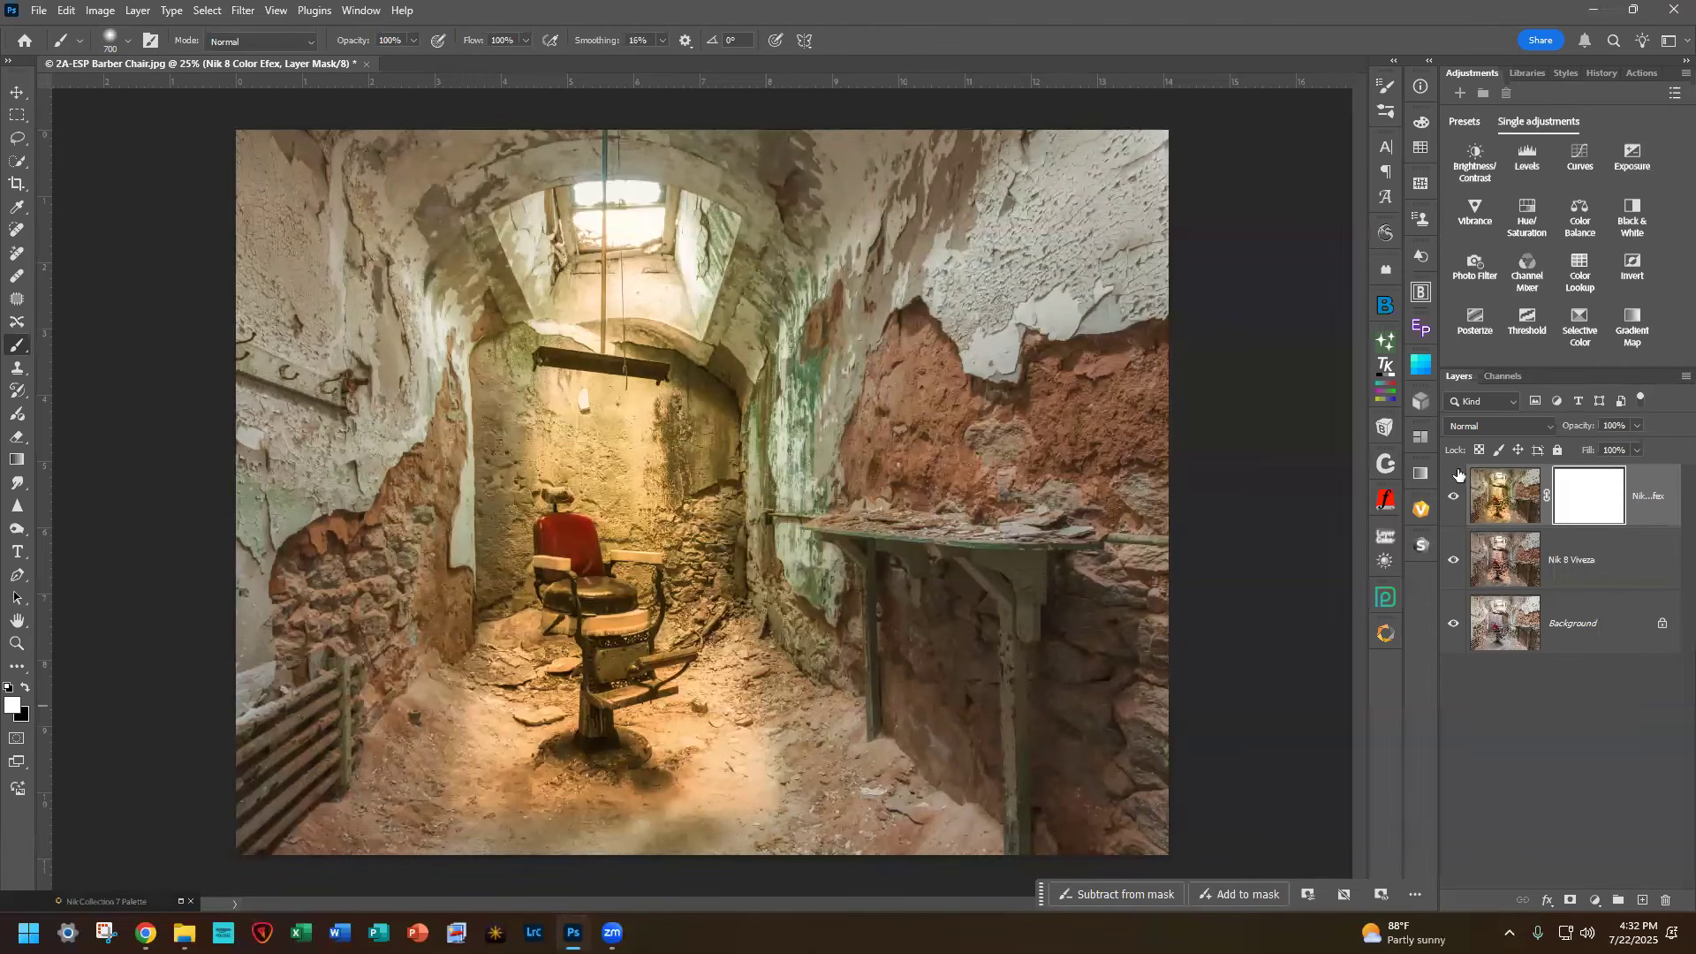
click(1505, 376)
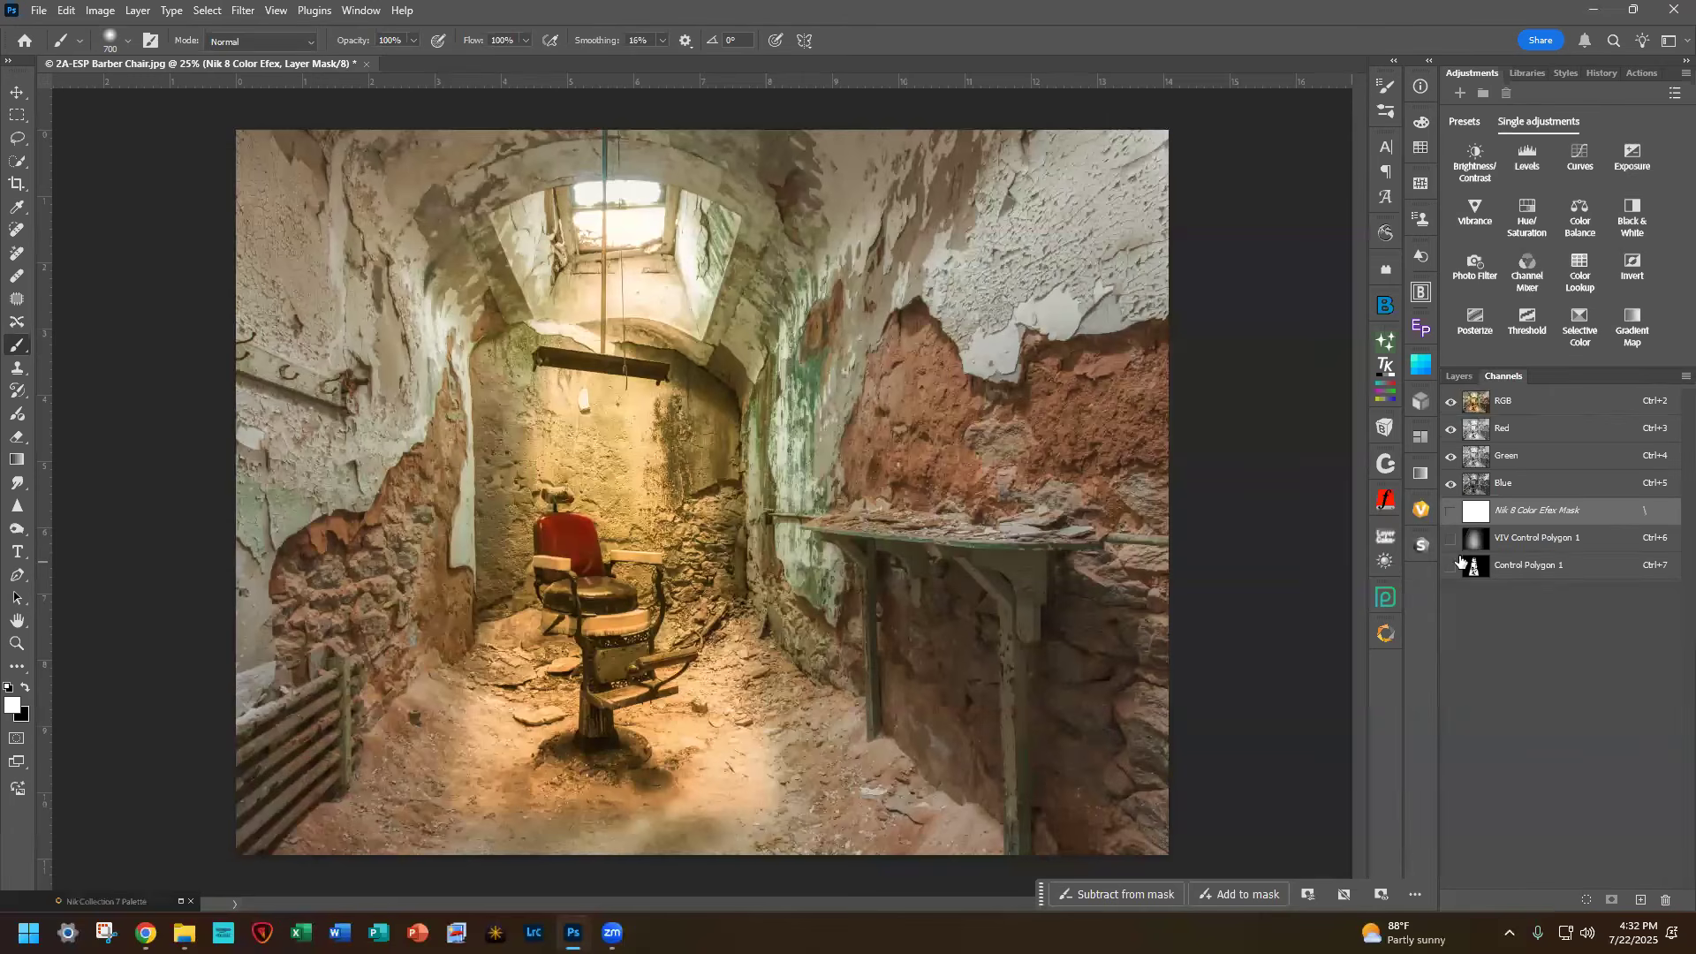
right_click(1511, 540)
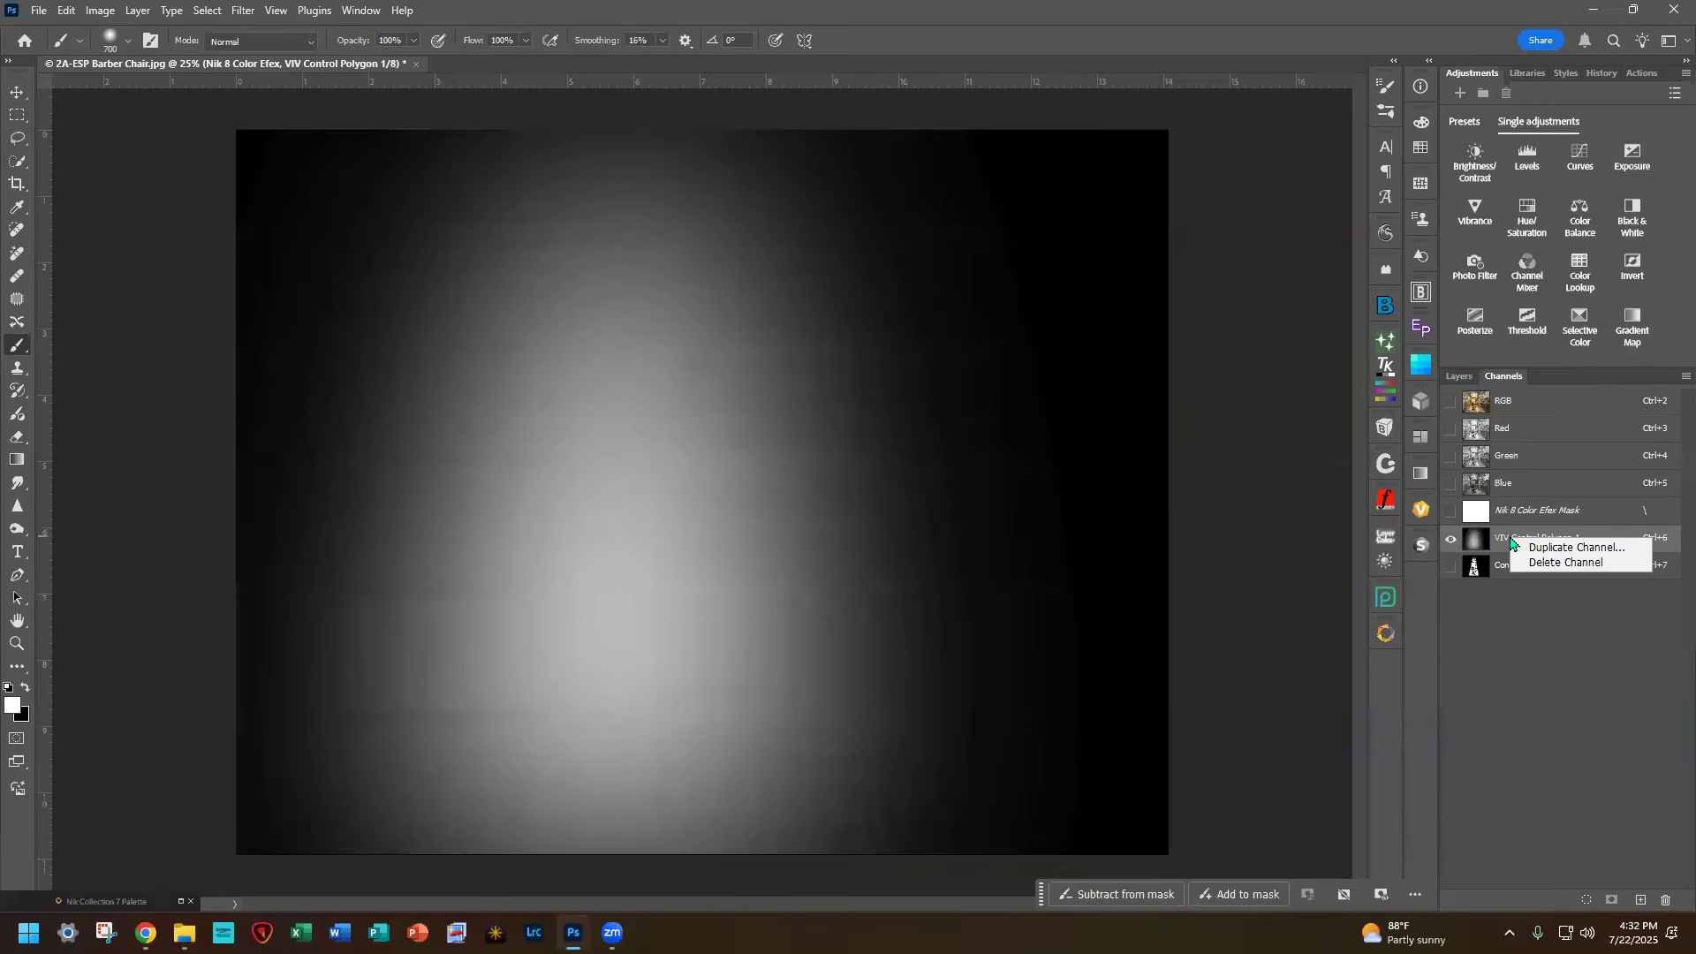
click(1451, 542)
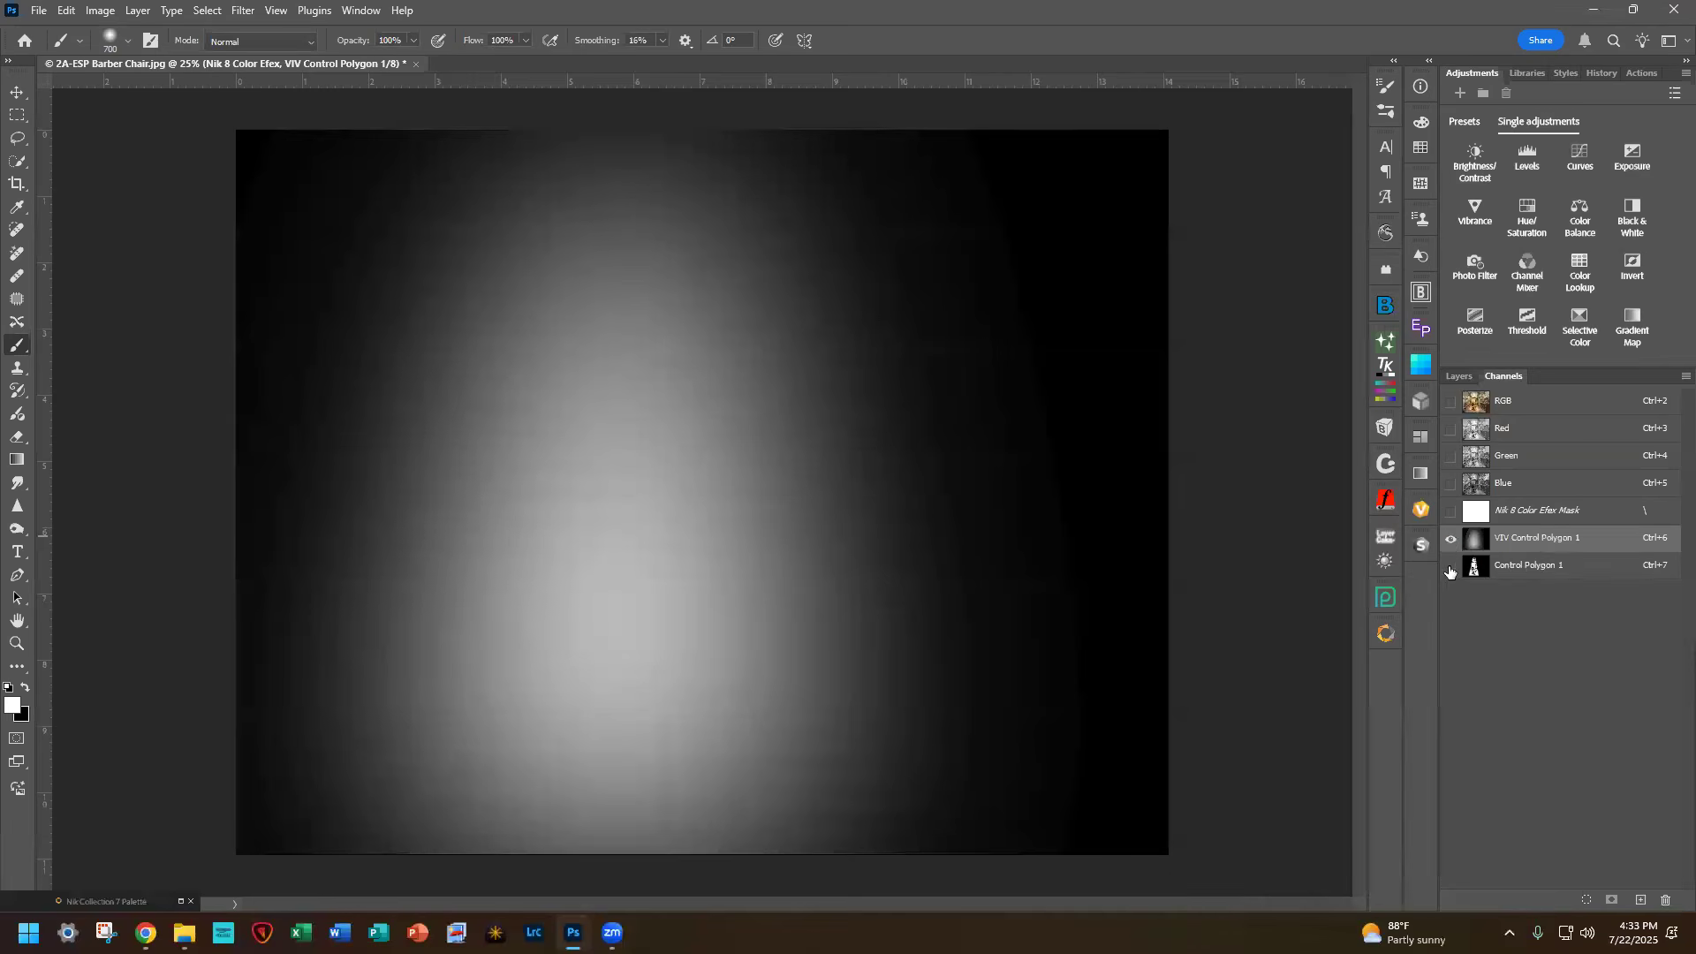
click(1450, 568)
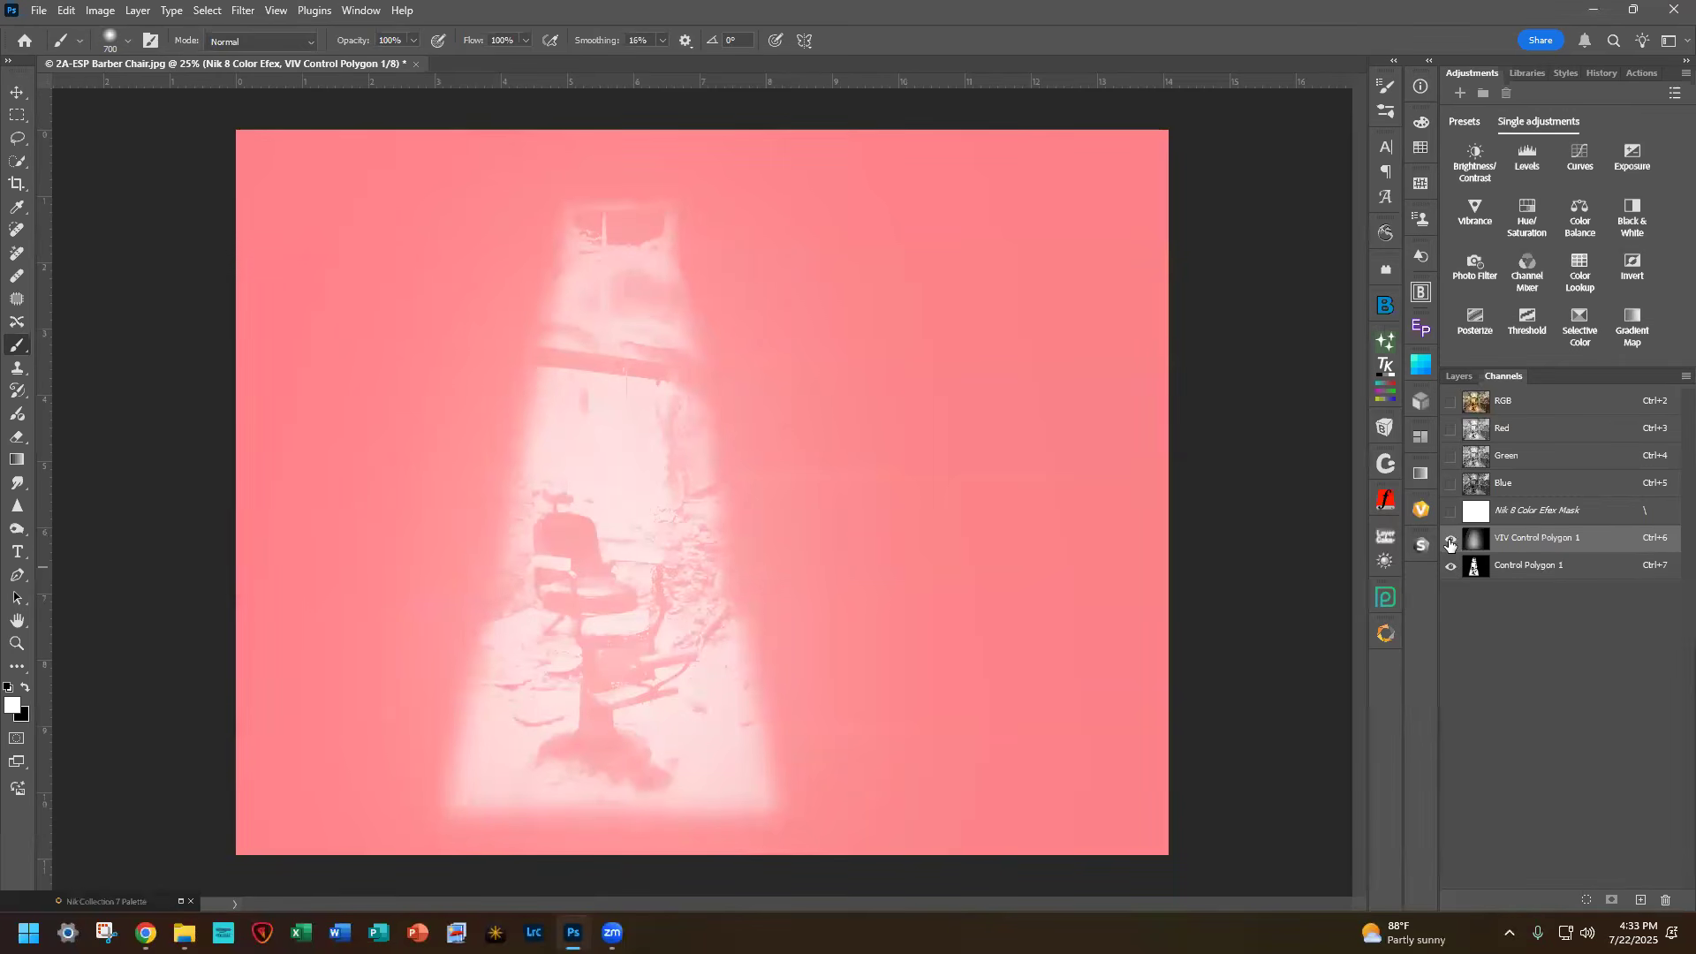
click(1450, 542)
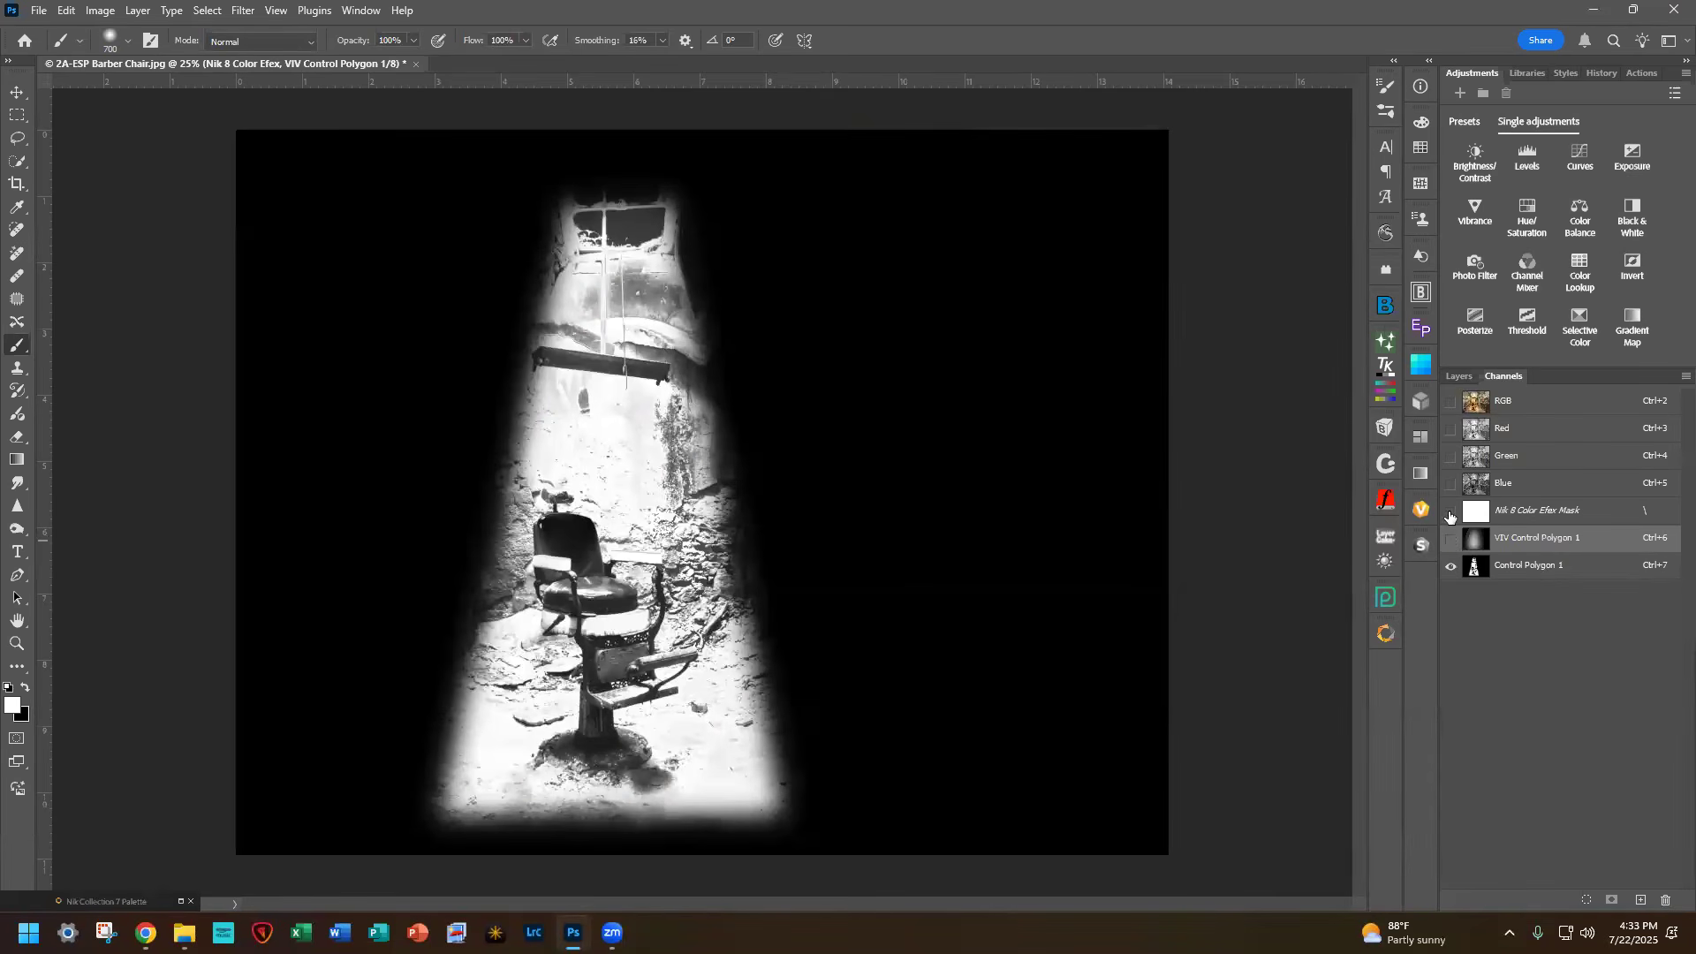
click(1449, 516)
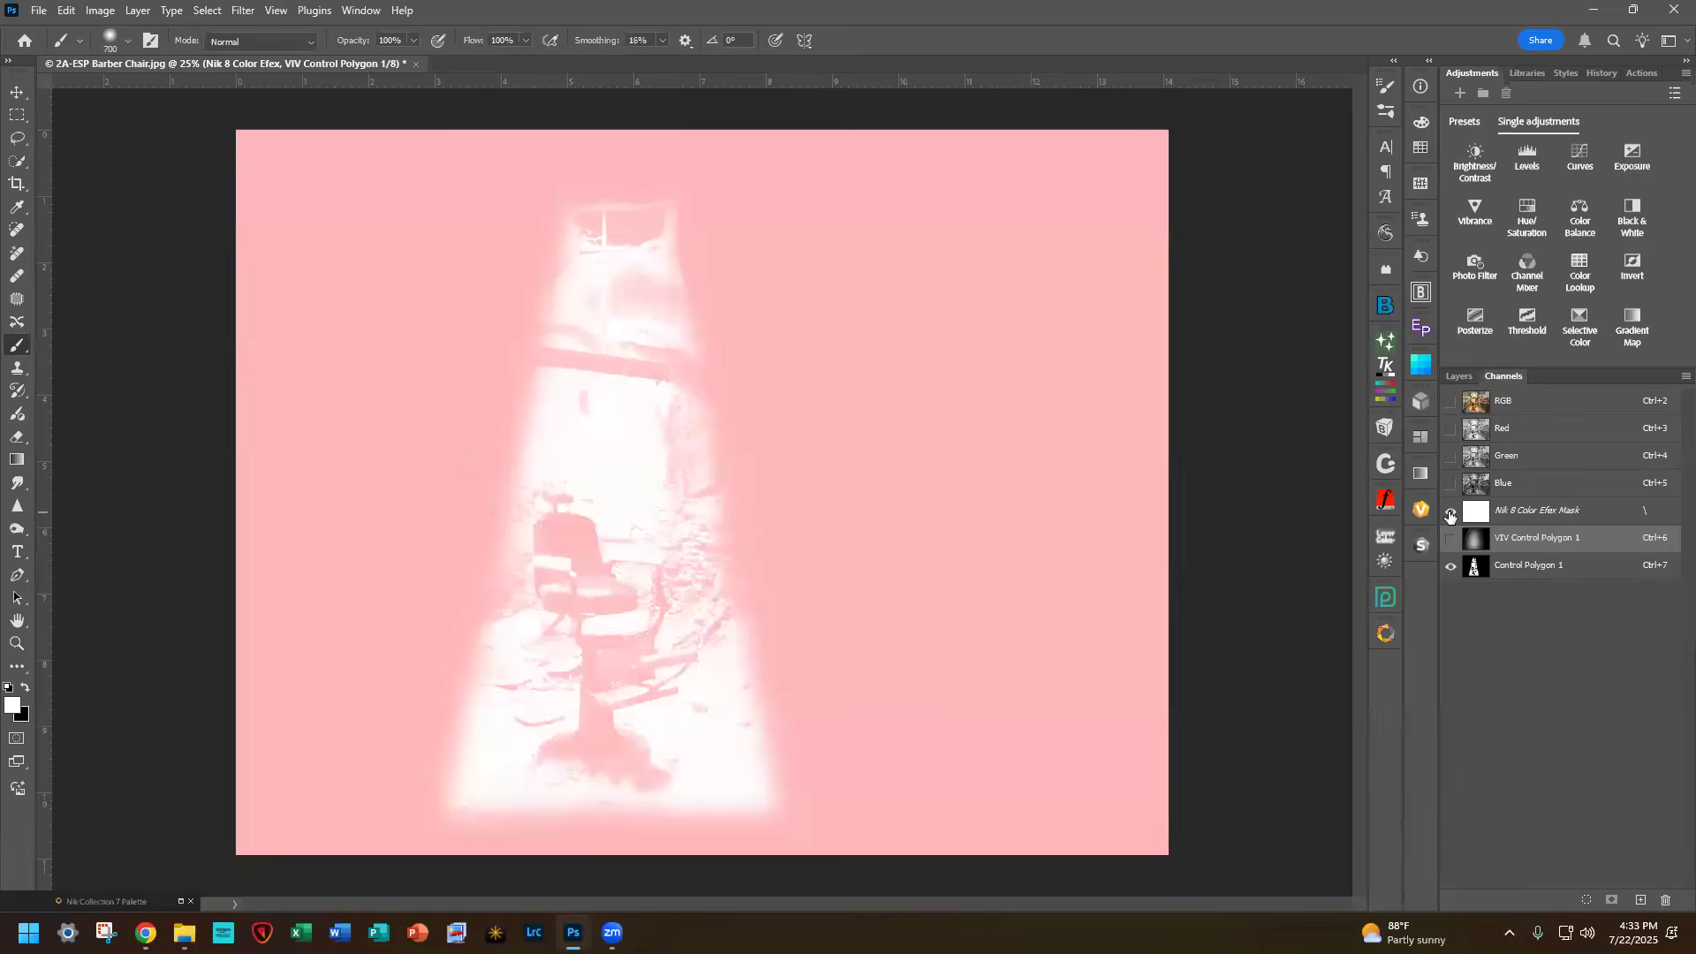
click(1449, 515)
click(1450, 484)
click(1450, 457)
click(1450, 429)
click(1451, 402)
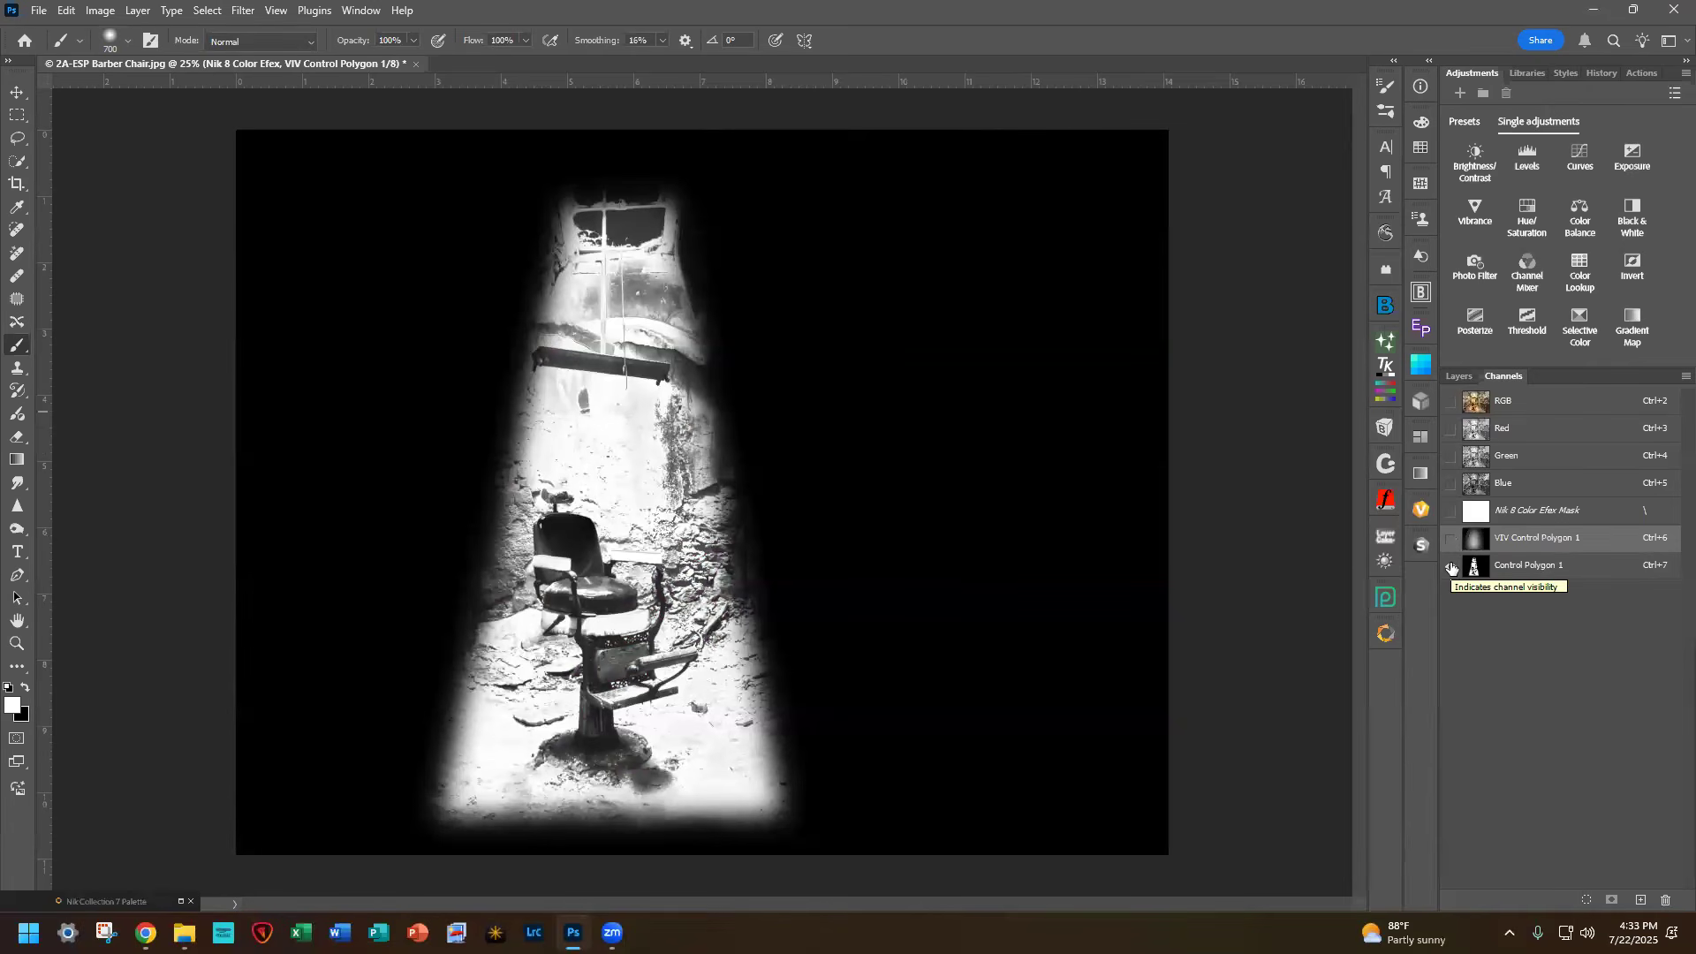
Step: Load the Control Polygon 1 channel as a selection, and replace it with a selection from the Color Efex layer mask
click(1517, 570)
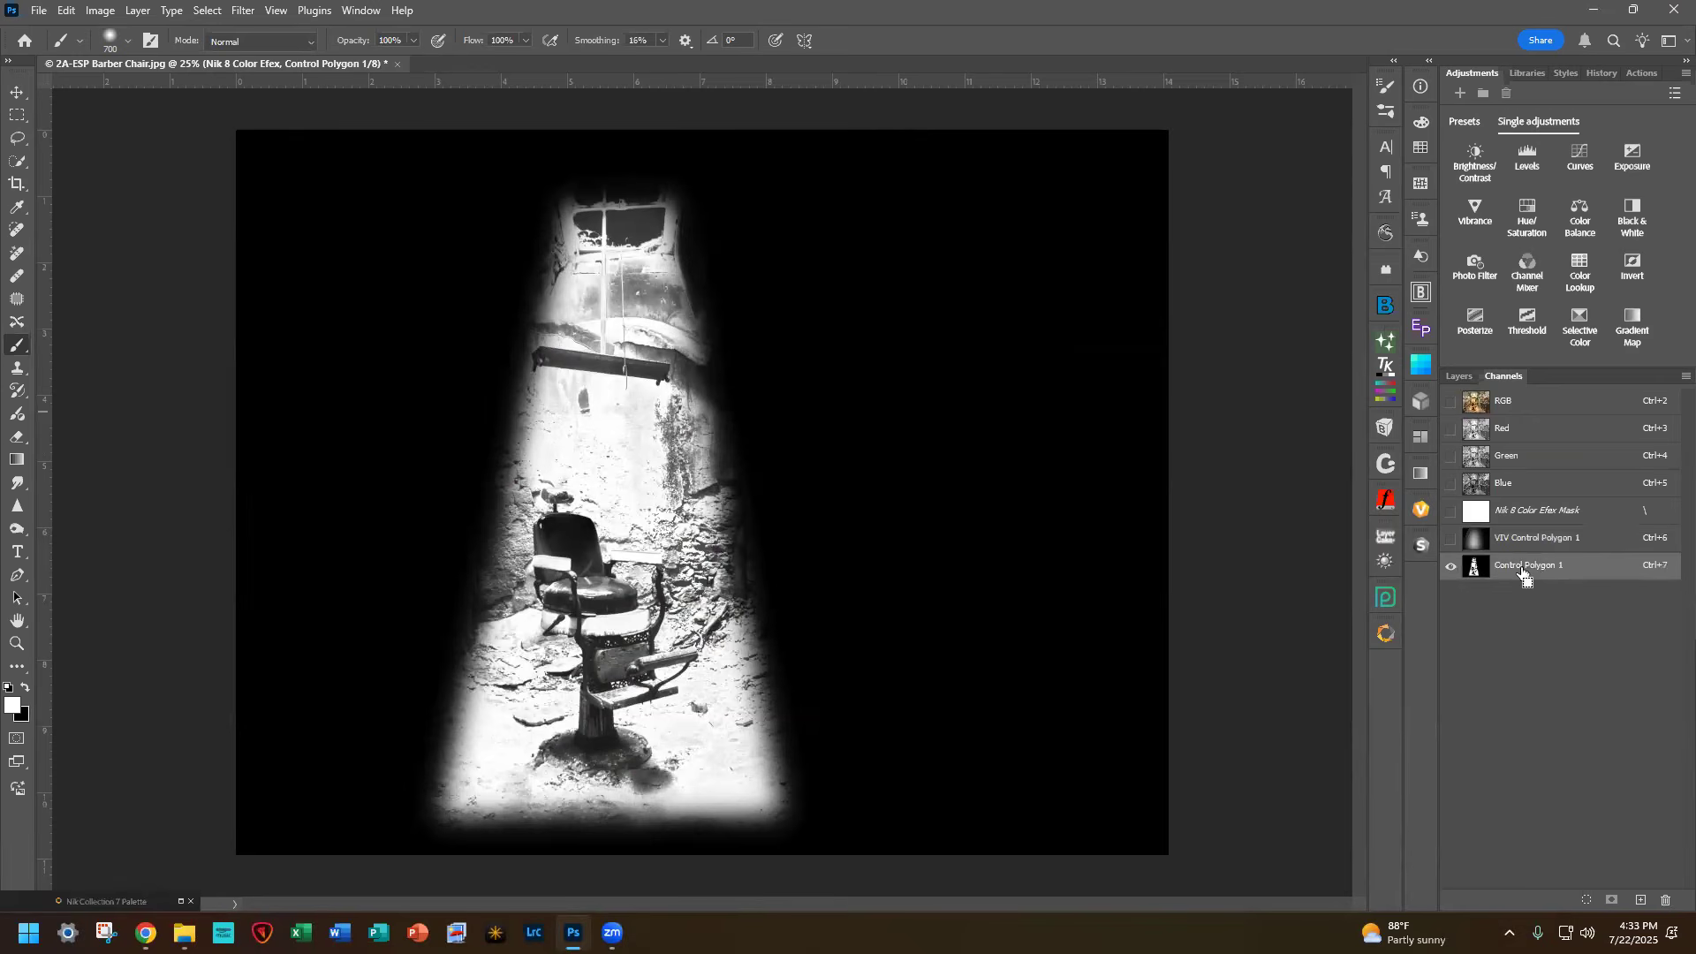
ctrl+click(1520, 570)
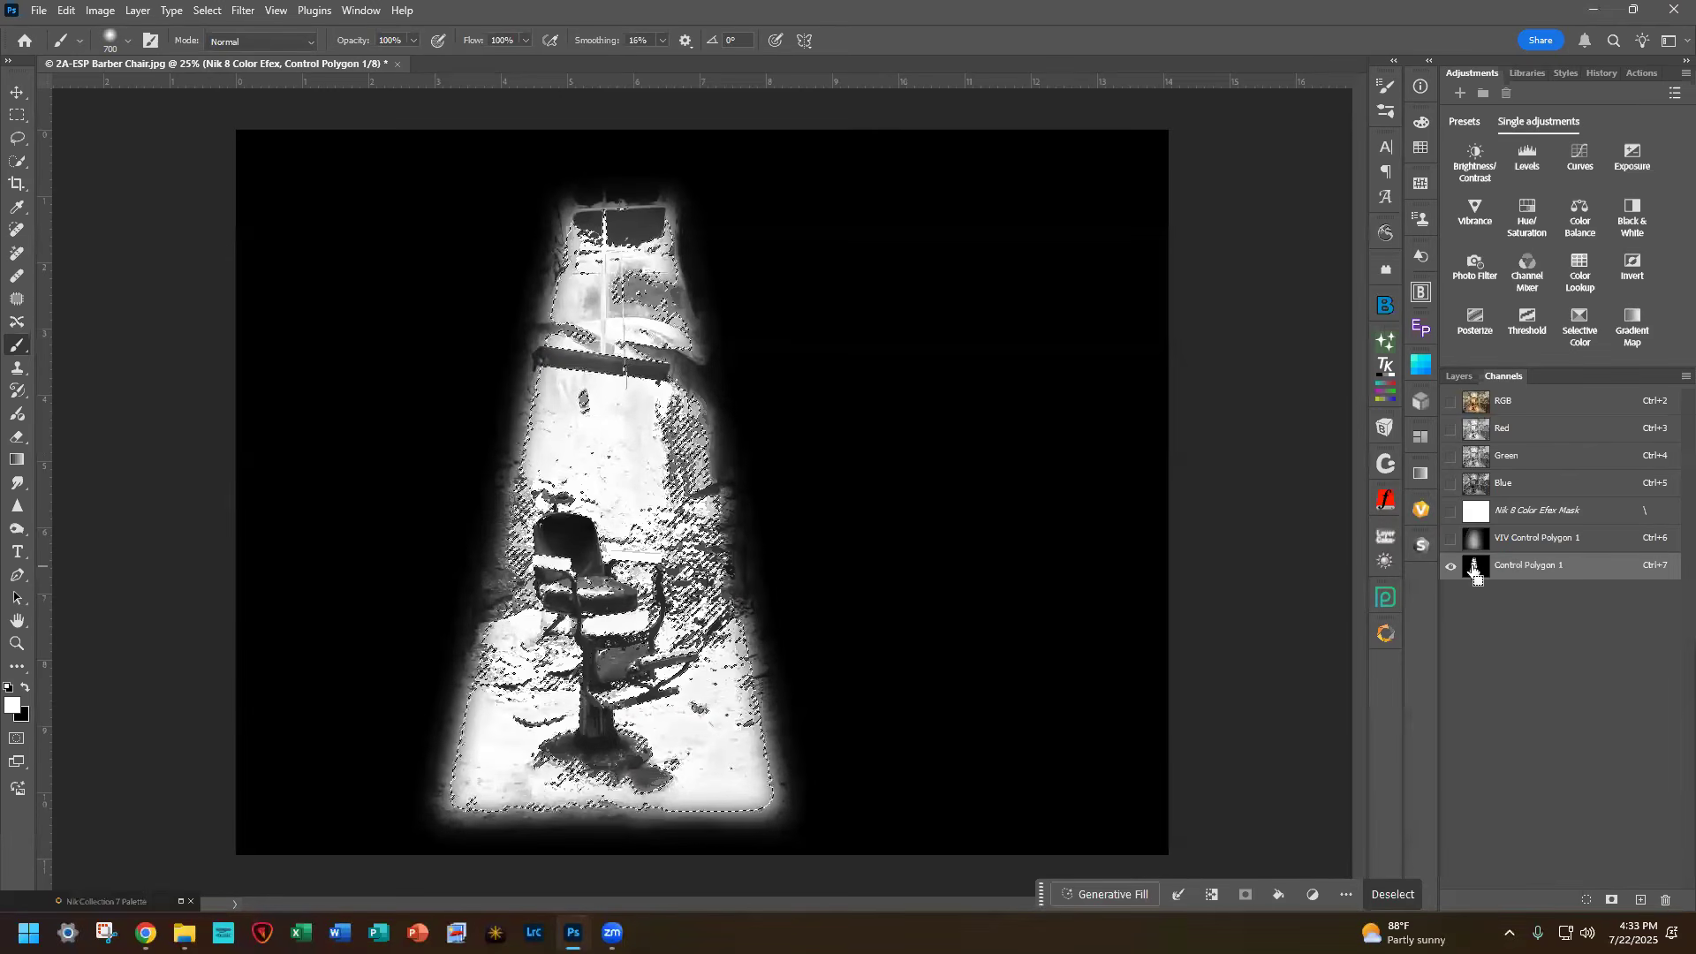
click(1455, 380)
ctrl+click(1561, 505)
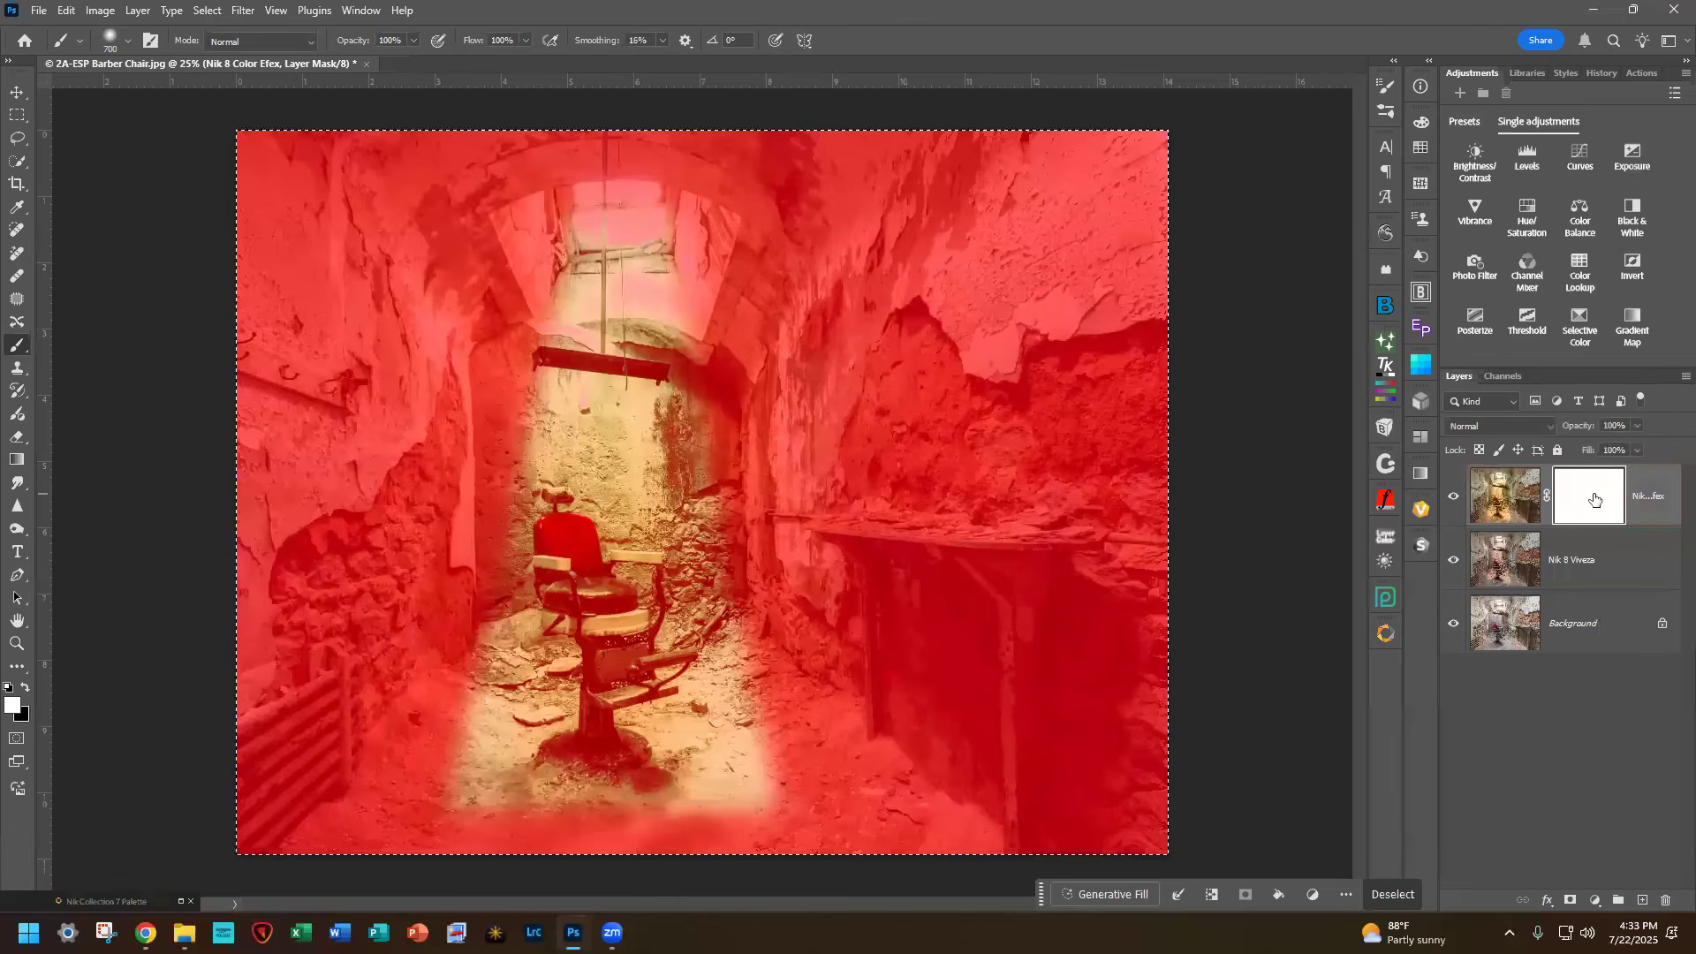
Step: Invert the Nik 8 Color Efex layer mask to black and hide the Control Polygon 1 channel
alt+shift+click(1594, 499)
key(ctrl+i)
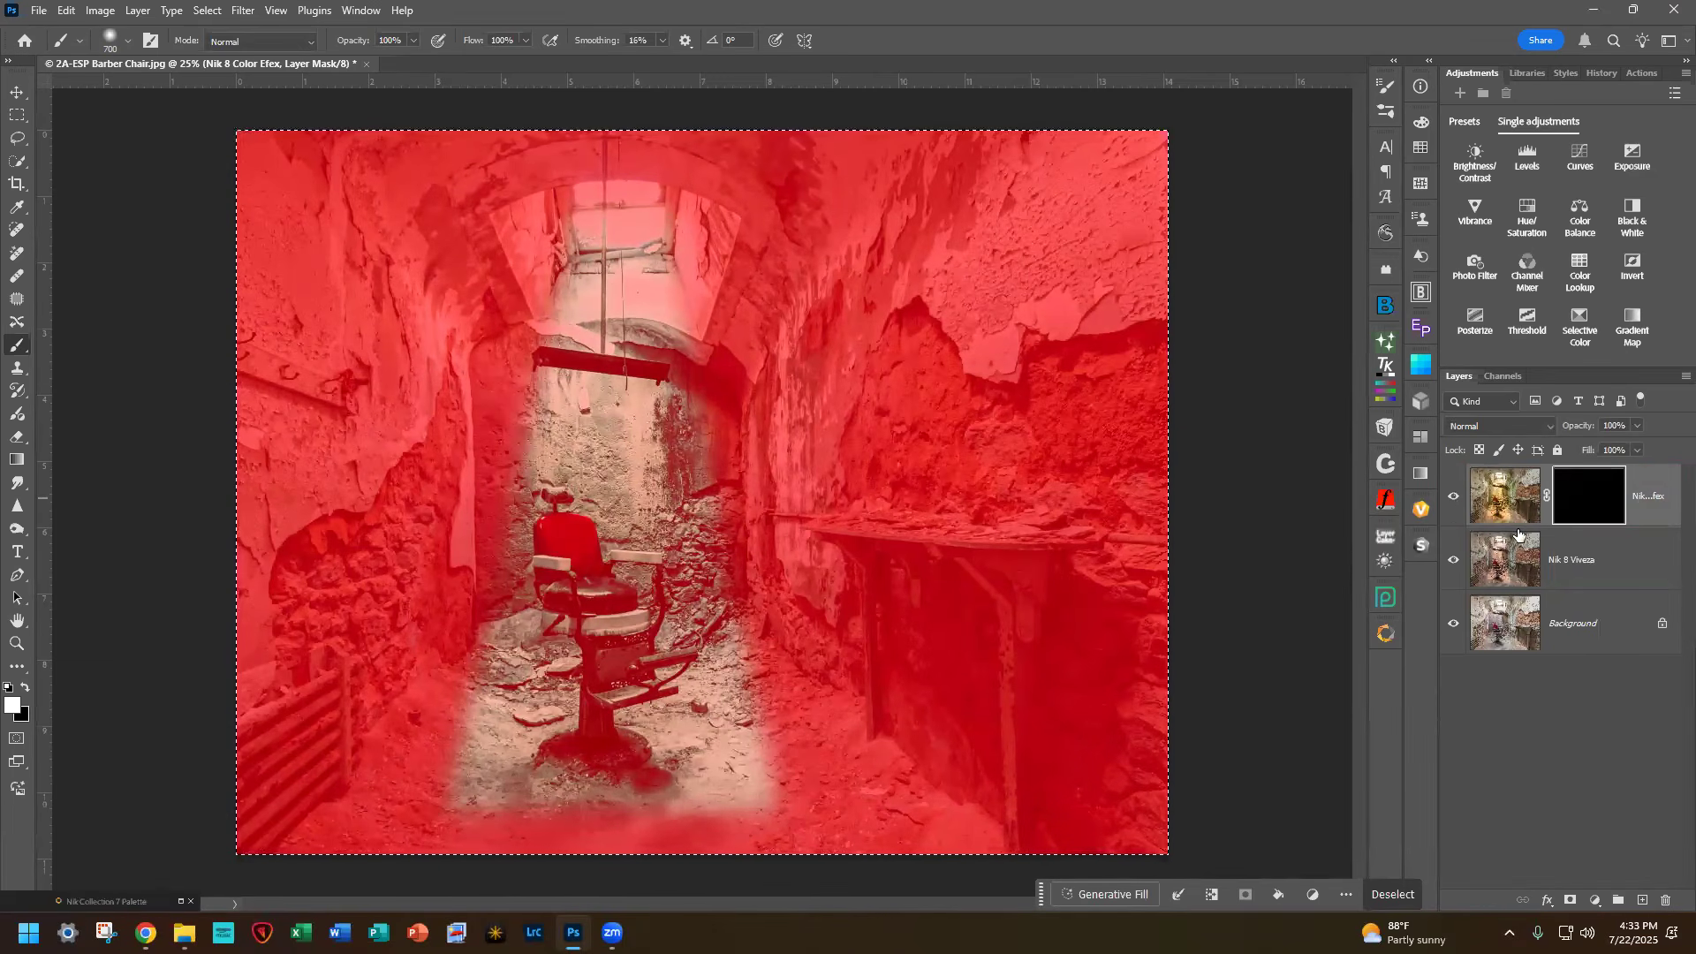
click(1502, 376)
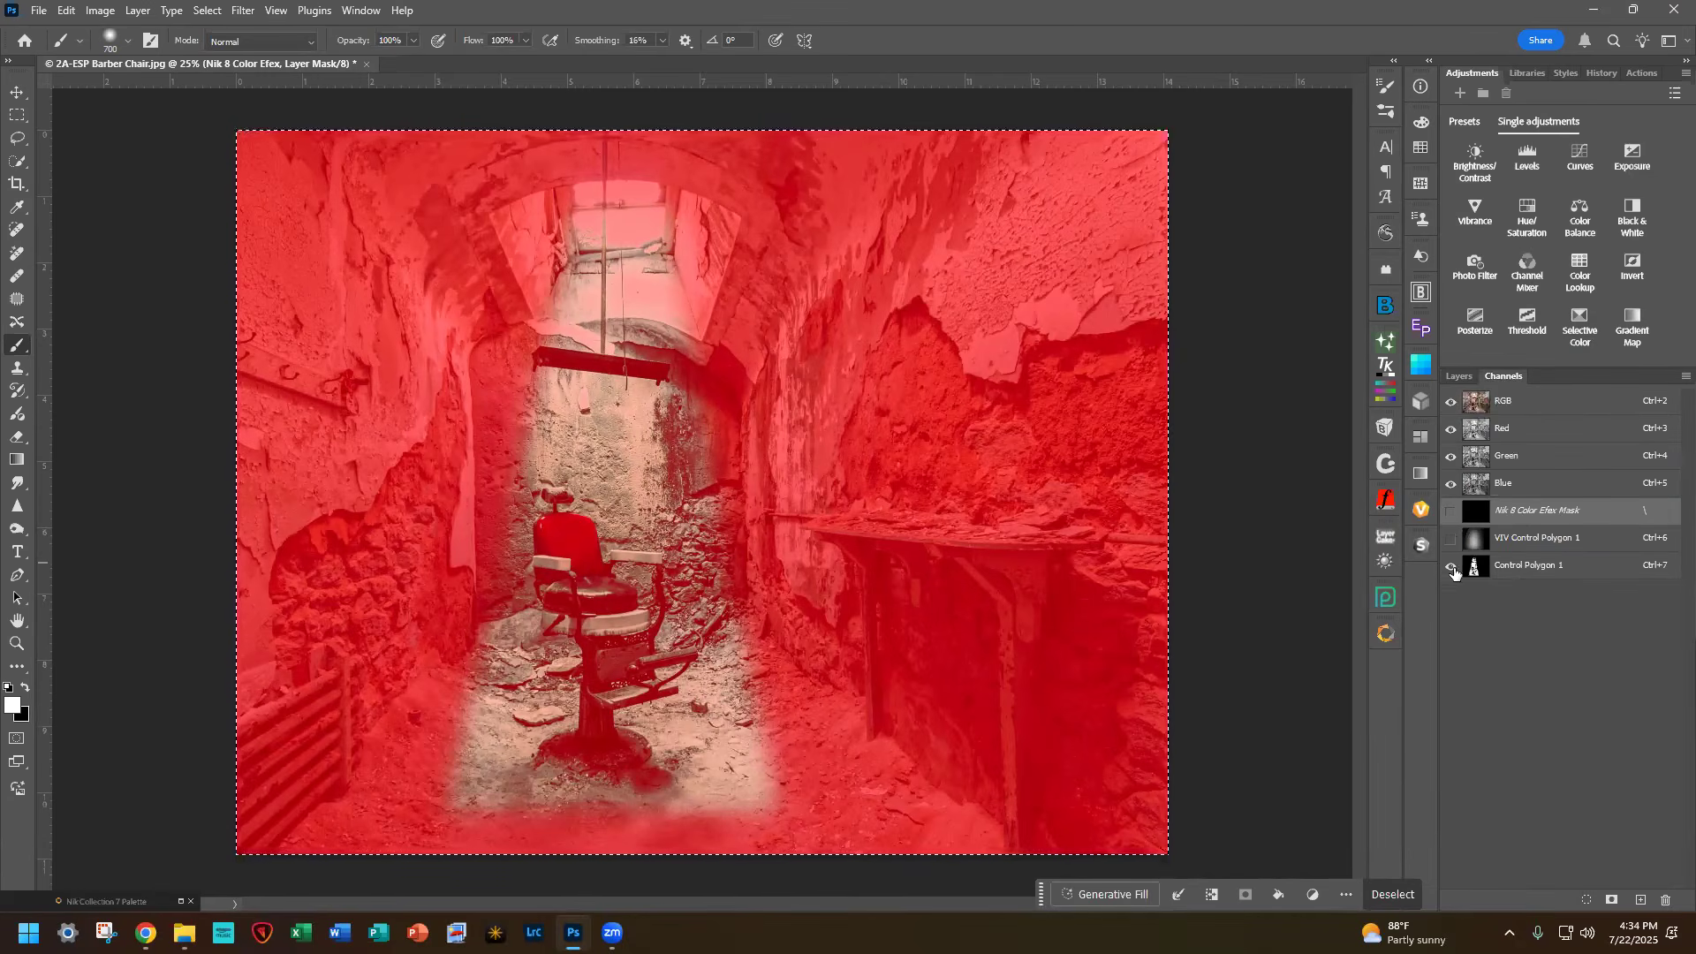
click(1450, 566)
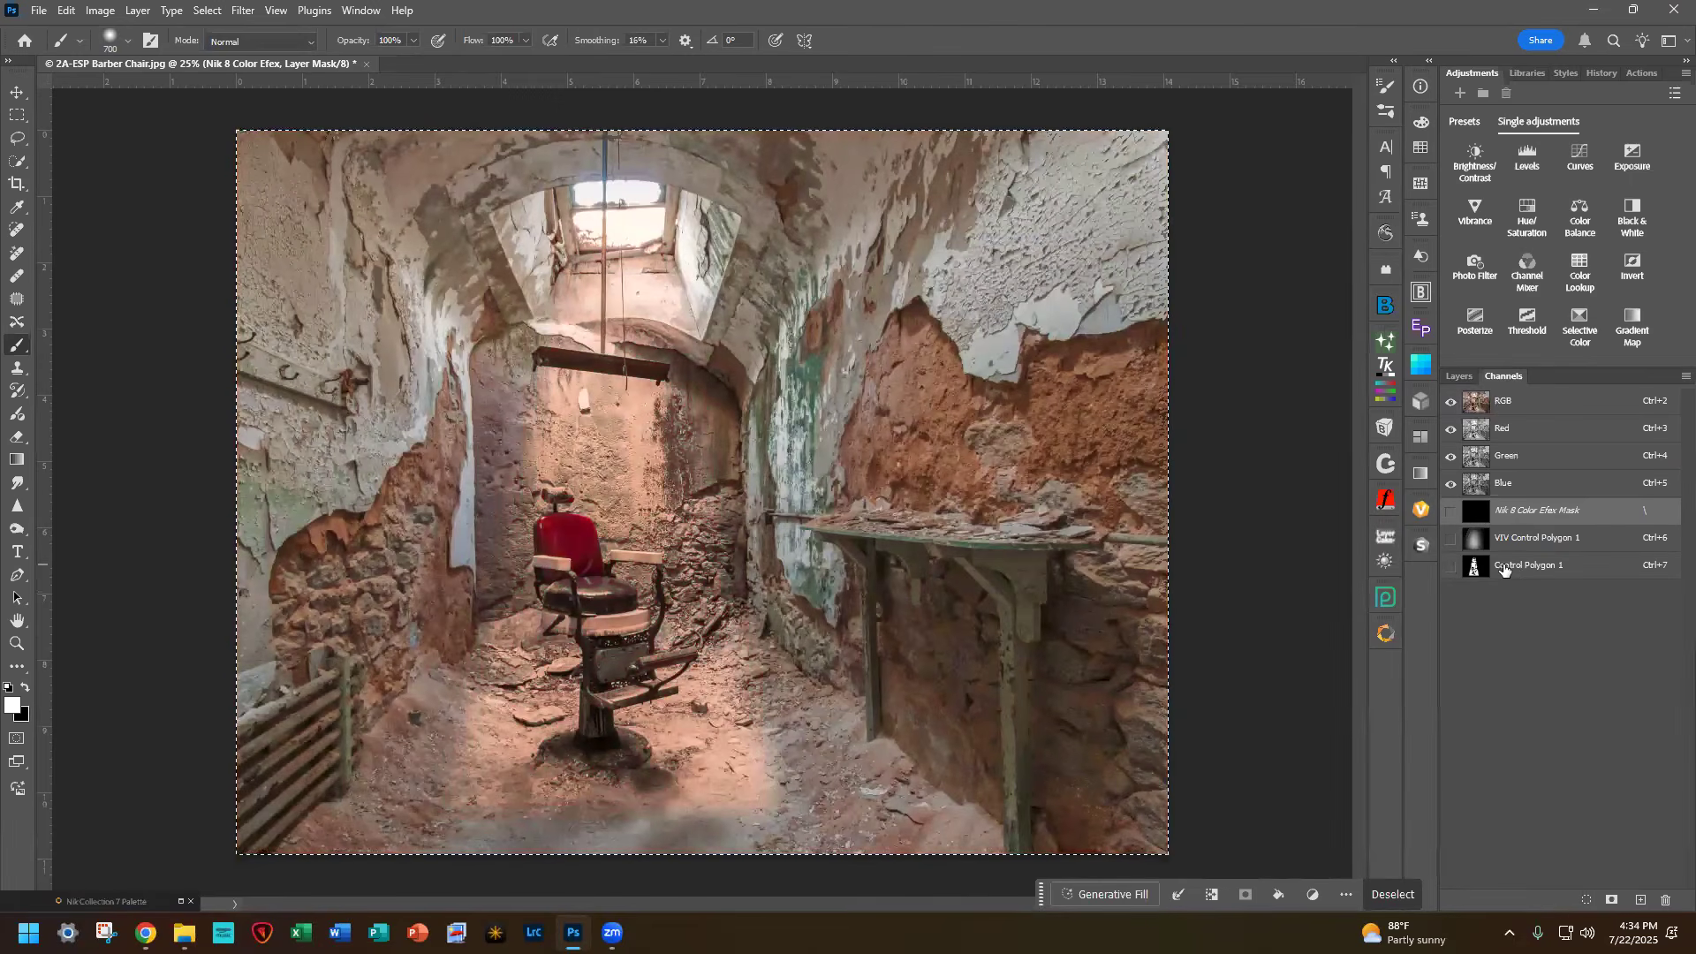
Step: Show the Control Polygon 1 channel as a red overlay and add an empty layer above the Color Efex layer
click(1450, 567)
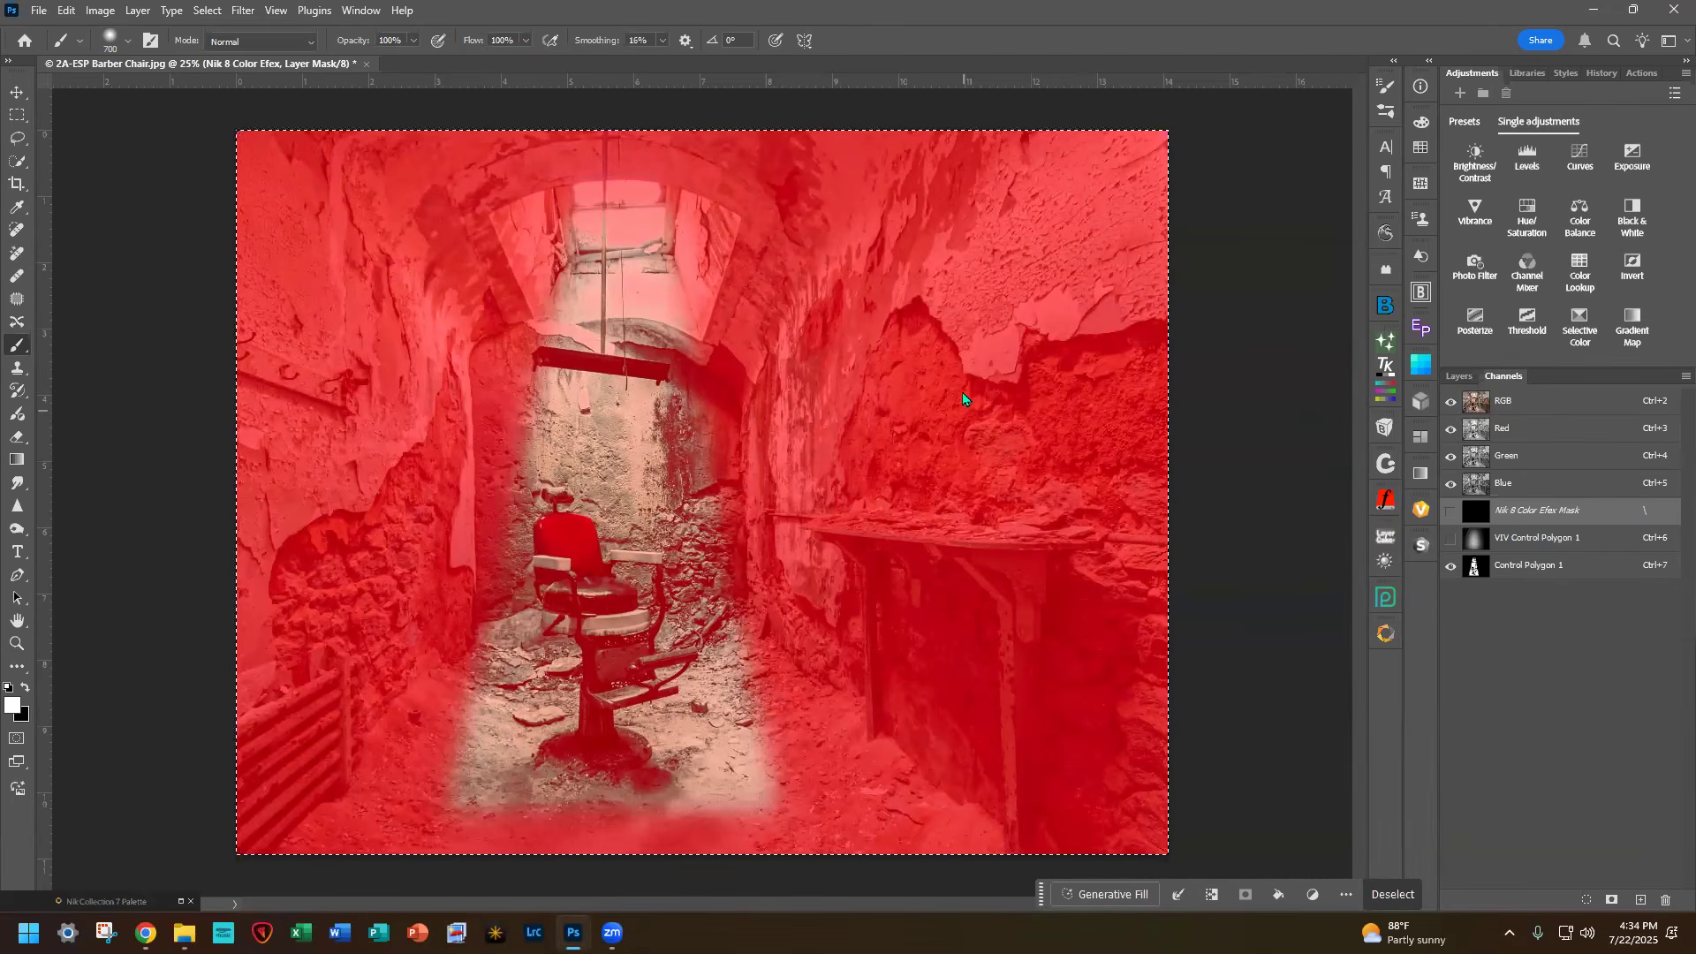
click(1458, 376)
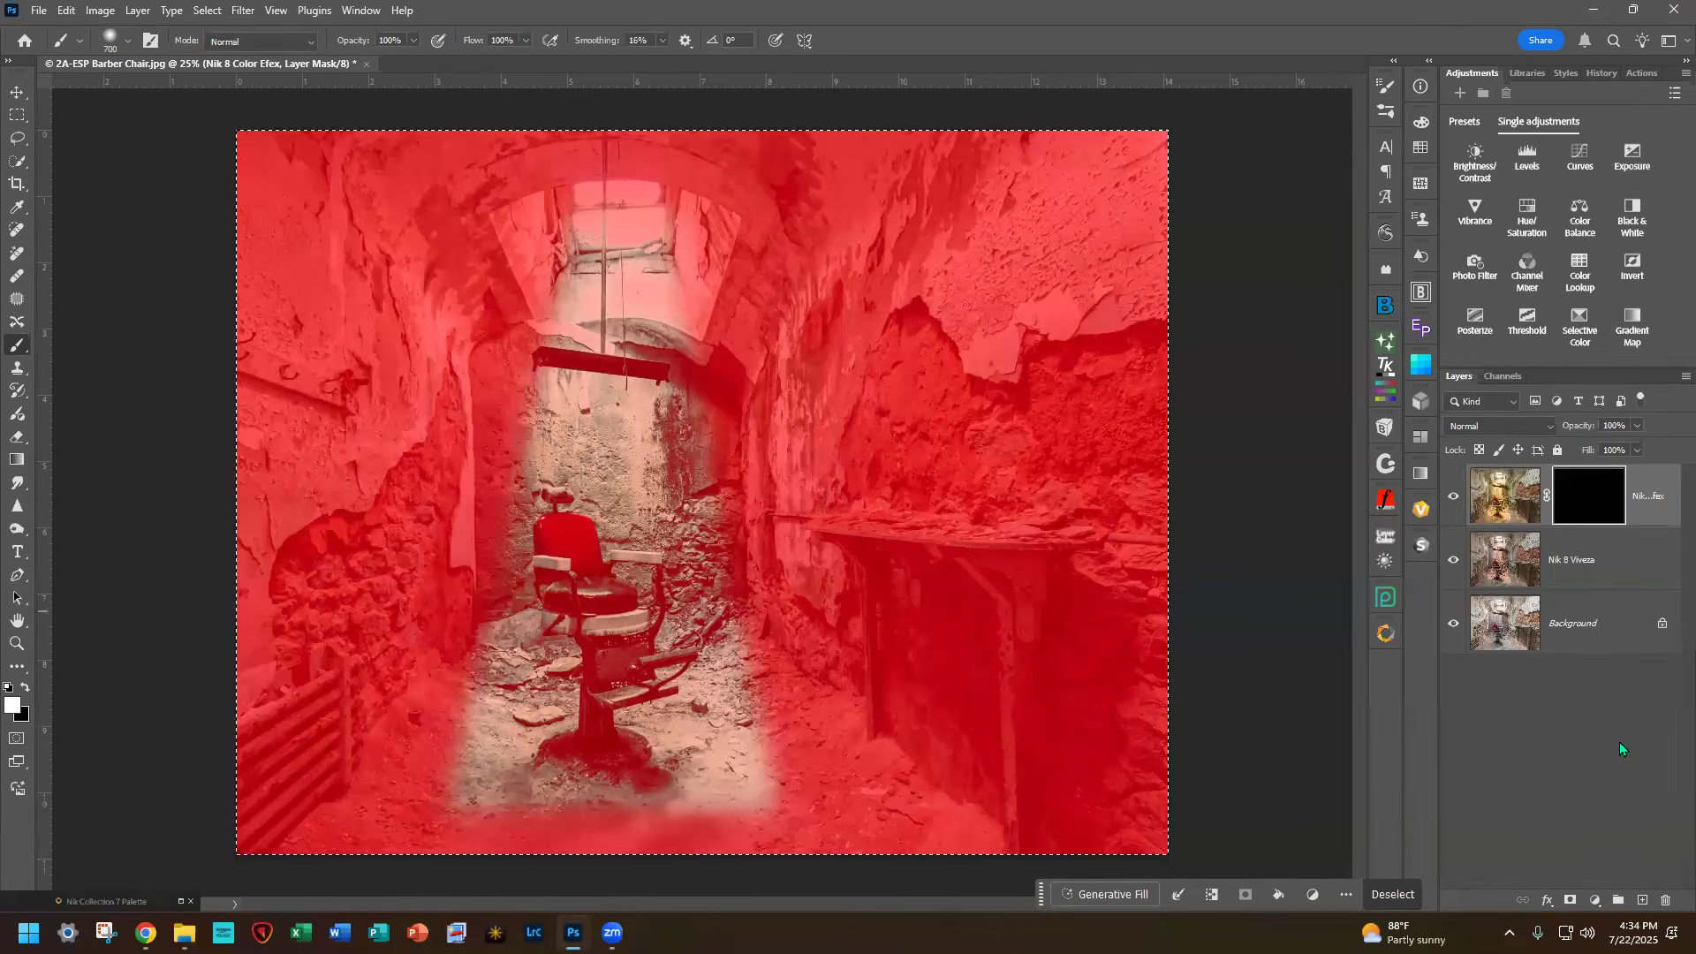
click(1639, 902)
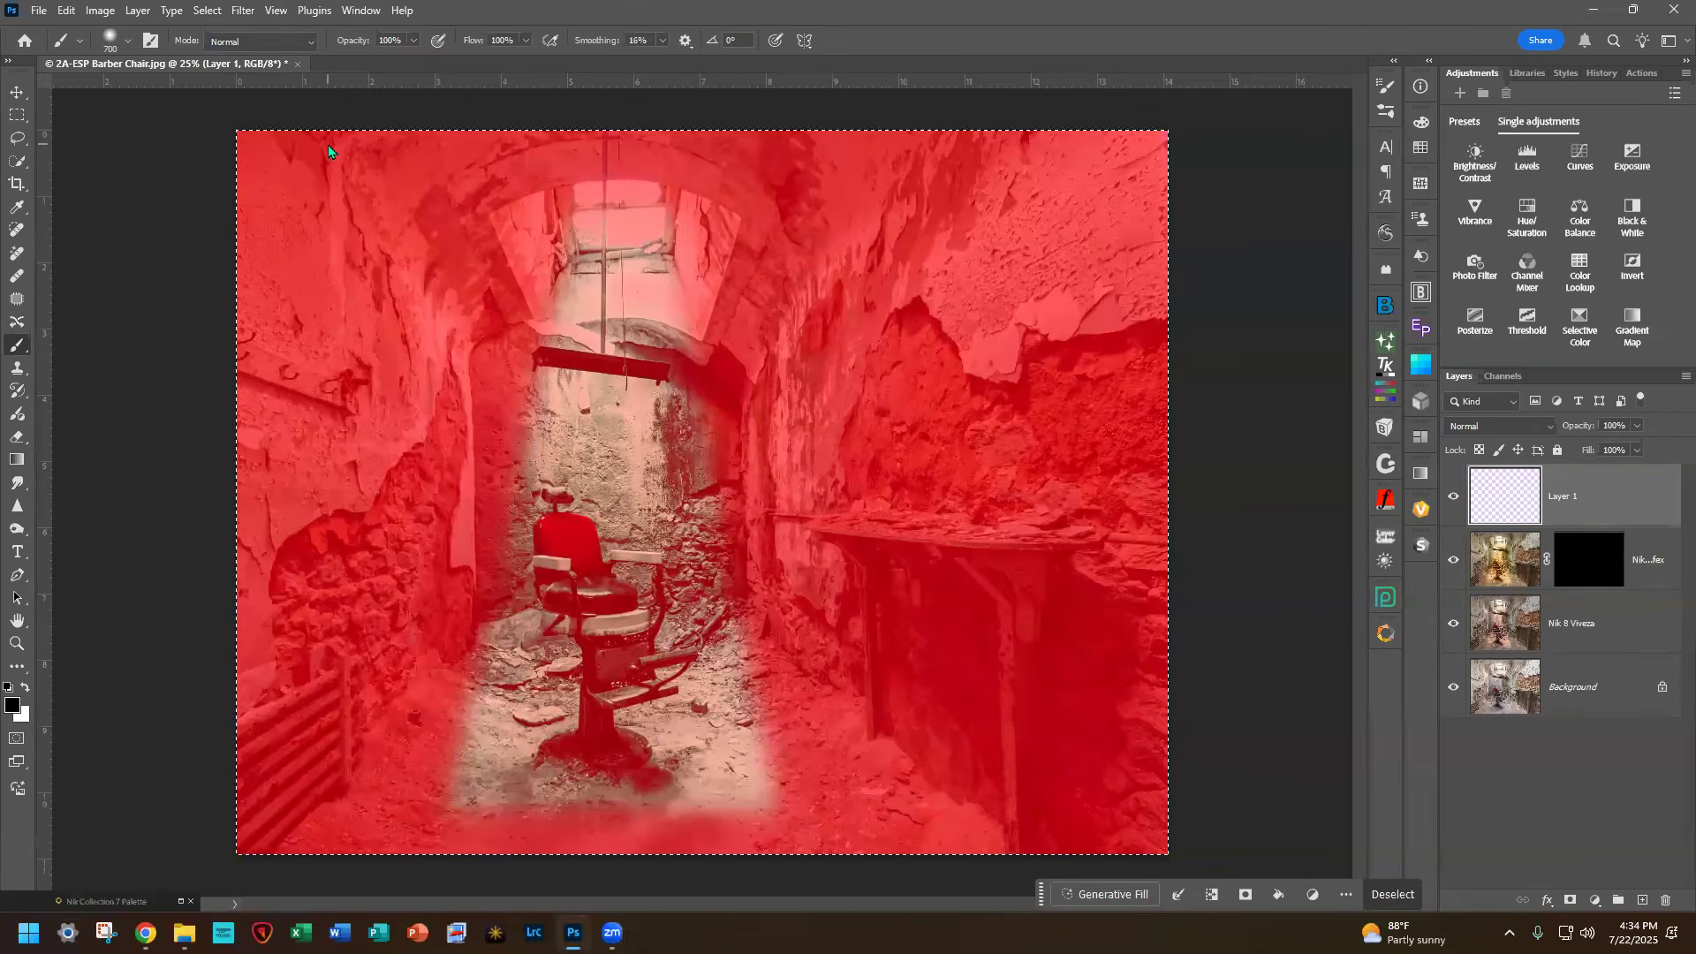
Step: Close the barber chair document without saving its changes and fit the 3A-Barn.jpg image to the window
click(298, 64)
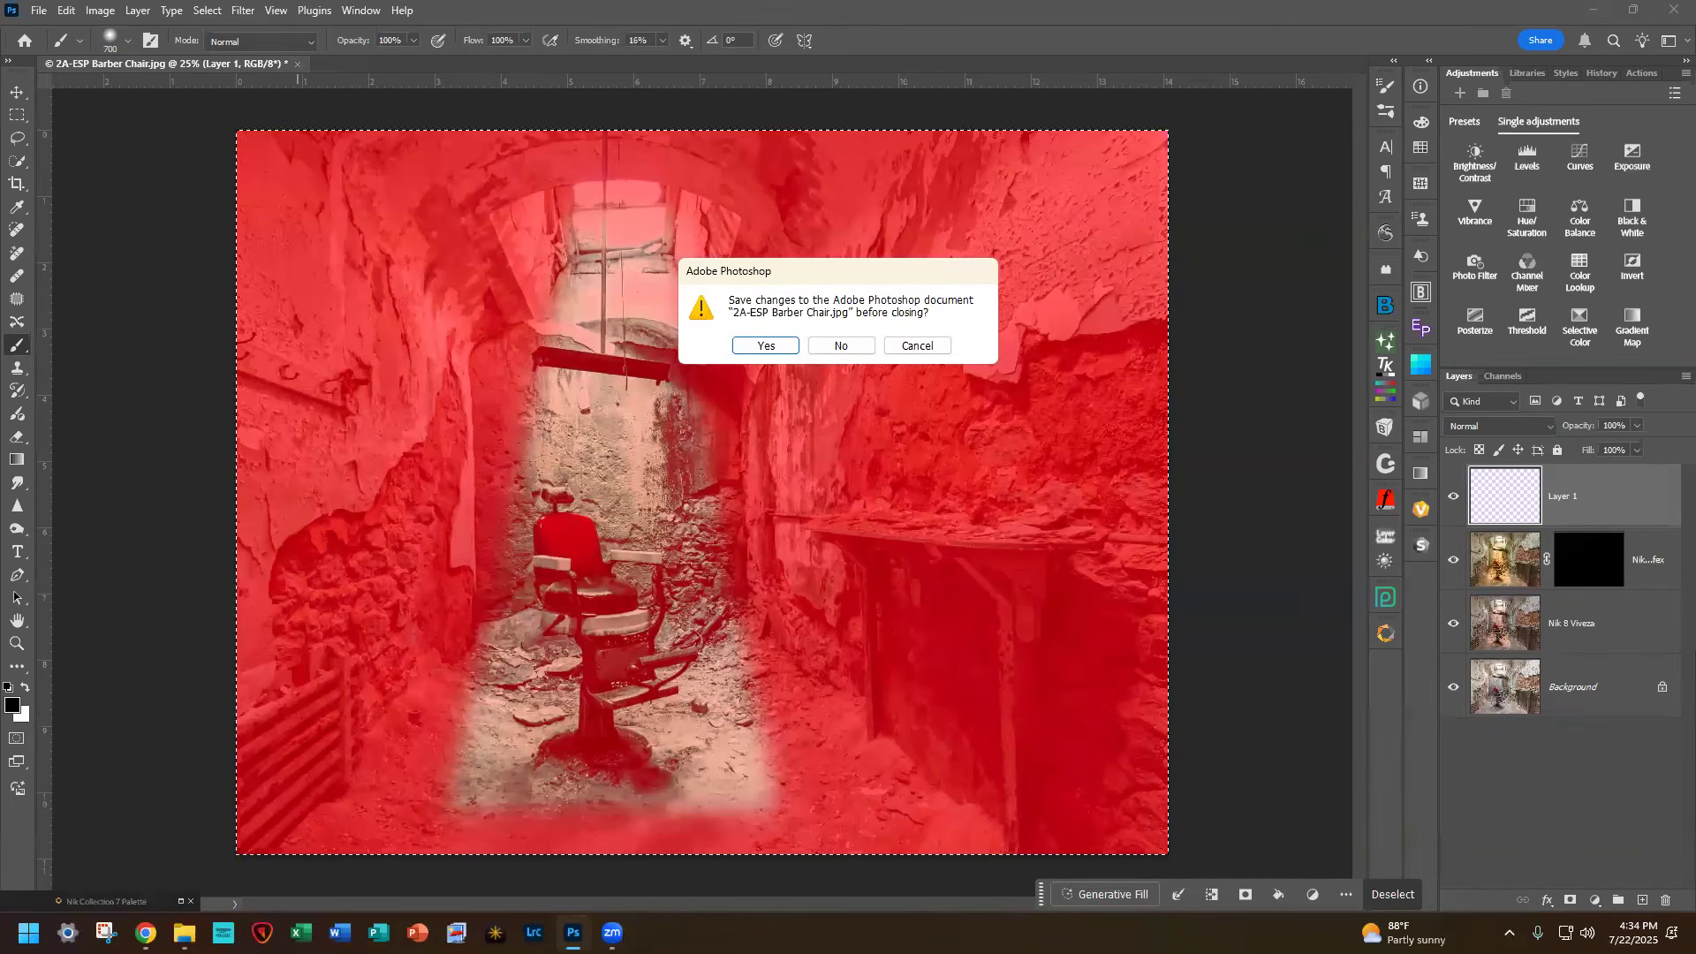
click(840, 345)
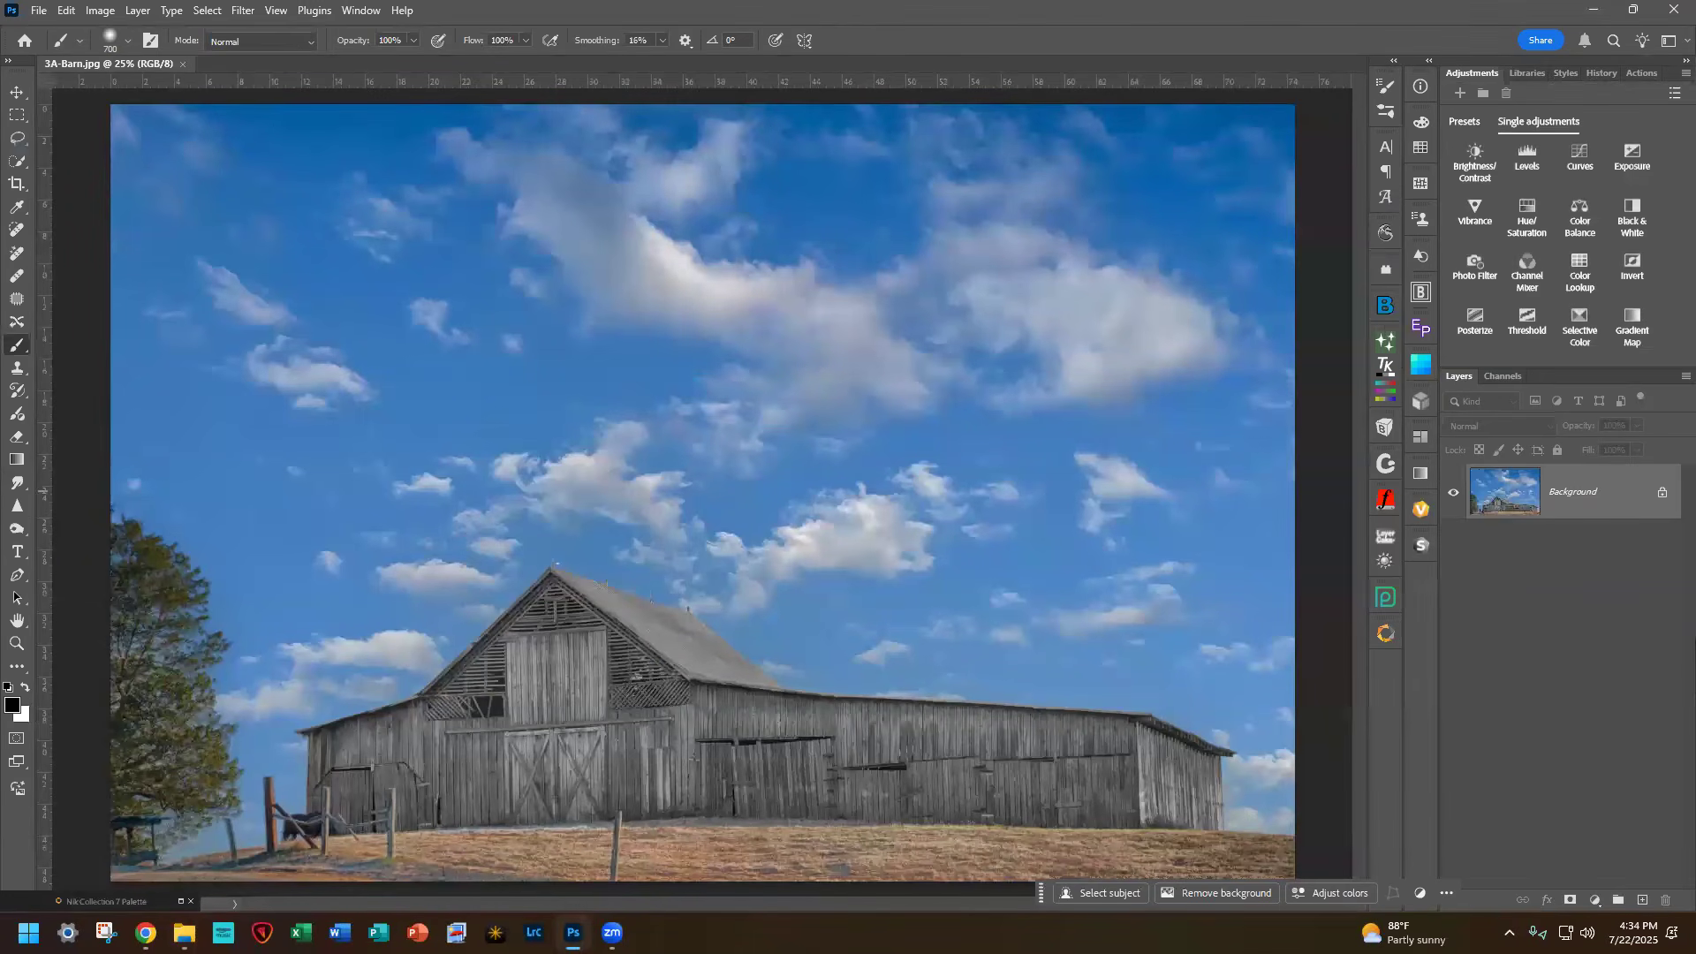
key(ctrl+0)
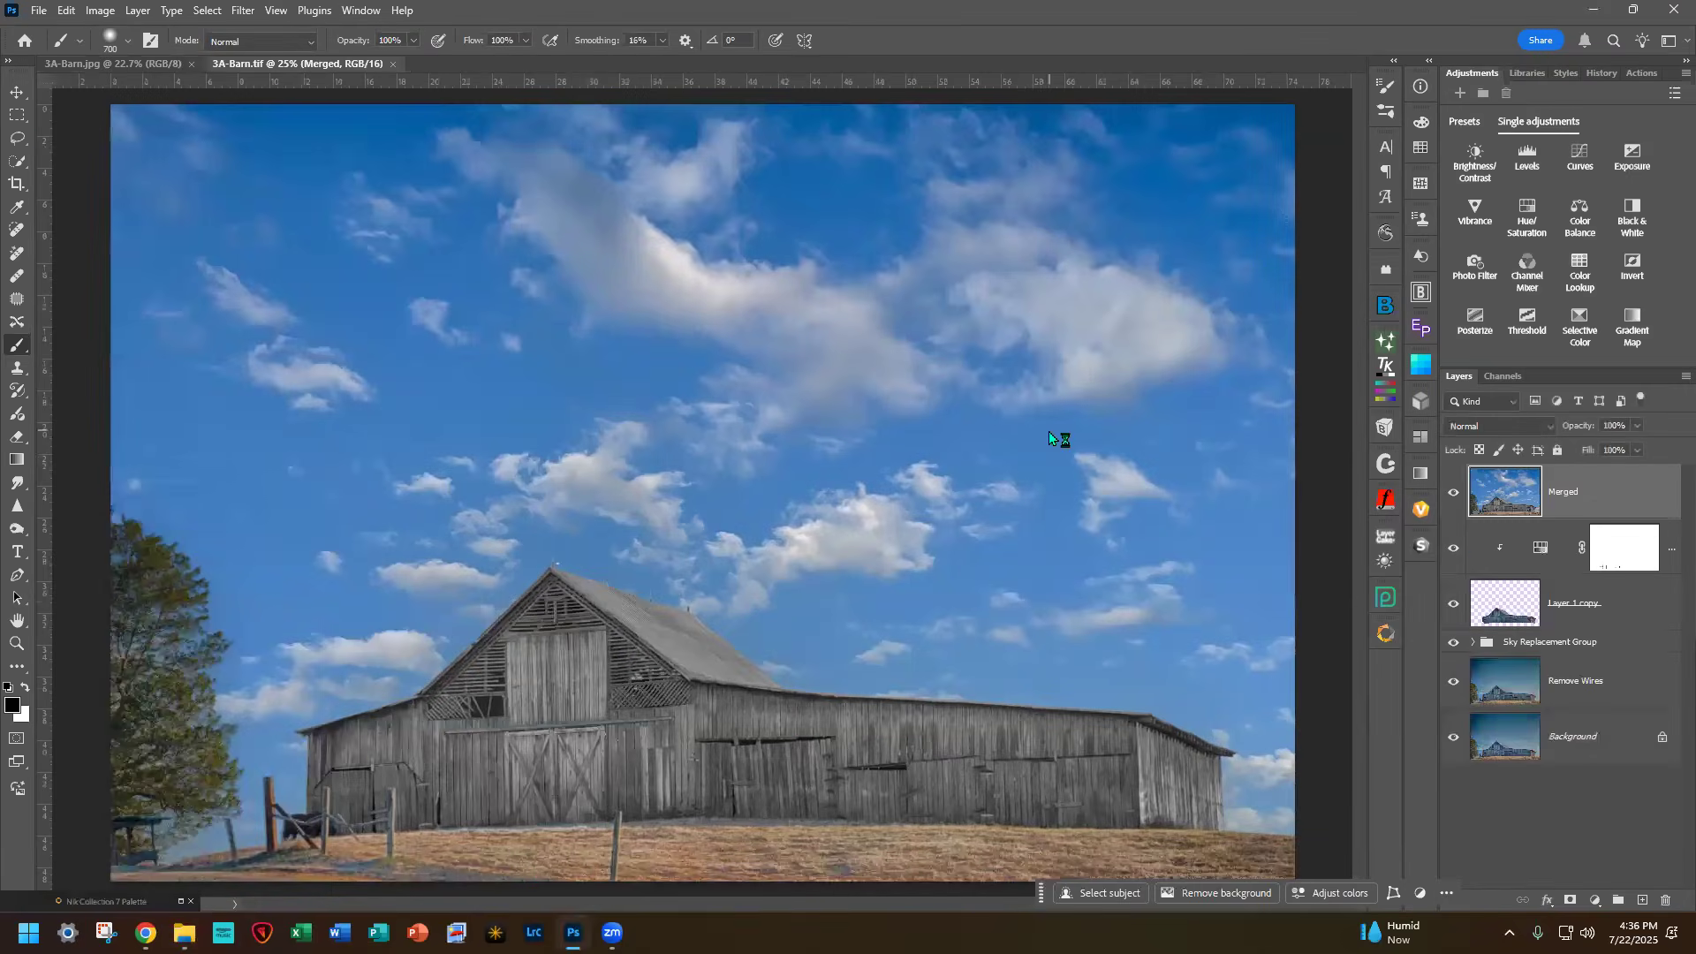
Step: Show only the Background and Remove Wires layers of 3A-Barn.tif, and view the Remove tool's Find distractions options
alt+click(1452, 737)
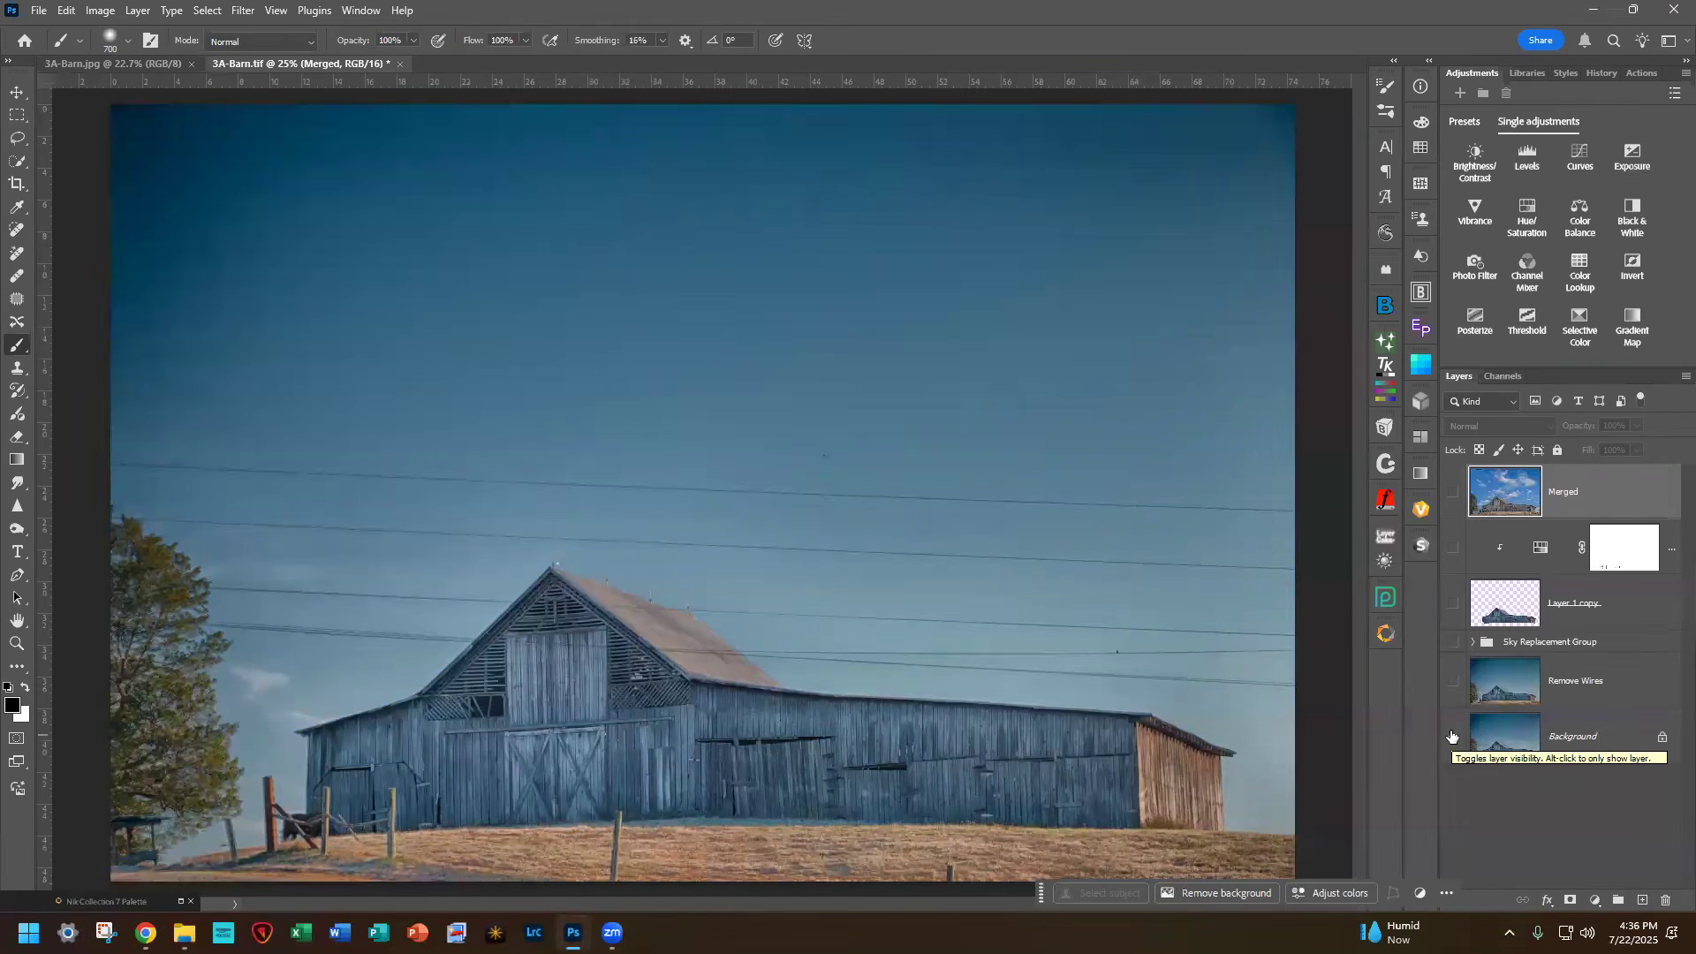
click(1453, 681)
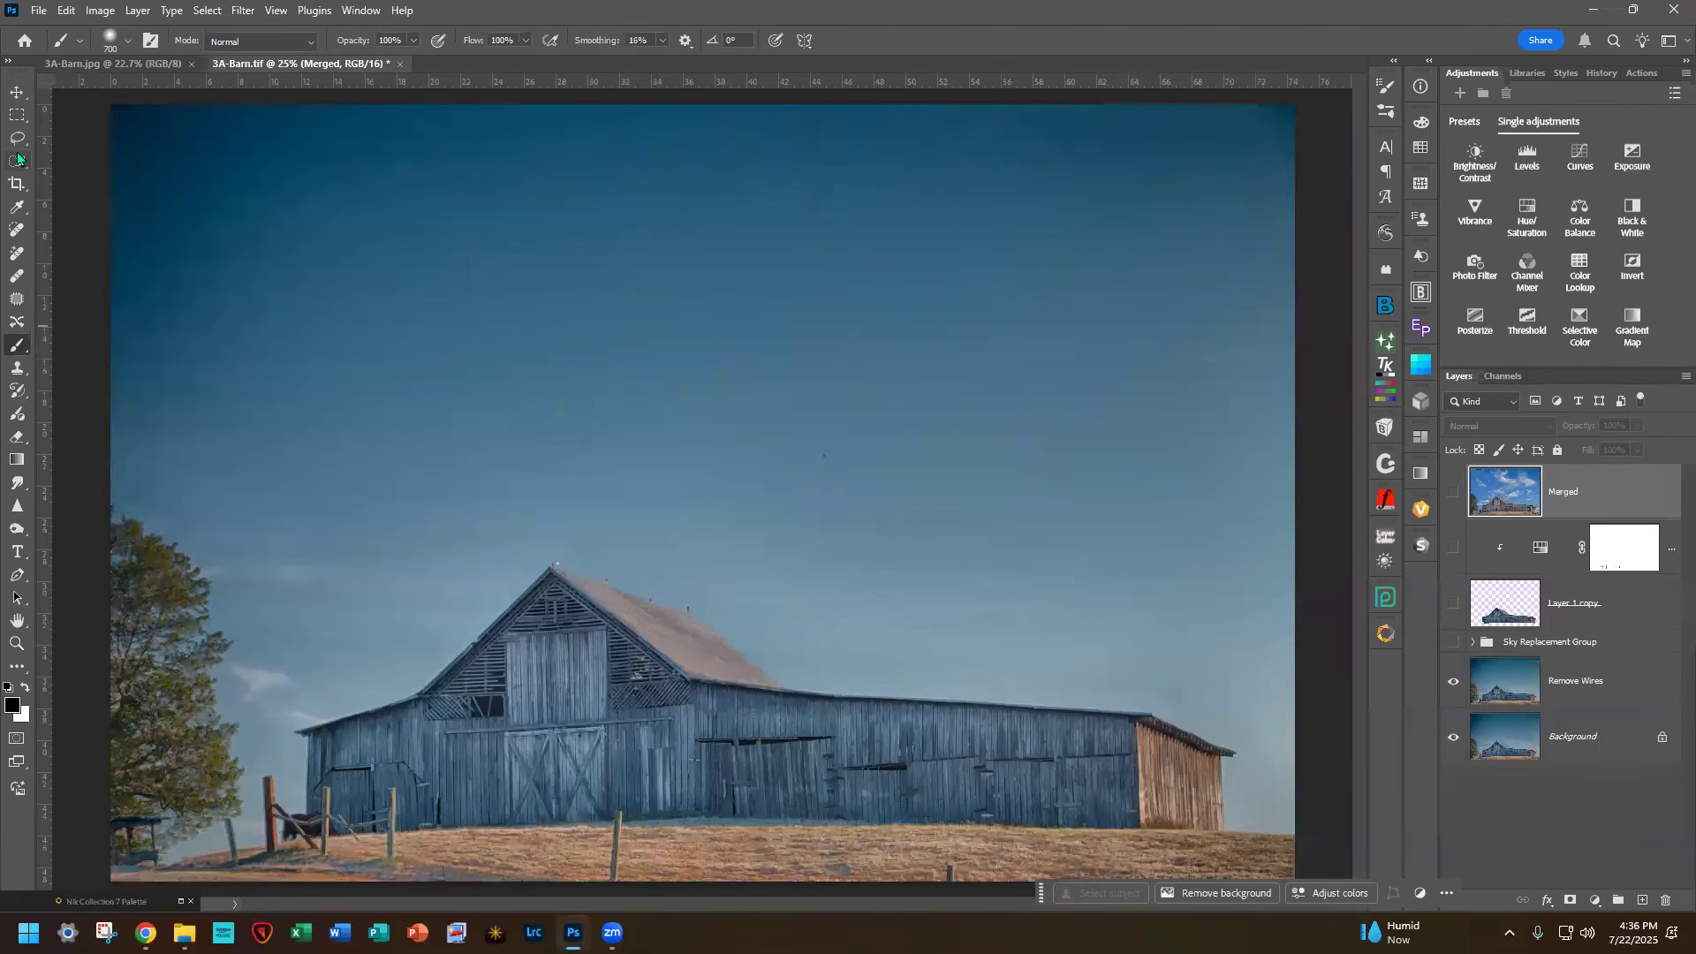
click(16, 255)
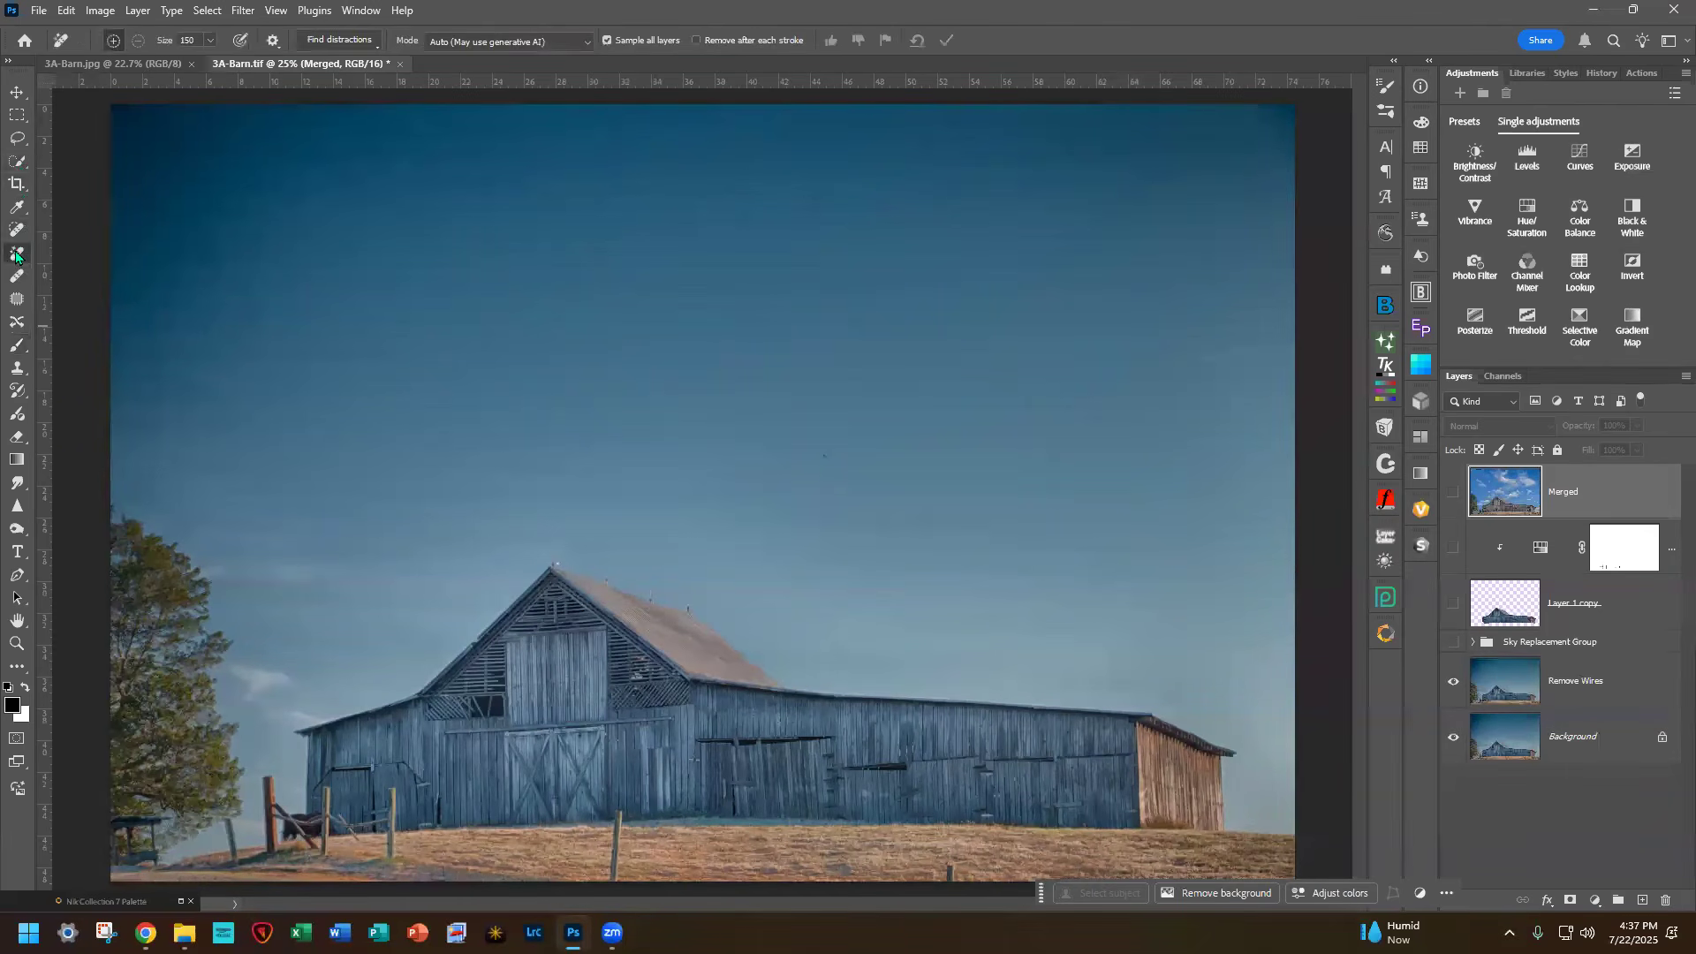
click(363, 39)
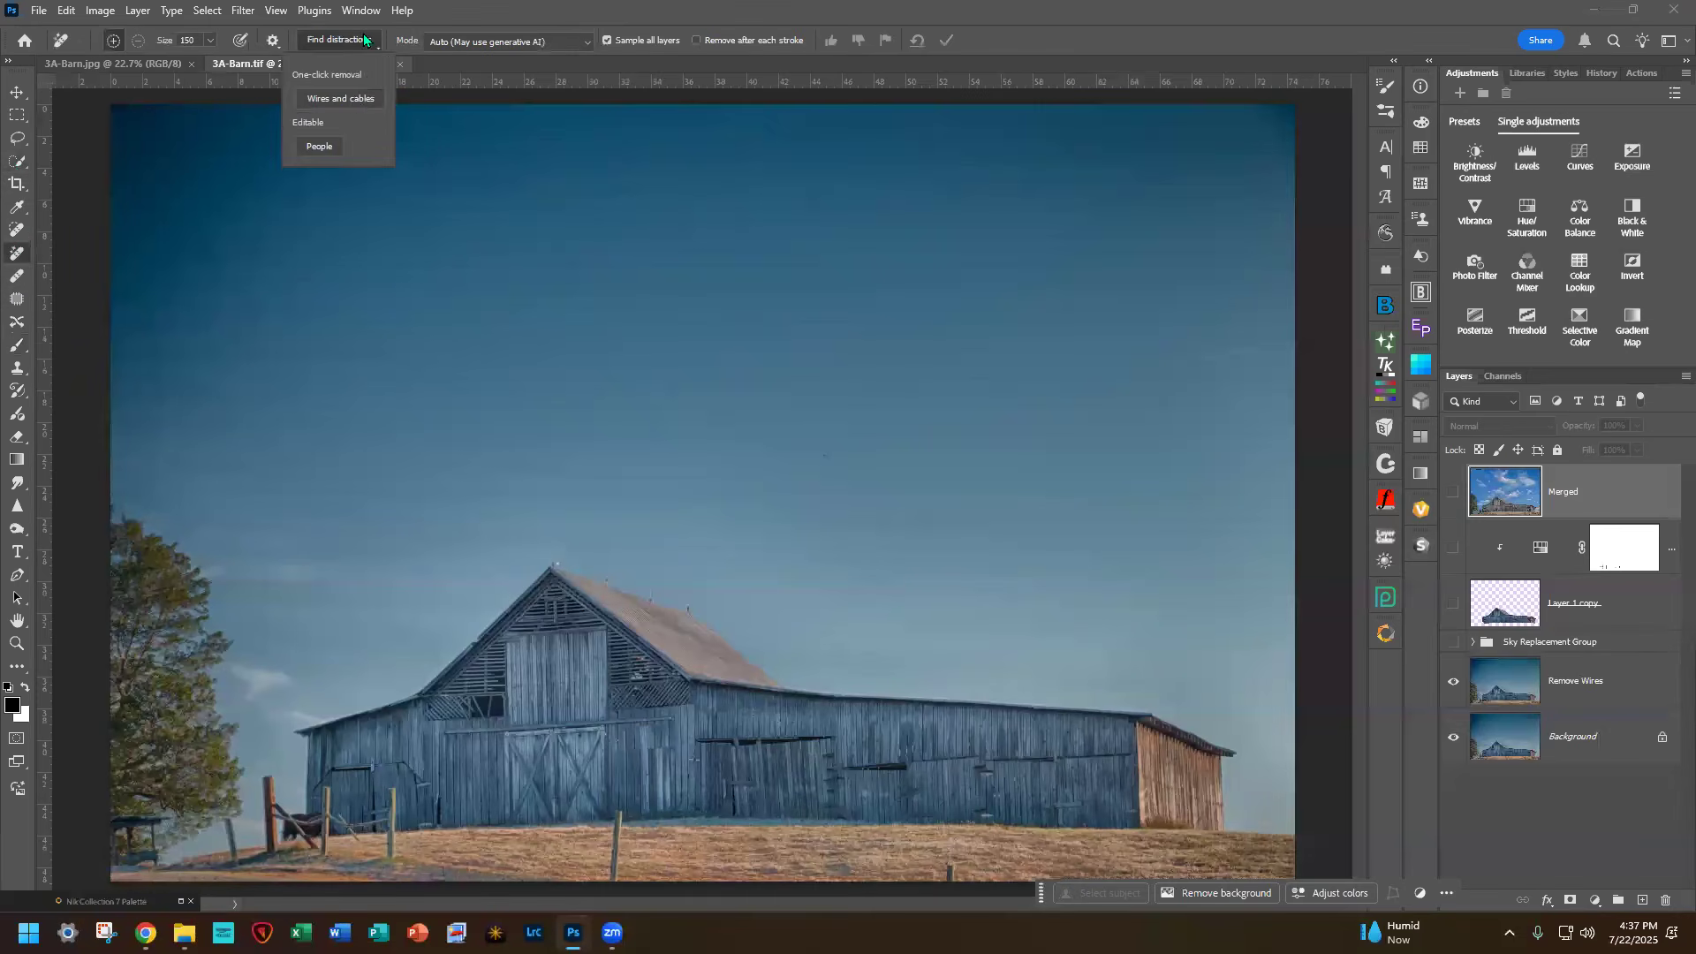
click(1063, 19)
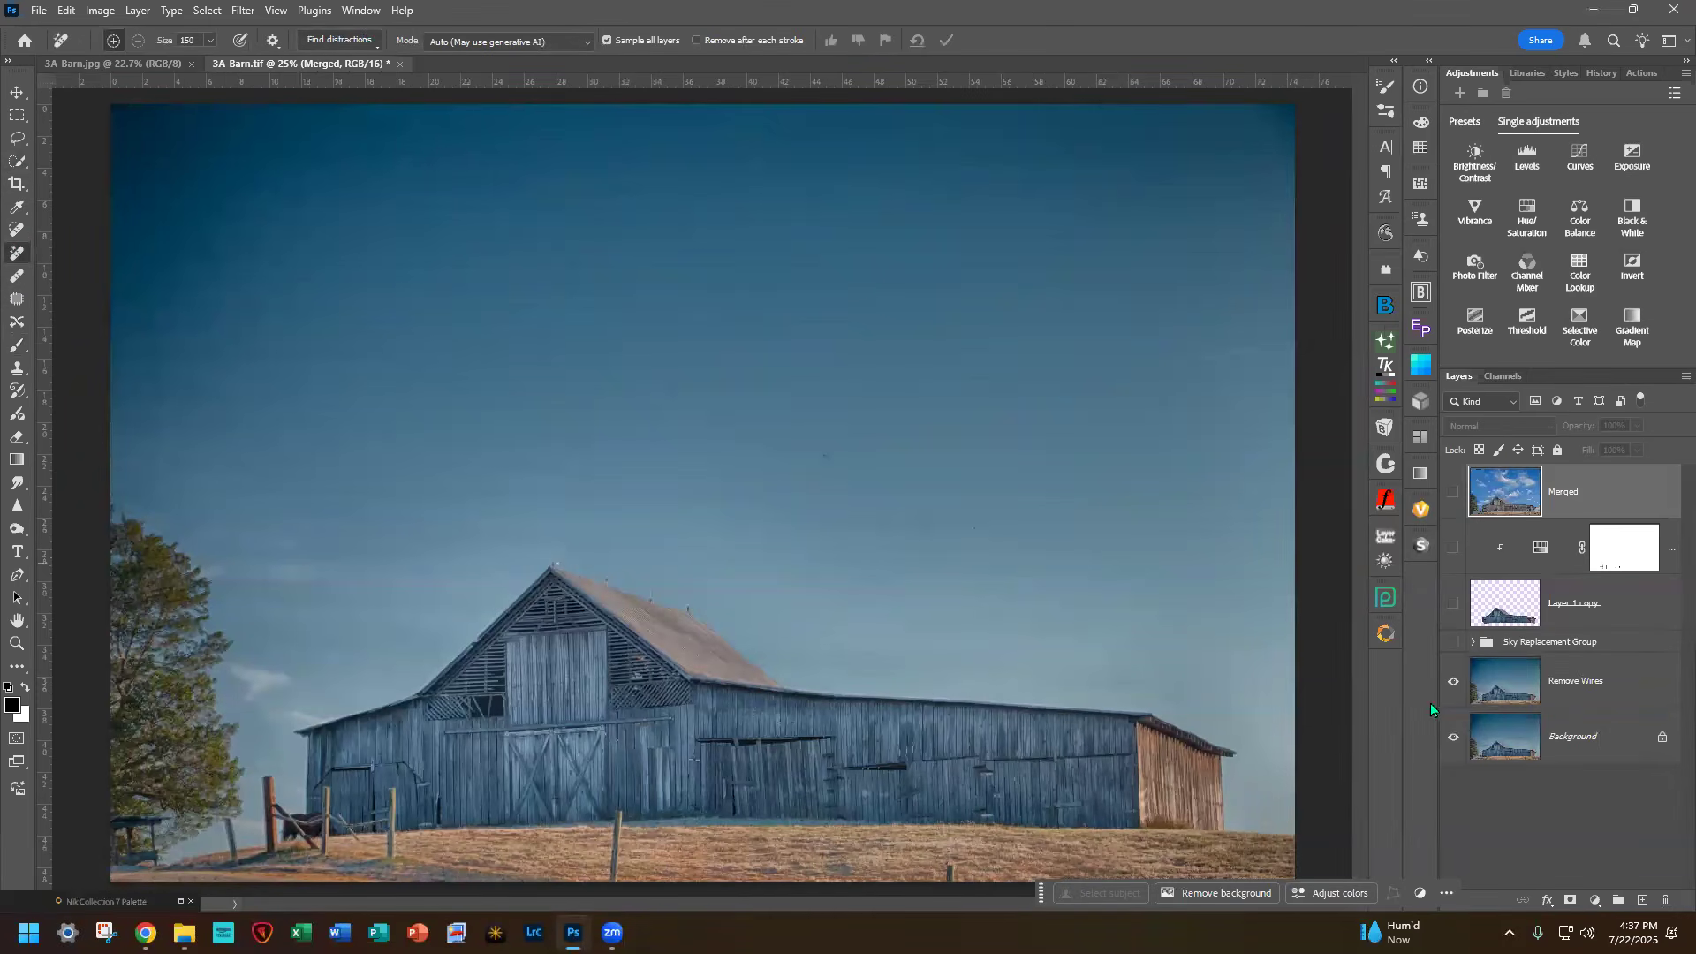
Step: Show the Sky Replacement Group, Layer 1 copy, Hue/Saturation and Merged layers again, inspecting the Hue/Saturation settings, and deselect all layers
click(1452, 642)
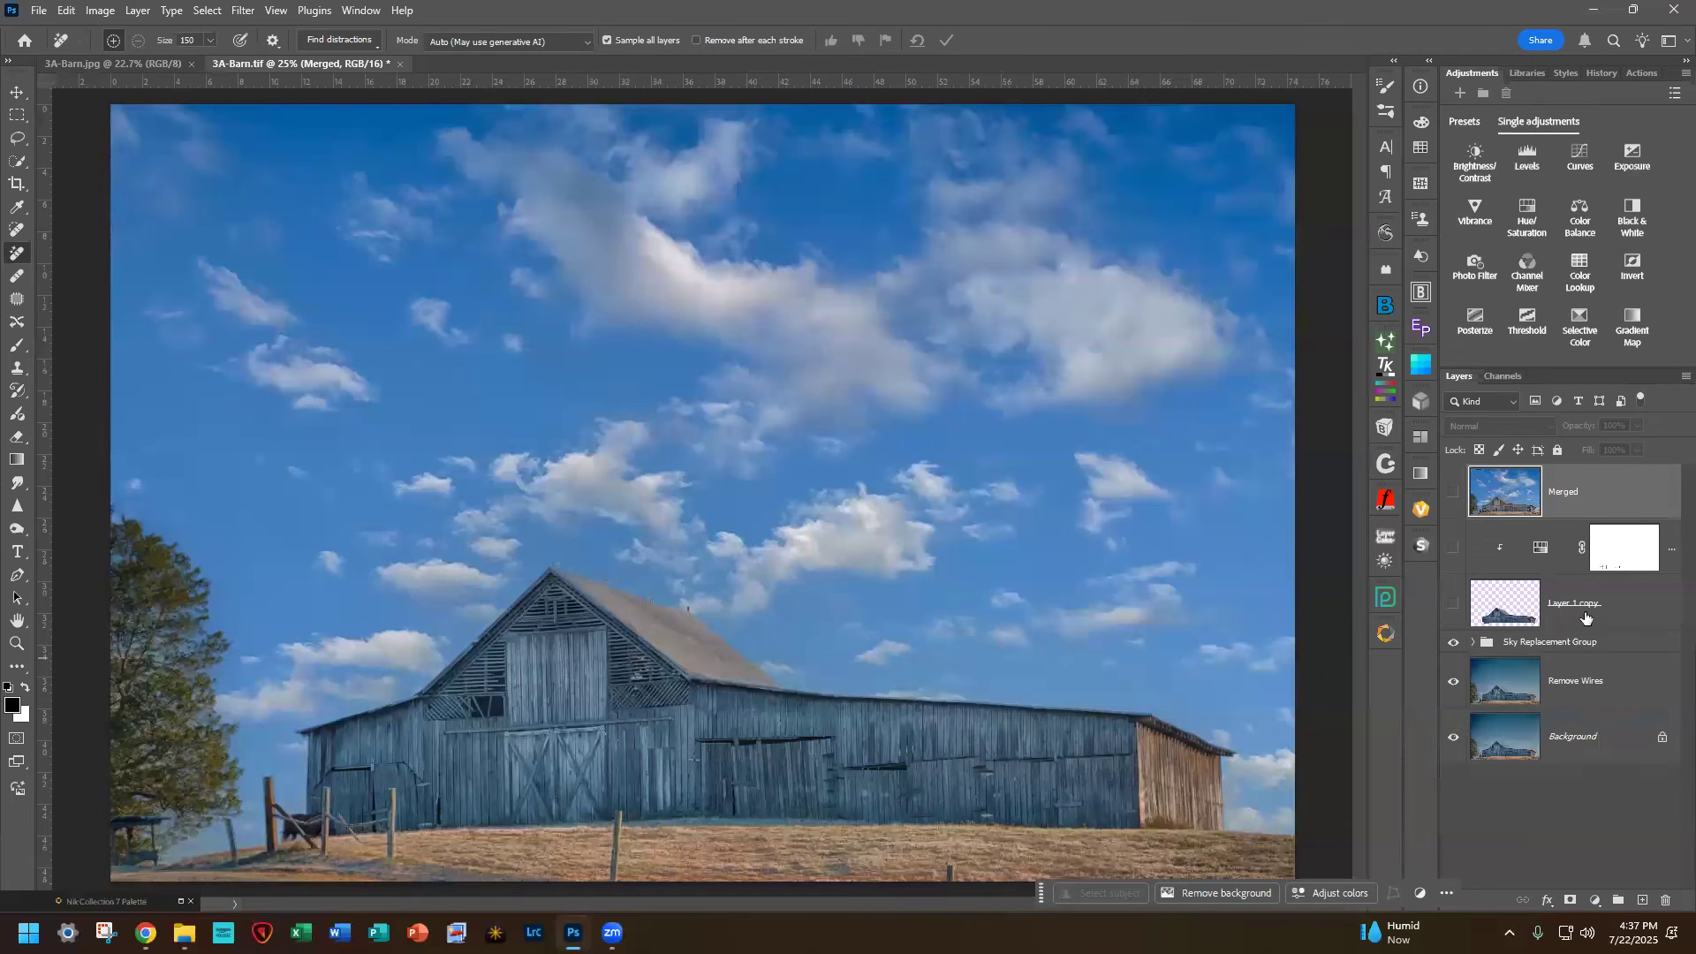
click(1453, 605)
click(1453, 549)
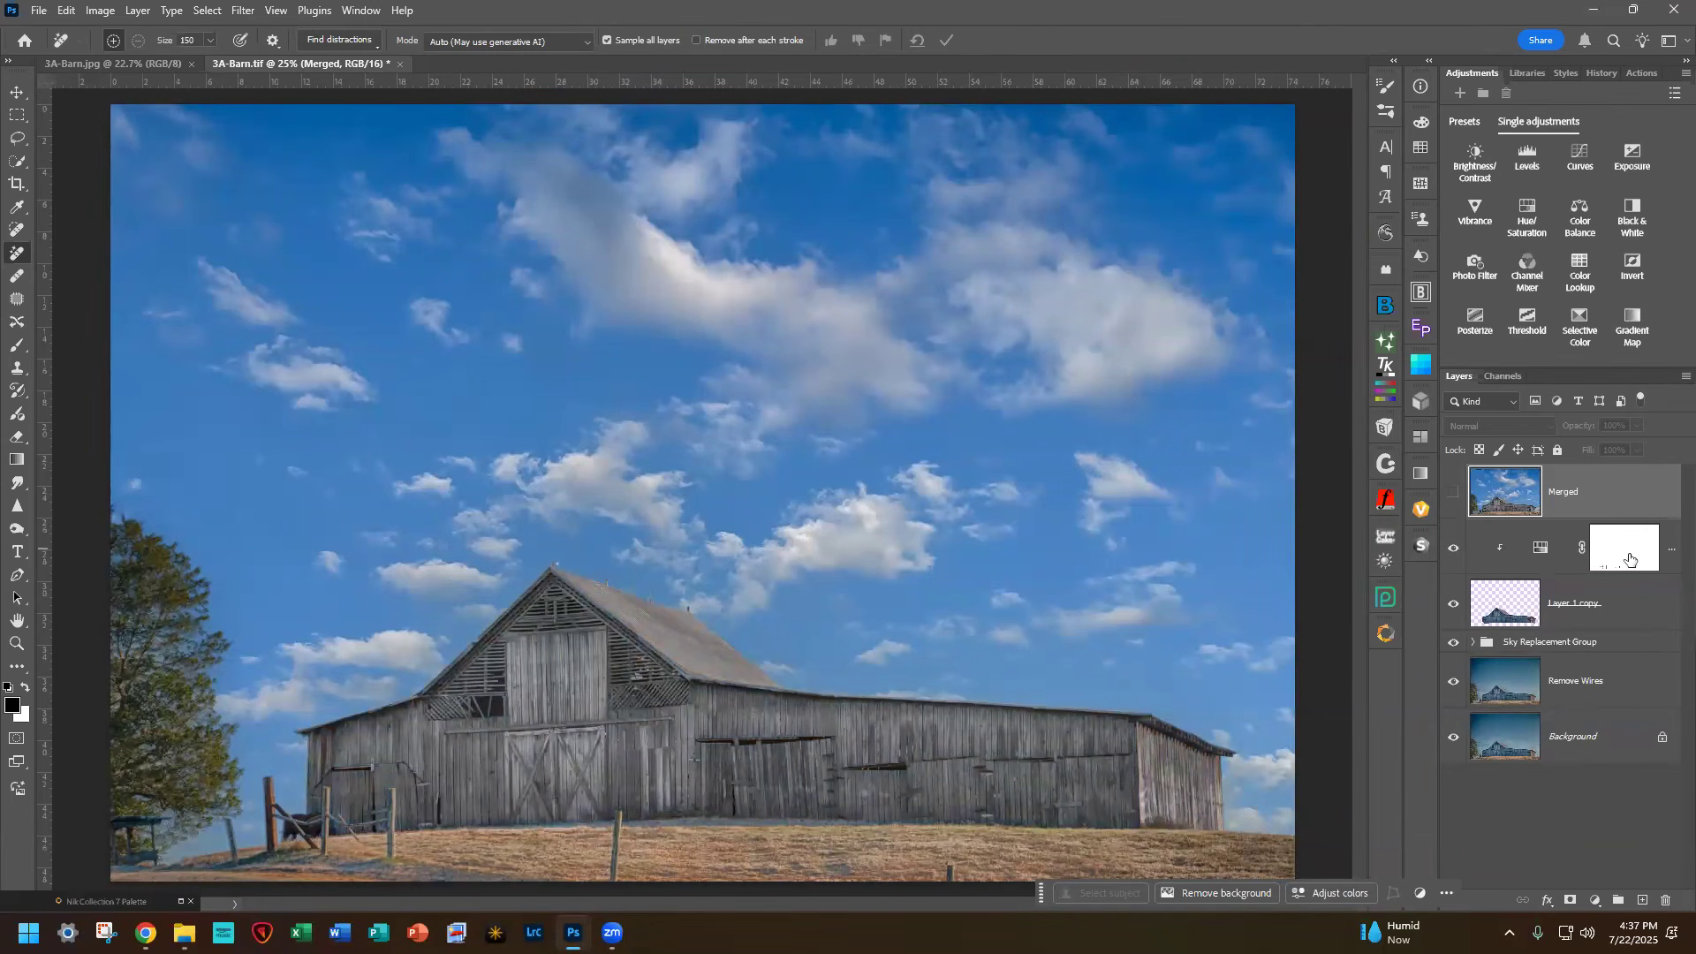
double_click(1542, 550)
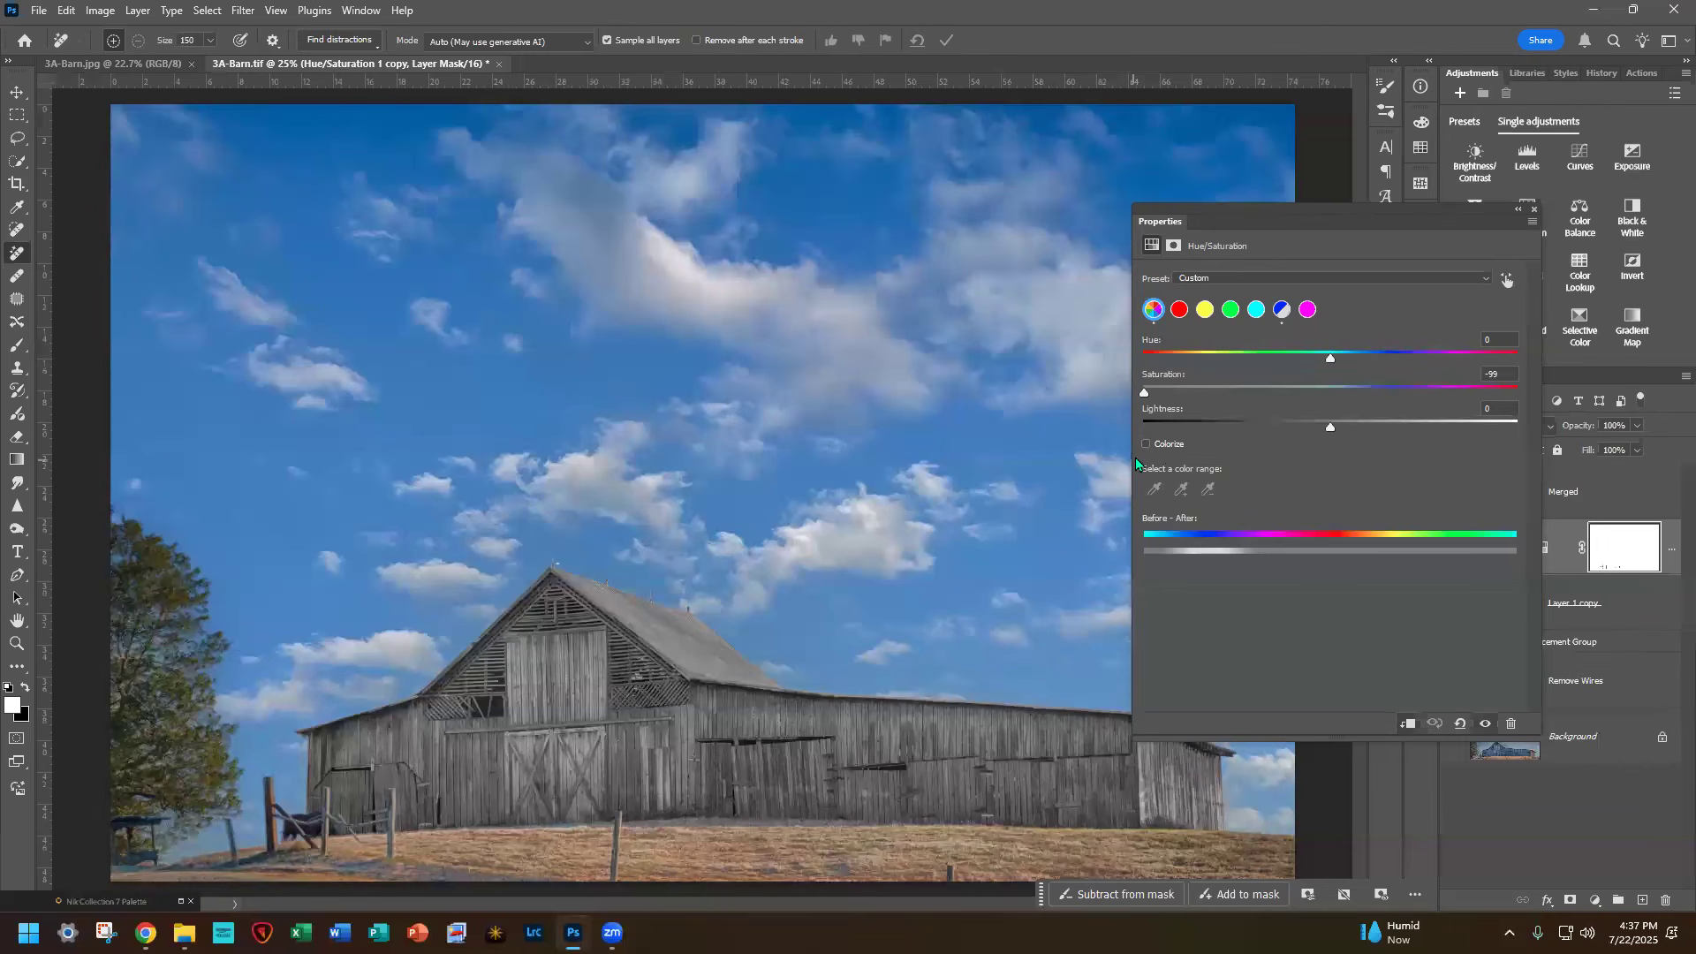
click(1535, 209)
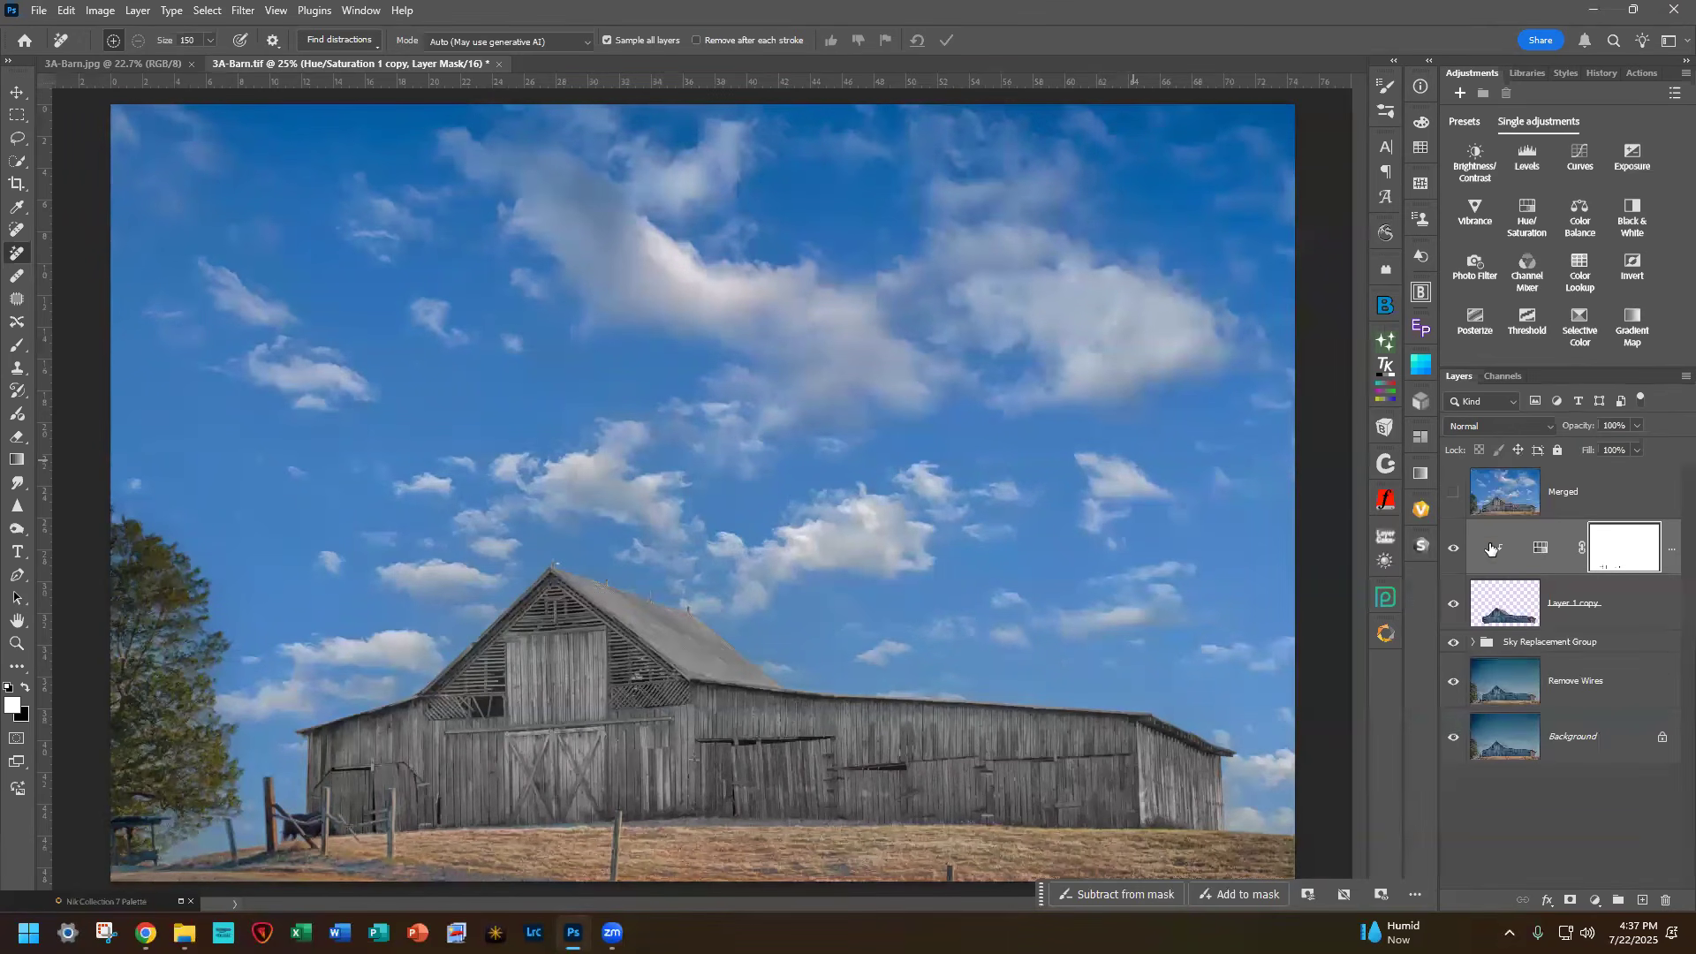
click(1452, 495)
click(1558, 821)
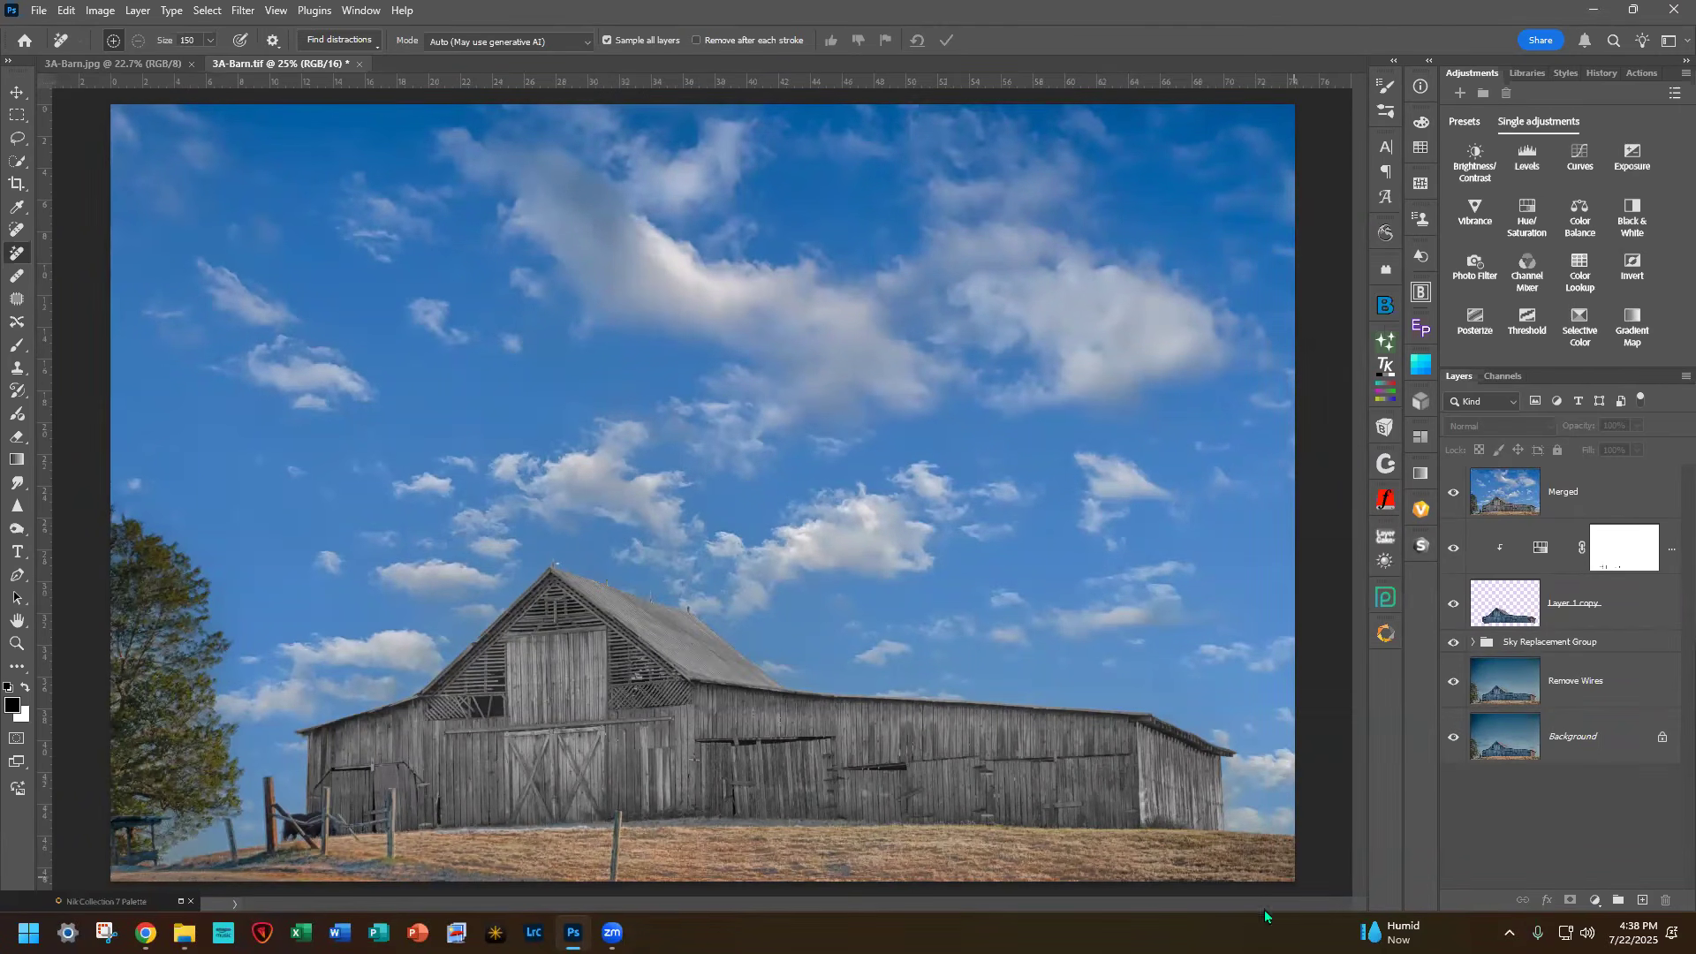
Step: Switch to the 3A-Barn.jpg document and open it in Nik 8 Silver Efex from the Nik Collection
click(88, 61)
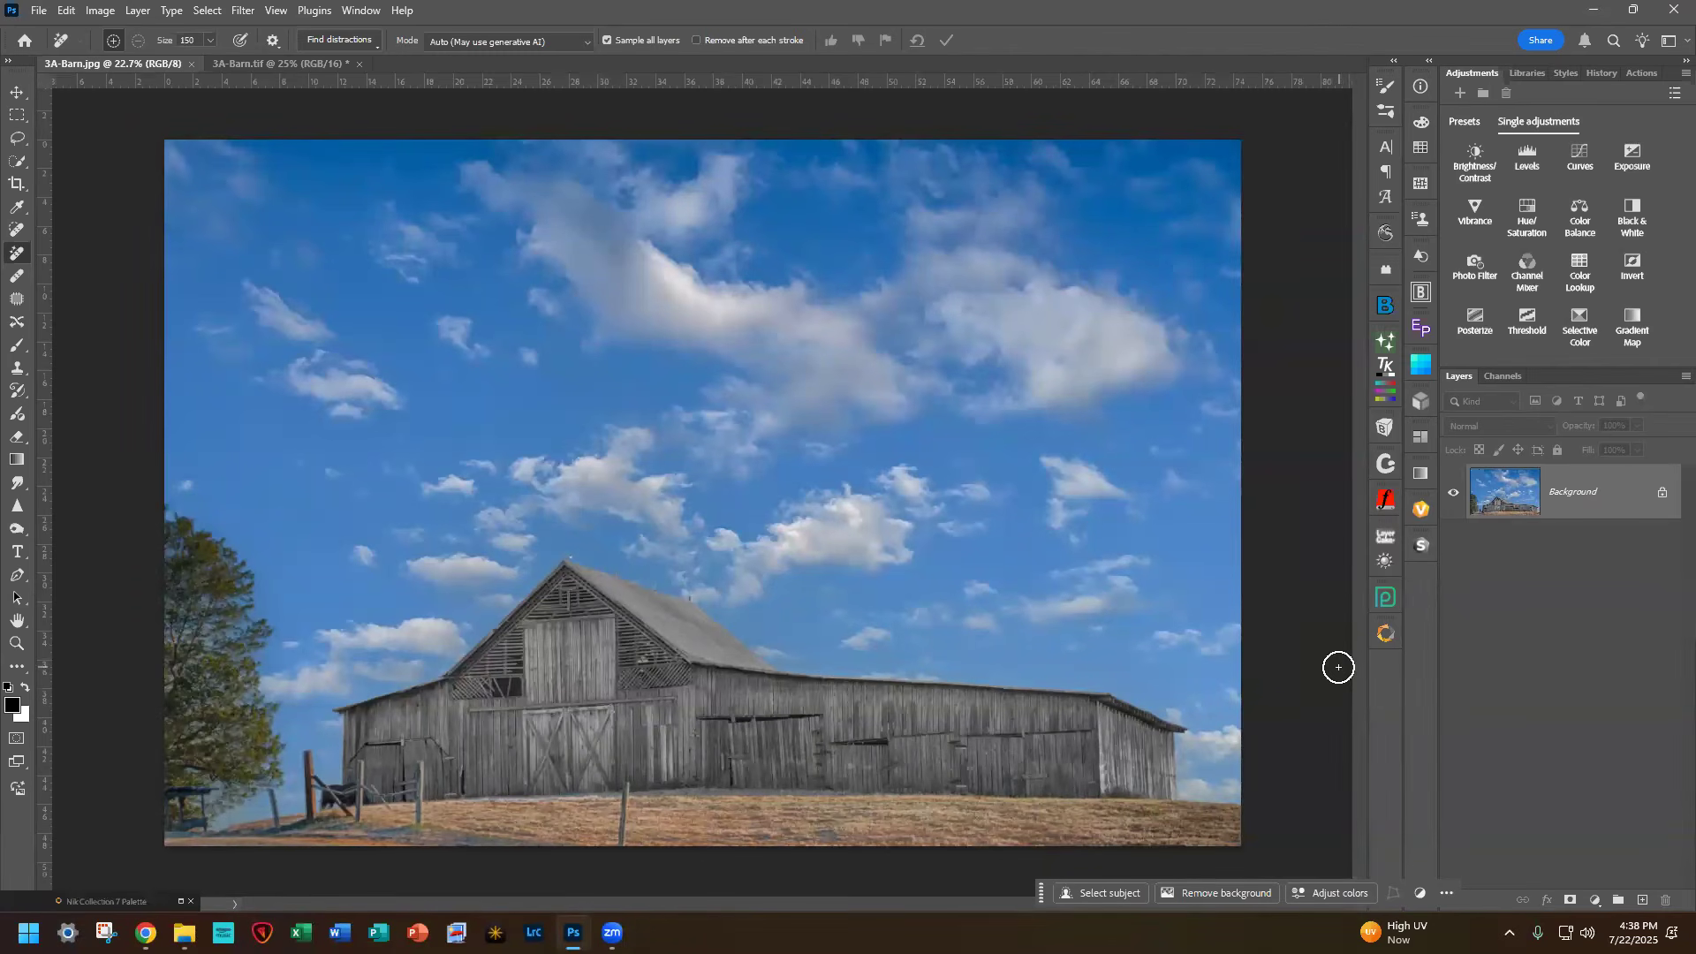
click(1385, 631)
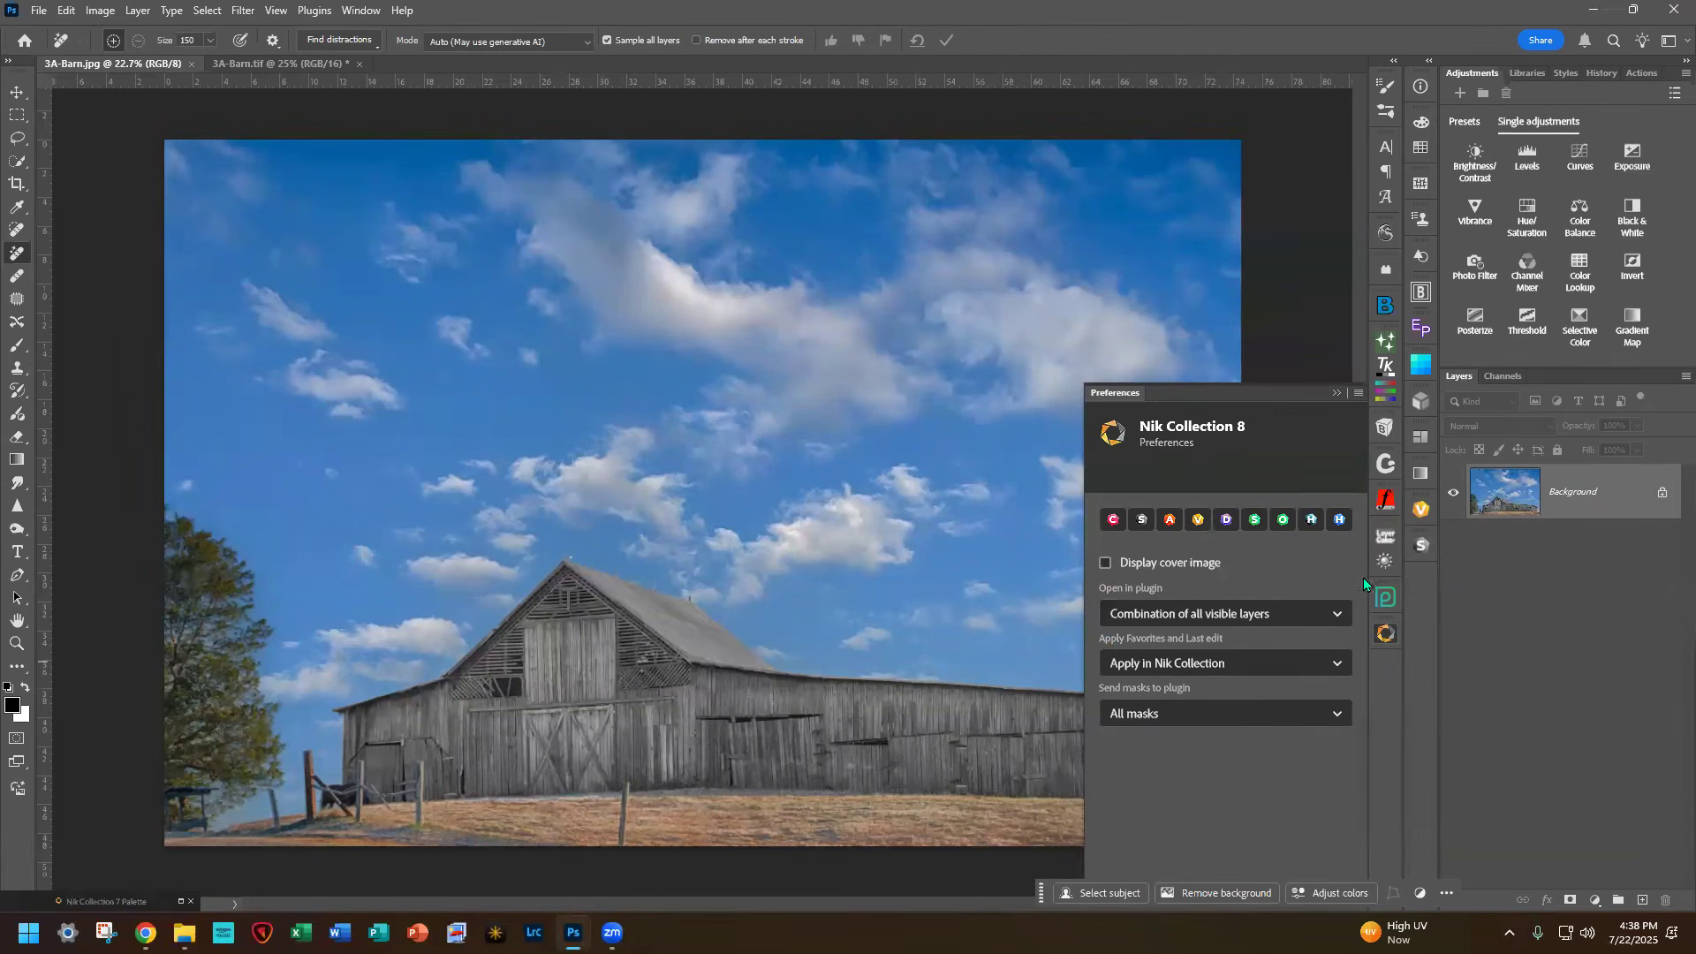
click(1420, 550)
click(1141, 521)
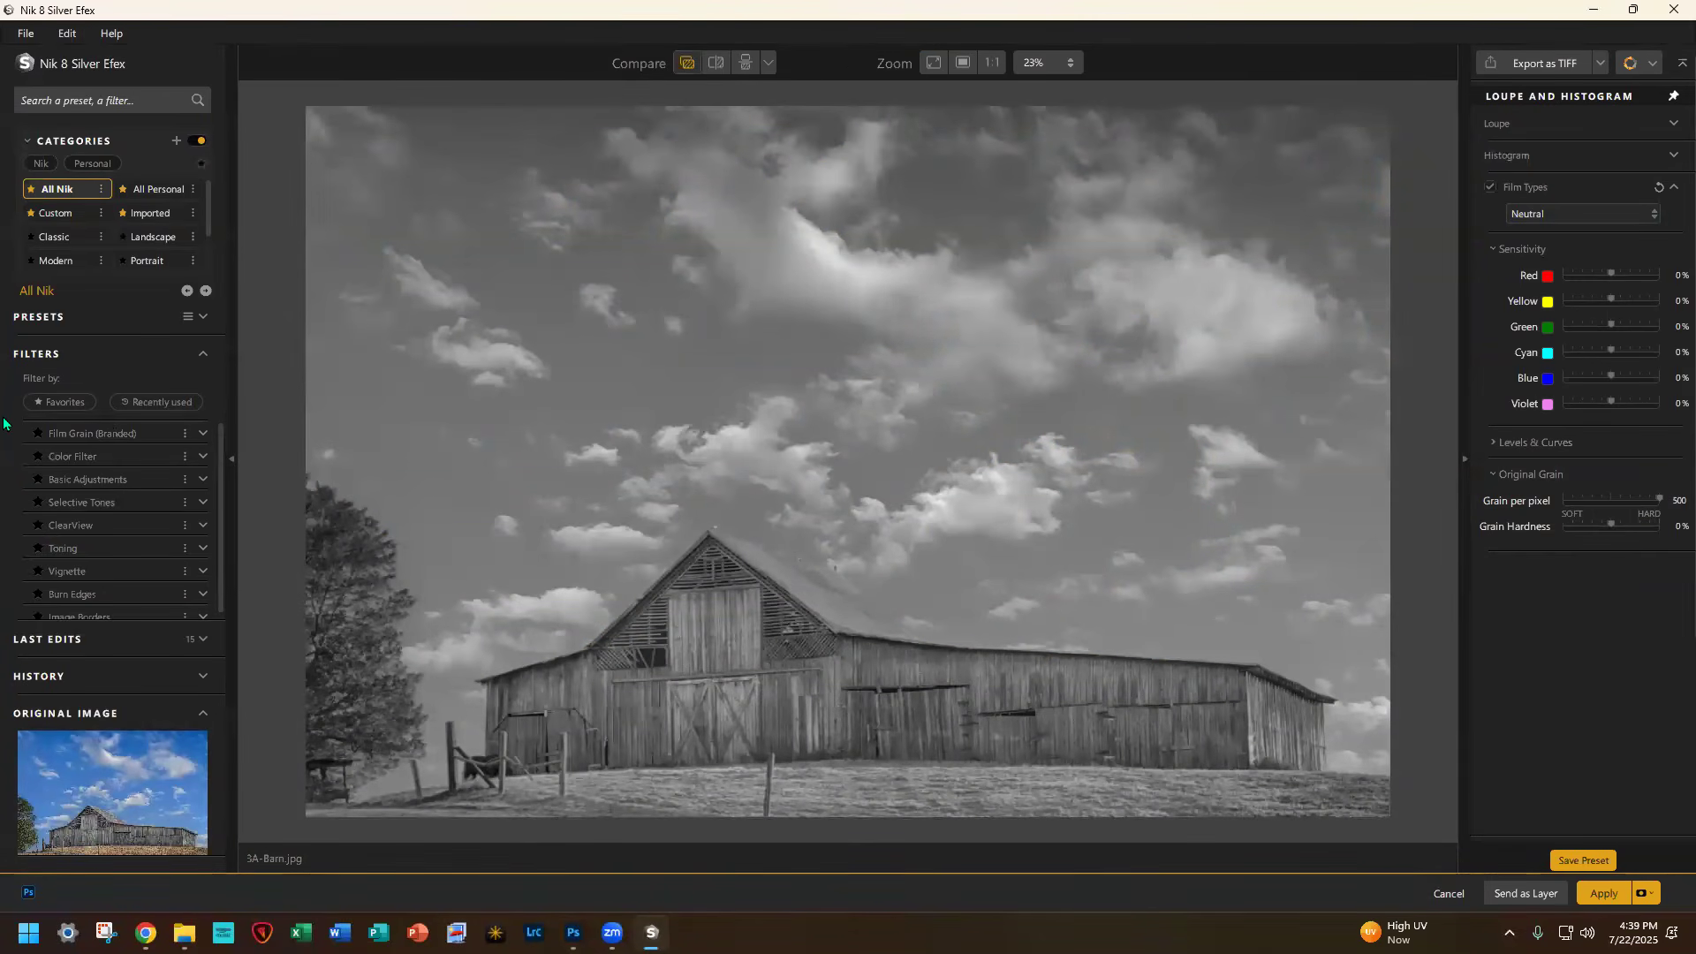
Step: Apply the favorite preset 042 Intensifier to the barn image, and briefly collapse the original image preview
click(55, 402)
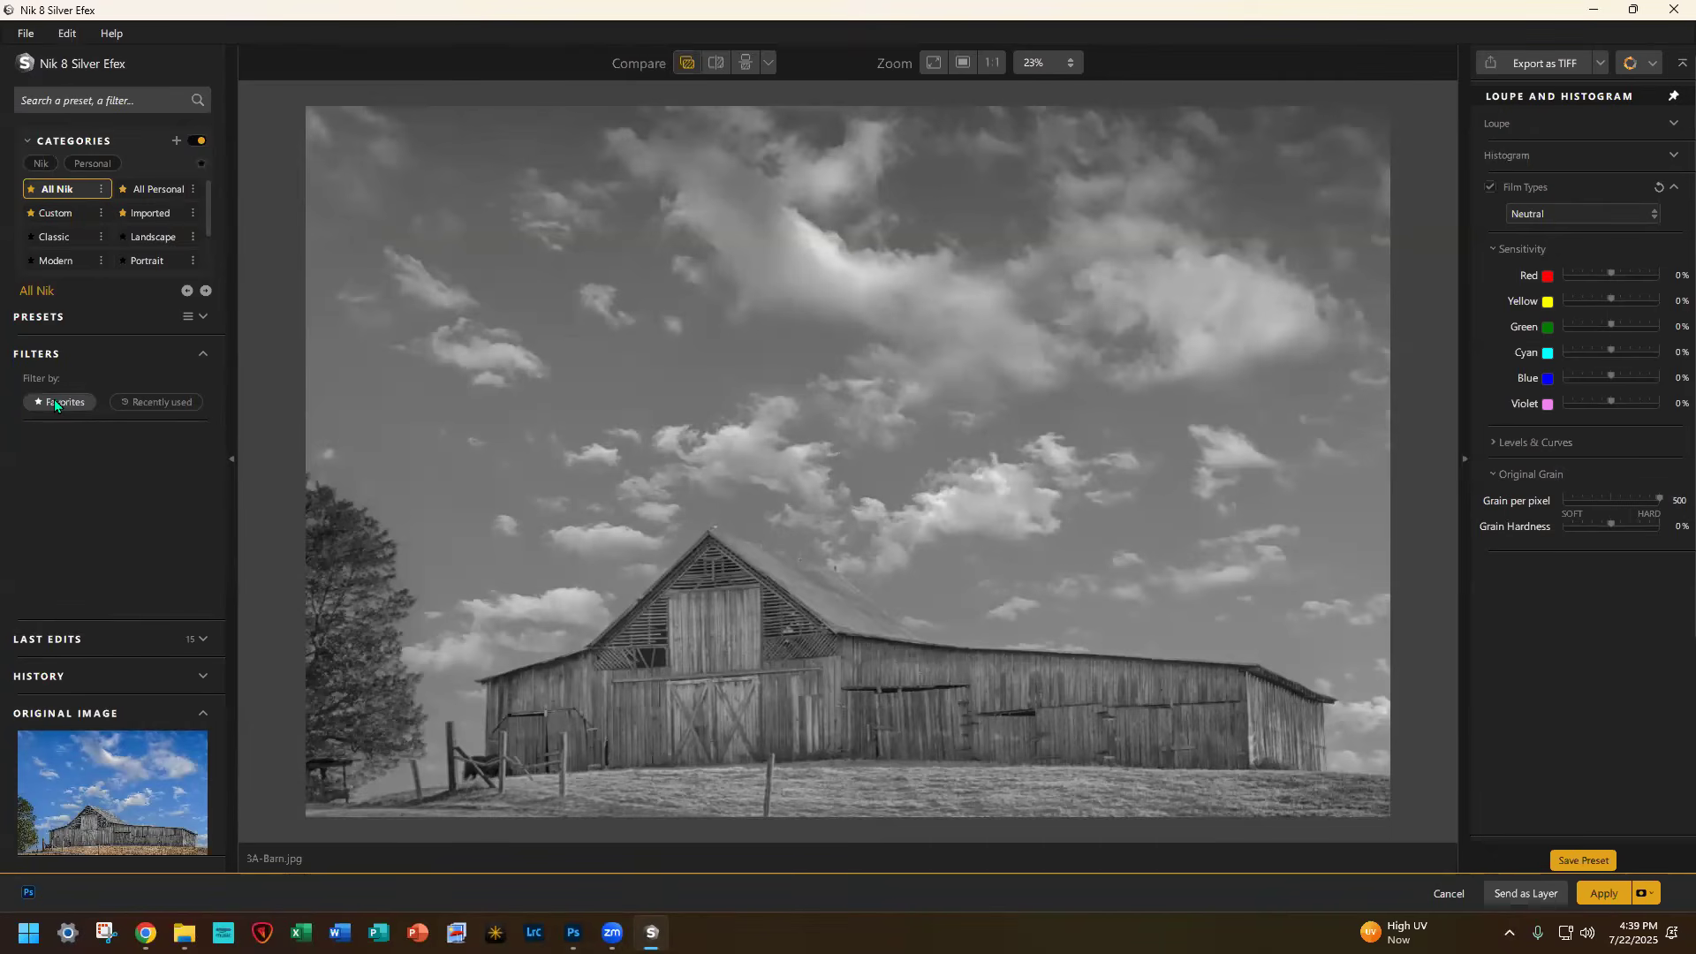
click(52, 401)
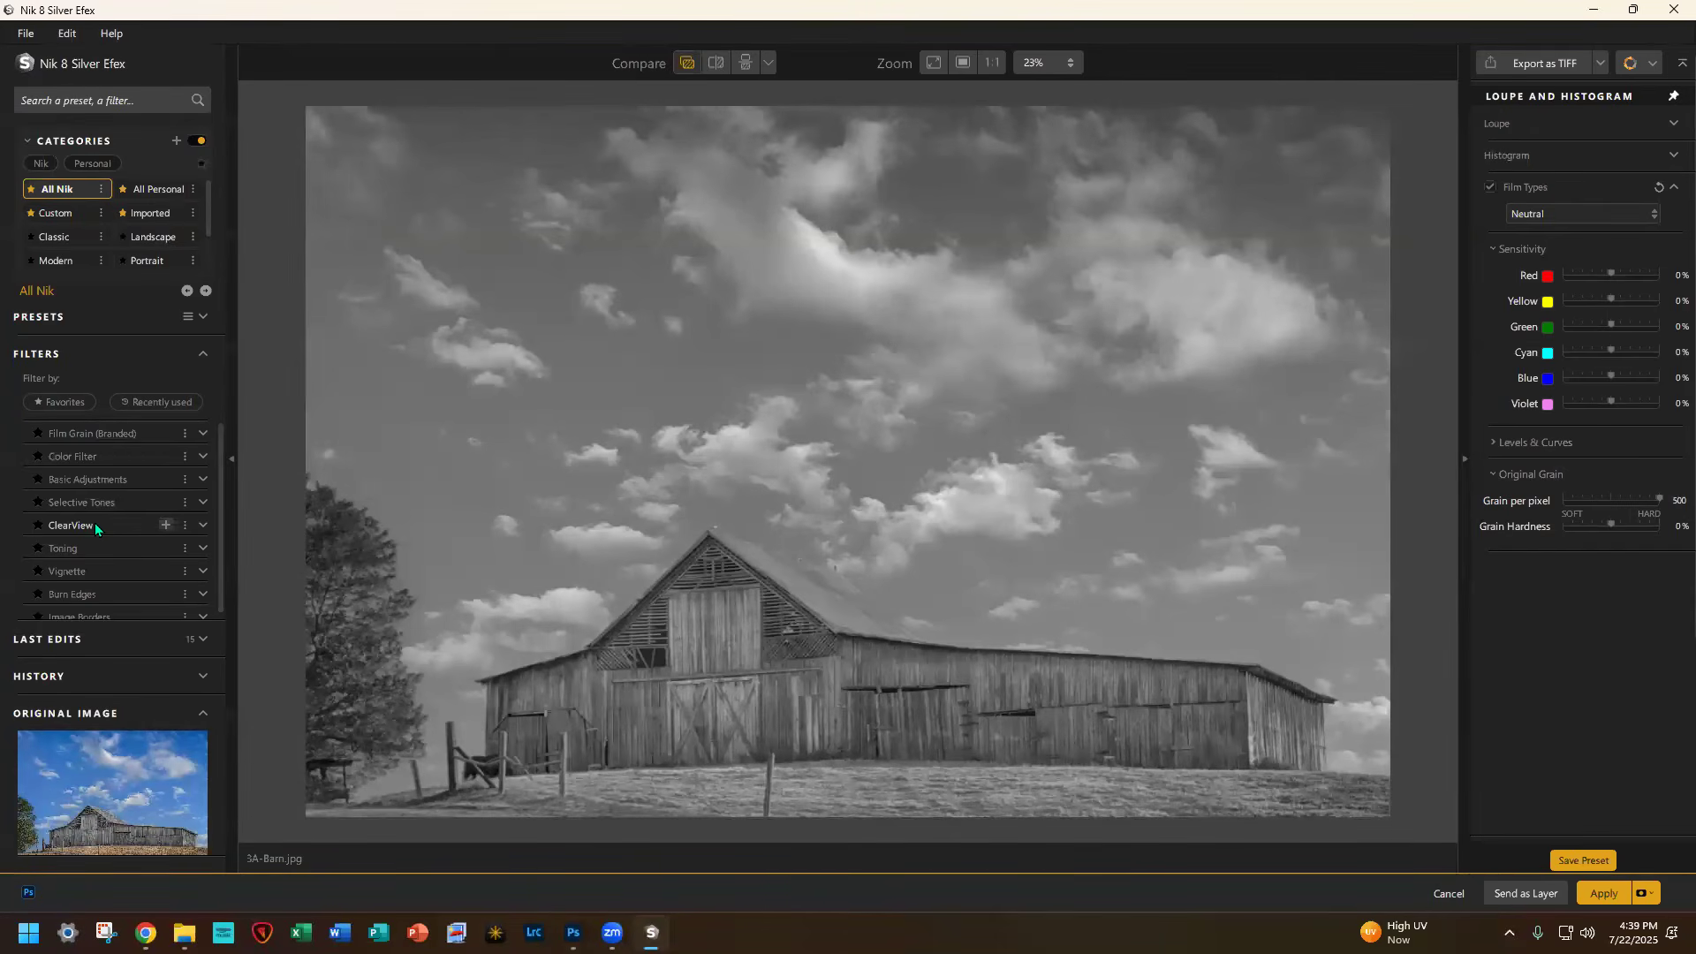
click(56, 320)
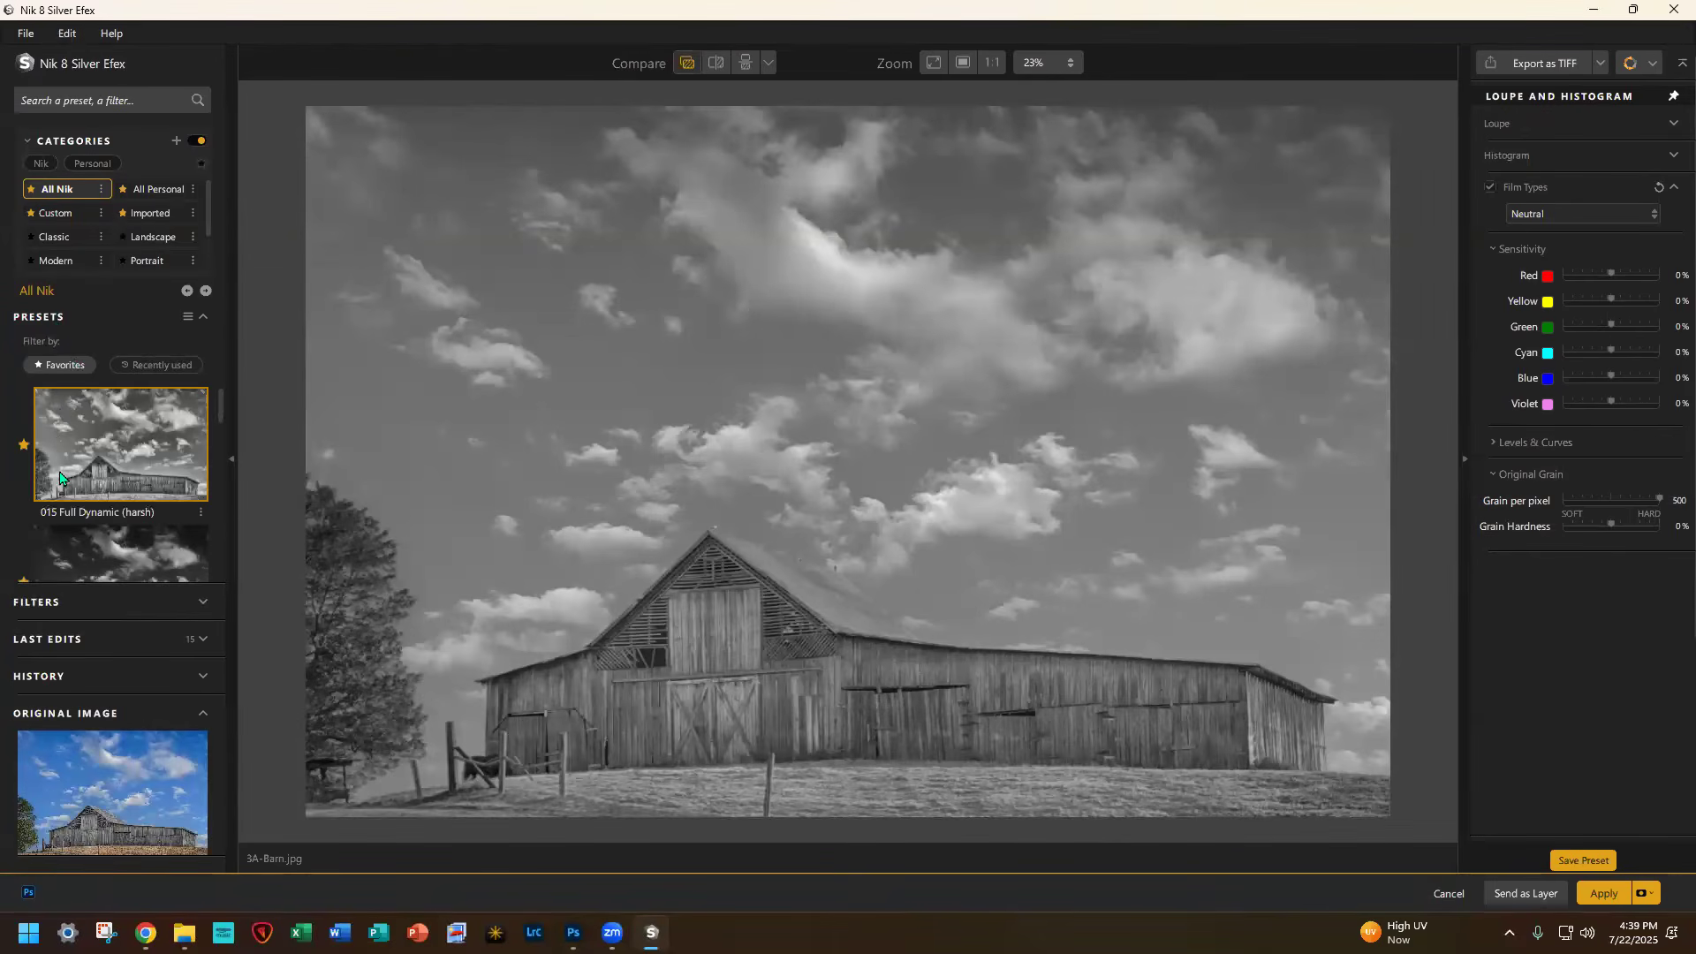
scroll(60, 475, down, 10)
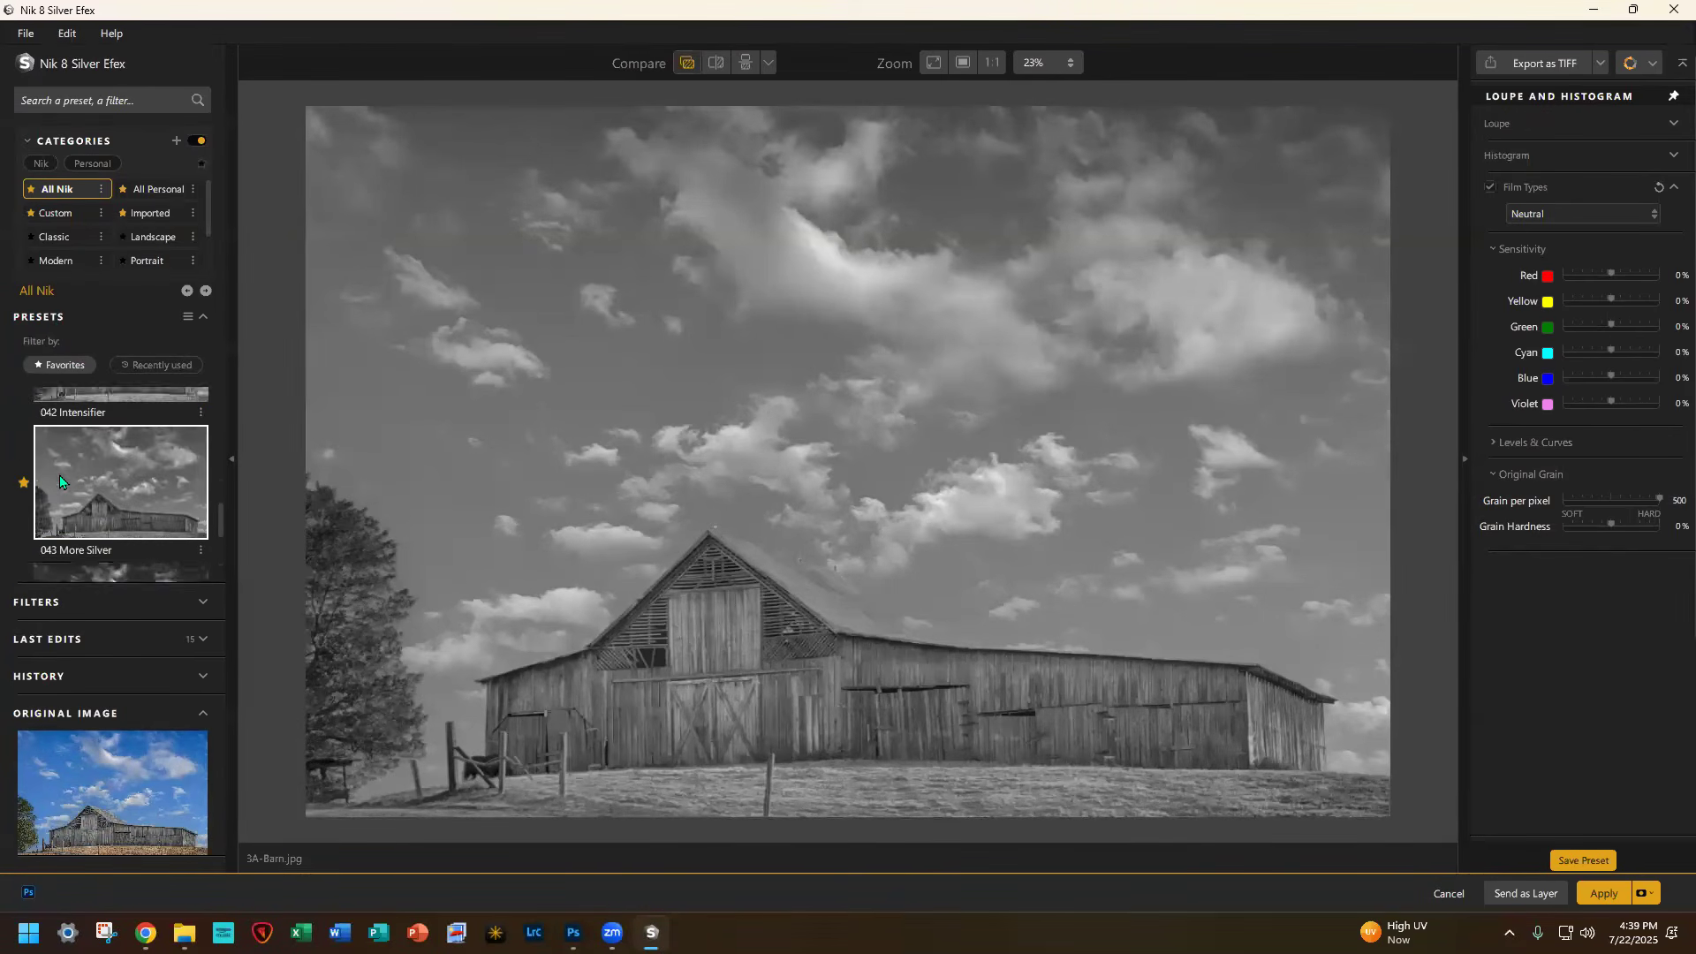
scroll(60, 480, up, 2)
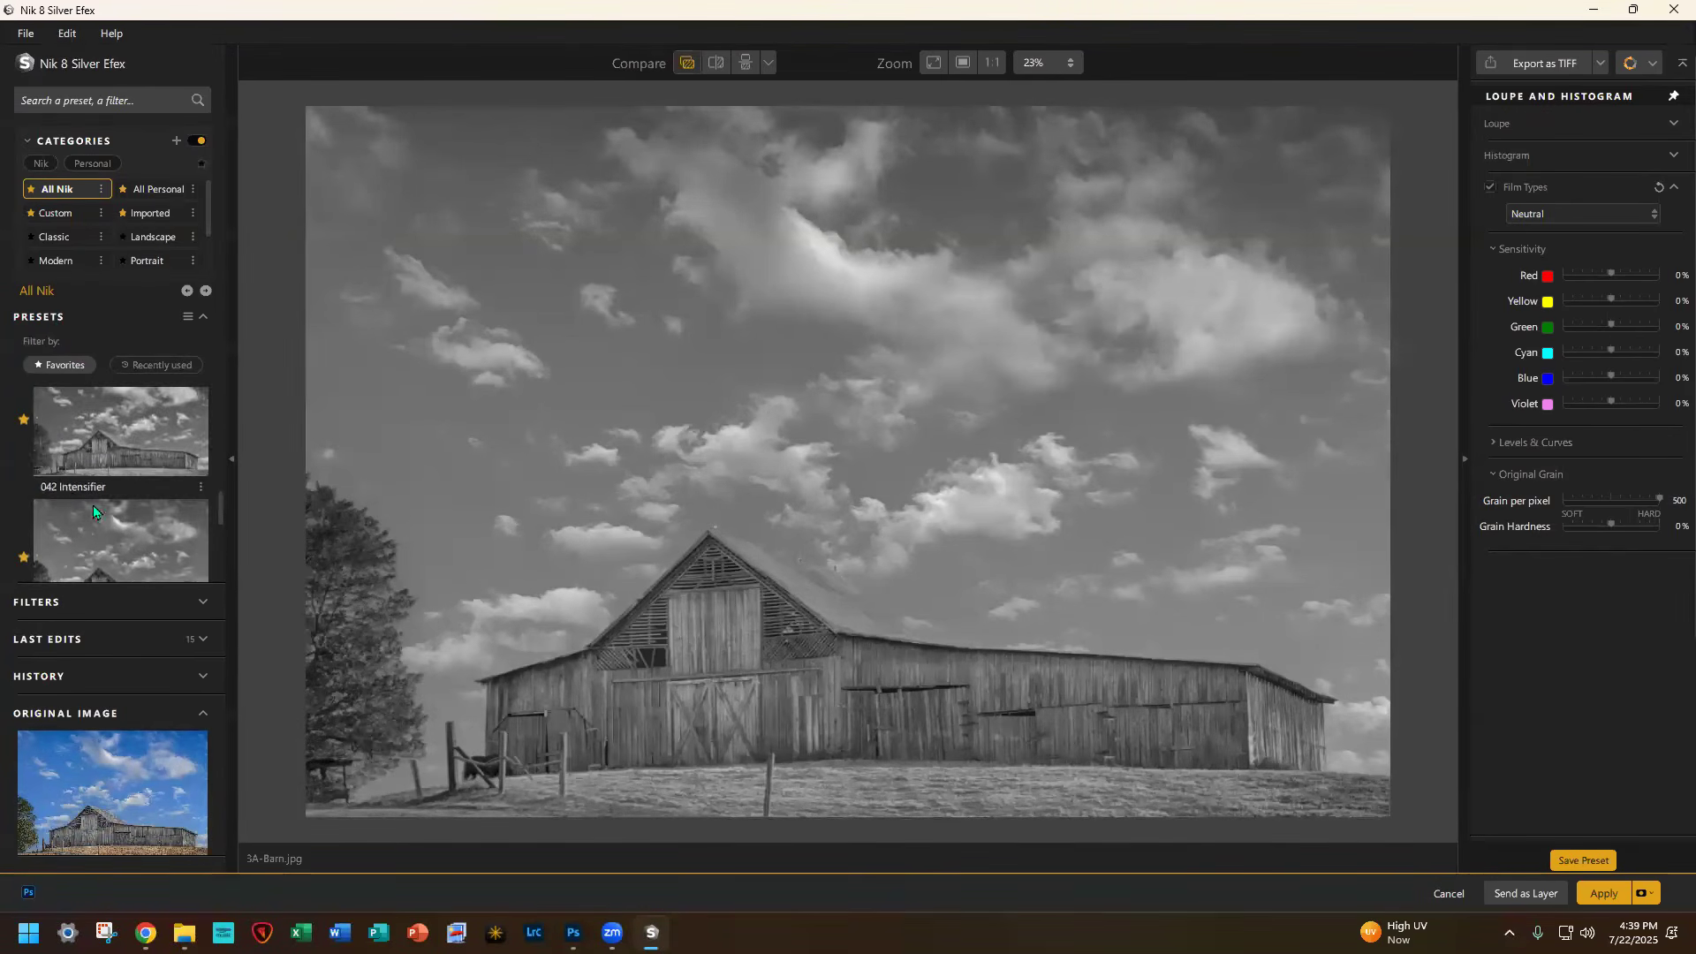
click(112, 434)
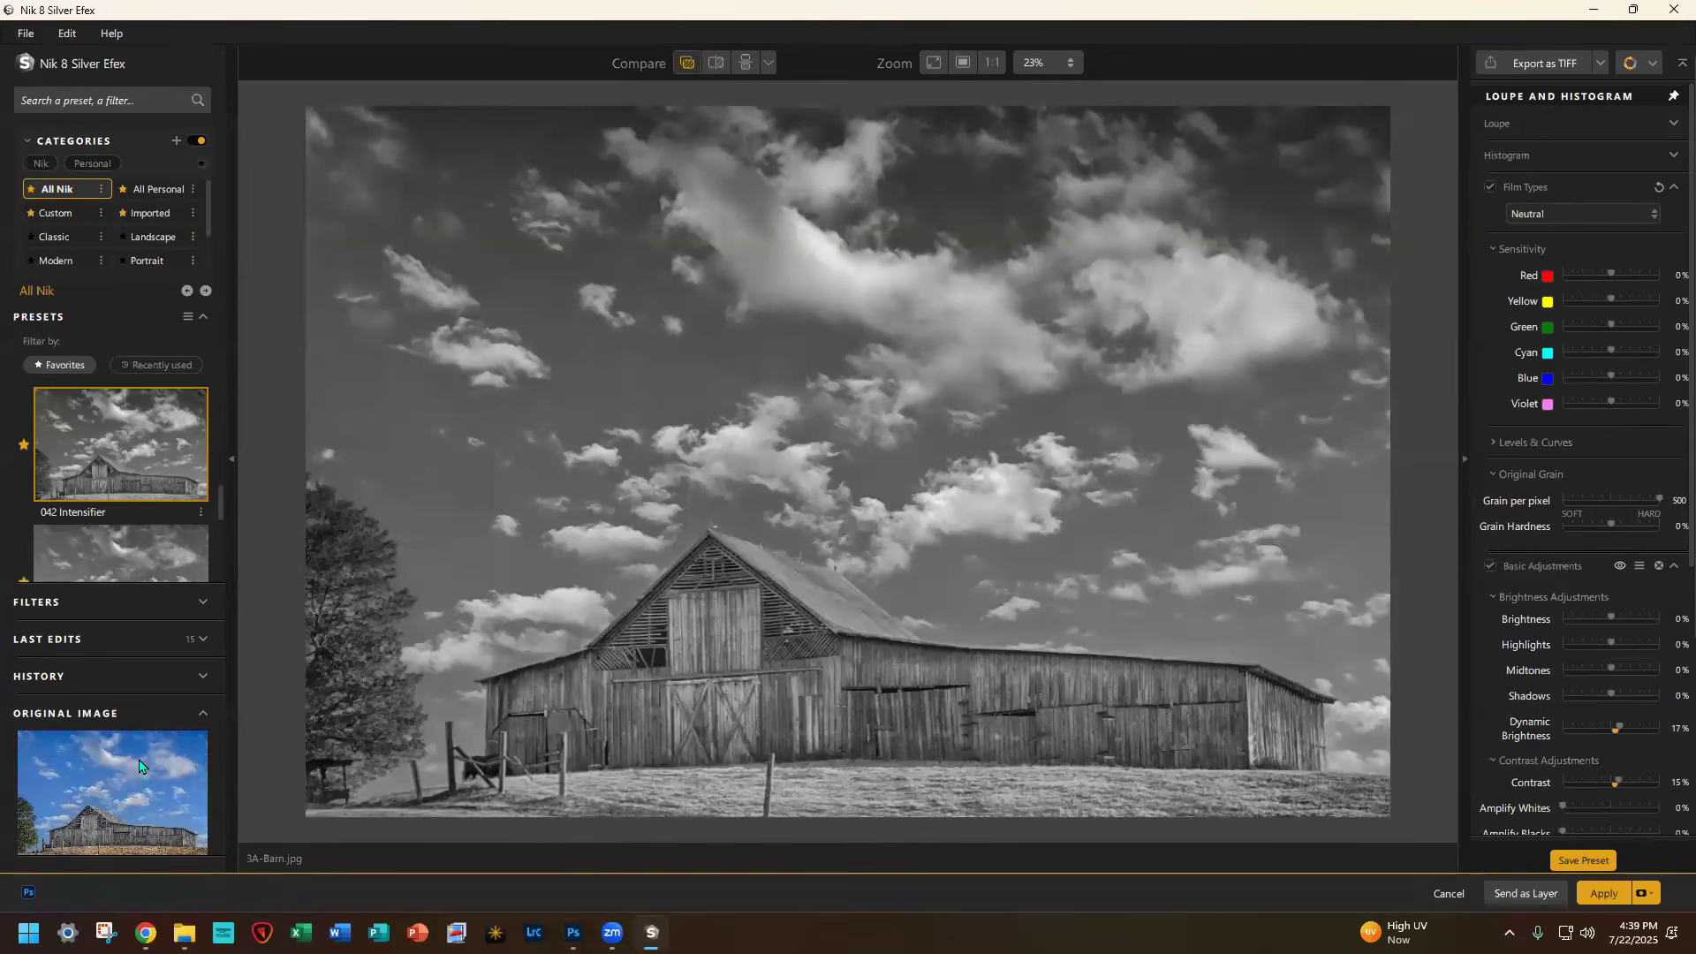
click(203, 714)
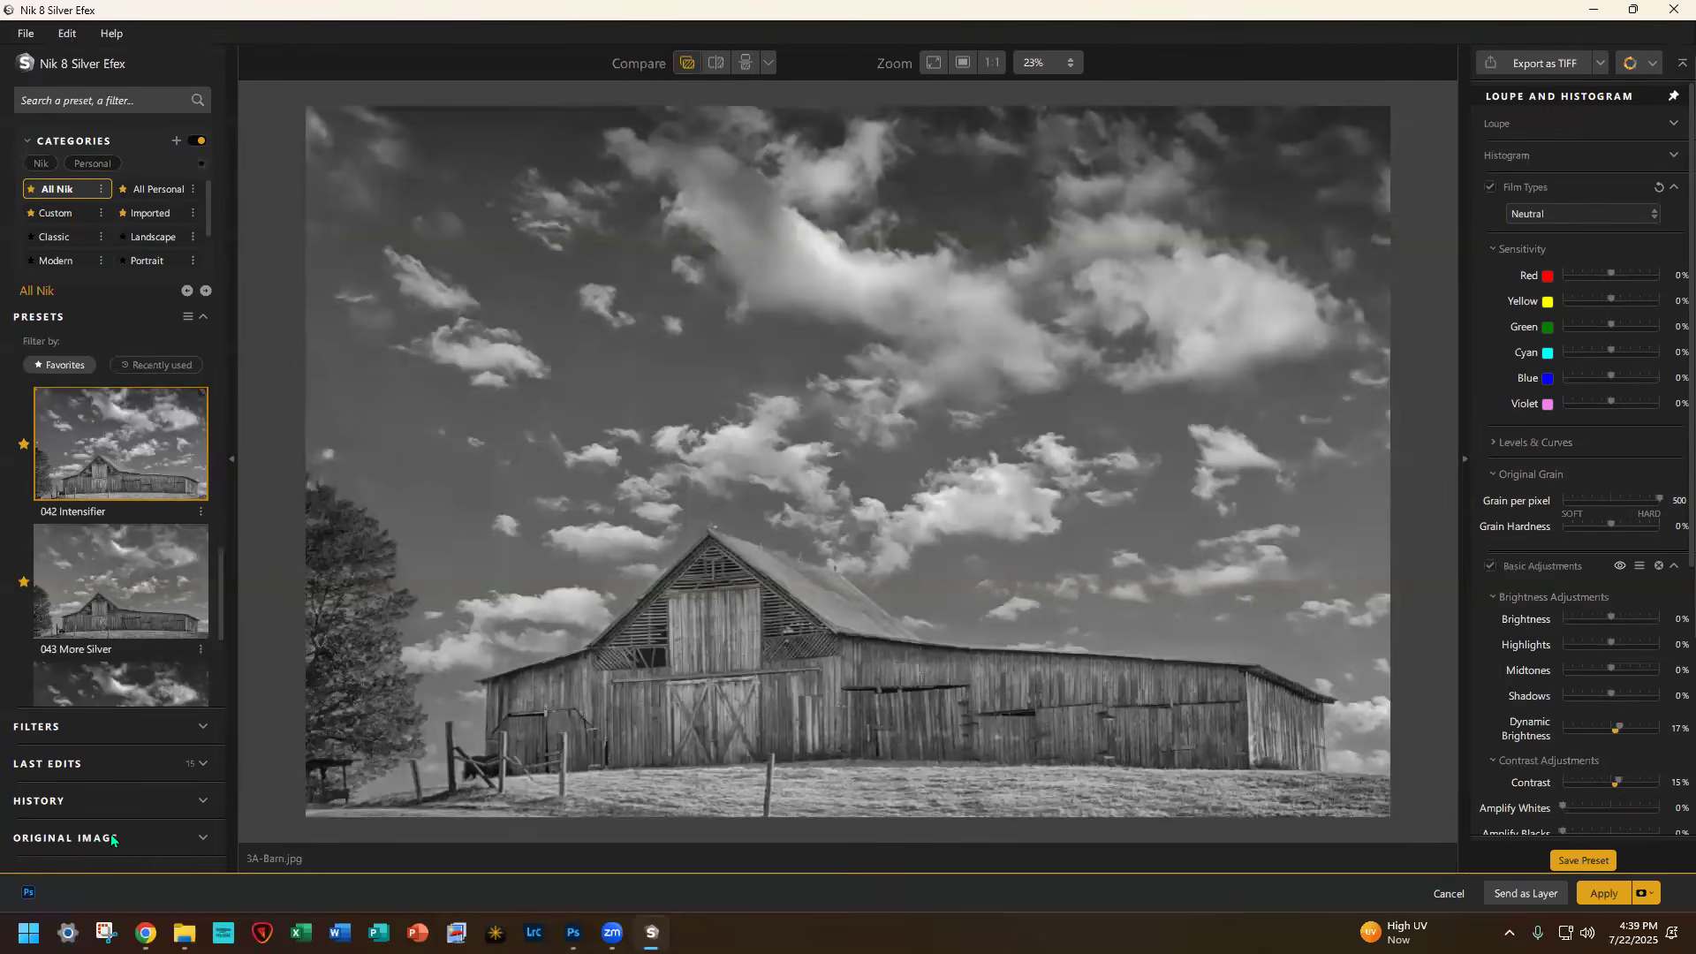
click(203, 839)
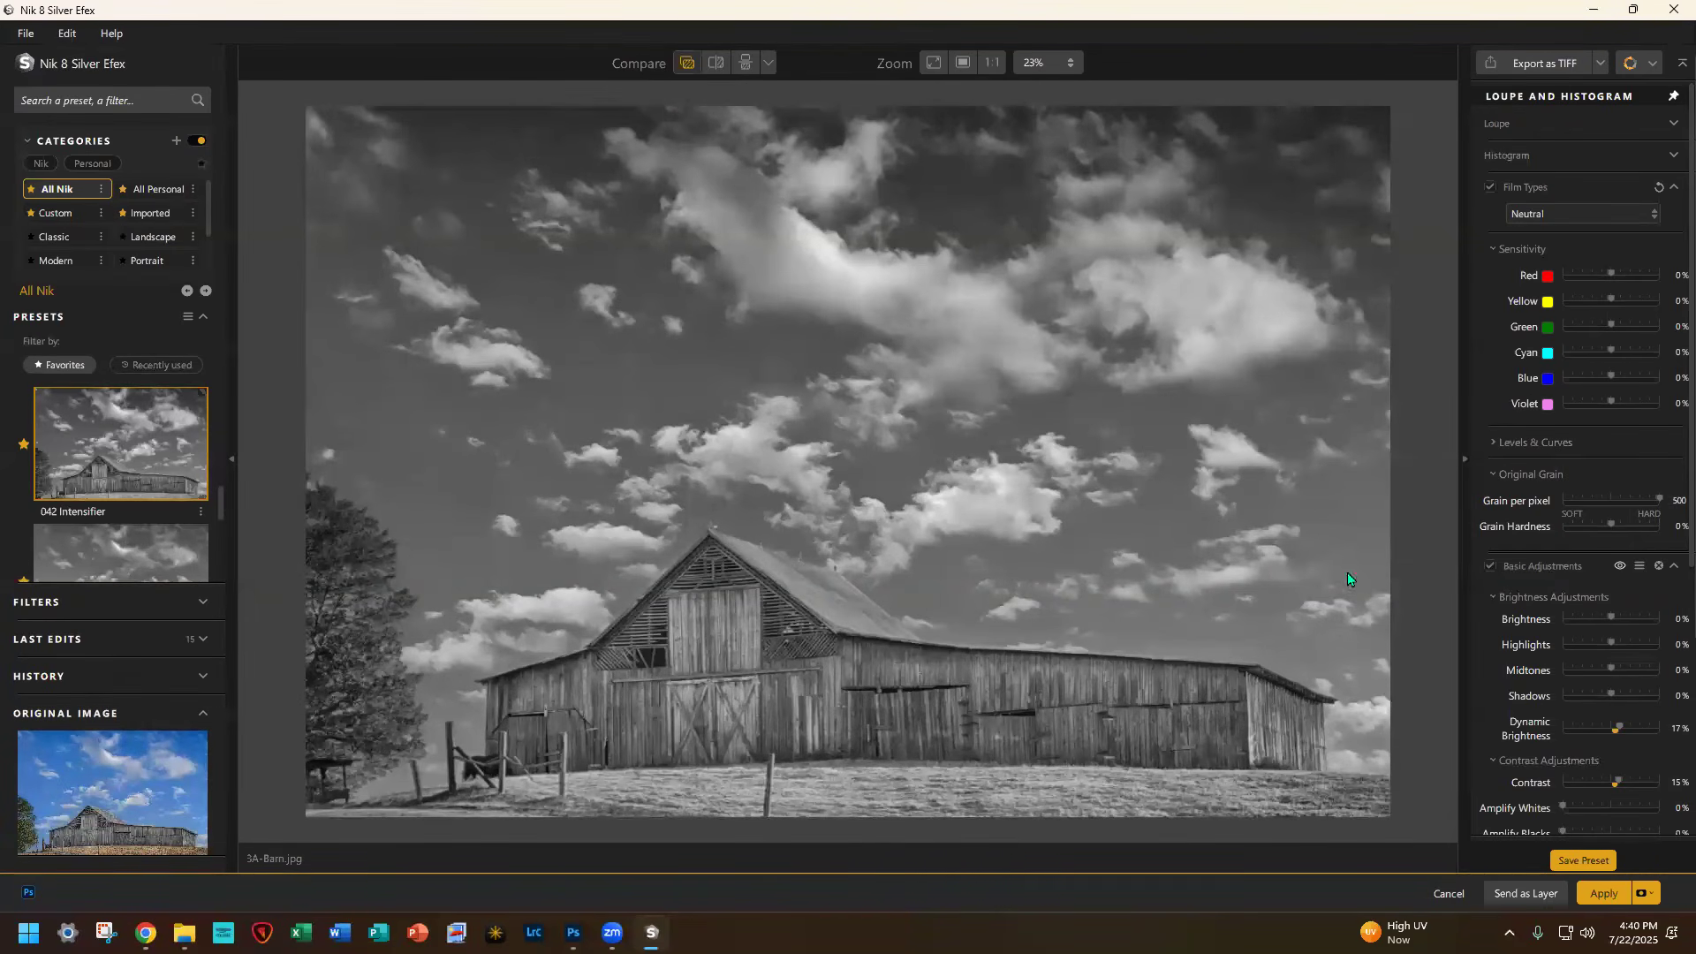
Step: Add a color mask local adjustment to the Basic Adjustments by sampling the sky, and hide its on-image sliders
scroll(1634, 719, down, 5)
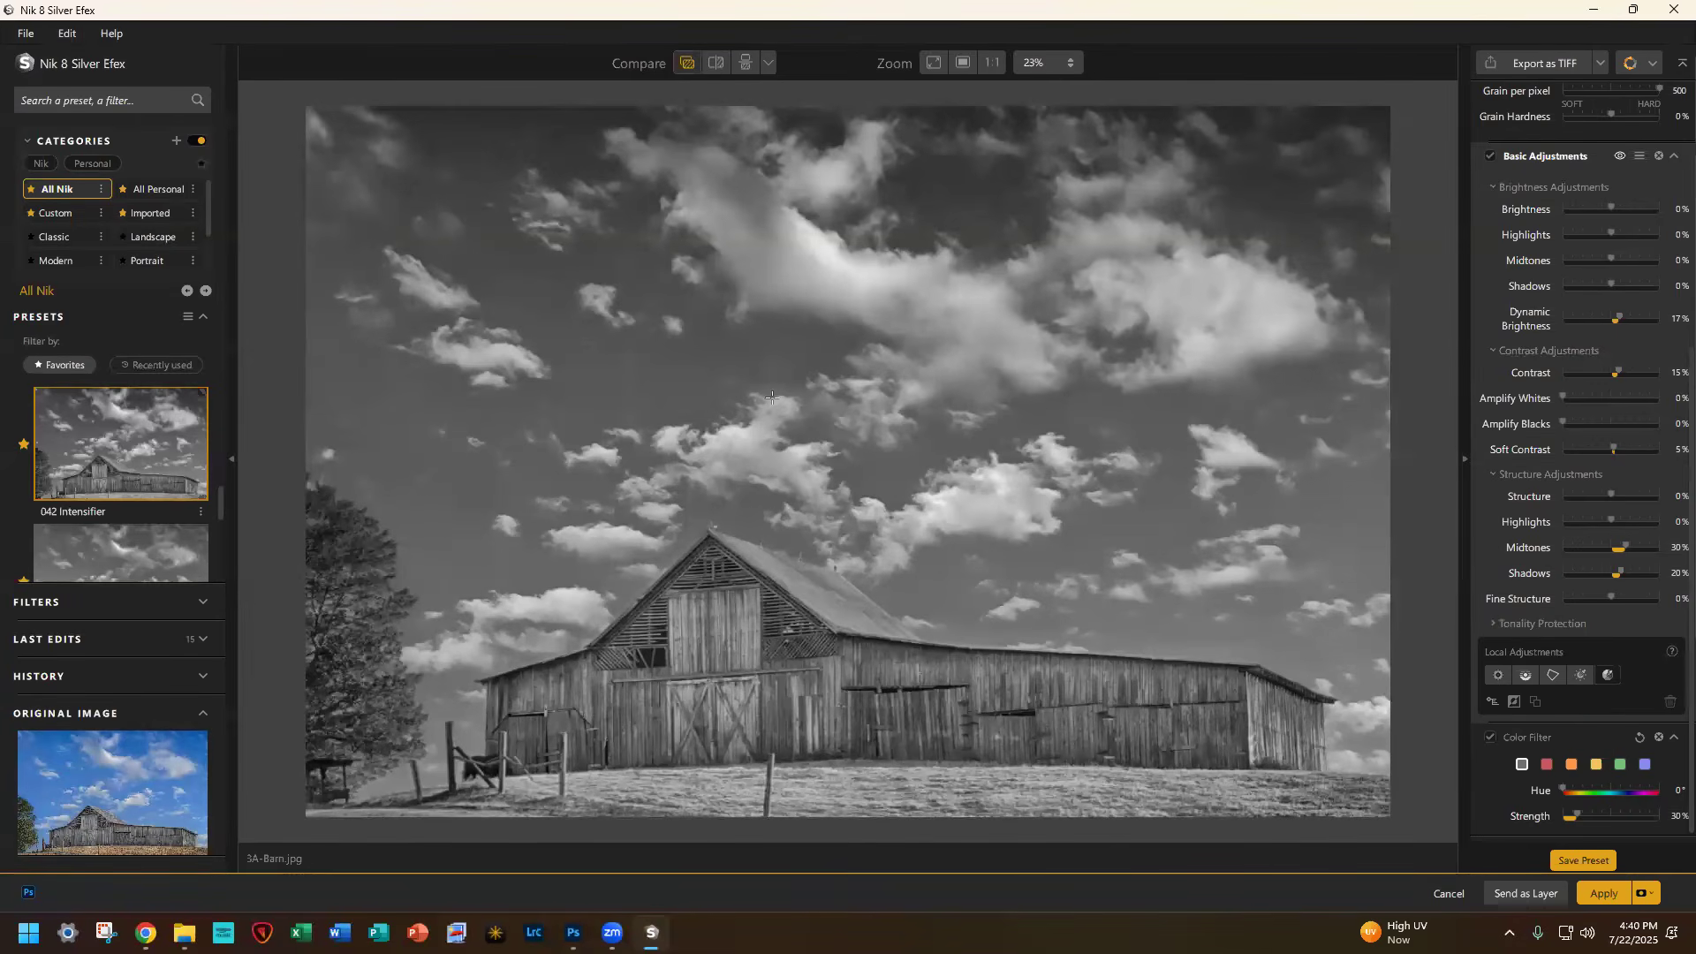
click(659, 365)
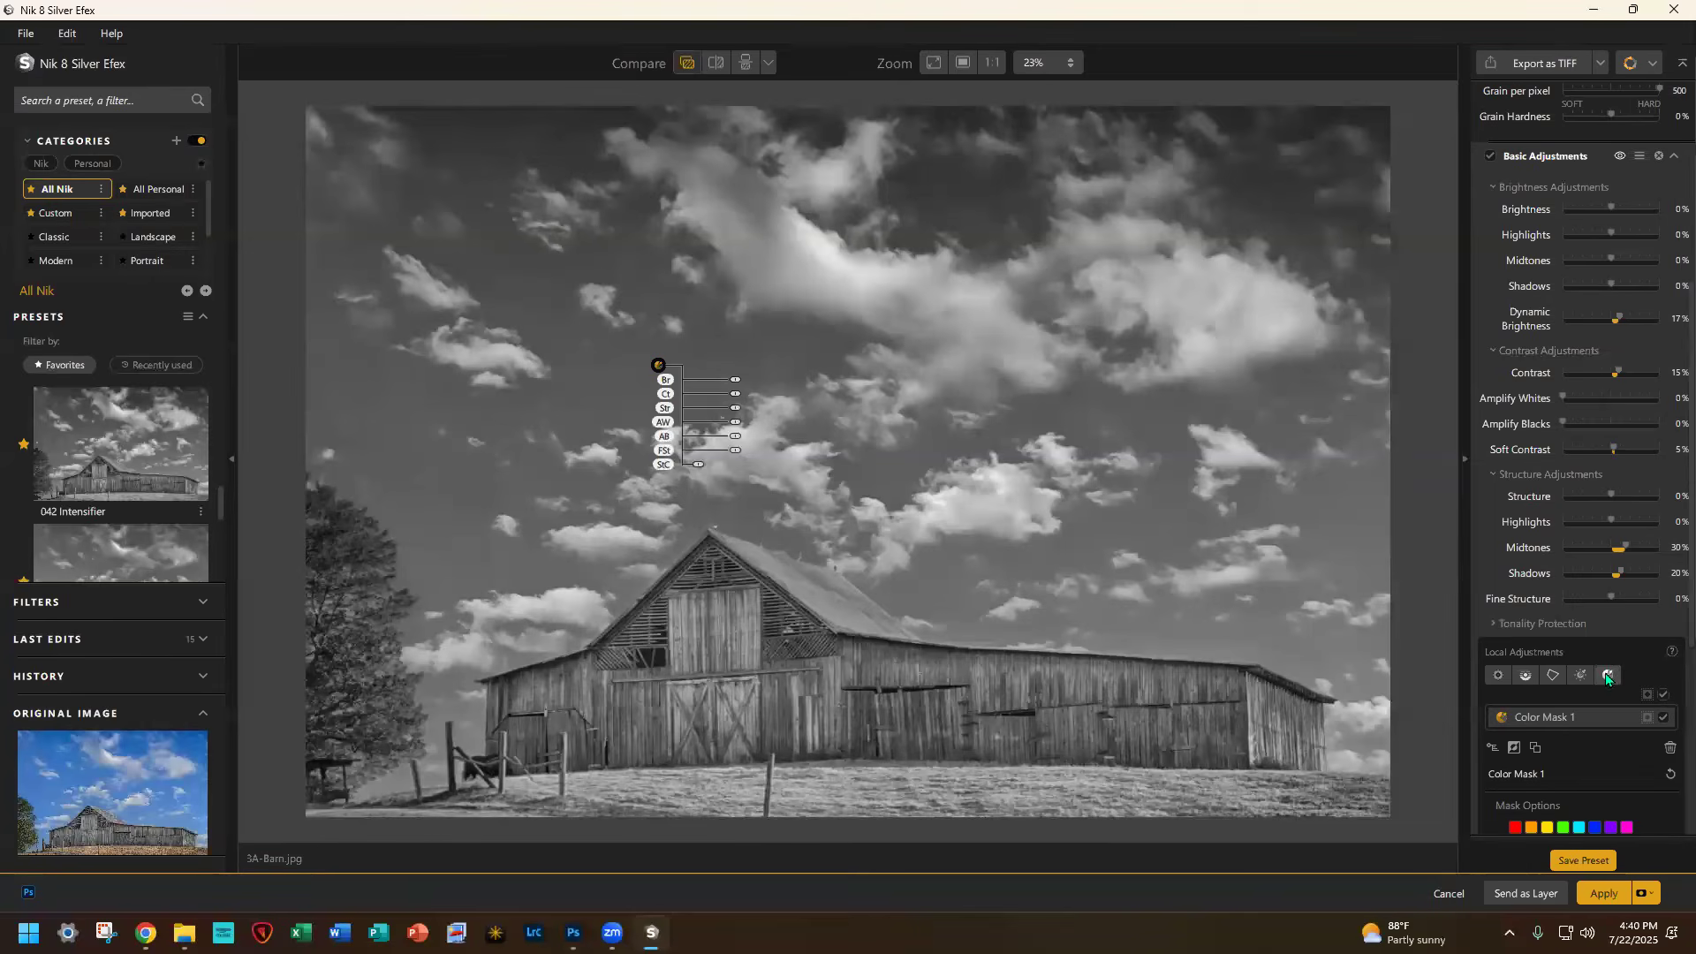
scroll(1571, 726, down, 4)
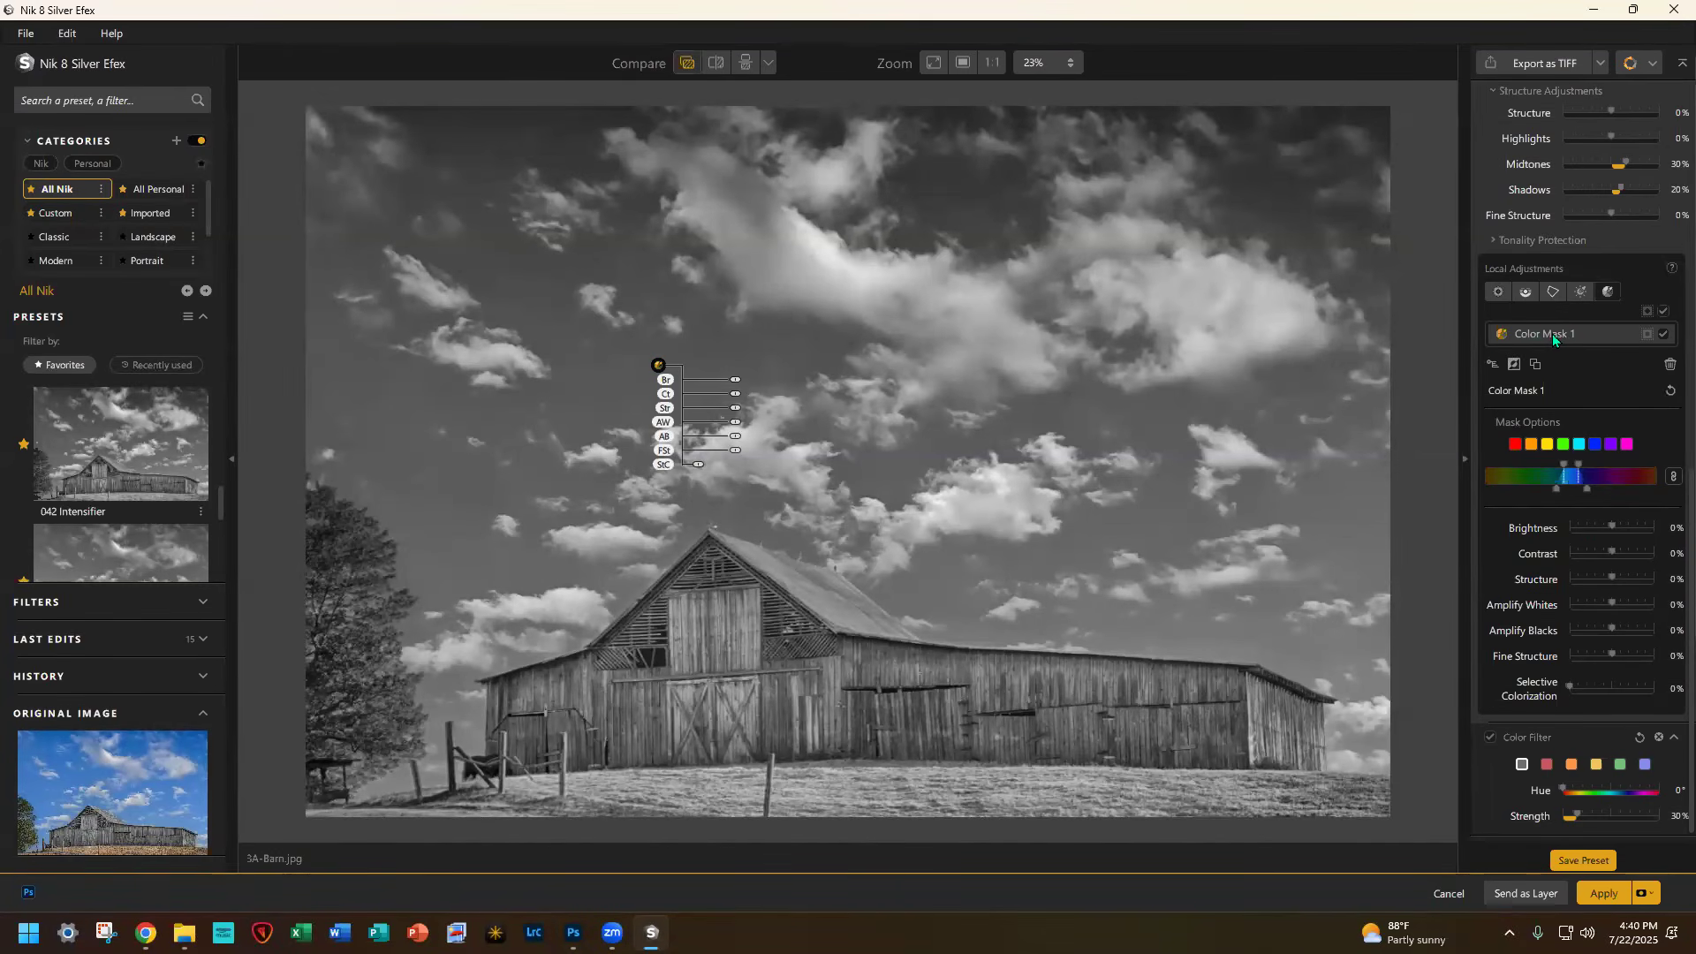
click(1491, 364)
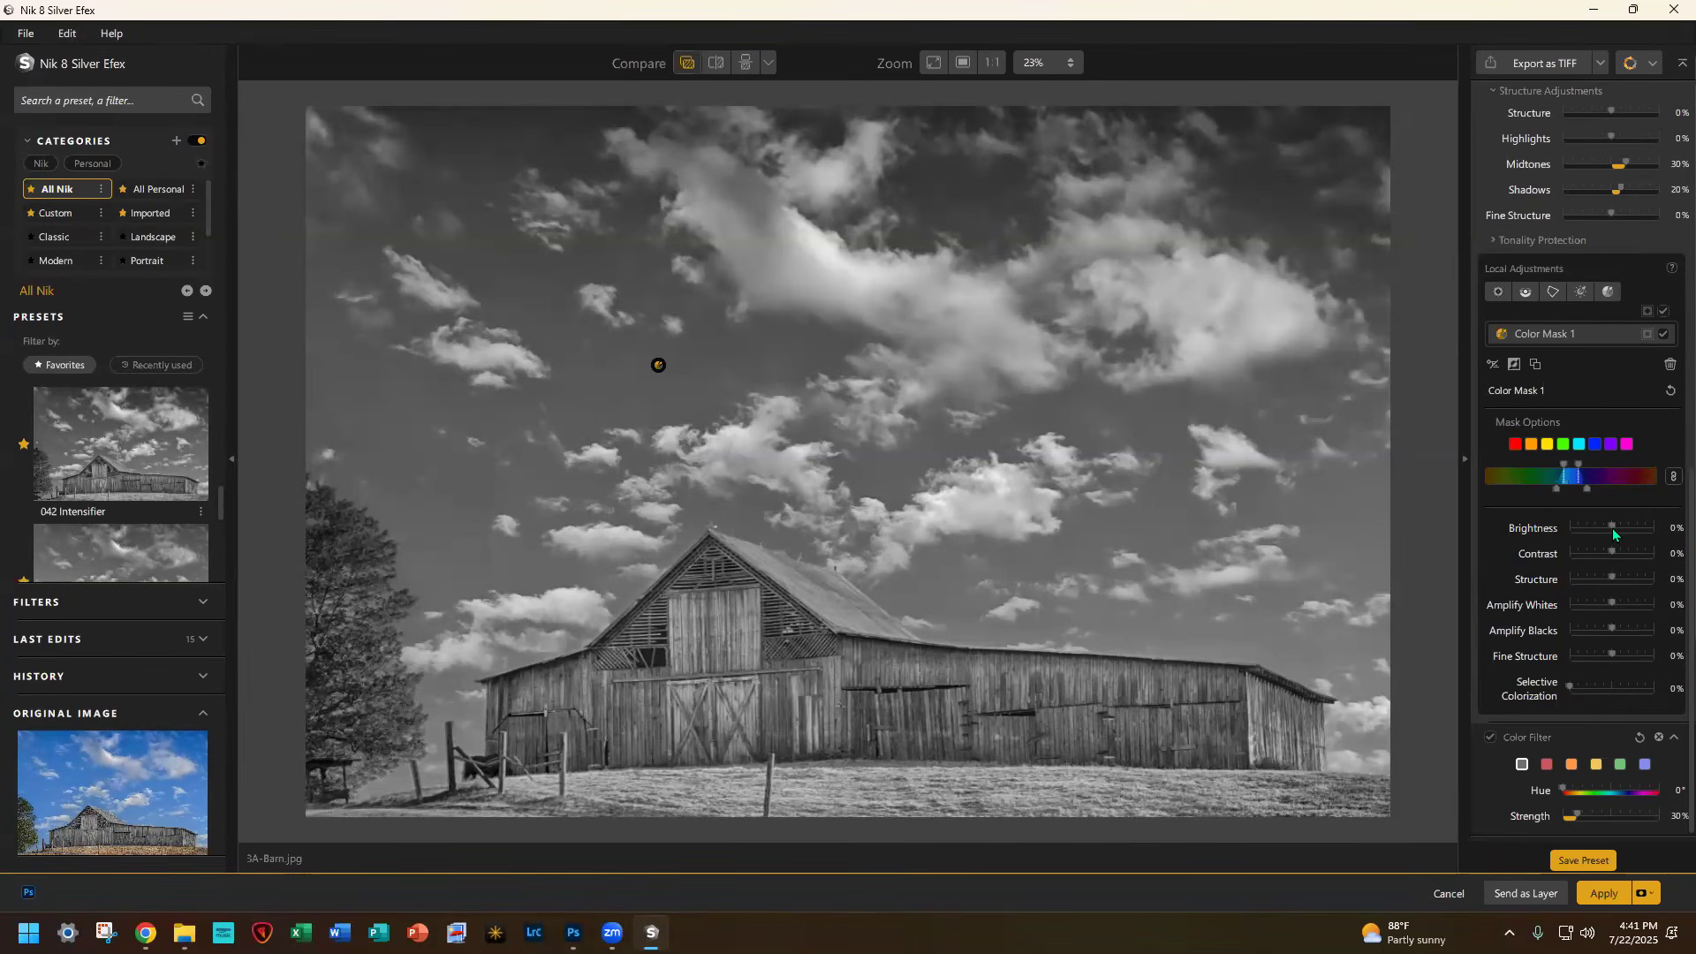
Step: Set Color Mask 1's Brightness to -11%, Structure to -23% and Amplify Whites to 25%
drag(1612, 528, 1603, 528)
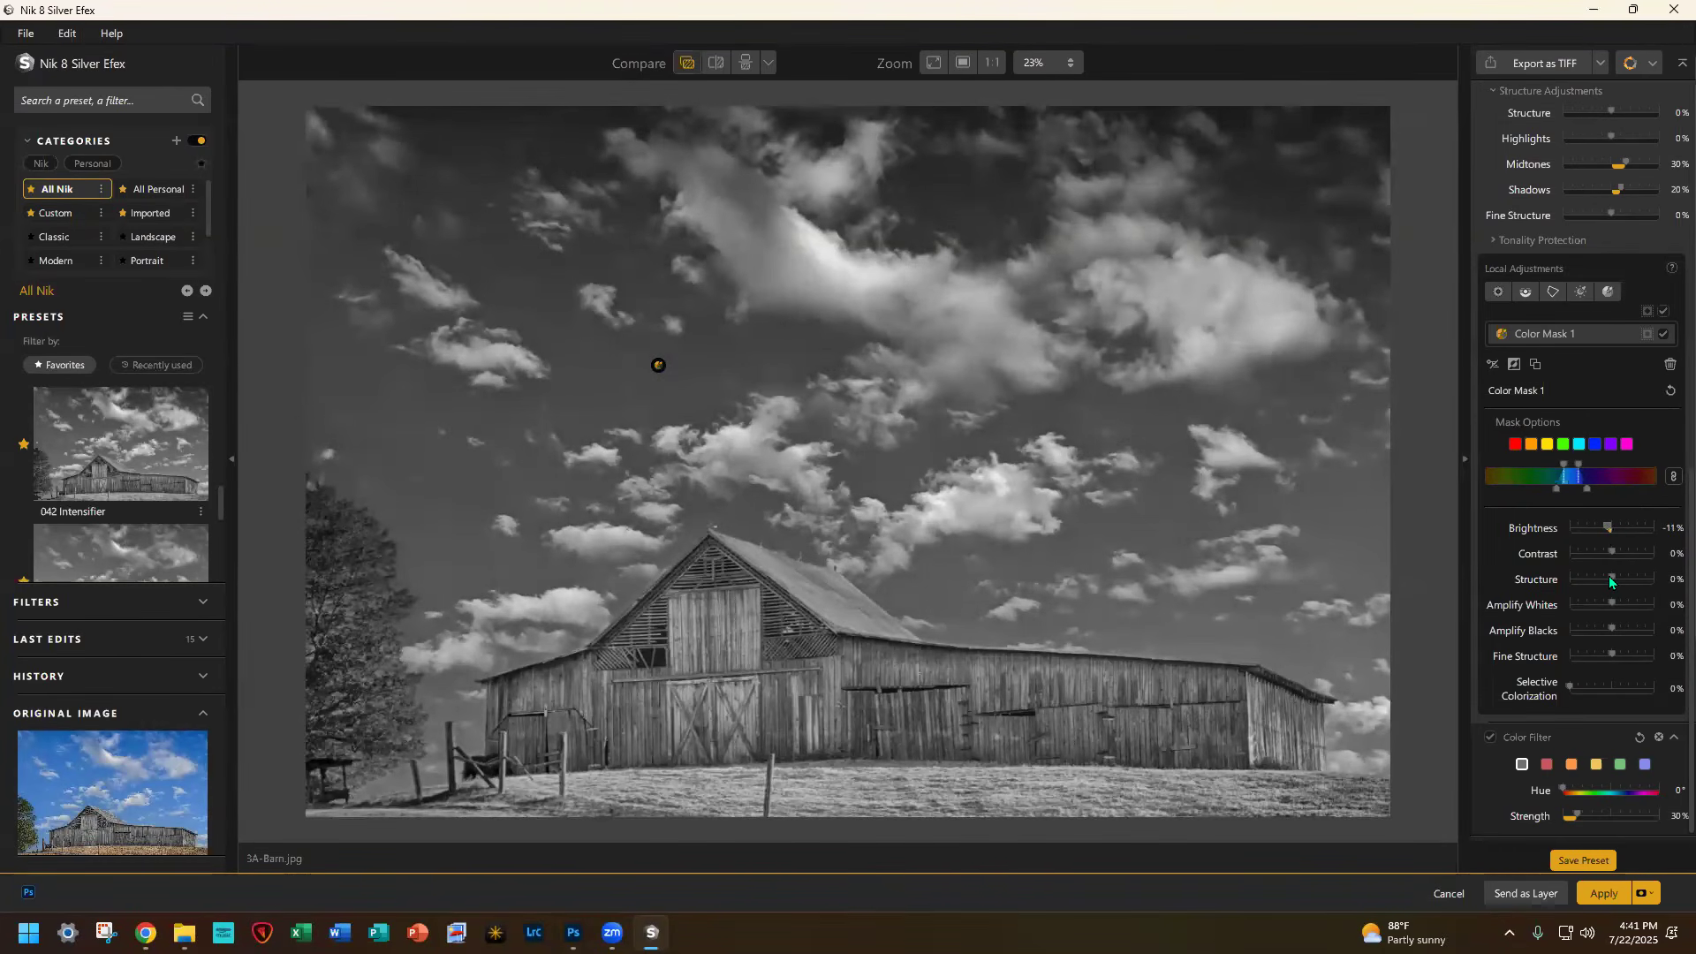
drag(1609, 576, 1603, 577)
drag(1613, 604, 1619, 604)
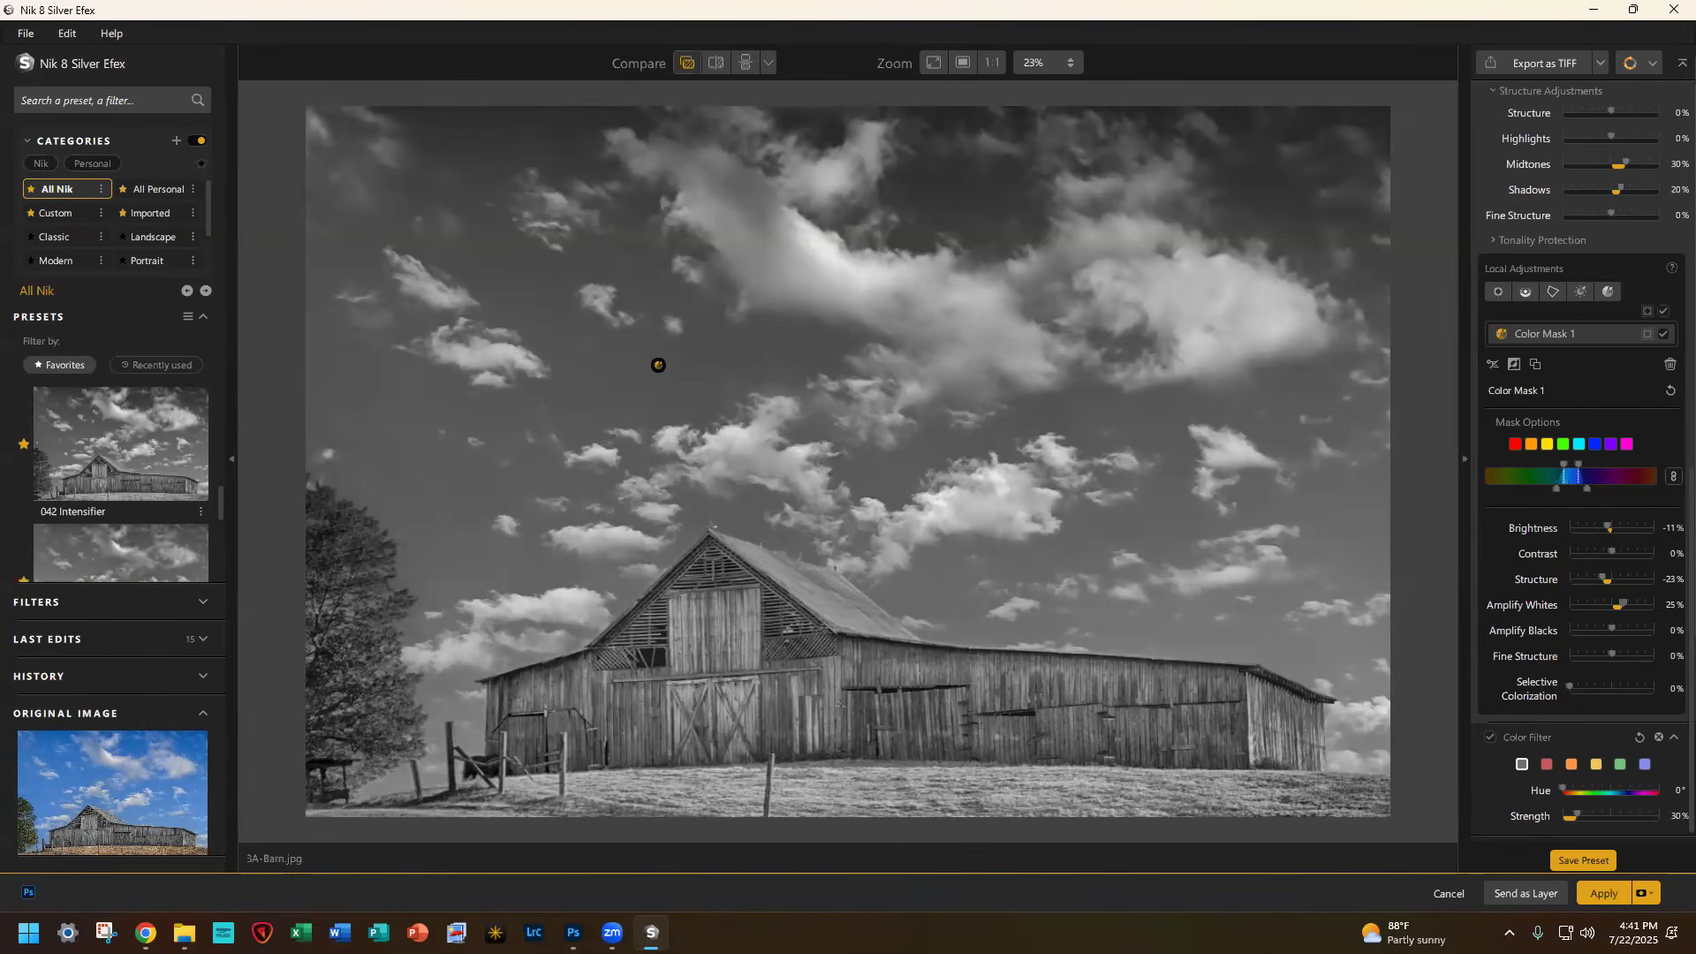
Step: Adjust Color Mask 1's color range around the sky blues and set its Selective Colorization to 48%
click(1555, 485)
click(1595, 445)
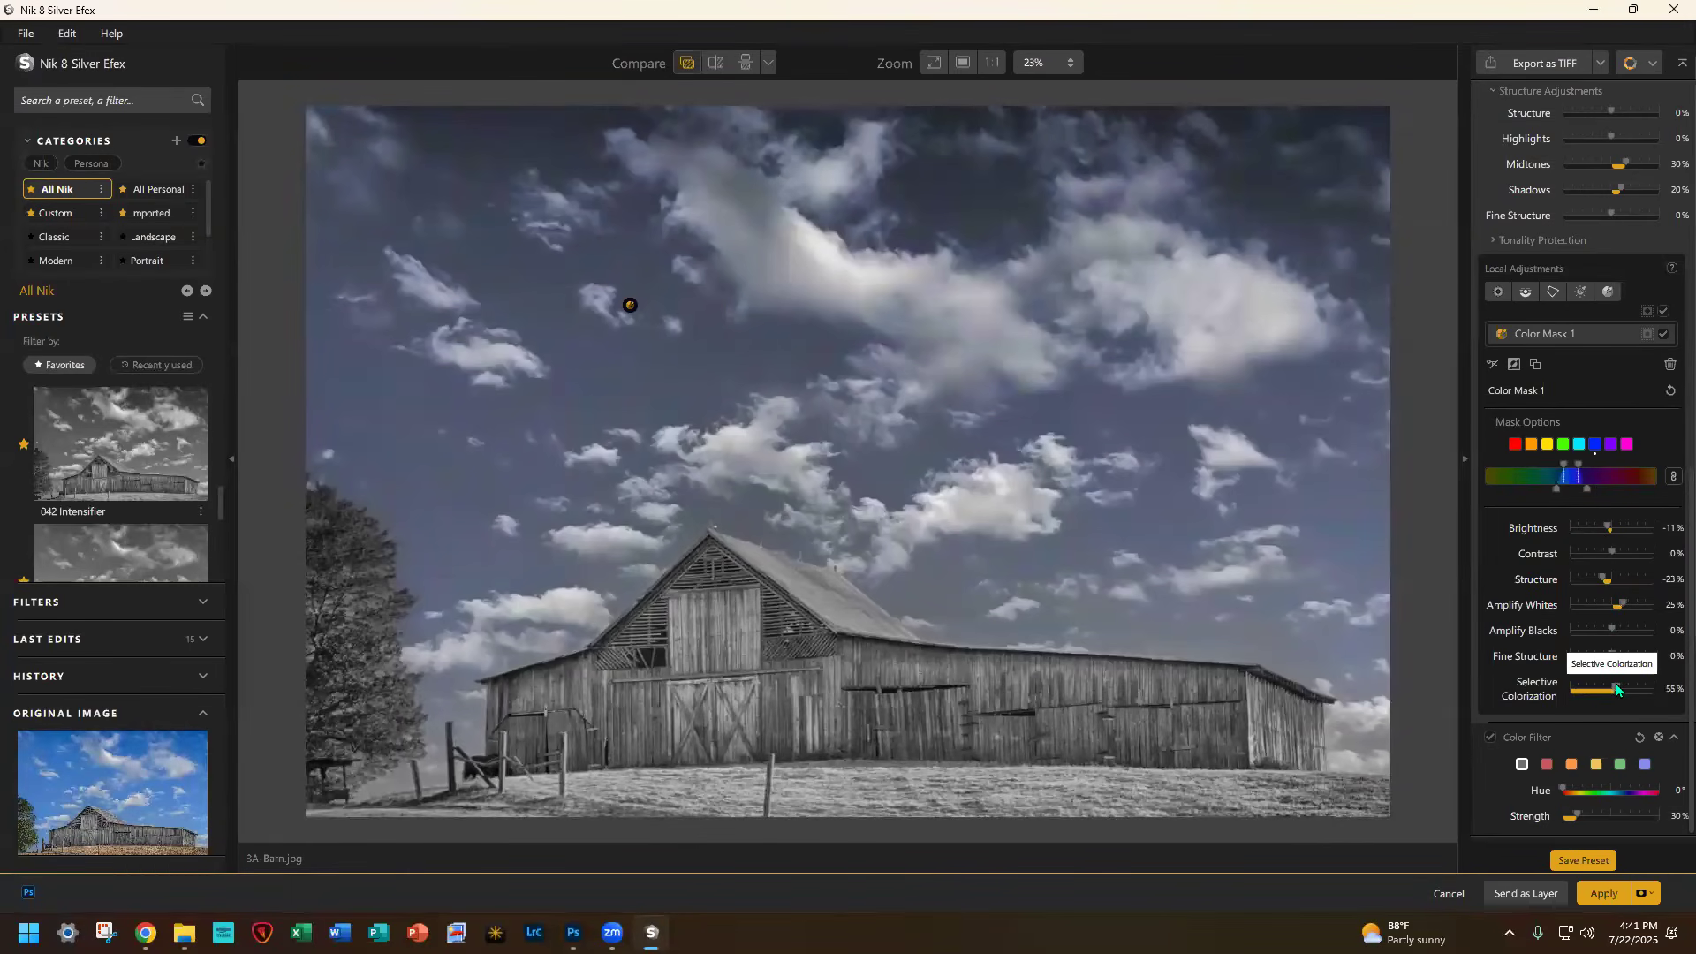
drag(1615, 685, 1609, 687)
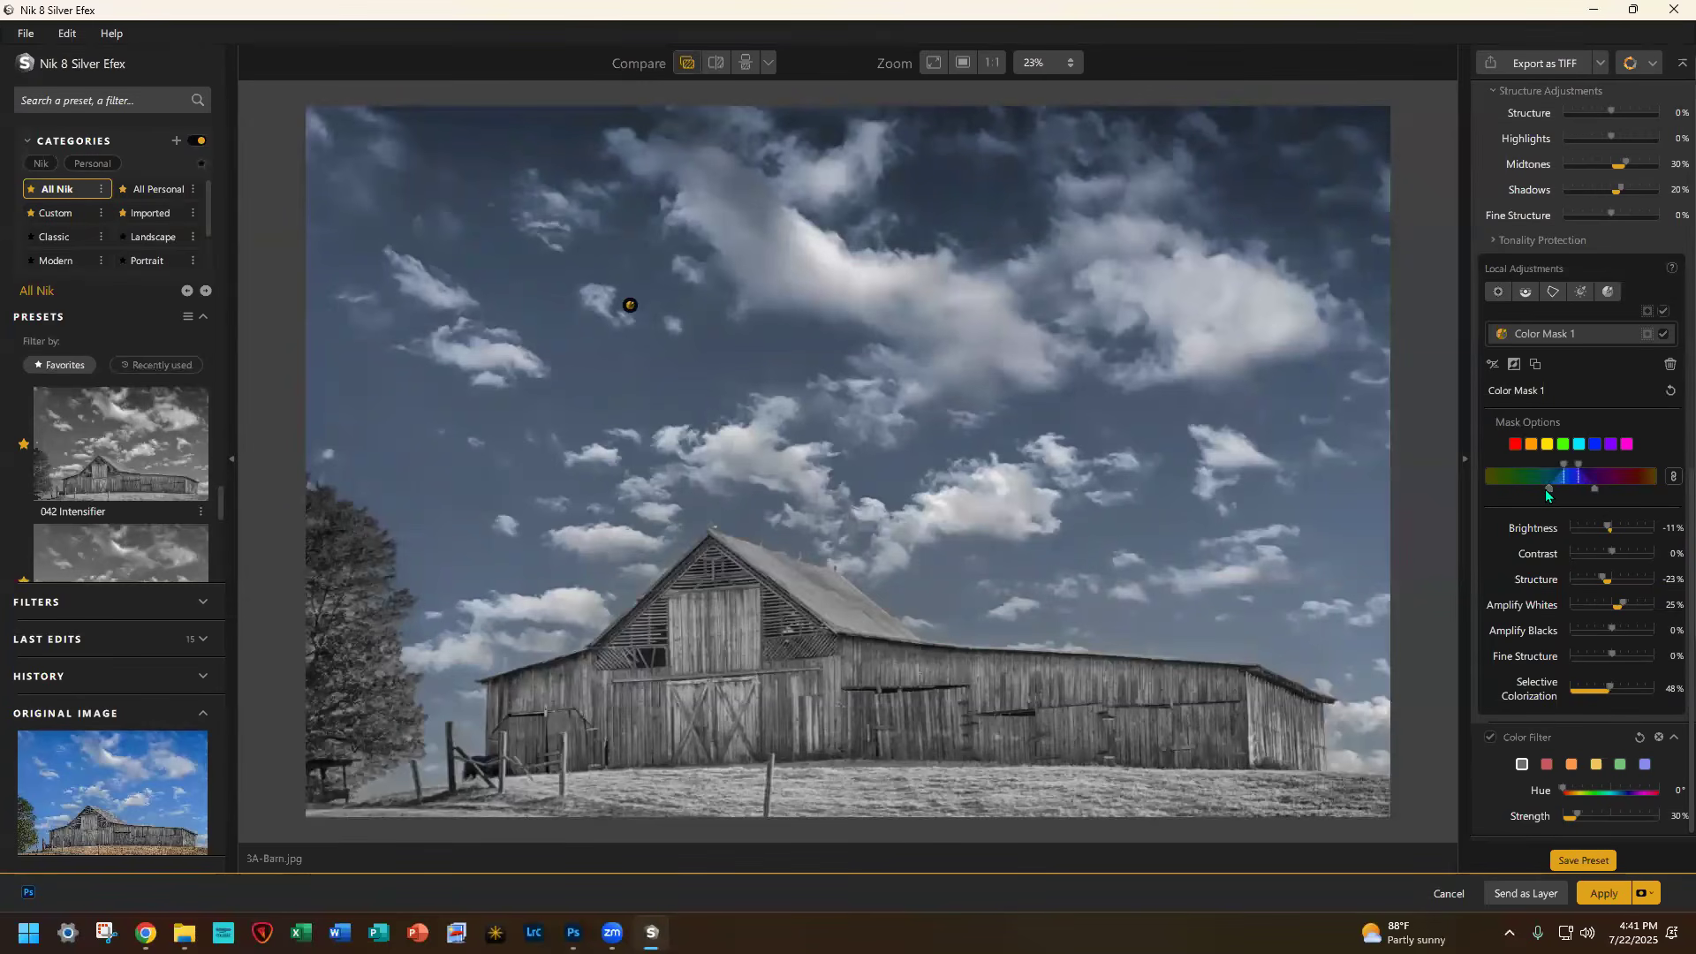
Step: Try widening Color Mask 1's color range and switching it to red with selective colorization
drag(1550, 490, 1539, 491)
click(1514, 445)
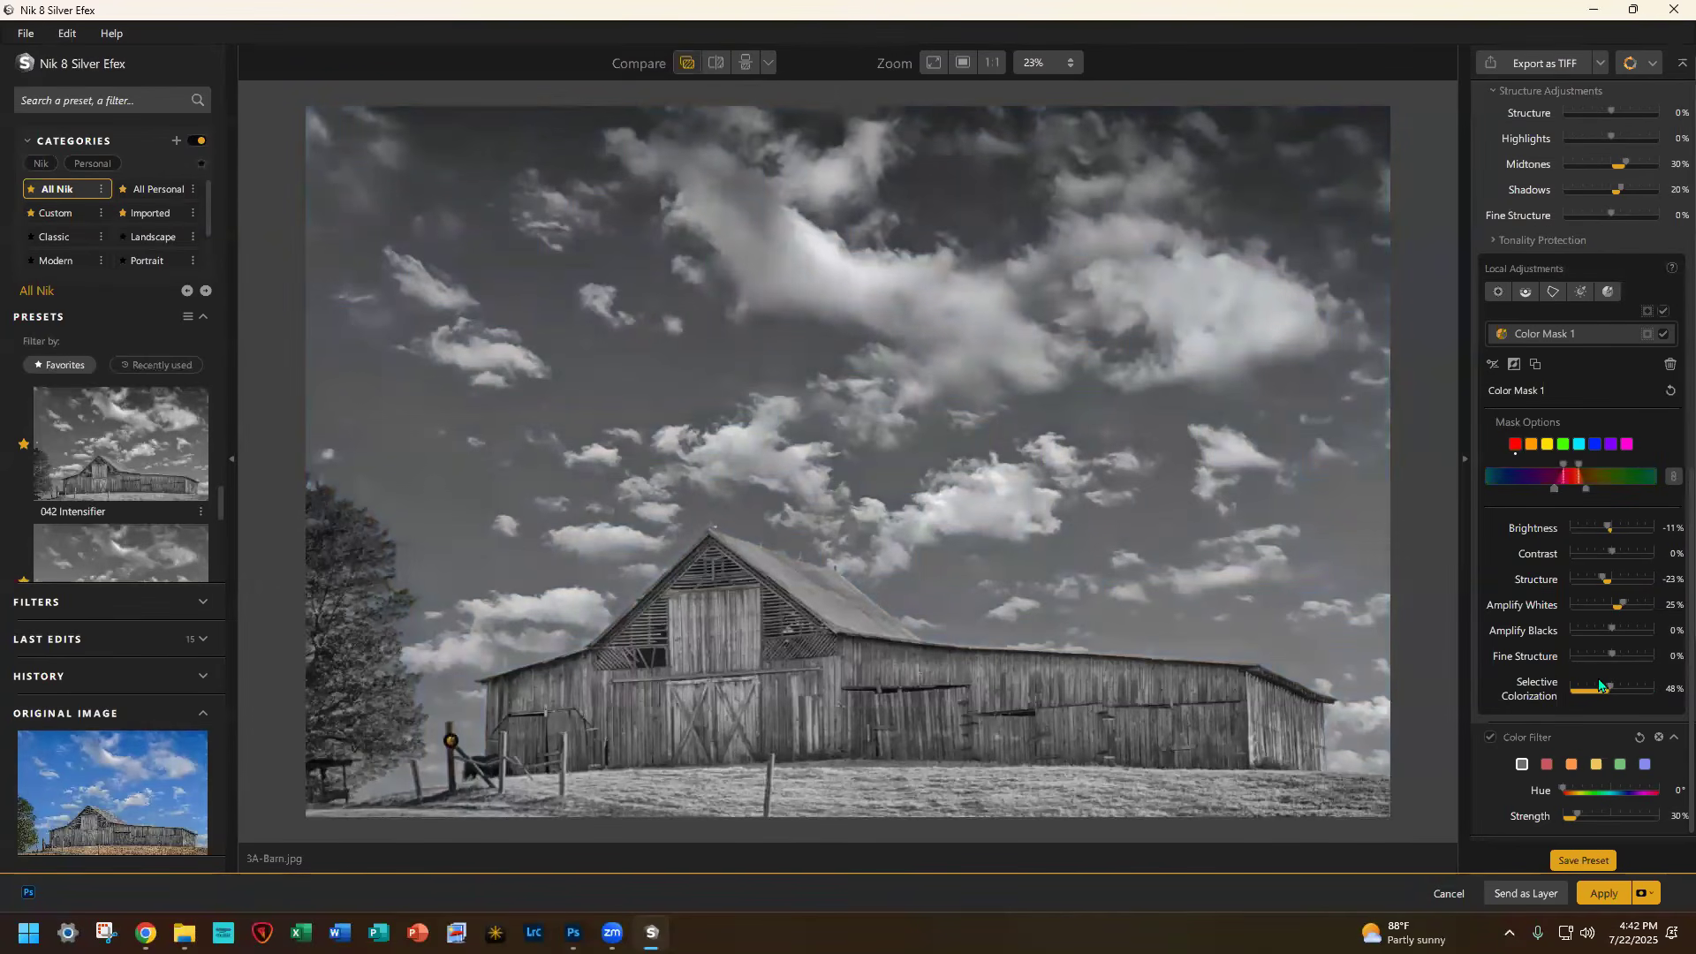
drag(1608, 686, 1636, 692)
click(1609, 689)
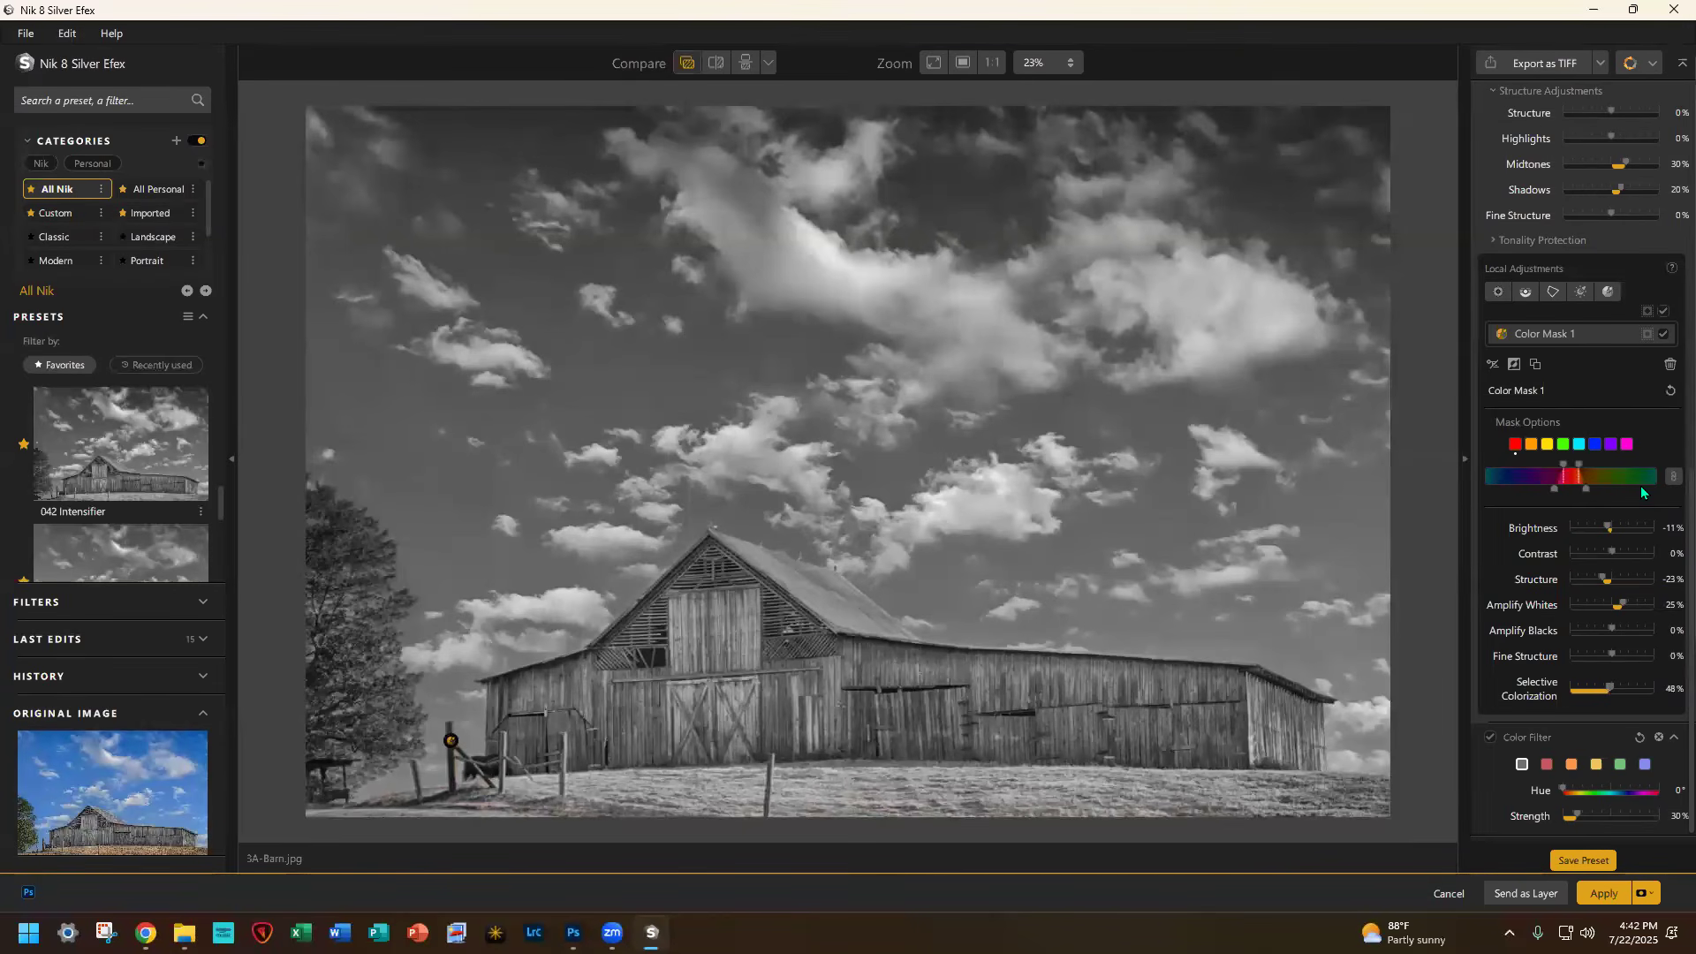
Step: Switch Color Mask 1's color range to blue and reduce its Selective Colorization to 0%
click(1593, 444)
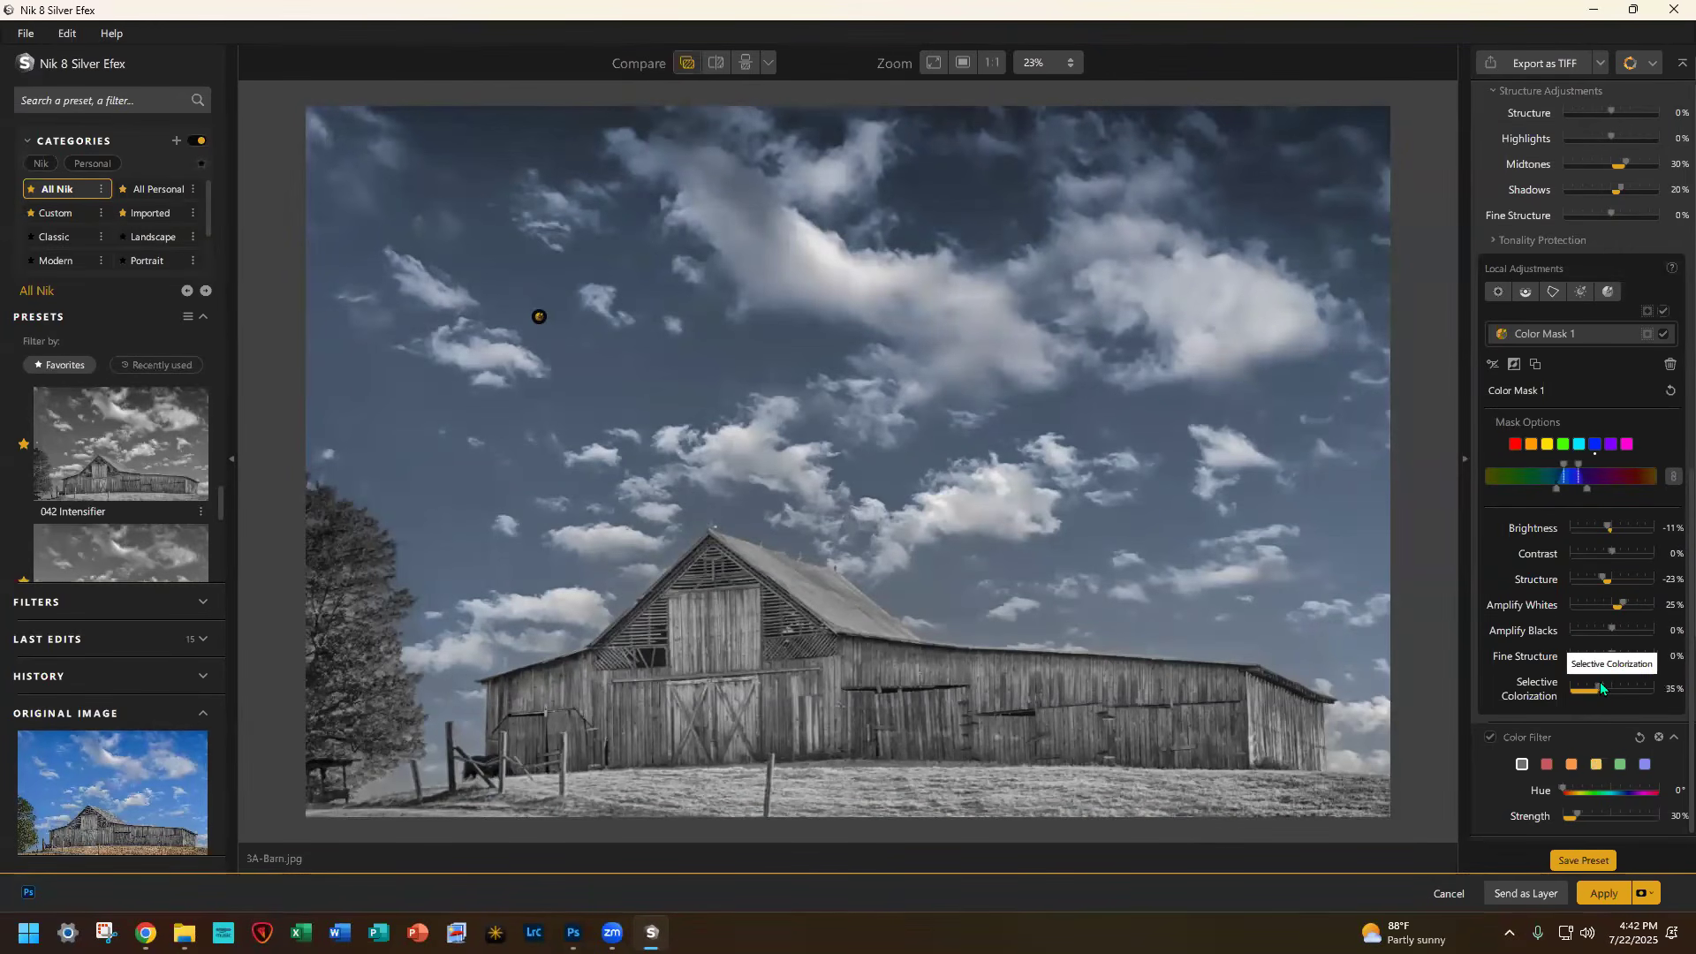
mouse_move(1598, 685)
mouse_down()
mouse_move(1669, 703)
mouse_move(1598, 697)
mouse_up()
drag(1620, 686, 1549, 685)
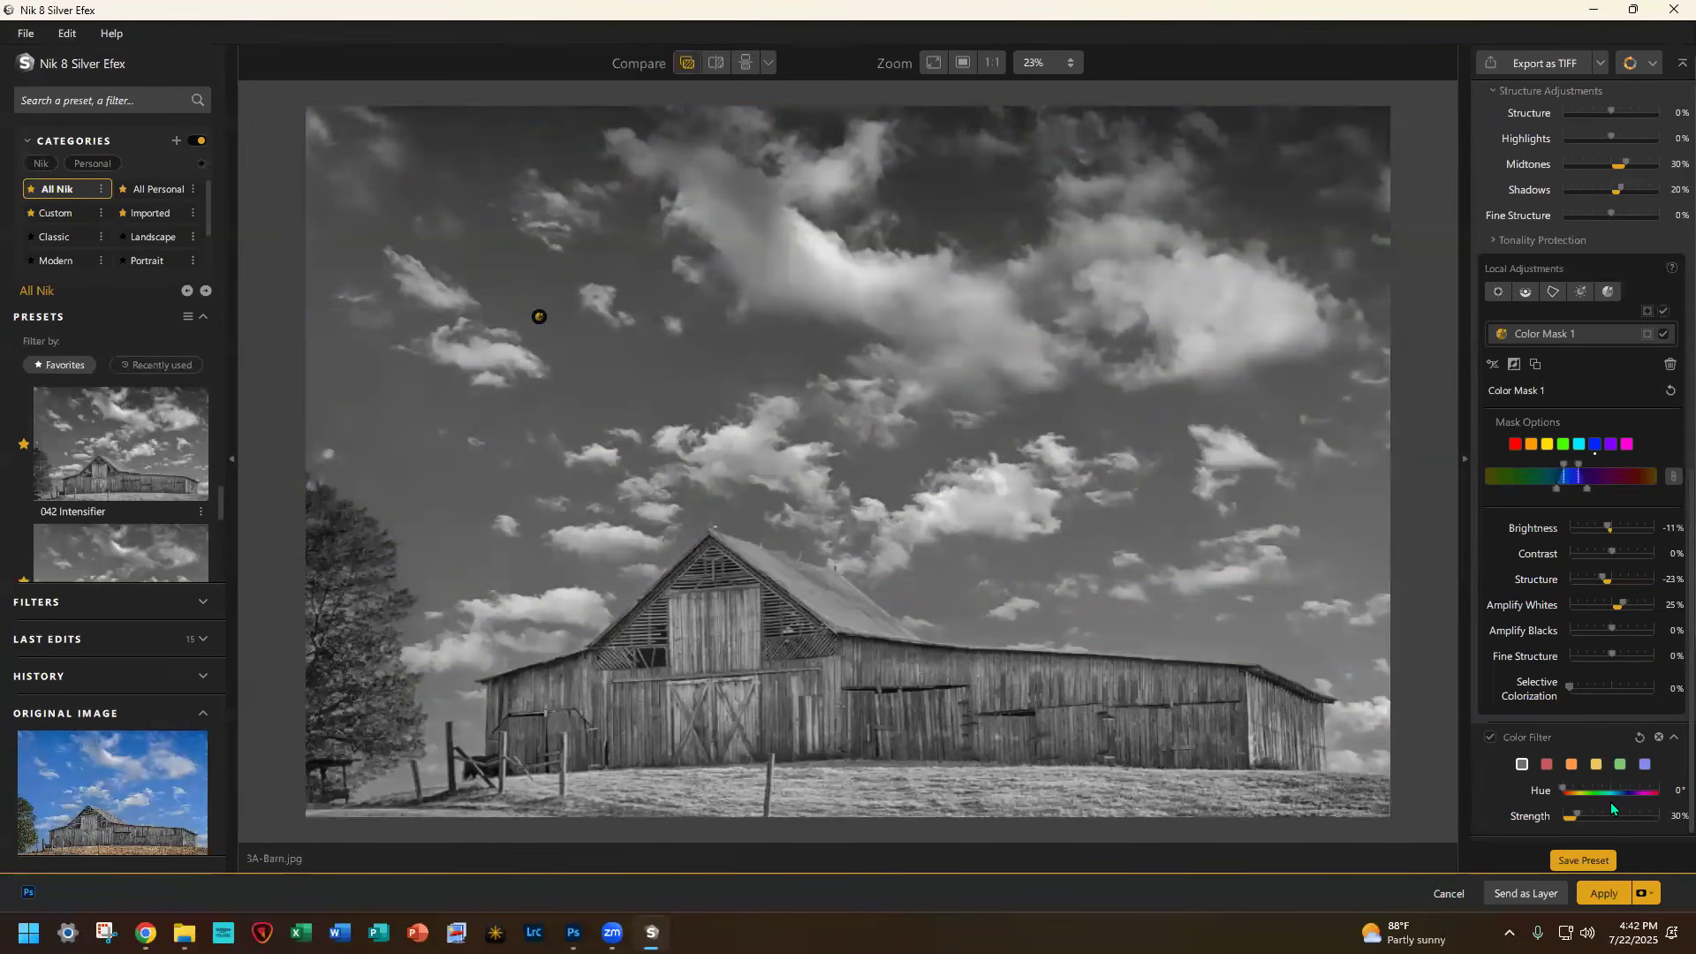
Step: Try the orange, red, yellow, green and blue color filters on the barn image
click(1571, 765)
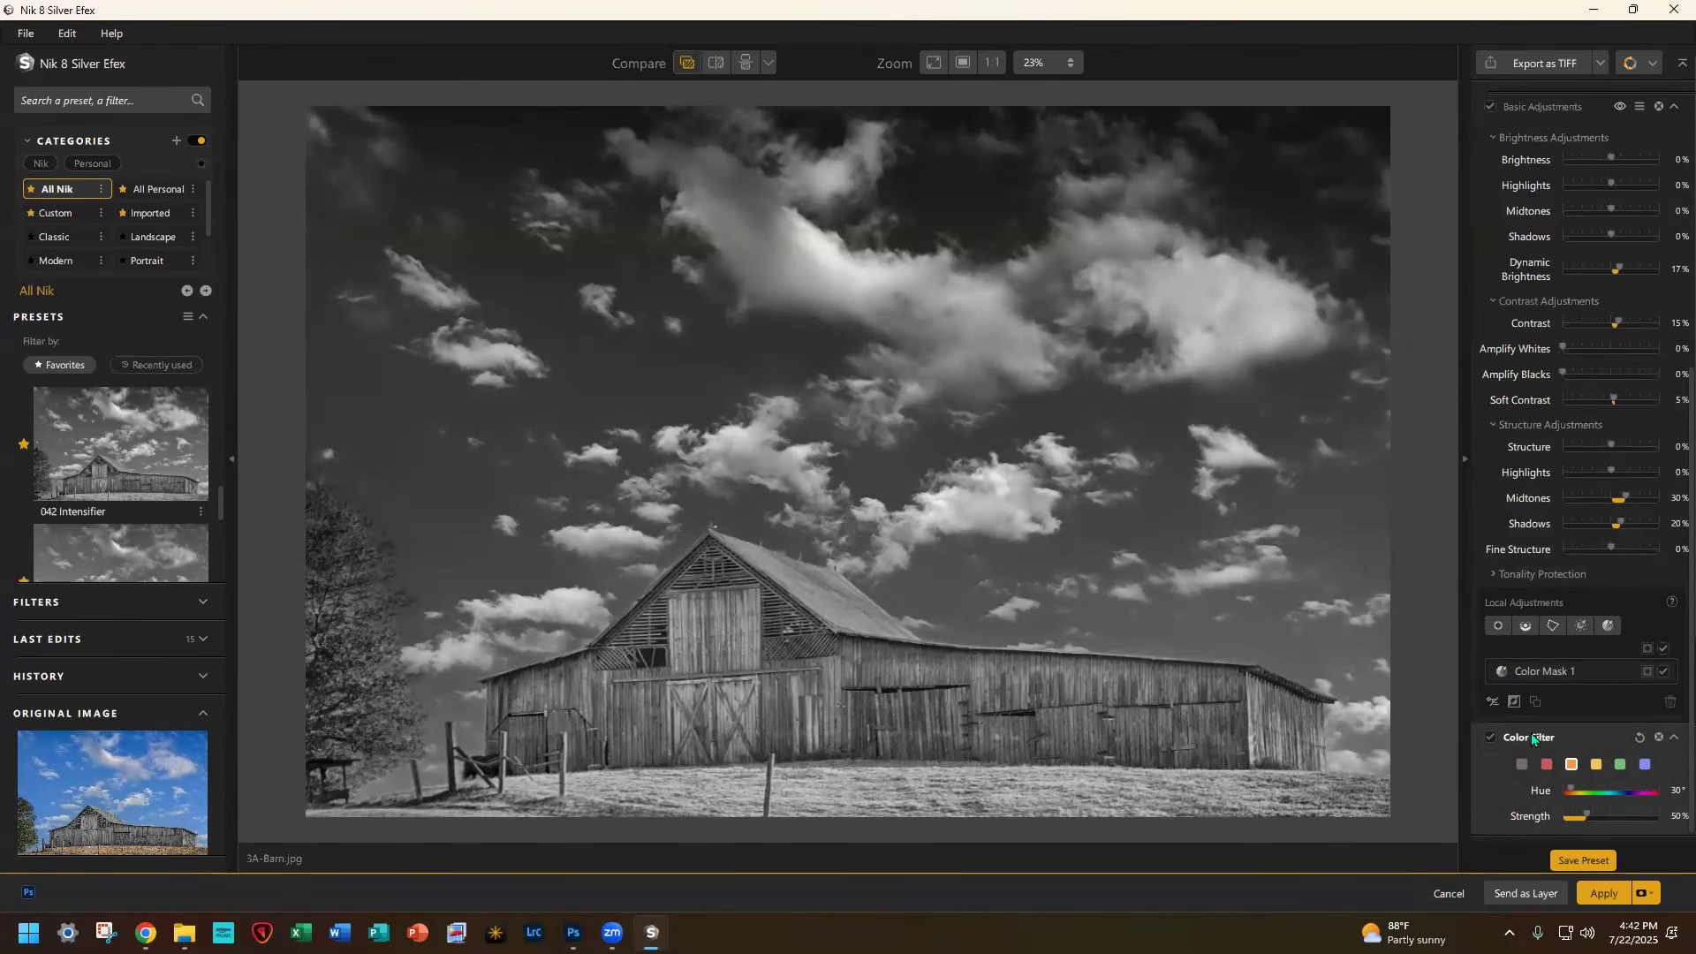
click(1546, 766)
click(1595, 766)
click(1618, 766)
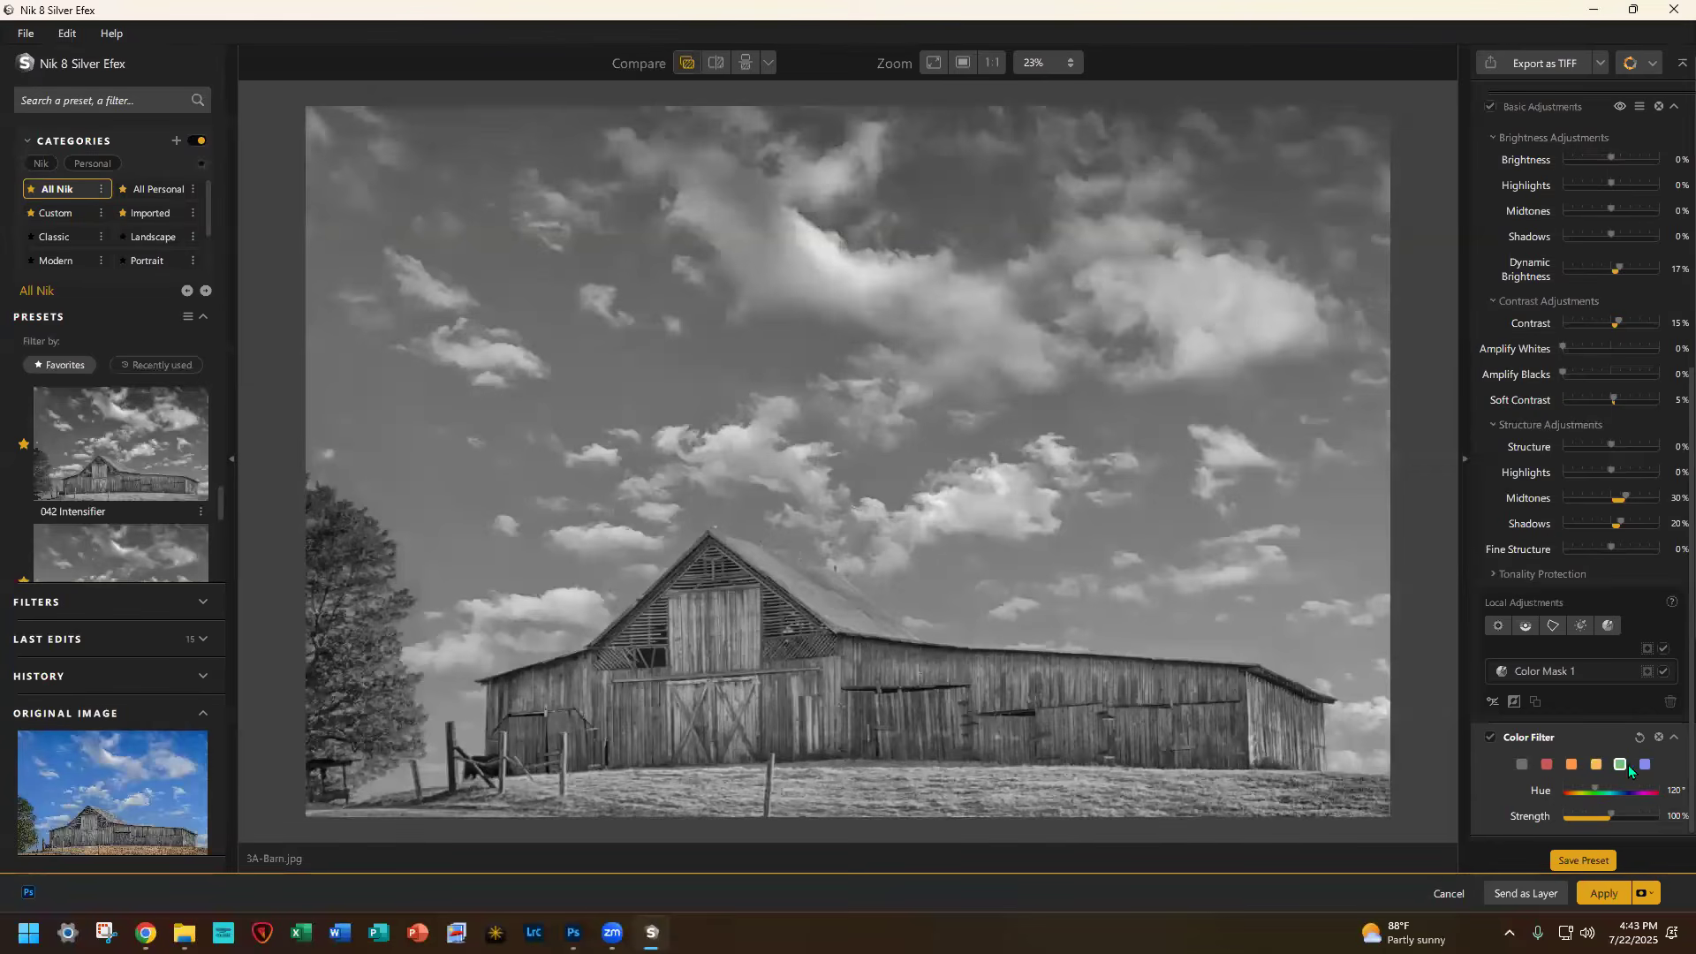
click(1645, 766)
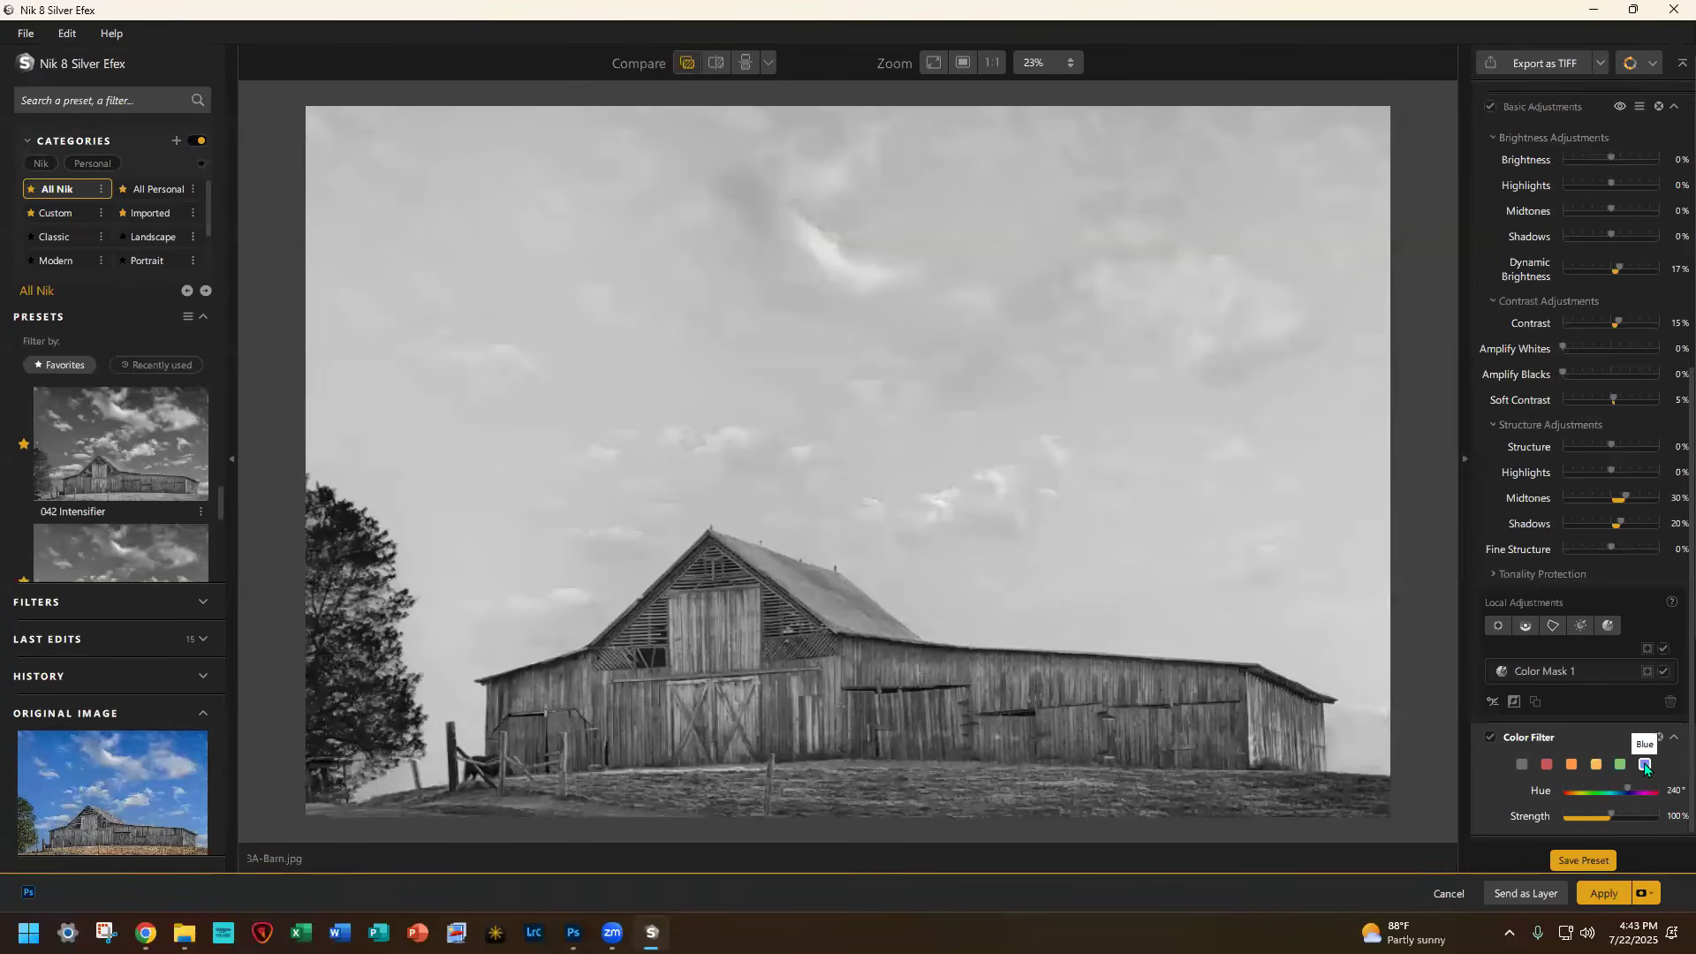
Step: Apply the orange color filter to the barn image with Strength at 37%
click(1572, 766)
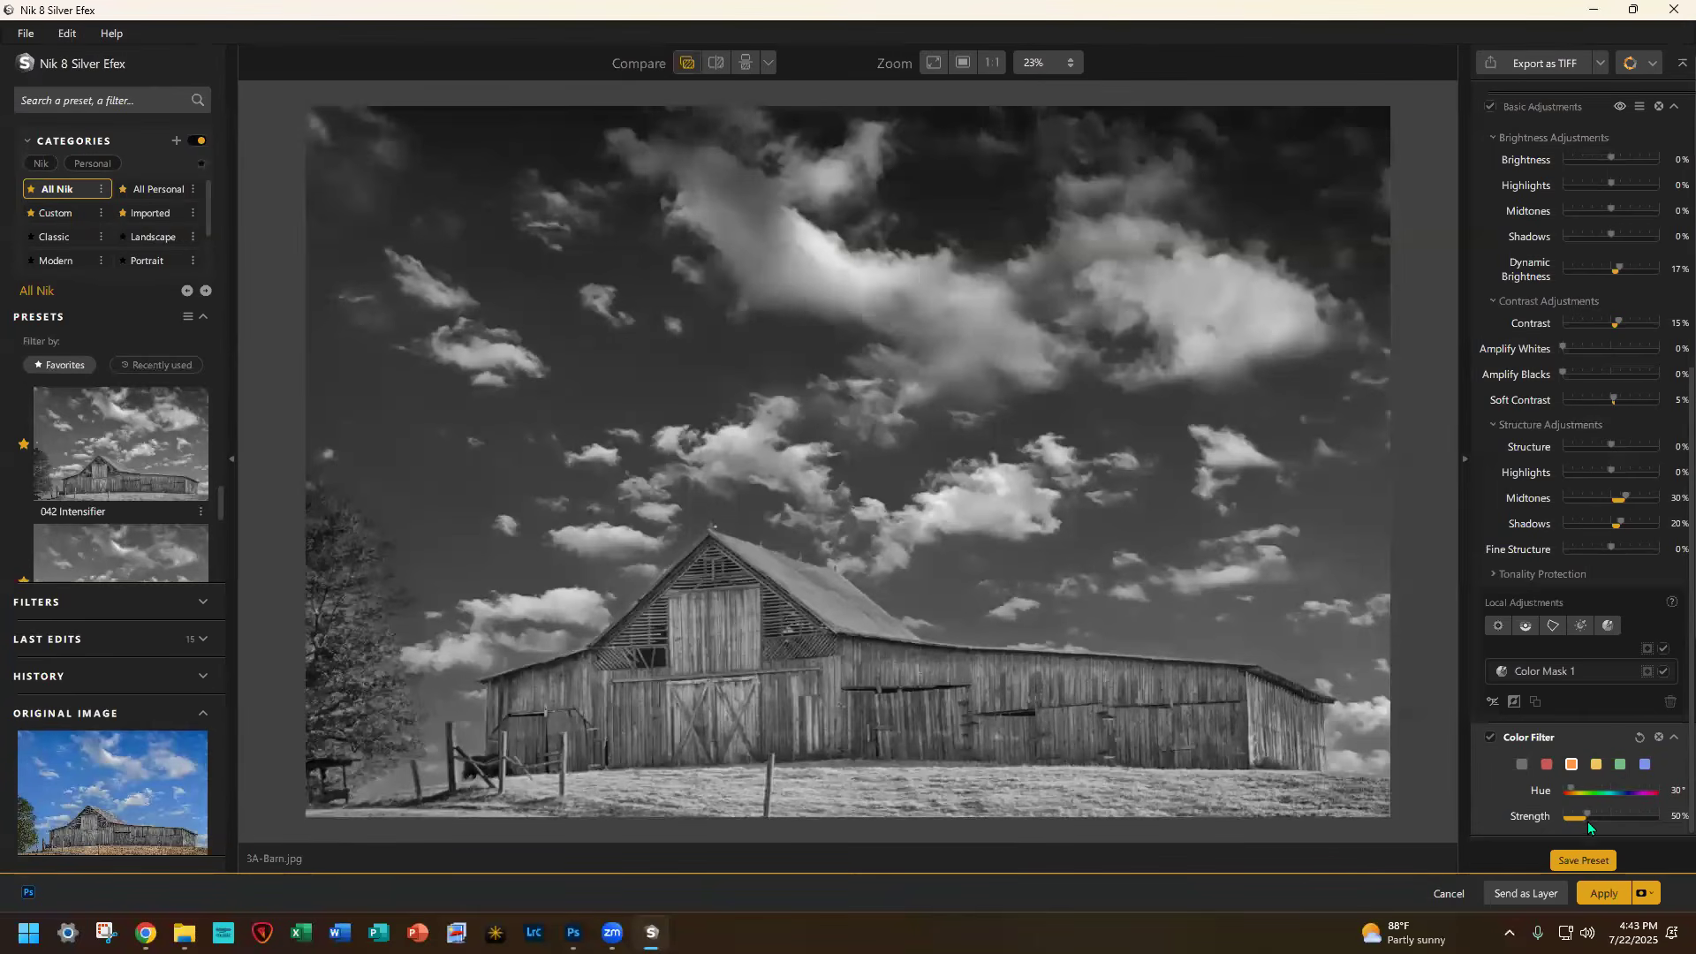
drag(1587, 811, 1581, 811)
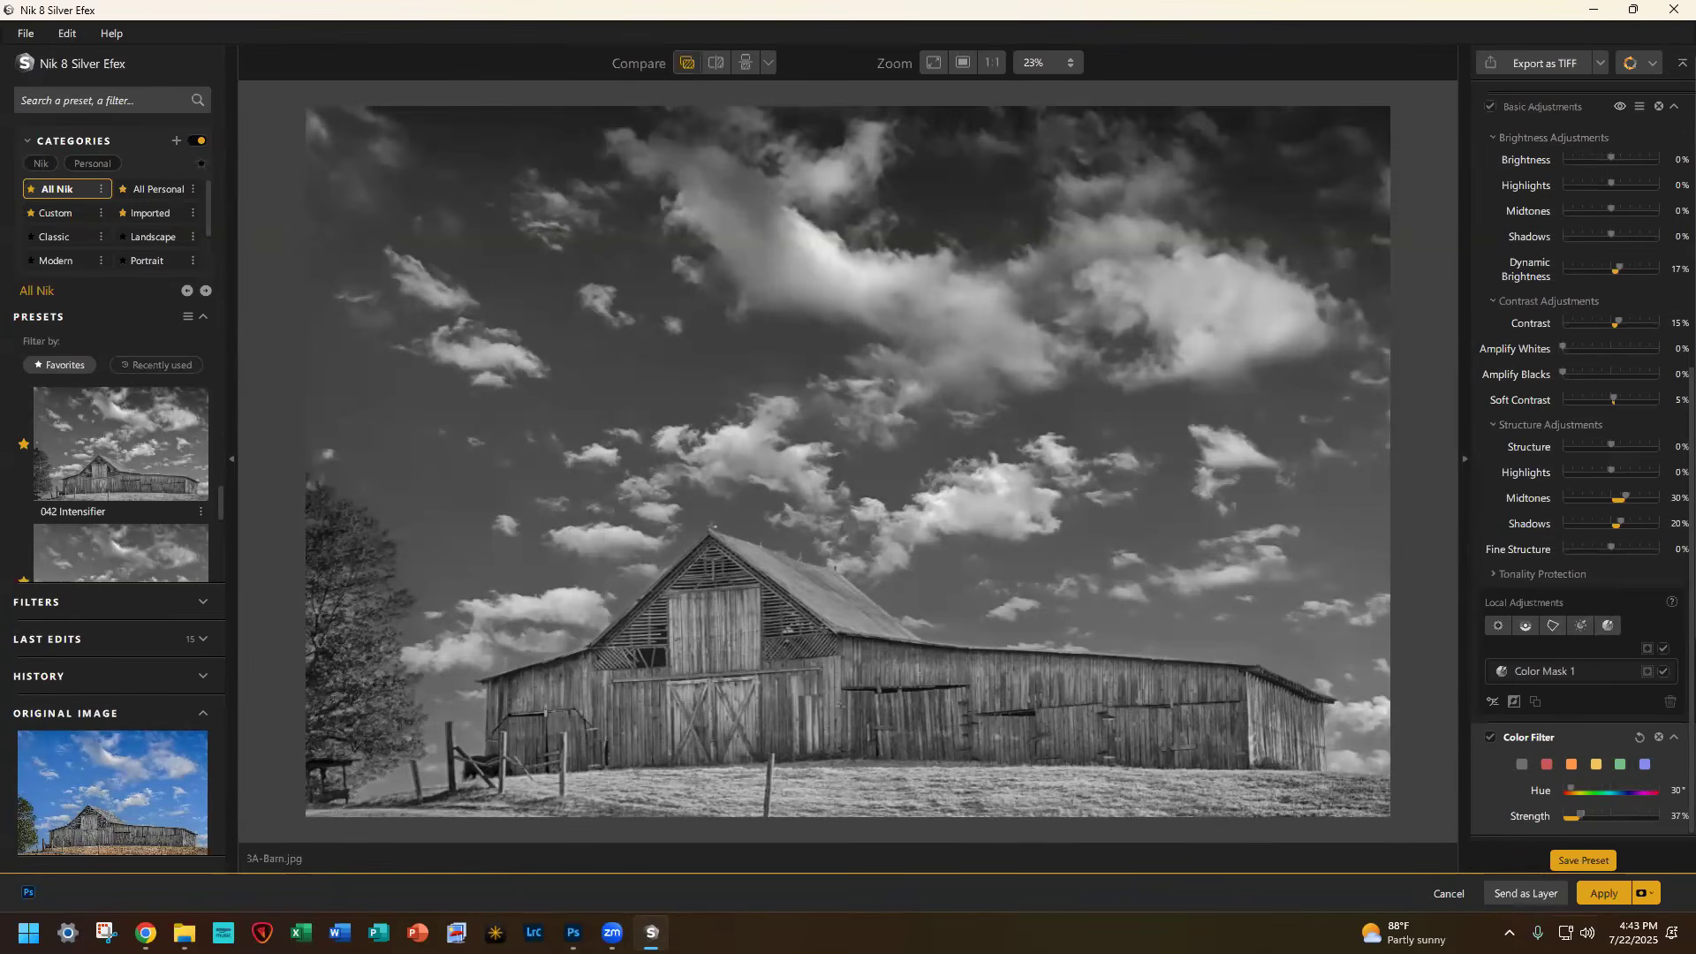
Step: Set the output to Smart Object and apply the Silver Efex edit to the barn image in Photoshop
click(1644, 894)
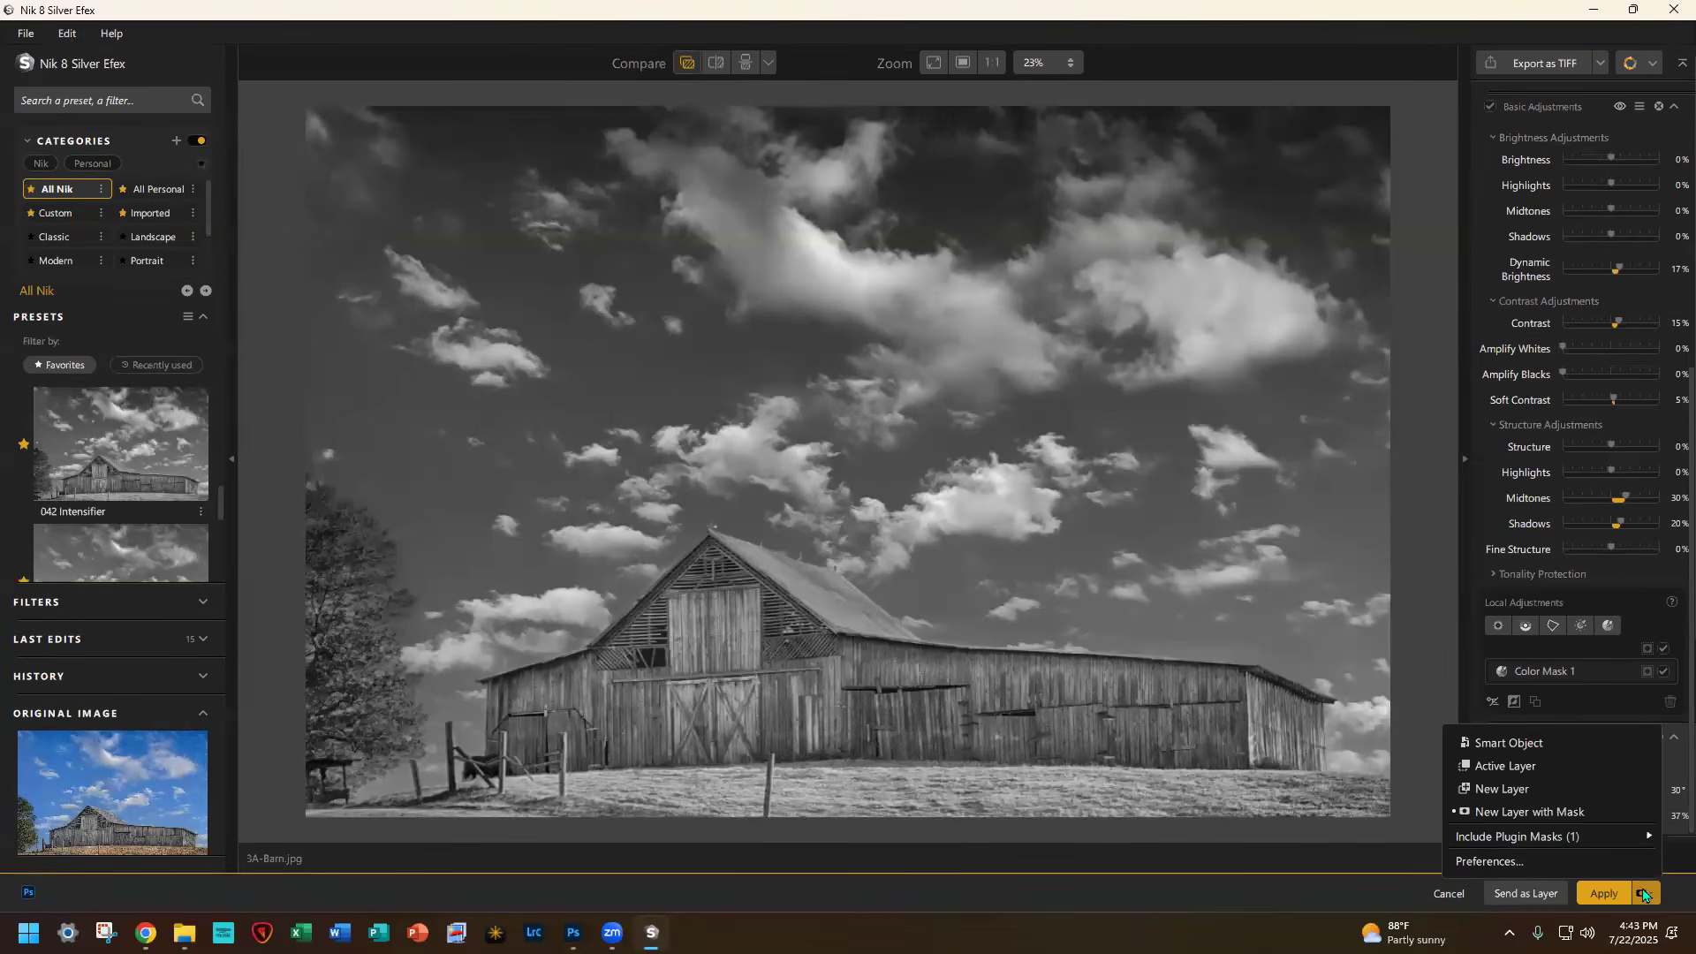
click(1534, 742)
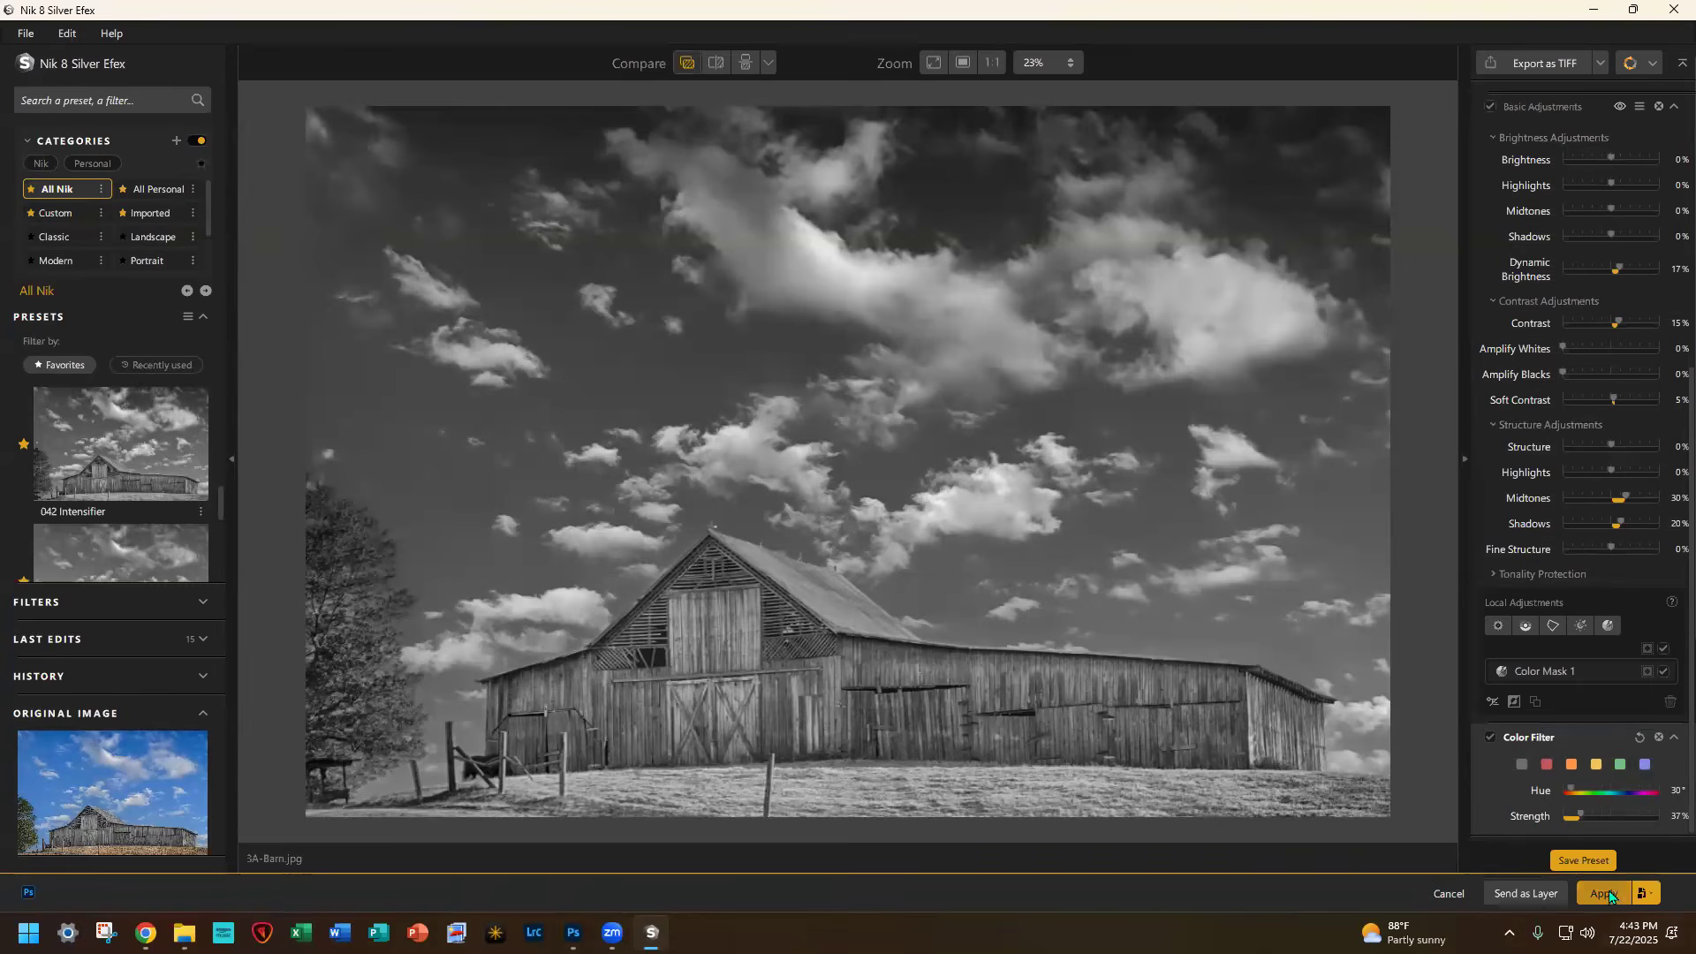
click(1607, 895)
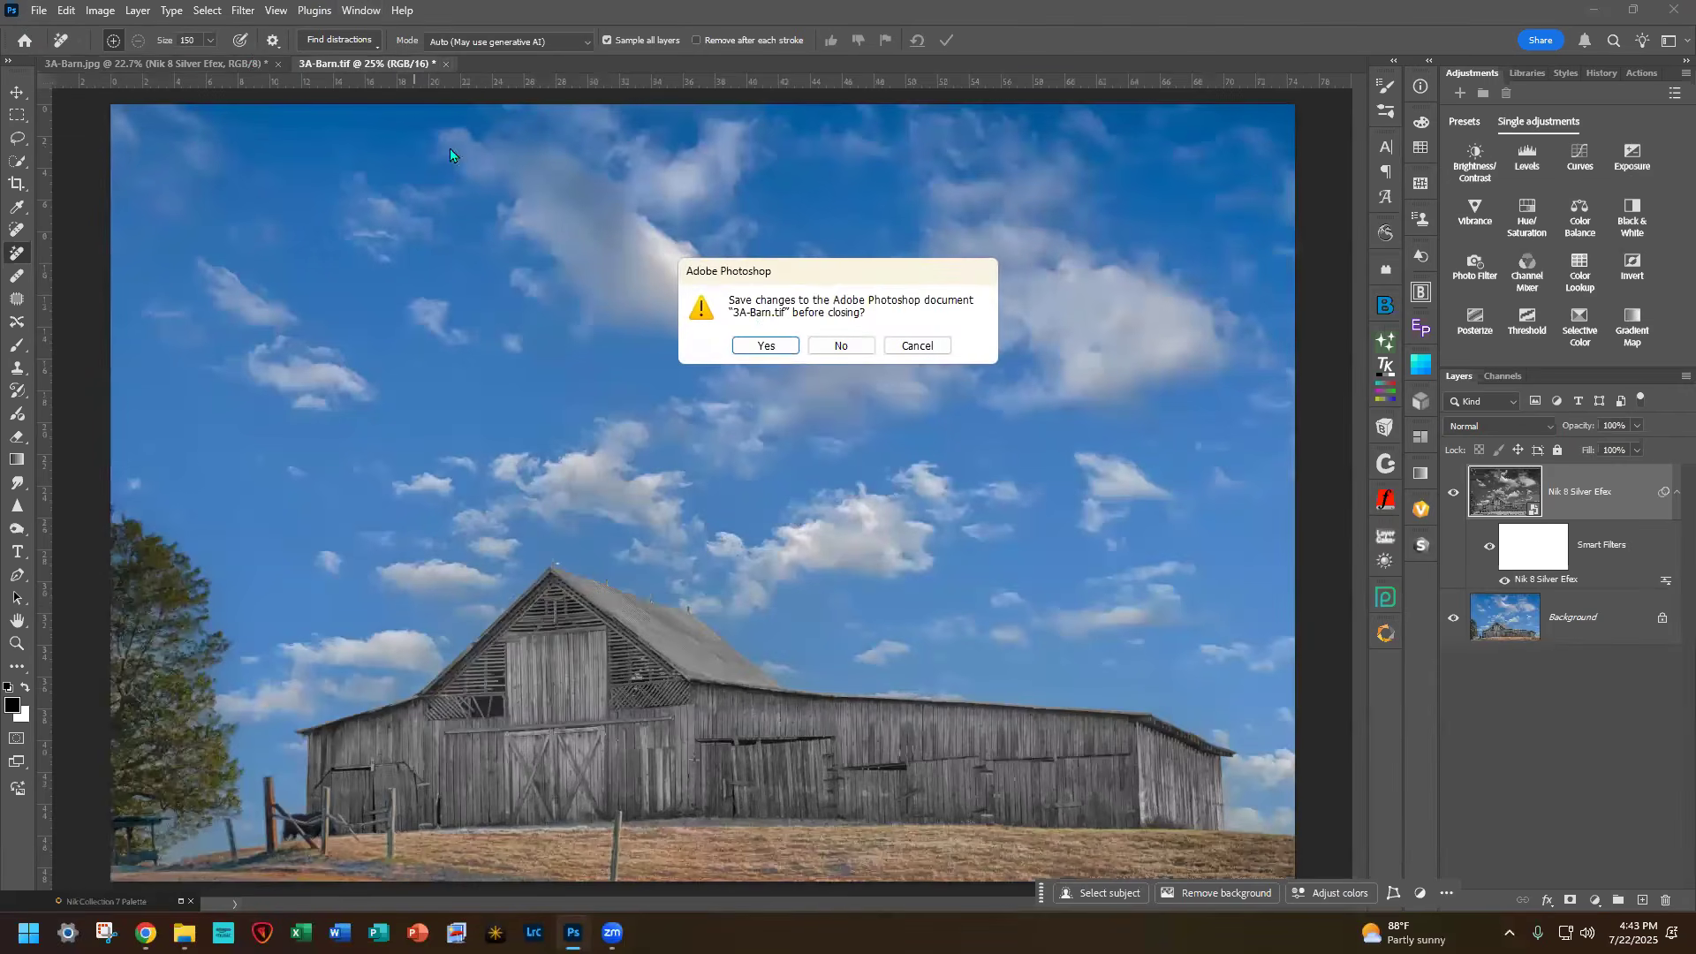
Step: Close 3A-Barn.tif and 3A-Barn.jpg without saving their changes
click(840, 345)
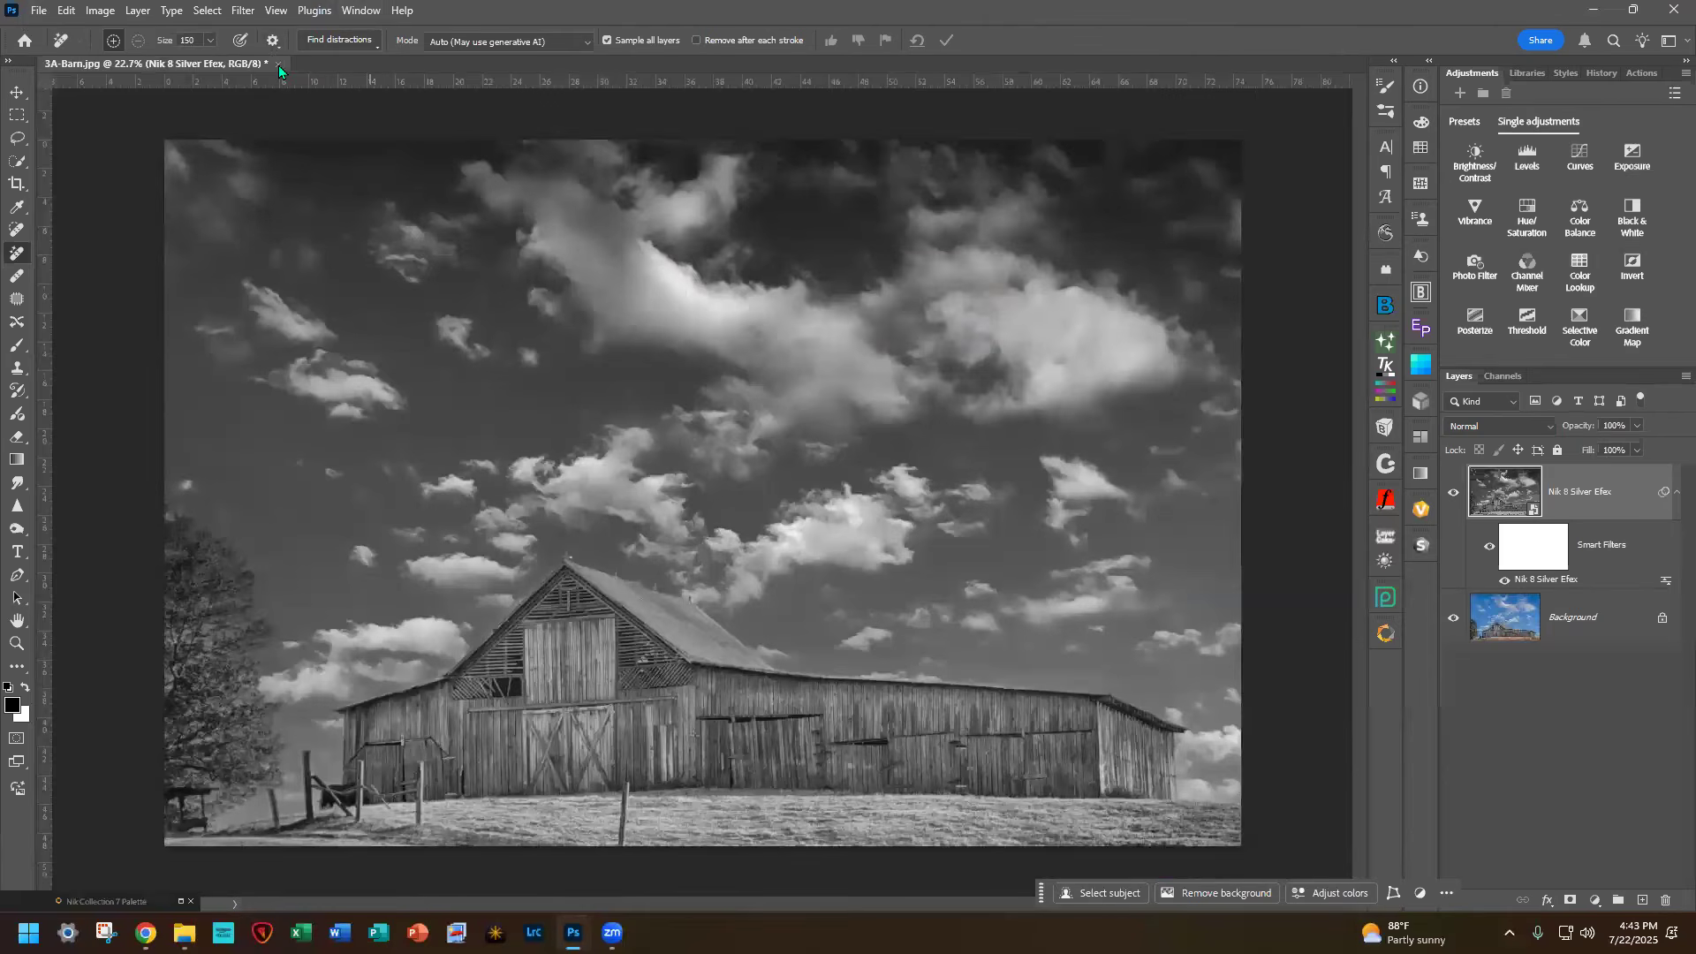
click(279, 65)
click(841, 345)
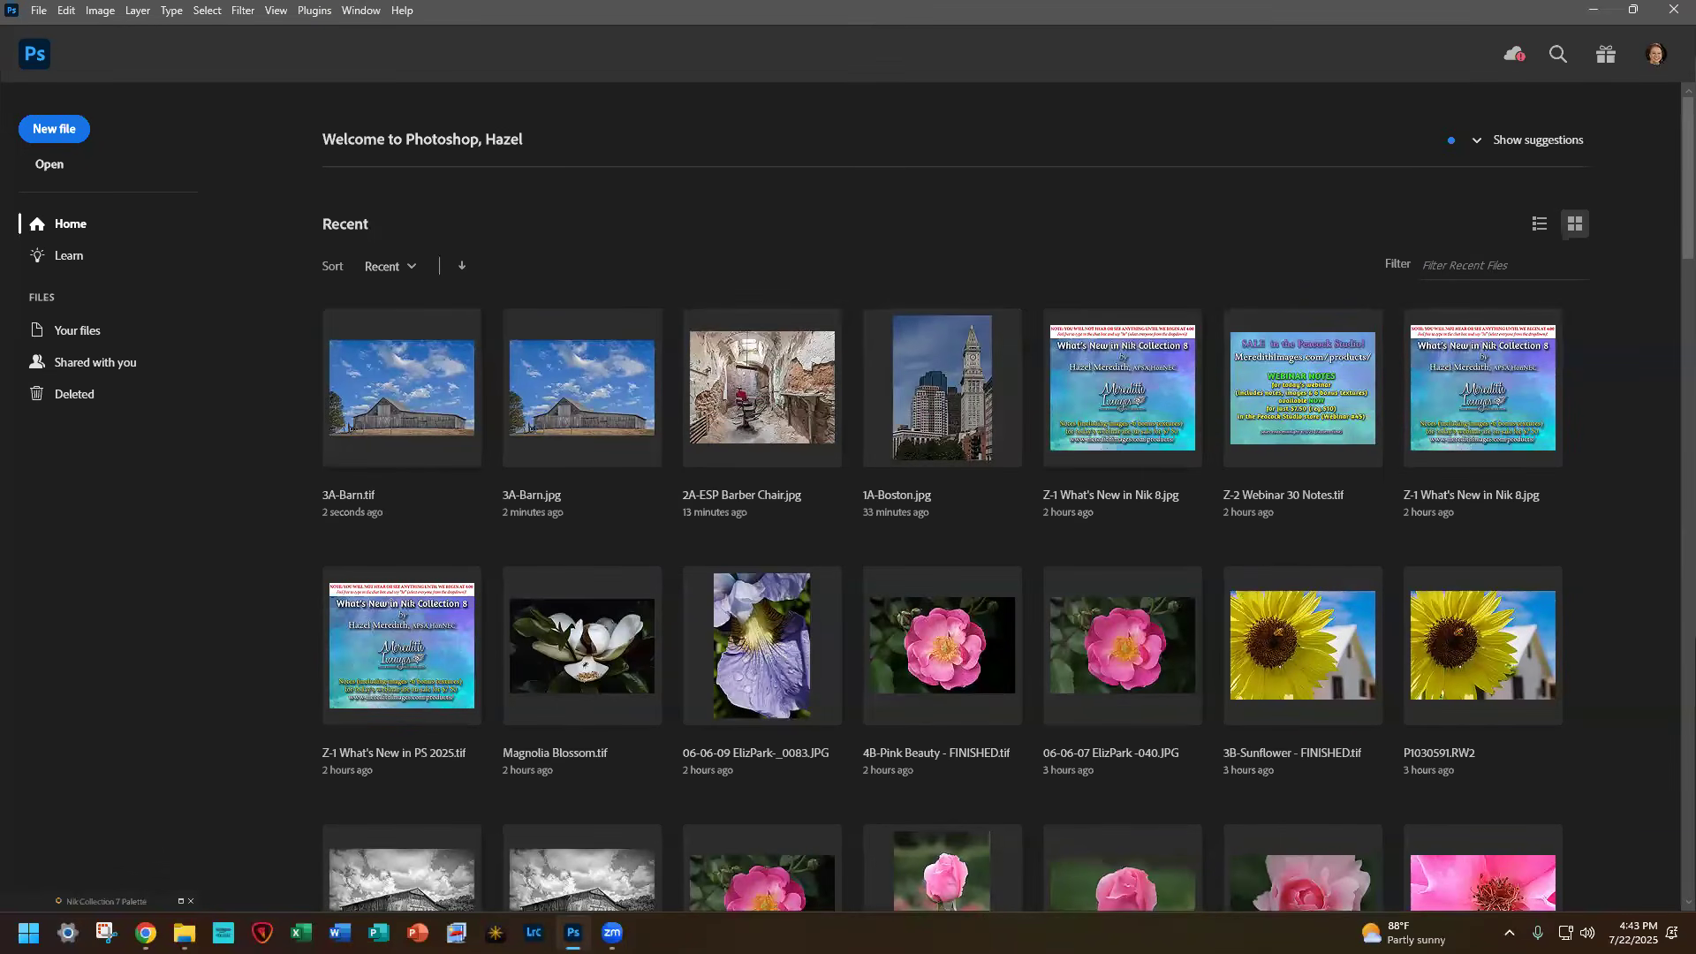
Step: Open 4A-Chair.tif in Photoshop from the folder "#45 - 2025-07-22 - What's New in Nik 8" in File Explorer
click(183, 932)
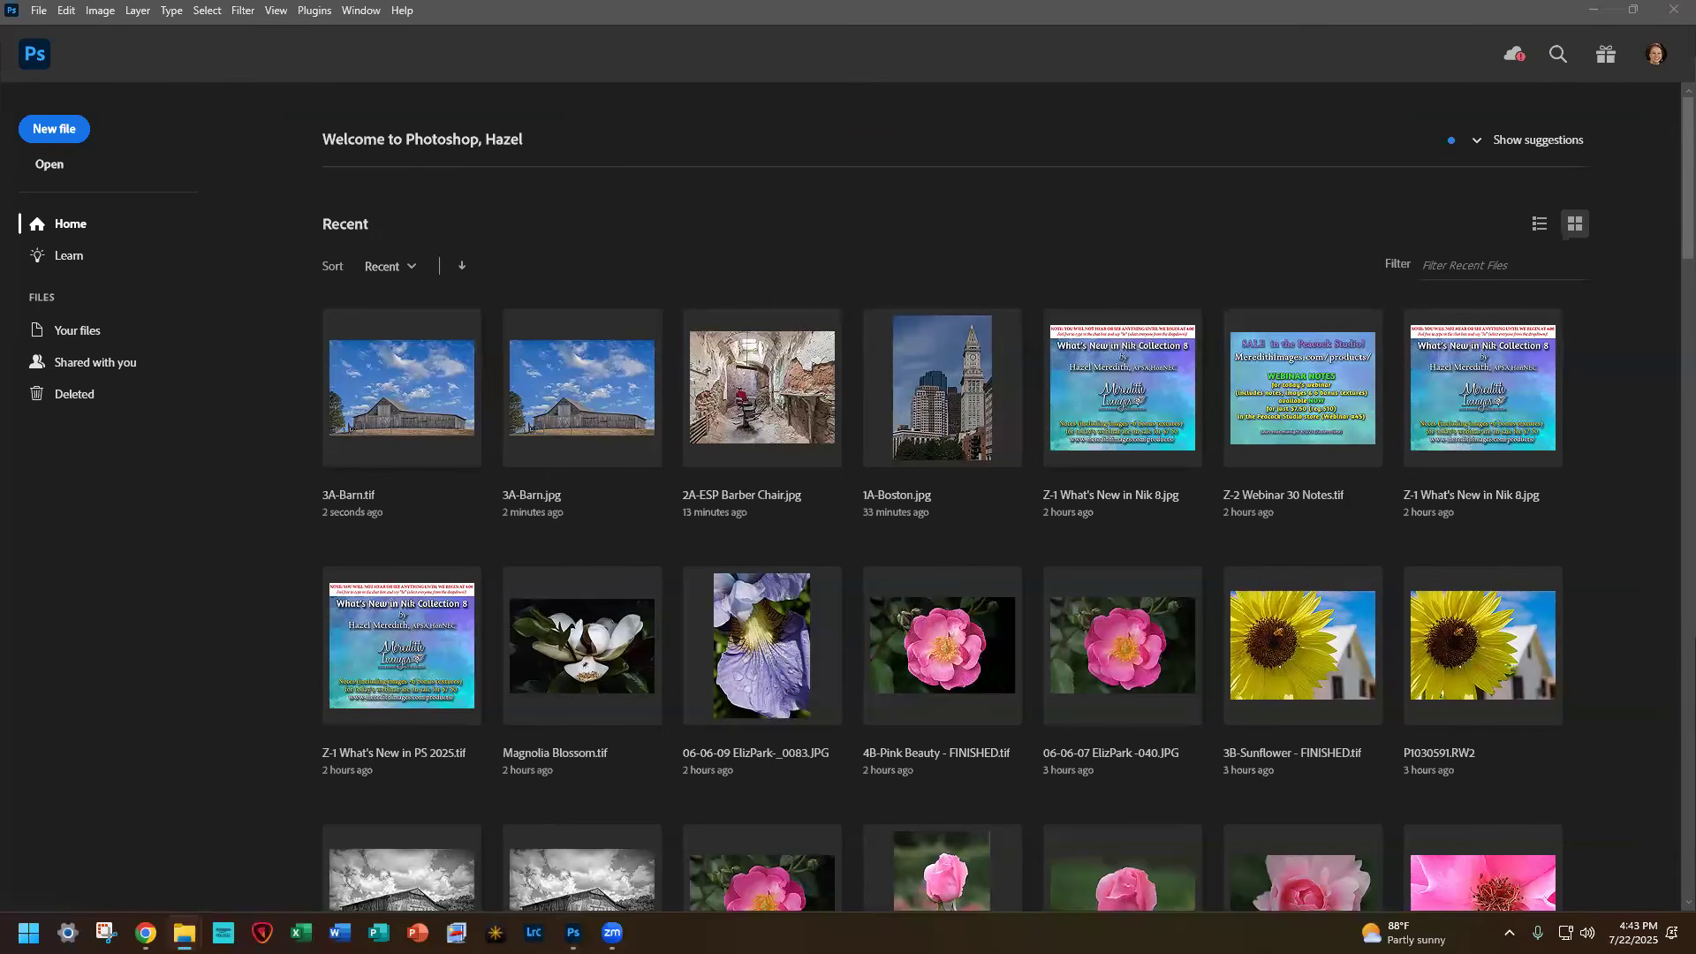
key(super+Left)
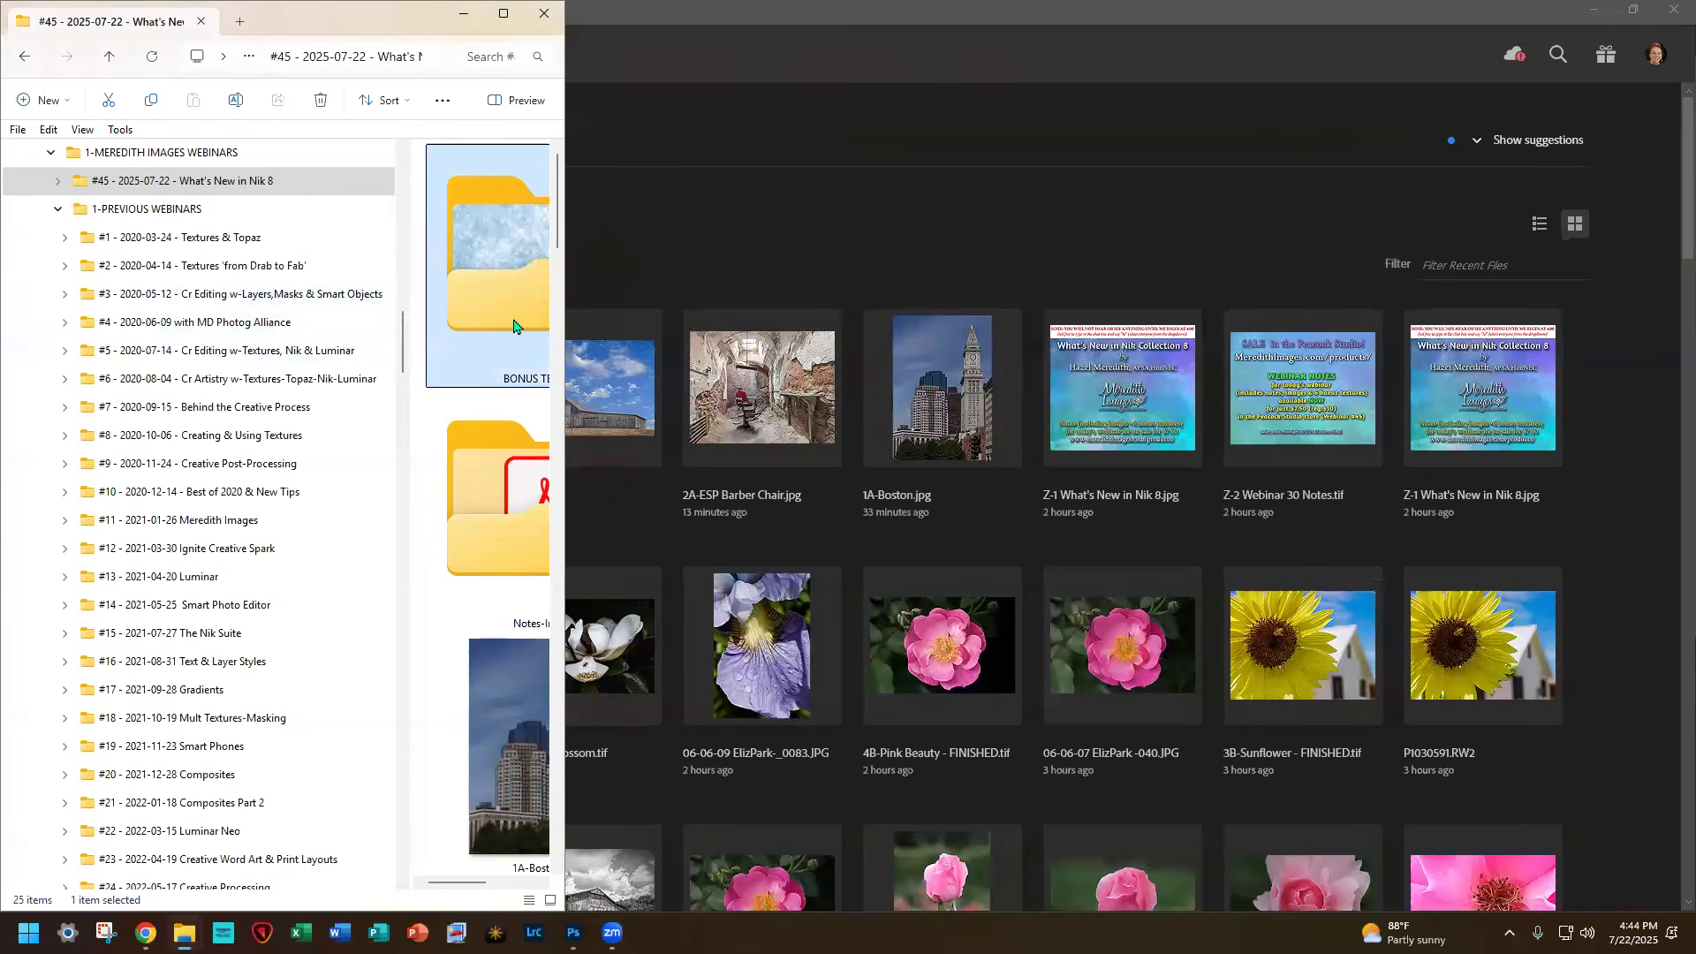
click(517, 328)
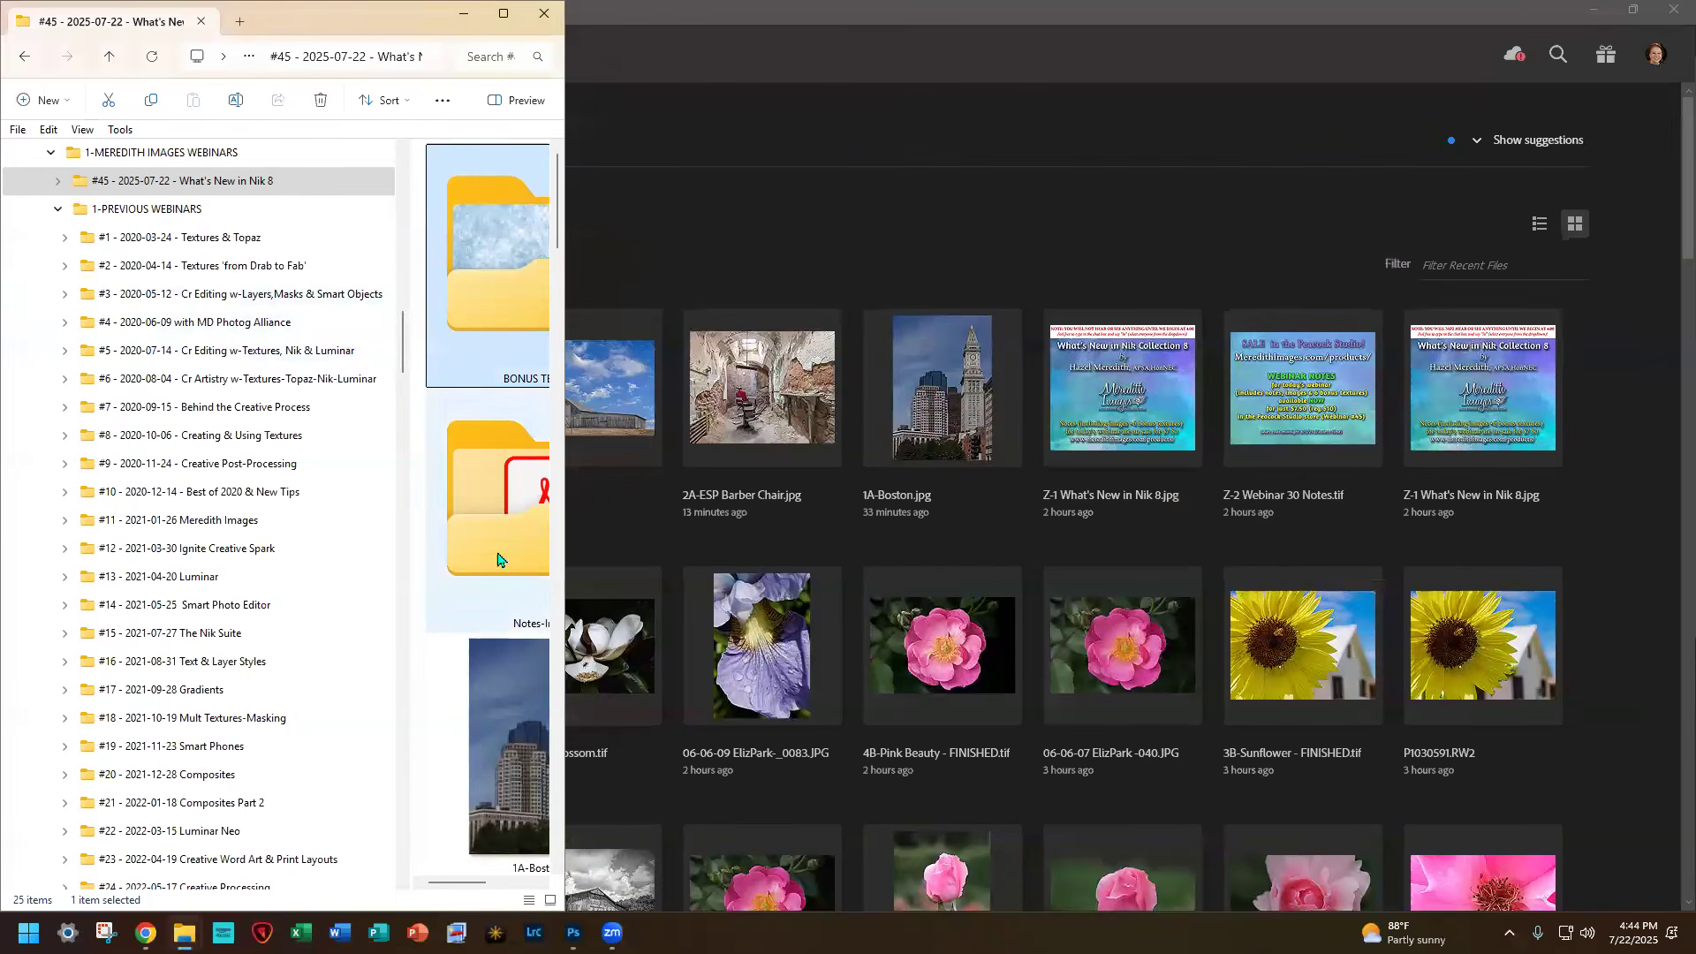
click(503, 13)
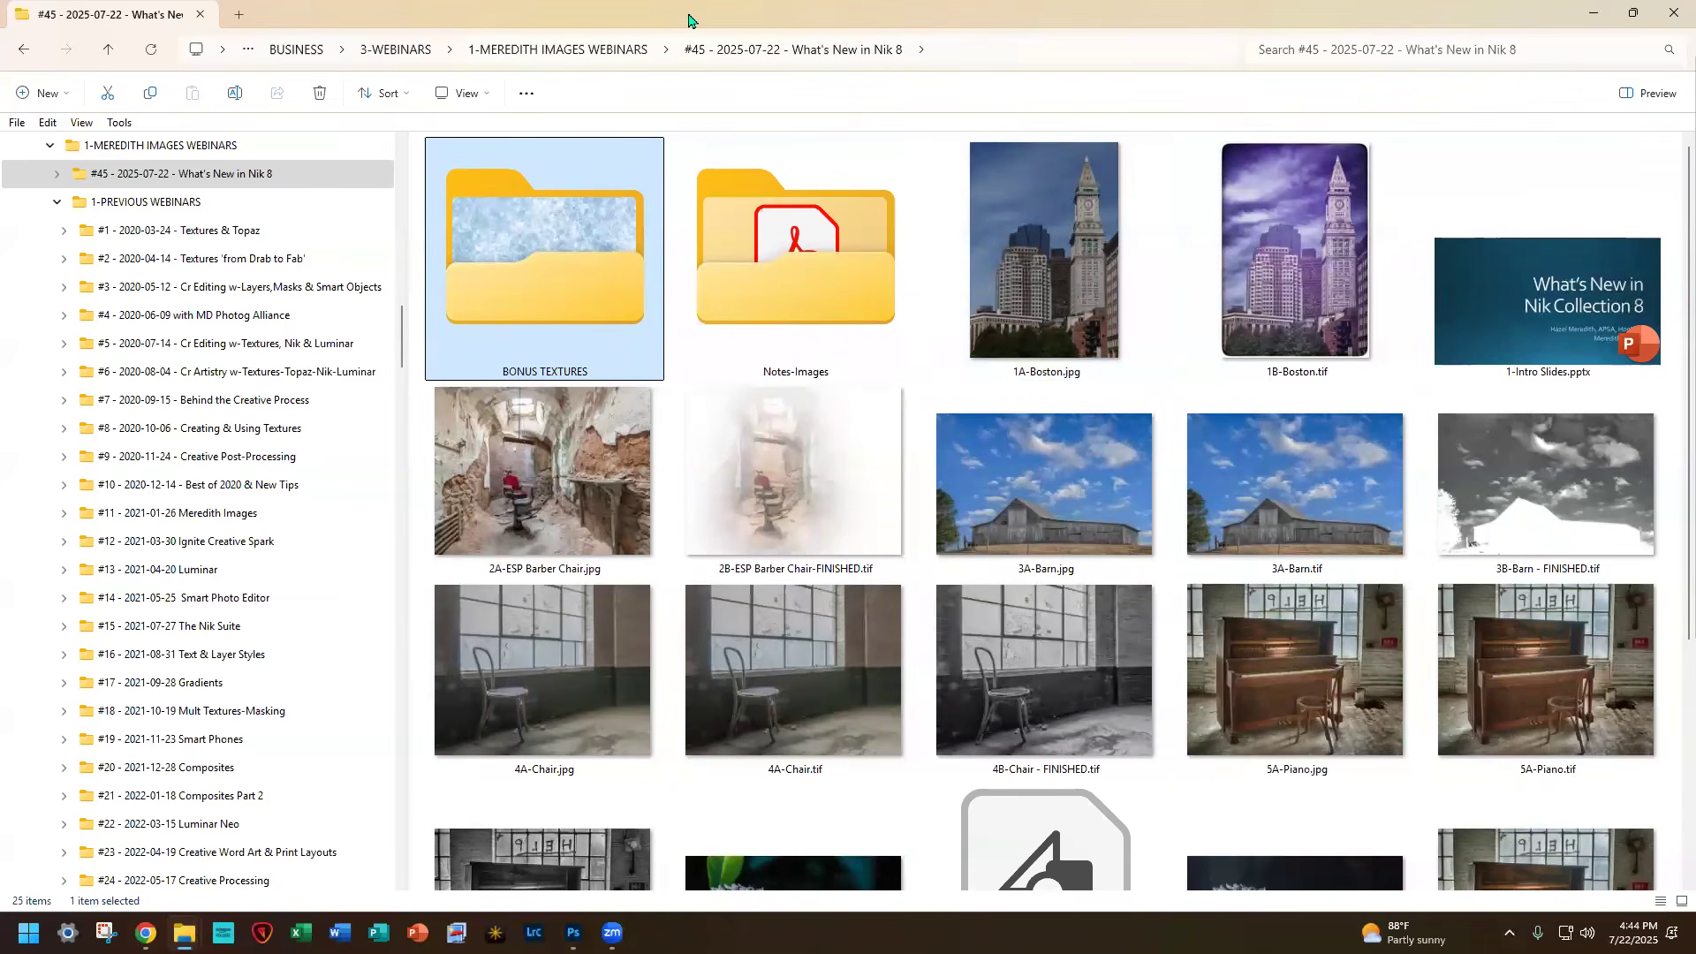
key(alt+Tab)
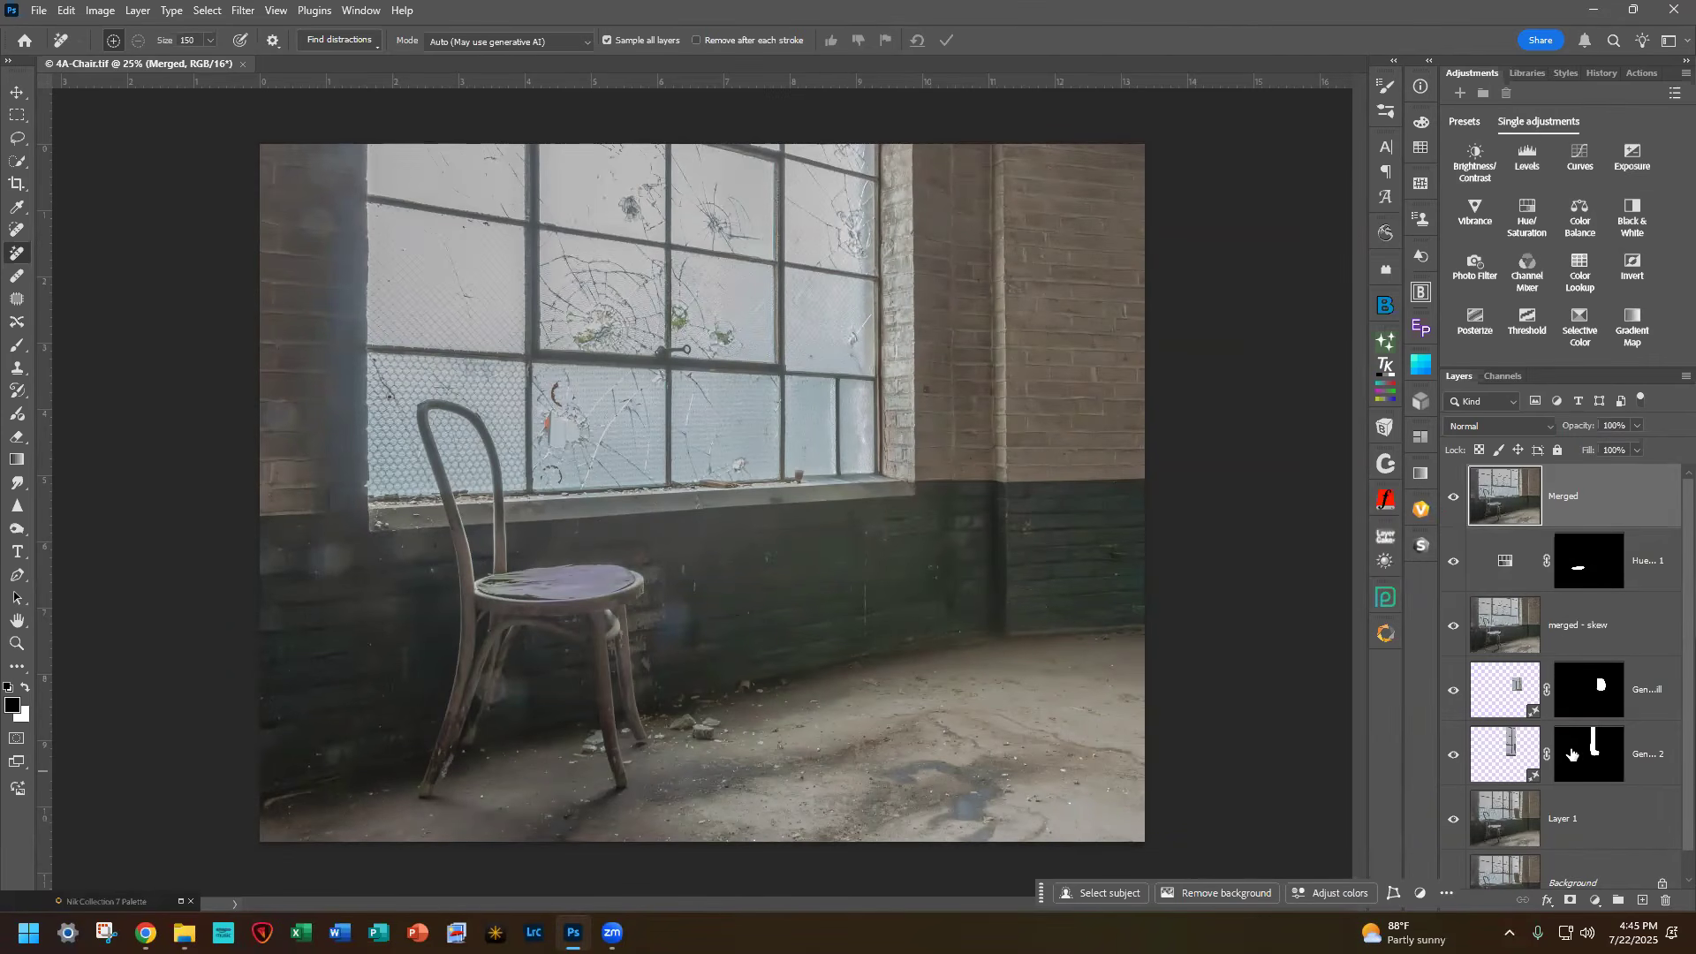
Step: Show only the Background layer, and turn Layer 1, the two generative layers and "merged - skew" back on one by one
scroll(1572, 759, down, 1)
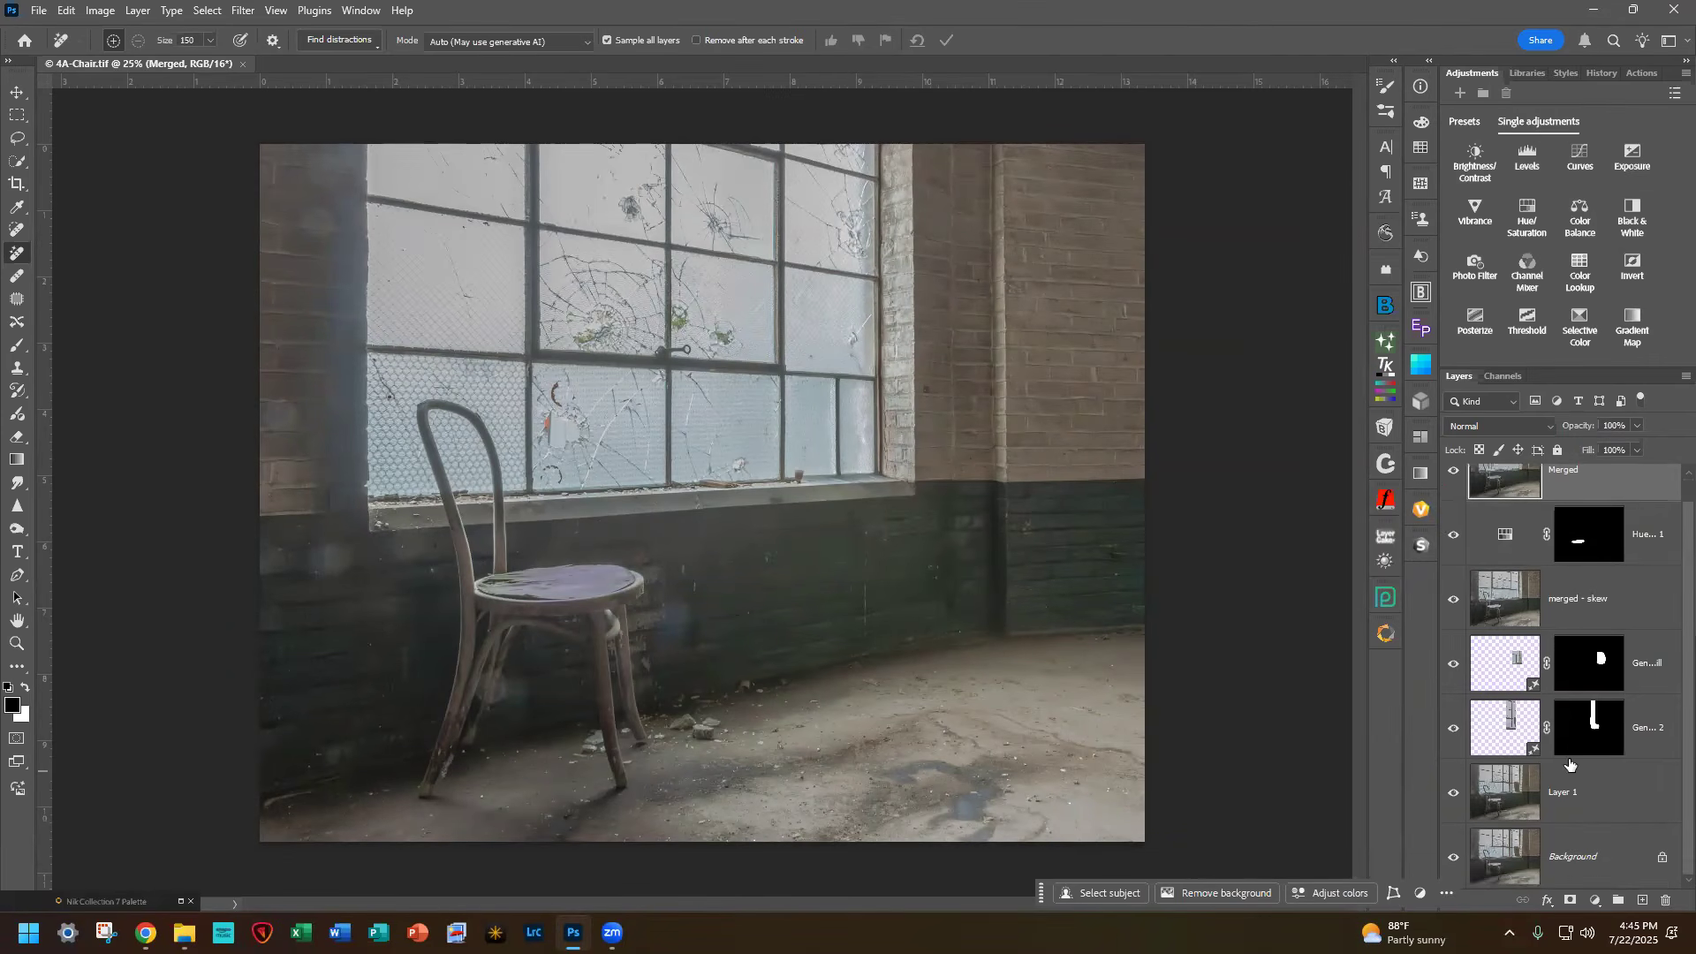
alt+click(1453, 858)
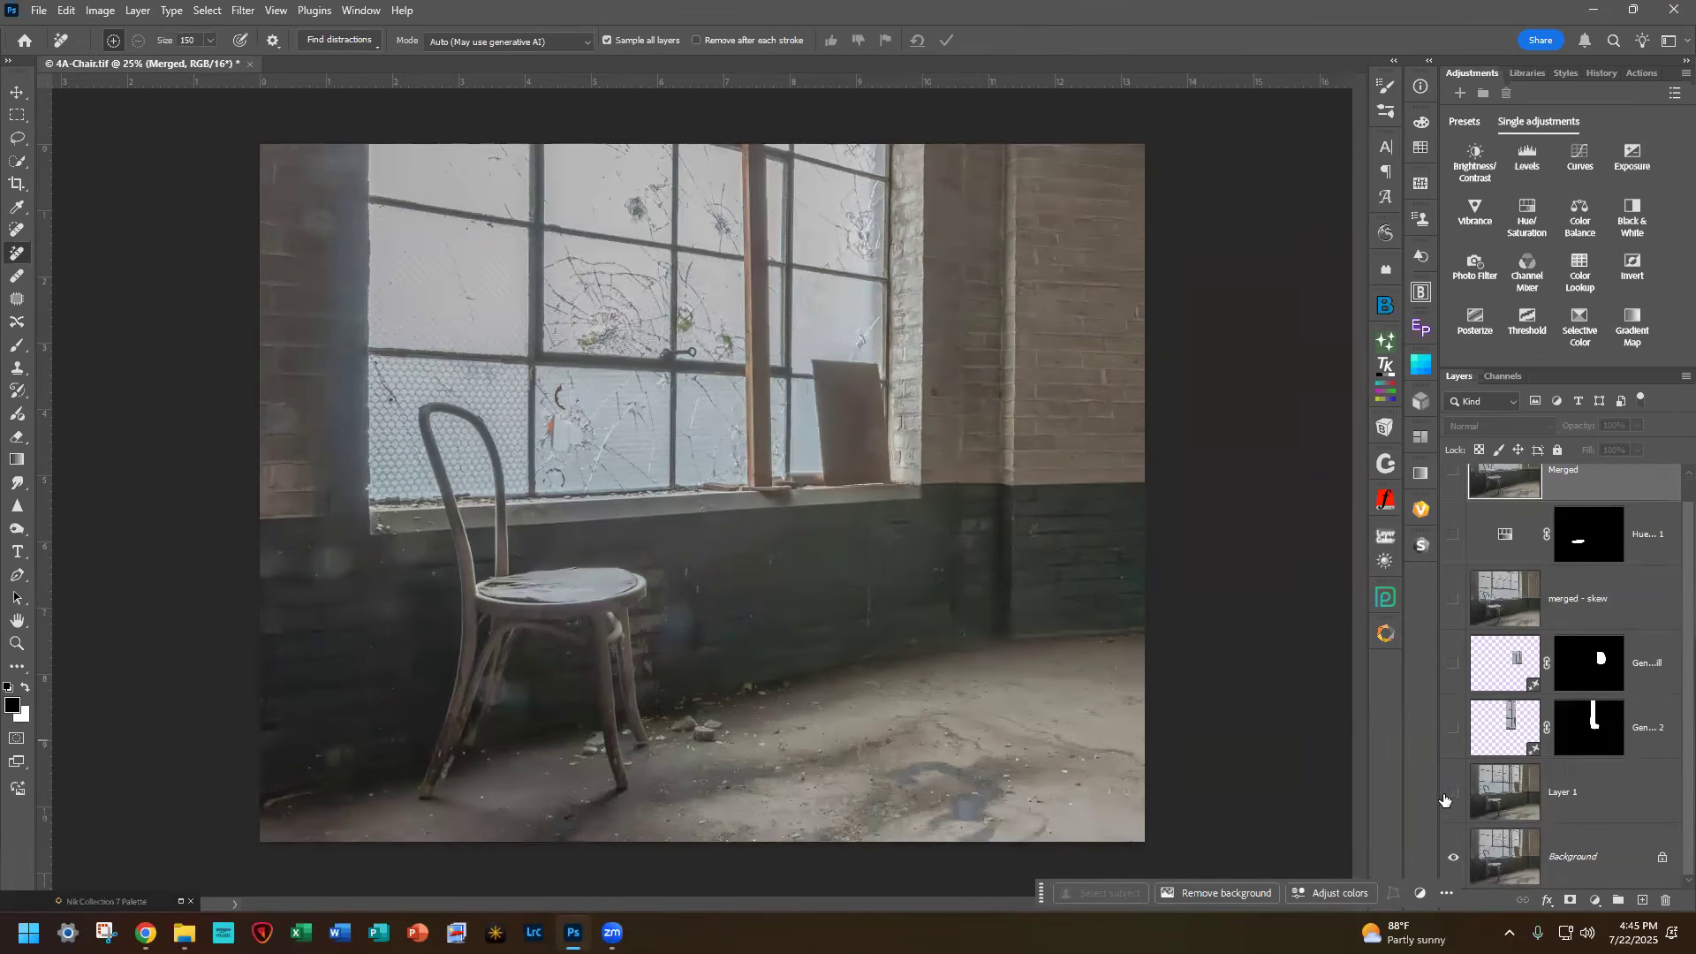
click(1454, 729)
click(1450, 666)
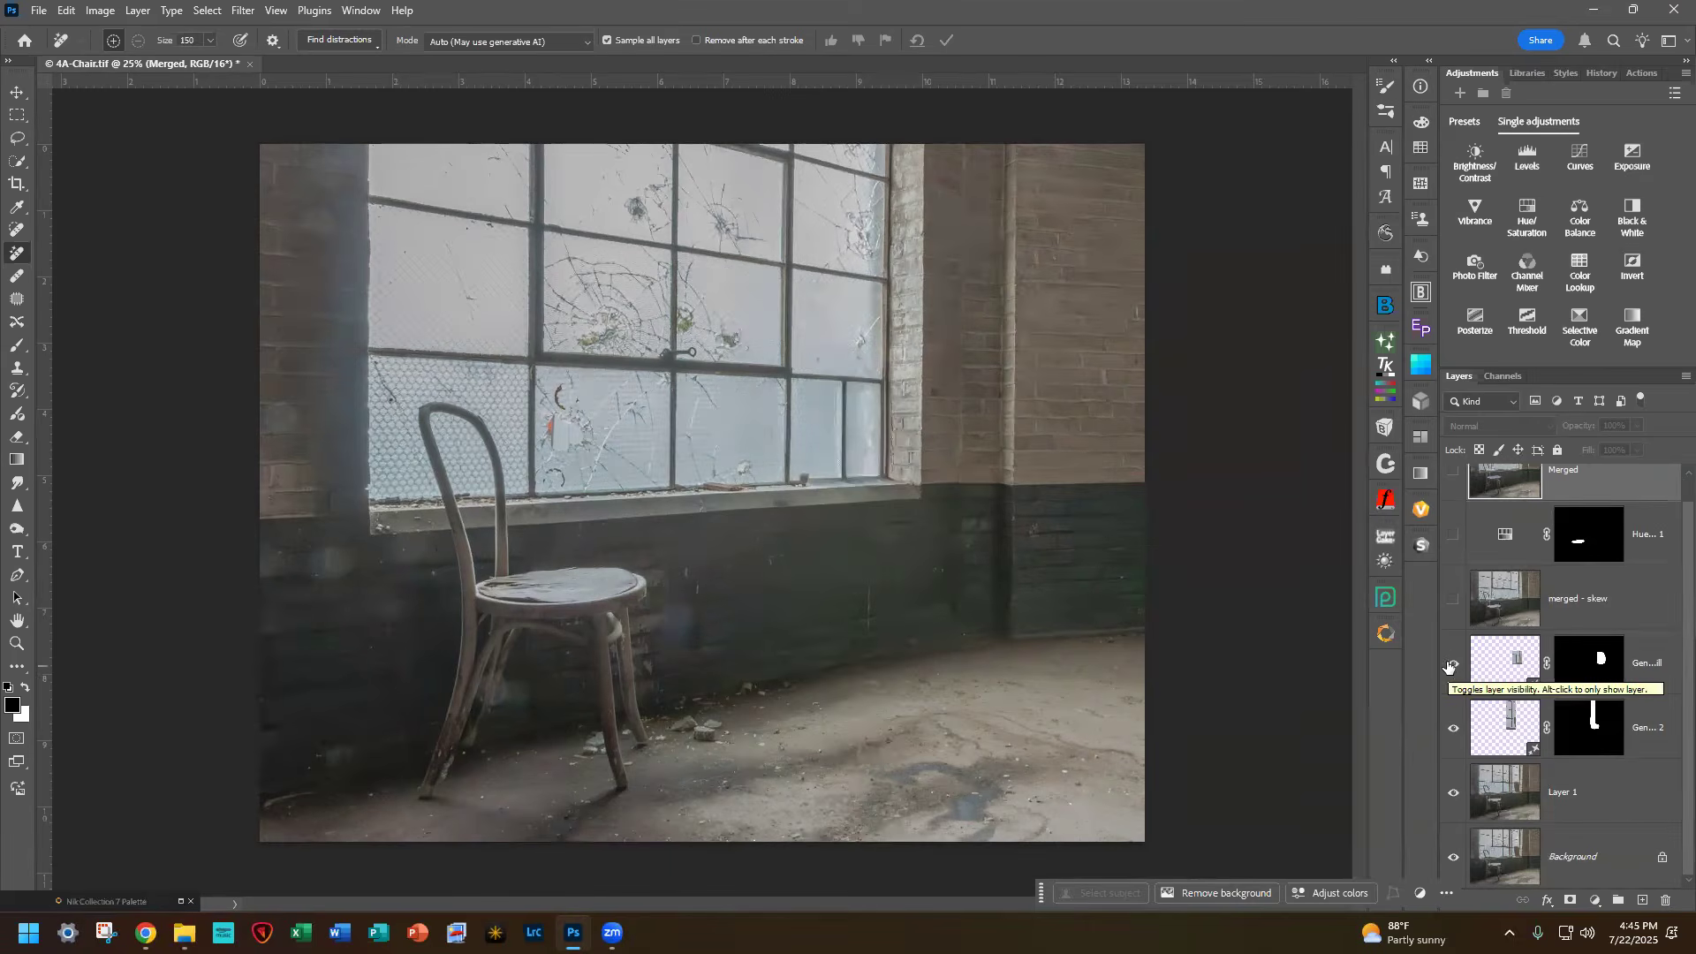
click(1452, 599)
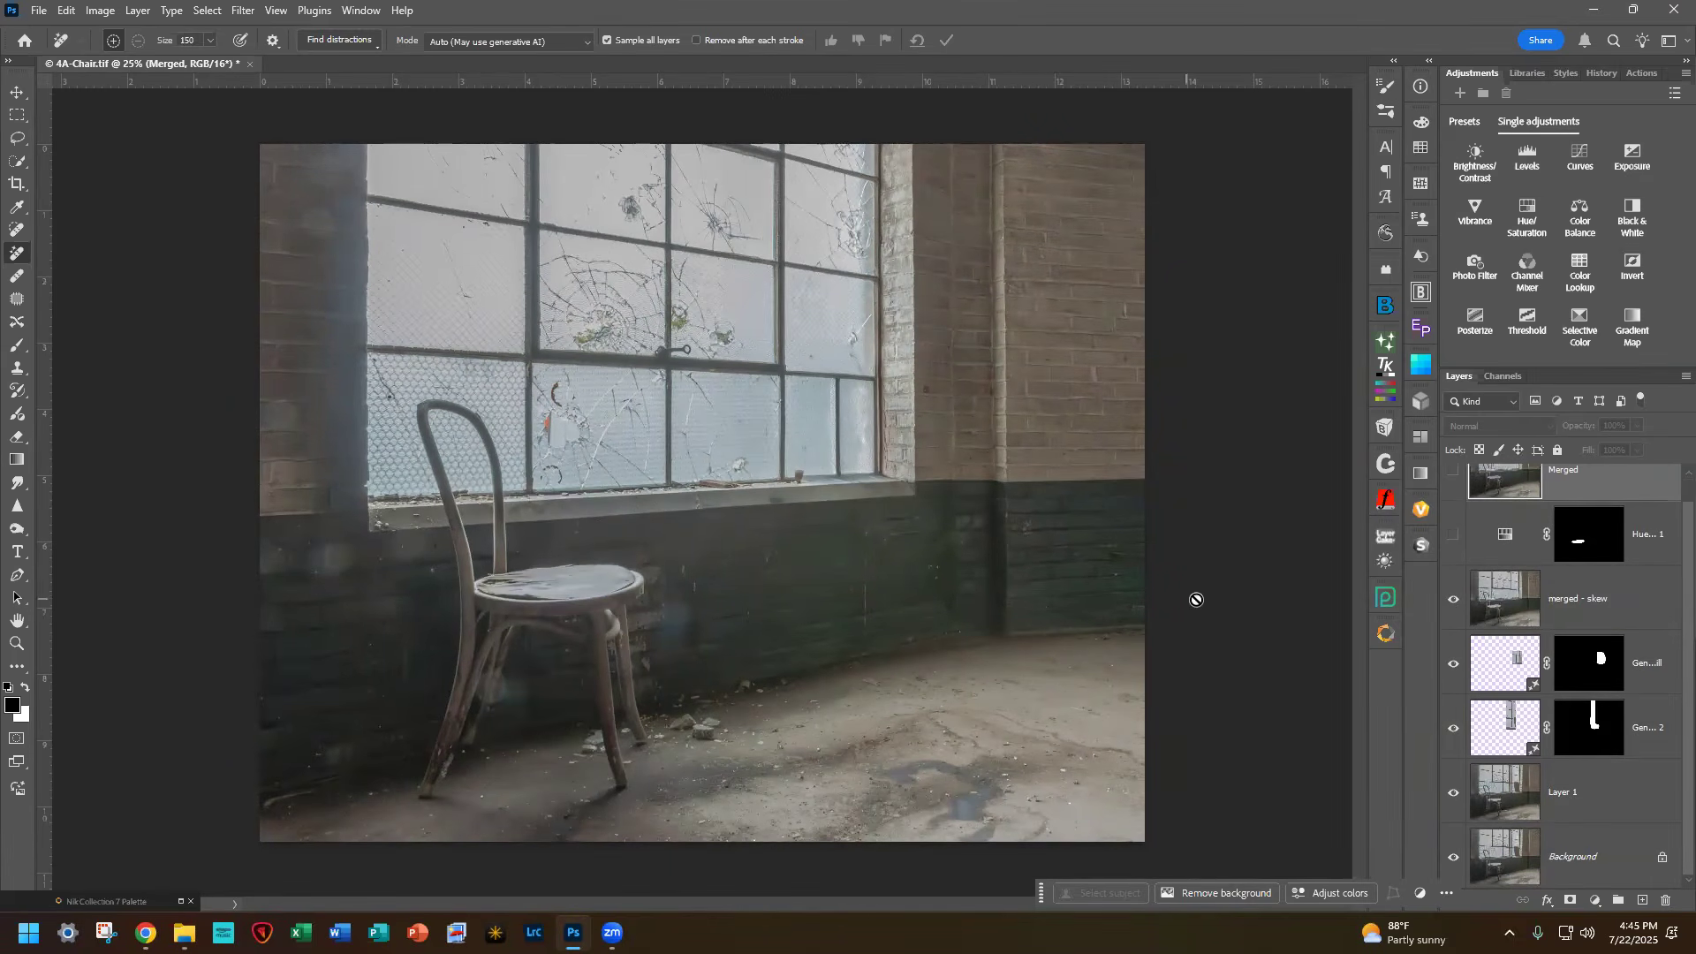
Step: Toggle the Hue/Saturation layer to compare the chair seat's color, and turn the Merged layer back on
scroll(1554, 631, up, 1)
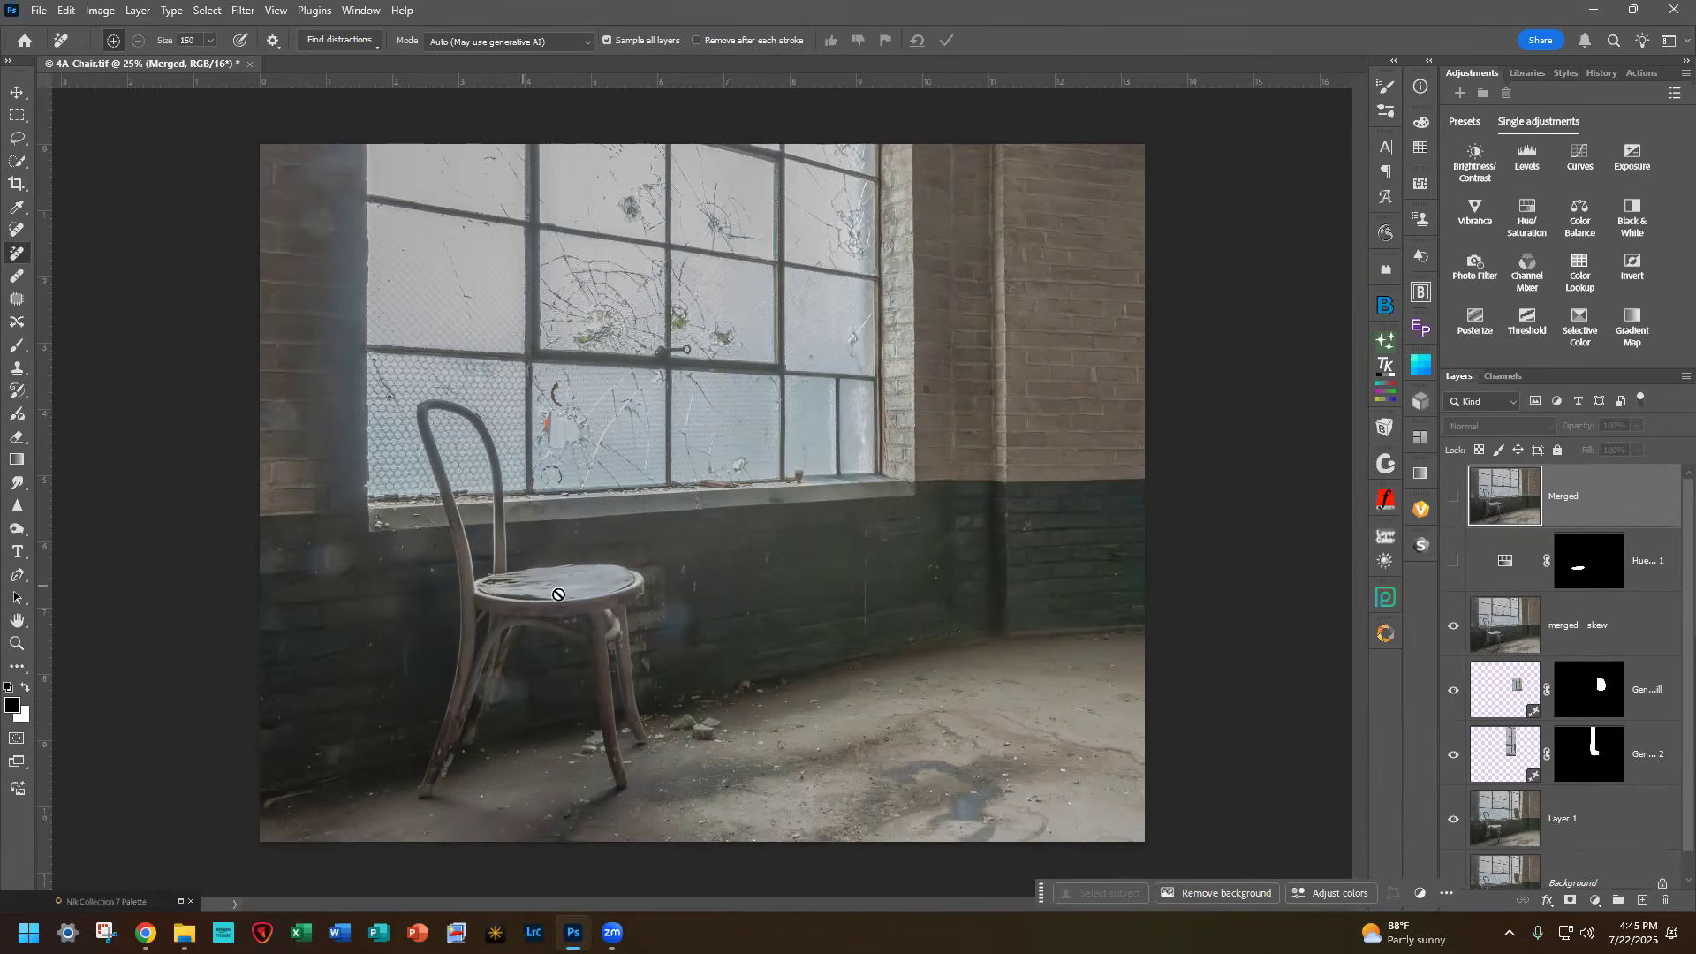
click(1453, 562)
click(1454, 562)
click(1454, 562)
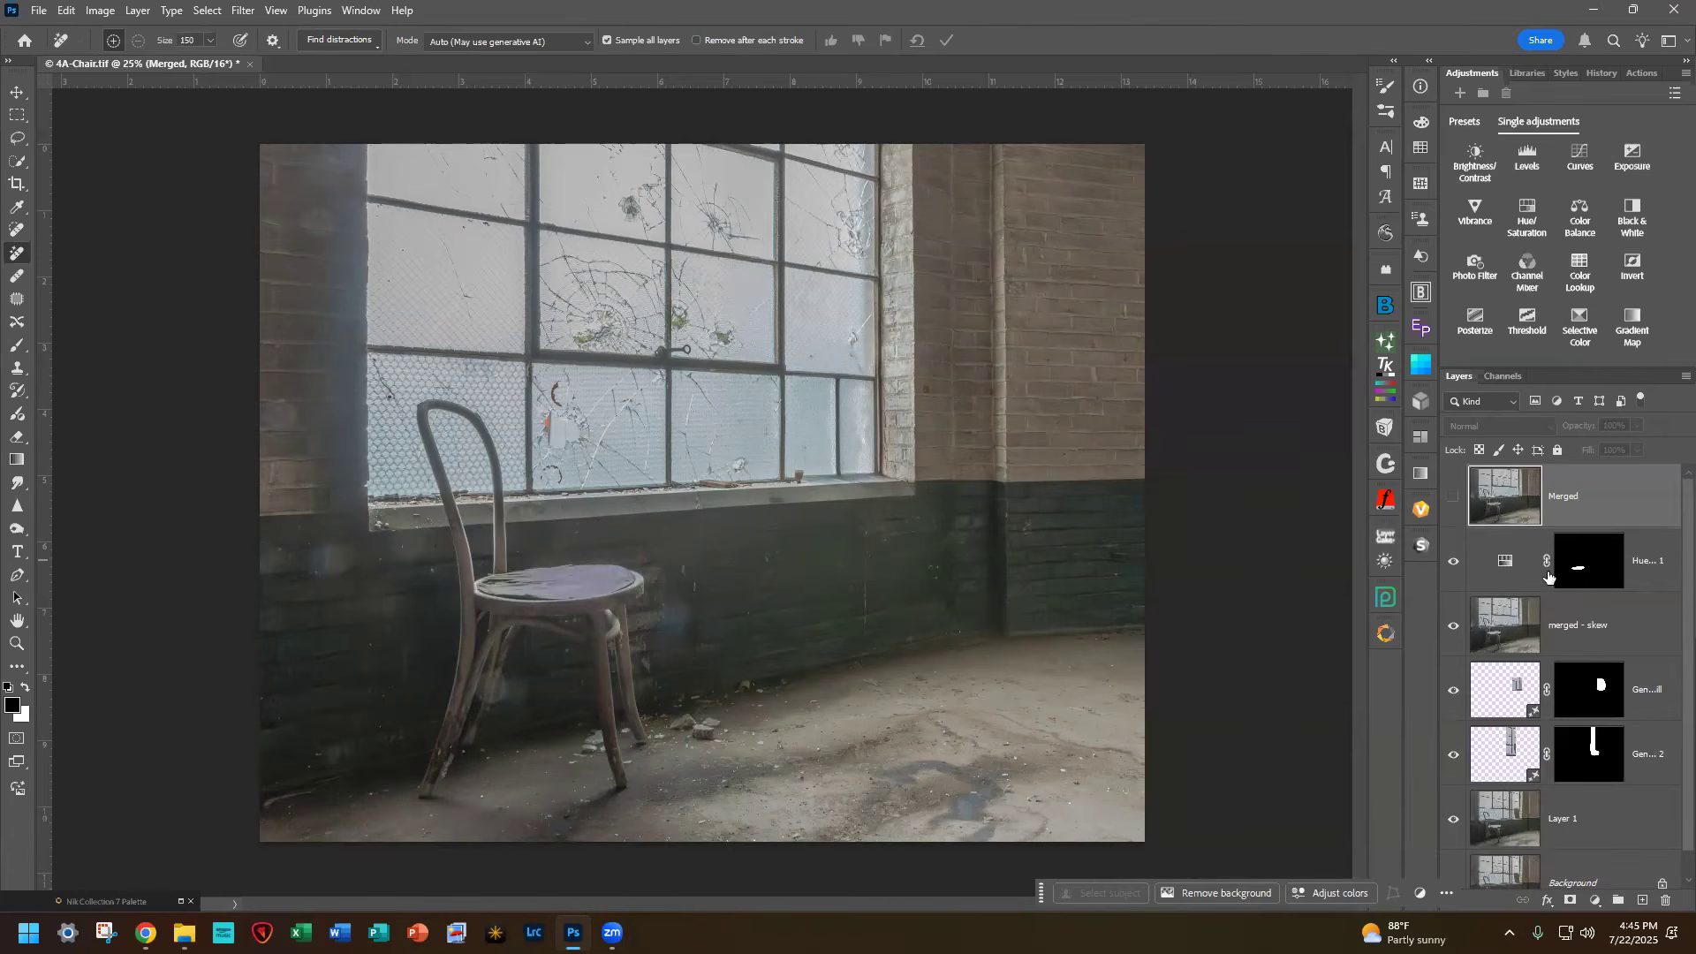
click(1454, 496)
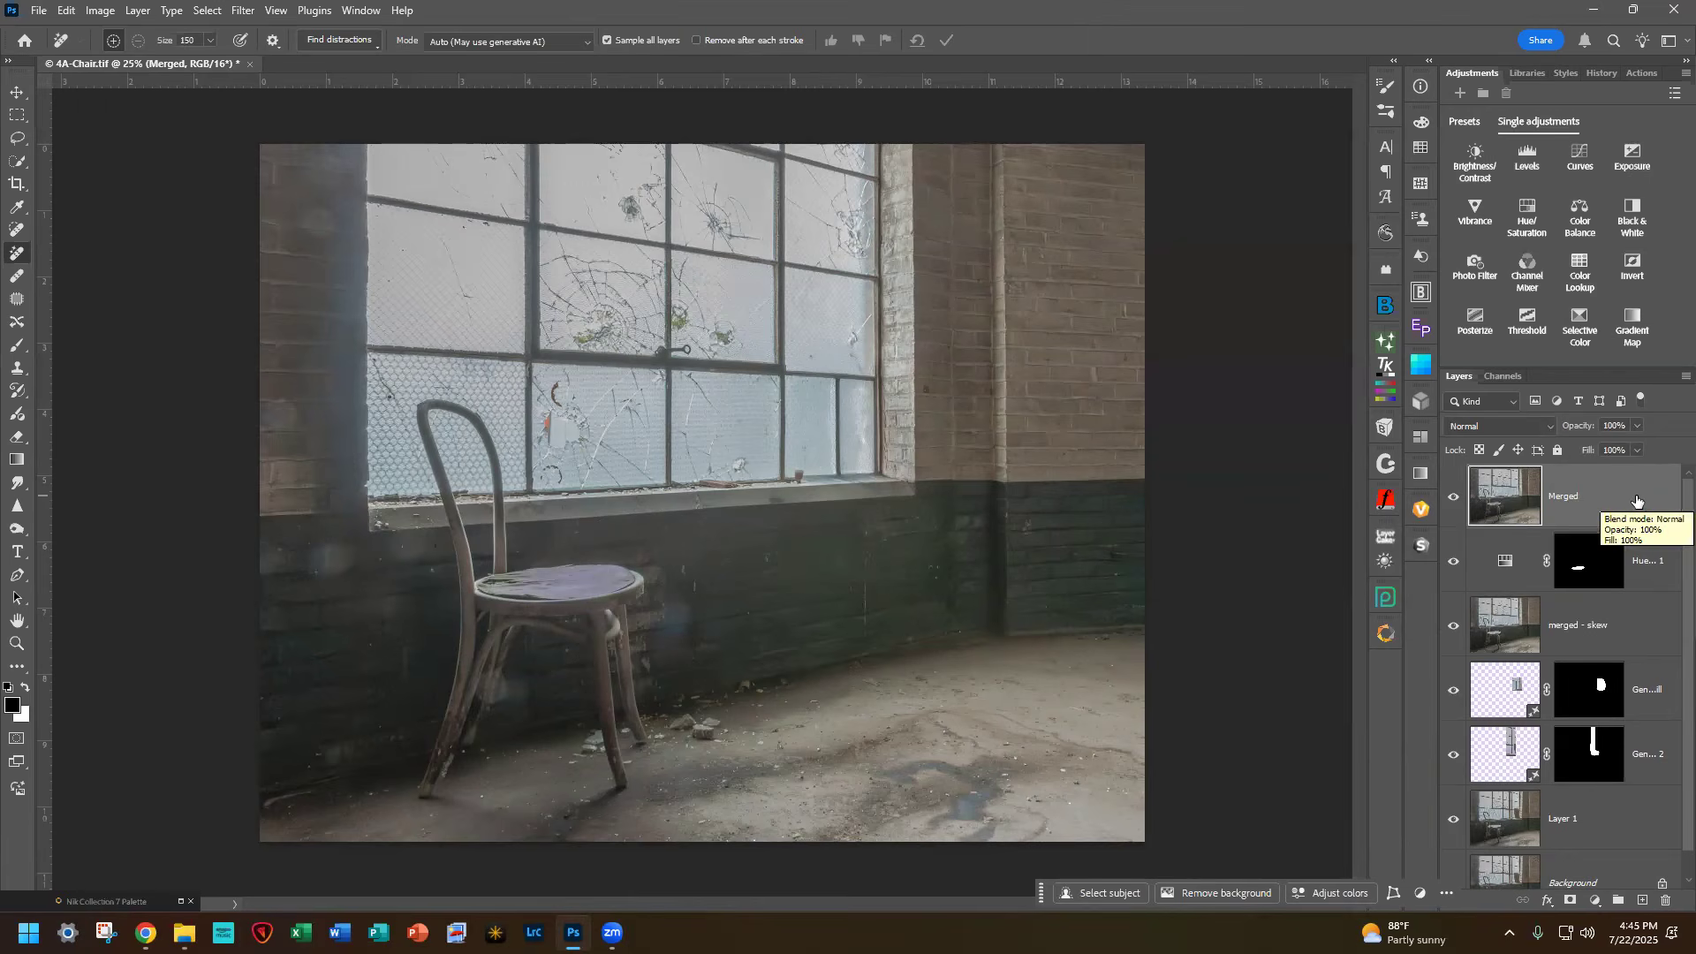
Step: Open the chair image's Merged layer in Nik 8 Silver Efex and apply the favorite preset 042 Intensifier
click(1383, 635)
click(1141, 519)
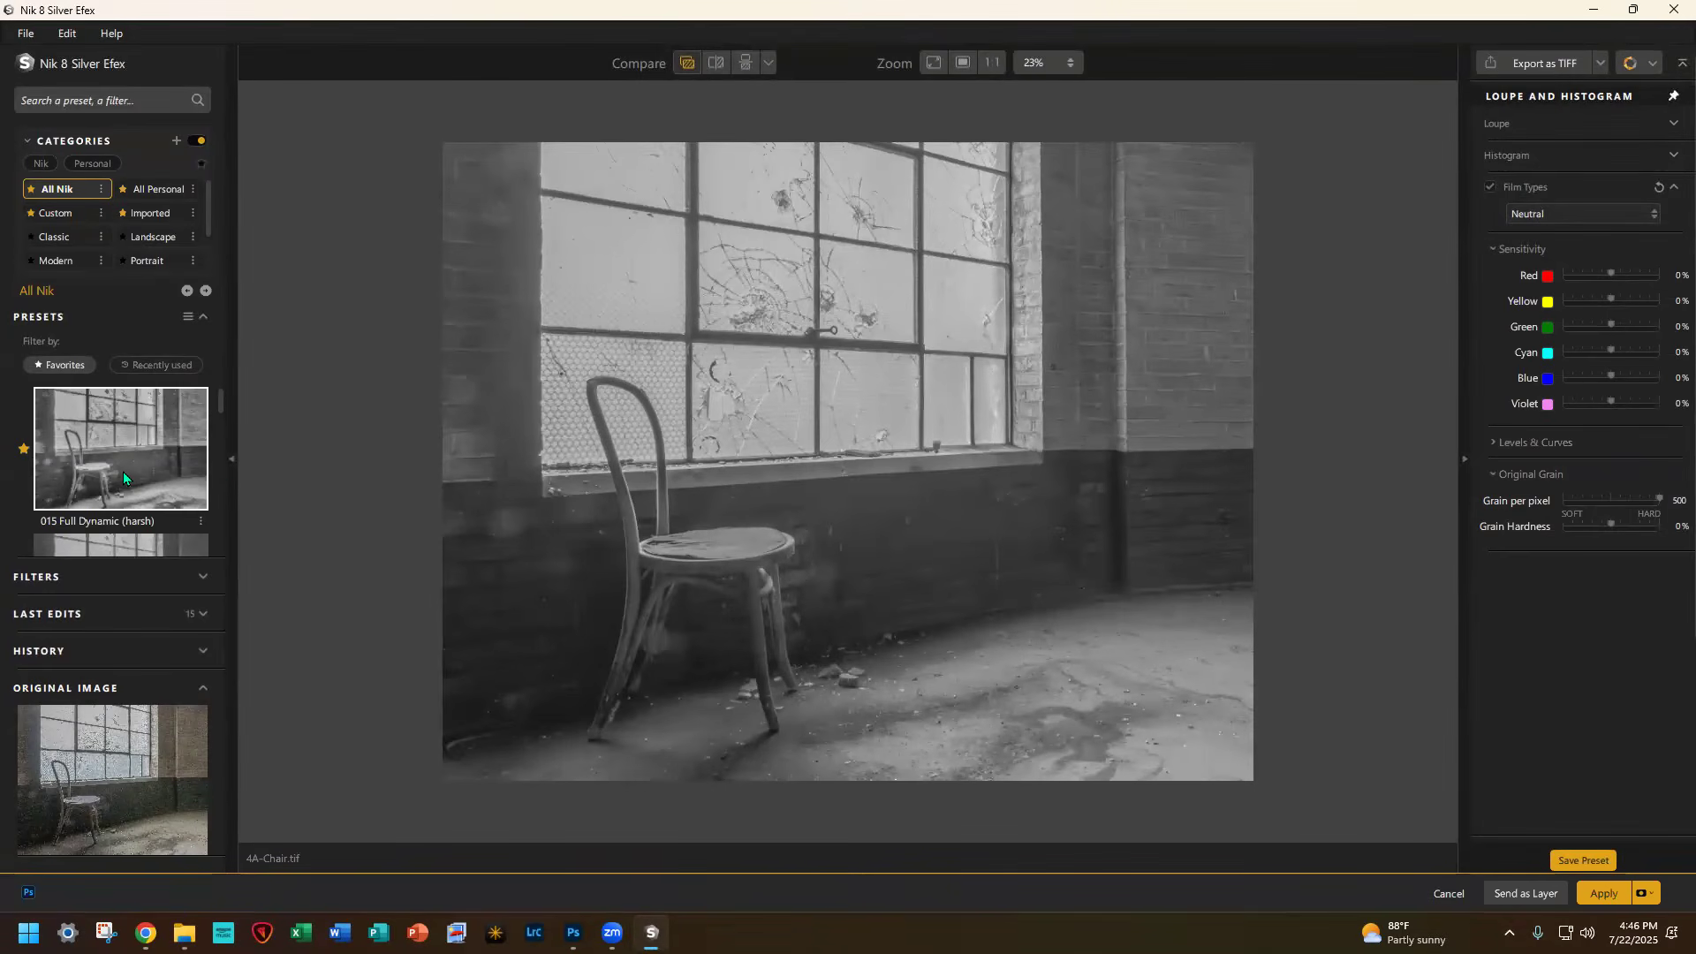
scroll(124, 478, down, 10)
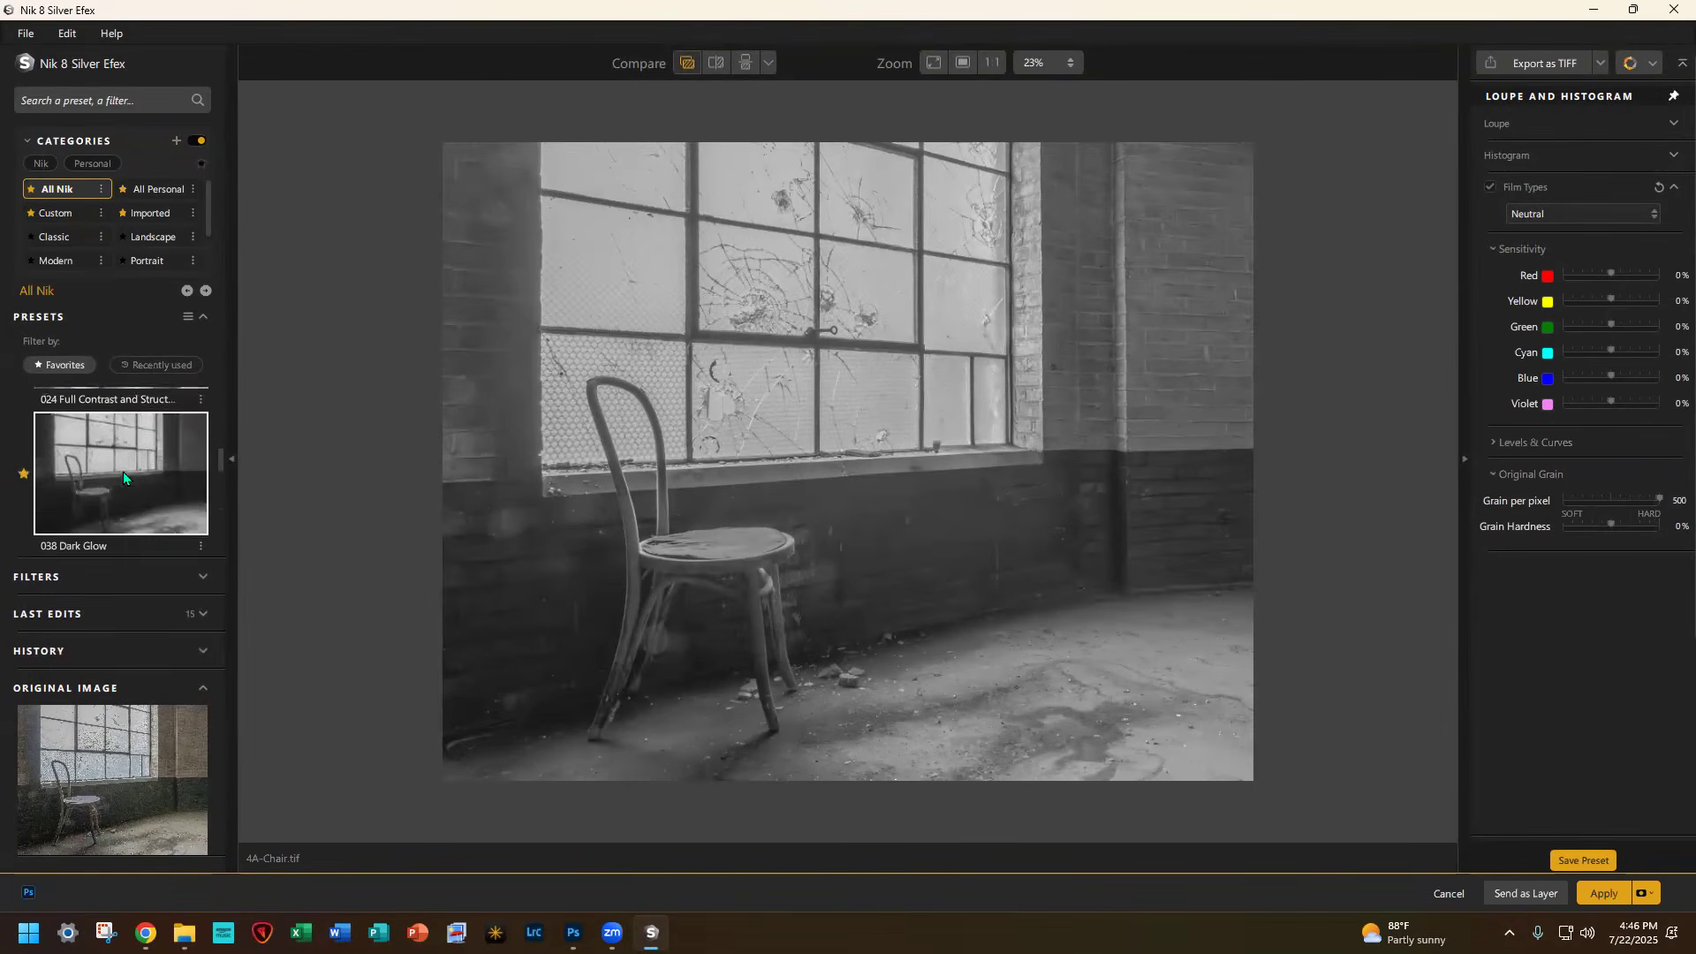
scroll(124, 478, down, 5)
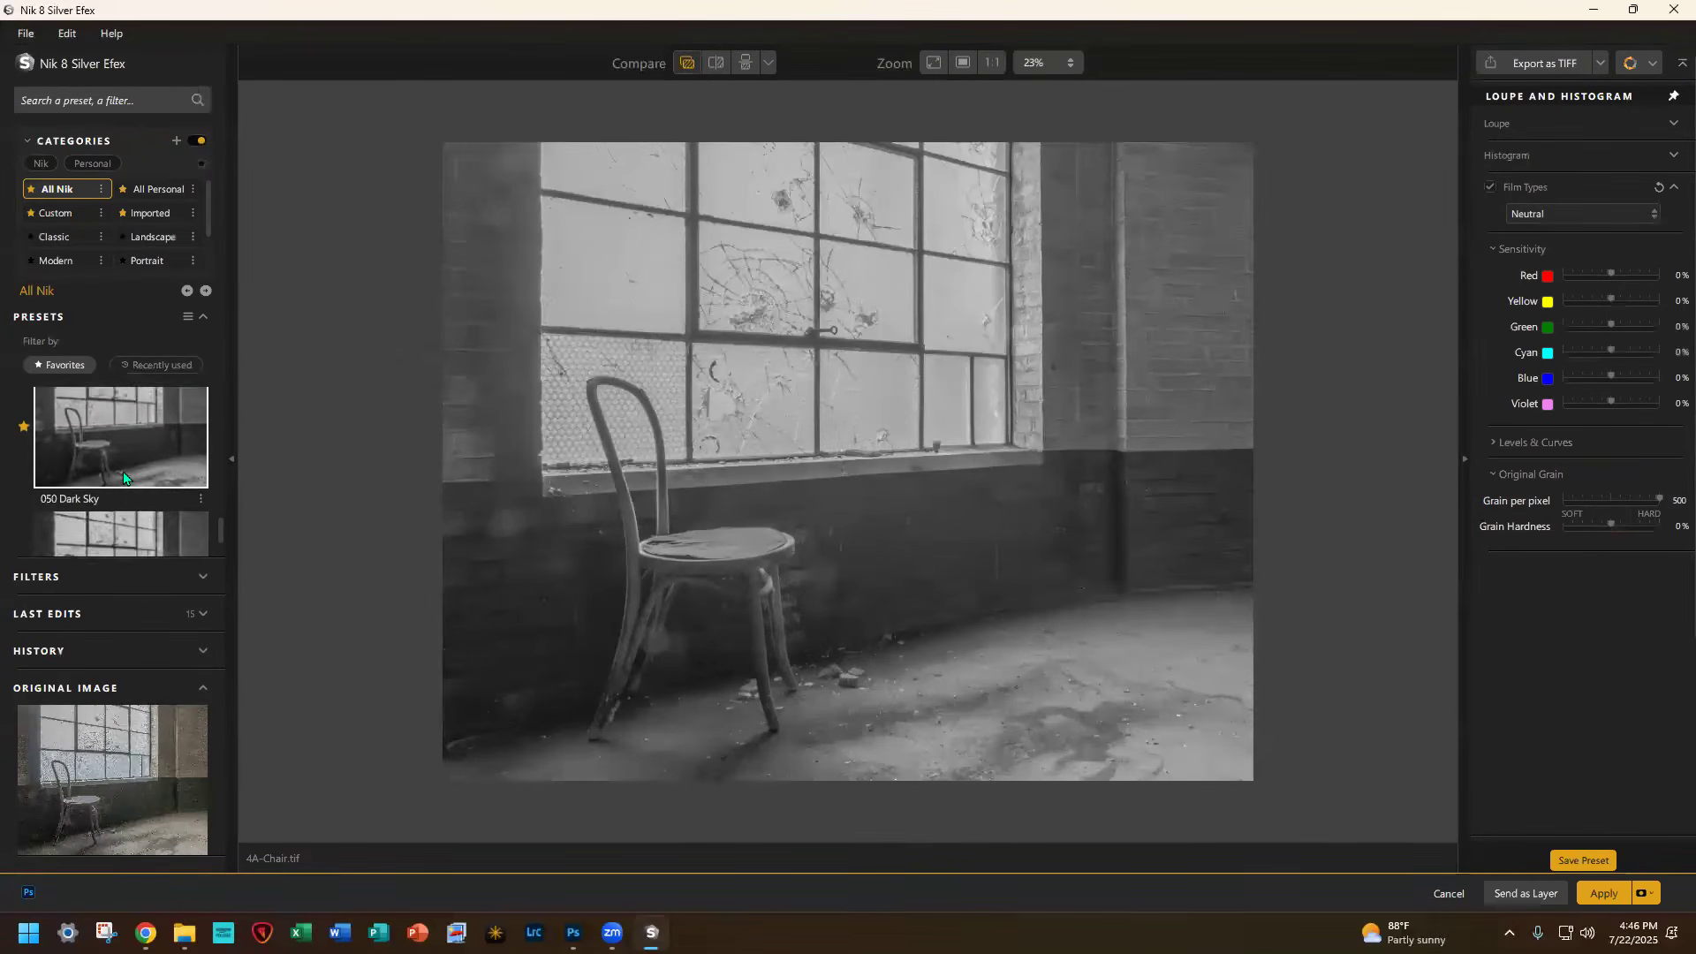
scroll(123, 478, up, 1)
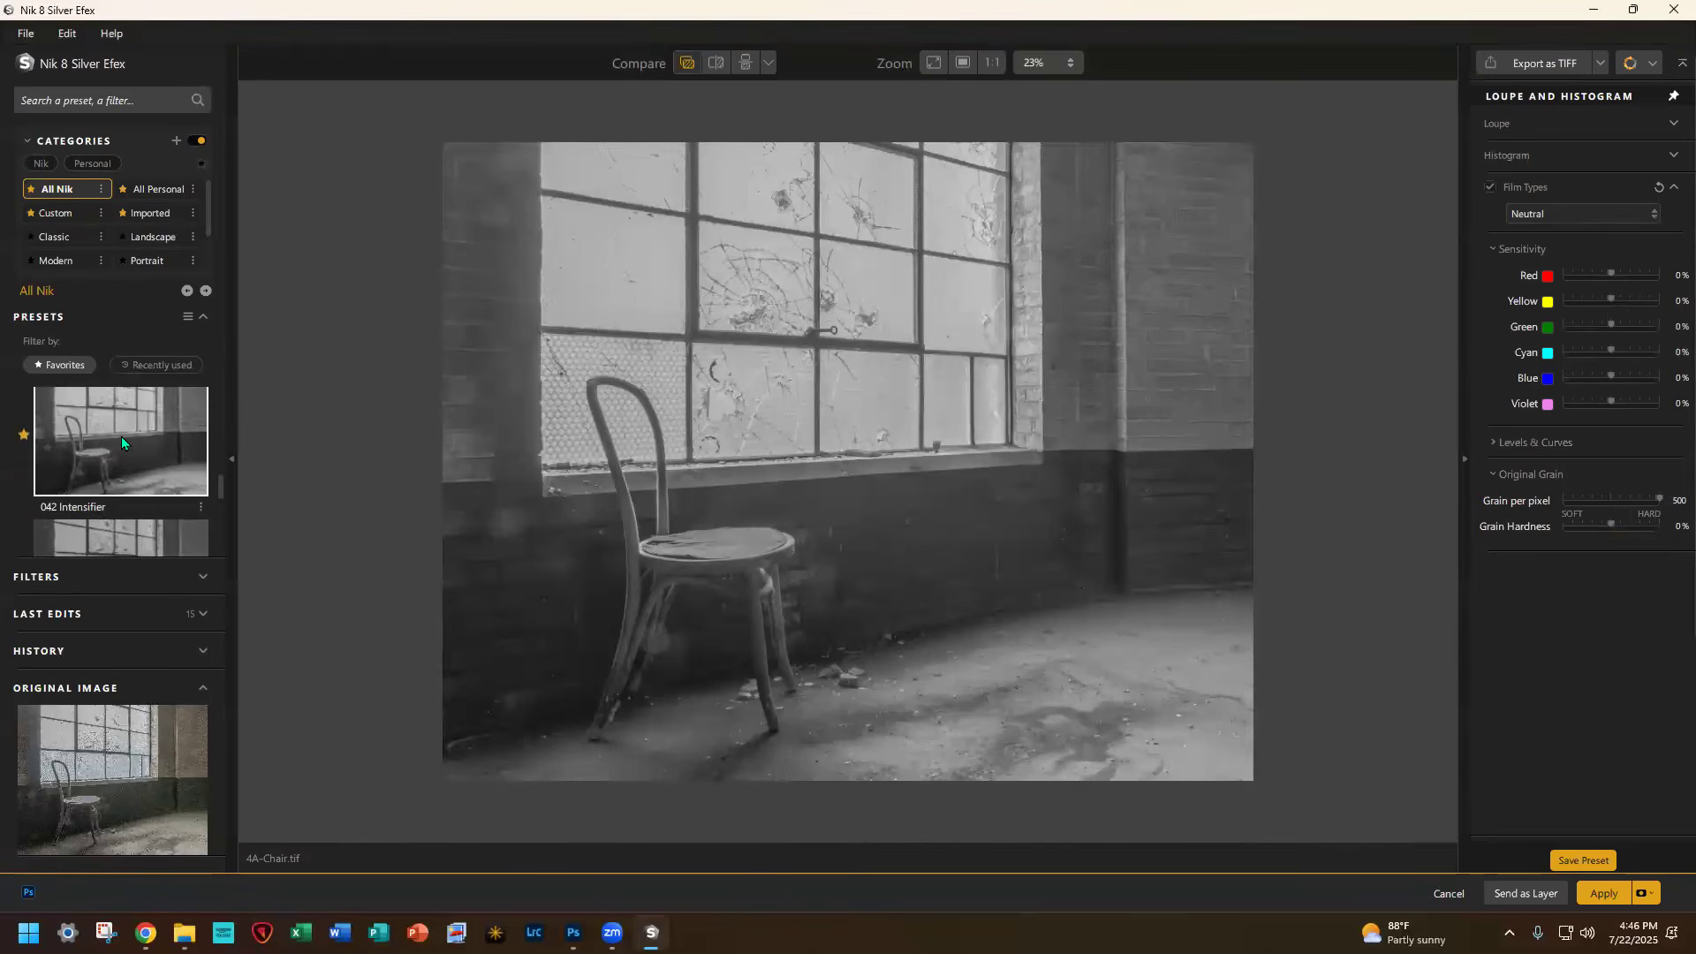
click(121, 439)
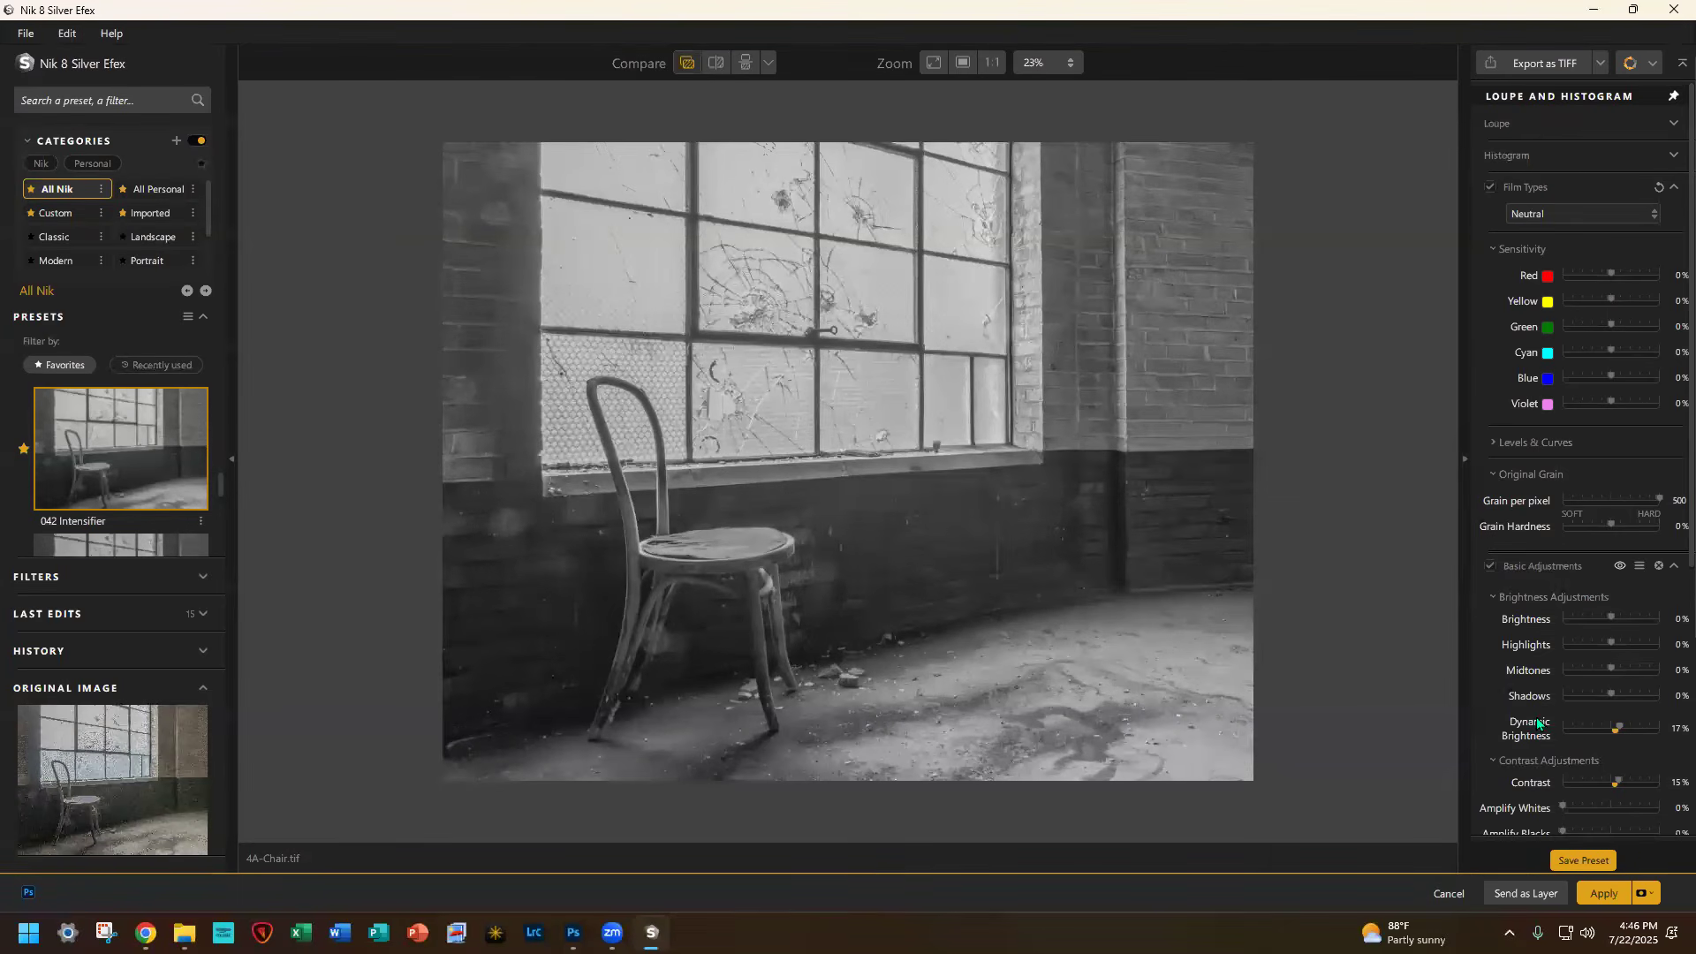
scroll(1539, 717, down, 3)
scroll(1539, 717, down, 5)
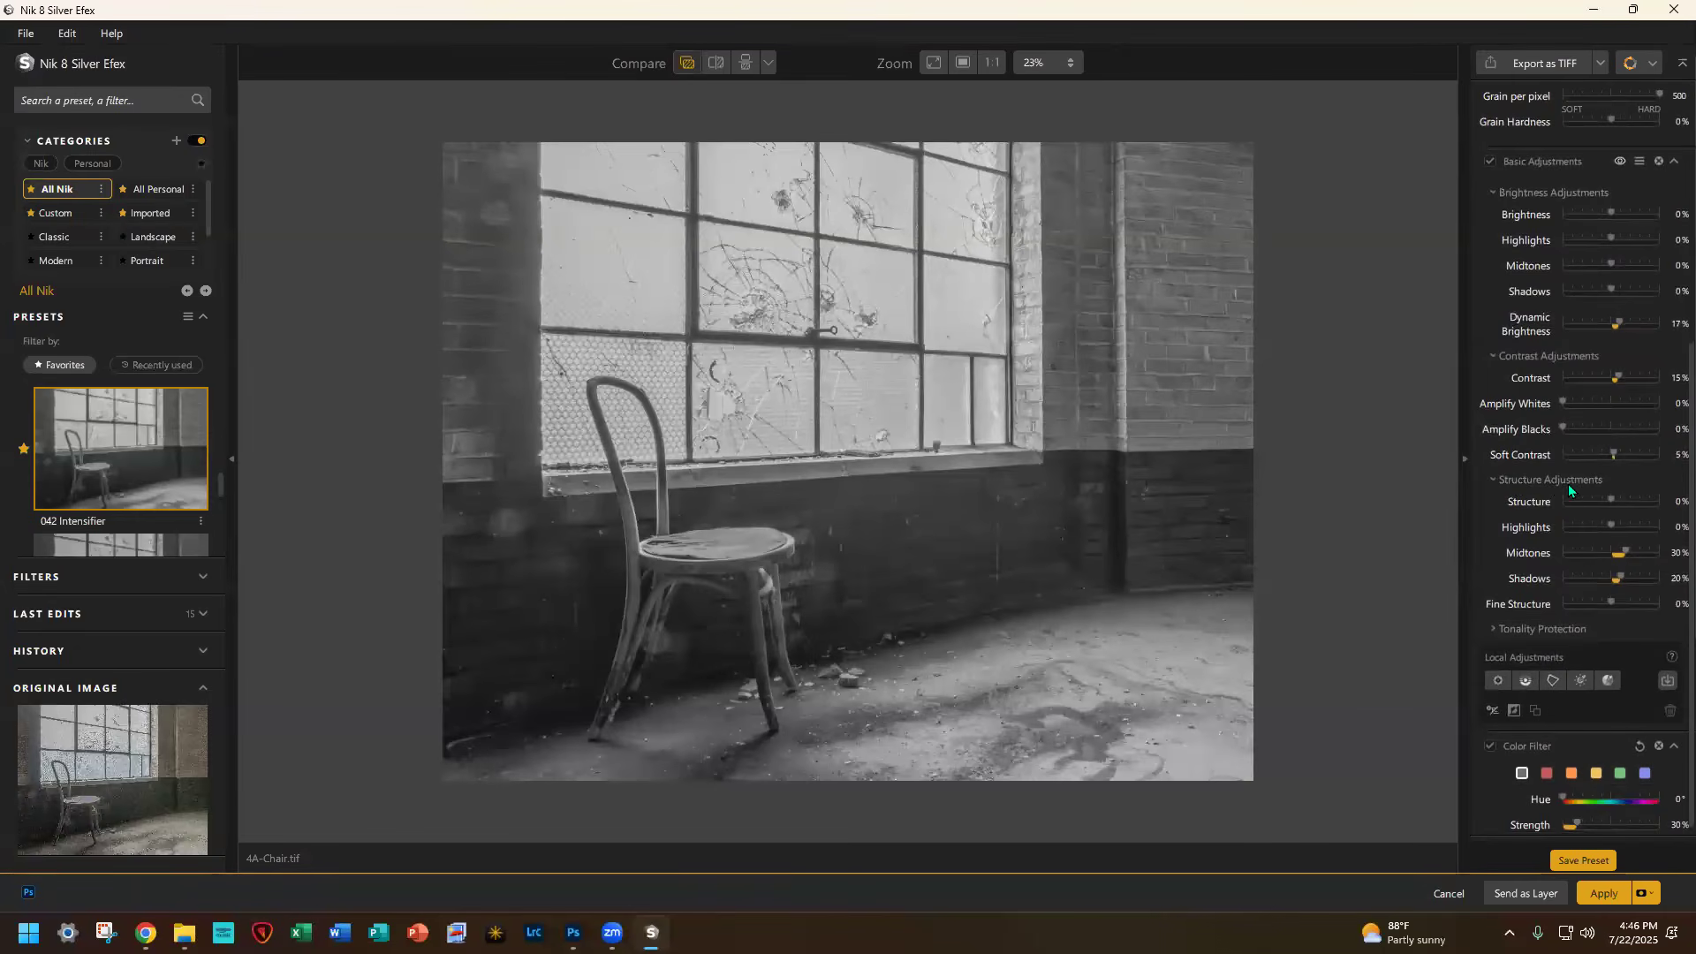
key(super)
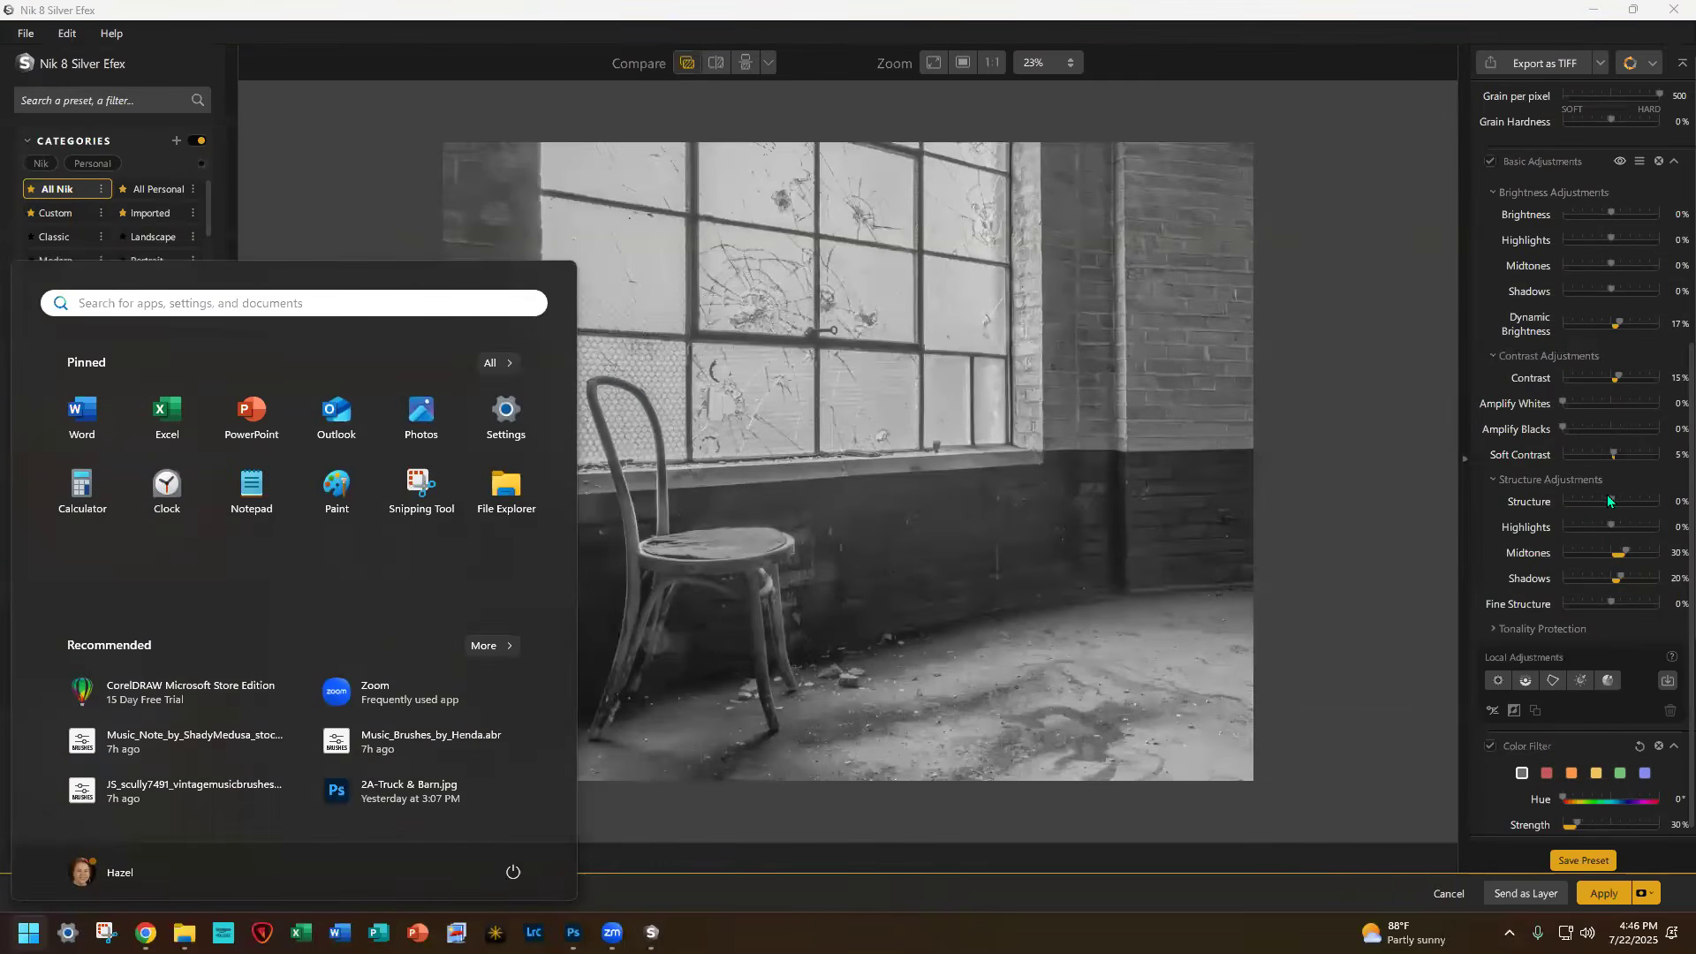
key(space)
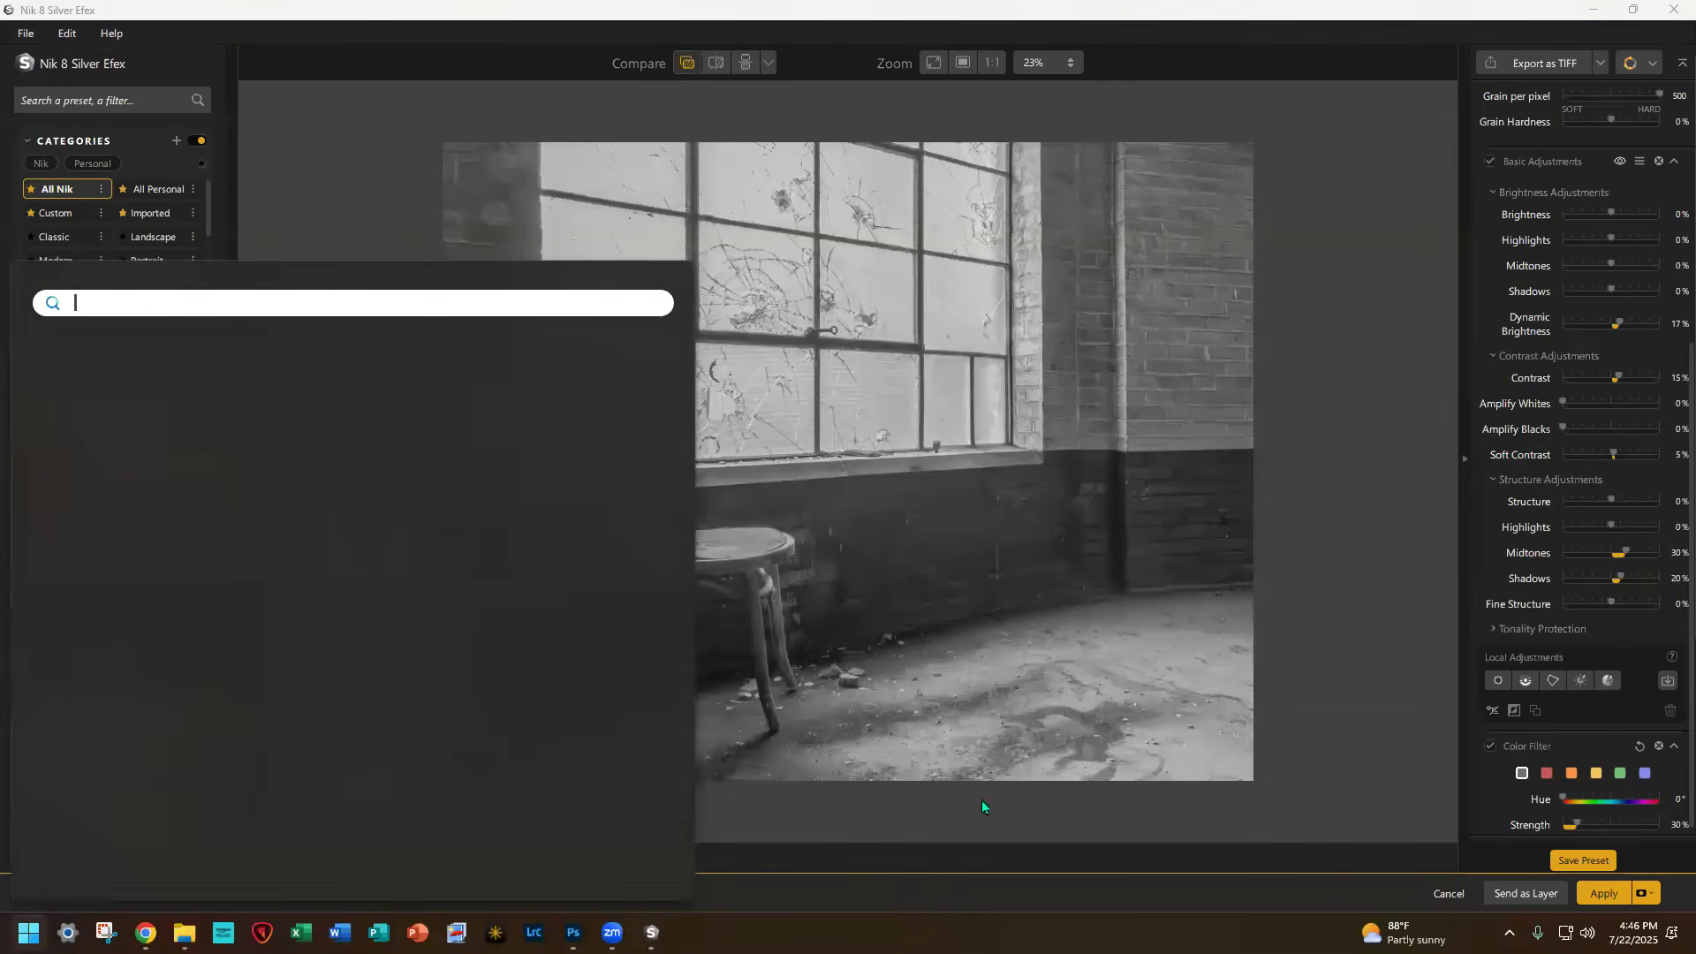
click(1067, 829)
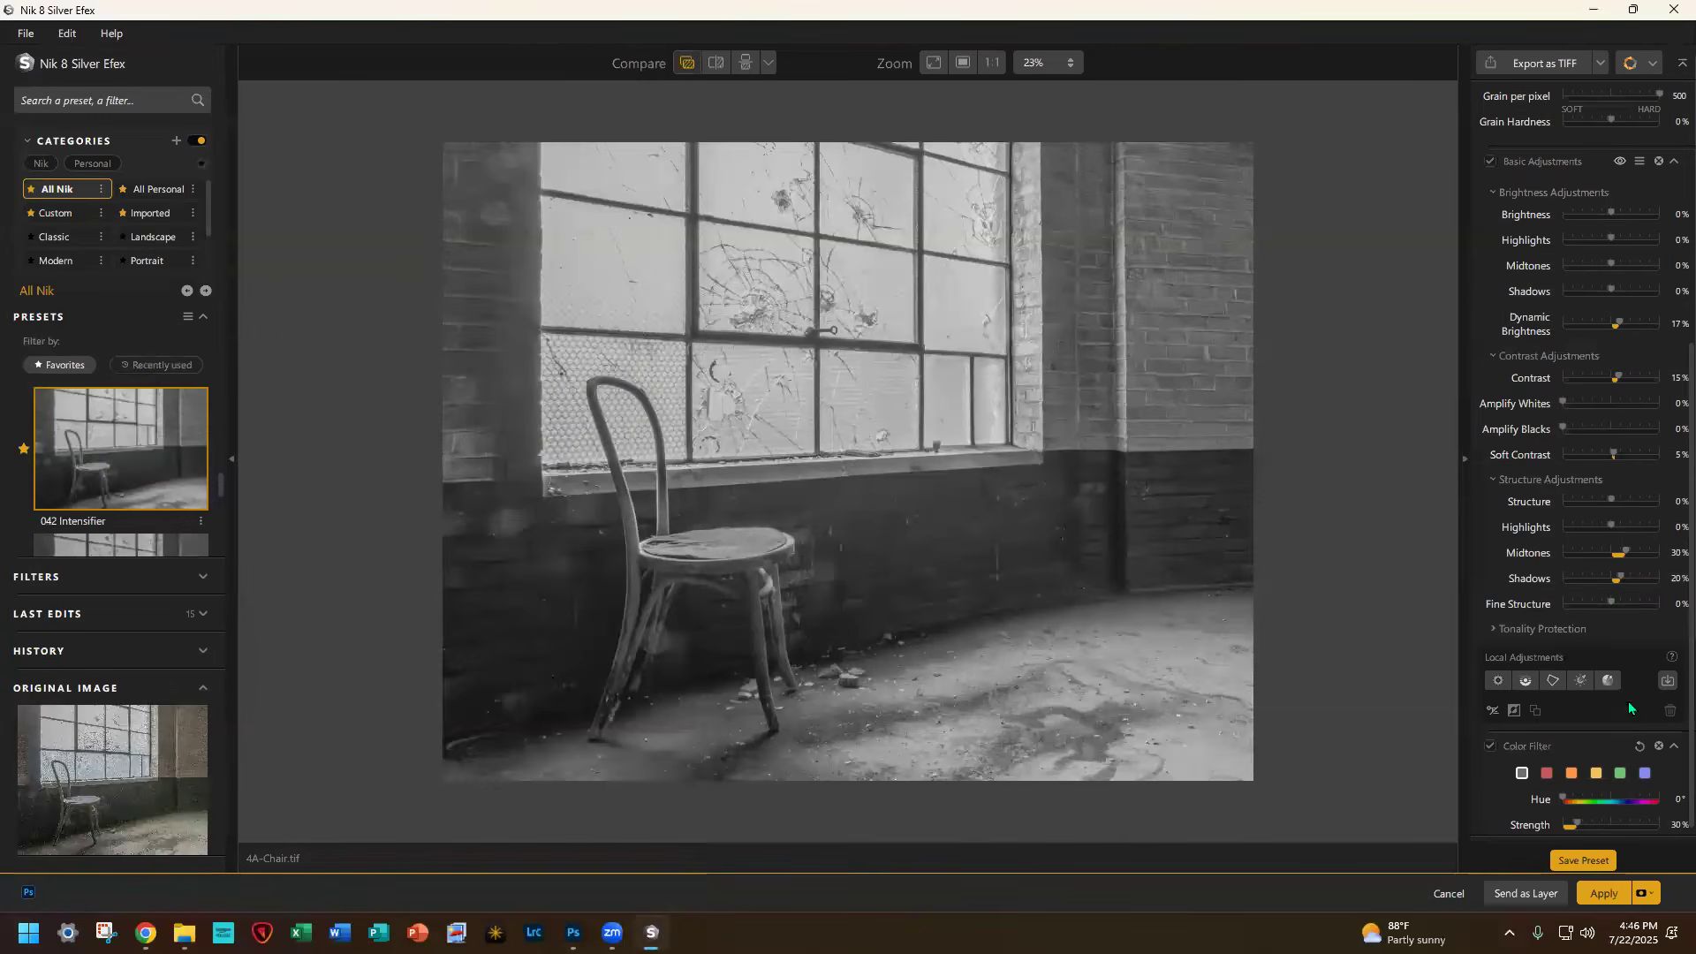
Step: Set the overall Structure to 38% and the structure Highlights to -34% in the Basic Adjustments
click(1613, 498)
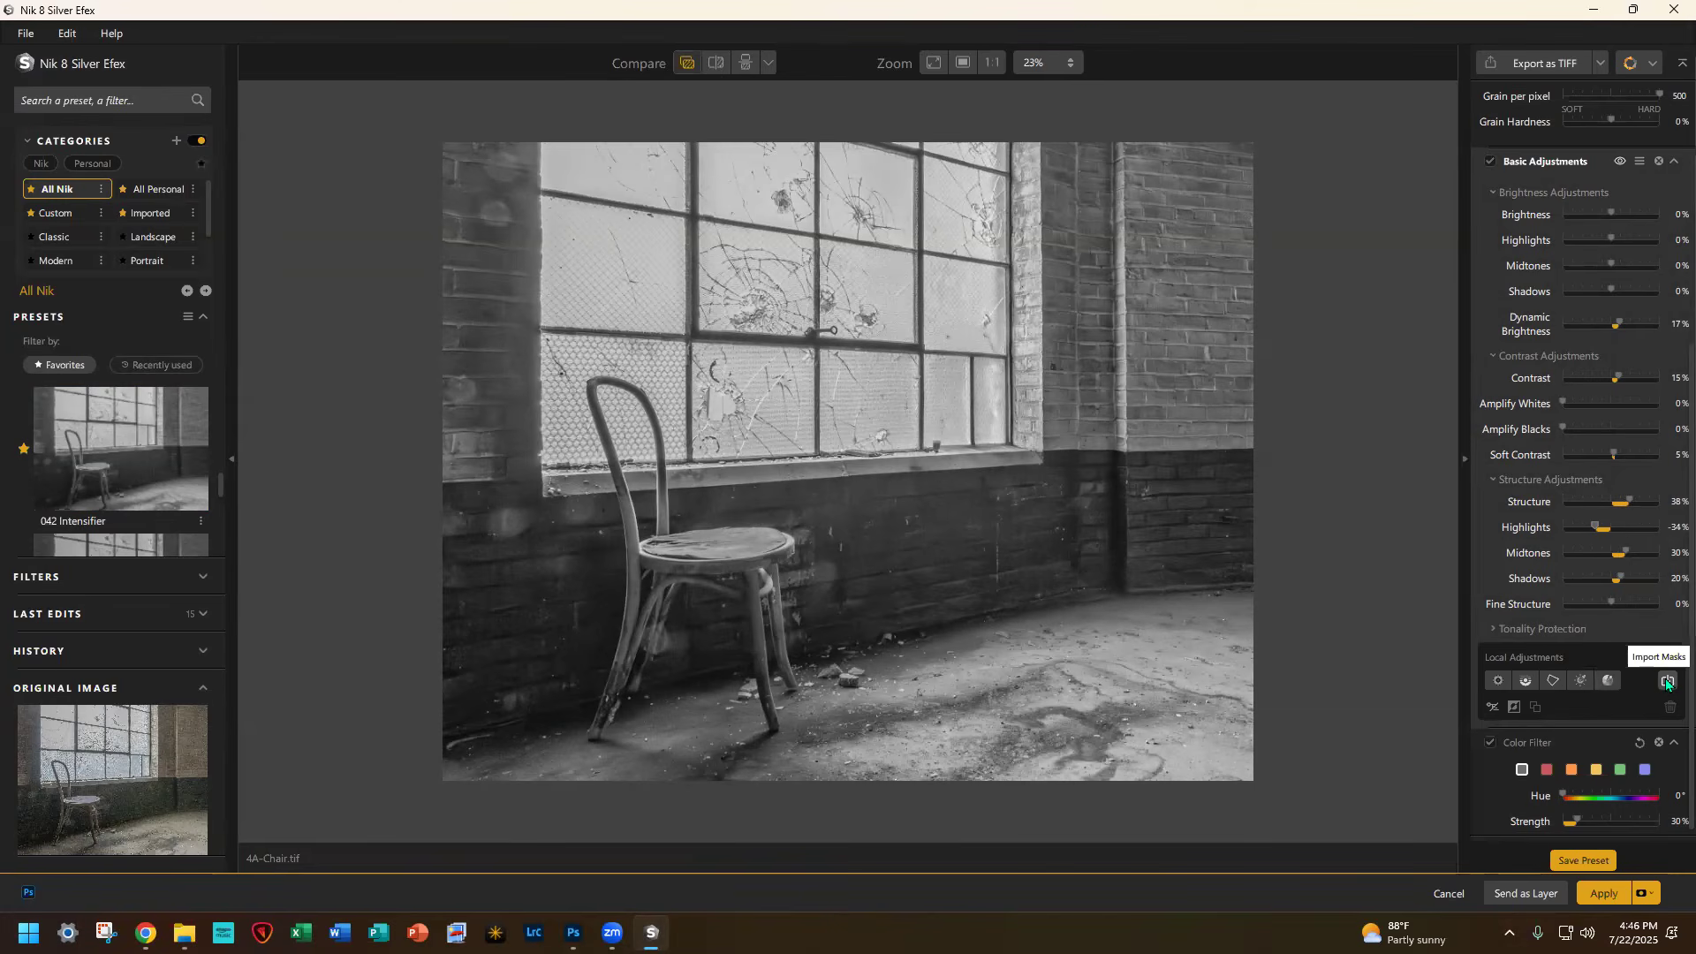
Step: Add a color mask sampled from the dark brick wall, with Structure 90%, Amplify Blacks 37% and Fine Structure 32%
click(1608, 678)
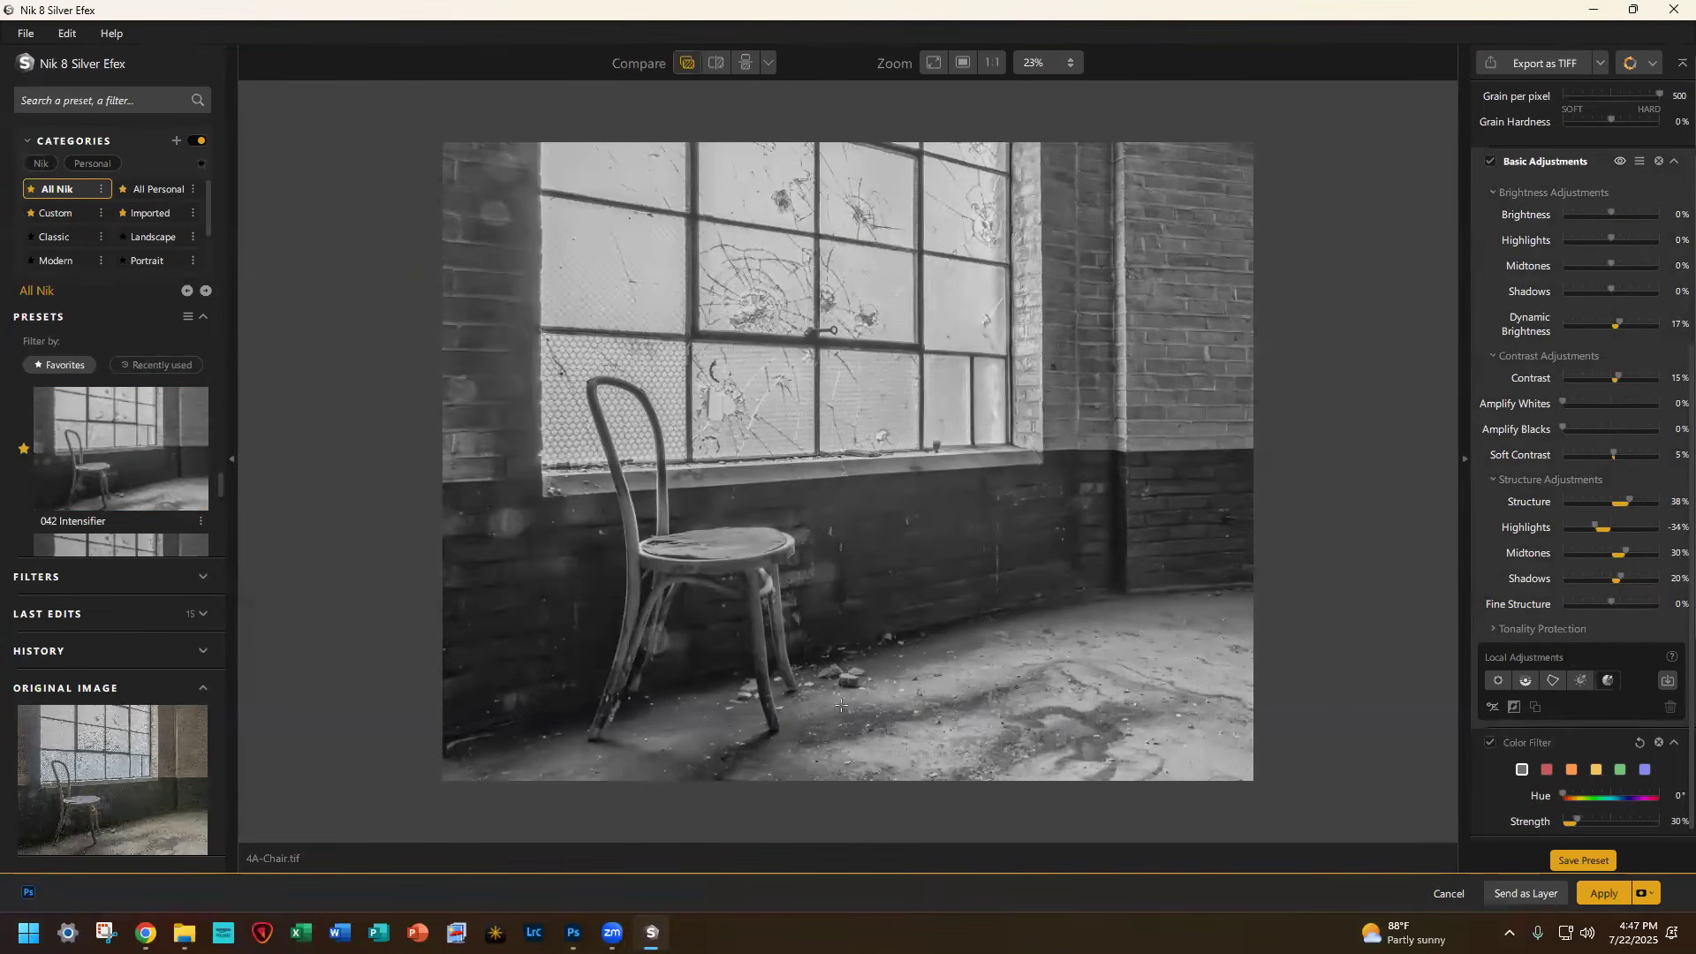
click(587, 588)
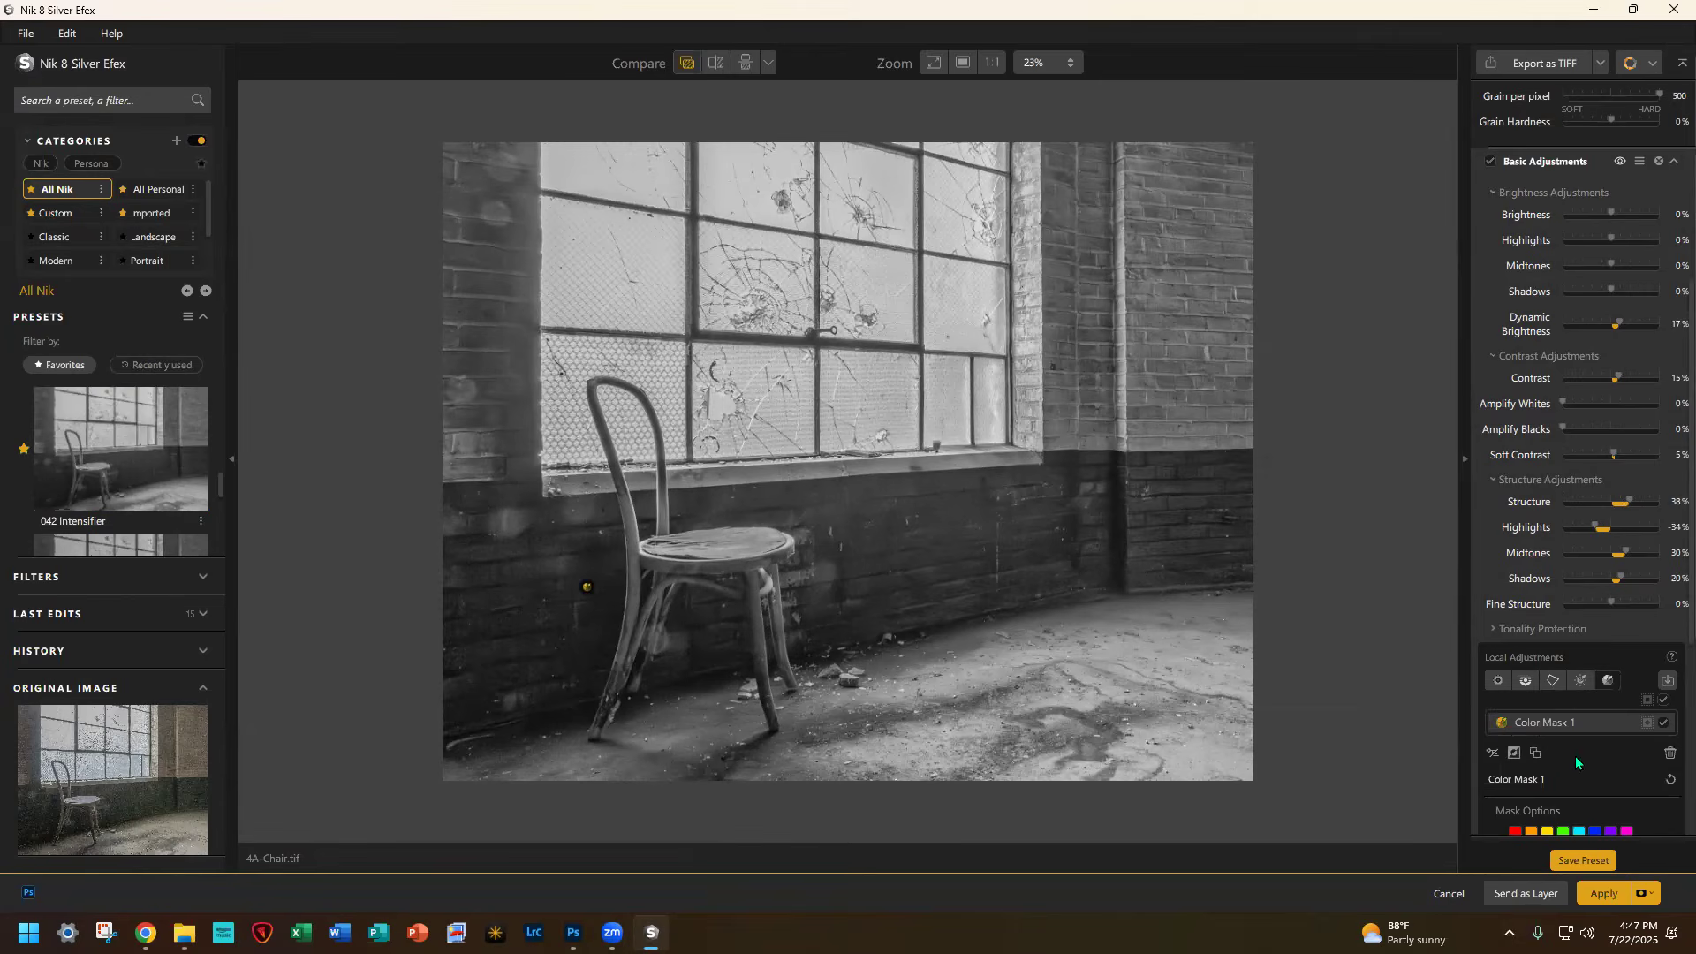
scroll(1576, 755, down, 5)
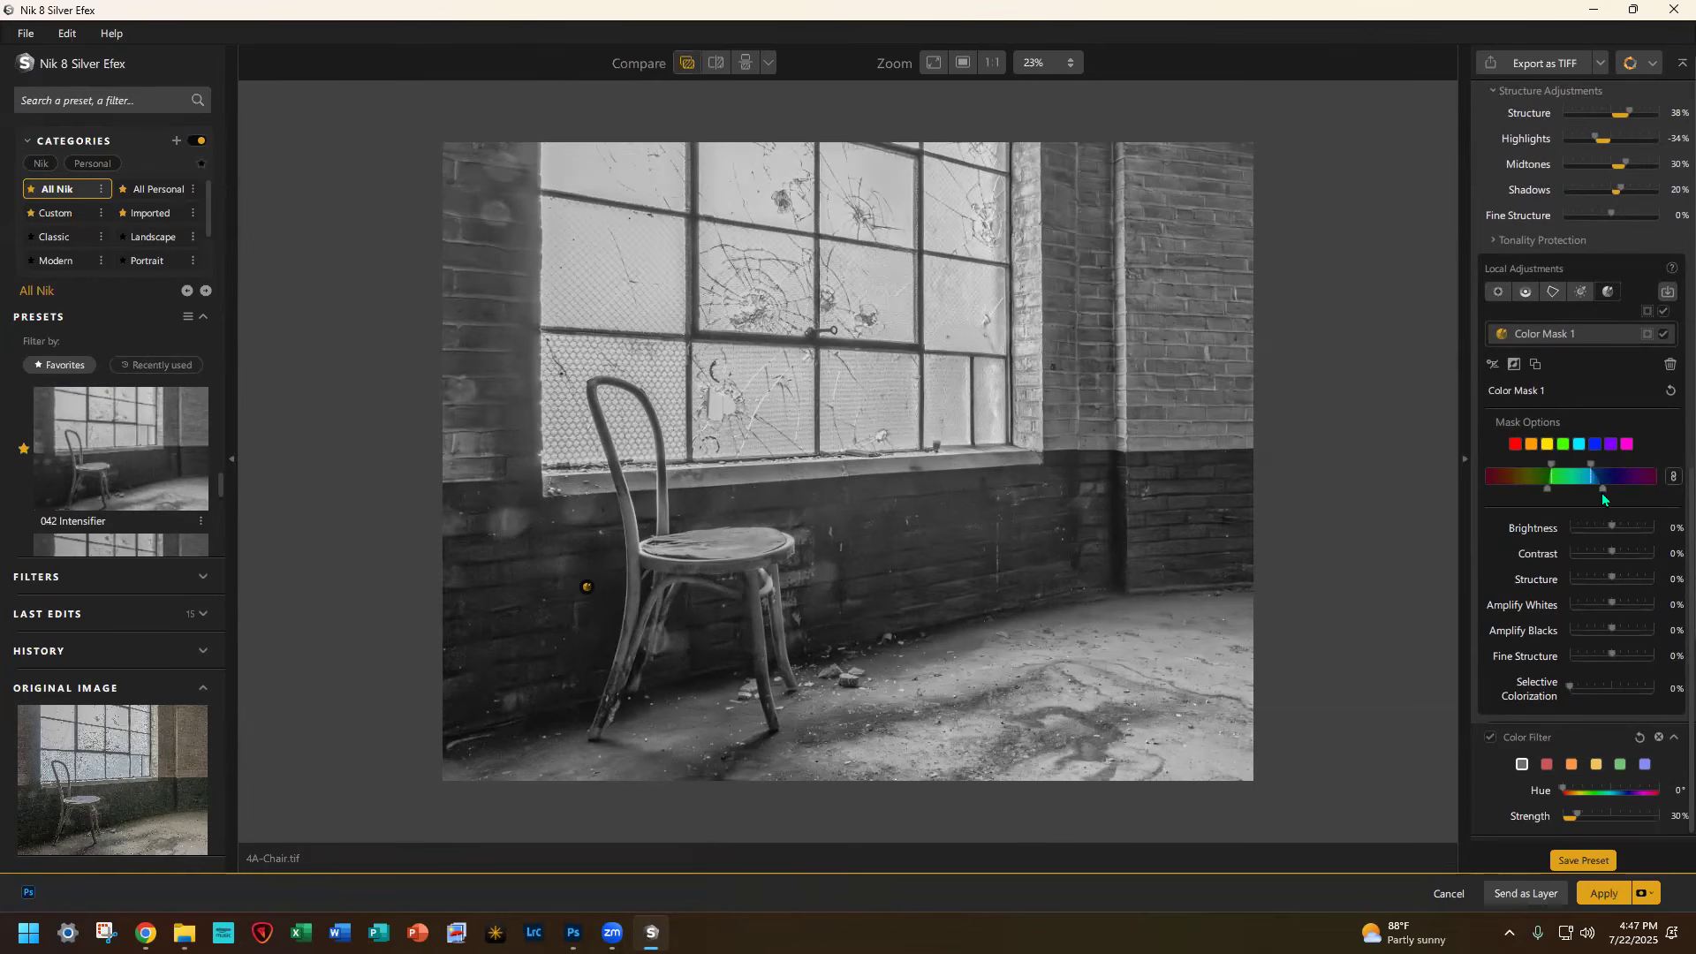
click(1545, 487)
drag(1544, 487, 1543, 488)
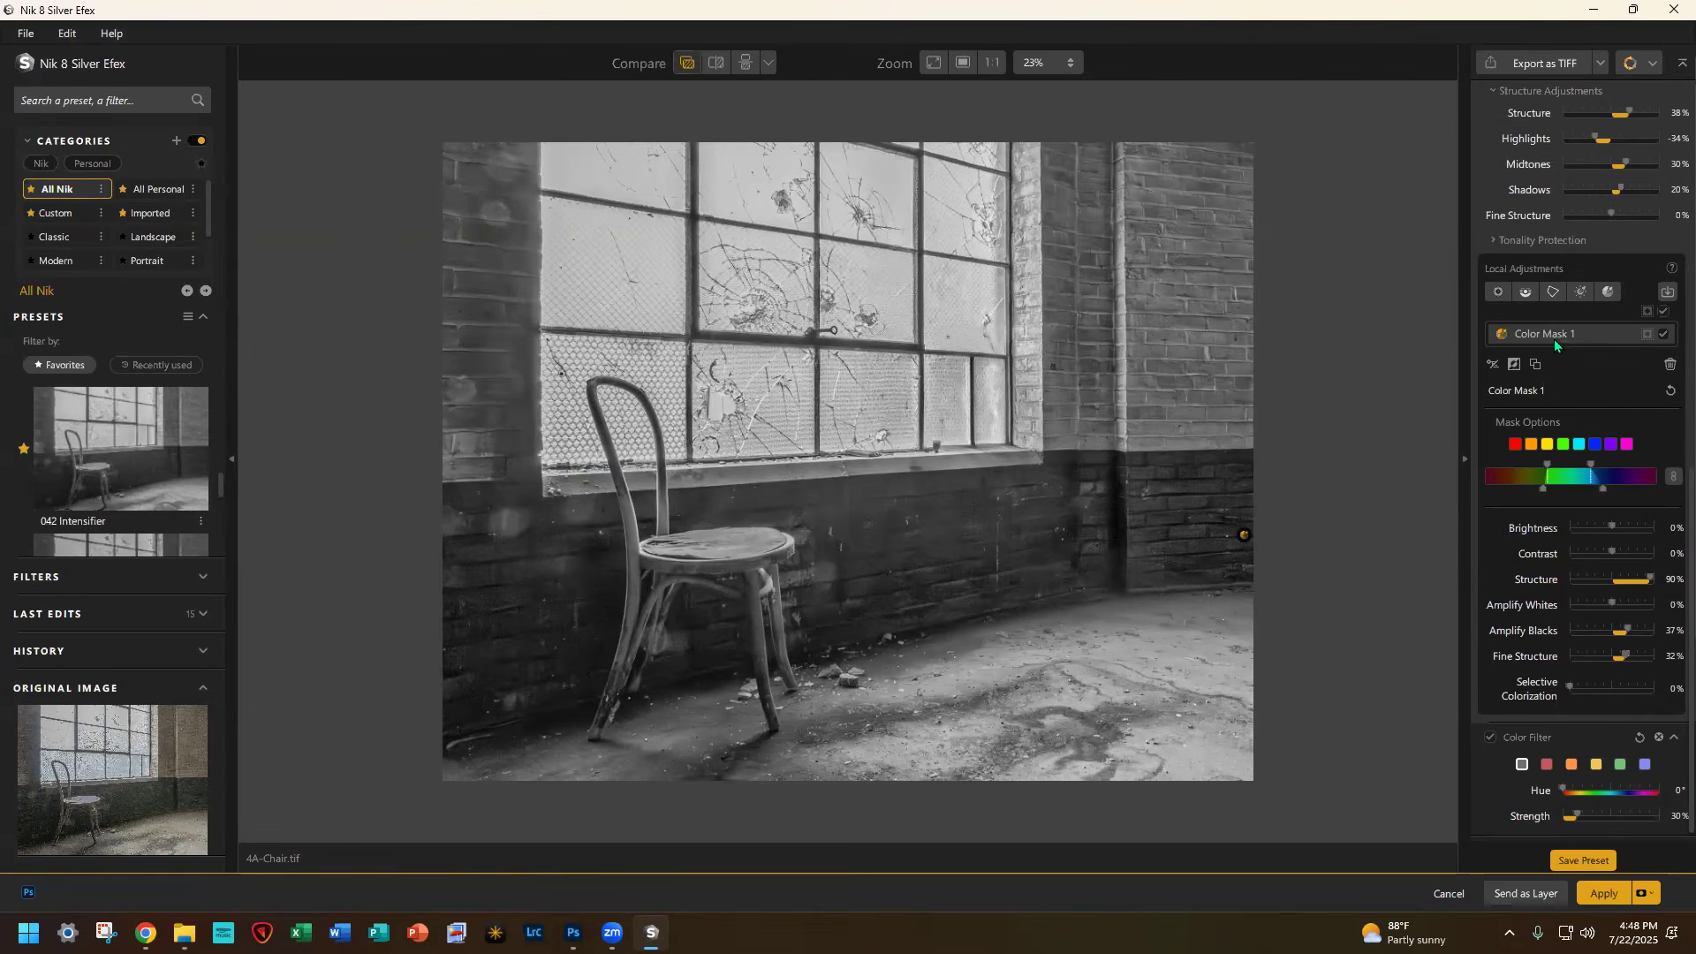
Step: Add a control point flattened to an ellipse around the chair seat, with Brightness -11%, Contrast 39% and Structure 30%
click(1496, 296)
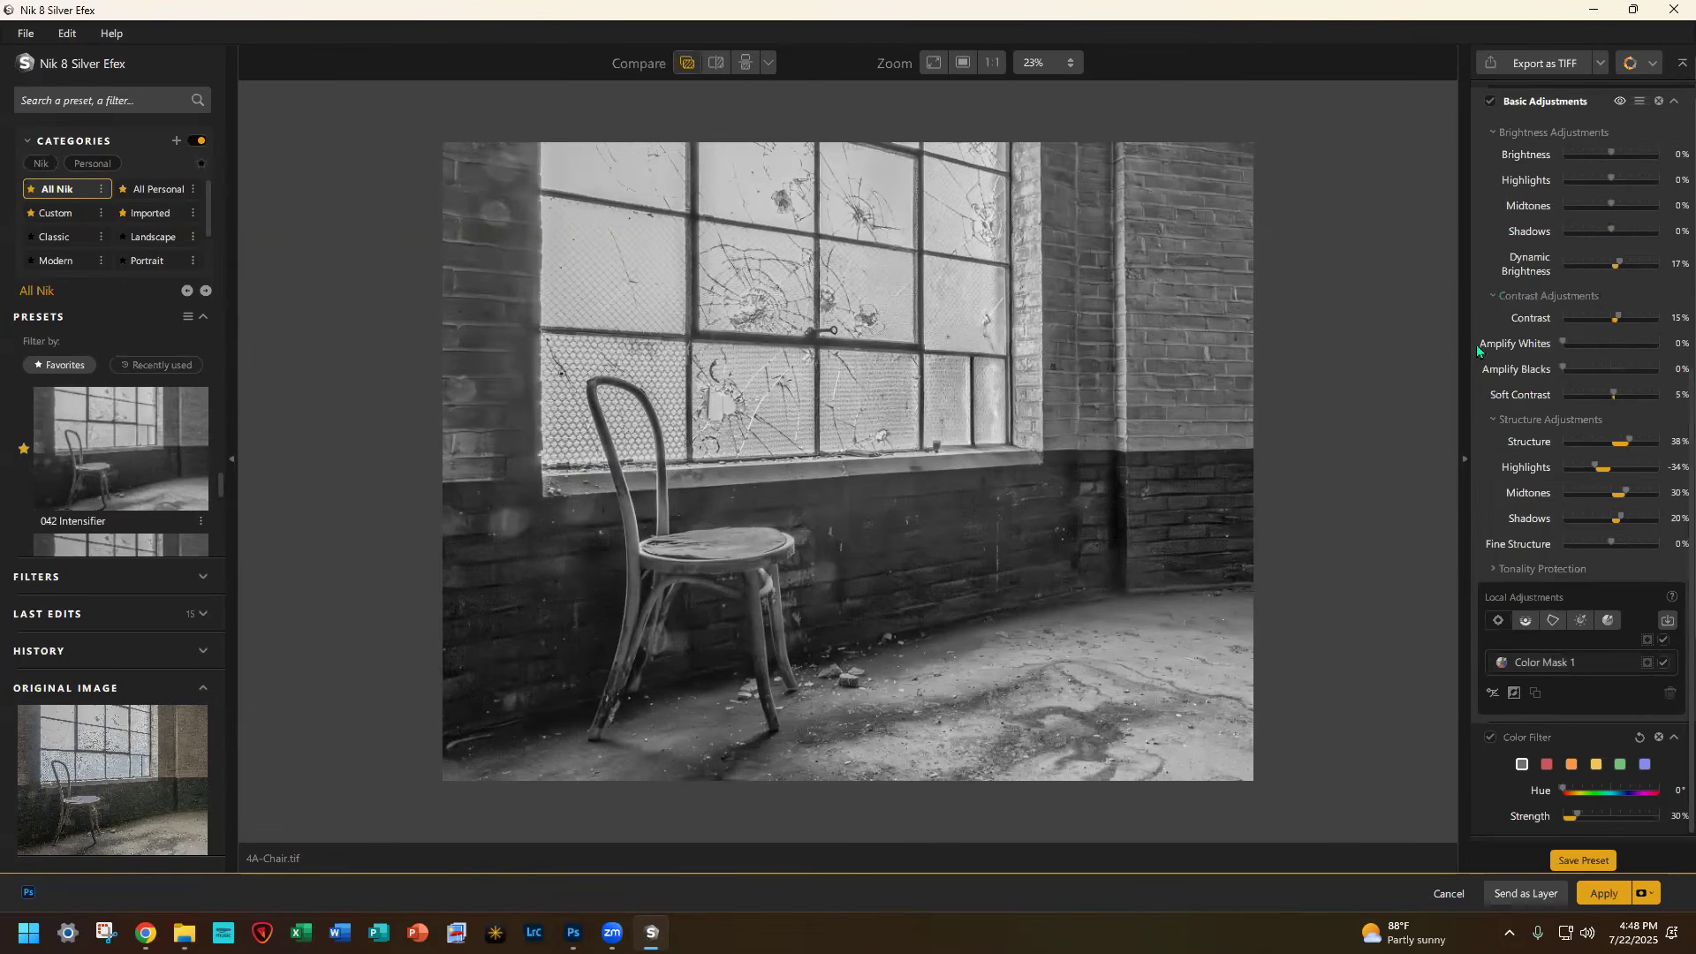
click(722, 544)
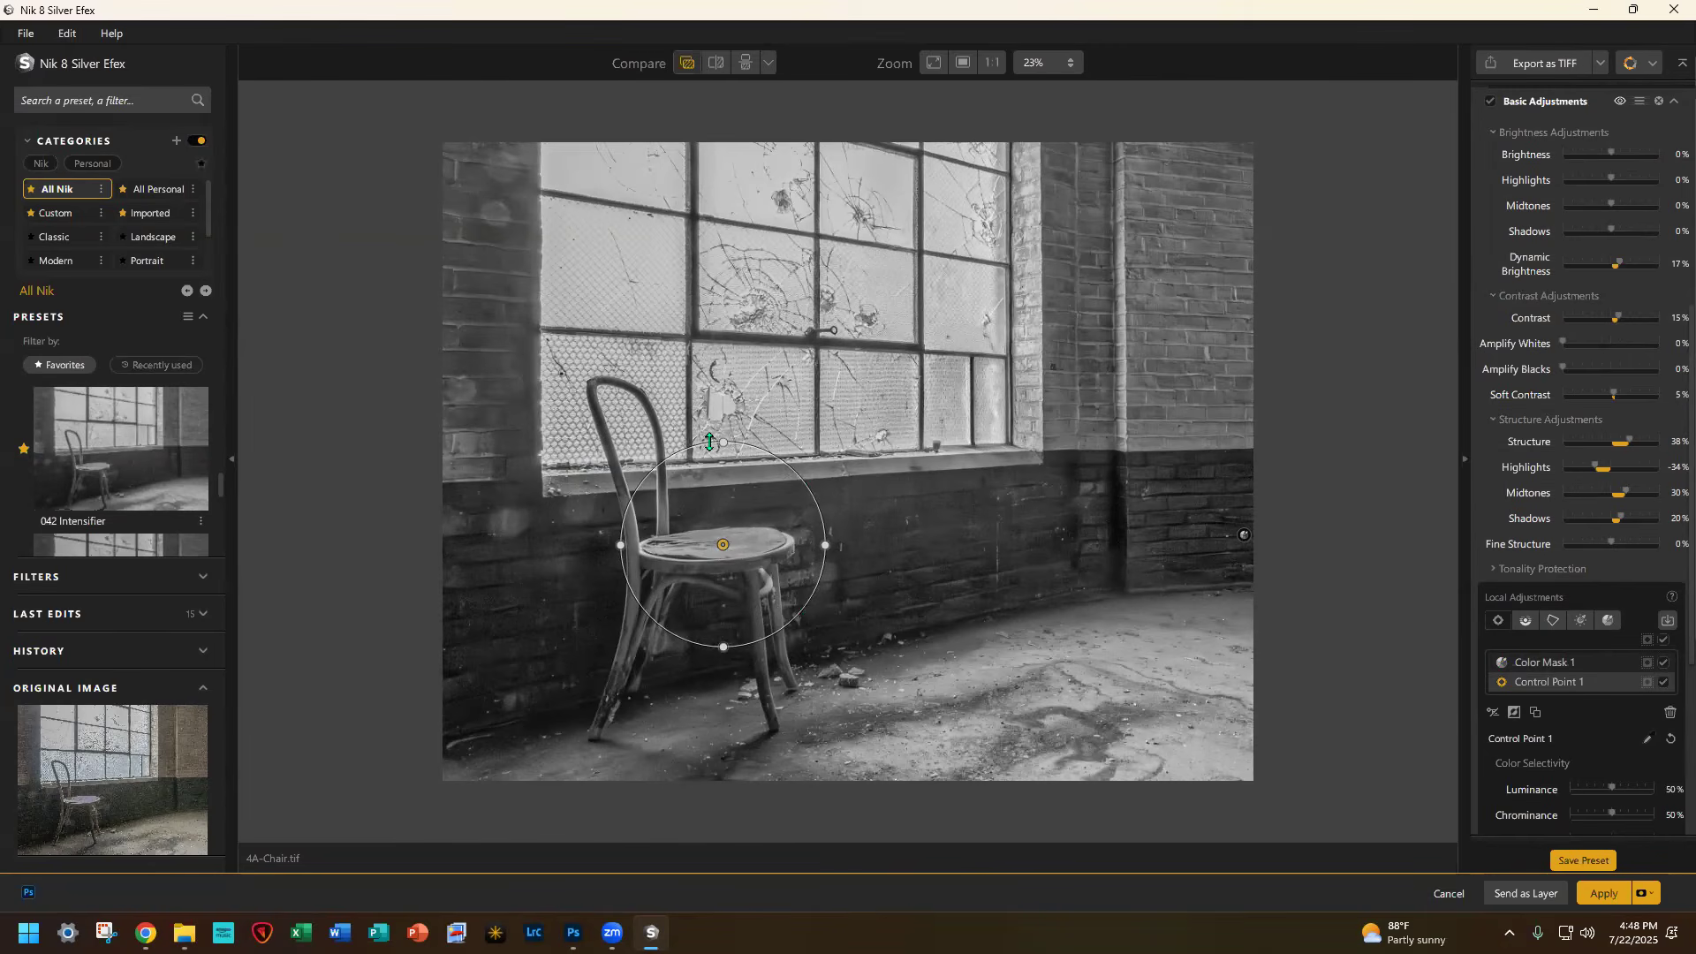
drag(720, 442, 723, 513)
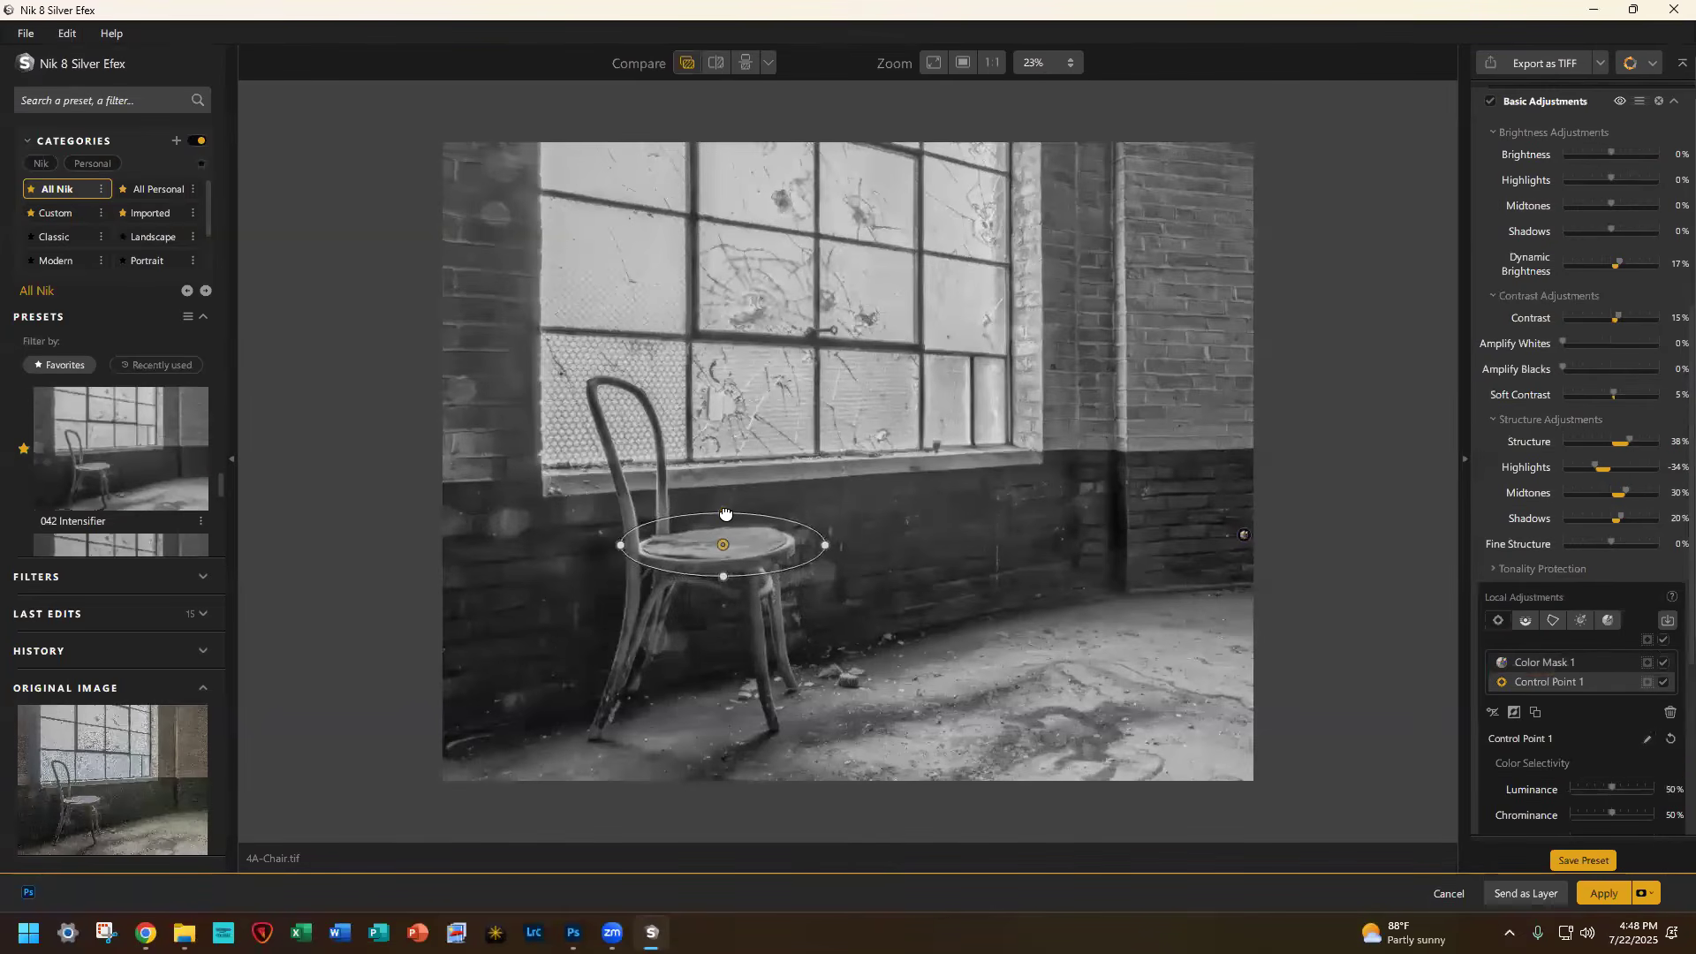
drag(812, 556, 719, 552)
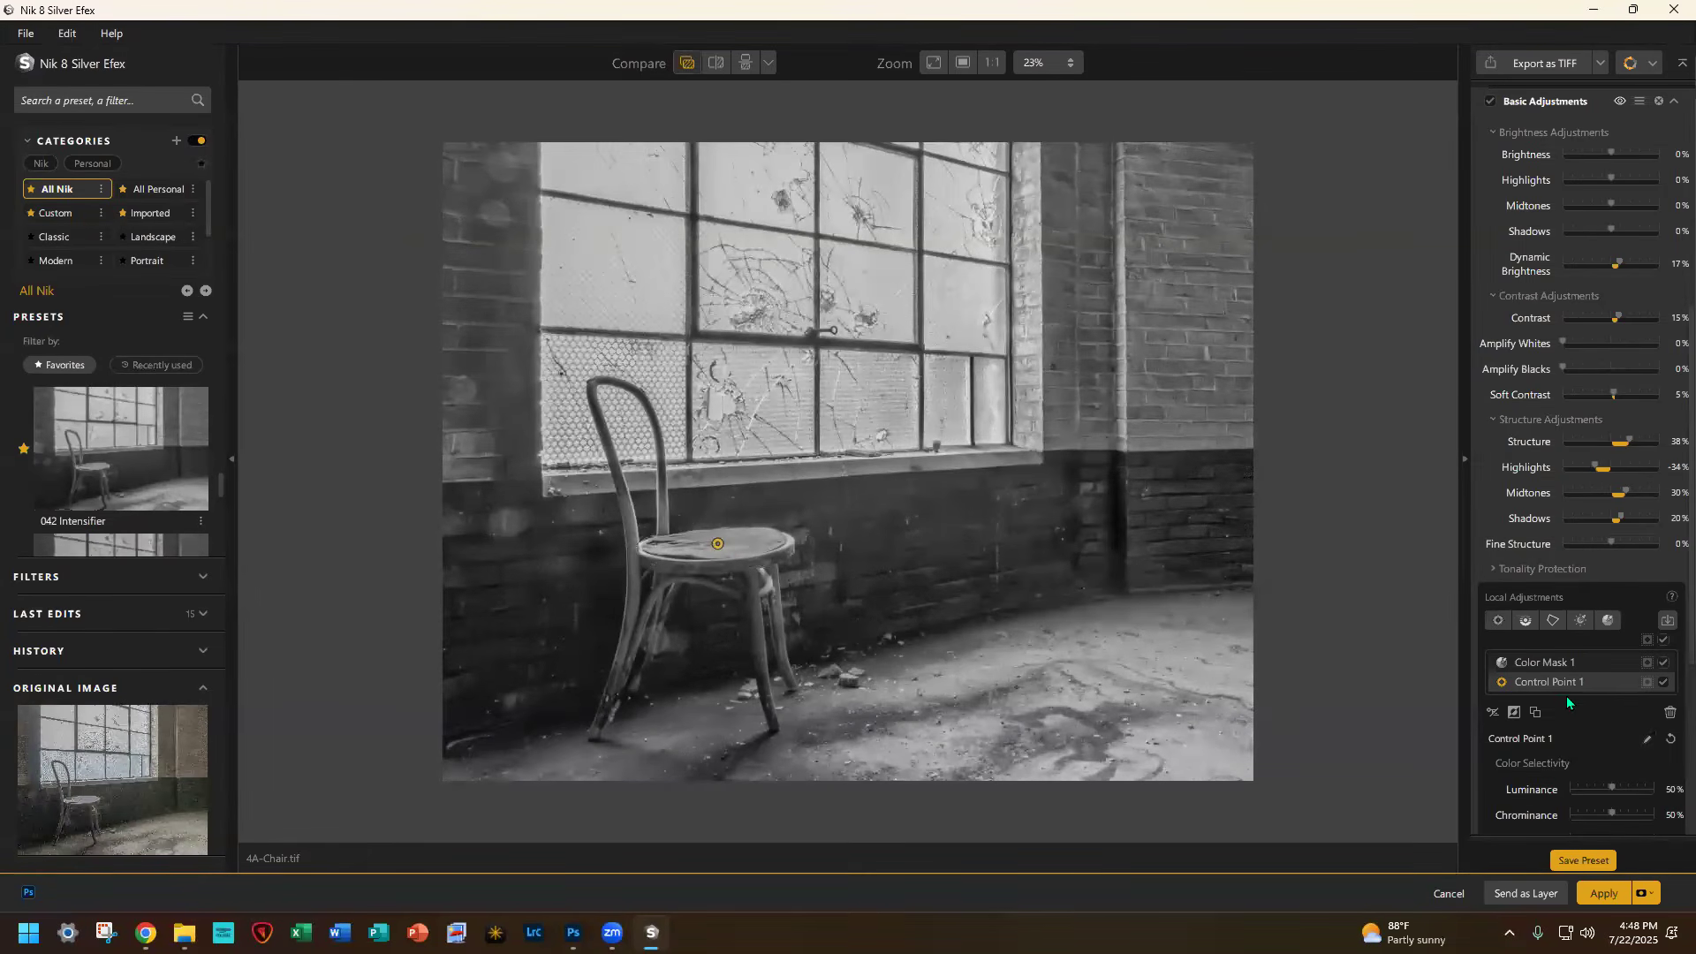
scroll(1566, 696, down, 3)
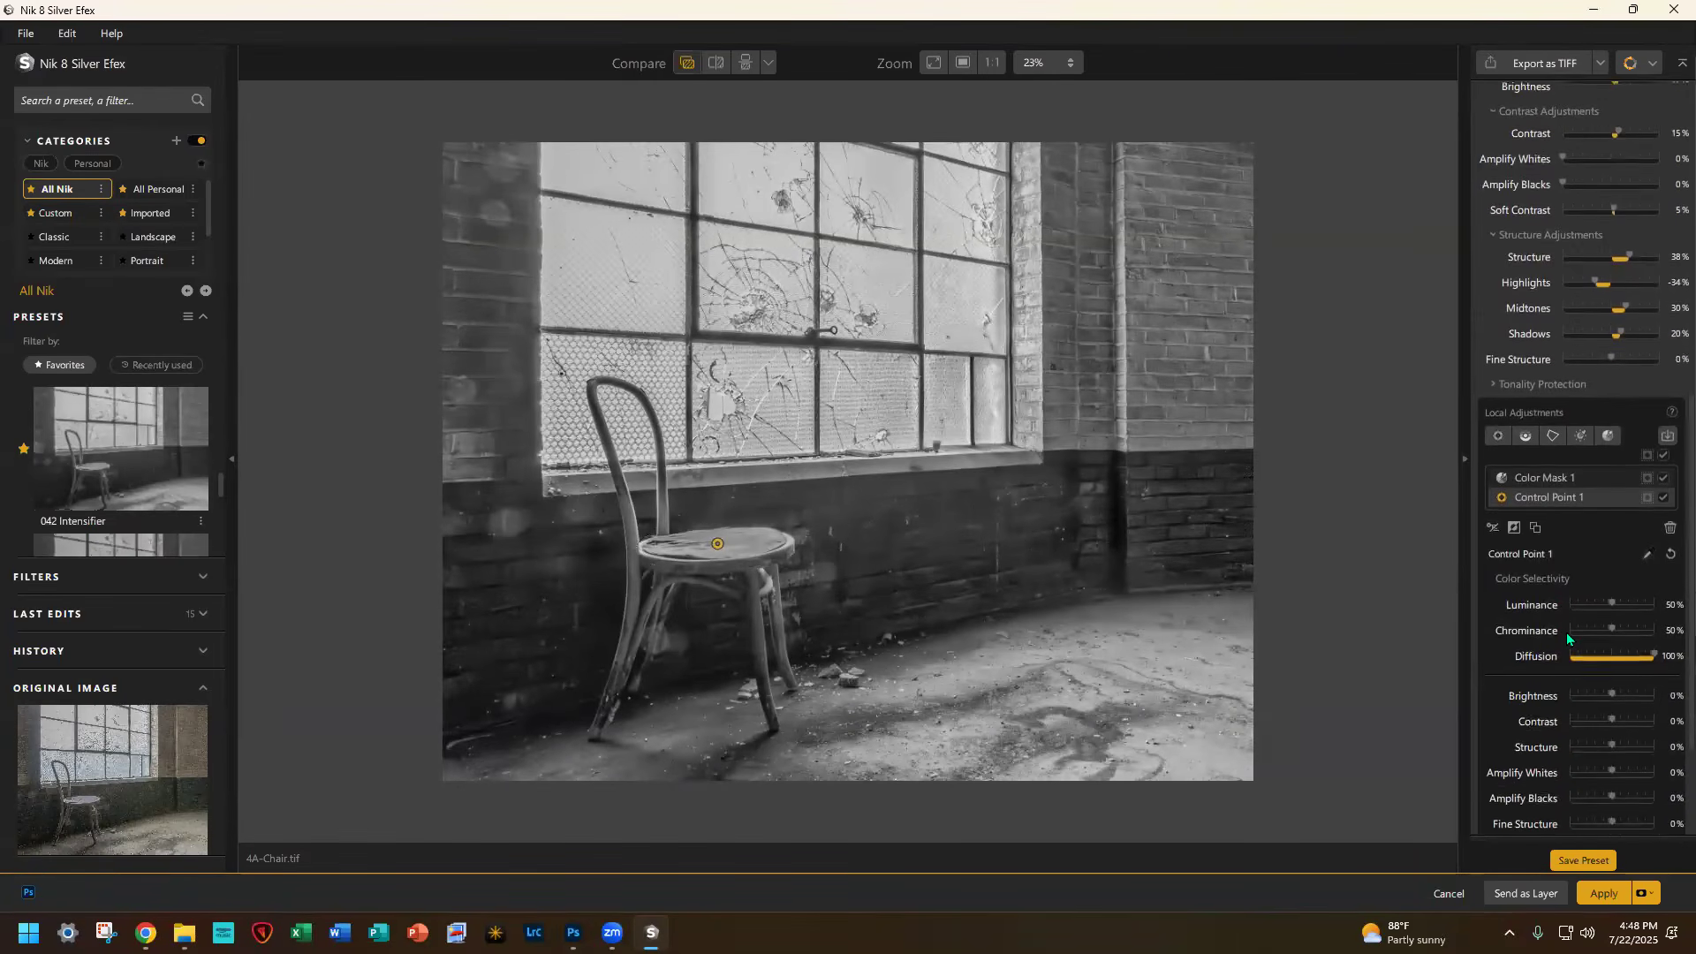
scroll(1565, 632, down, 2)
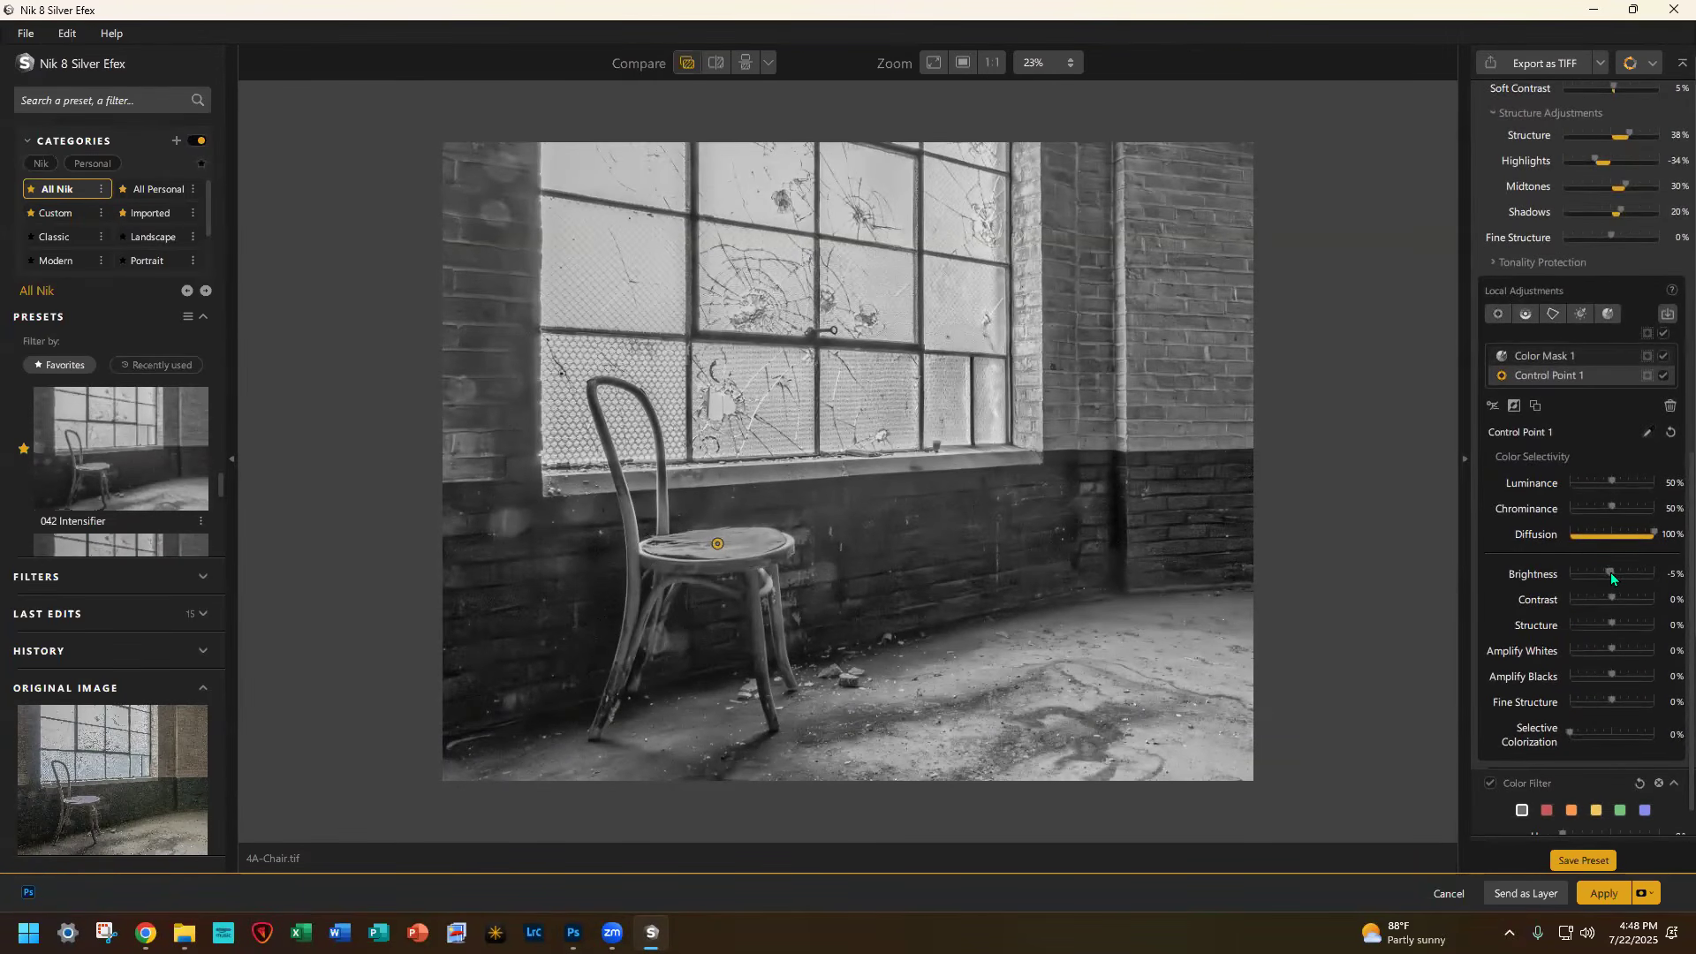
scroll(1609, 573, down, 4)
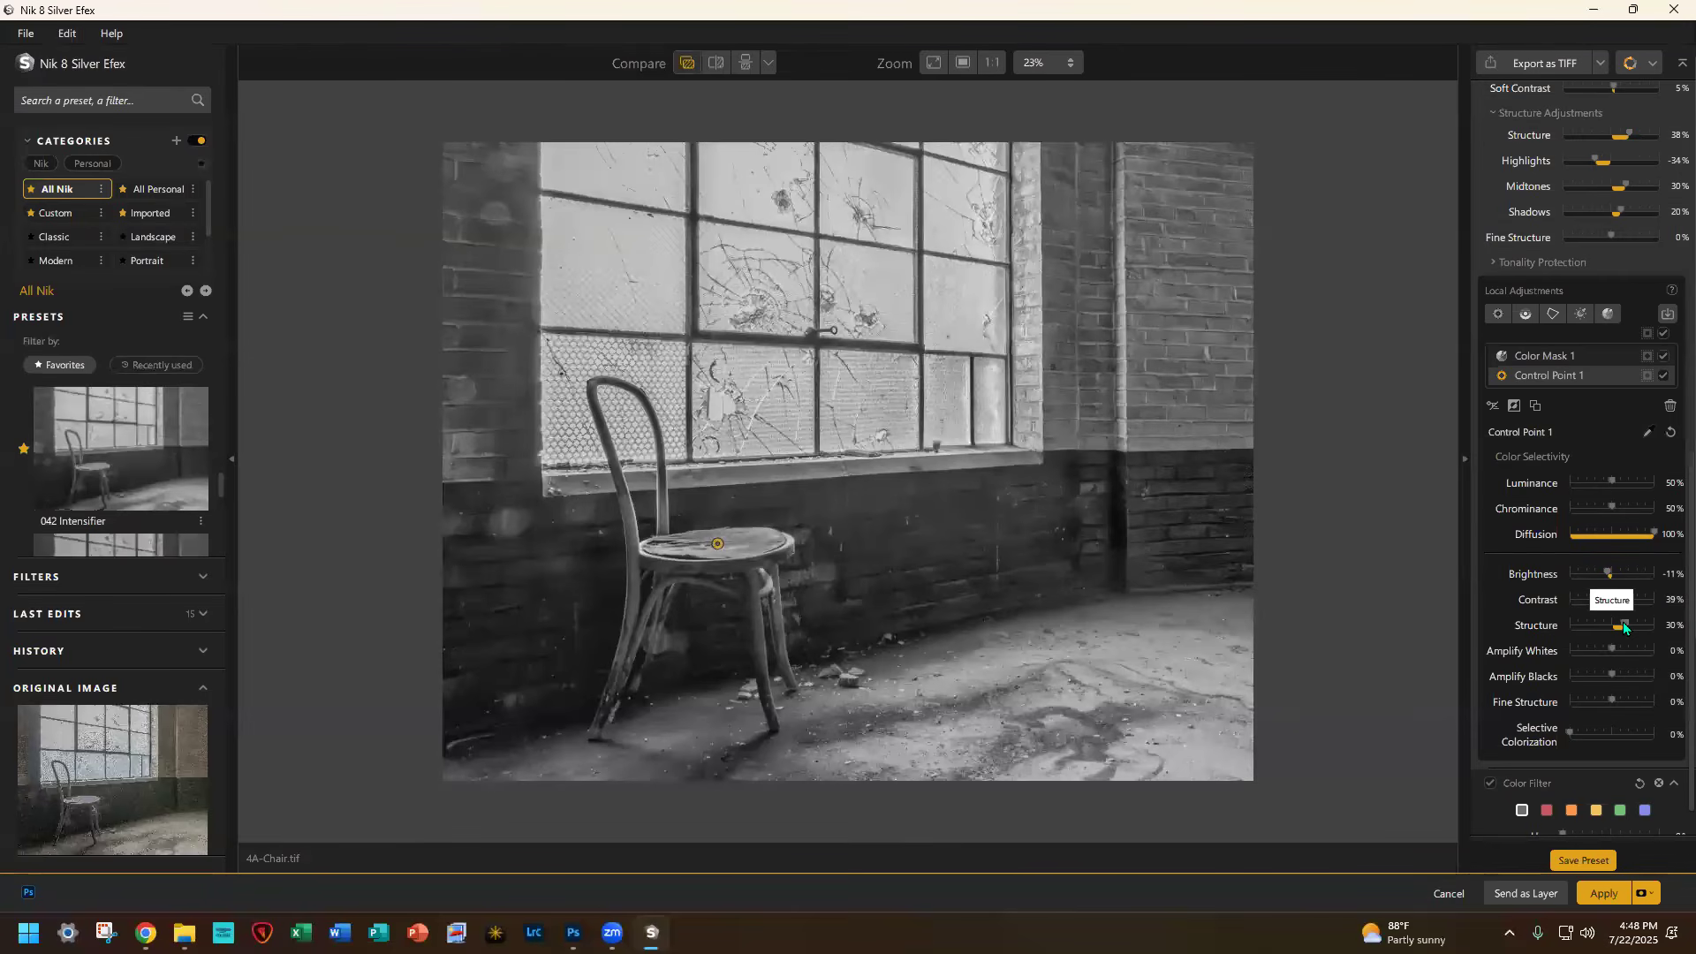
Step: Apply the Silver Efex conversion to the chair image in Photoshop as a smart object layer
click(1649, 895)
click(1560, 818)
click(1600, 894)
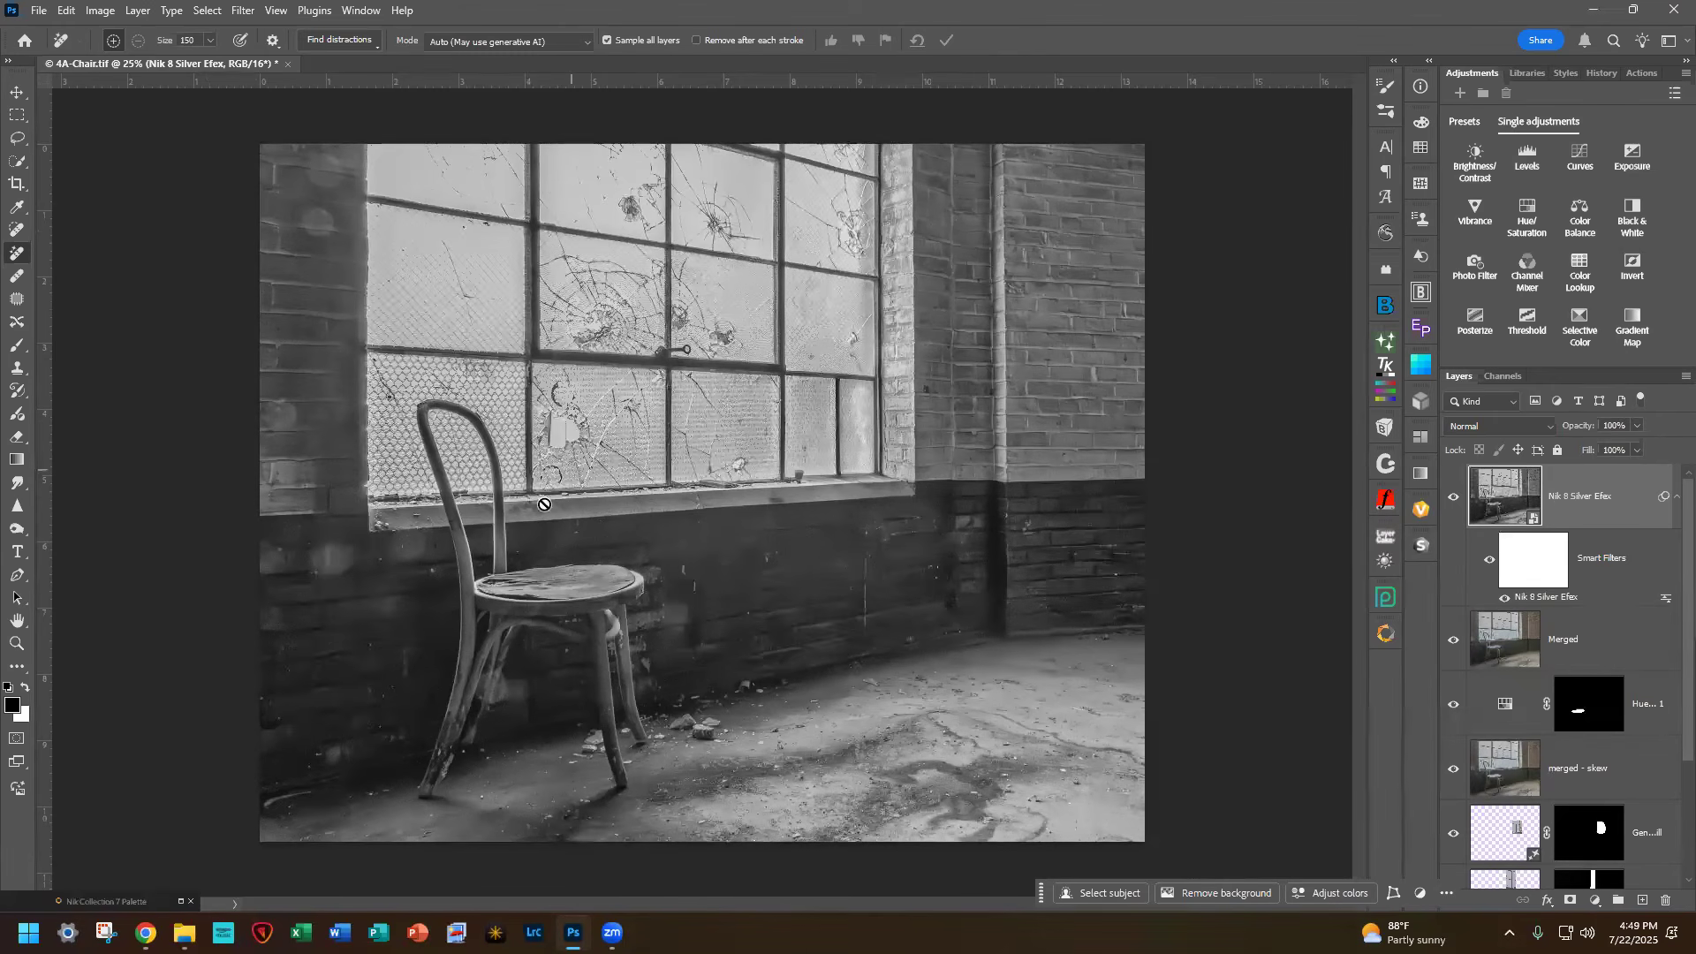
Step: Close 4A-Chair.tif without saving and open 5A-Piano.jpg in Photoshop
click(288, 65)
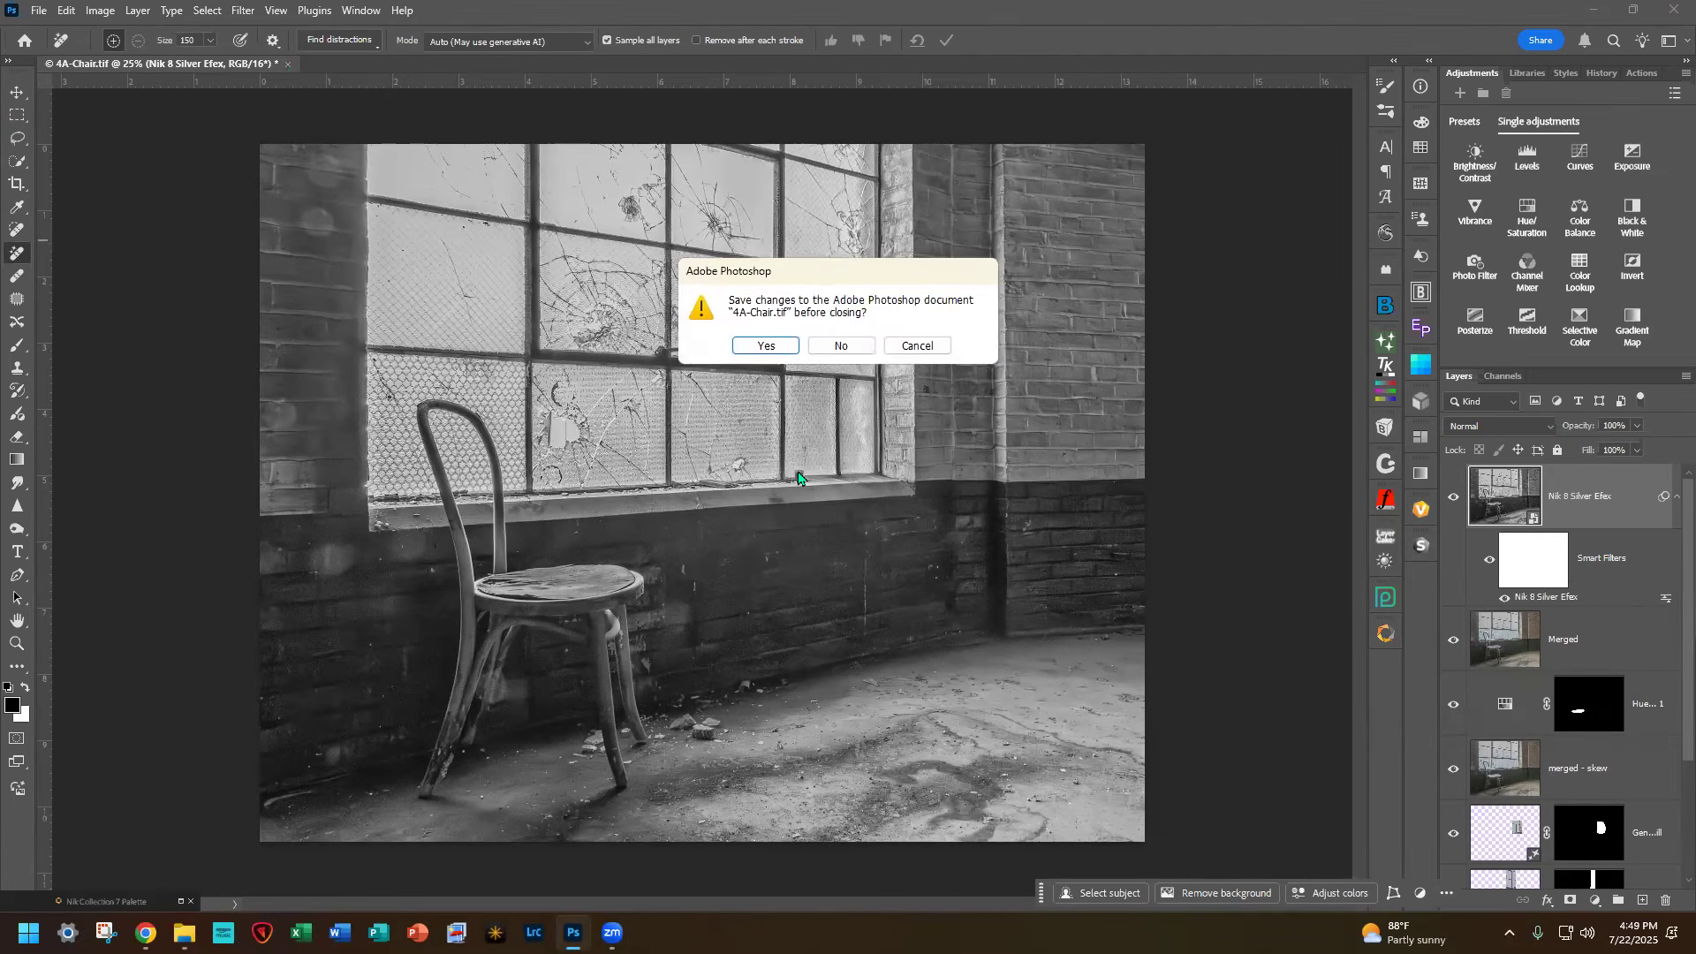
click(853, 346)
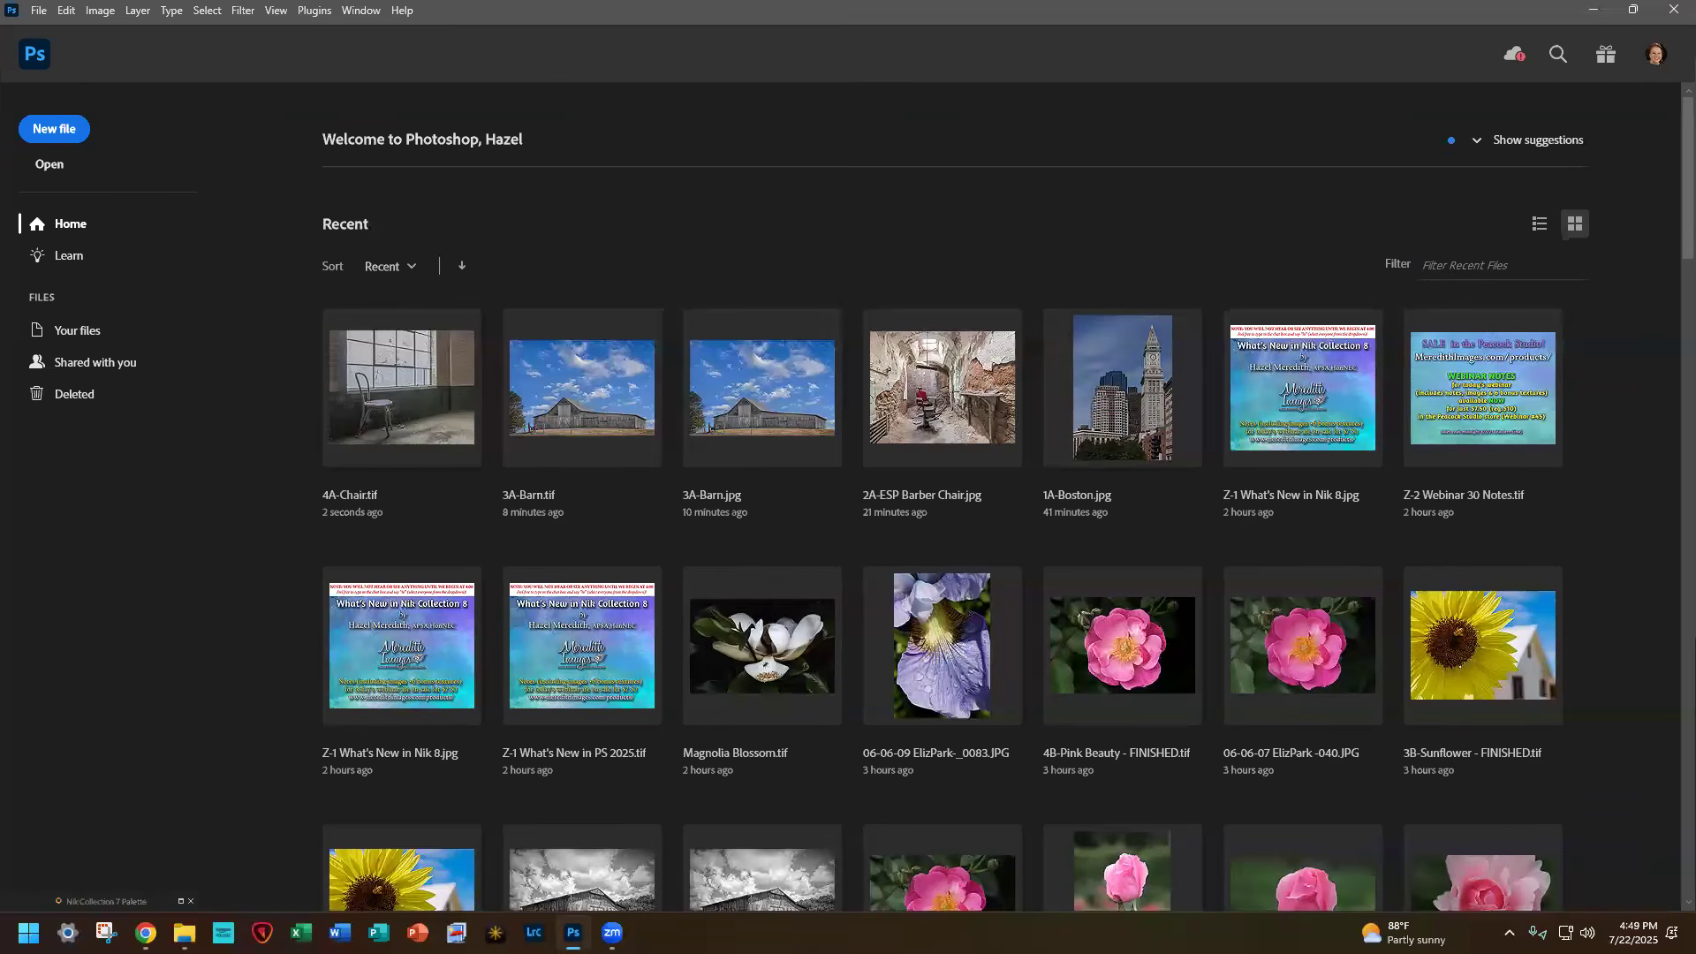
key(alt+Tab)
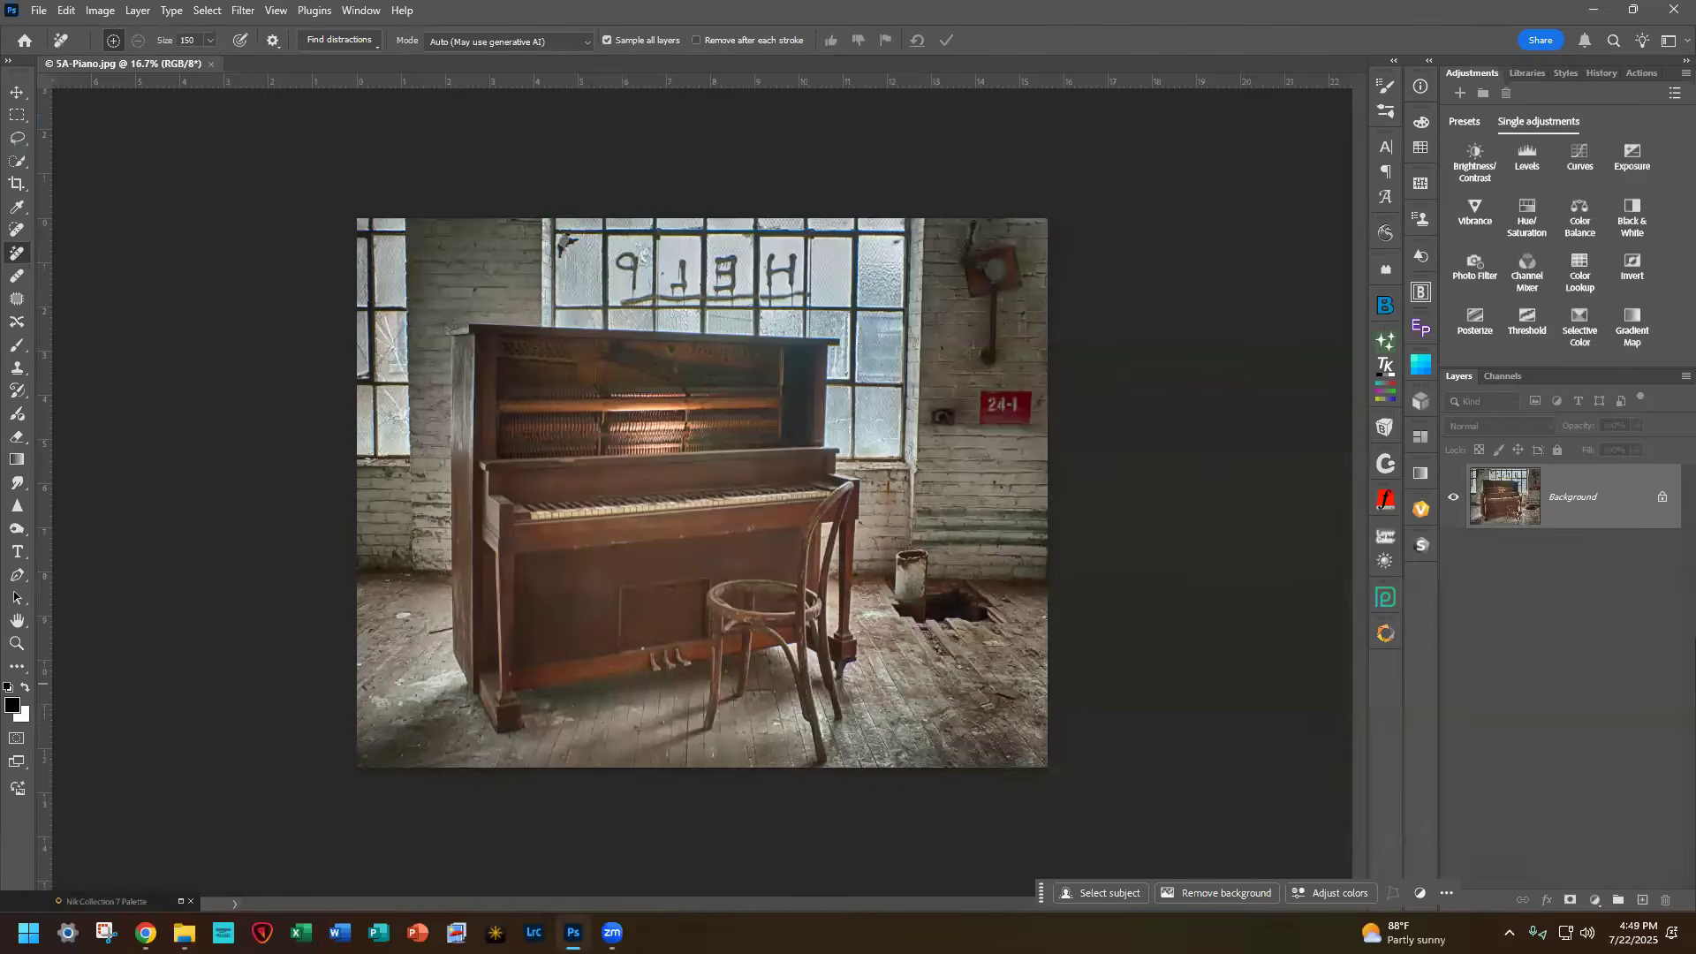
scroll(1268, 645, up, 2)
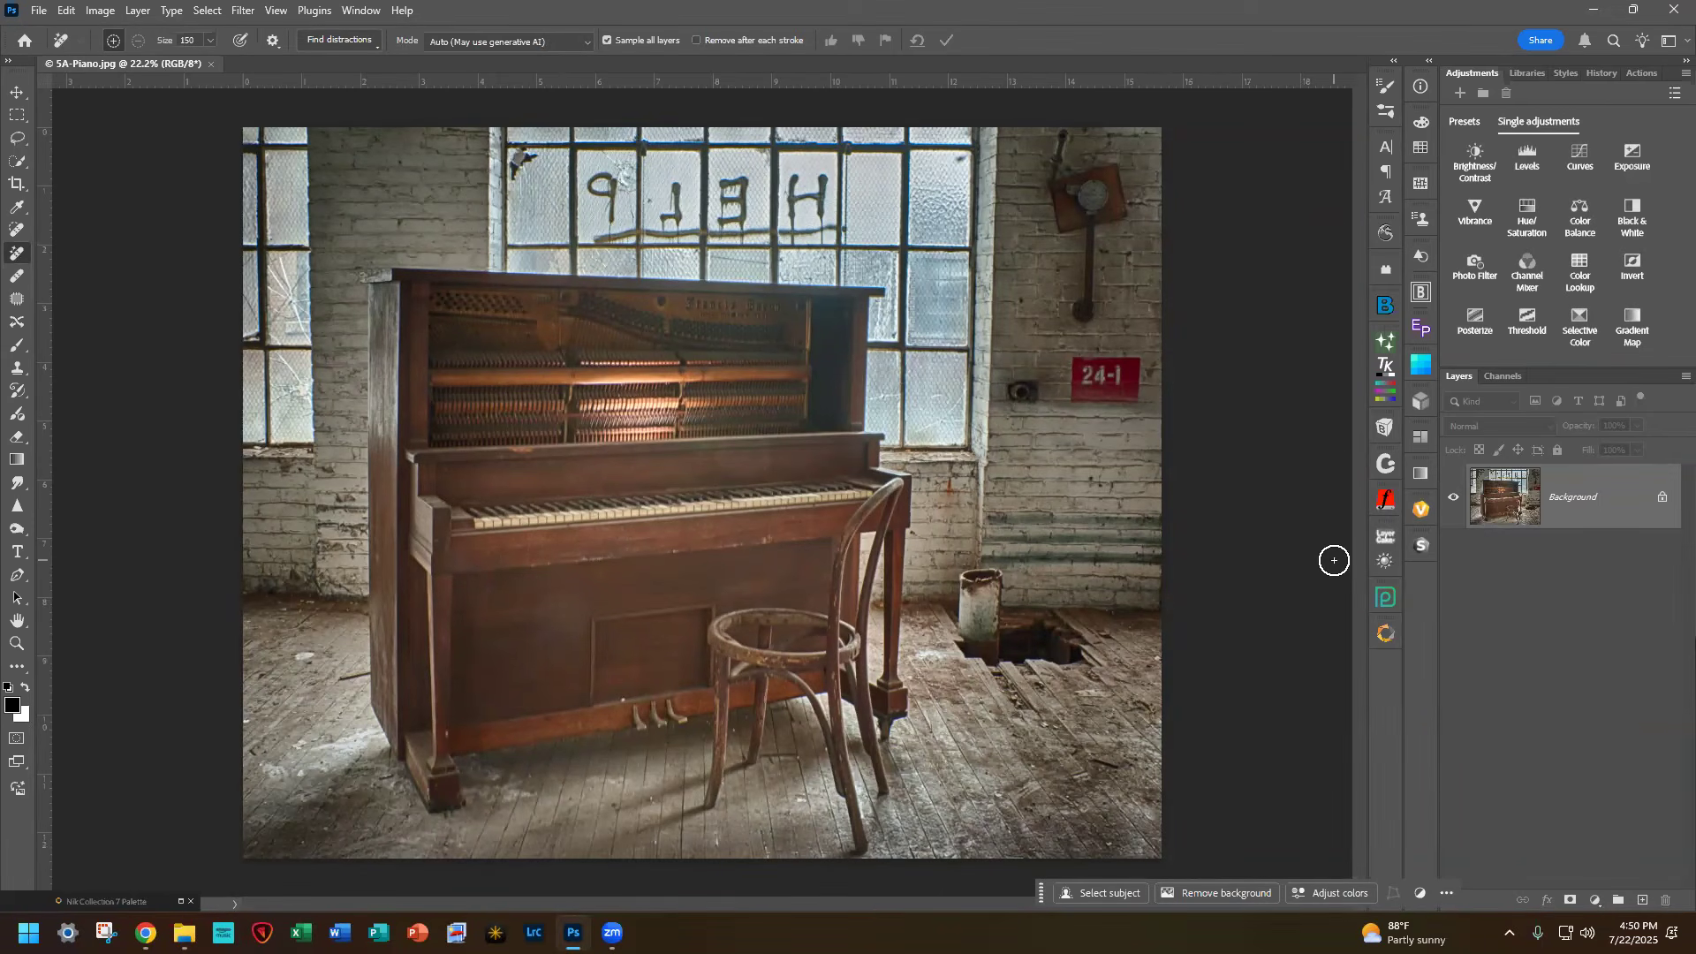
Step: Duplicate the Background layer and outline the piano keys with the Polygonal Lasso tool
key(ctrl+j)
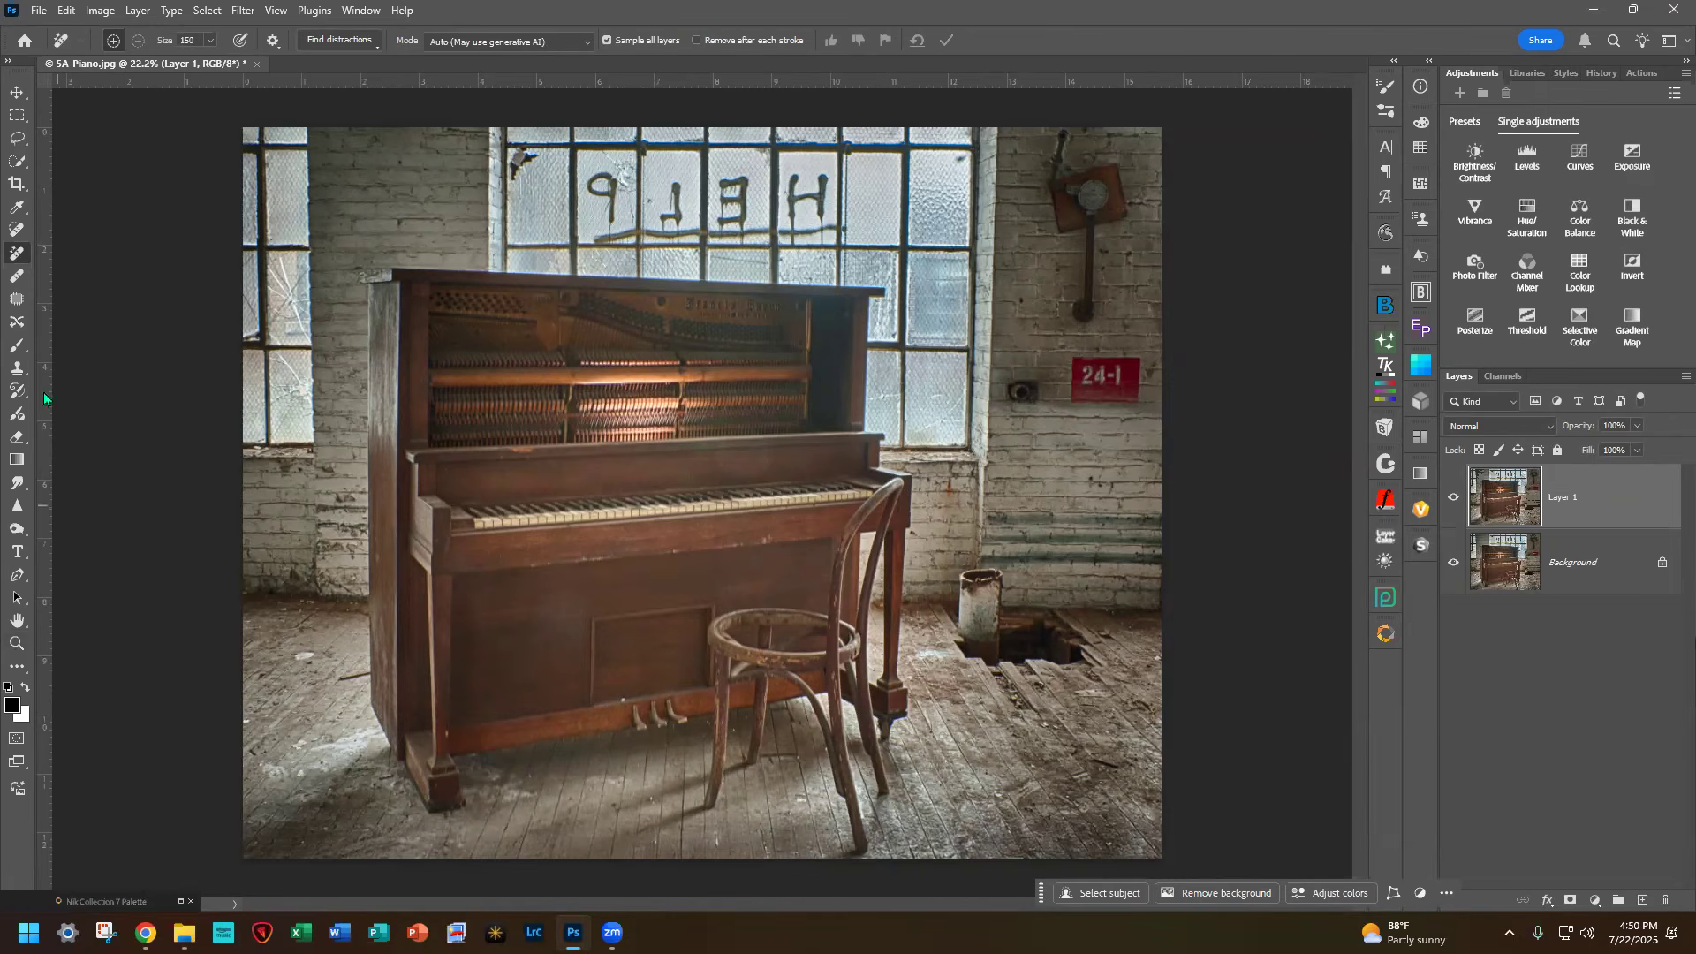
click(19, 139)
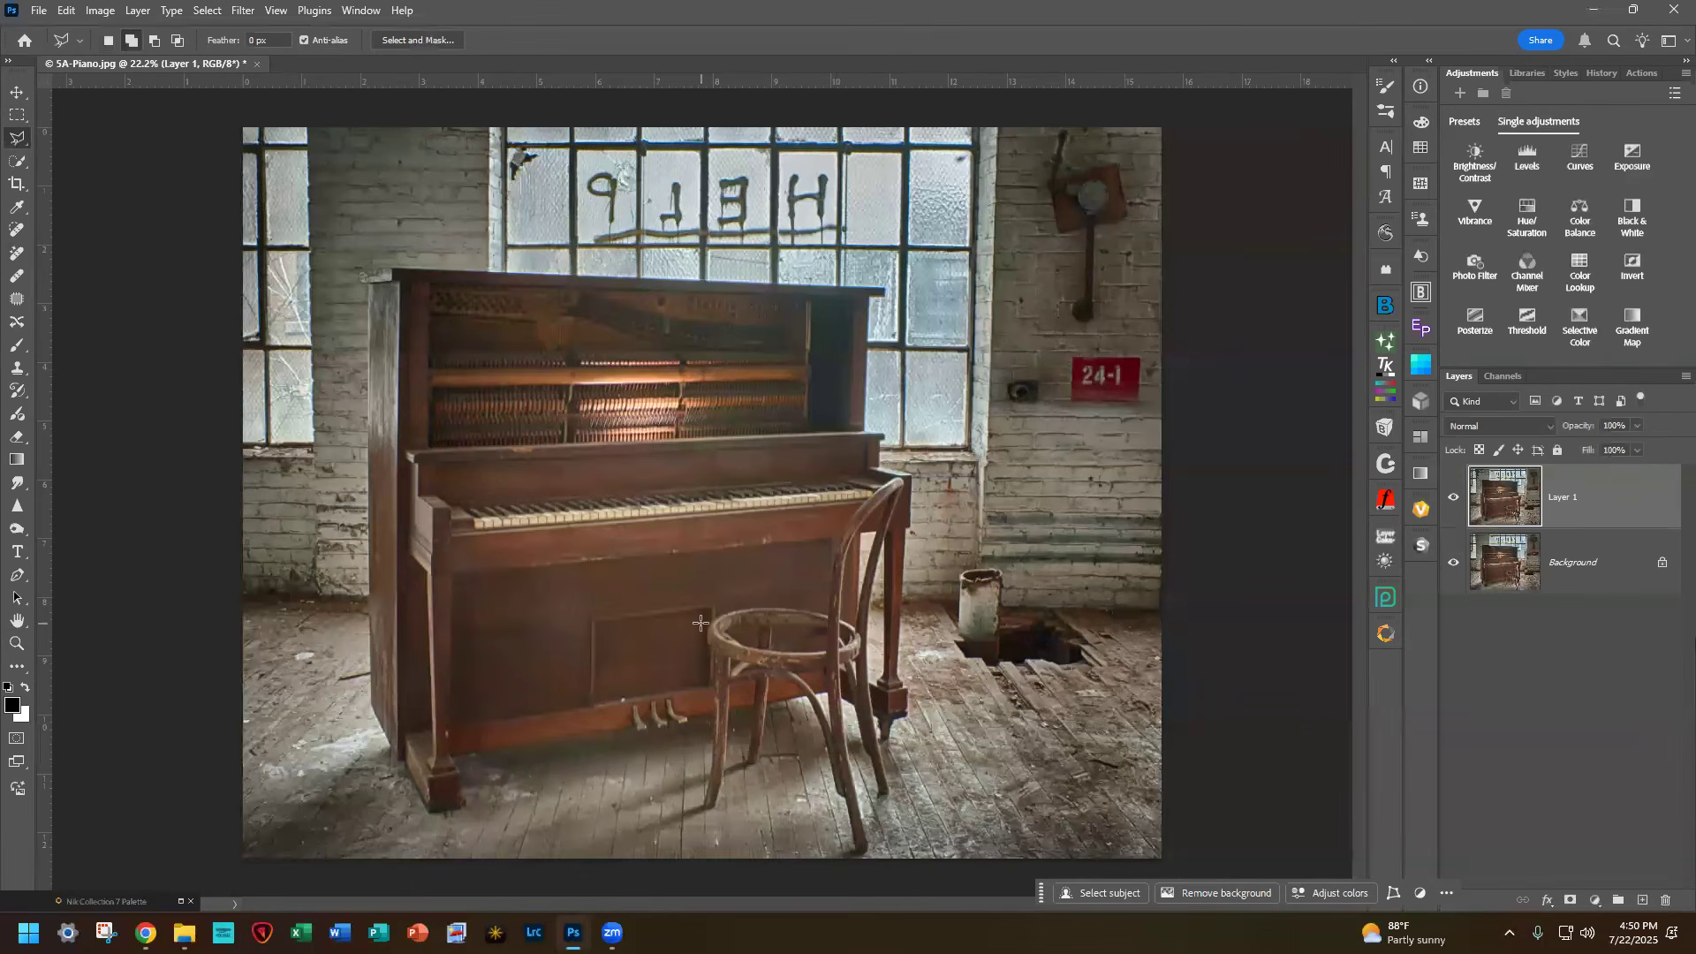
click(455, 501)
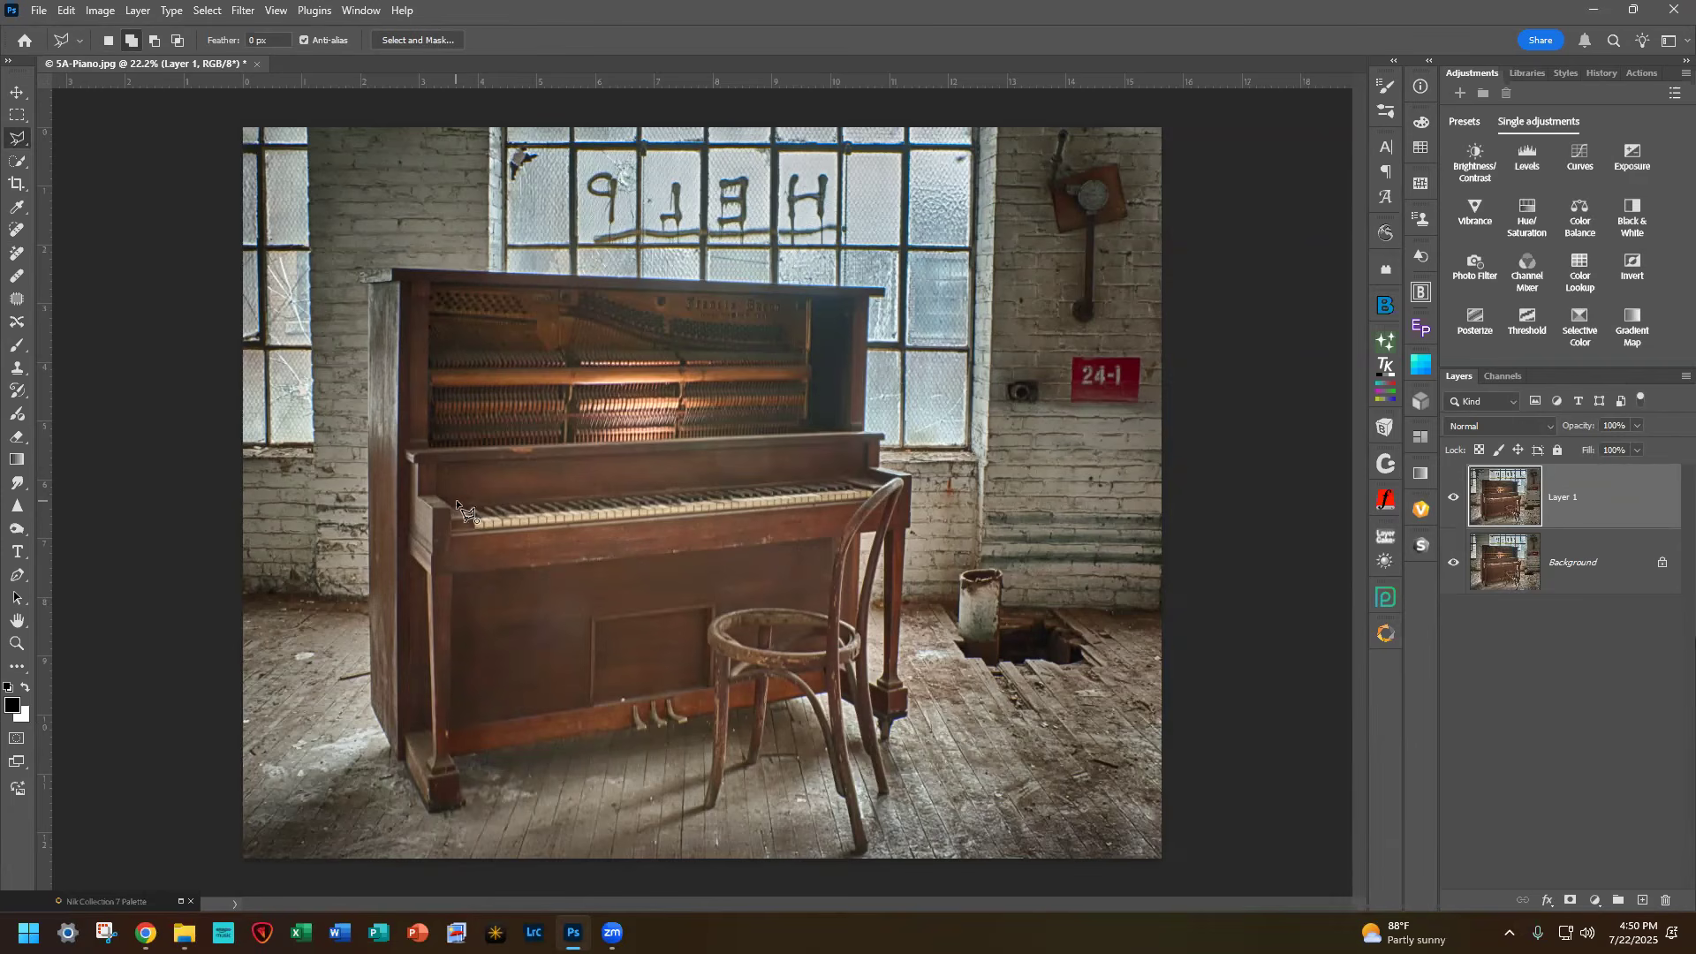
click(852, 480)
click(872, 493)
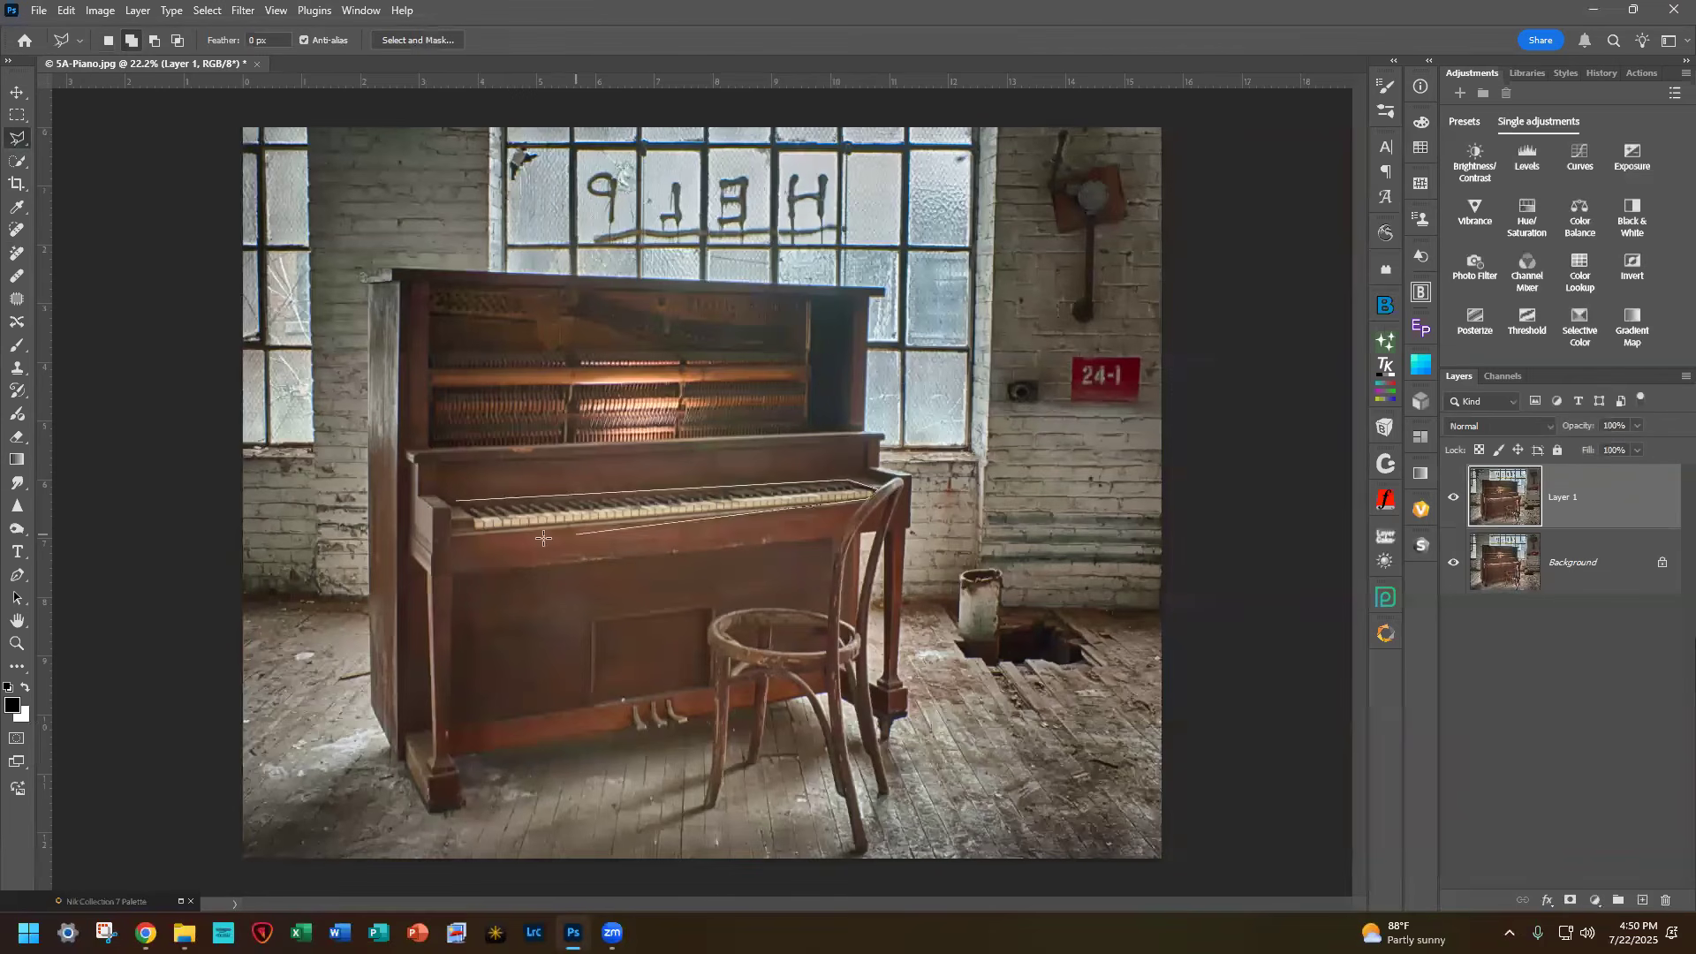
click(475, 527)
click(455, 502)
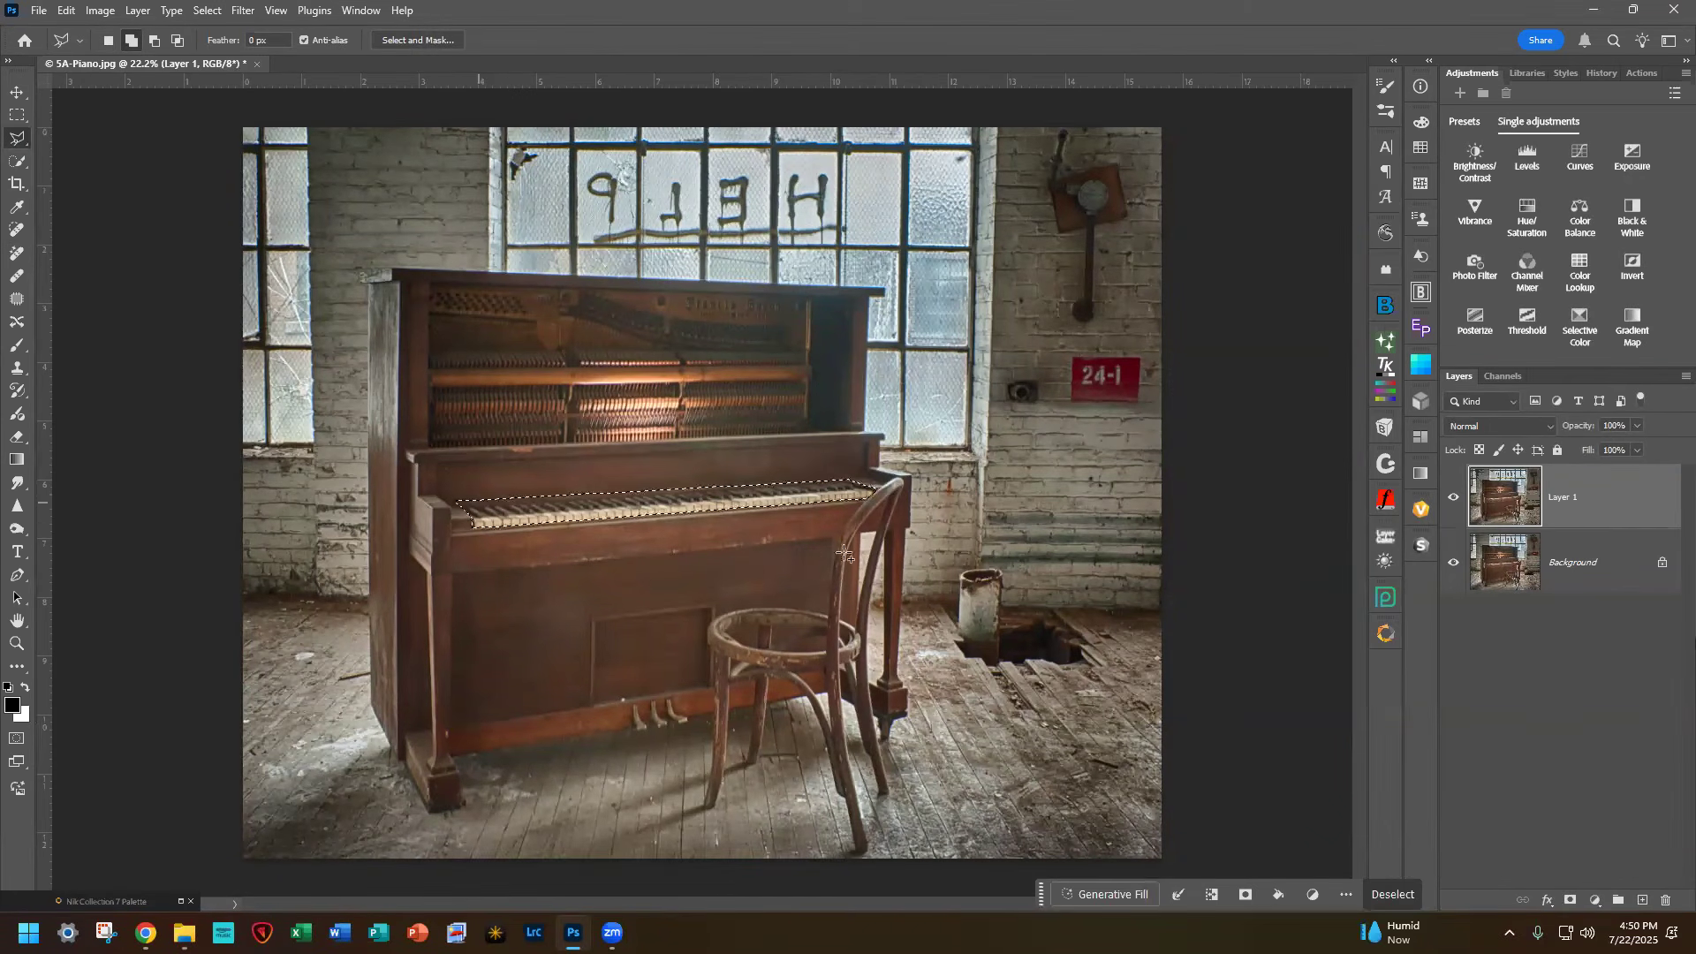
Step: Turn the piano key selection into a mask on the duplicated layer and rename that layer Keyboard
click(1569, 899)
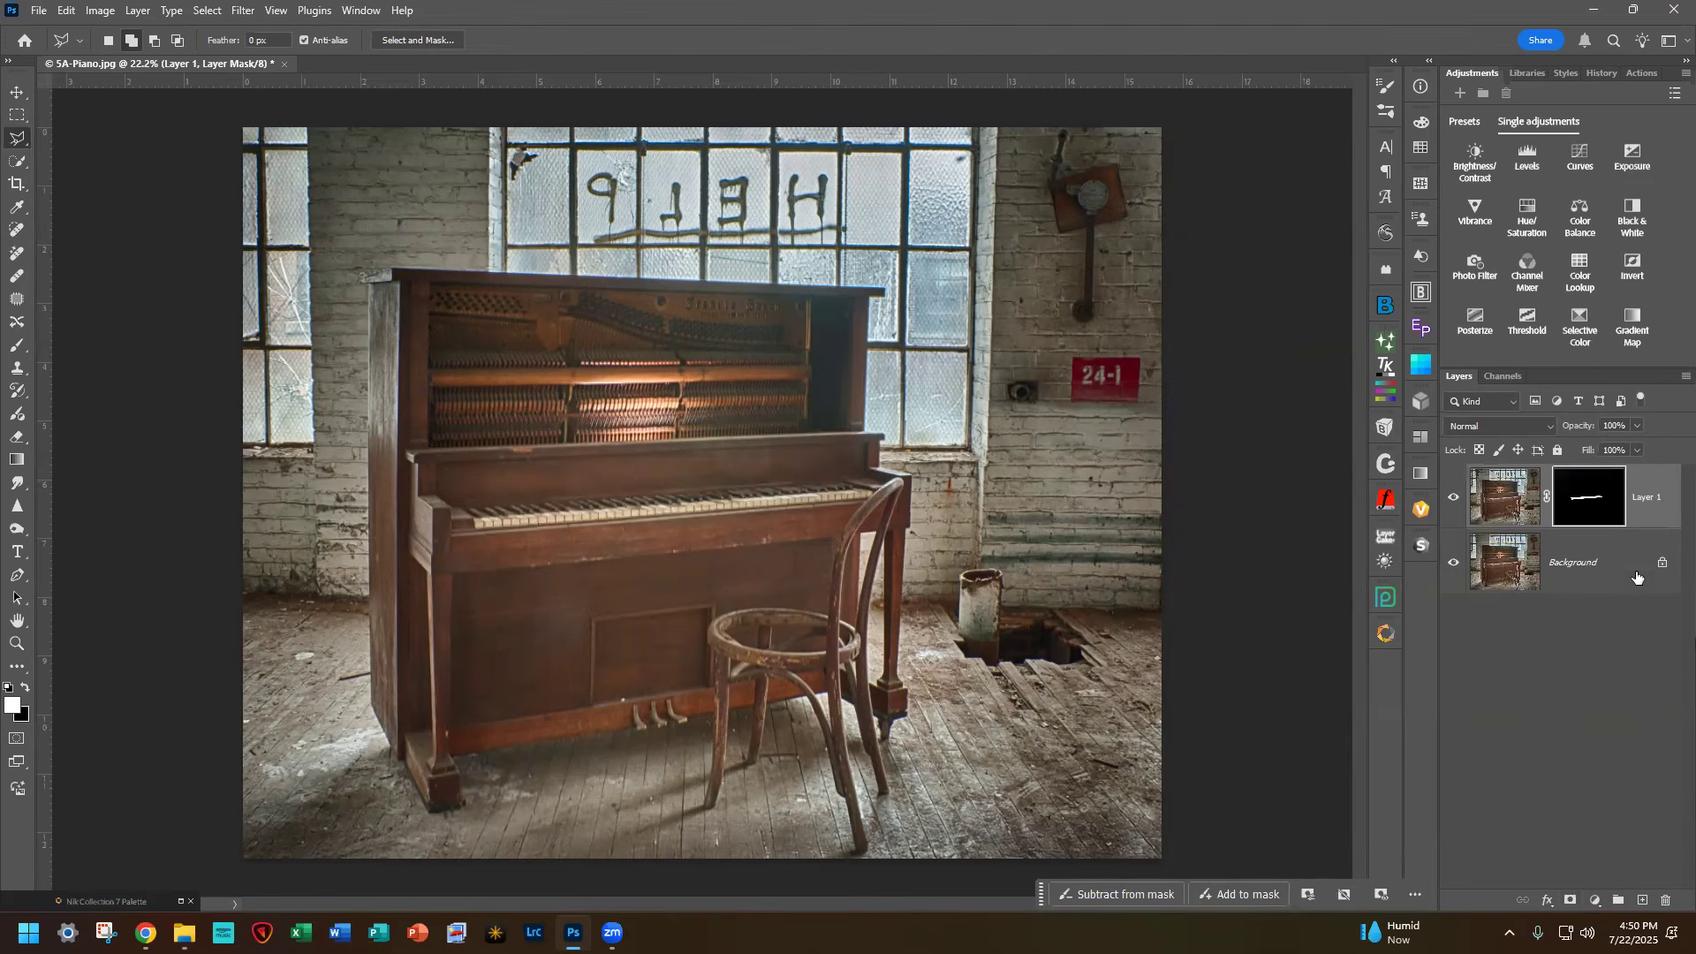
double_click(1644, 500)
text(Keyboard)
key(Return)
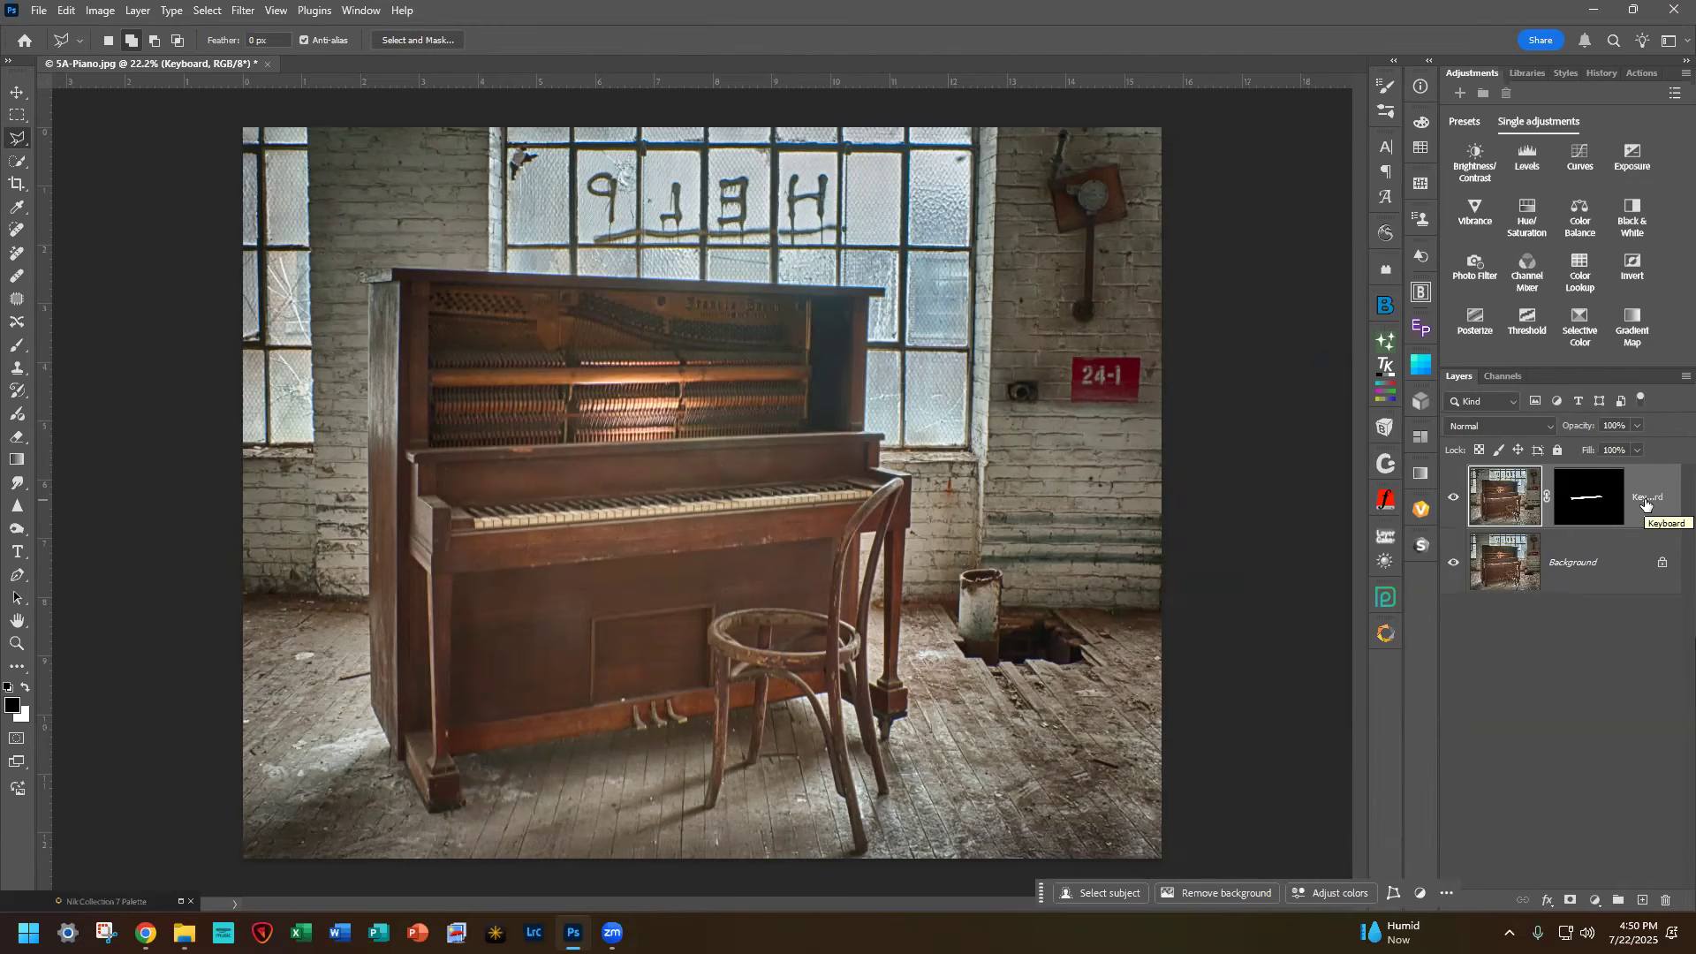
Step: Duplicate the Background layer again and outline the narrow window at the photo's left edge with the Polygonal Lasso tool
click(1529, 568)
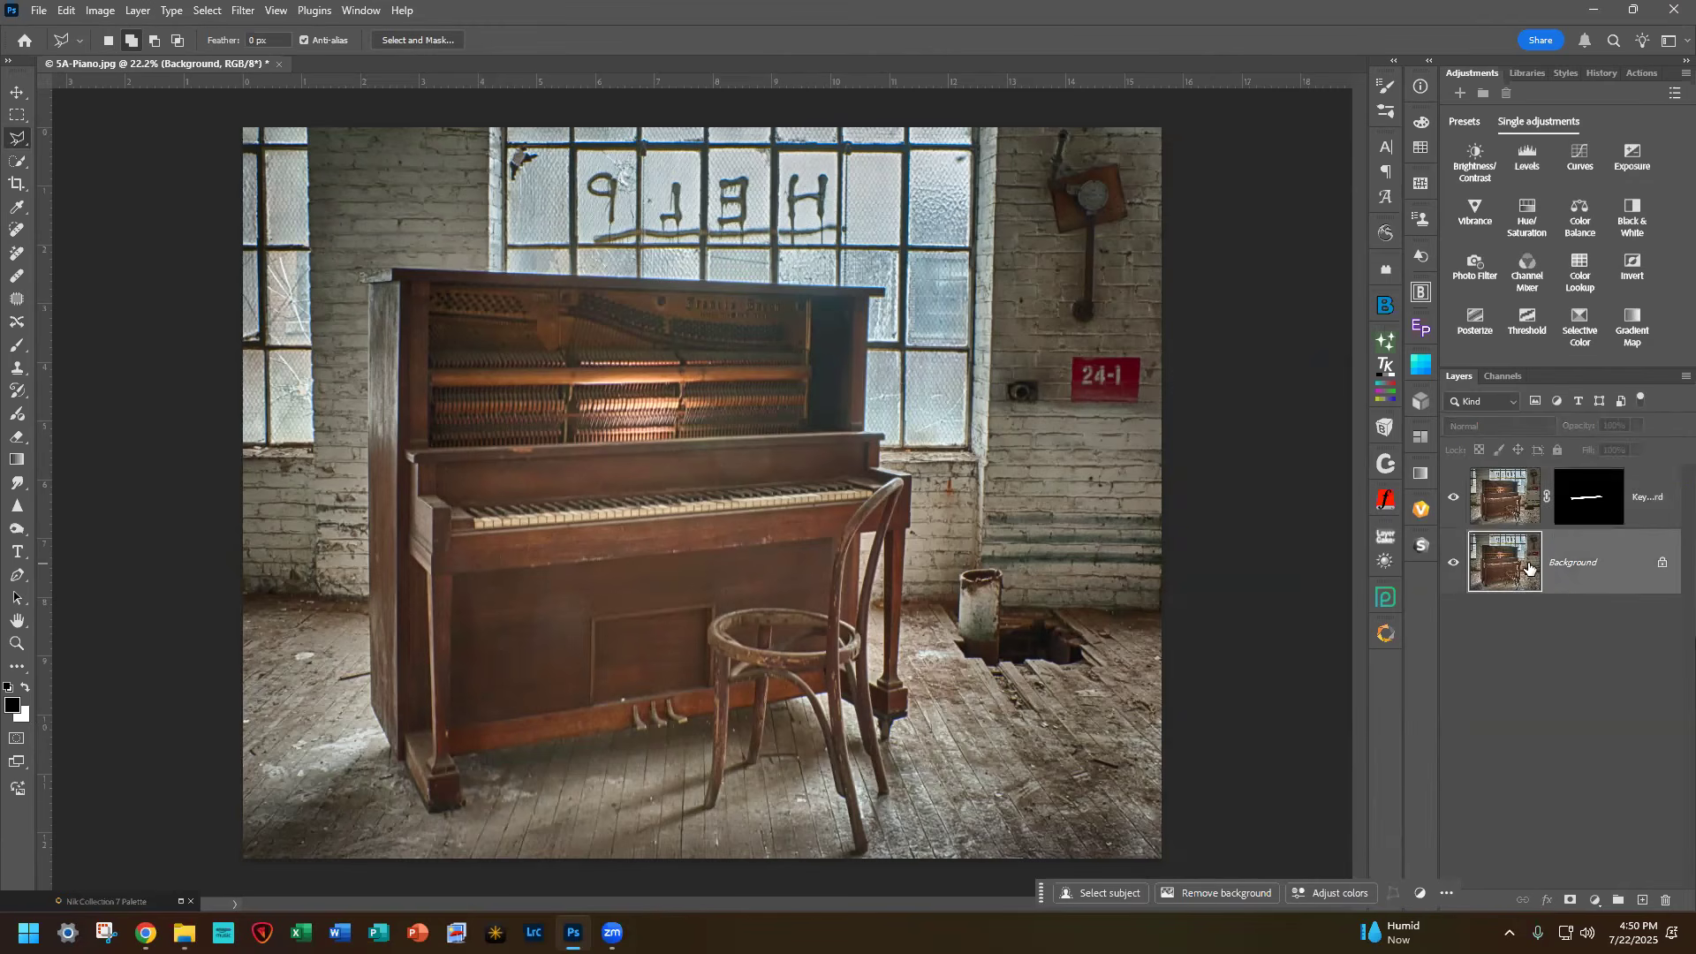
key(ctrl+j)
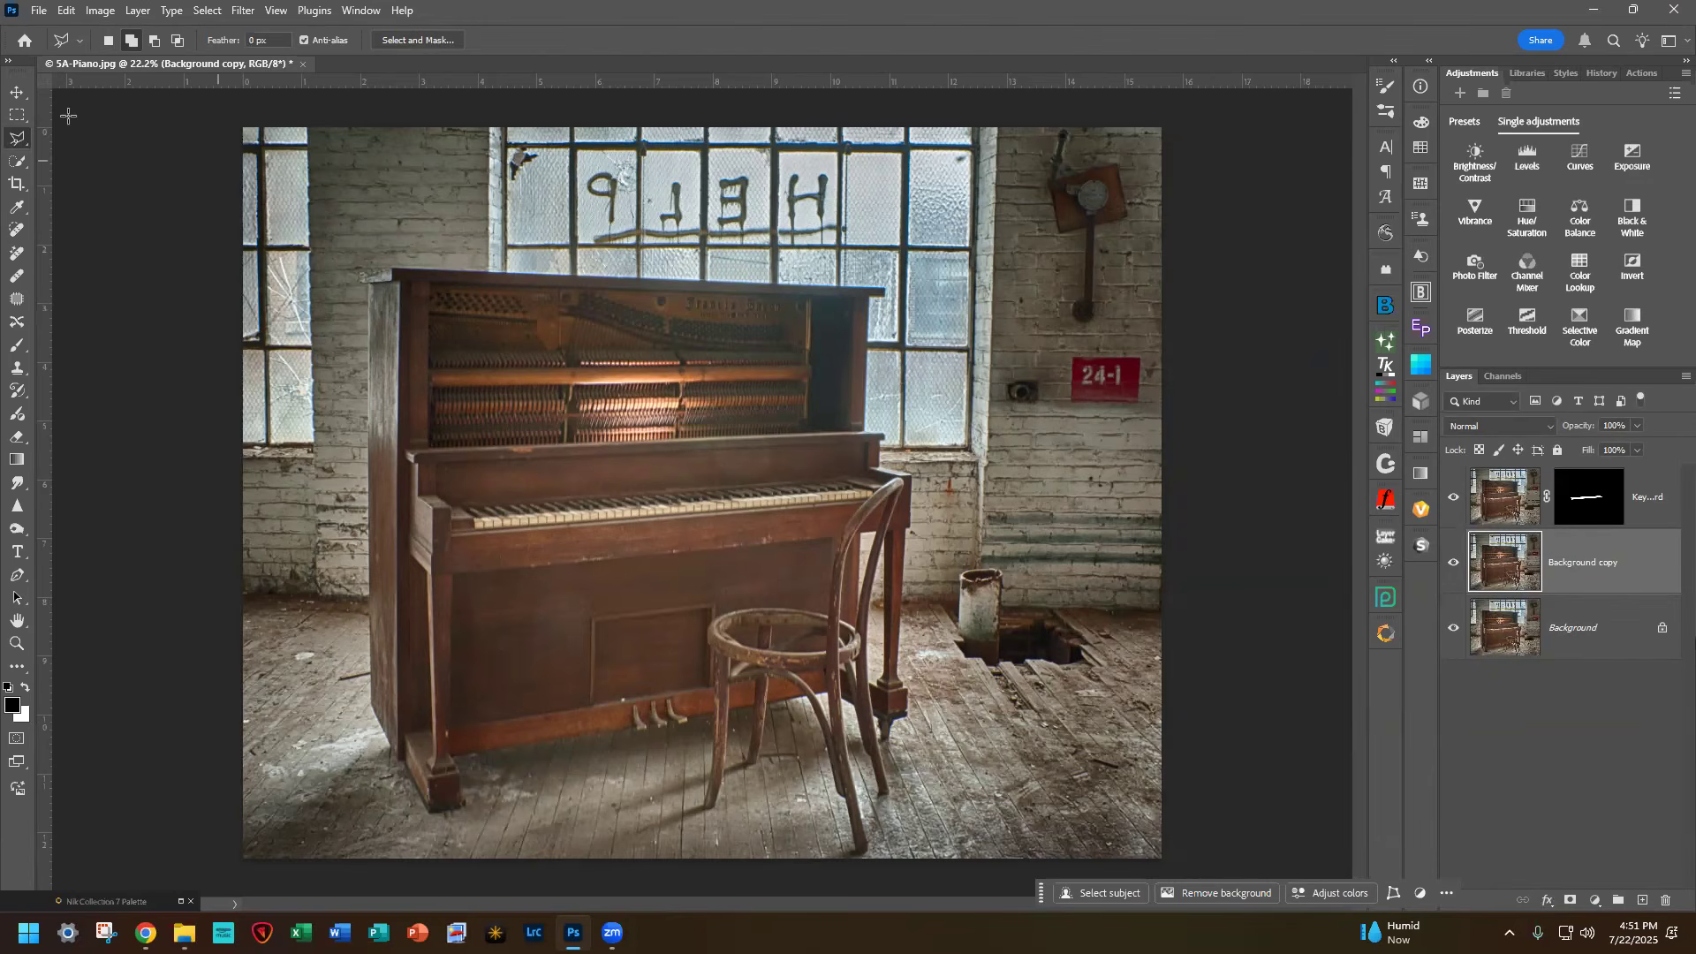
click(18, 116)
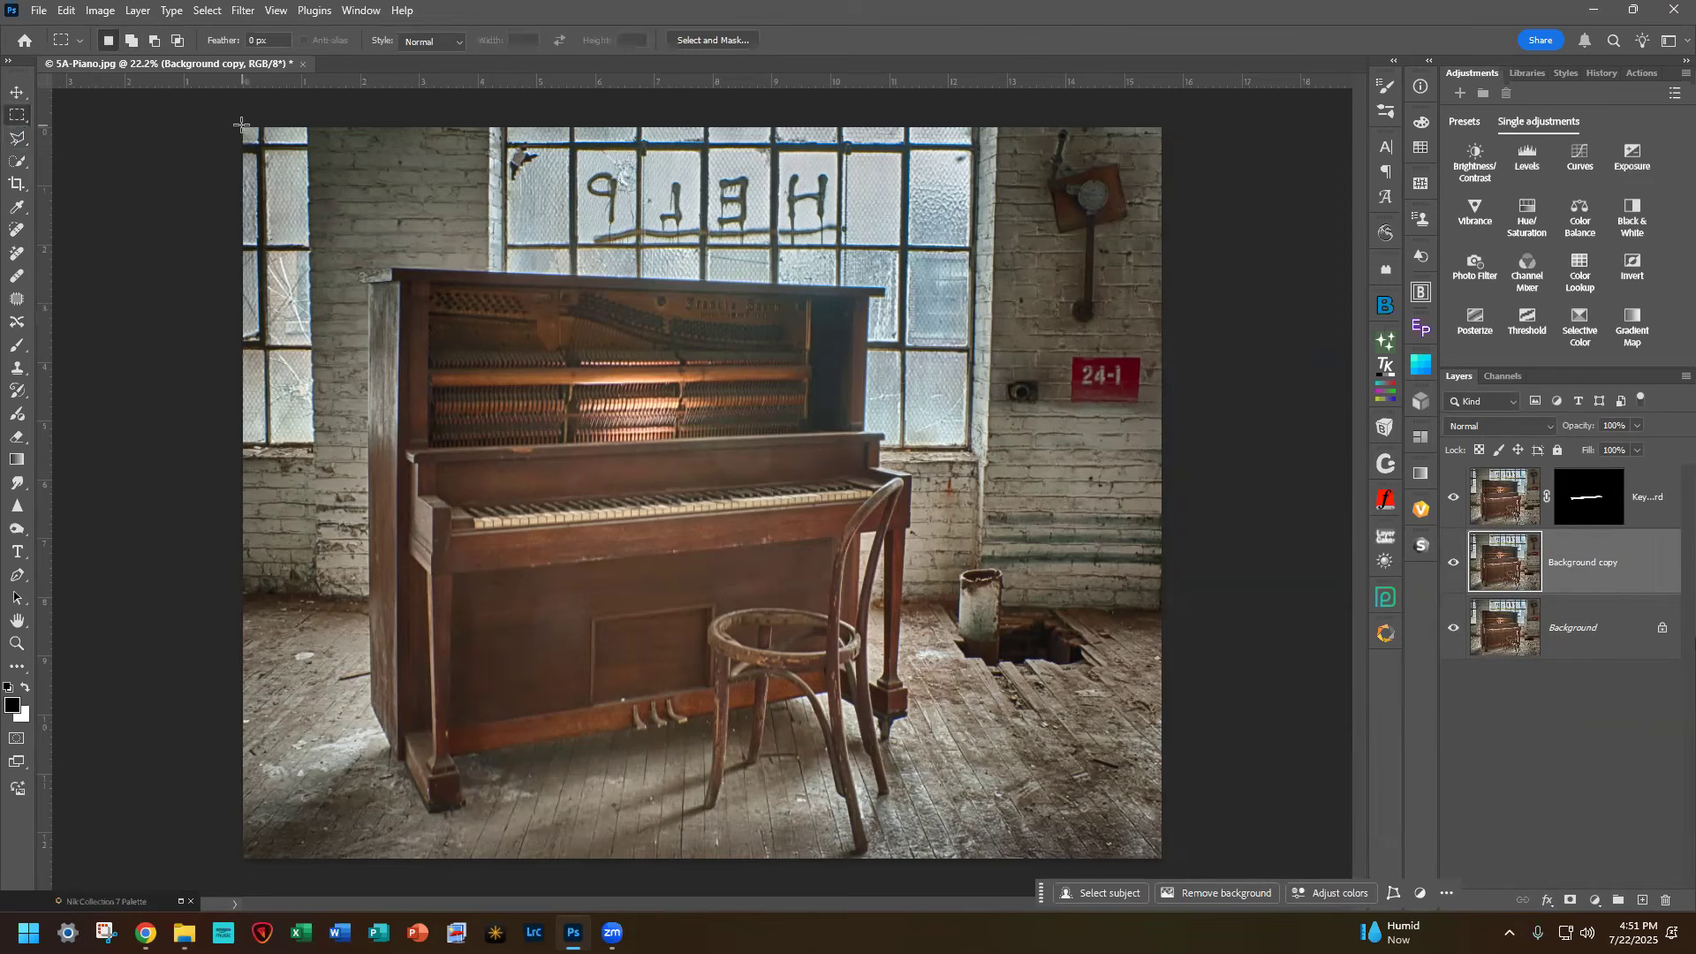
click(18, 138)
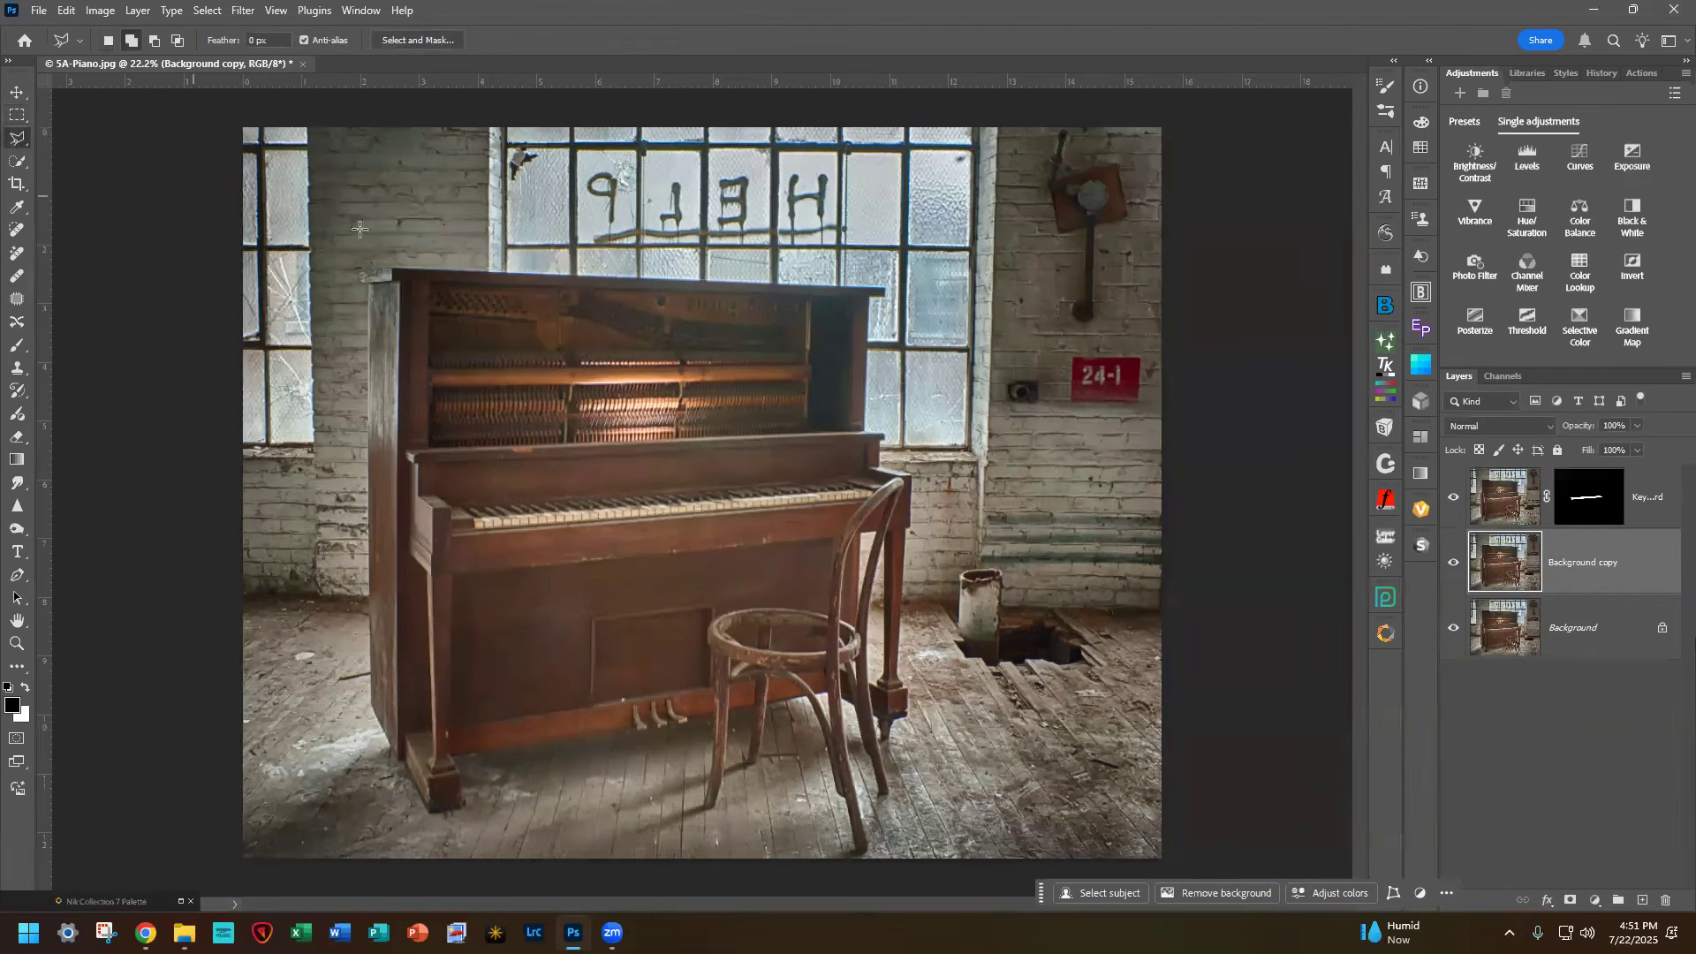
click(241, 126)
click(241, 443)
click(313, 439)
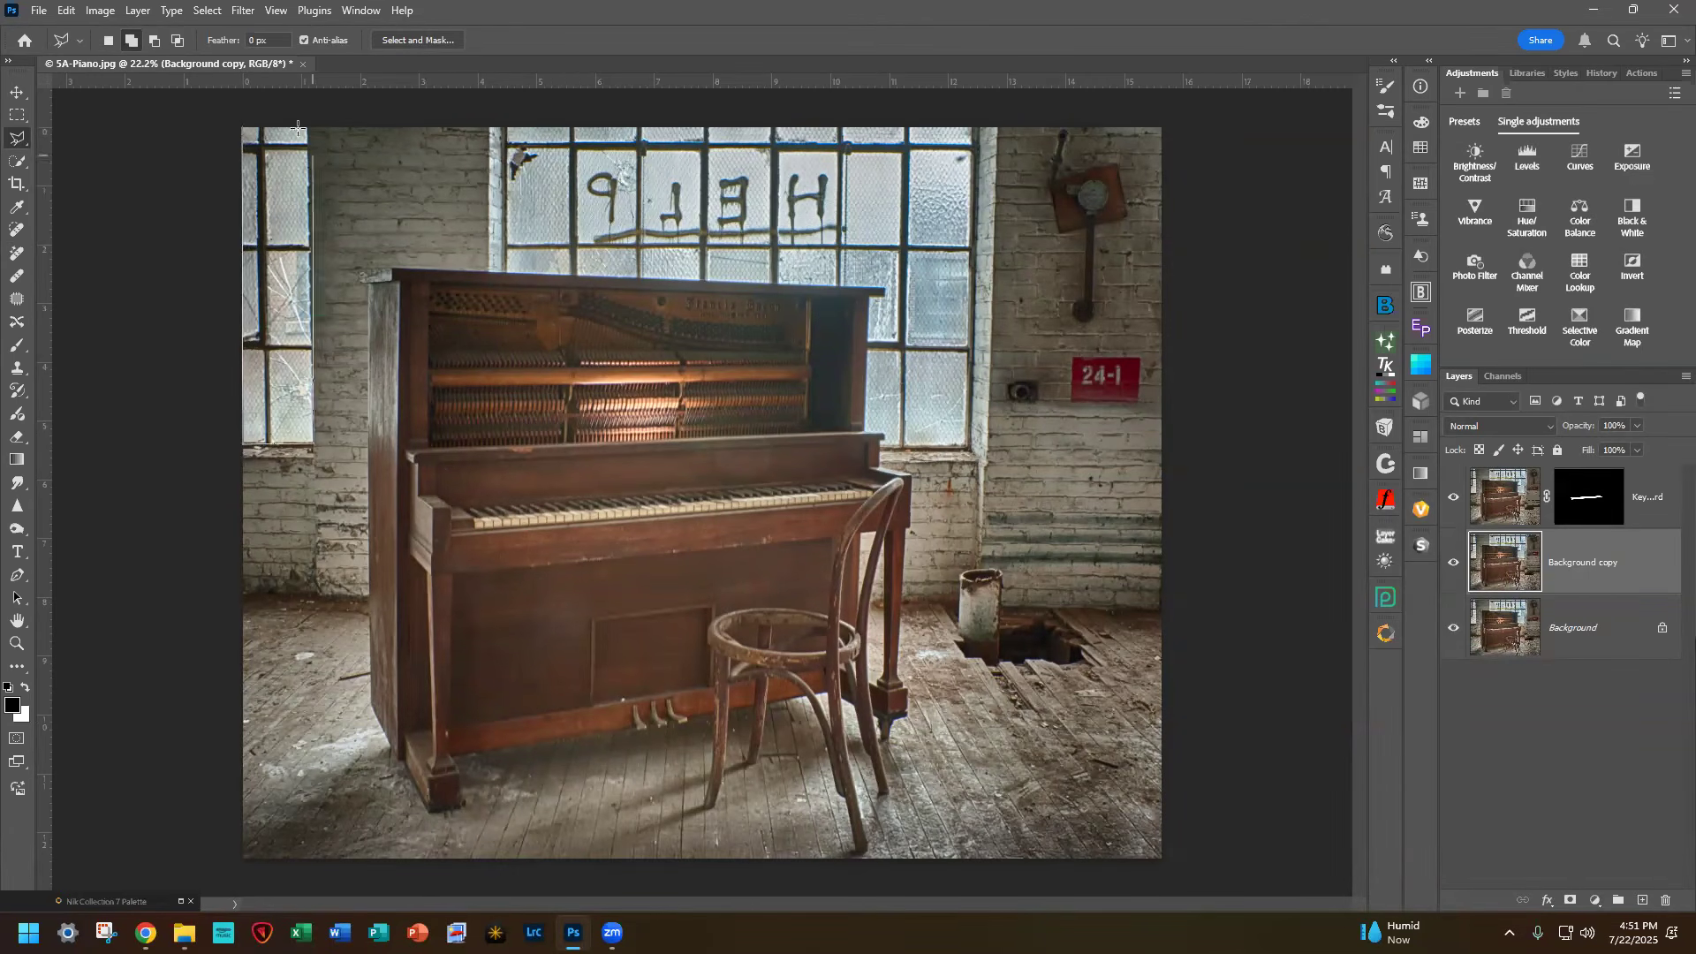
click(308, 124)
click(242, 126)
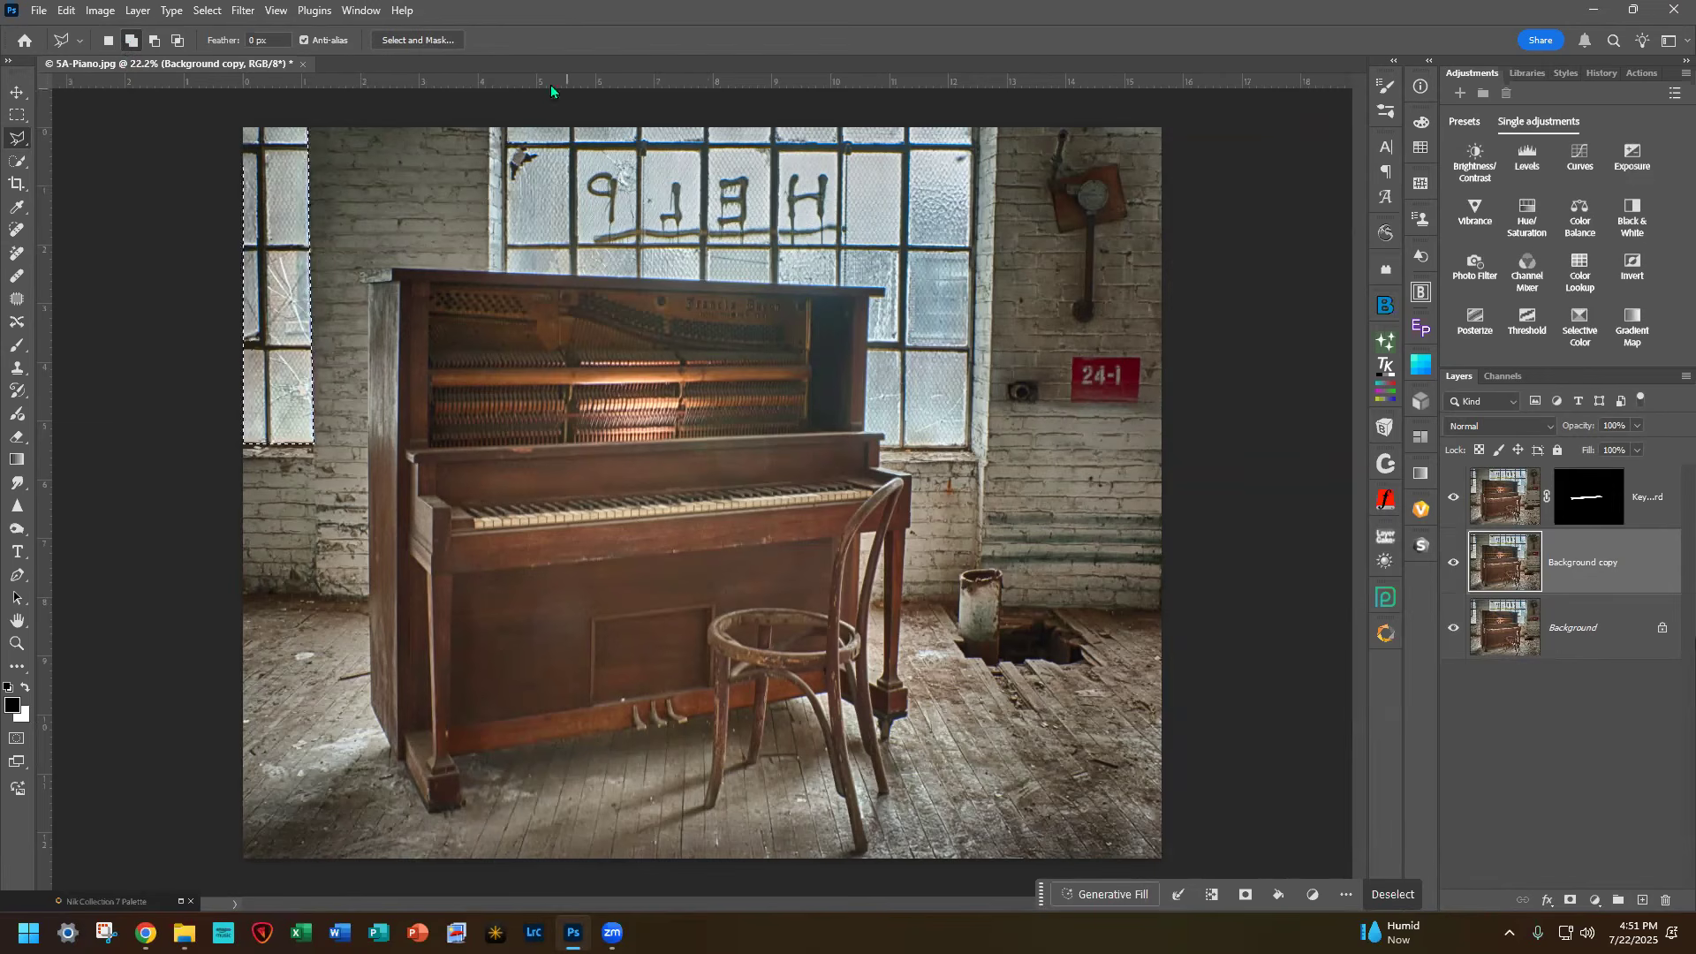
Step: Add the large window behind the piano to the selection, following the piano's top and side edges
click(505, 131)
click(971, 131)
click(967, 447)
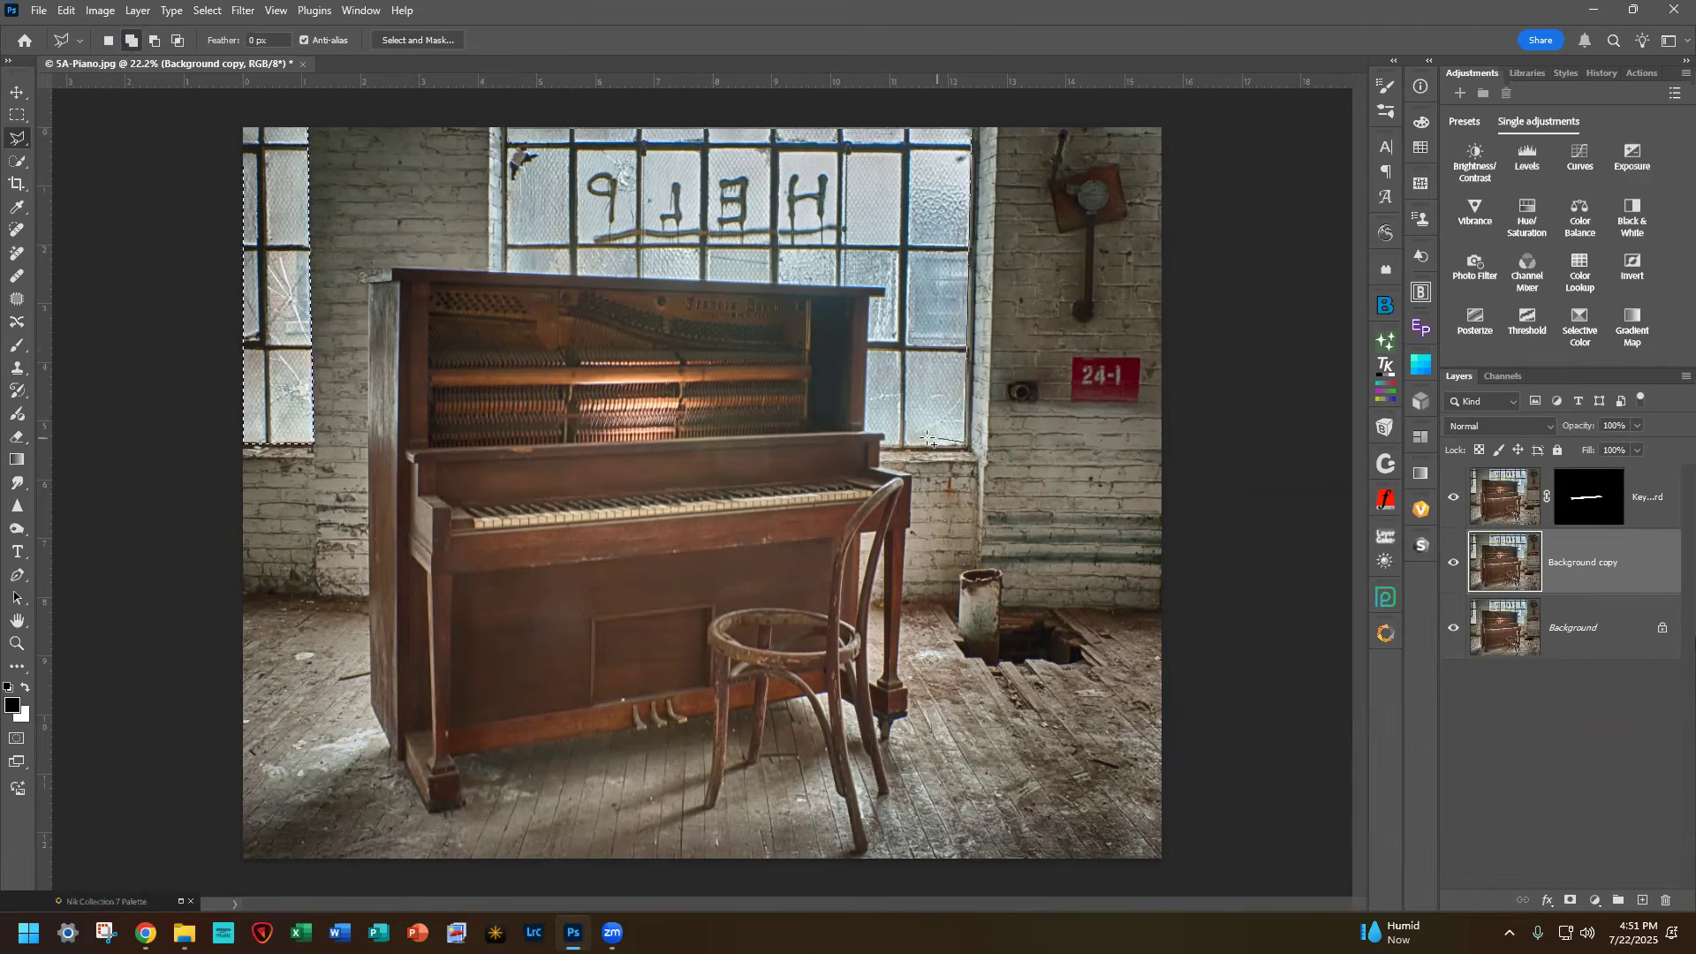
click(883, 446)
click(866, 431)
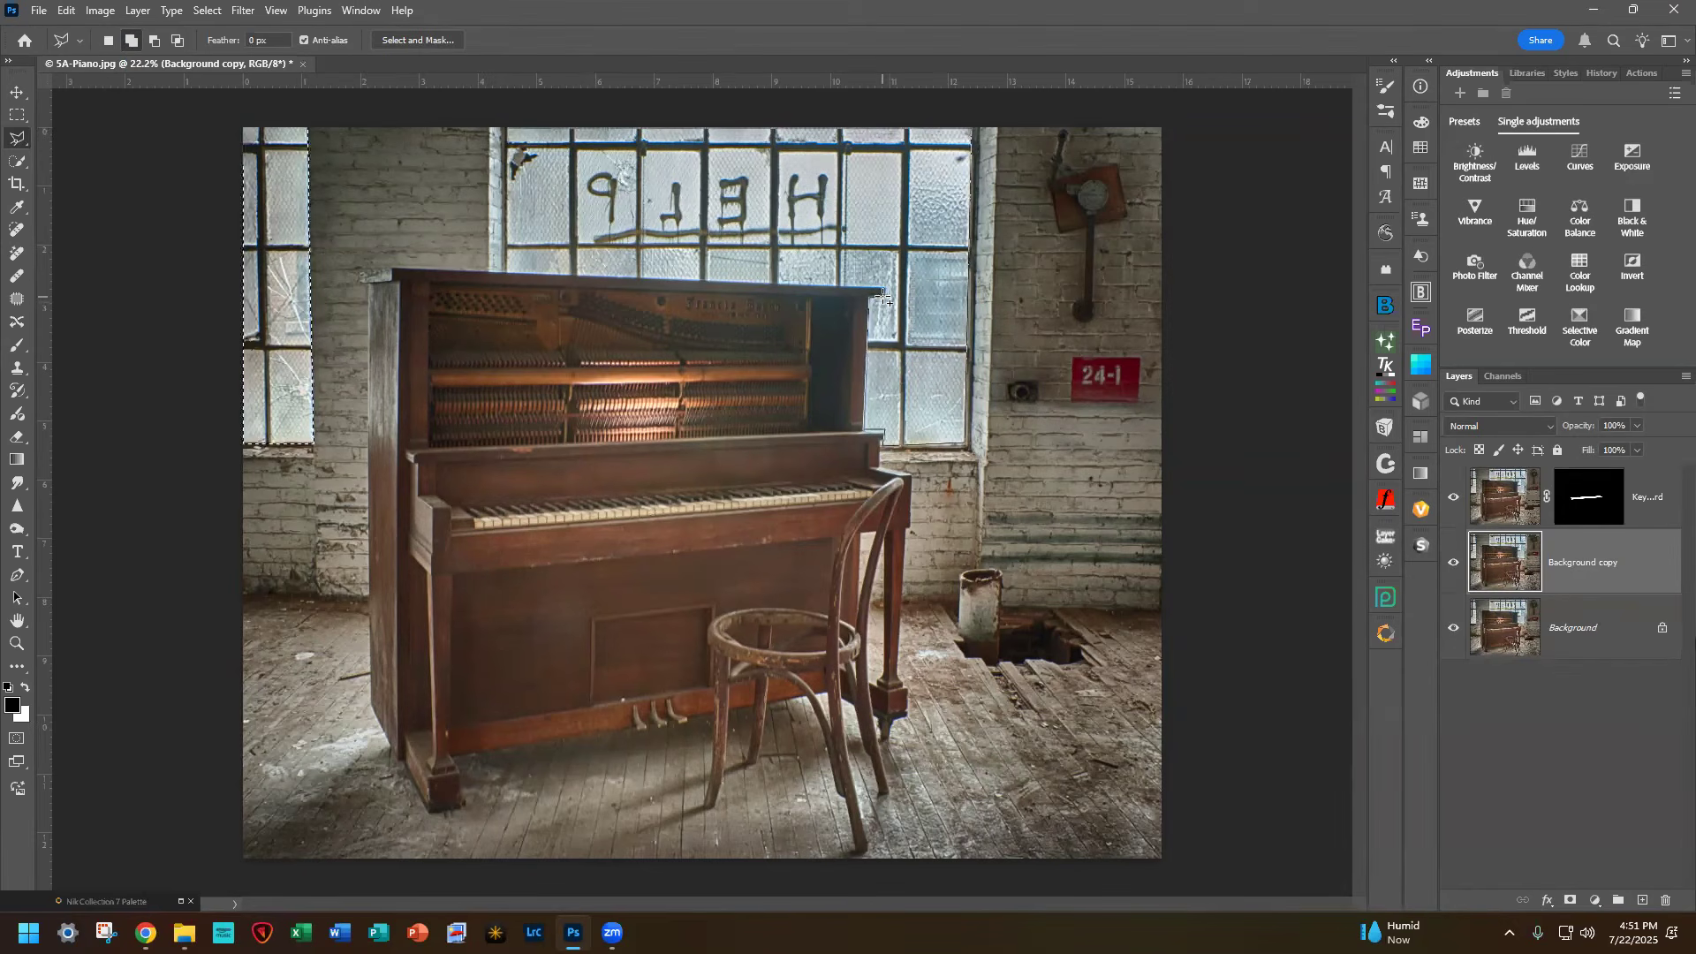
click(883, 289)
click(492, 266)
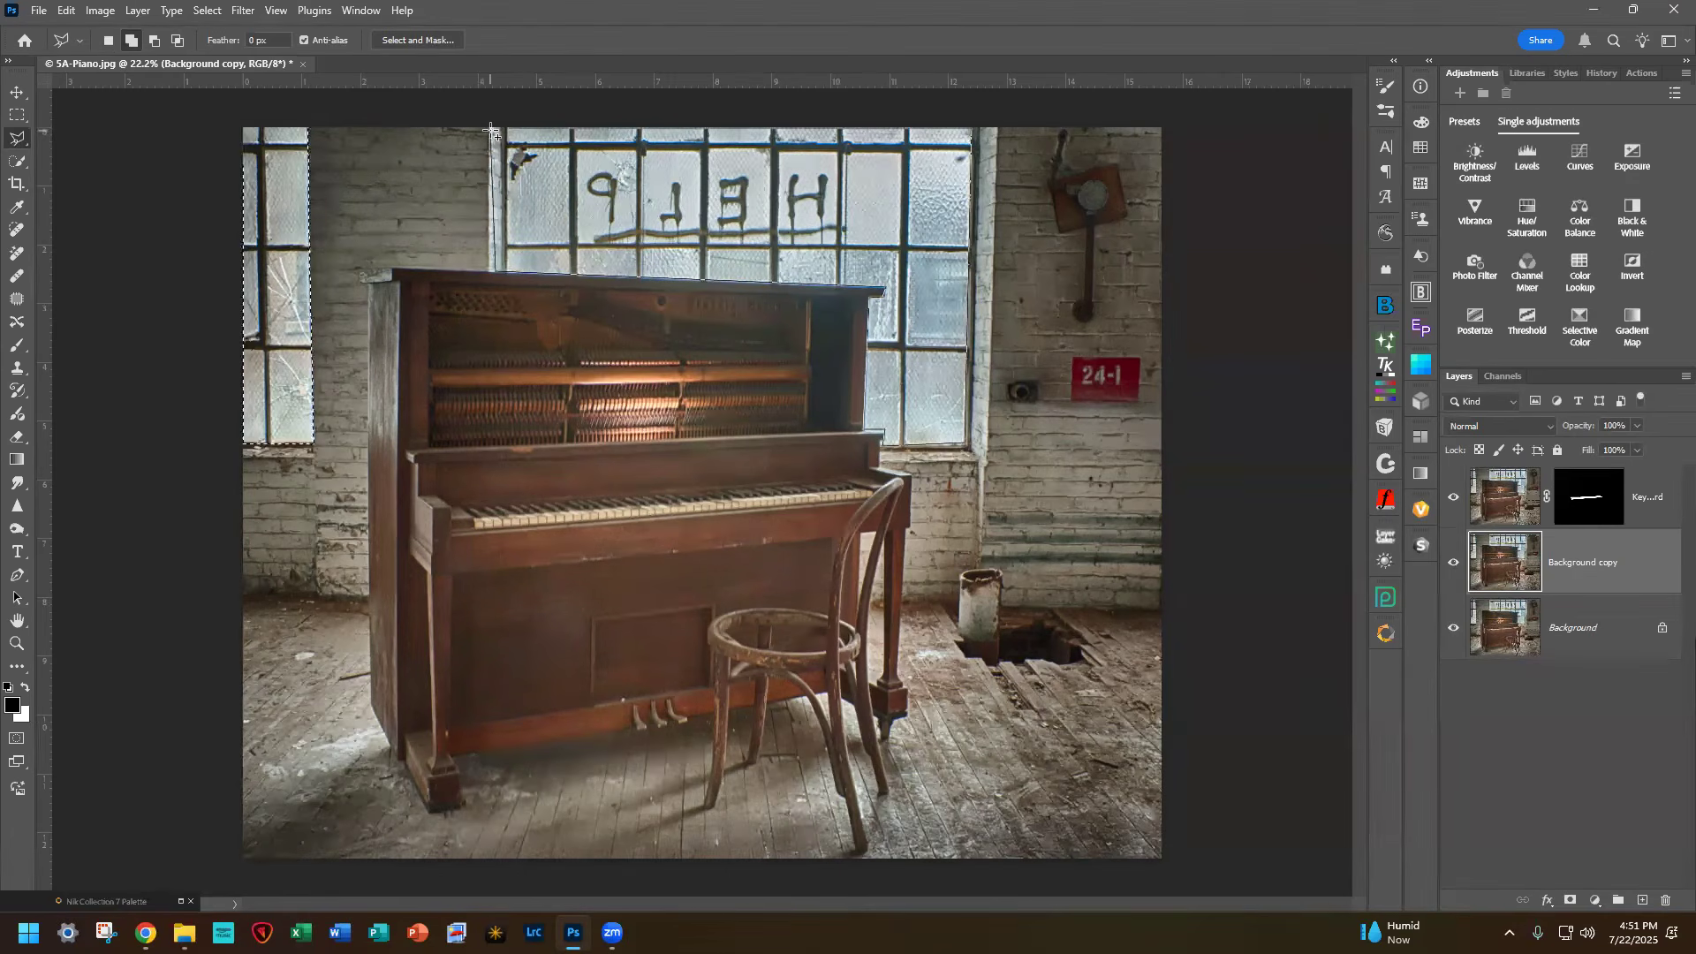
click(492, 130)
click(522, 130)
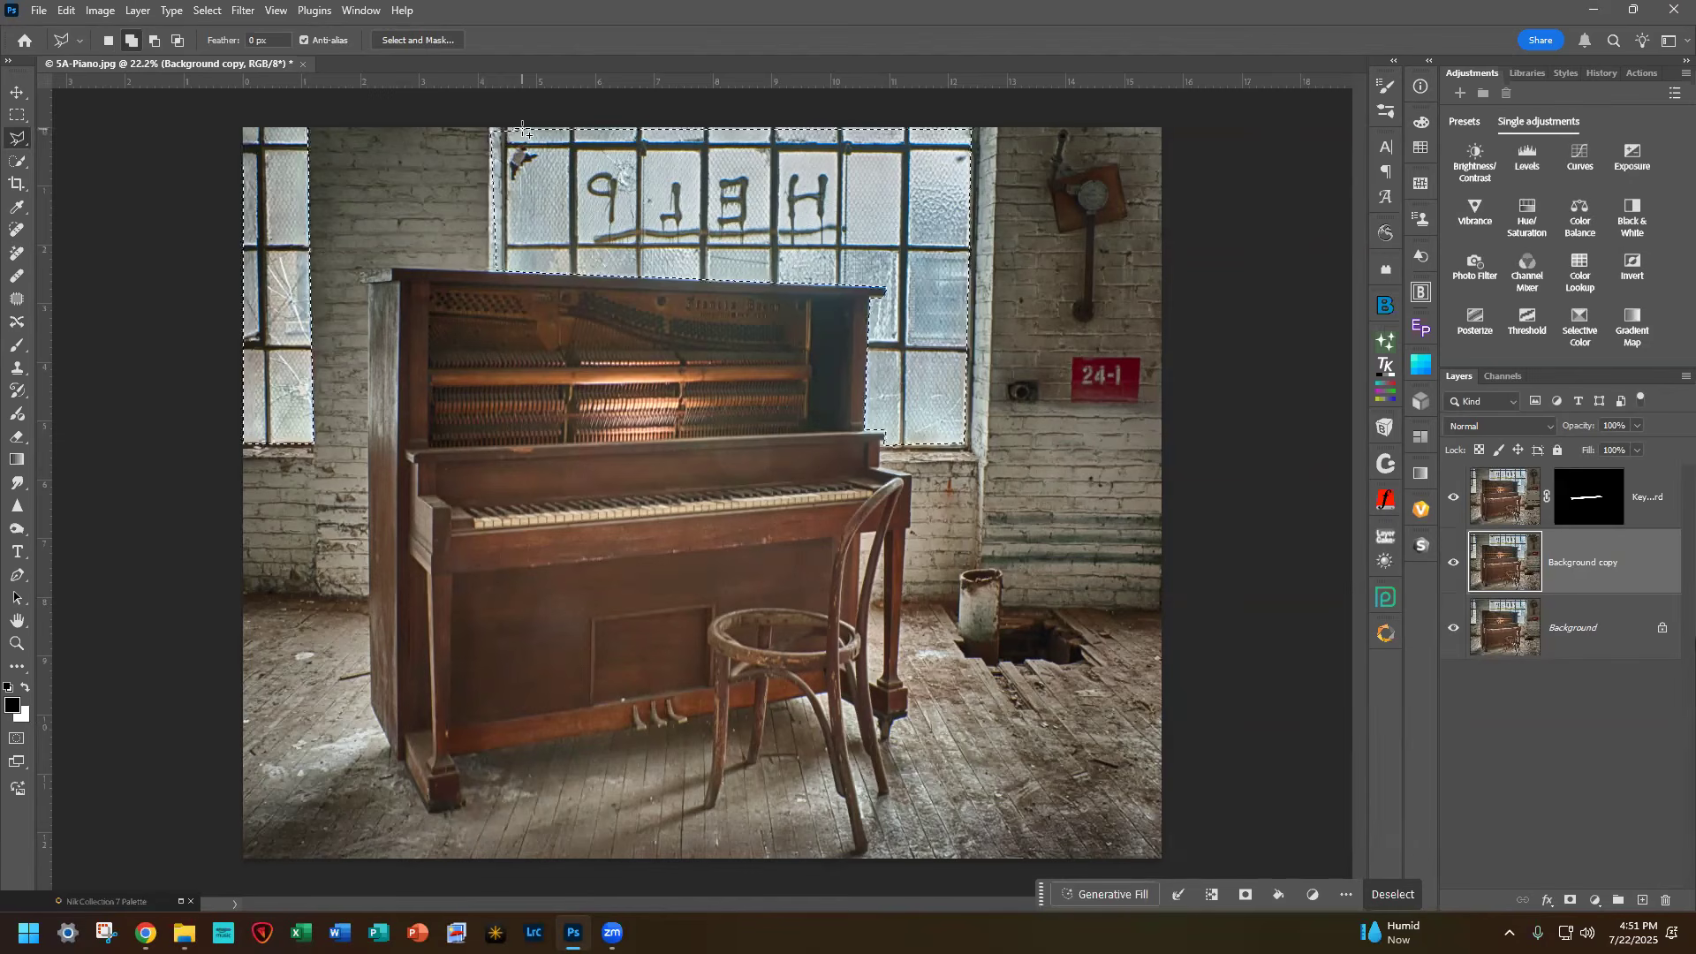
Step: Turn the window selection into a mask on the duplicated layer and rename that layer Windows
click(1572, 899)
double_click(1647, 566)
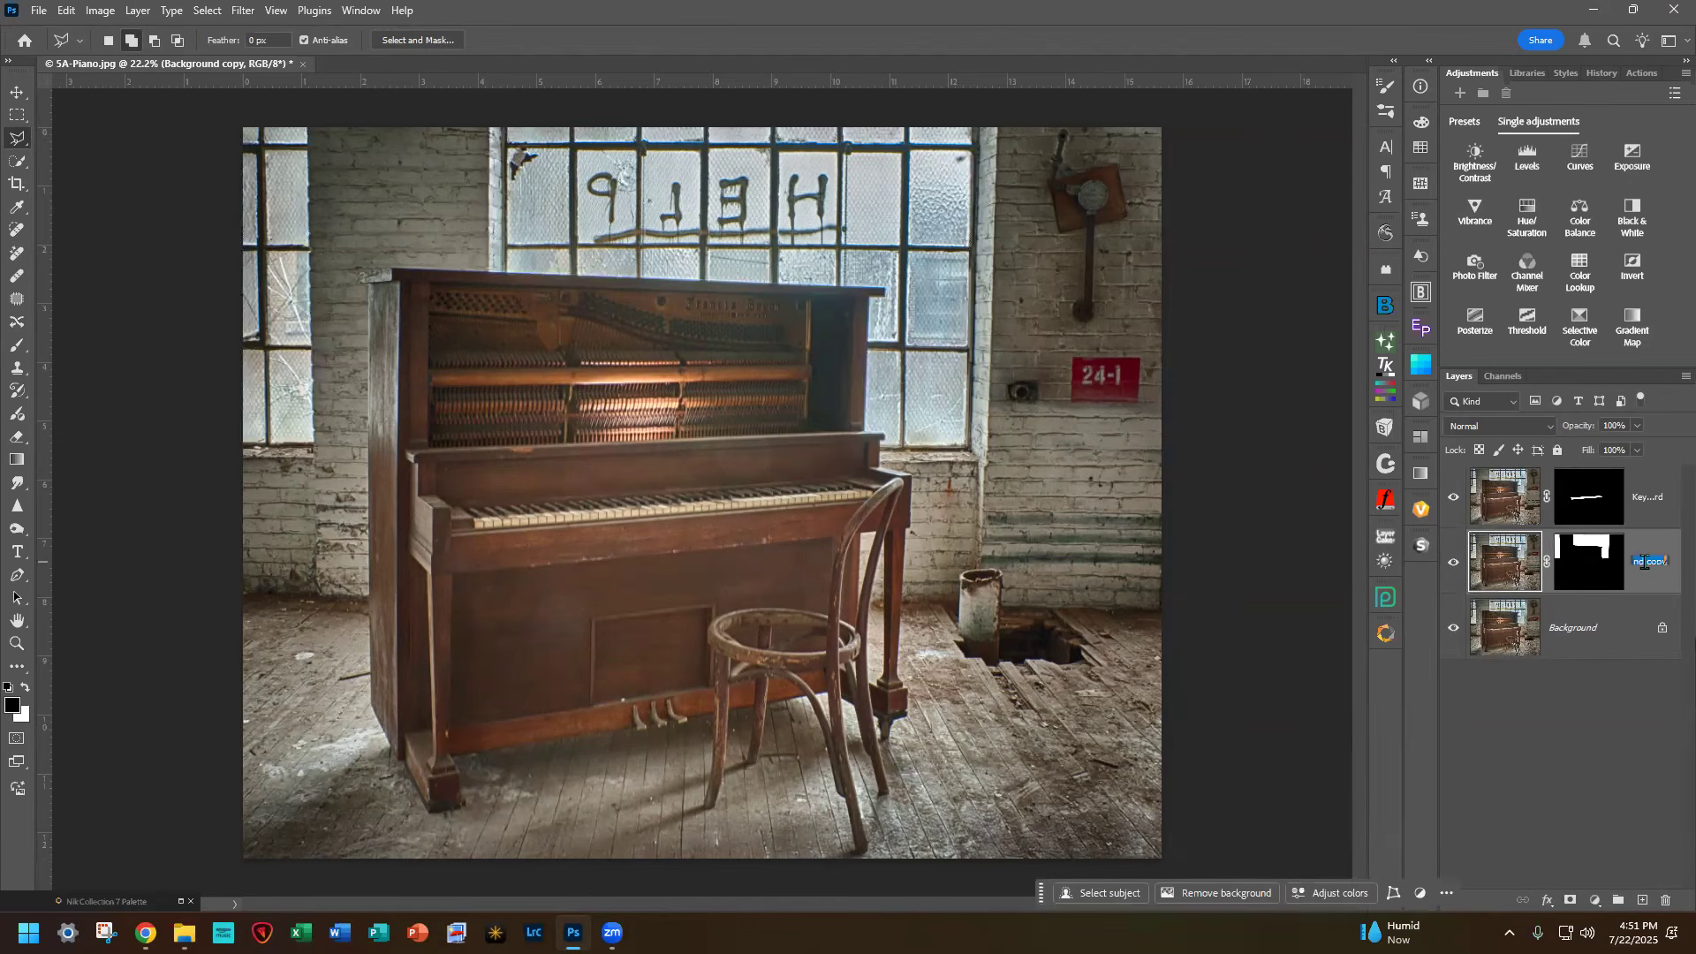
text(Windows)
key(Return)
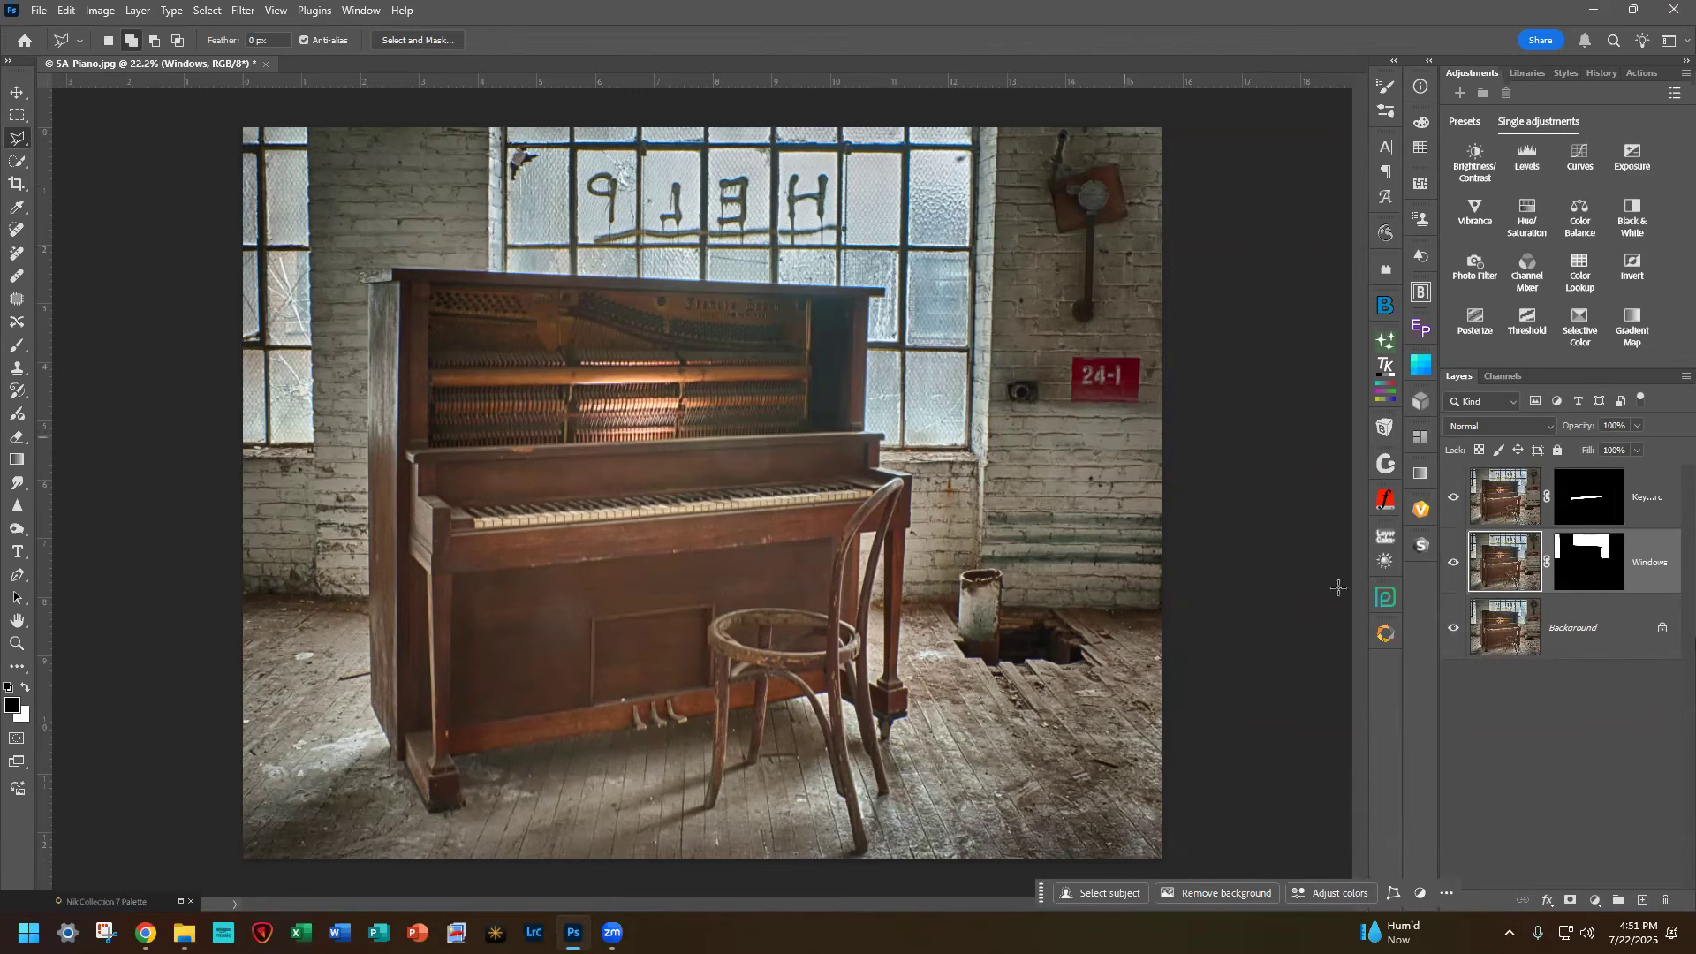
Step: Duplicate the Background layer again and outline the square wall gauge with the Polygonal Lasso tool
click(1528, 630)
key(ctrl+j)
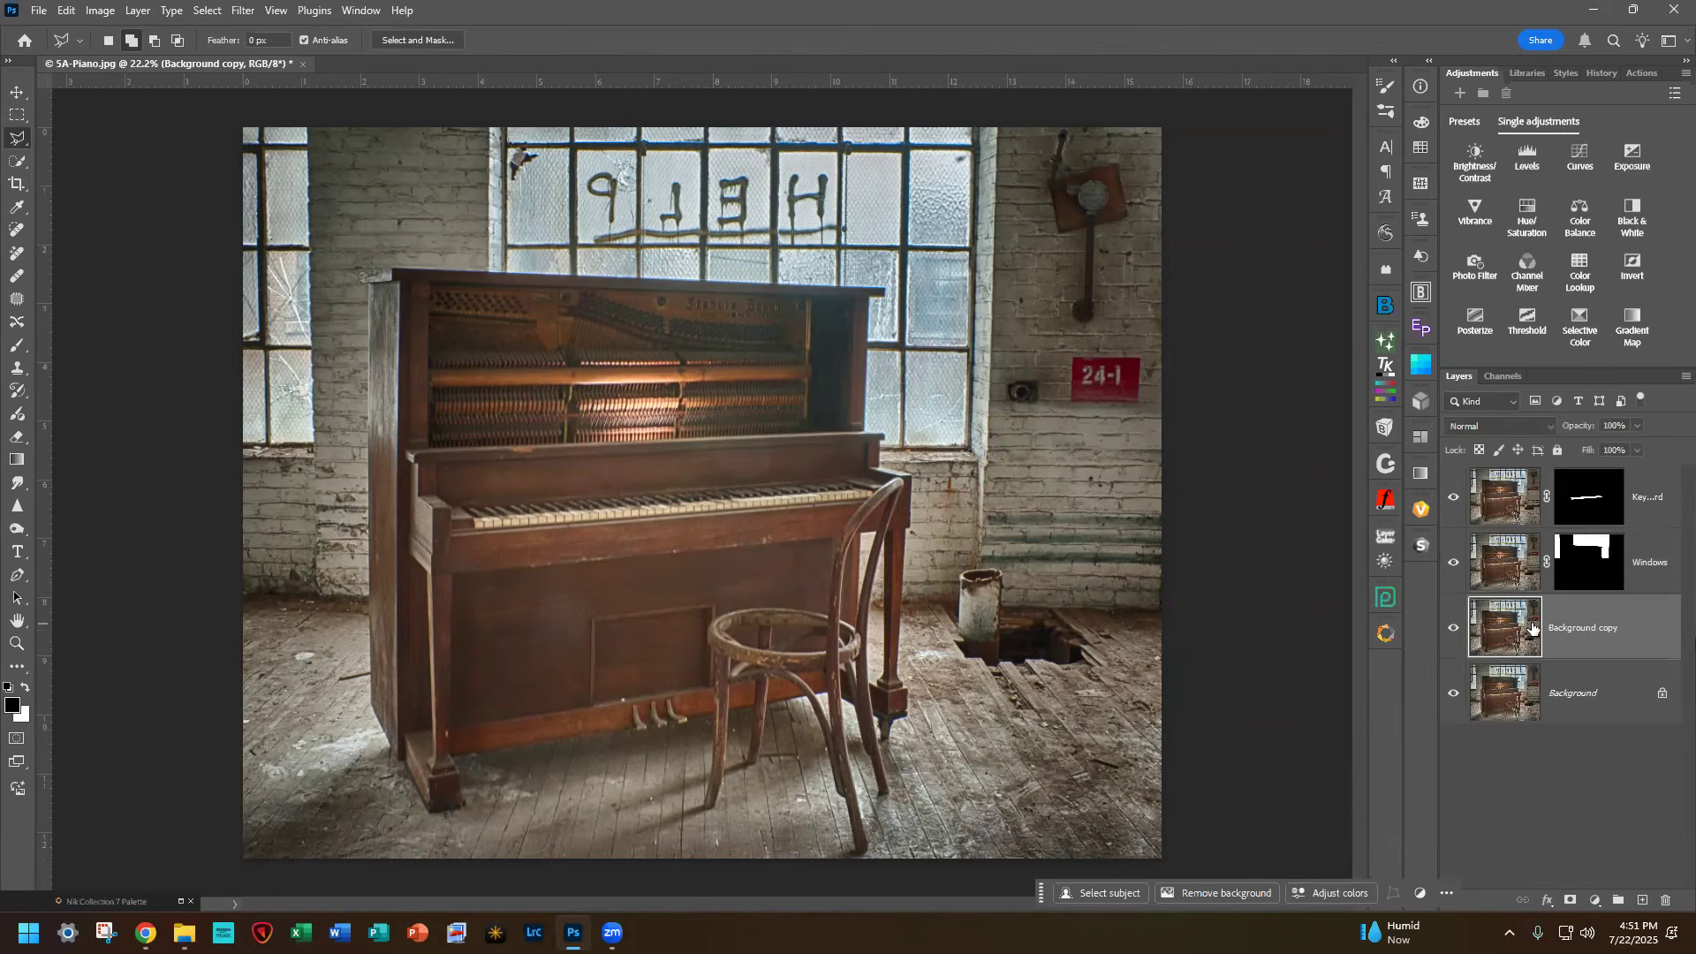
click(1047, 175)
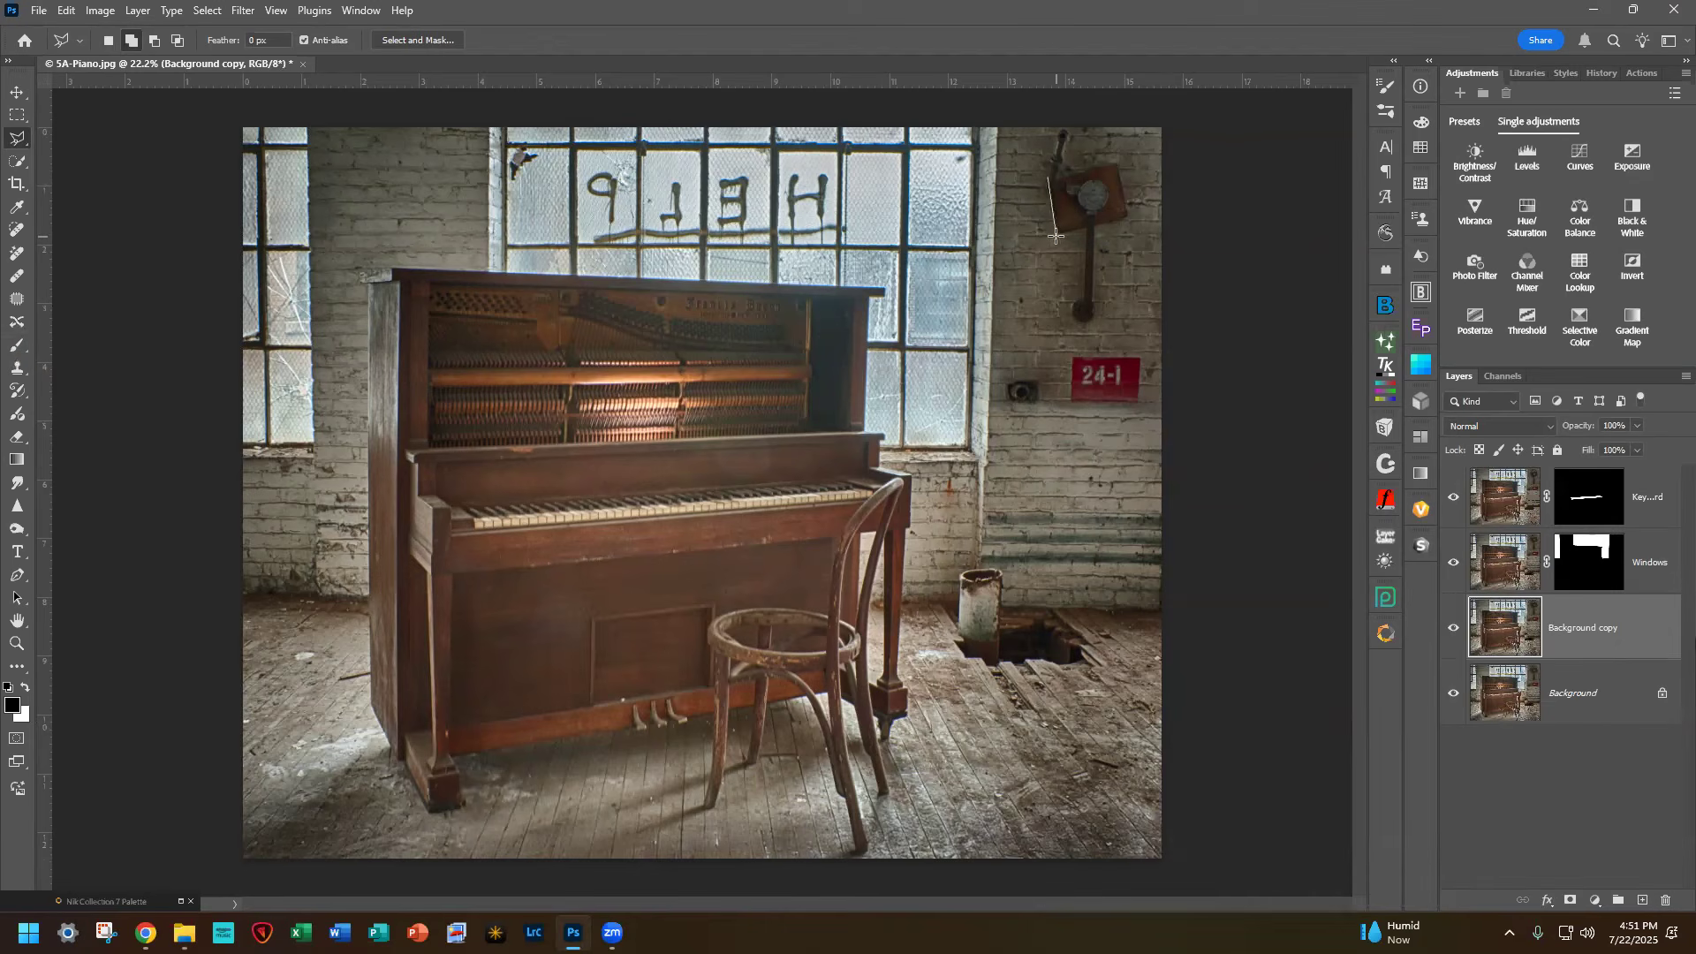
click(1061, 235)
click(1128, 220)
click(1120, 159)
click(1050, 170)
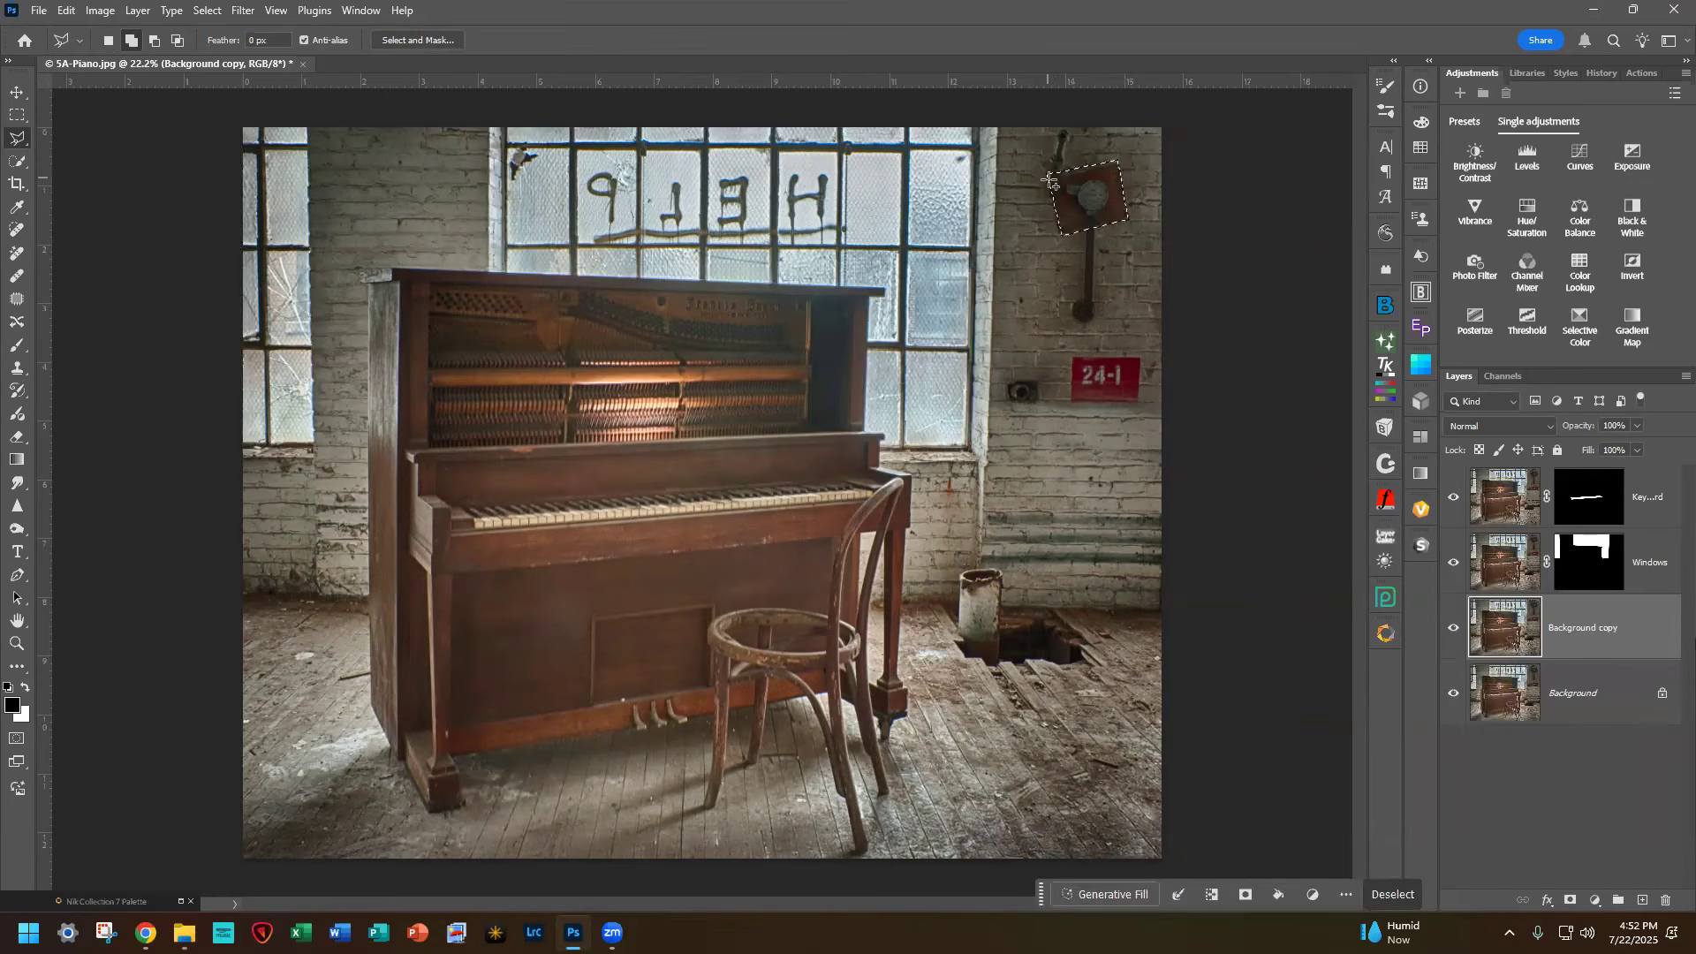
Step: Turn the wall gauge selection into a mask on the duplicated layer and rename that layer Gauge
click(1570, 901)
double_click(1649, 627)
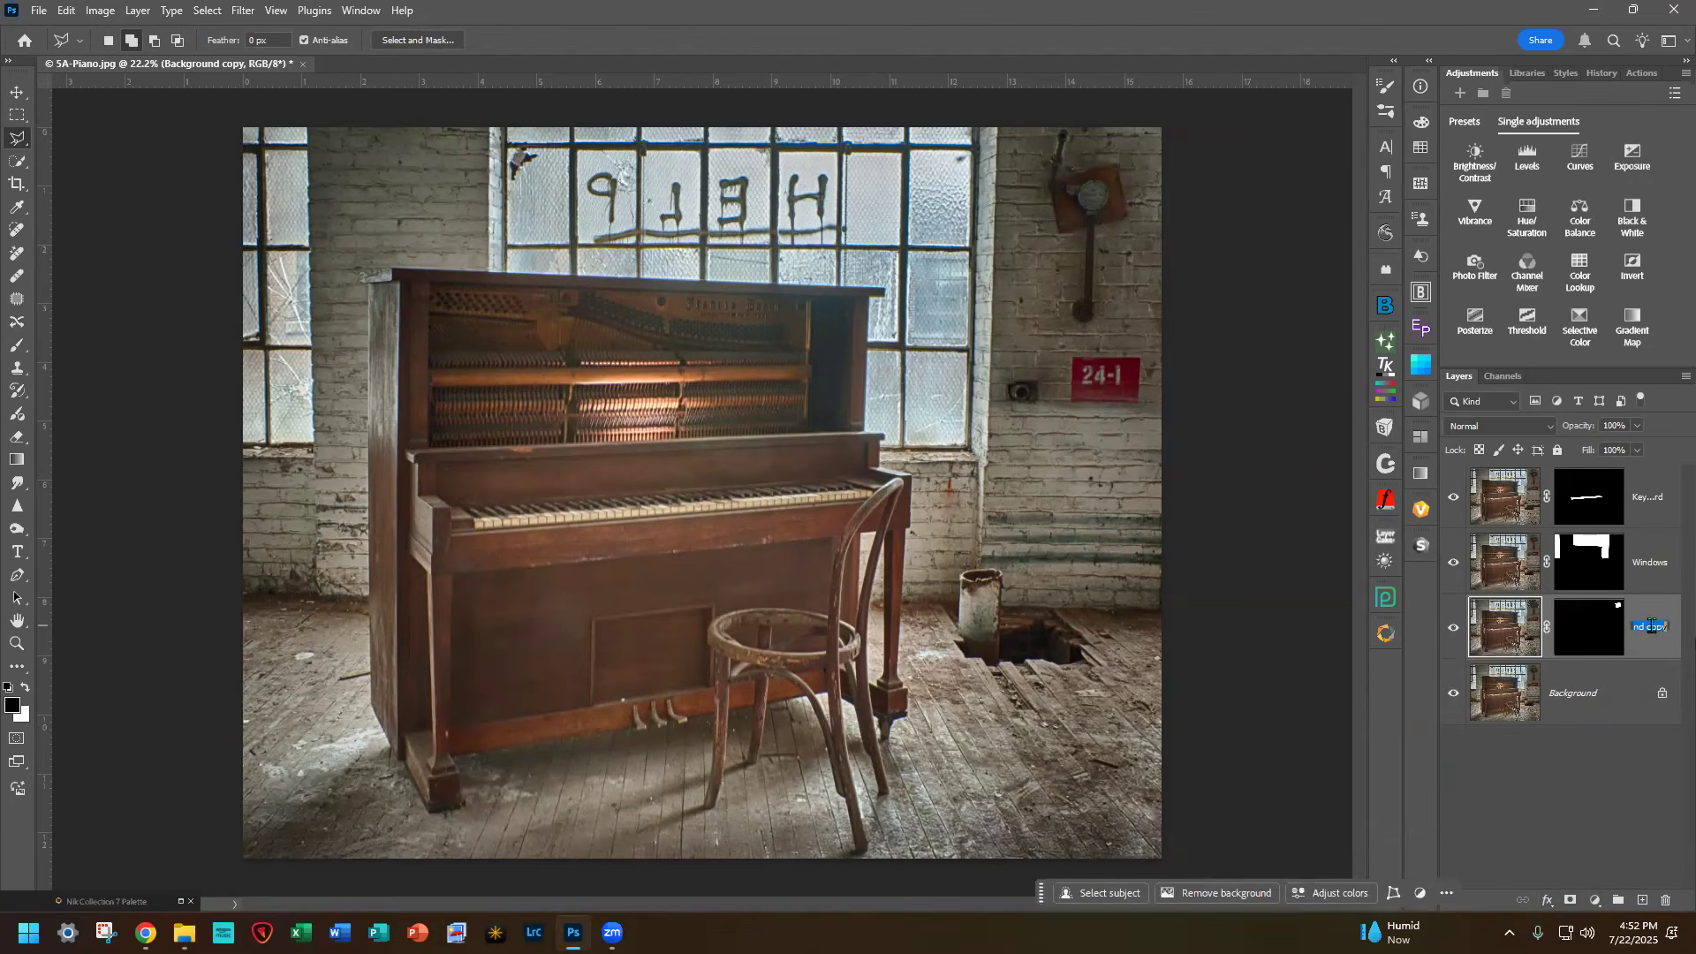
text(Gauge)
key(Return)
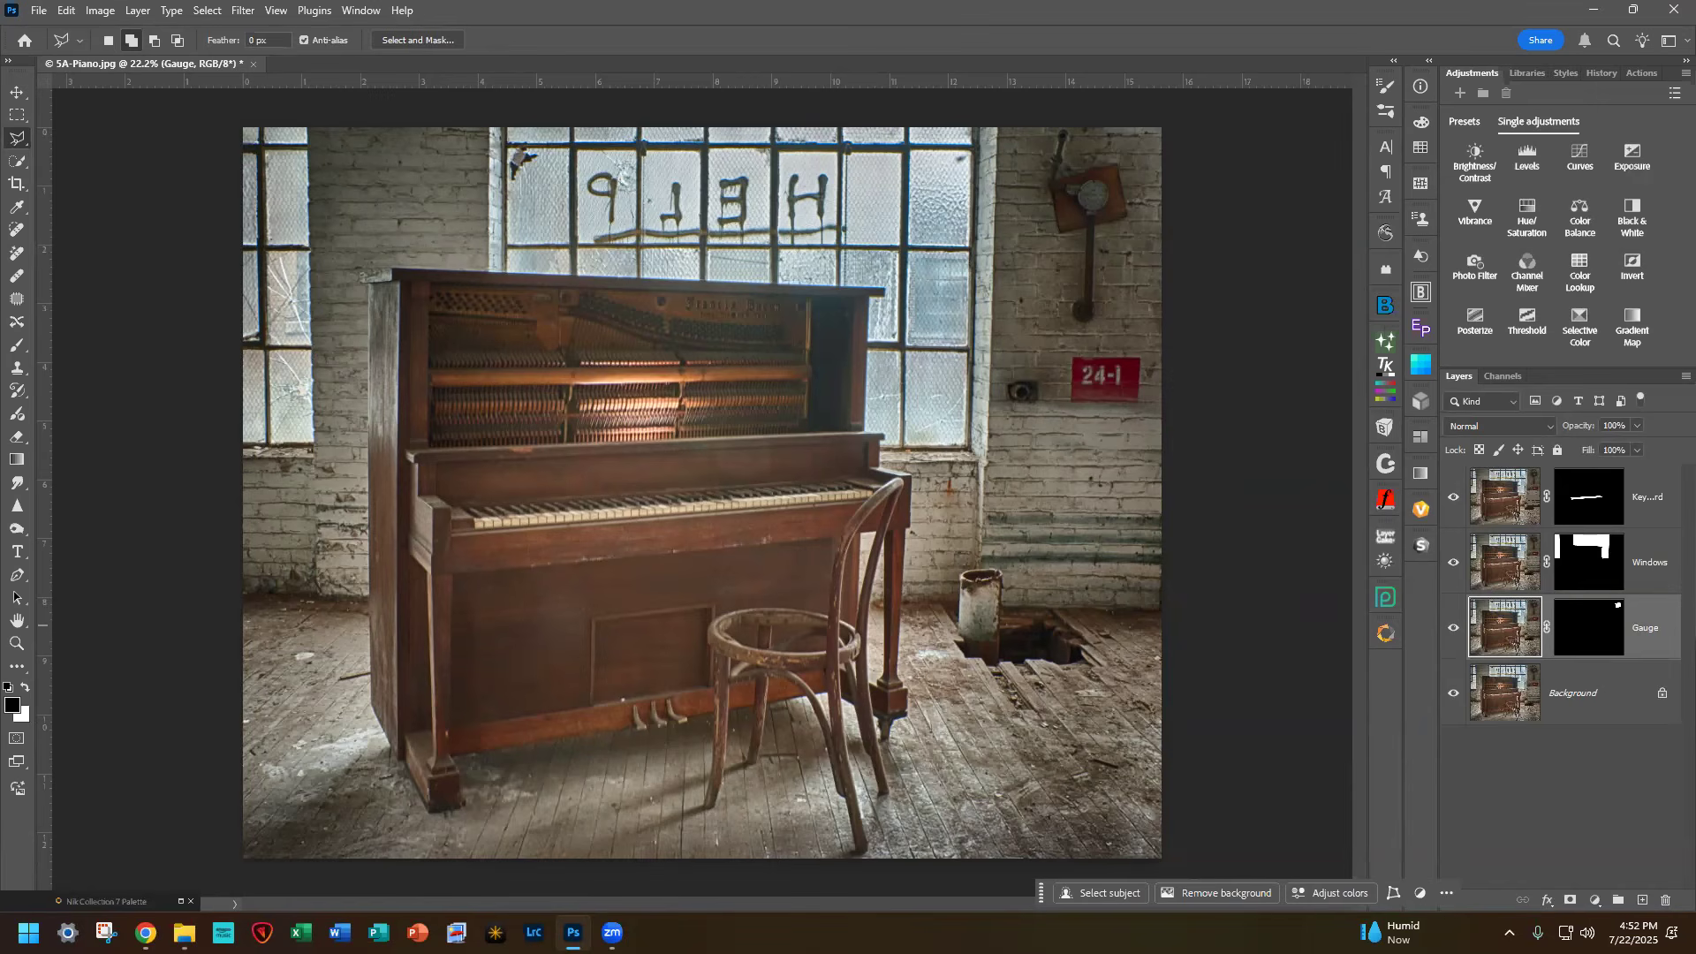
Step: Open the piano photo in Nik 8 Silver Efex and apply the favorite preset 043 More Silver
click(1381, 634)
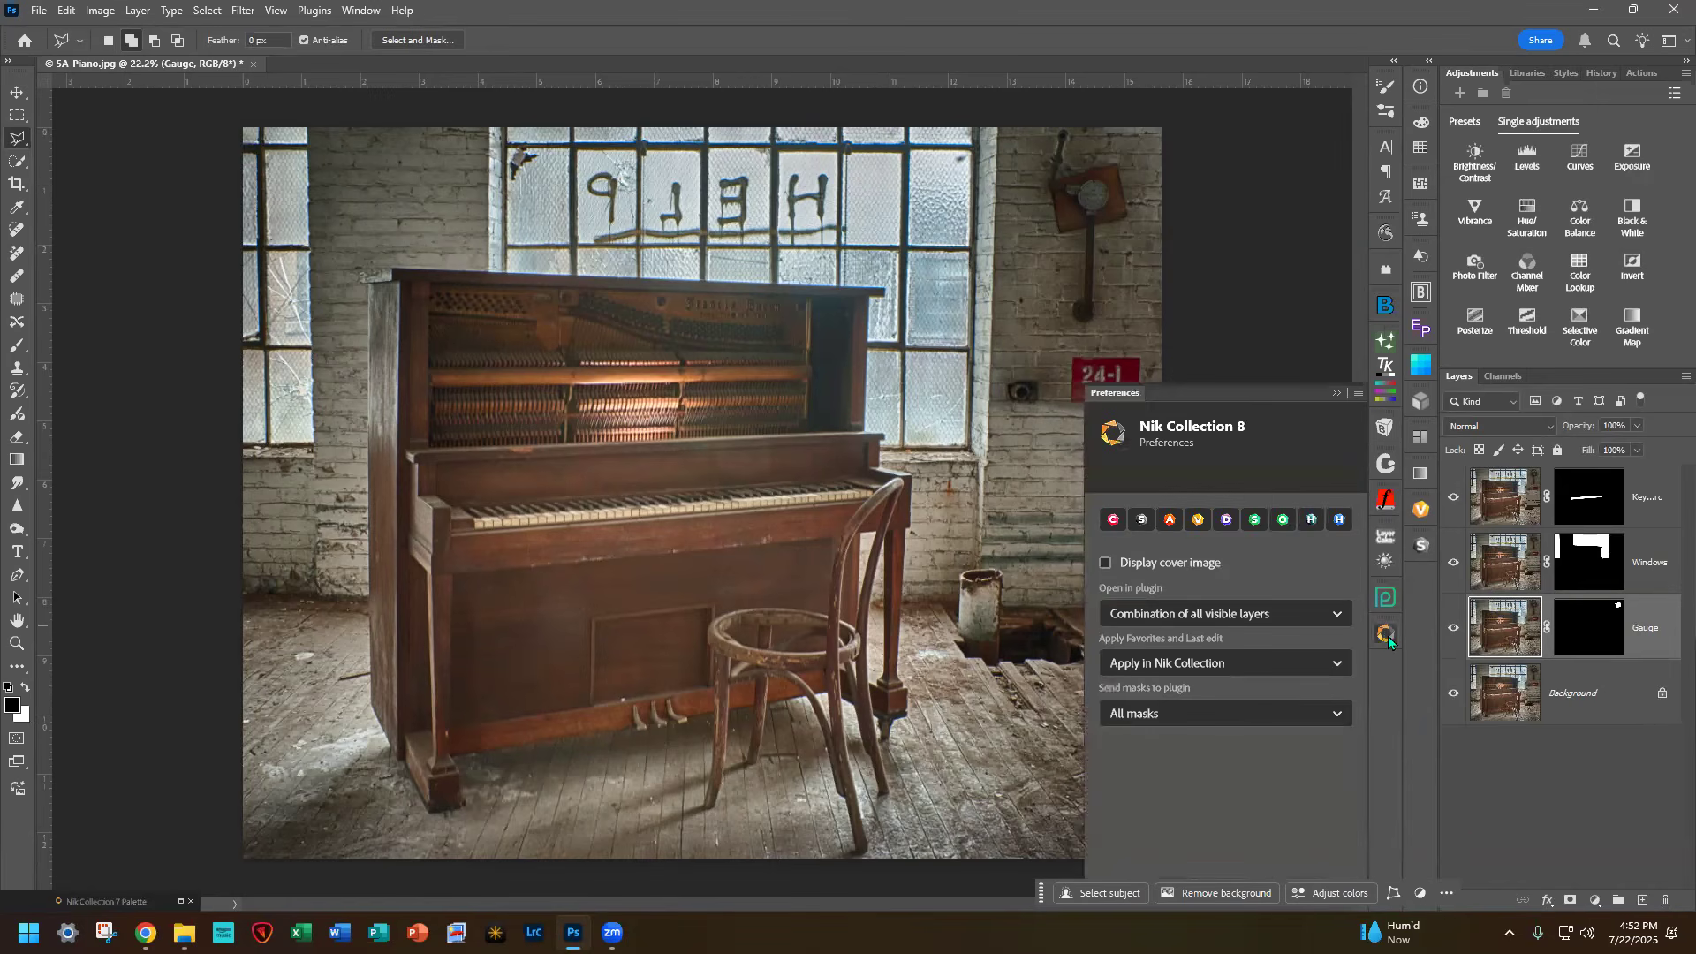
click(1141, 518)
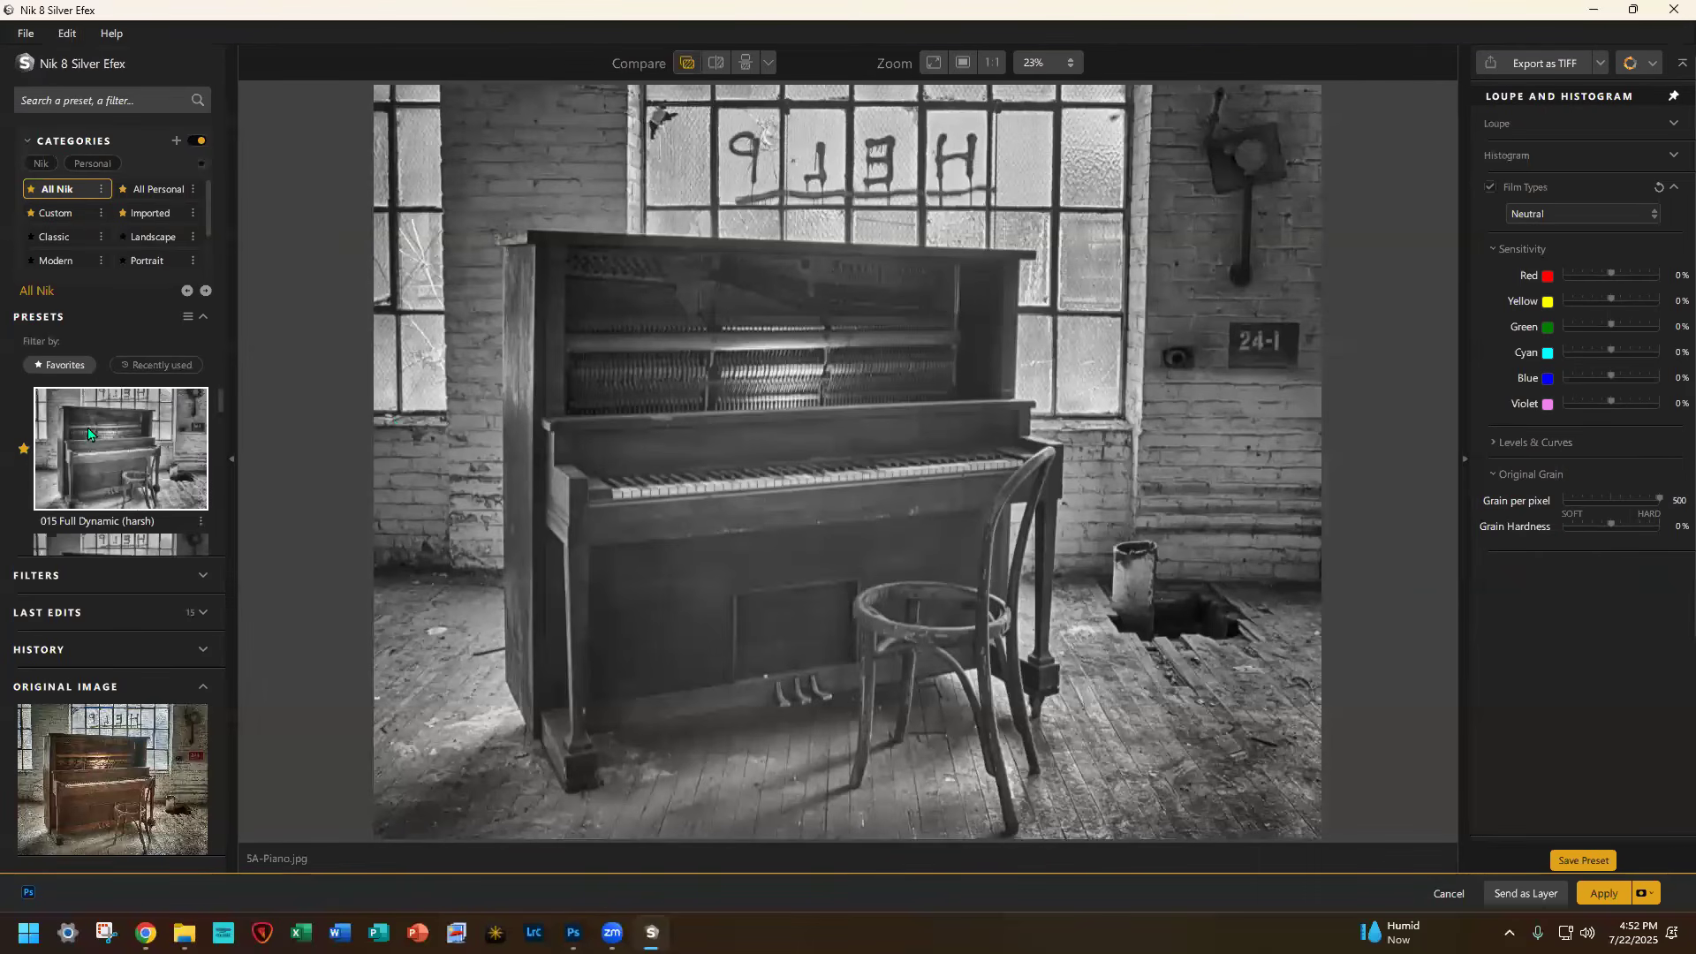
scroll(72, 448, down, 10)
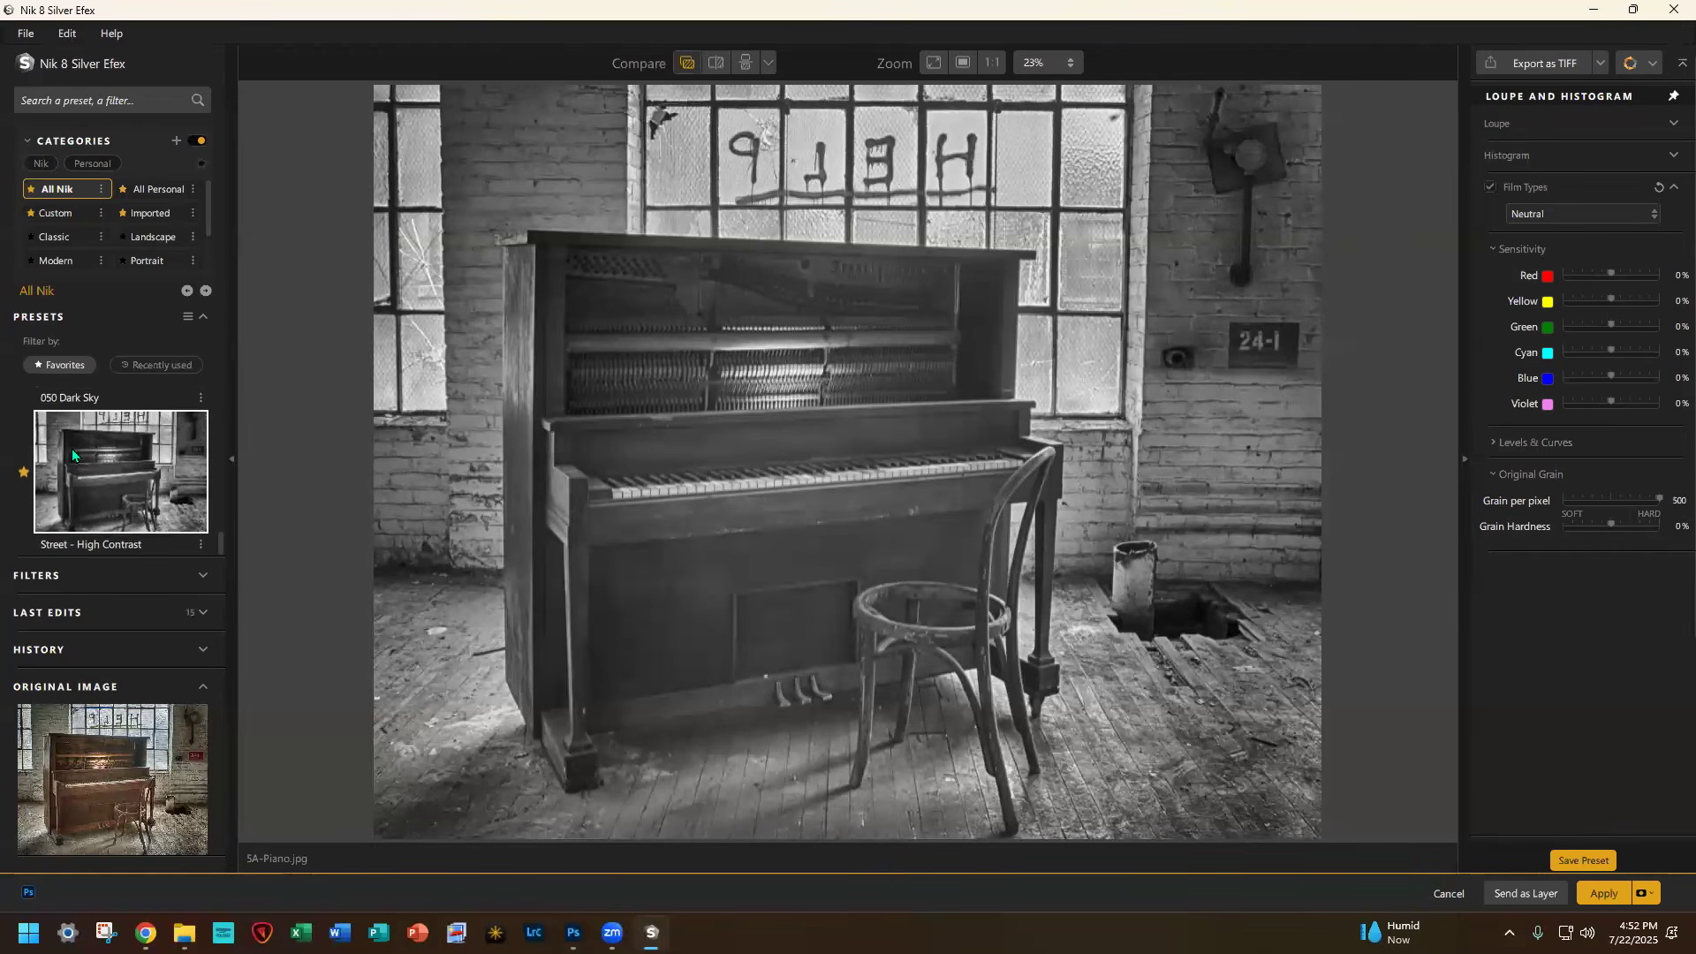
scroll(72, 449, down, 3)
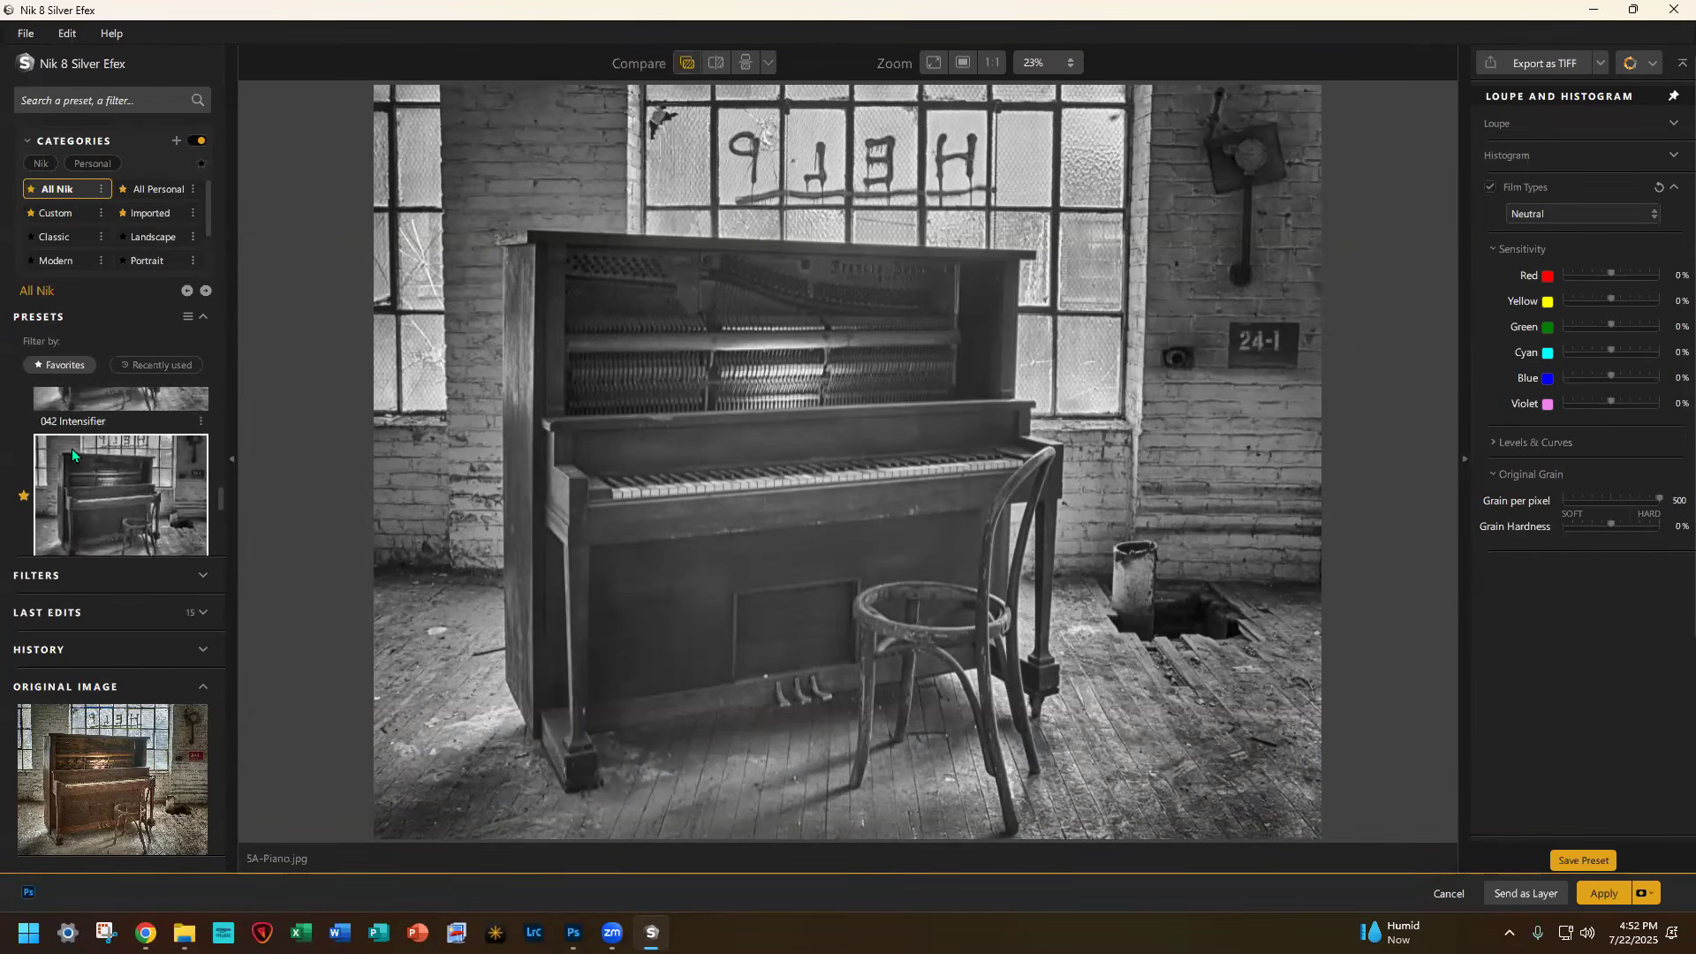
scroll(72, 446, up, 3)
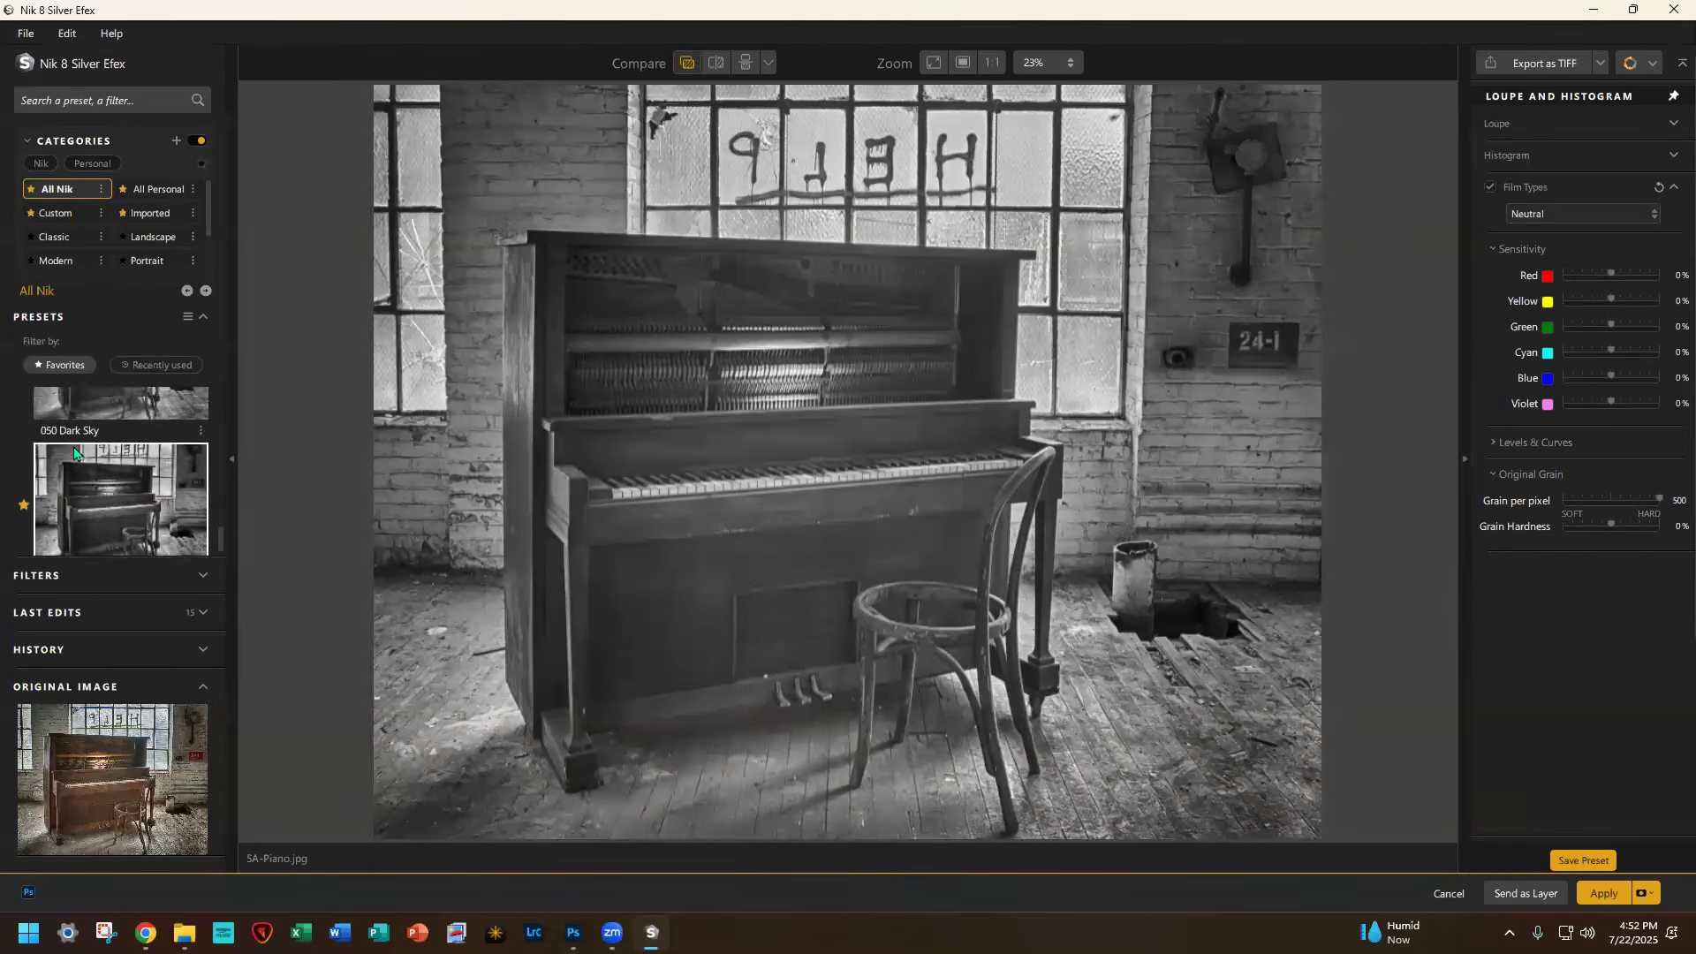
scroll(73, 447, down, 3)
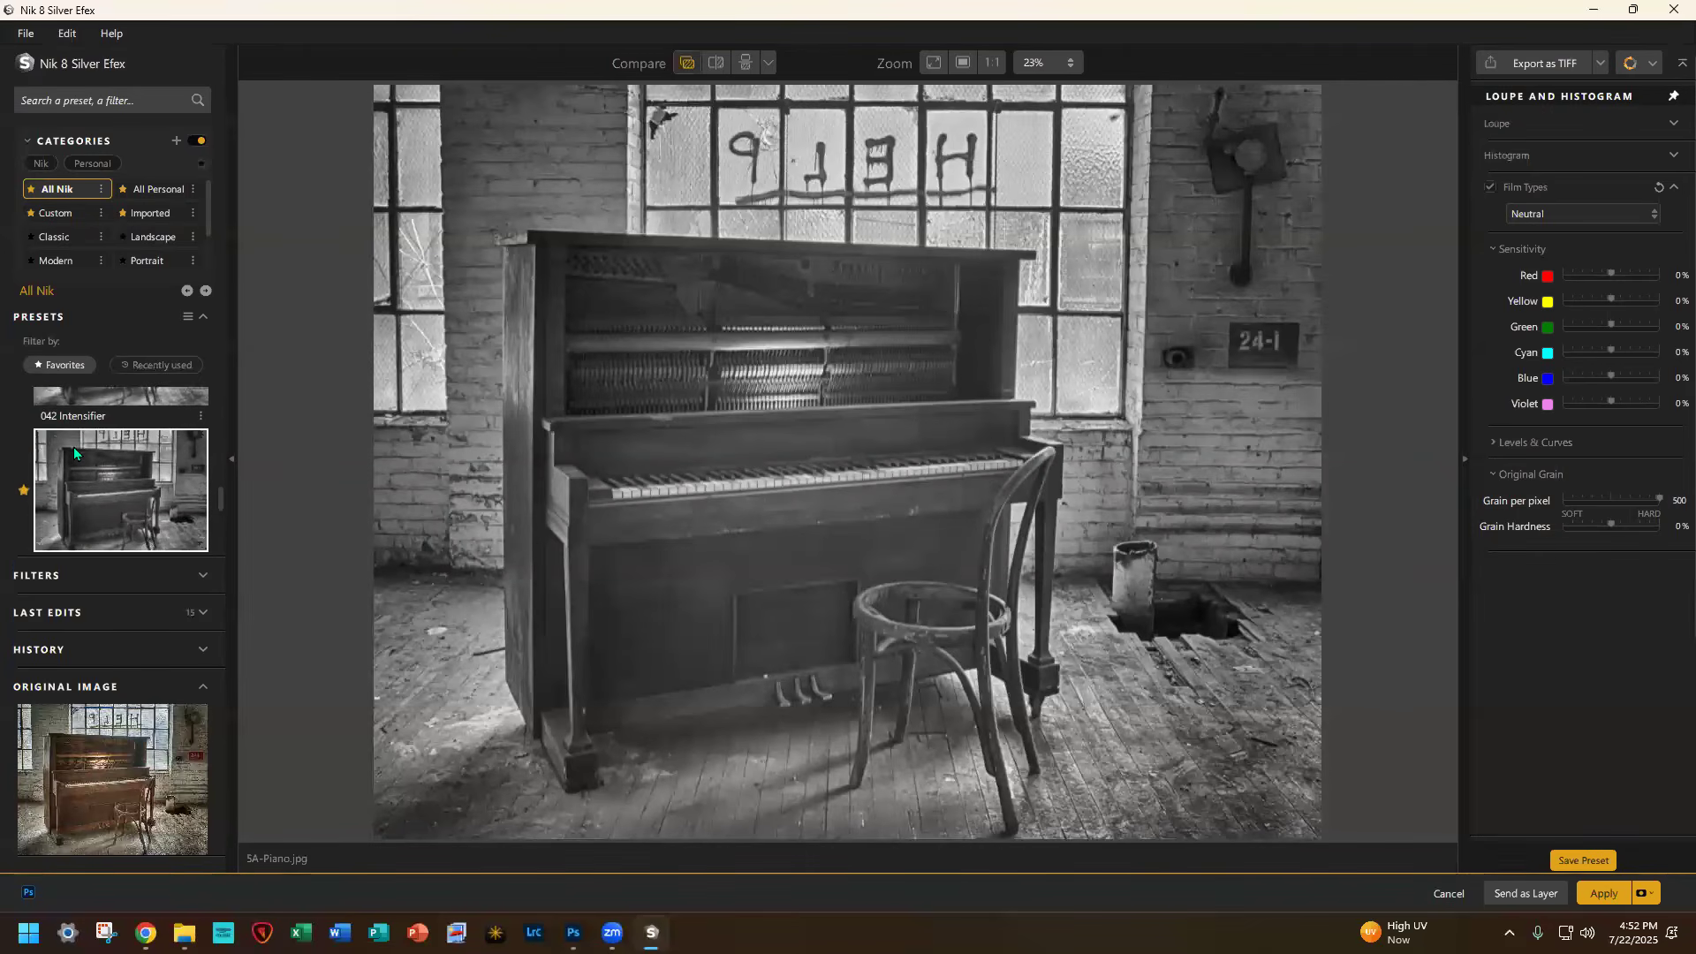
click(113, 487)
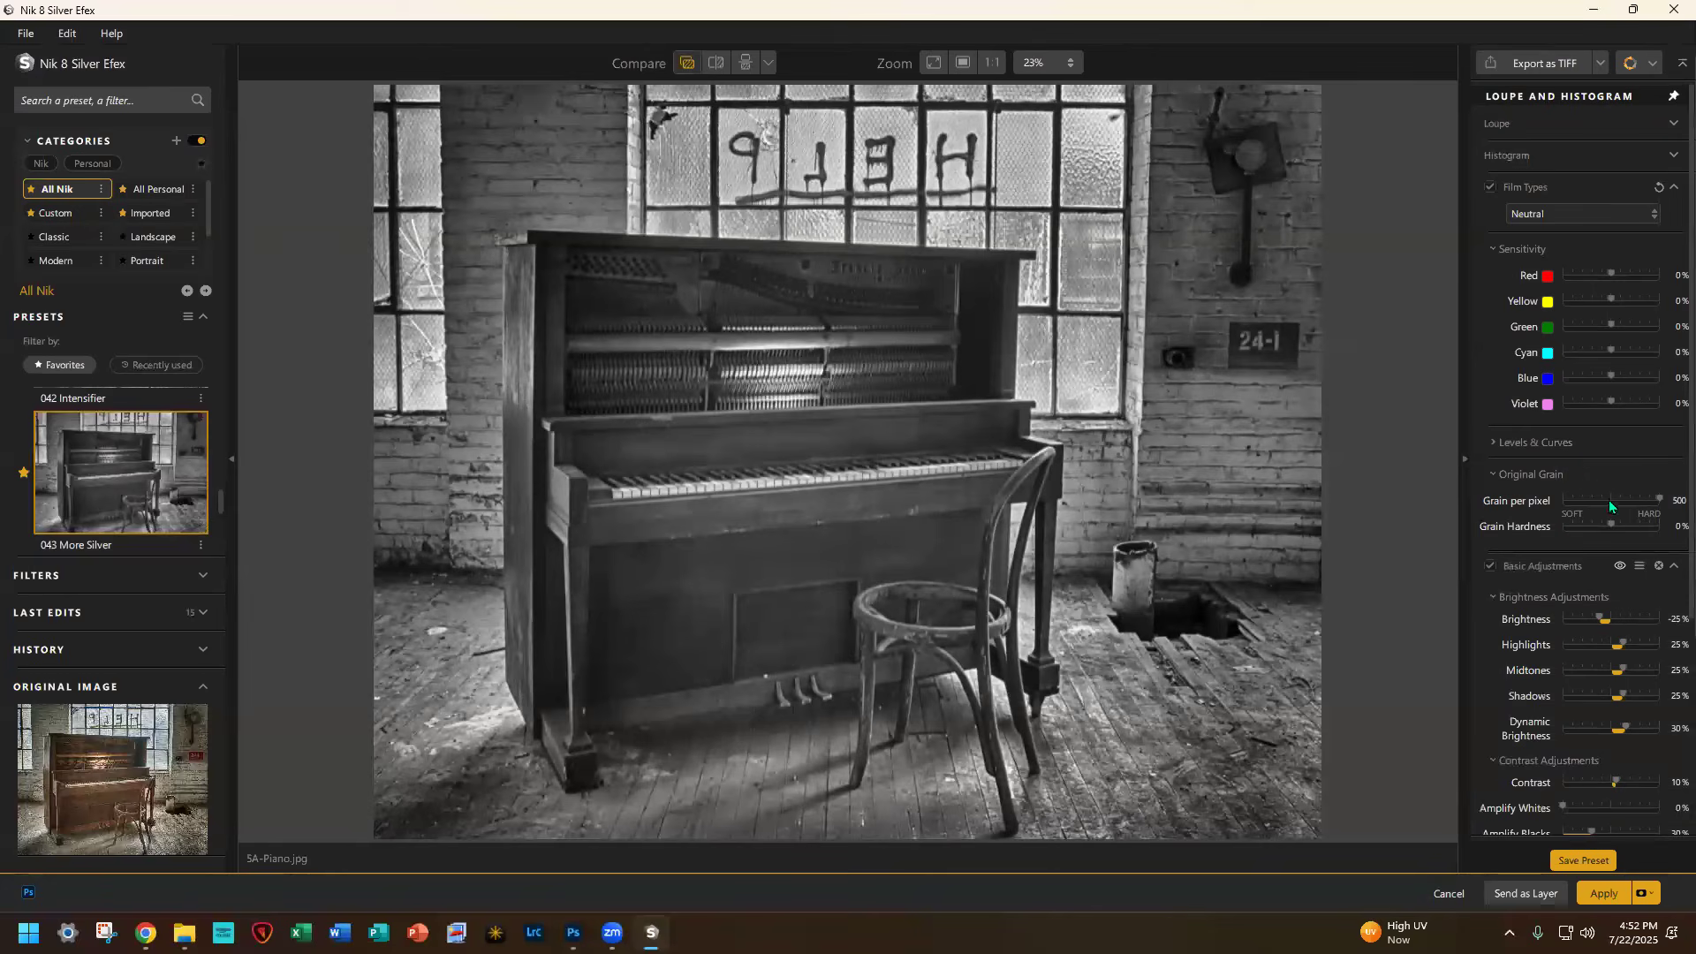
Step: Import the PS Keyboard mask from Photoshop as a local adjustment under Basic Adjustments
scroll(1665, 635, down, 3)
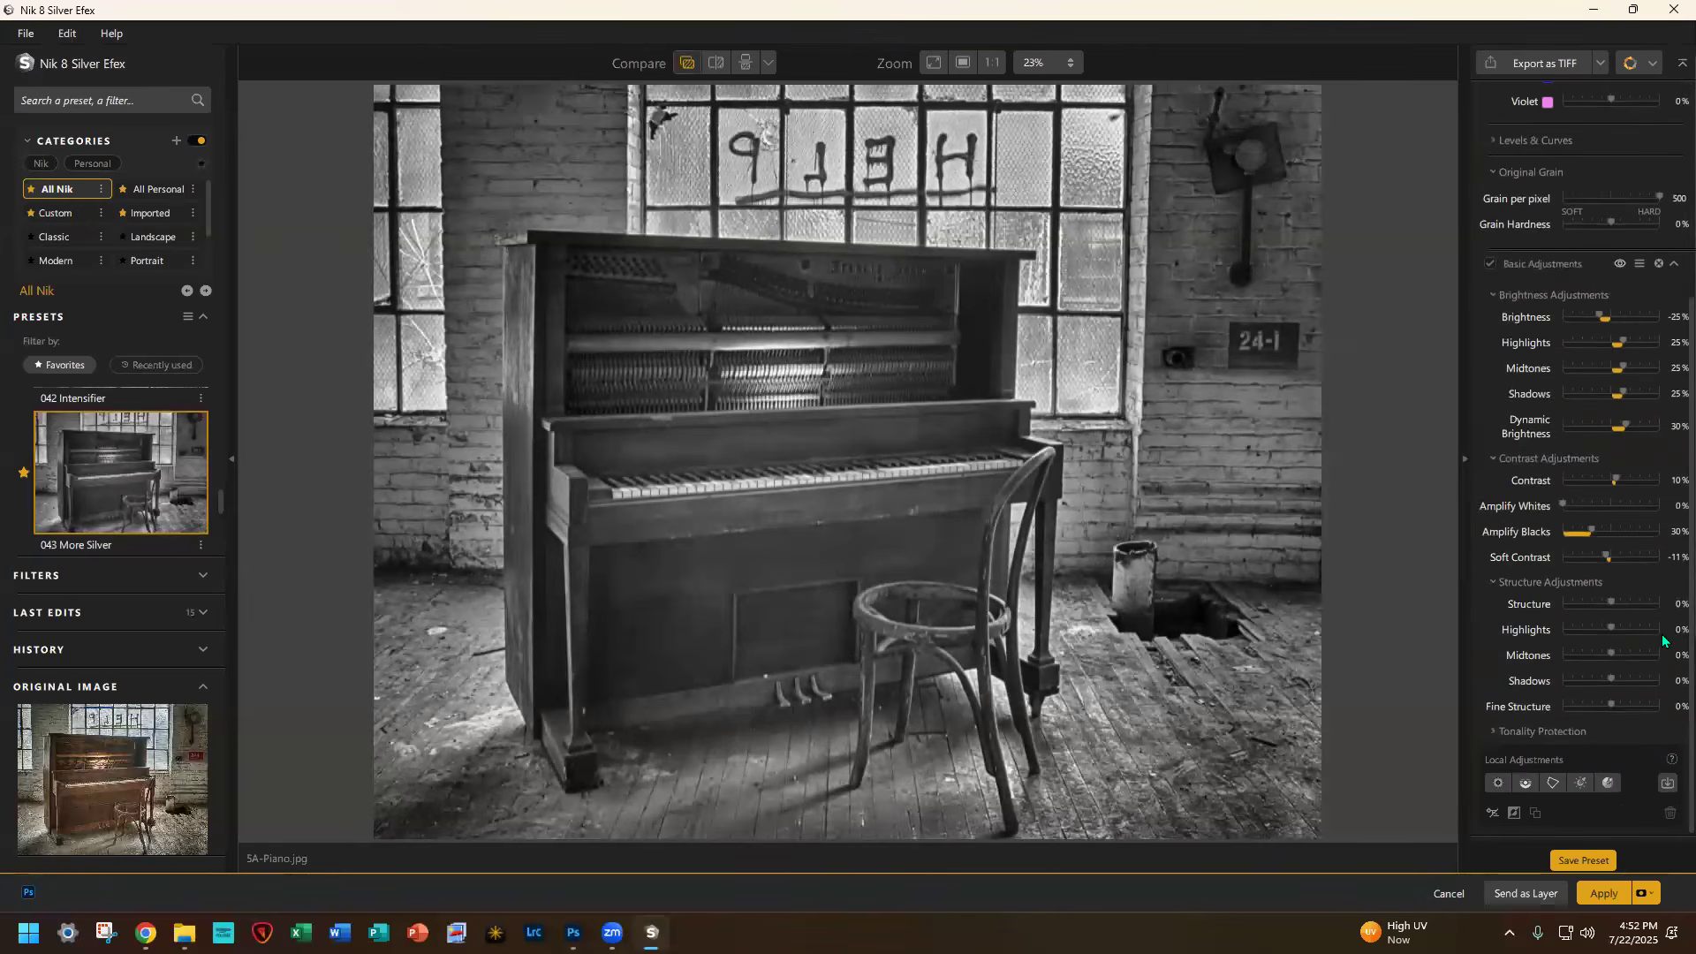
click(1667, 783)
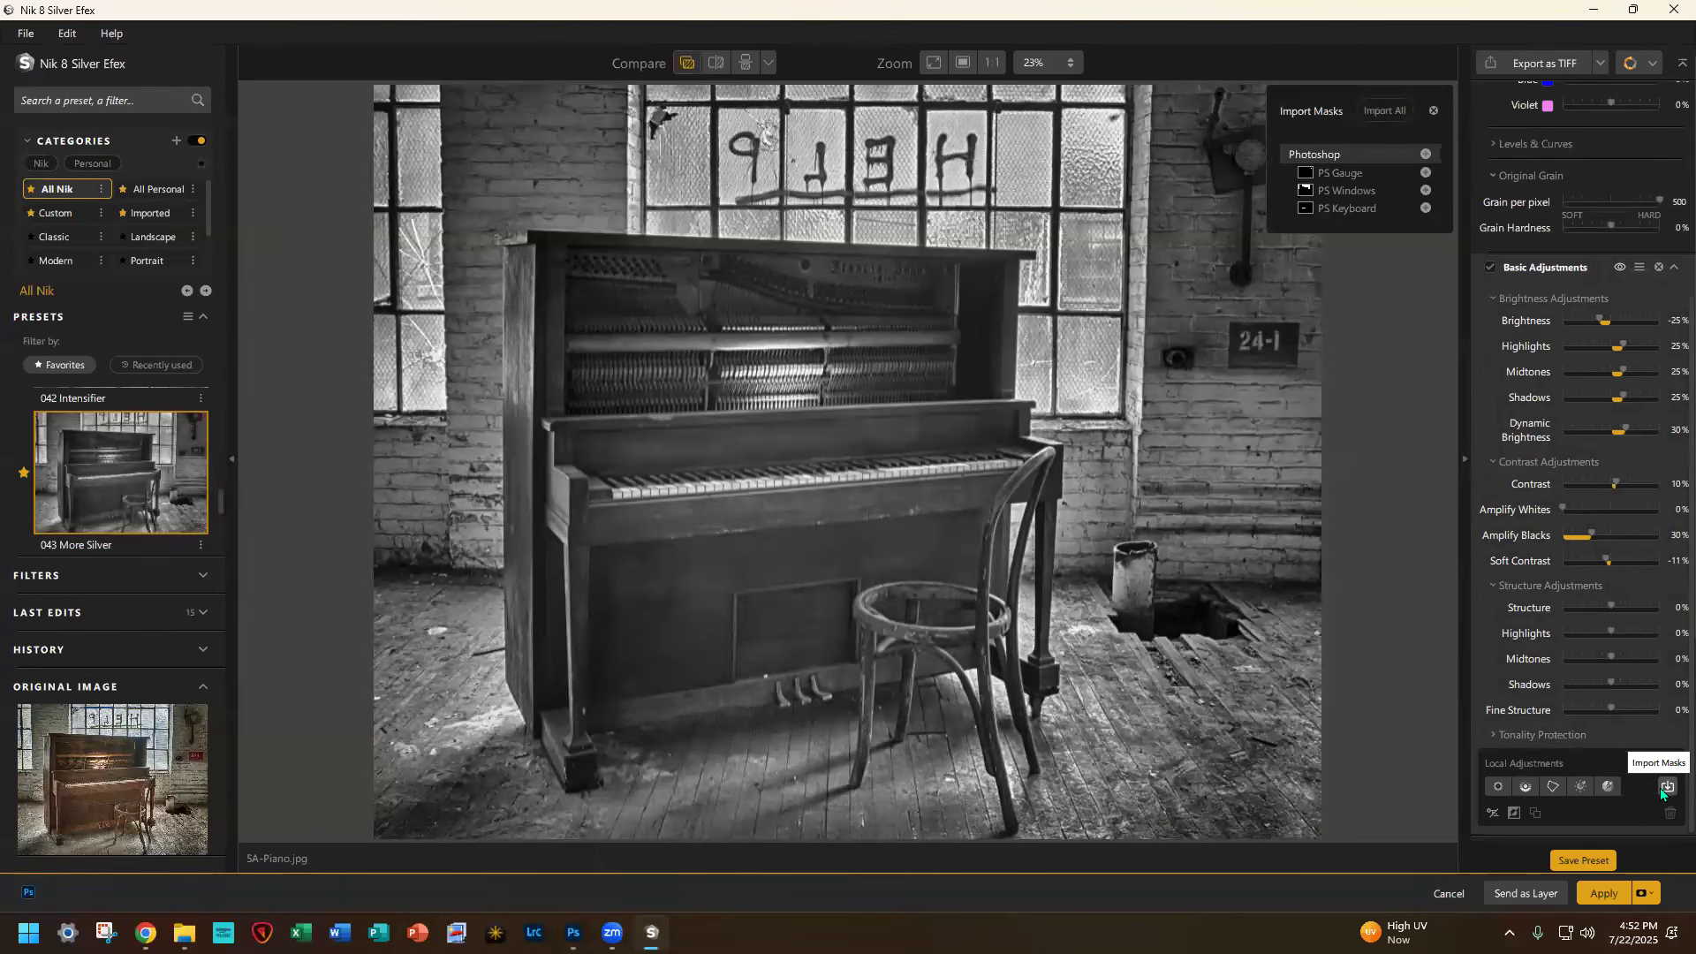
click(1427, 208)
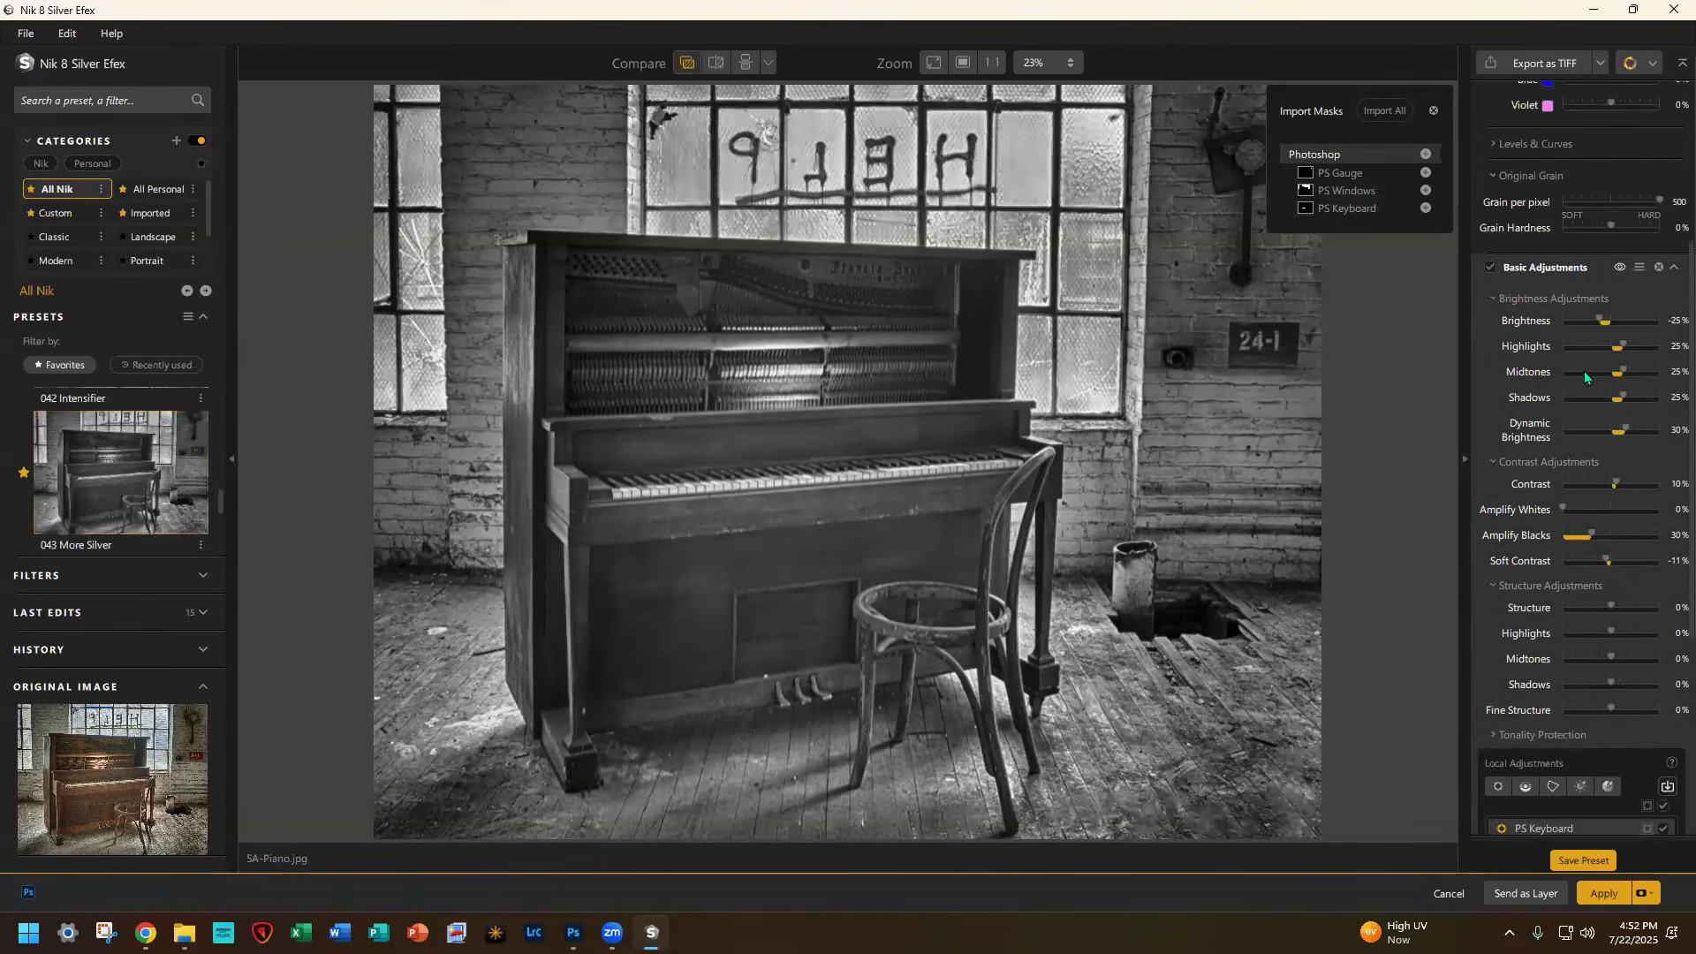
Step: Set the PS Keyboard mask's Brightness to 9%, Contrast to 21%, Structure to 44%, Amplify Whites to 25%, Amplify Blacks to 55% and Fine Structure to 62%
scroll(1628, 722, down, 4)
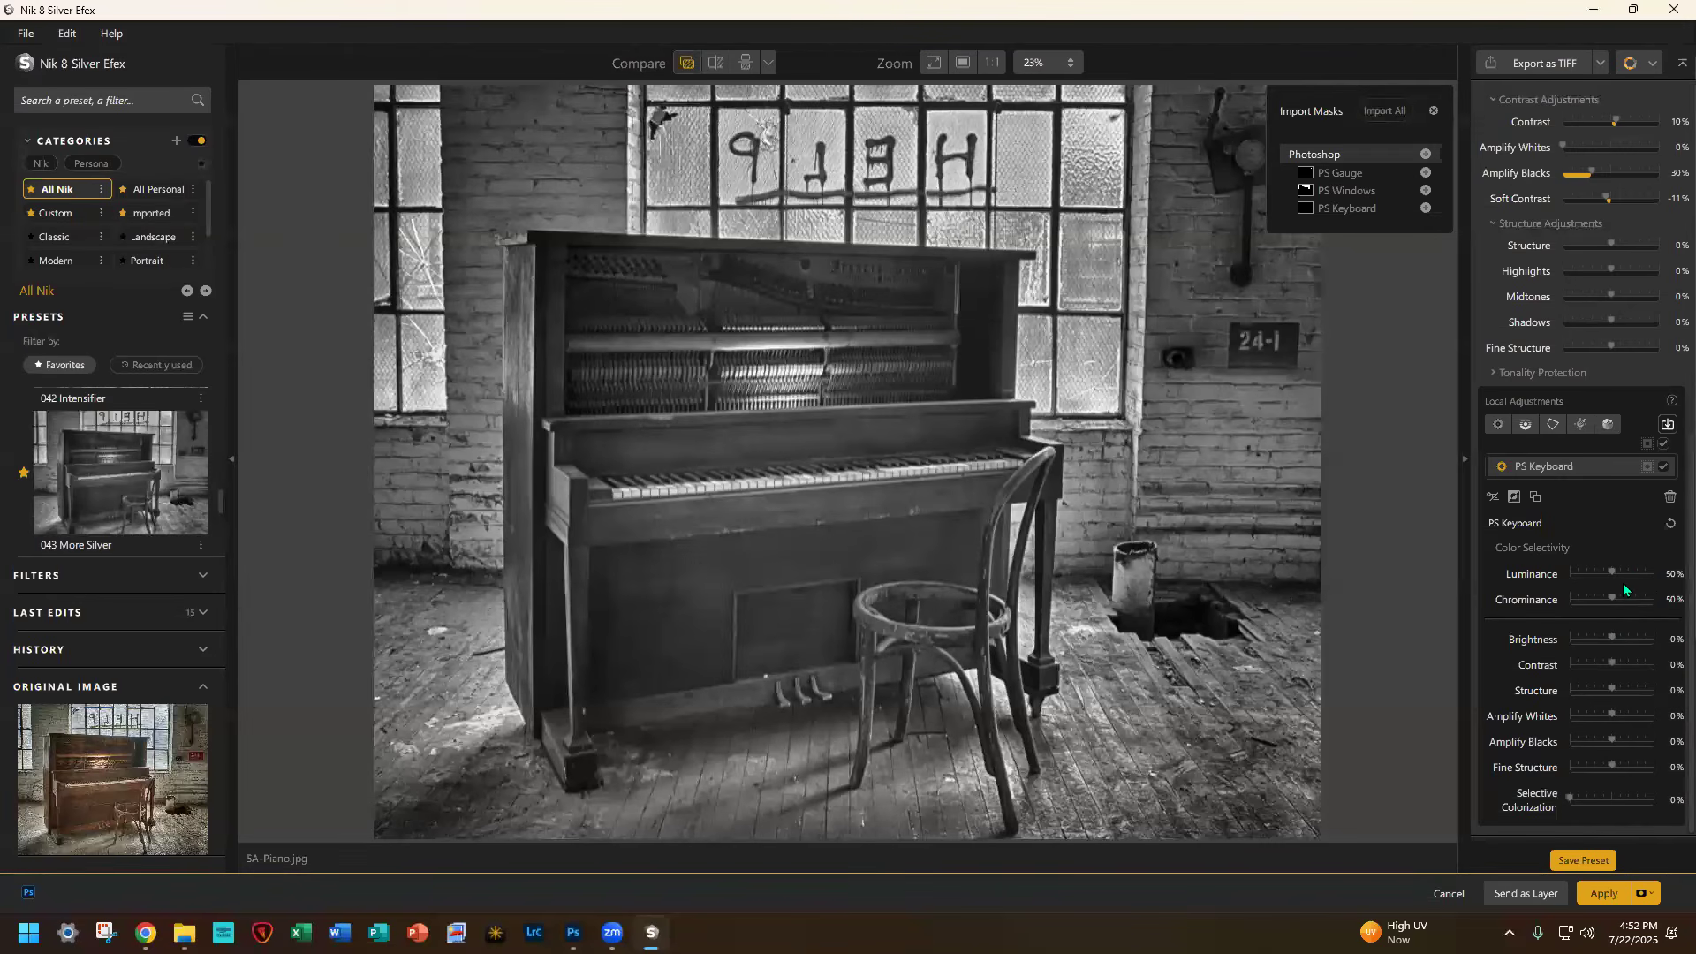
drag(1612, 636, 1616, 636)
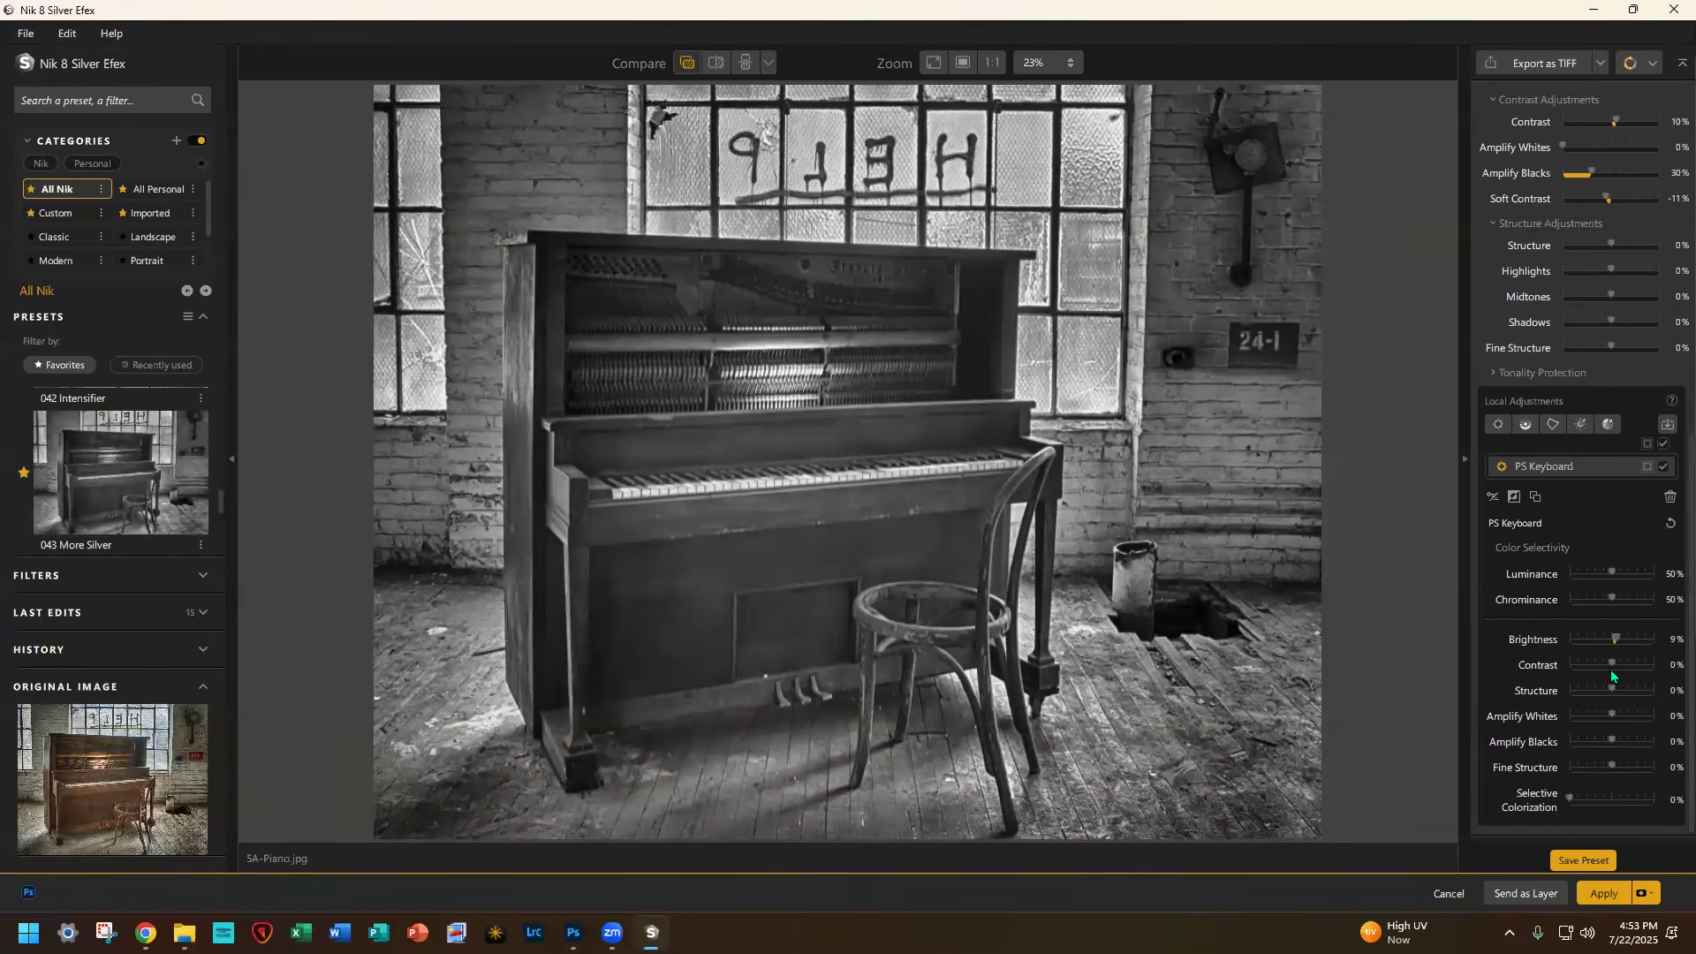
drag(1609, 662, 1619, 664)
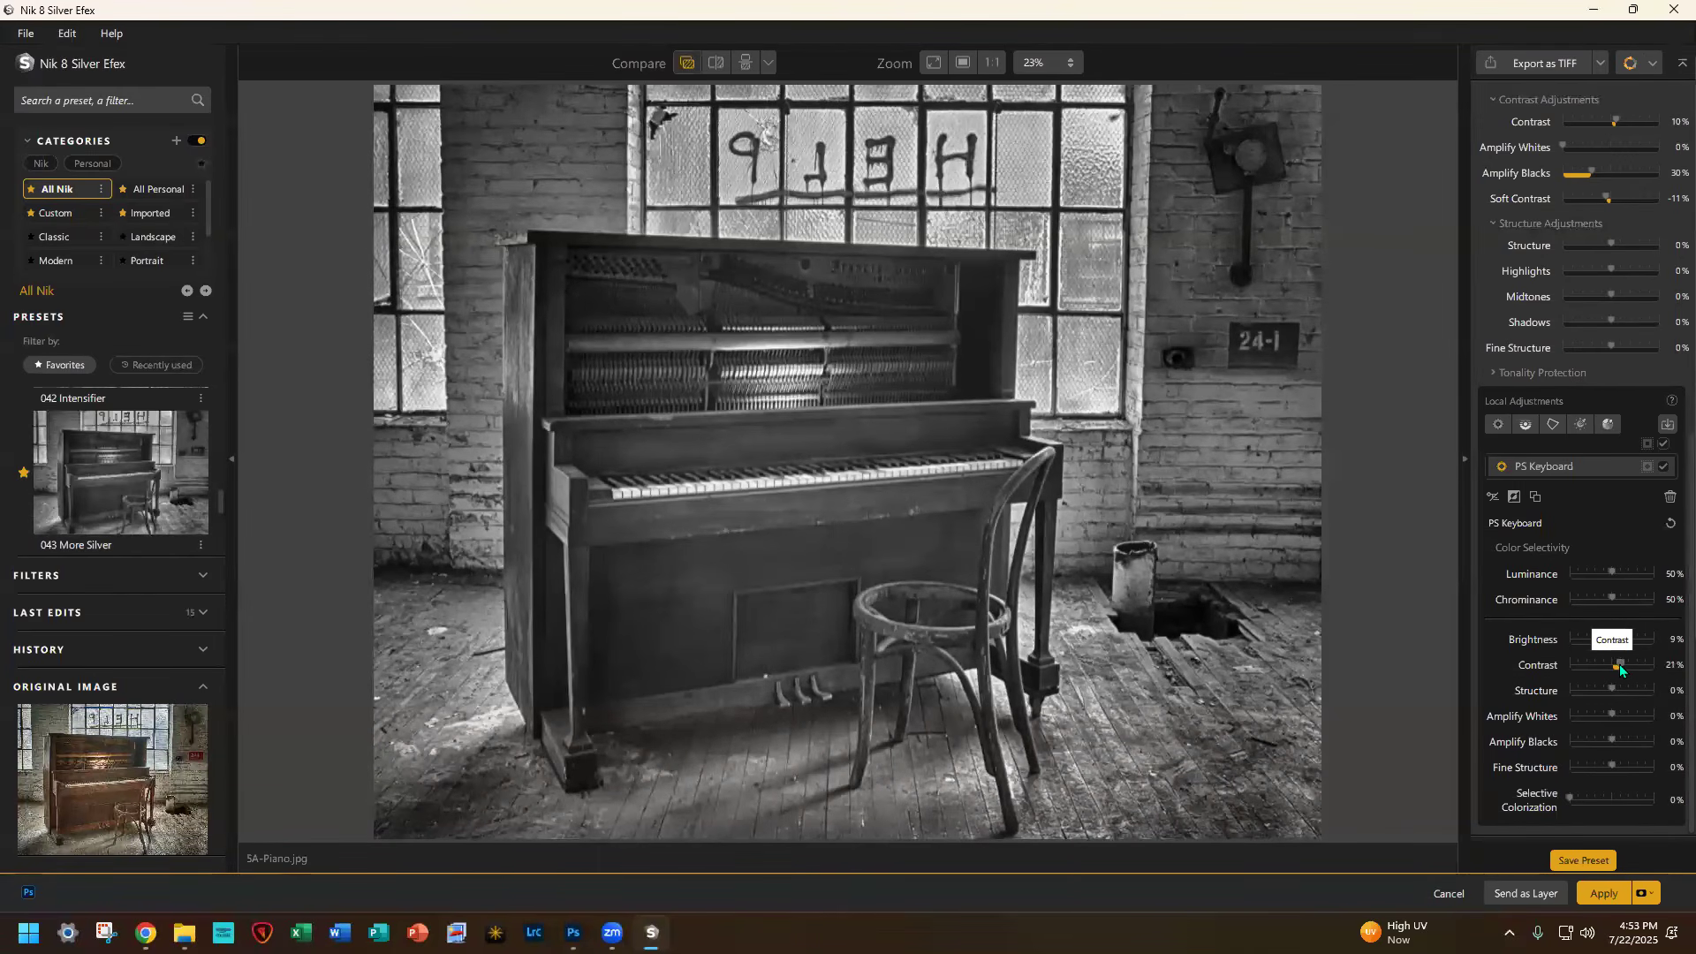
drag(1613, 690, 1626, 691)
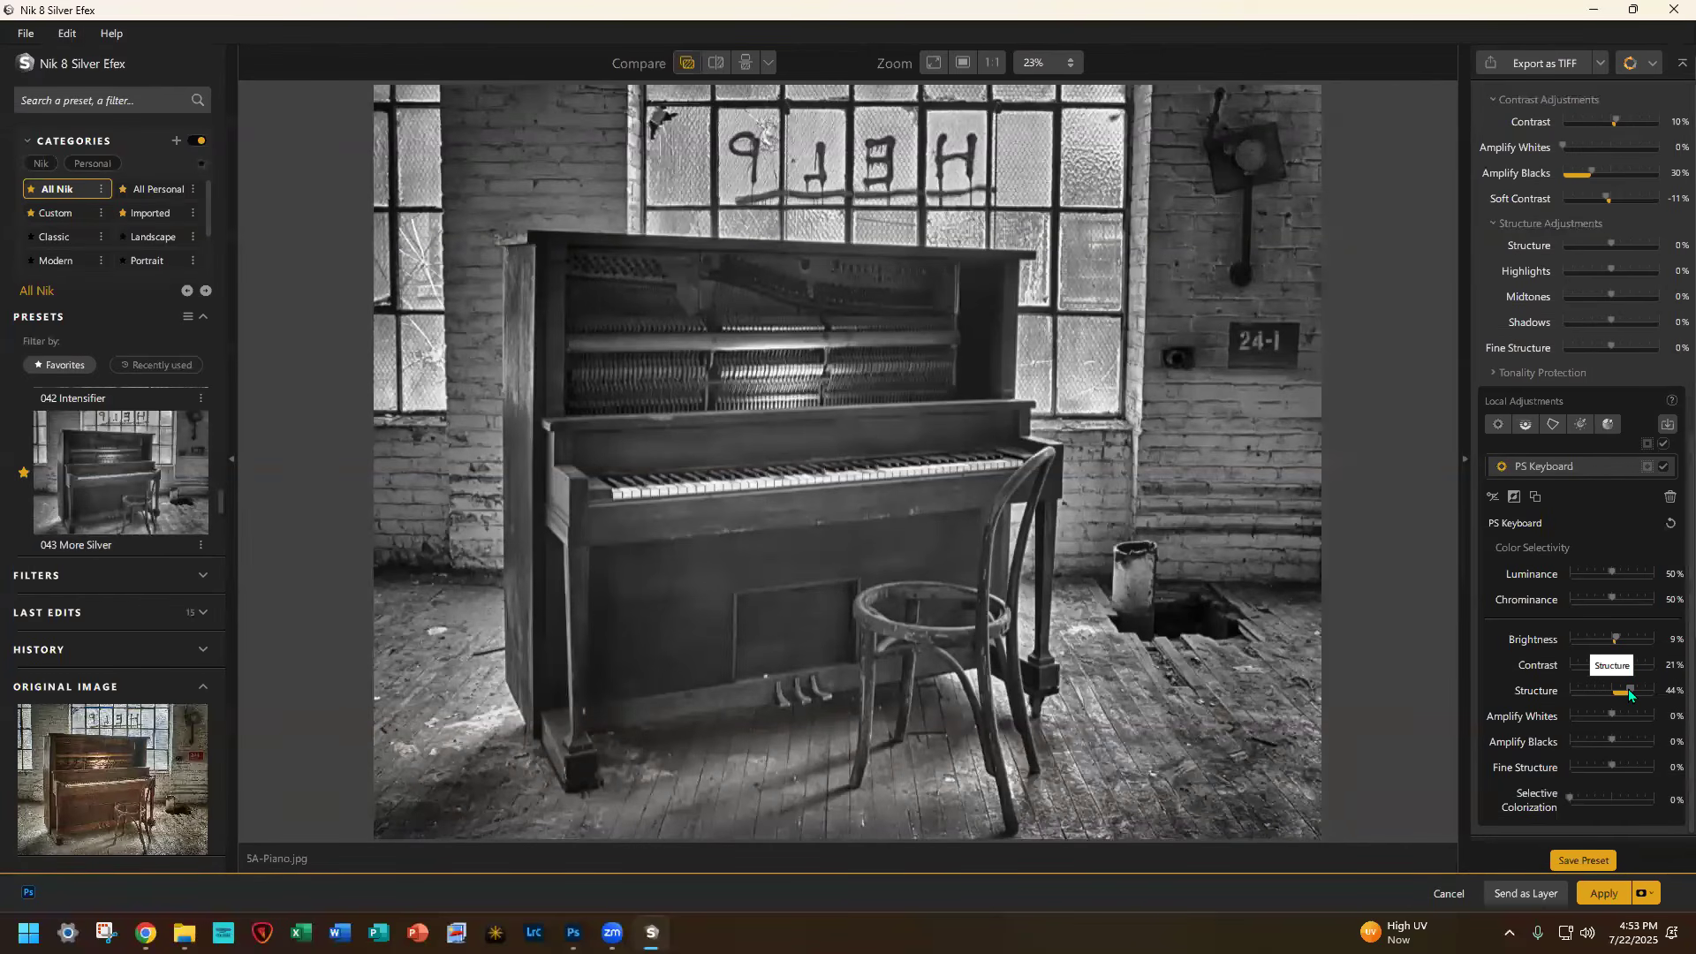
drag(1612, 715, 1635, 770)
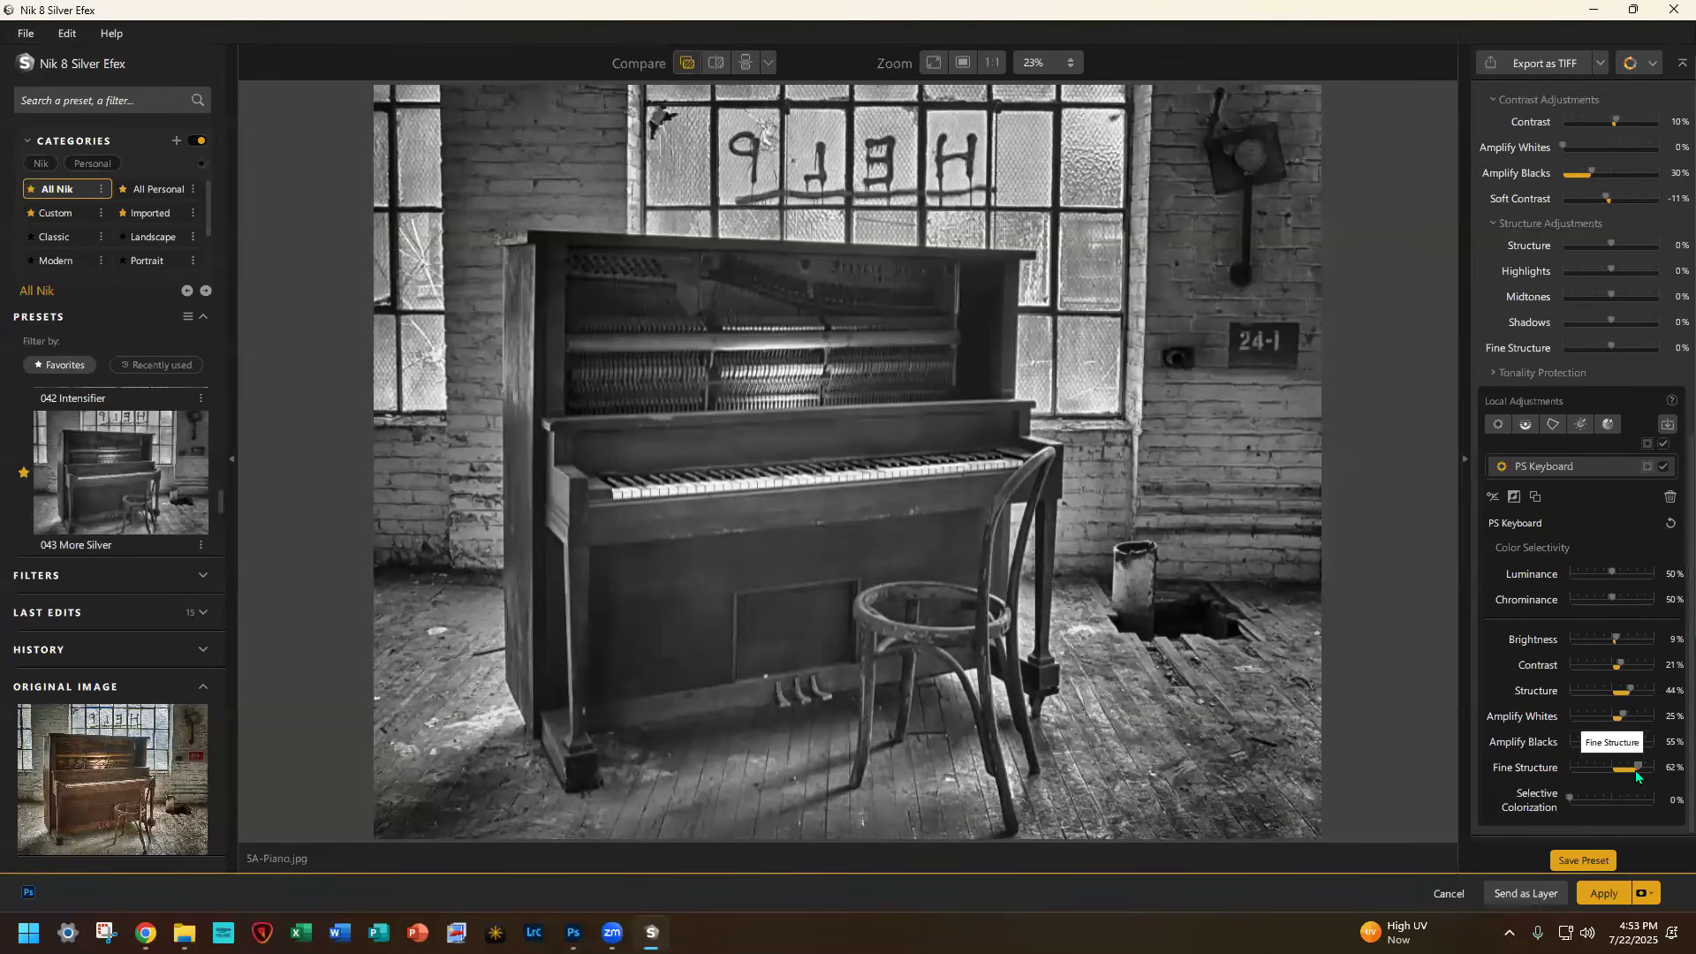
Step: Import the PS Windows mask, make it the only selected local adjustment, and set its Brightness to -11%
click(1666, 426)
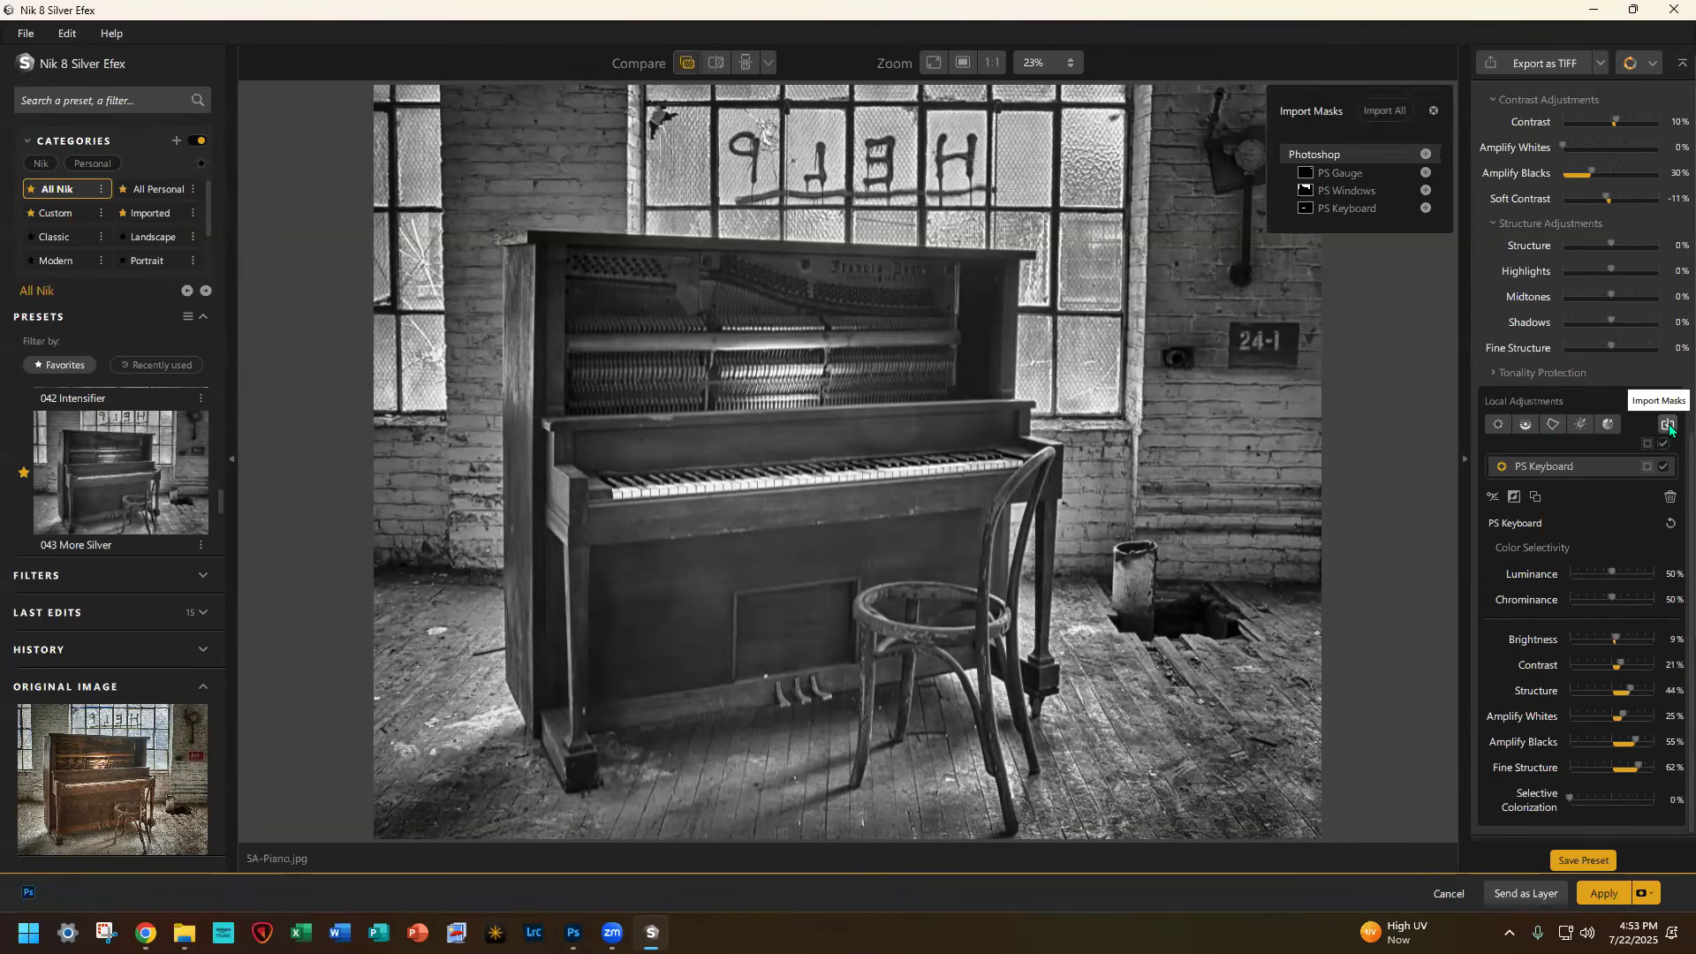
click(1424, 189)
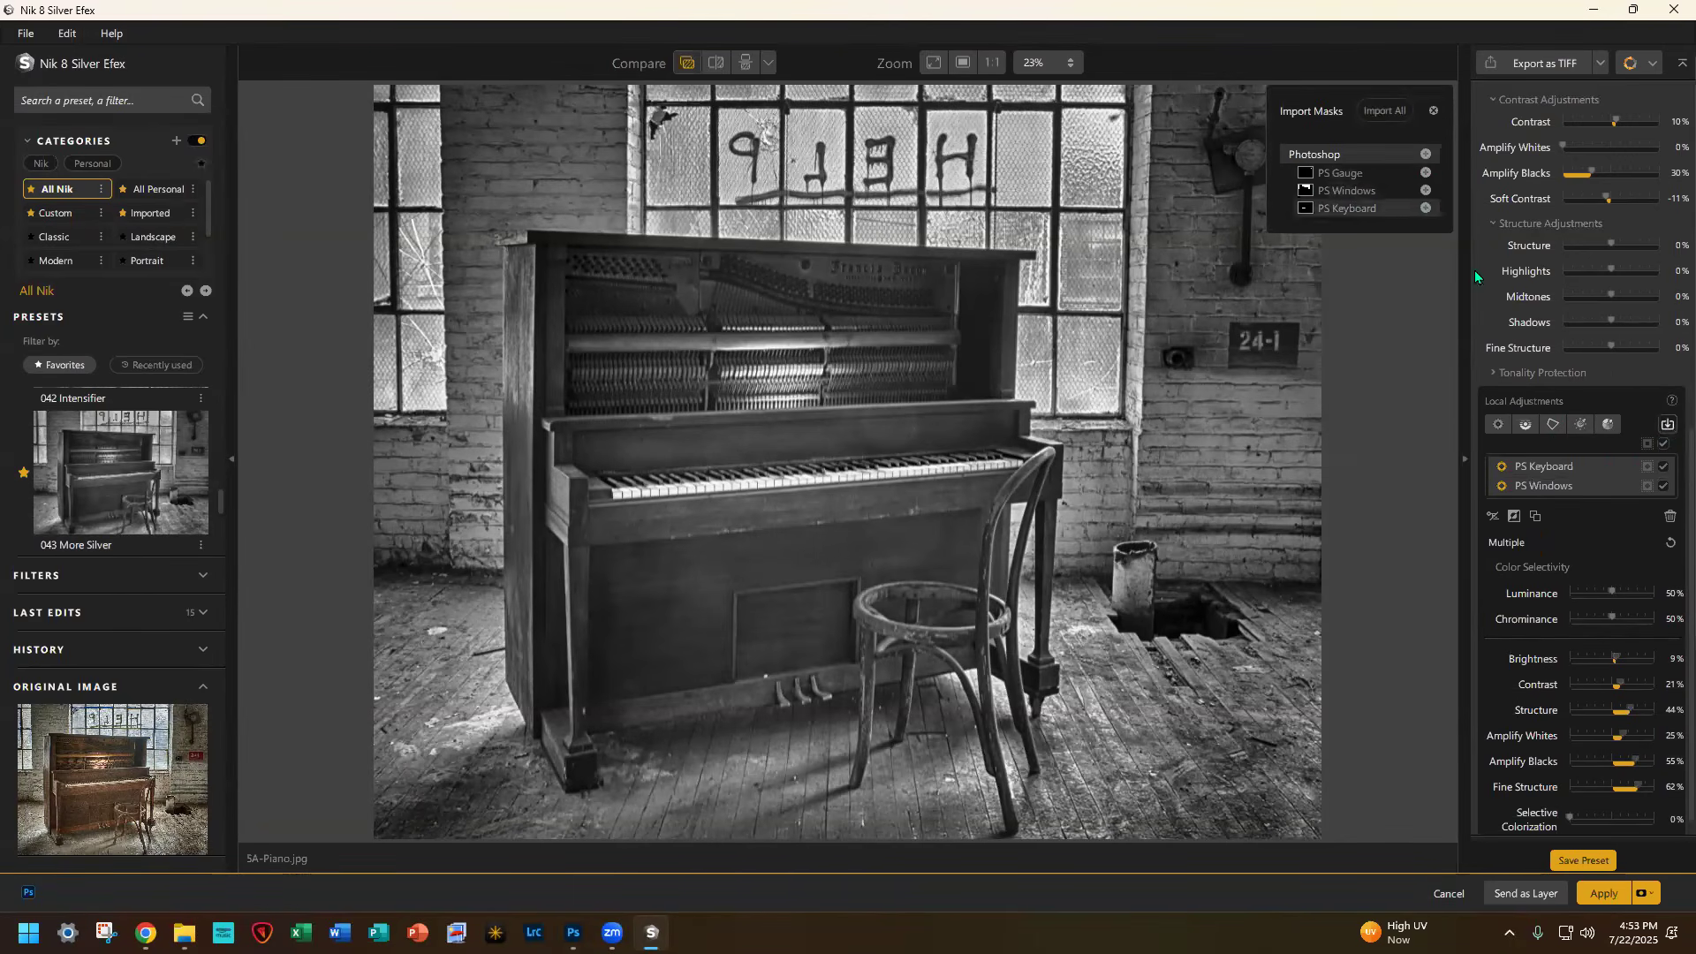
click(1593, 483)
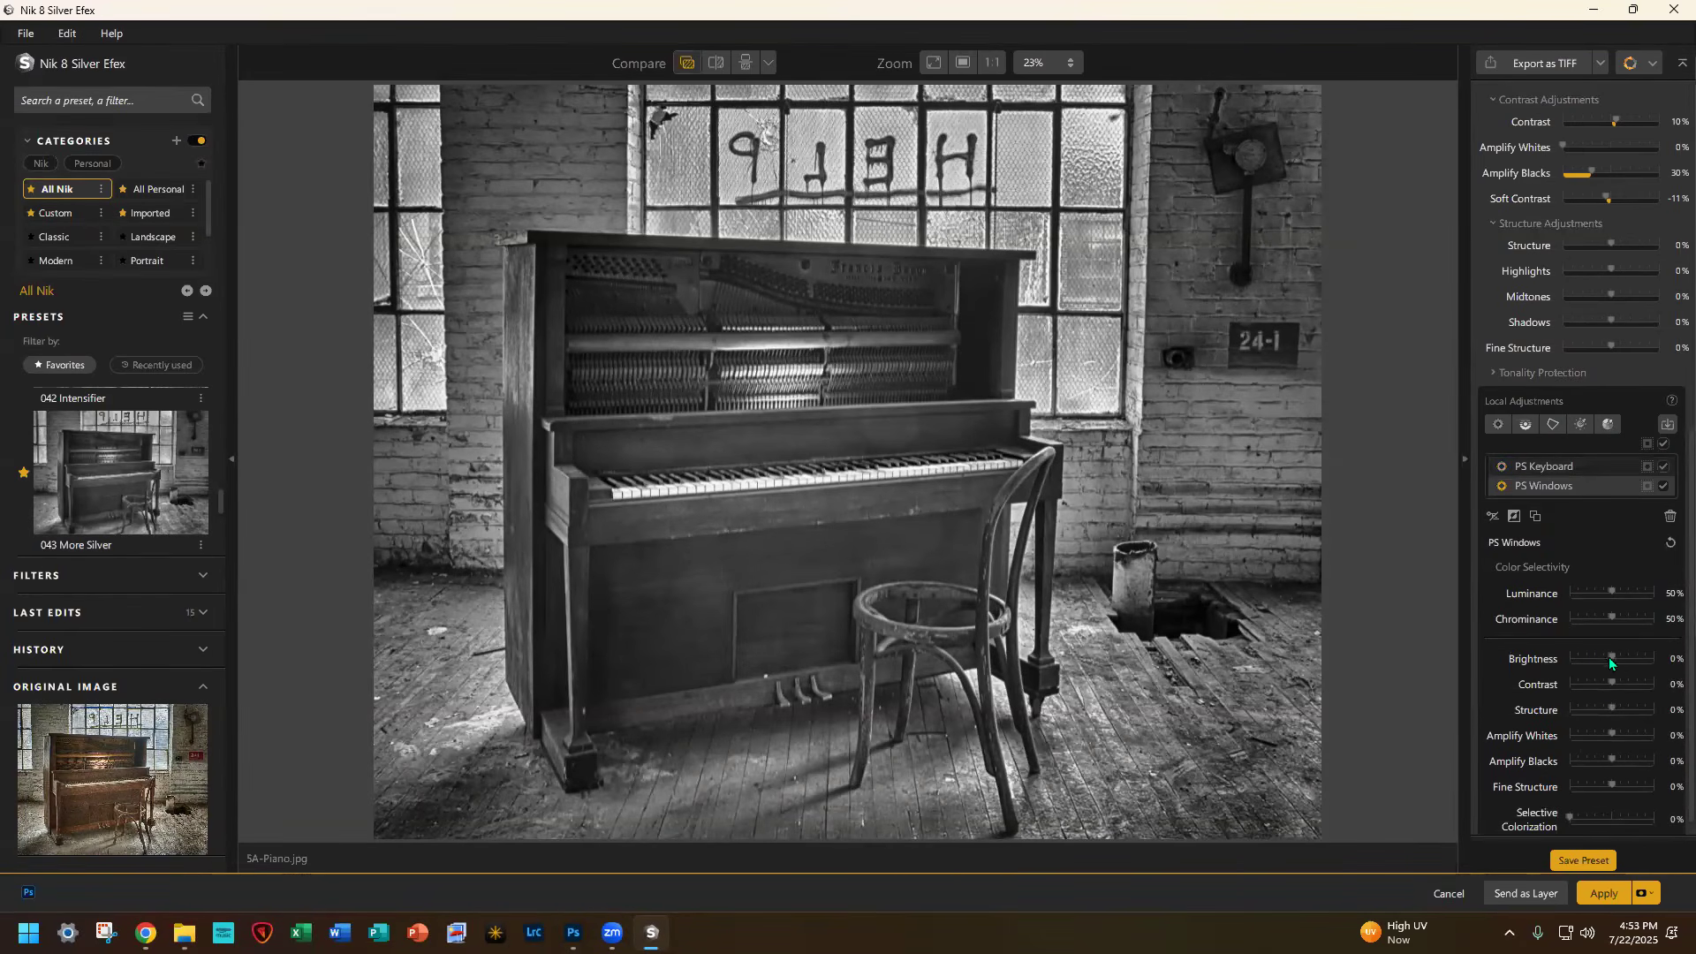
drag(1609, 653, 1606, 653)
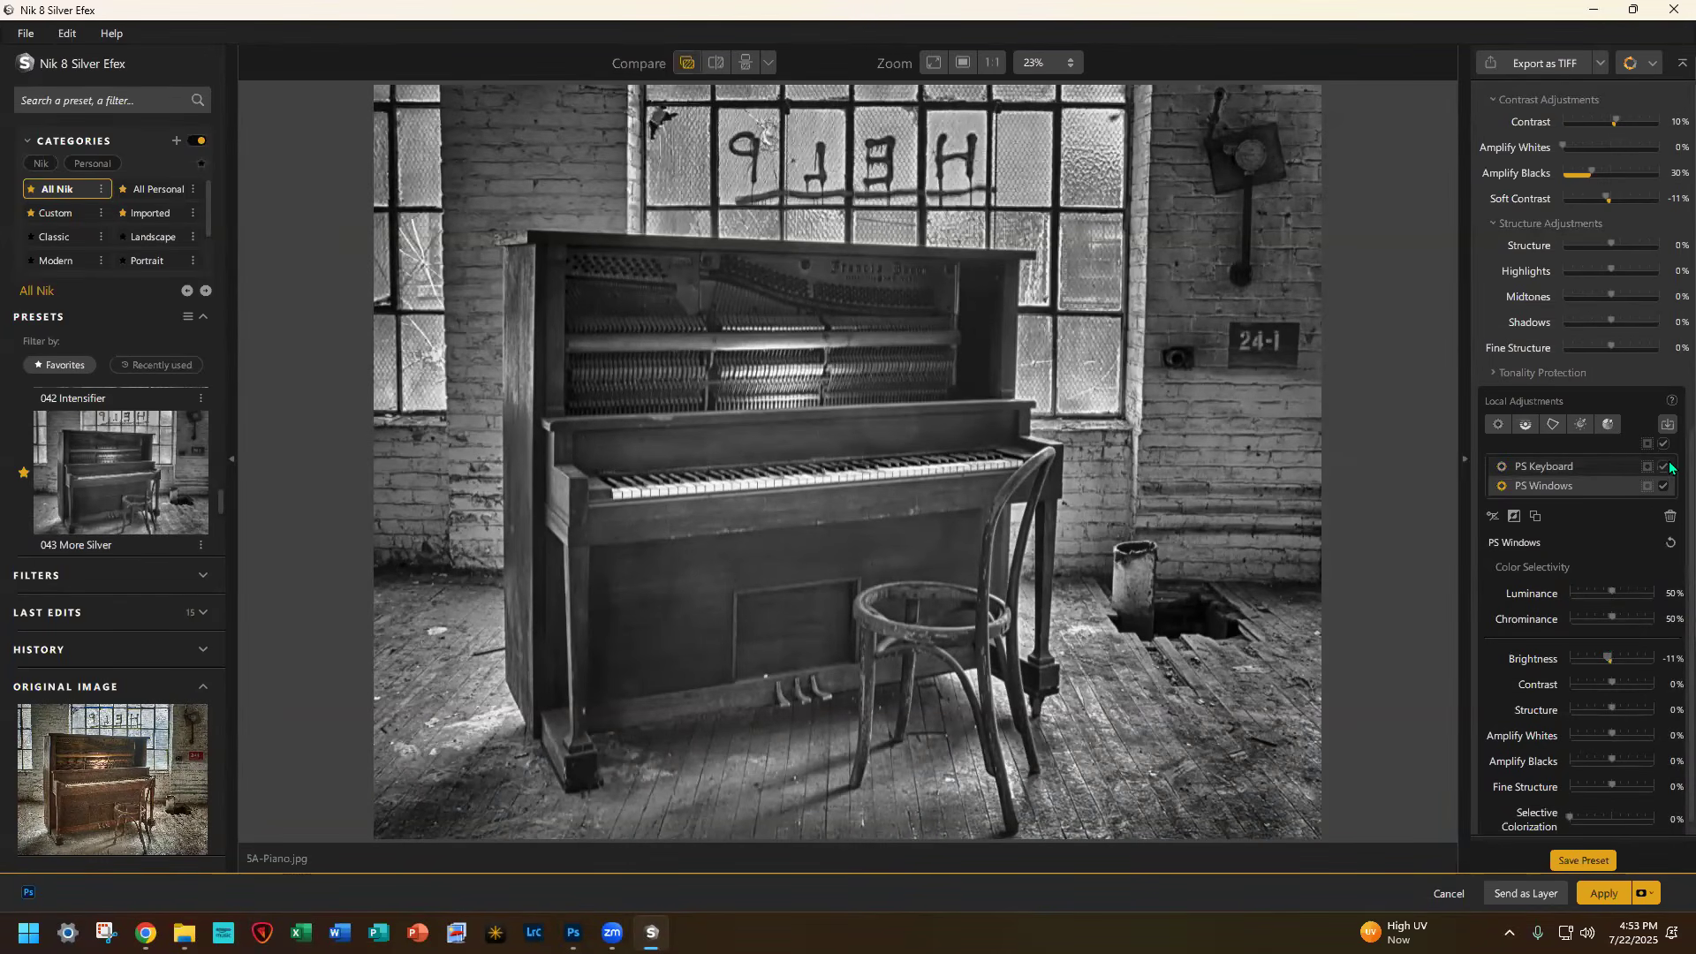
Step: Import the PS Gauge mask and set only its Brightness to 48%, Structure to 21%, Amplify Whites to 44% and Fine Structure to 51%
click(1667, 425)
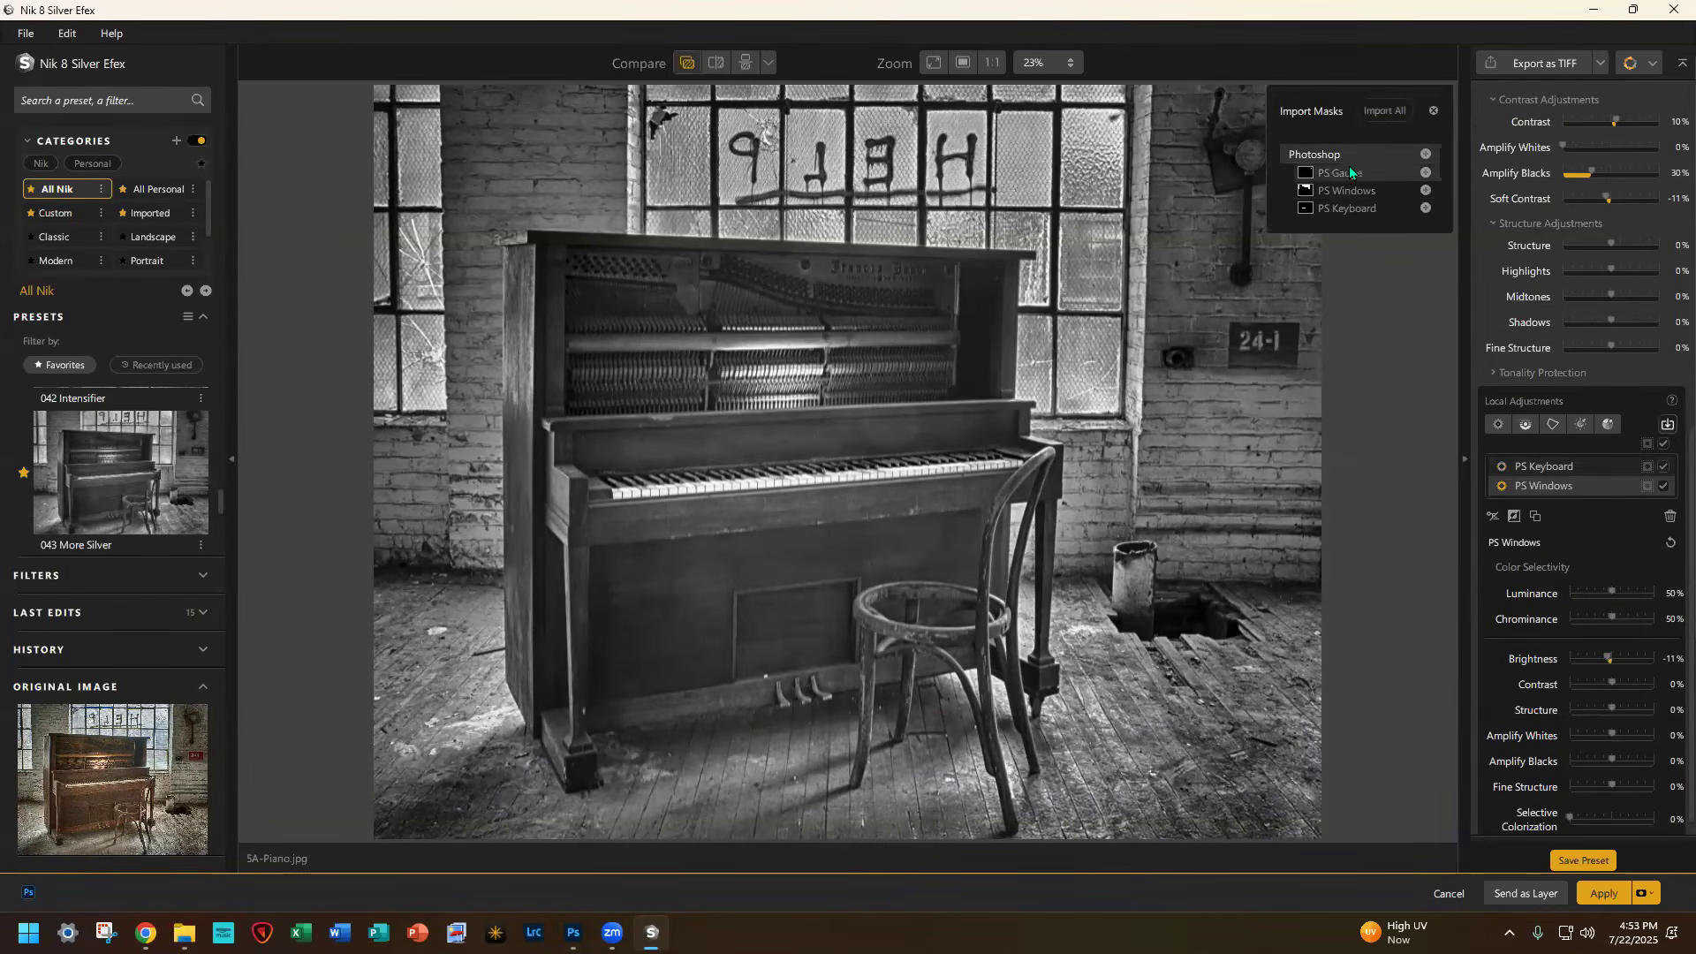
click(1344, 171)
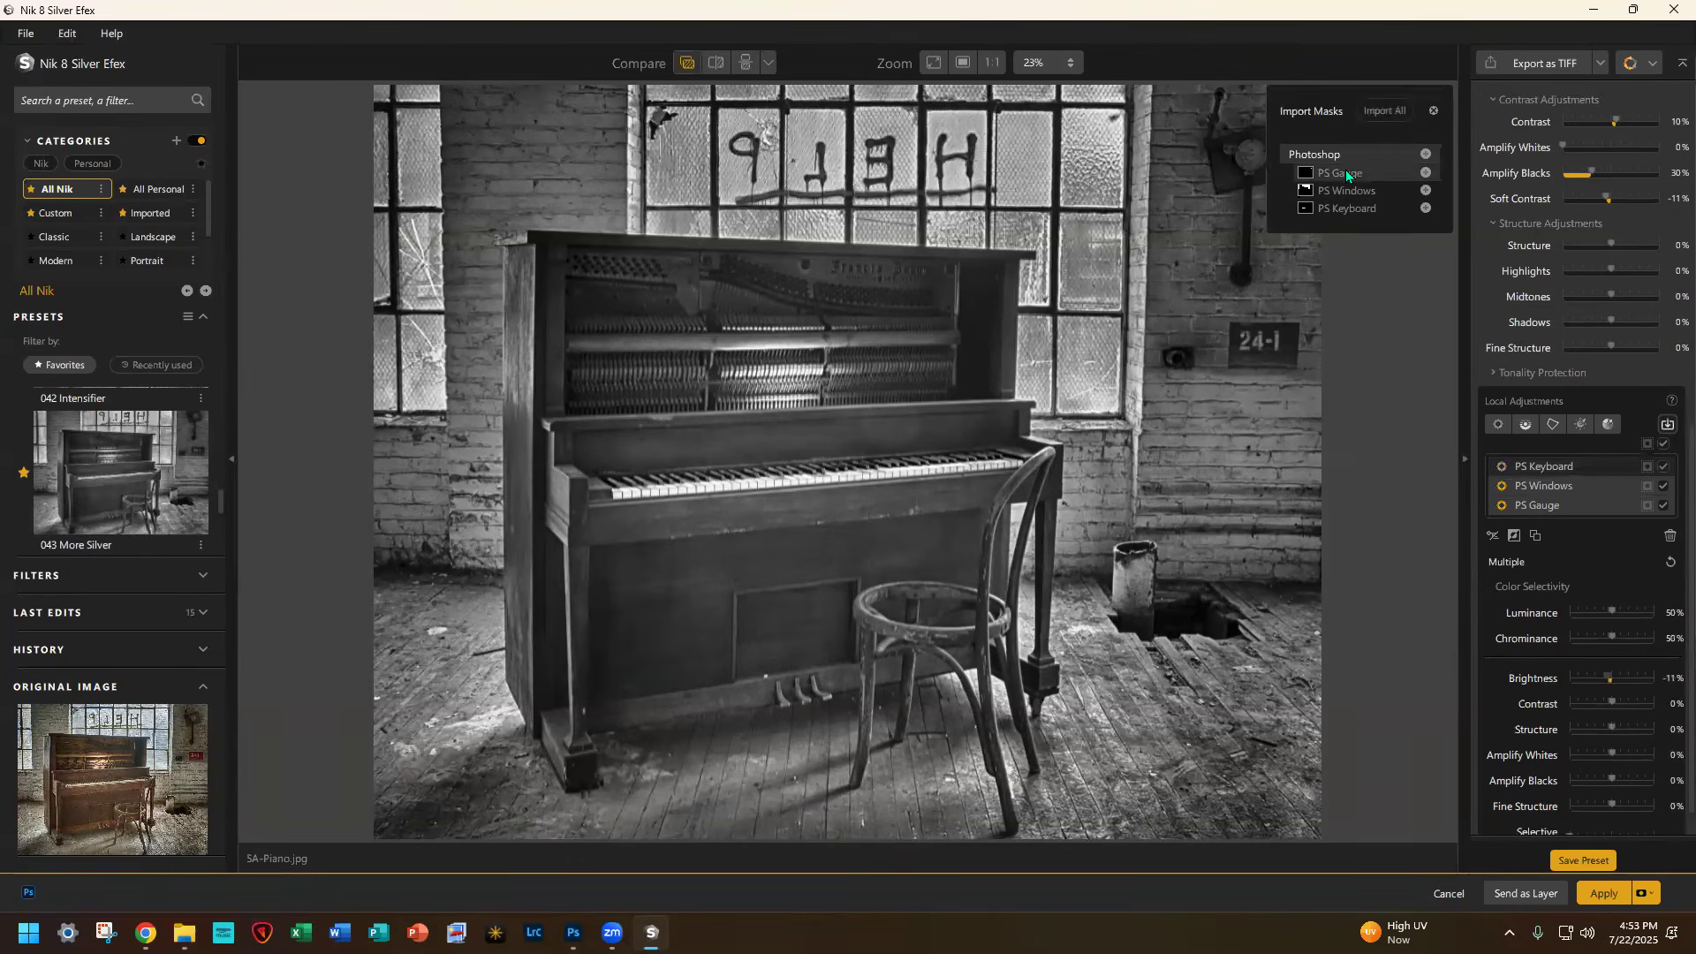
click(1587, 506)
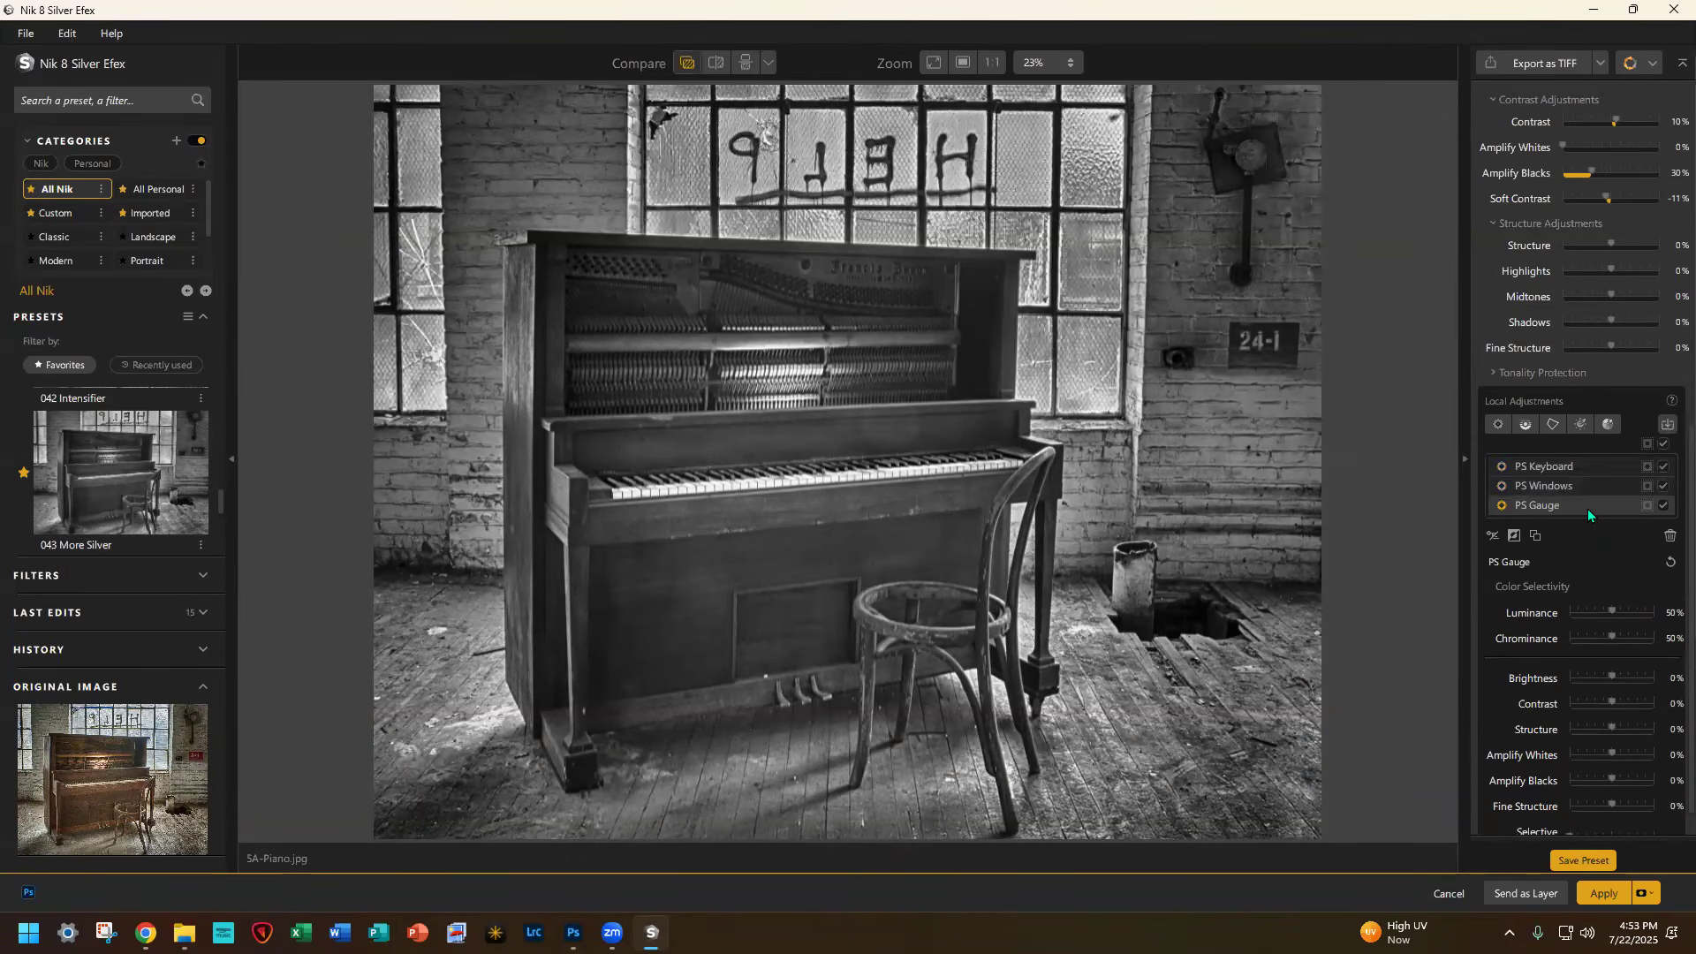
drag(1611, 677, 1629, 679)
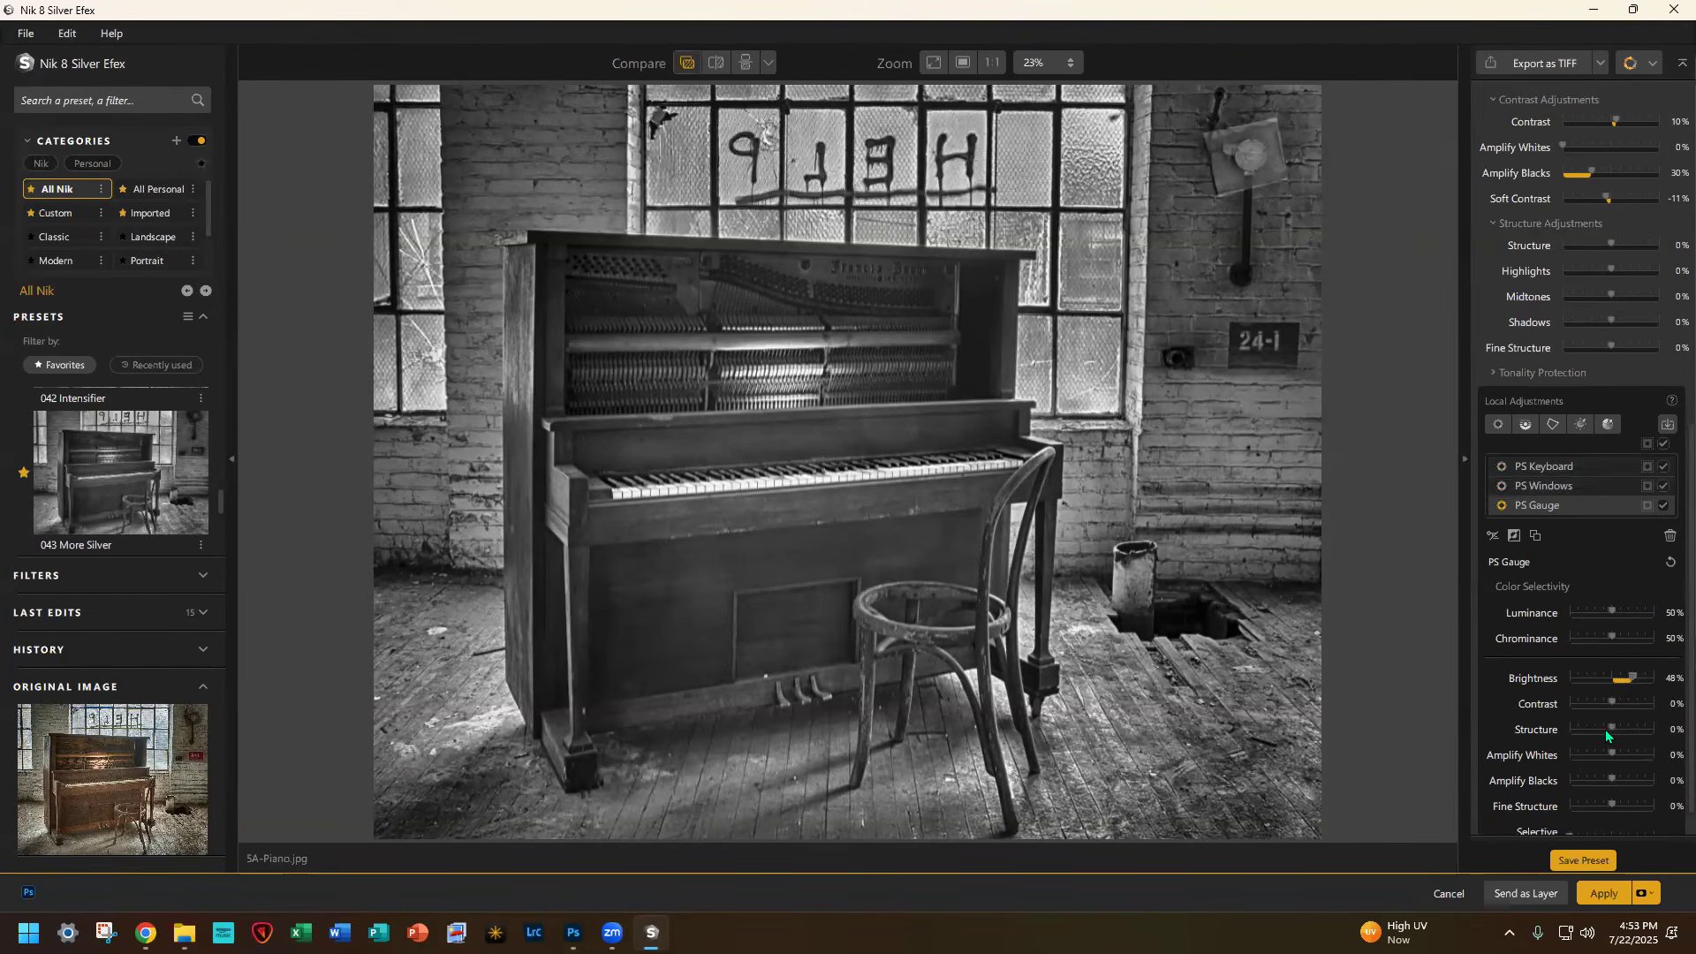
drag(1608, 729, 1619, 729)
drag(1613, 754, 1629, 756)
drag(1612, 803, 1630, 804)
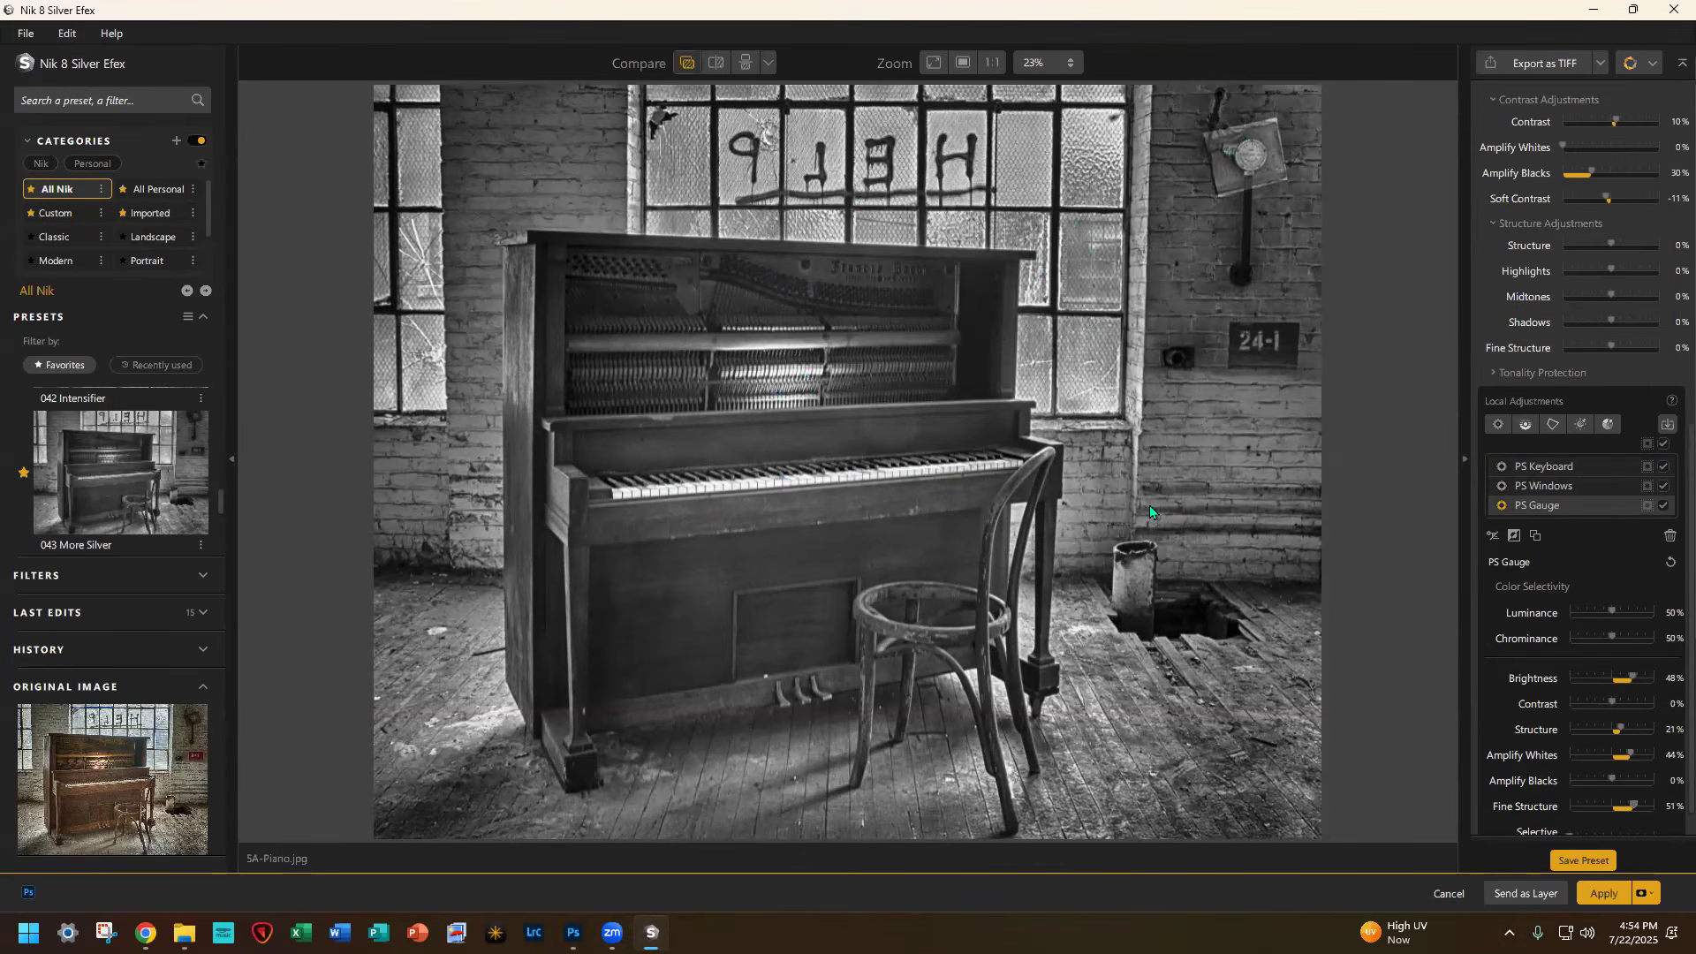
Step: Apply the Silver Efex edit as a Smart Object in Photoshop and close the piano document without saving
click(1644, 895)
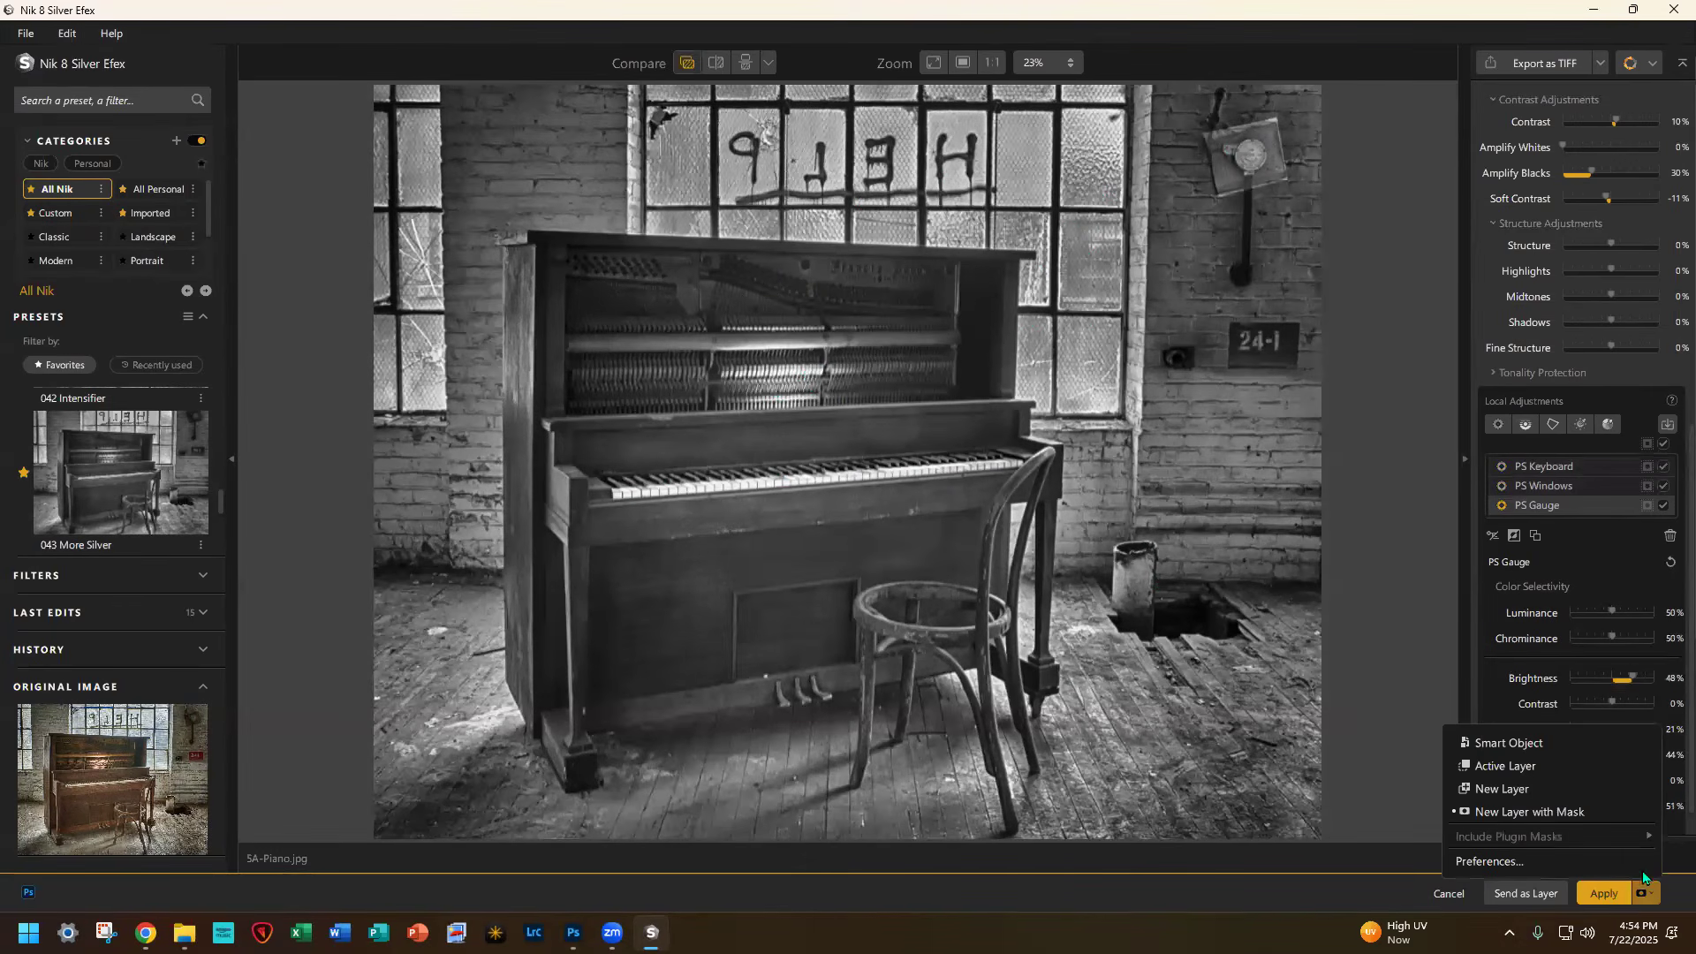
click(1539, 746)
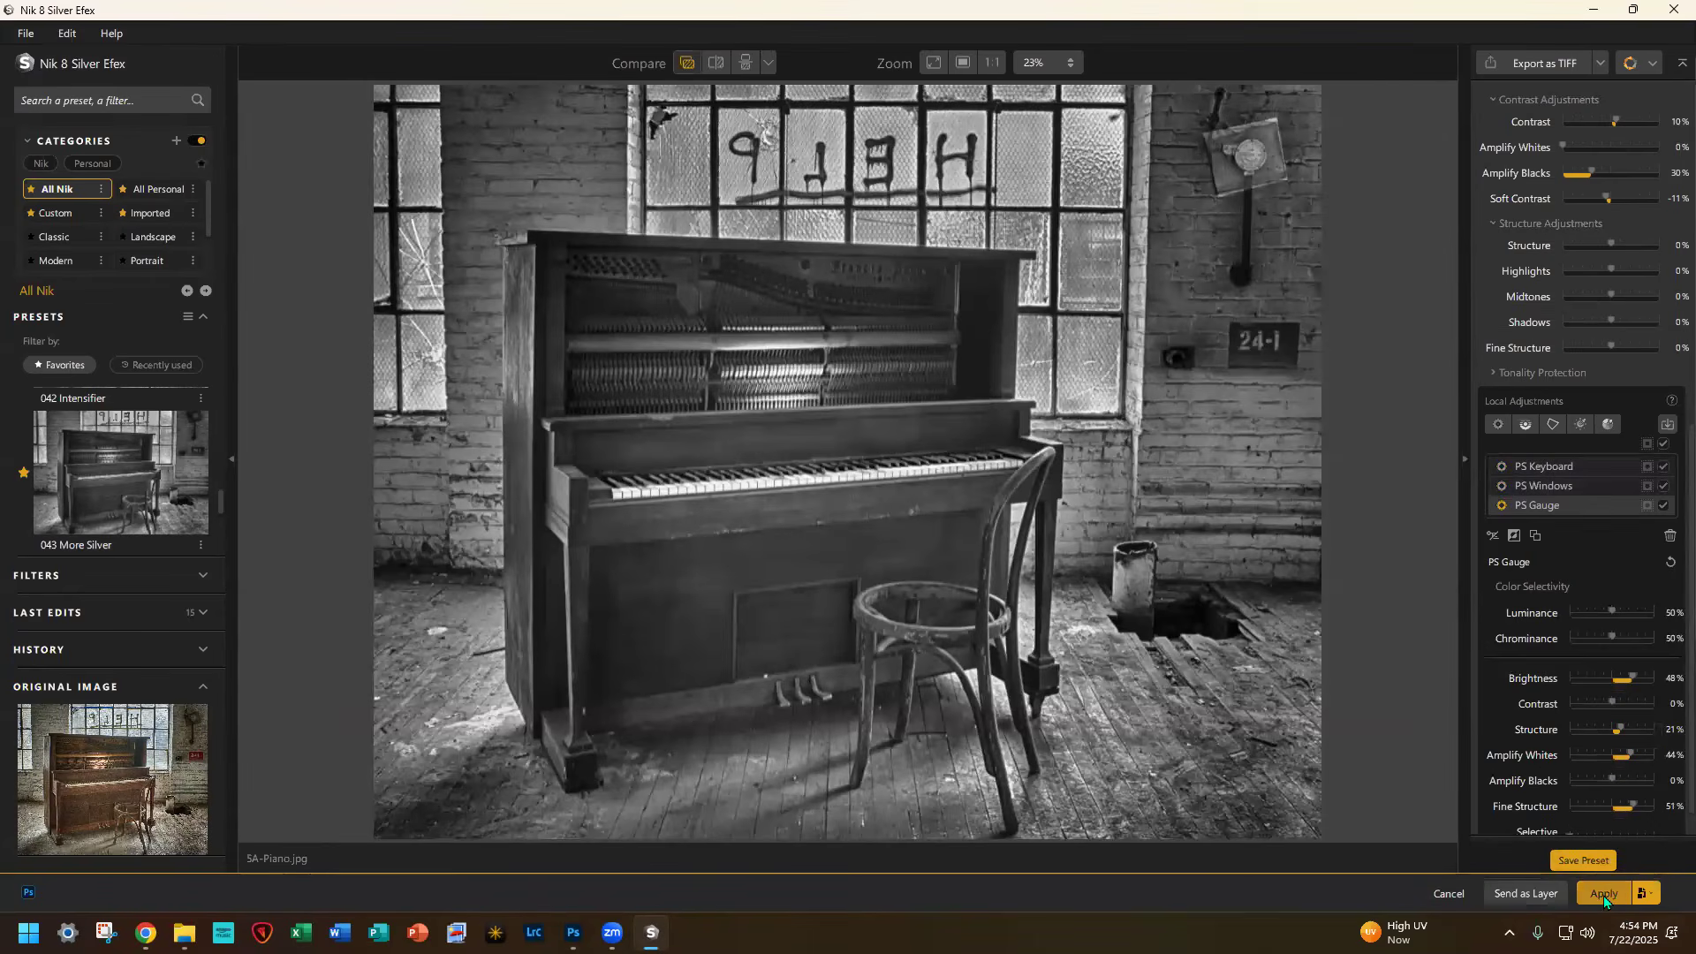
click(1603, 896)
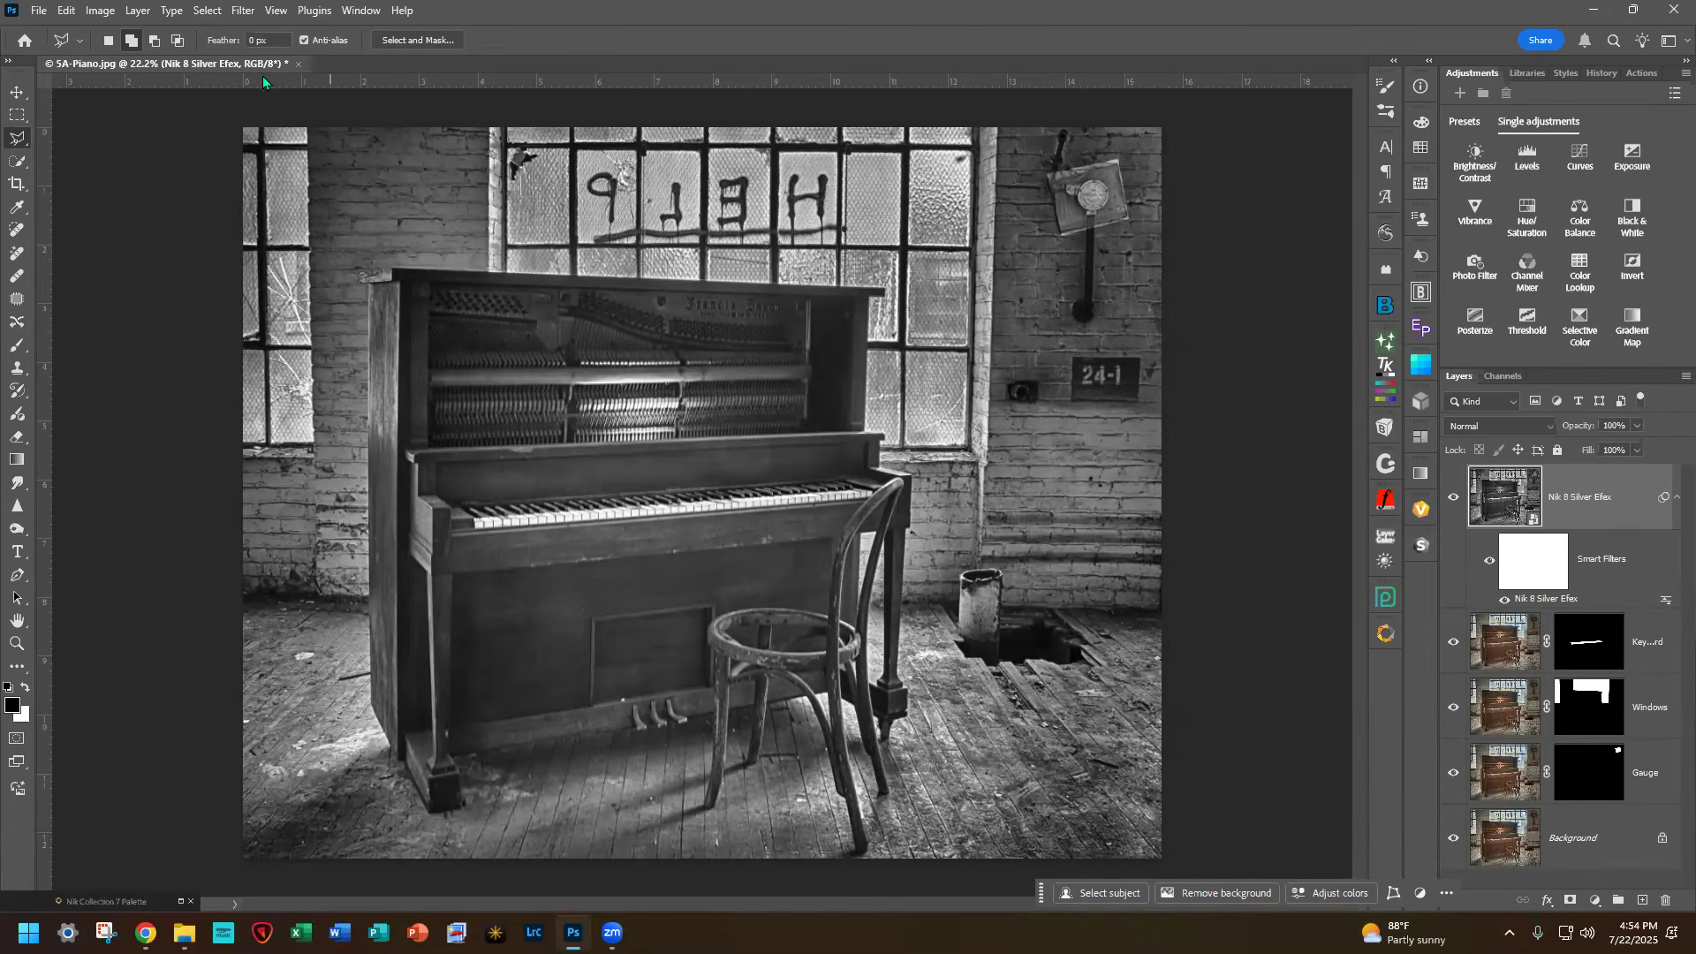
click(297, 64)
click(830, 342)
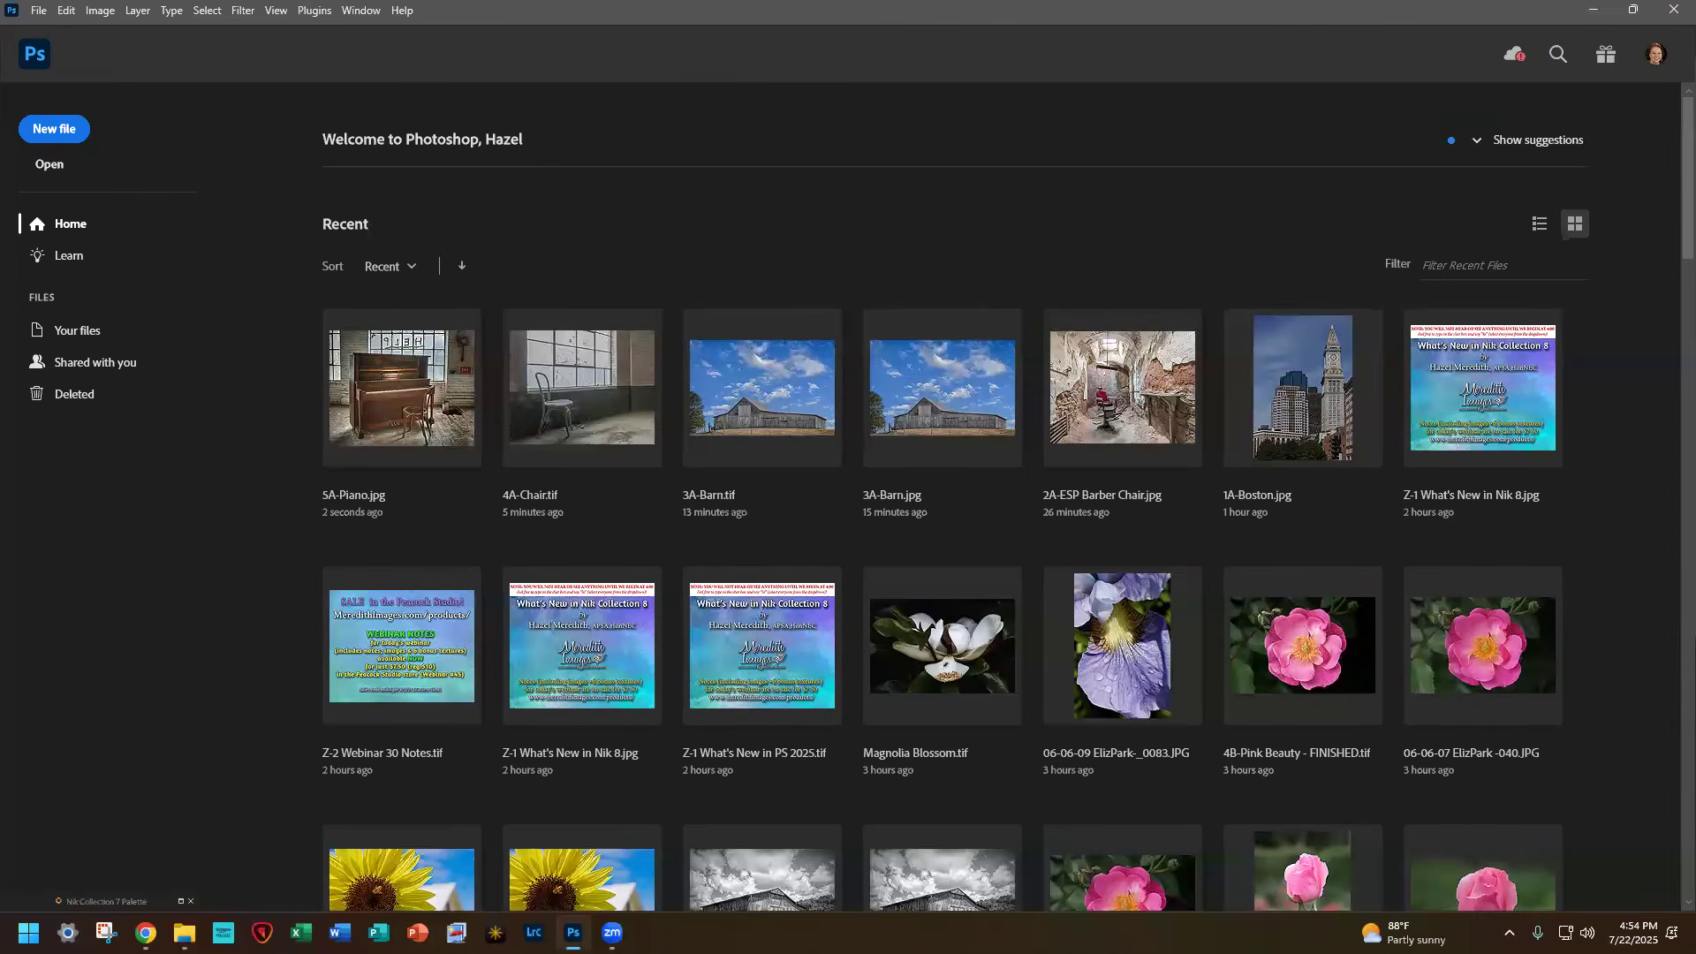
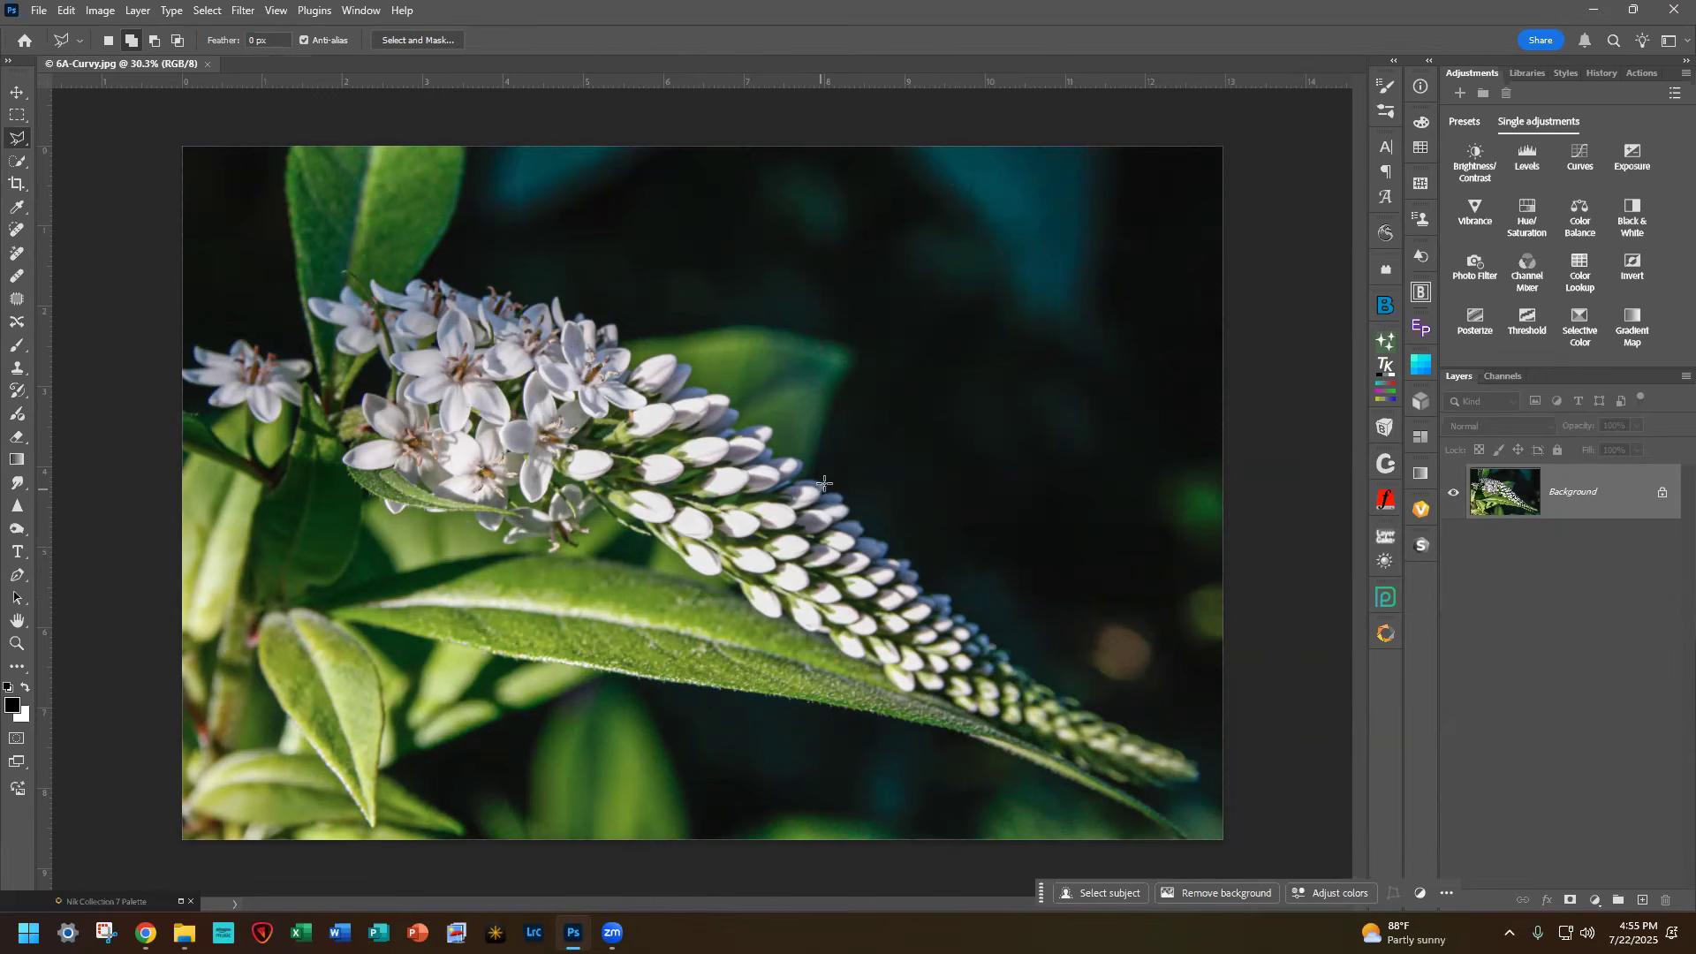
Step: Open the 6A-Curvy flower photo in Nik 8 Color Efex and apply the favorite preset Red Rocks
click(1382, 634)
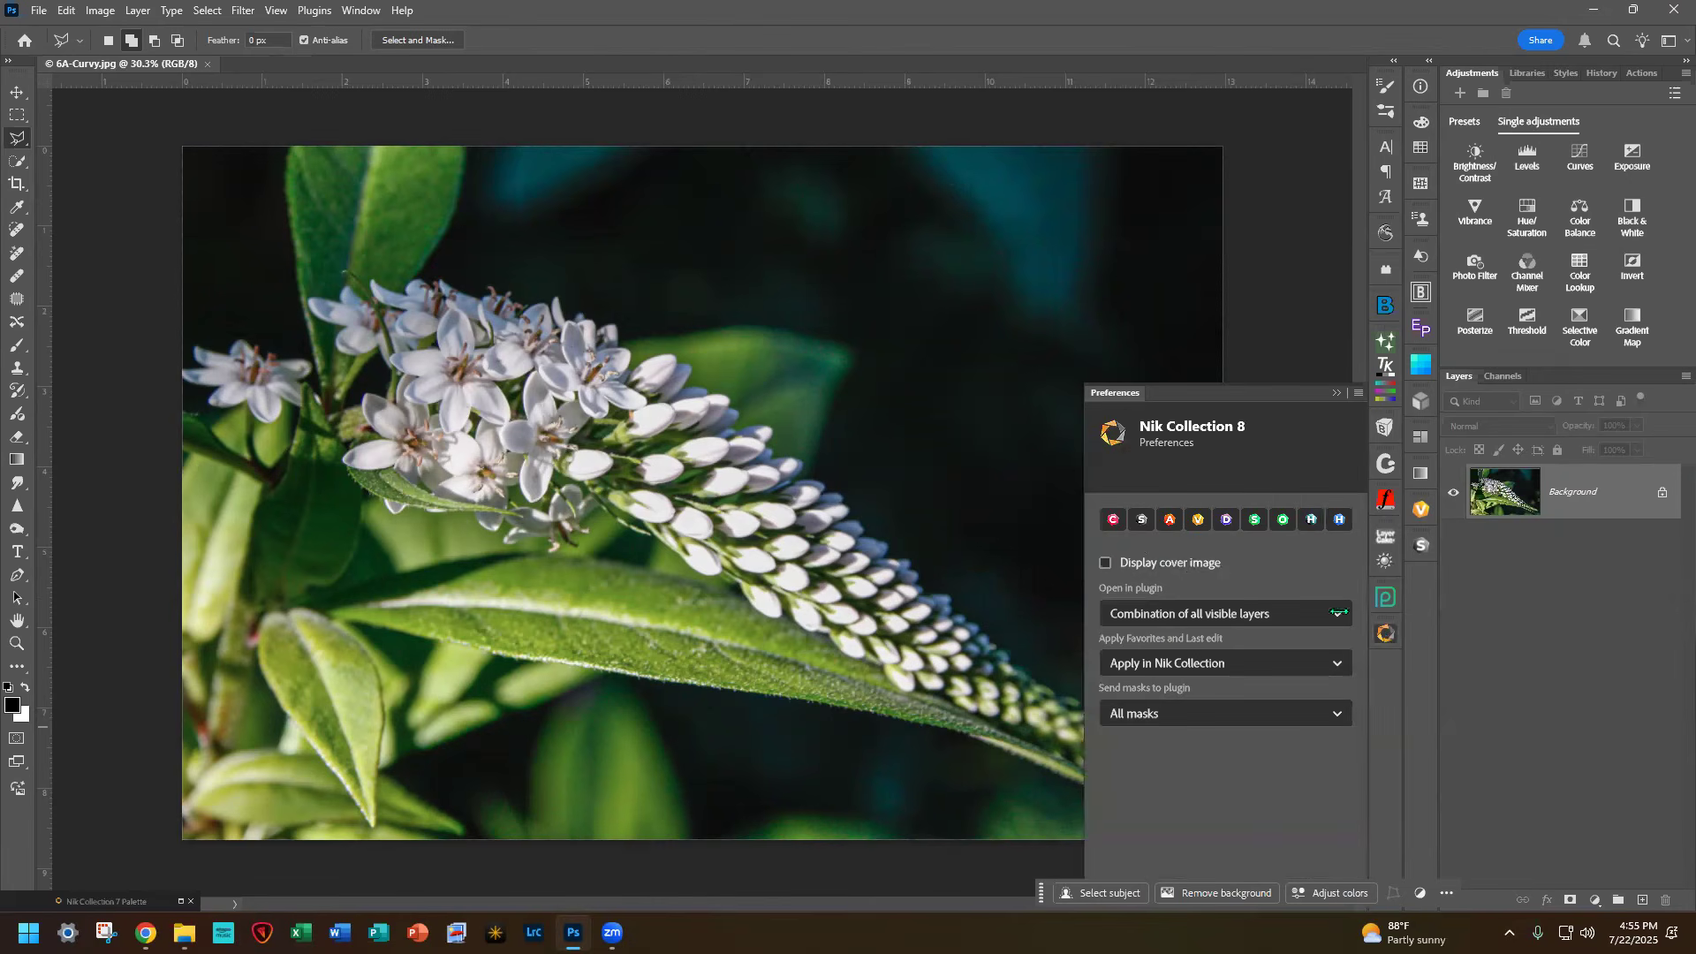
click(1110, 520)
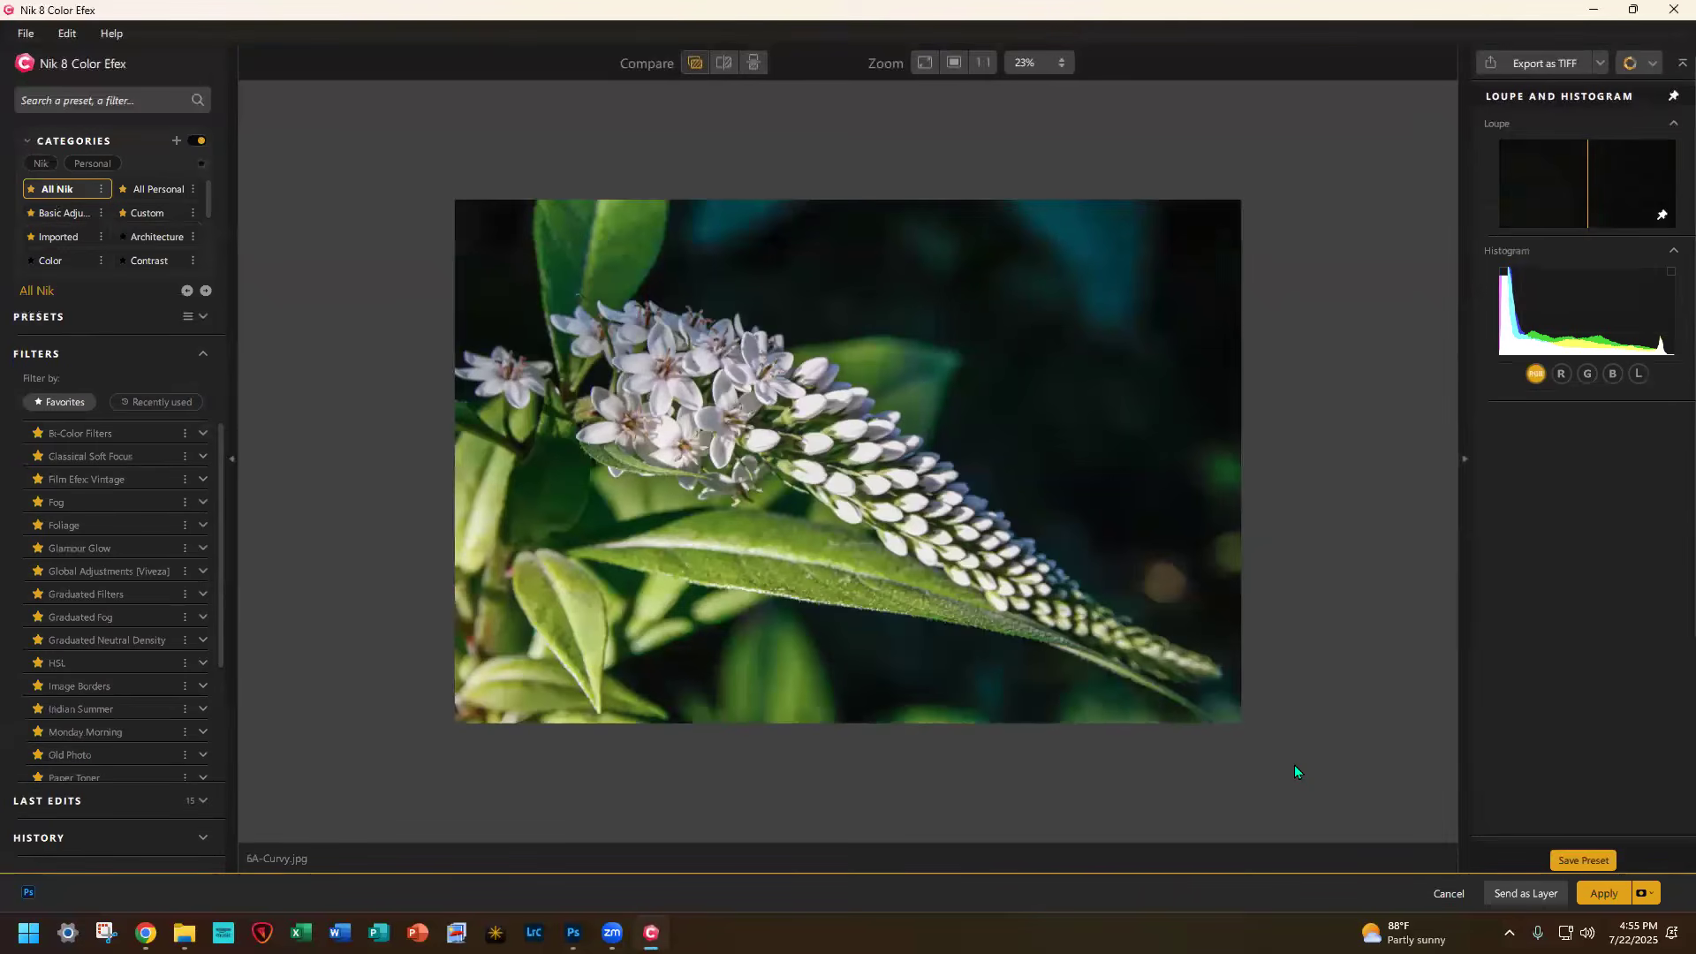
click(203, 317)
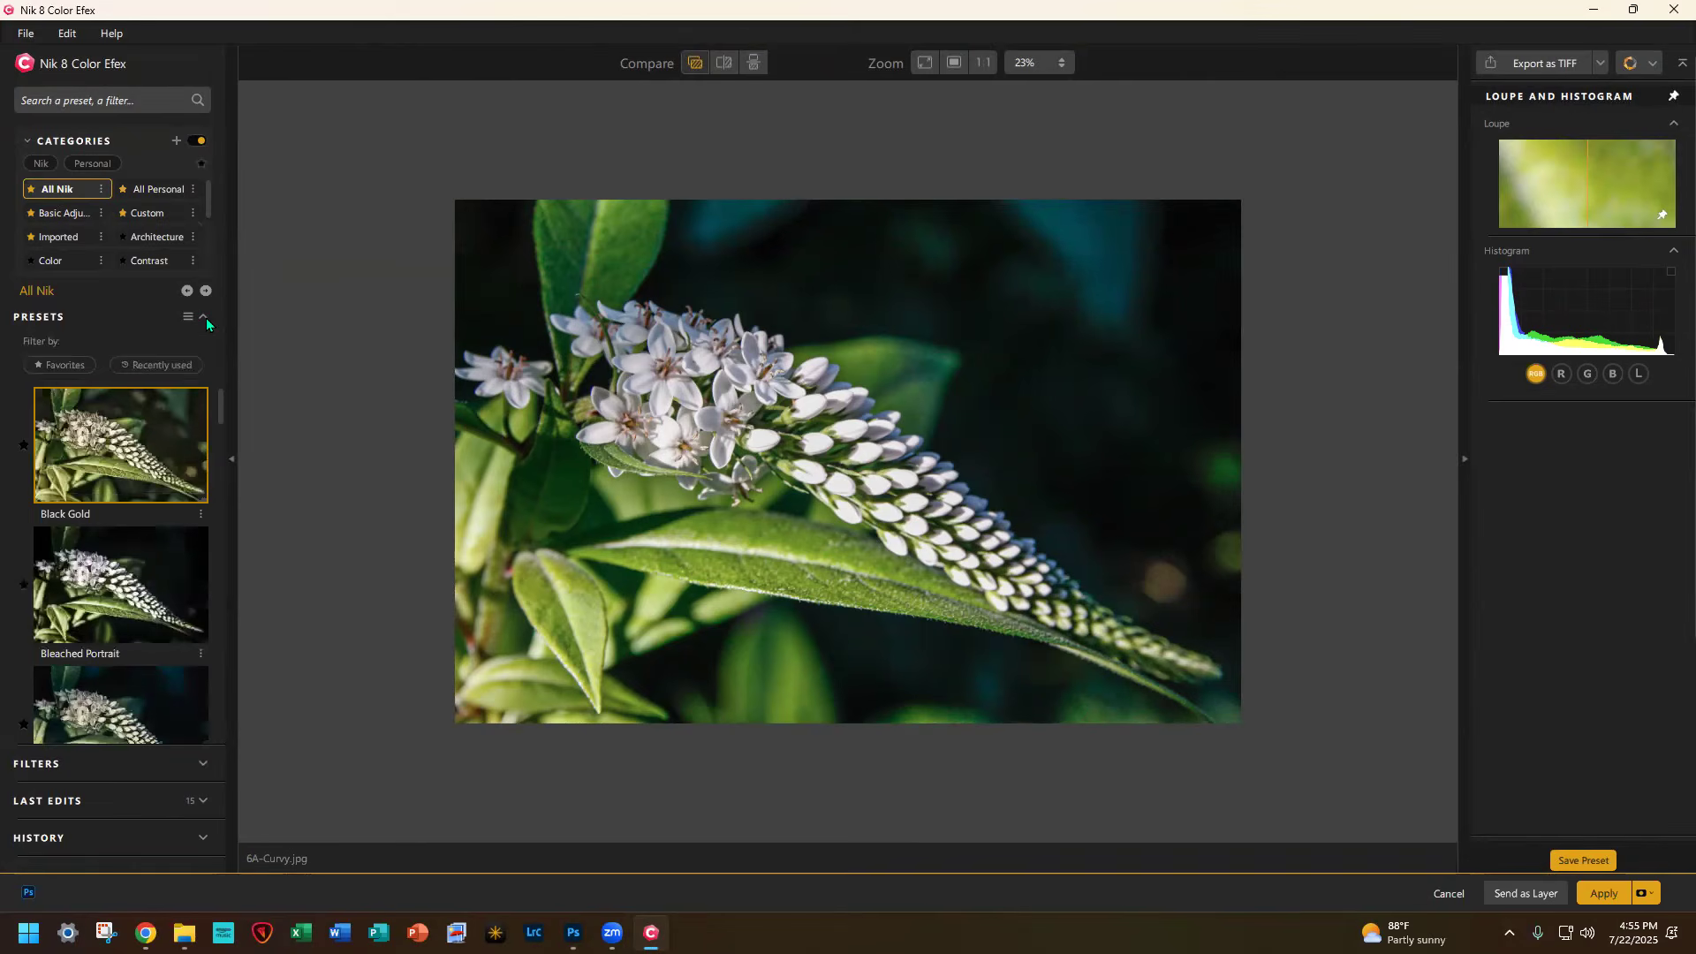
click(66, 363)
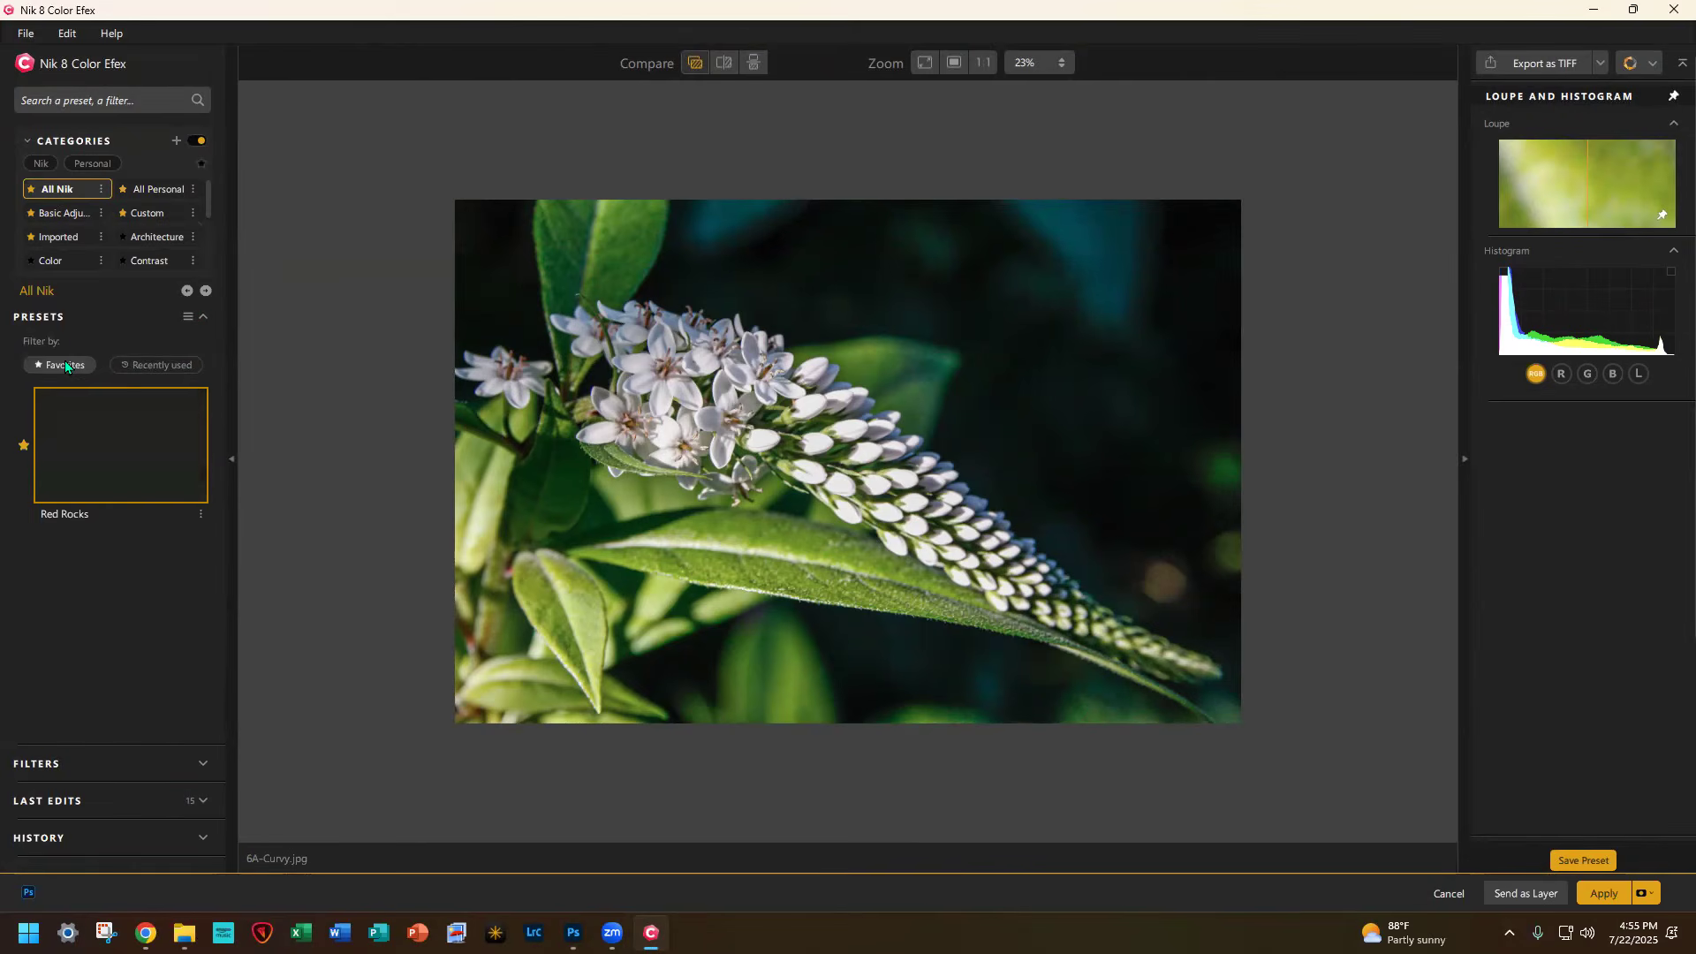
click(102, 457)
Step: Add a control point to the Detail Extractor filter, placed on the white blossoms near the middle of the flower spike
scroll(1534, 599, down, 10)
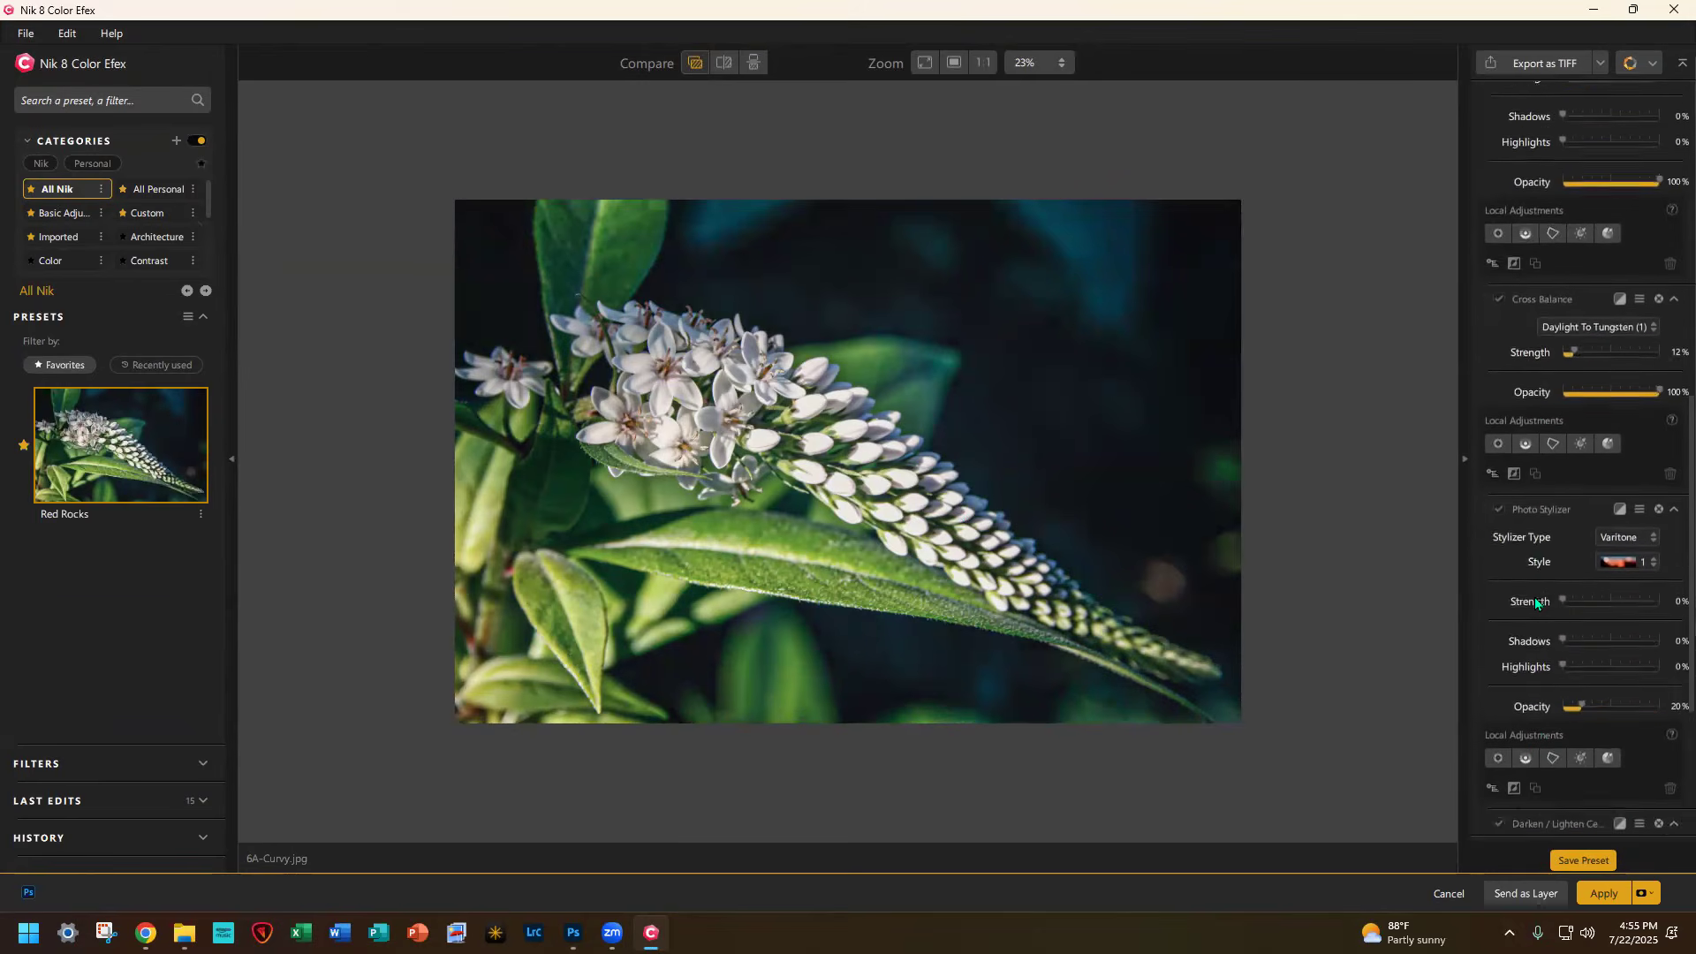
scroll(1534, 597, down, 3)
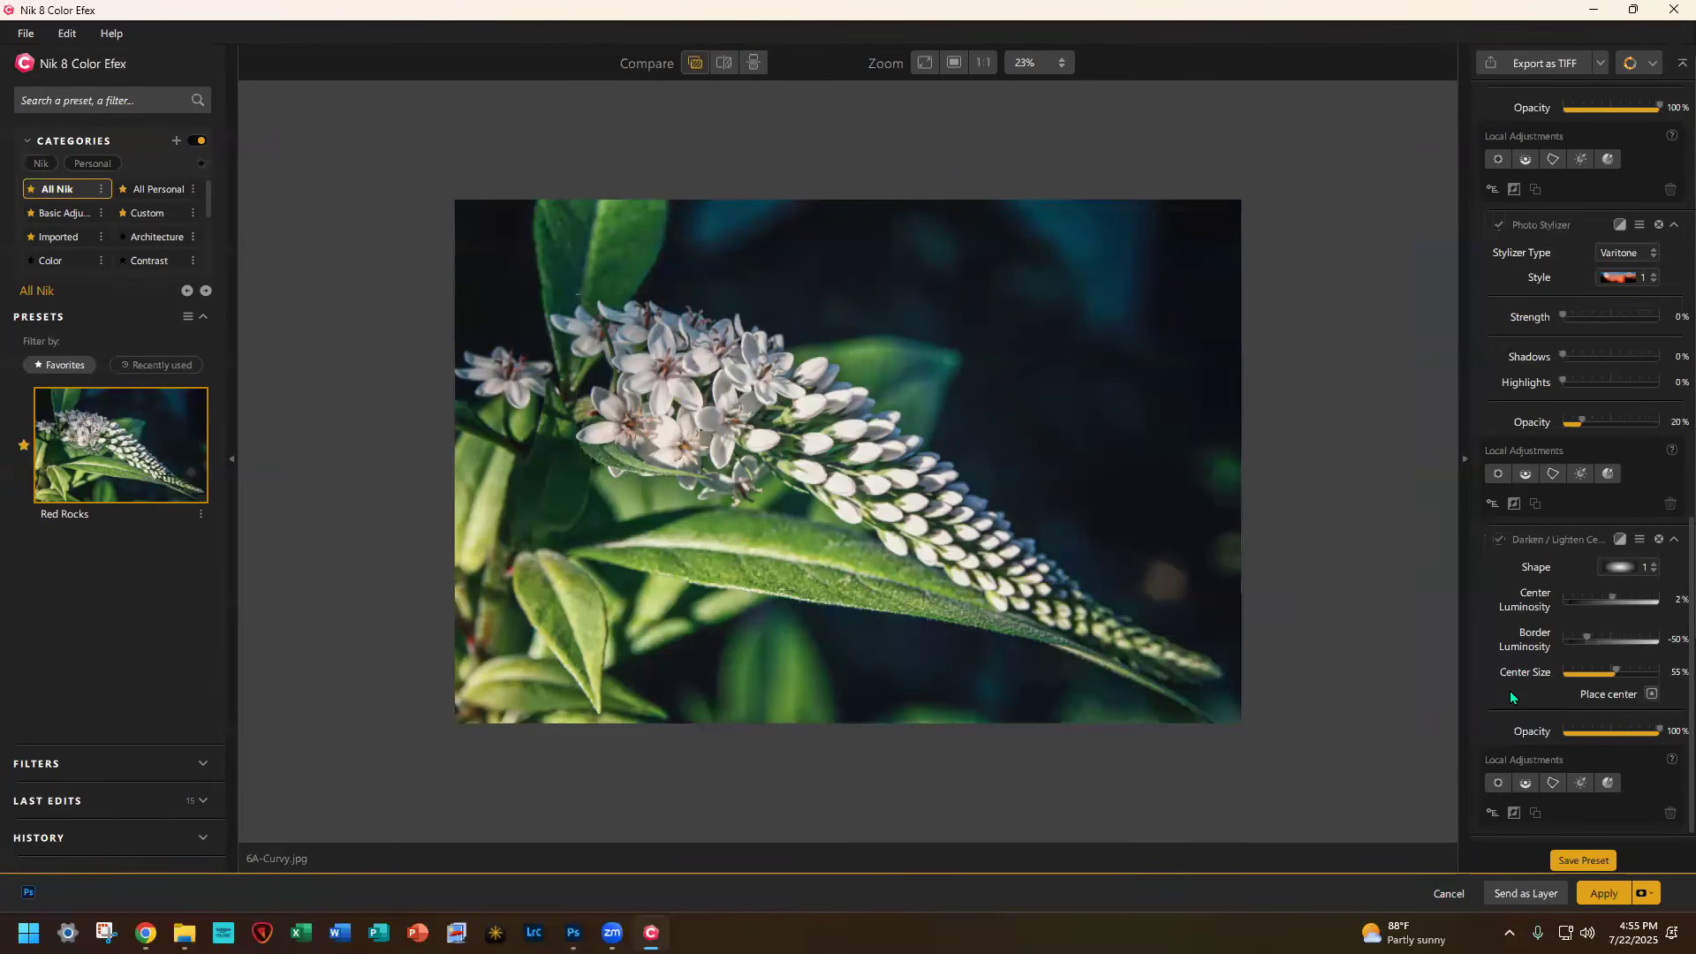
scroll(1545, 655, up, 4)
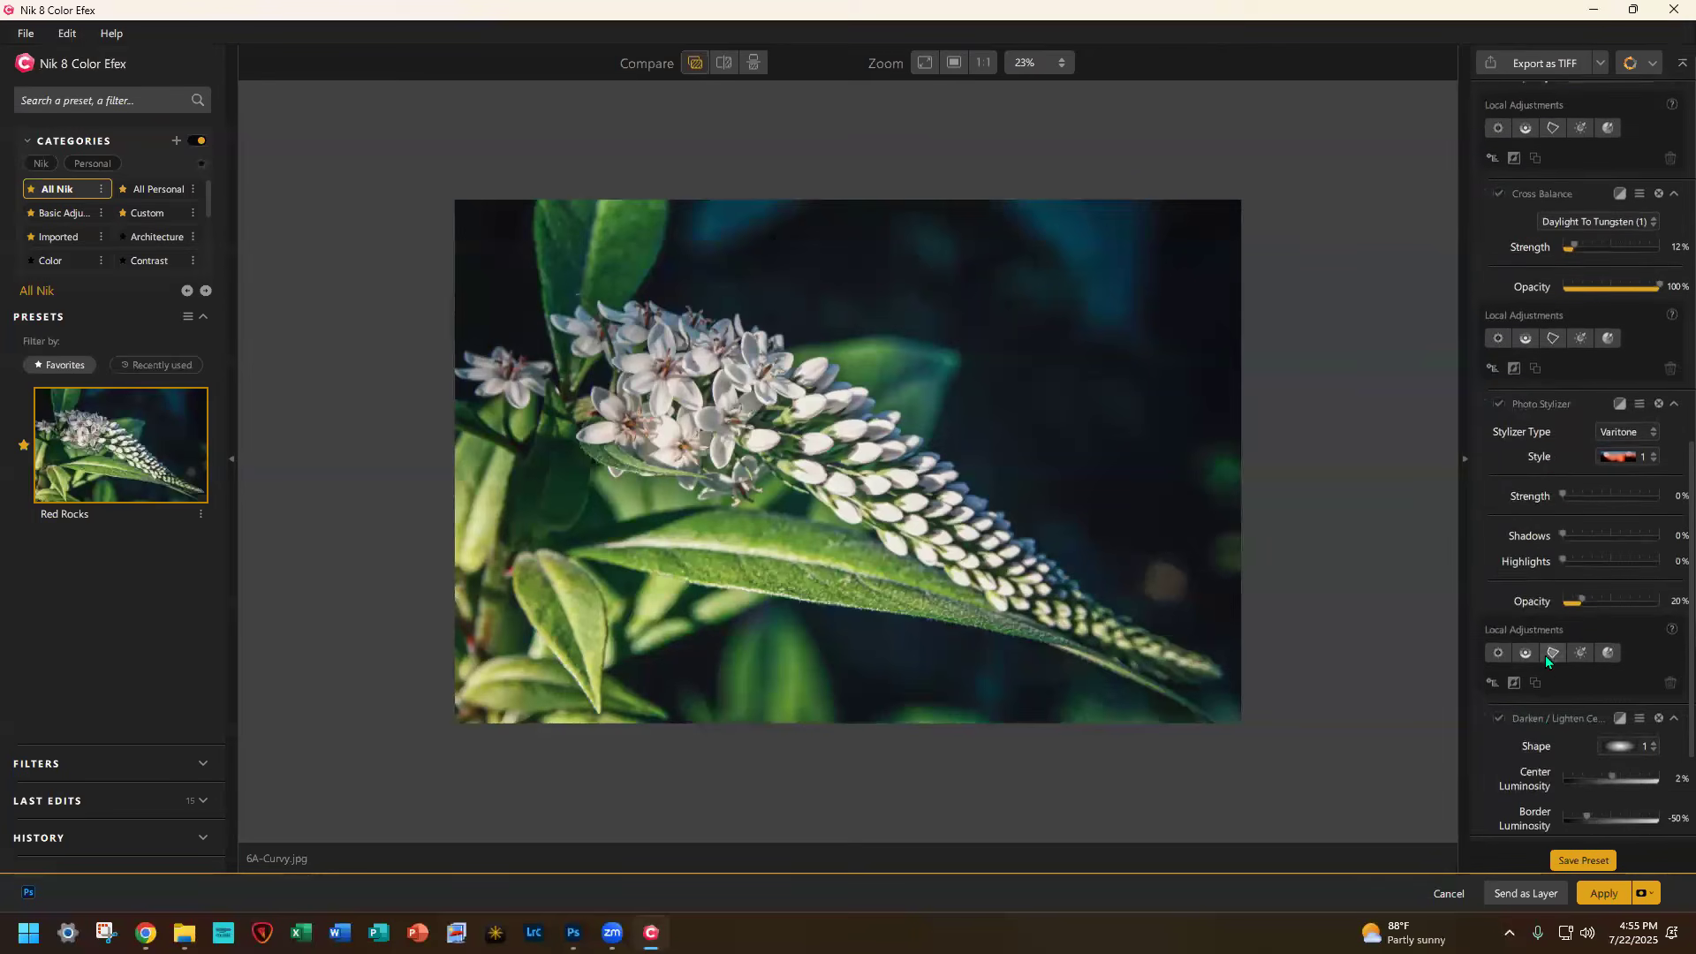
scroll(1545, 655, up, 5)
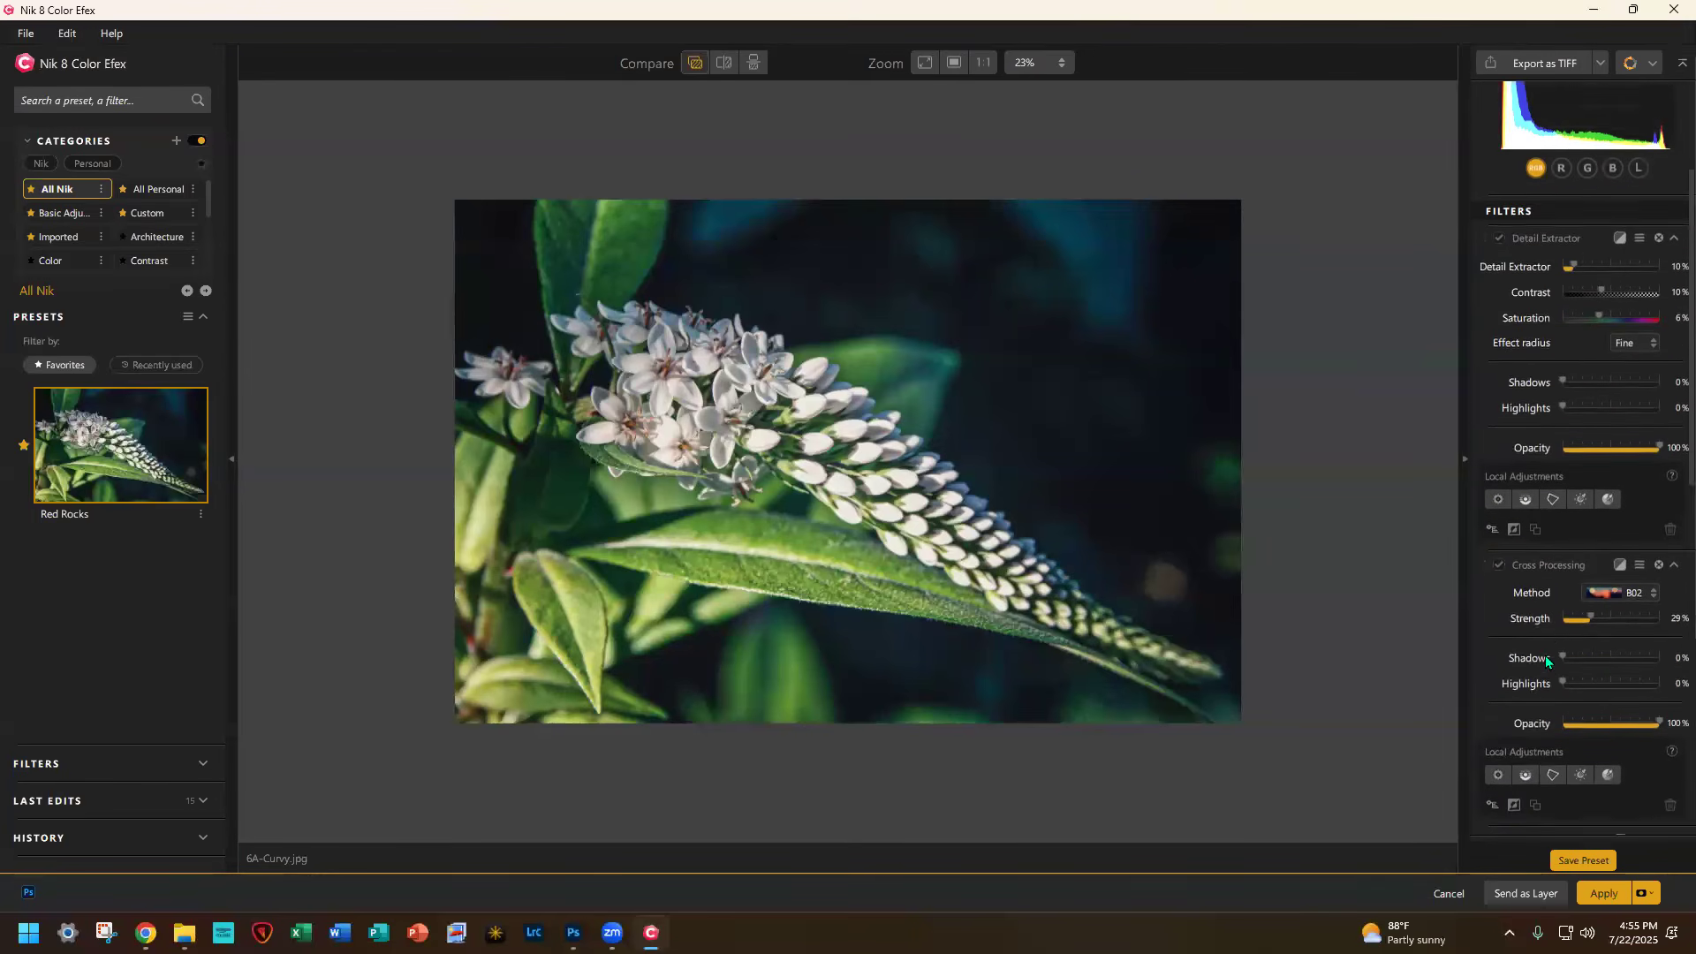
scroll(1545, 655, up, 3)
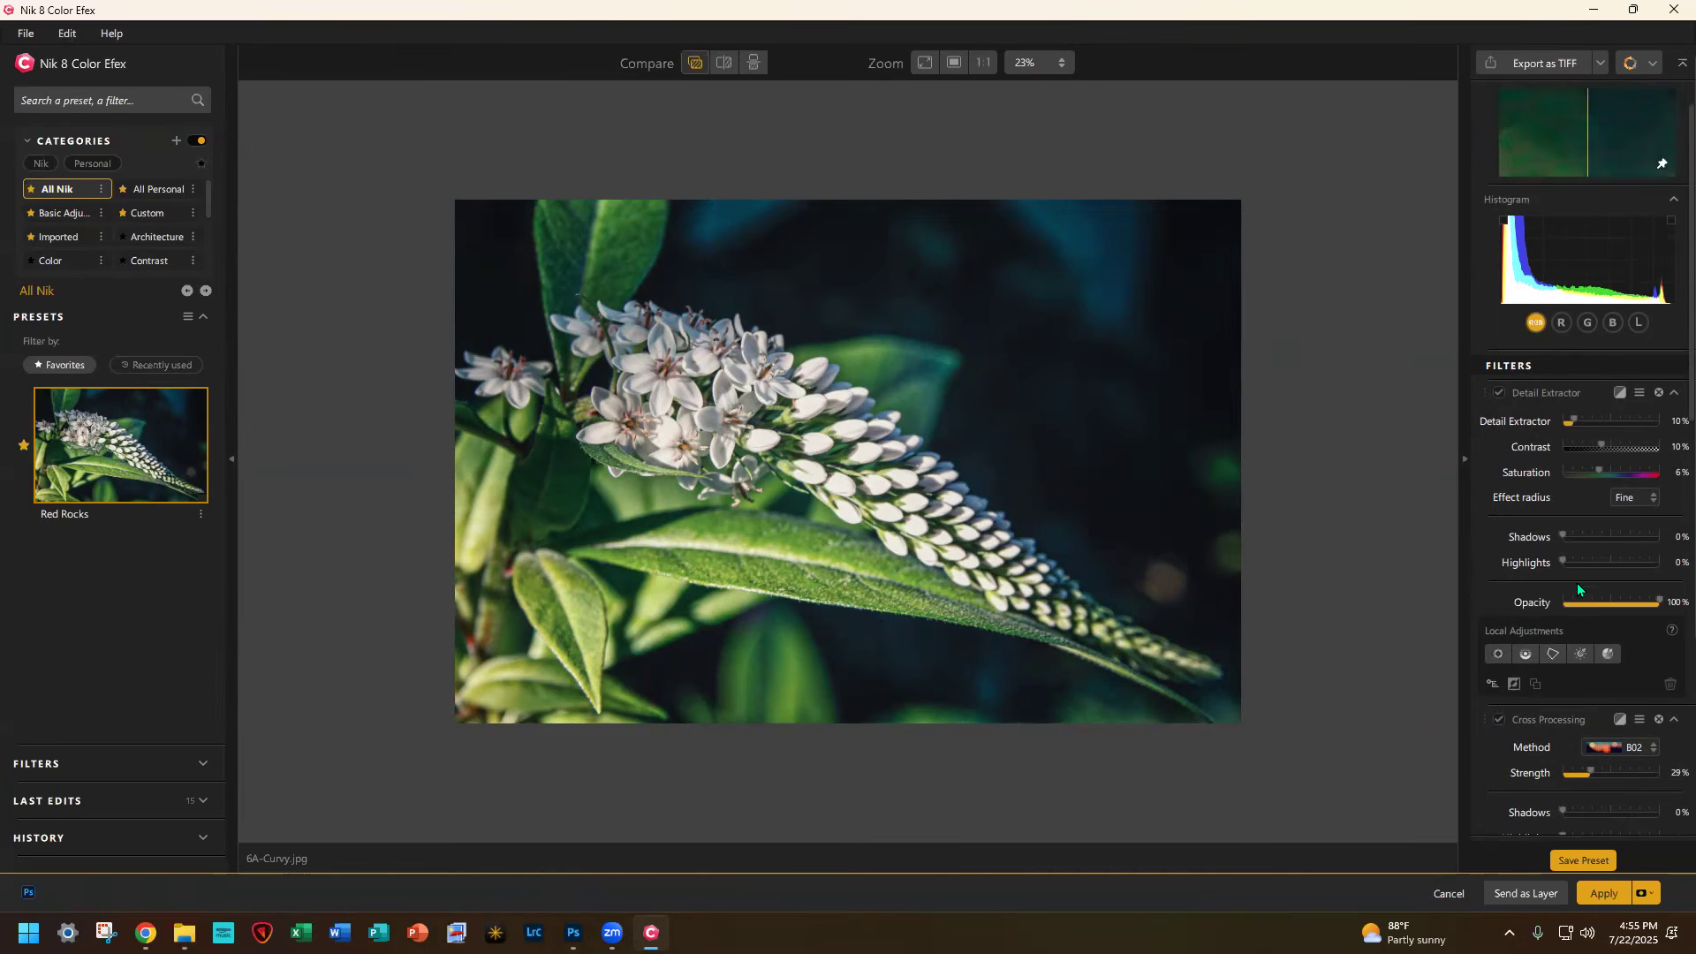
click(1496, 653)
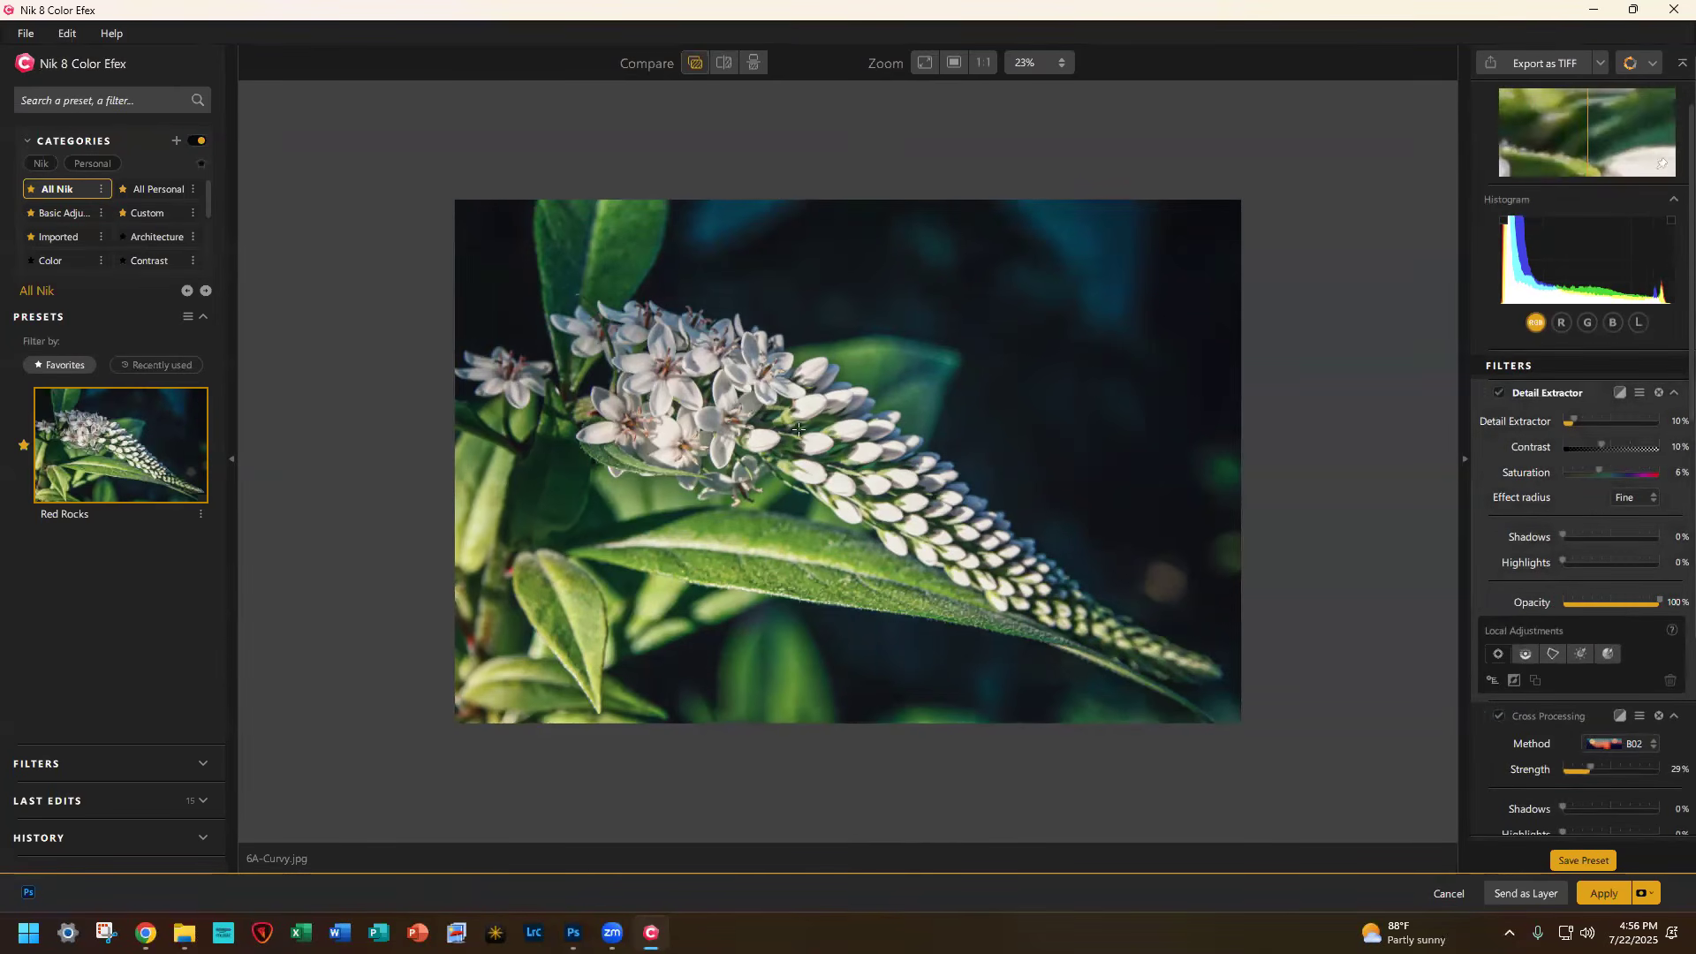
click(798, 429)
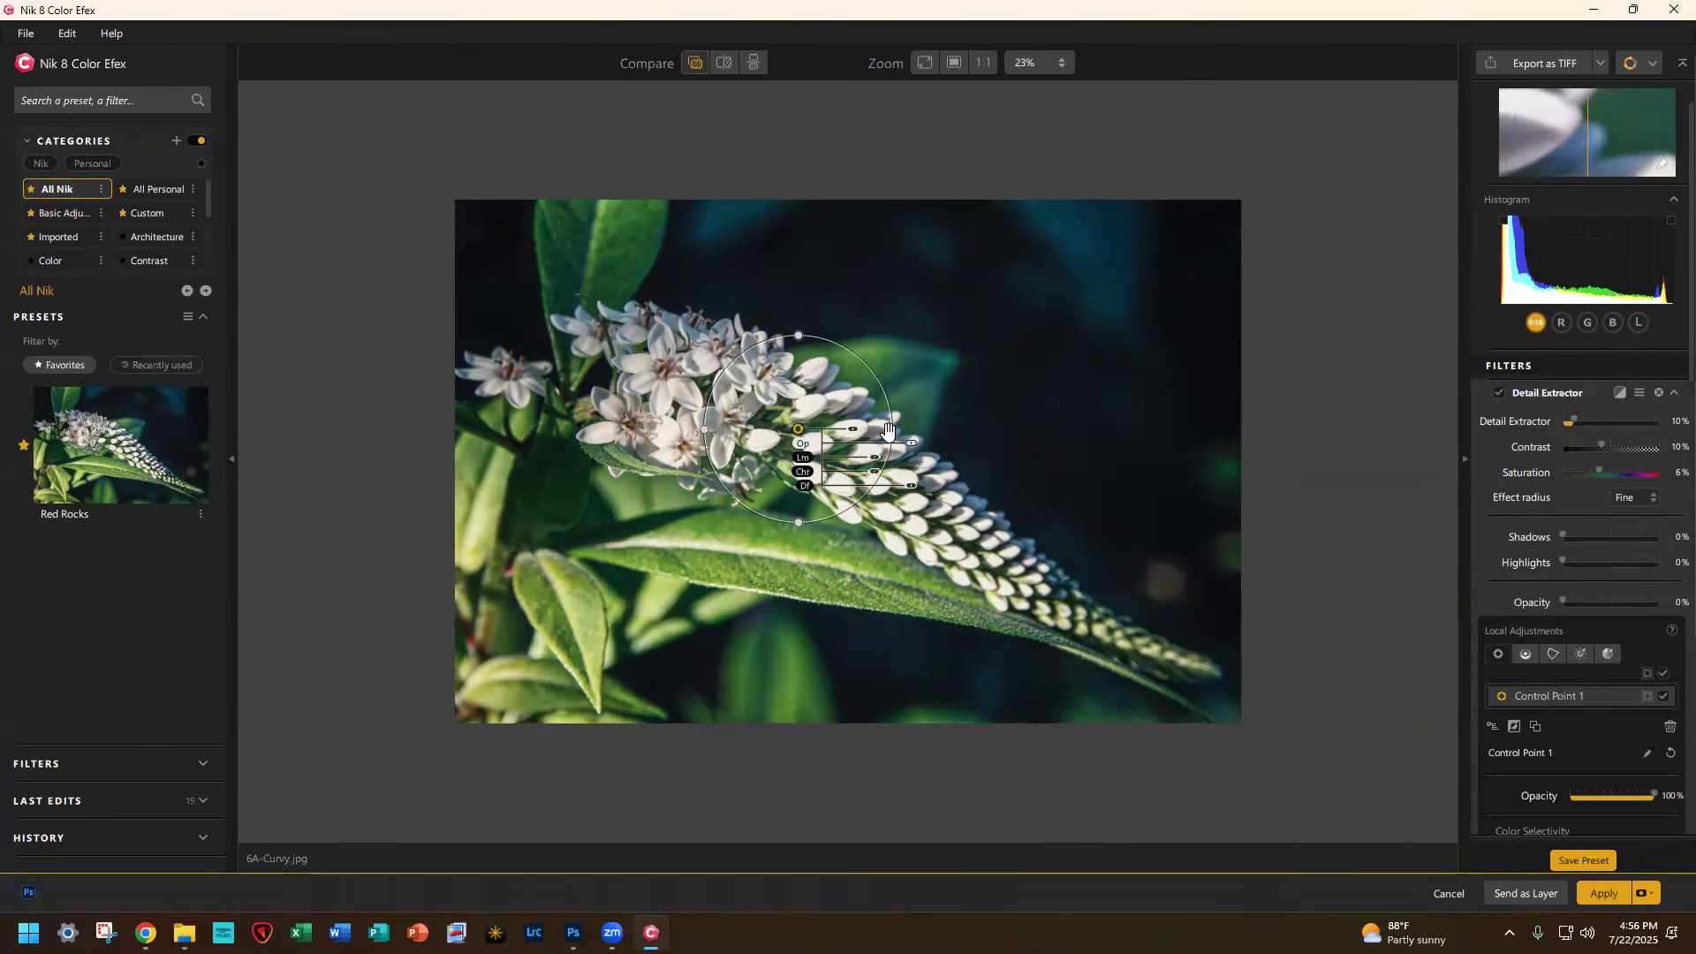
Step: Shape the control point into a long tilted ellipse around the diagonal flower spike, invert it and set its Opacity to 0%
drag(889, 430, 1154, 431)
drag(800, 336, 799, 356)
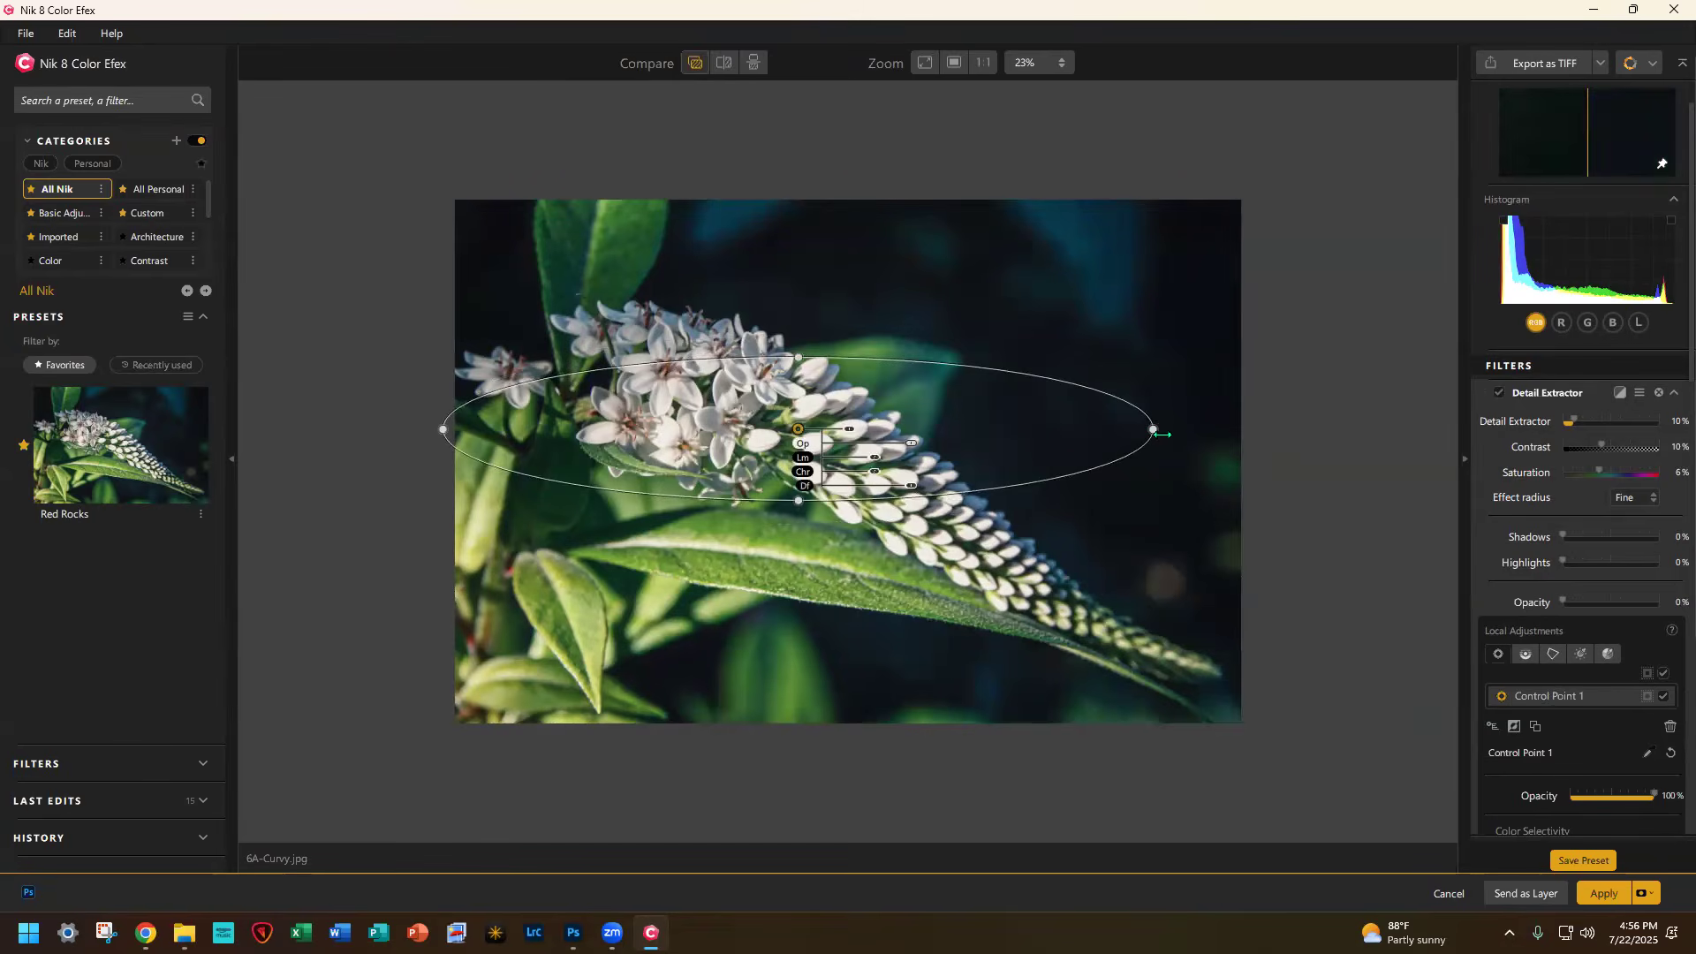
drag(1161, 435, 1152, 600)
drag(800, 441, 843, 486)
drag(1166, 631, 1153, 649)
drag(875, 405, 889, 389)
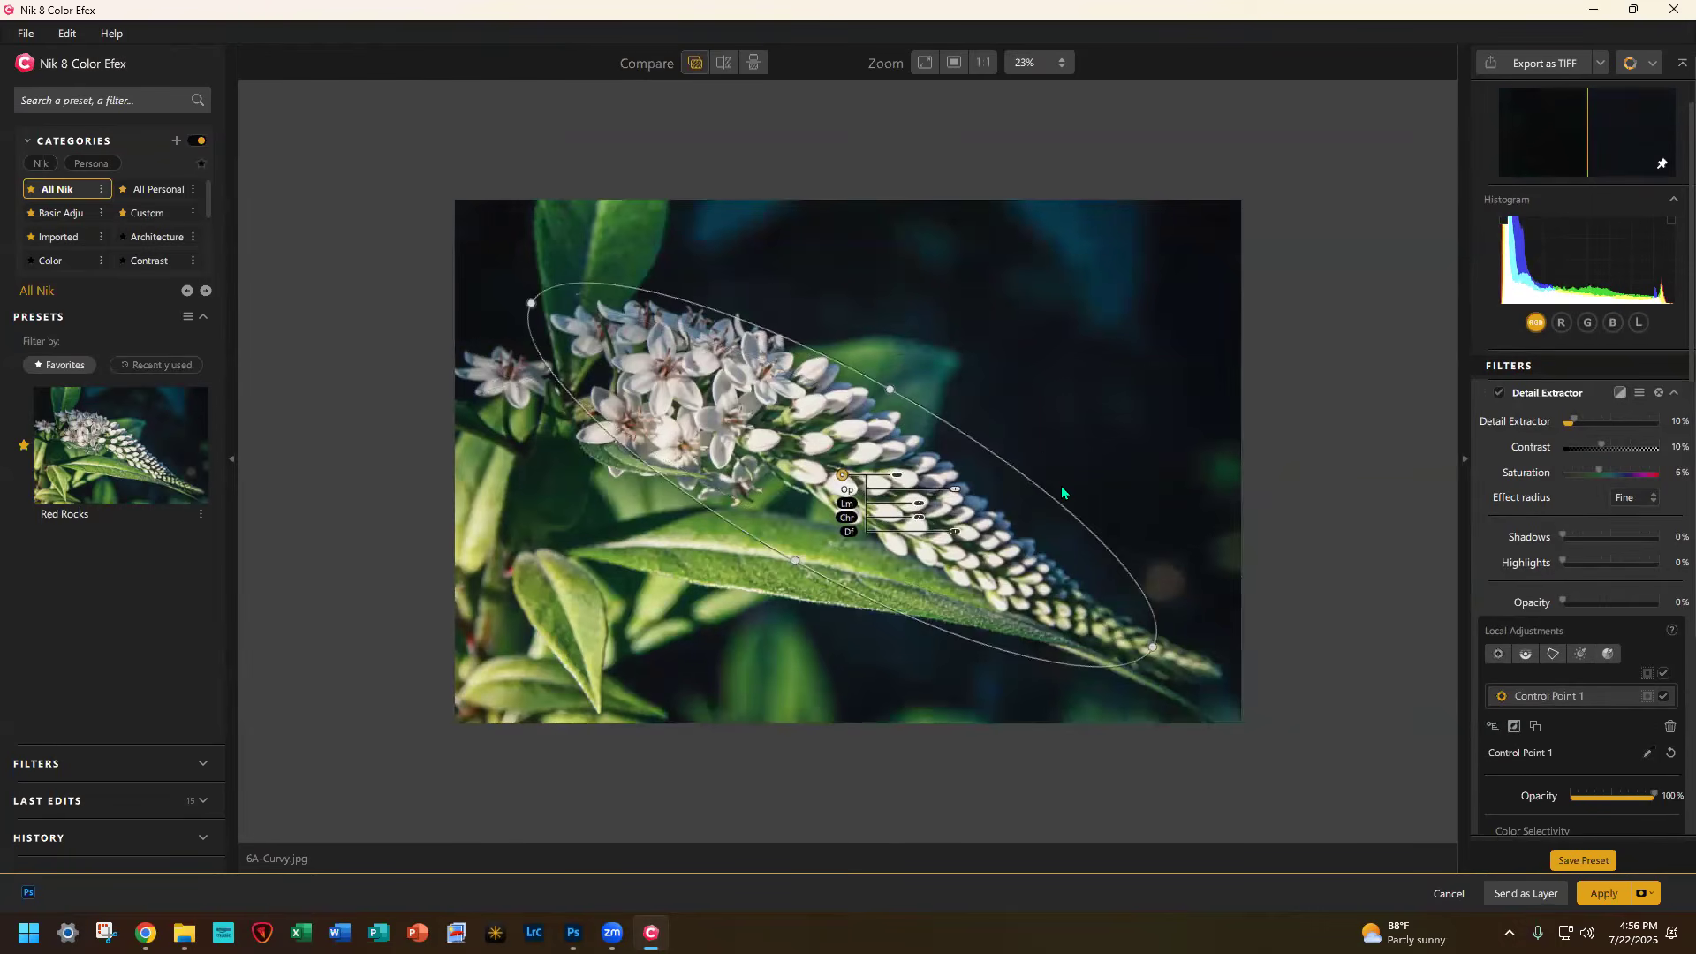
click(1516, 728)
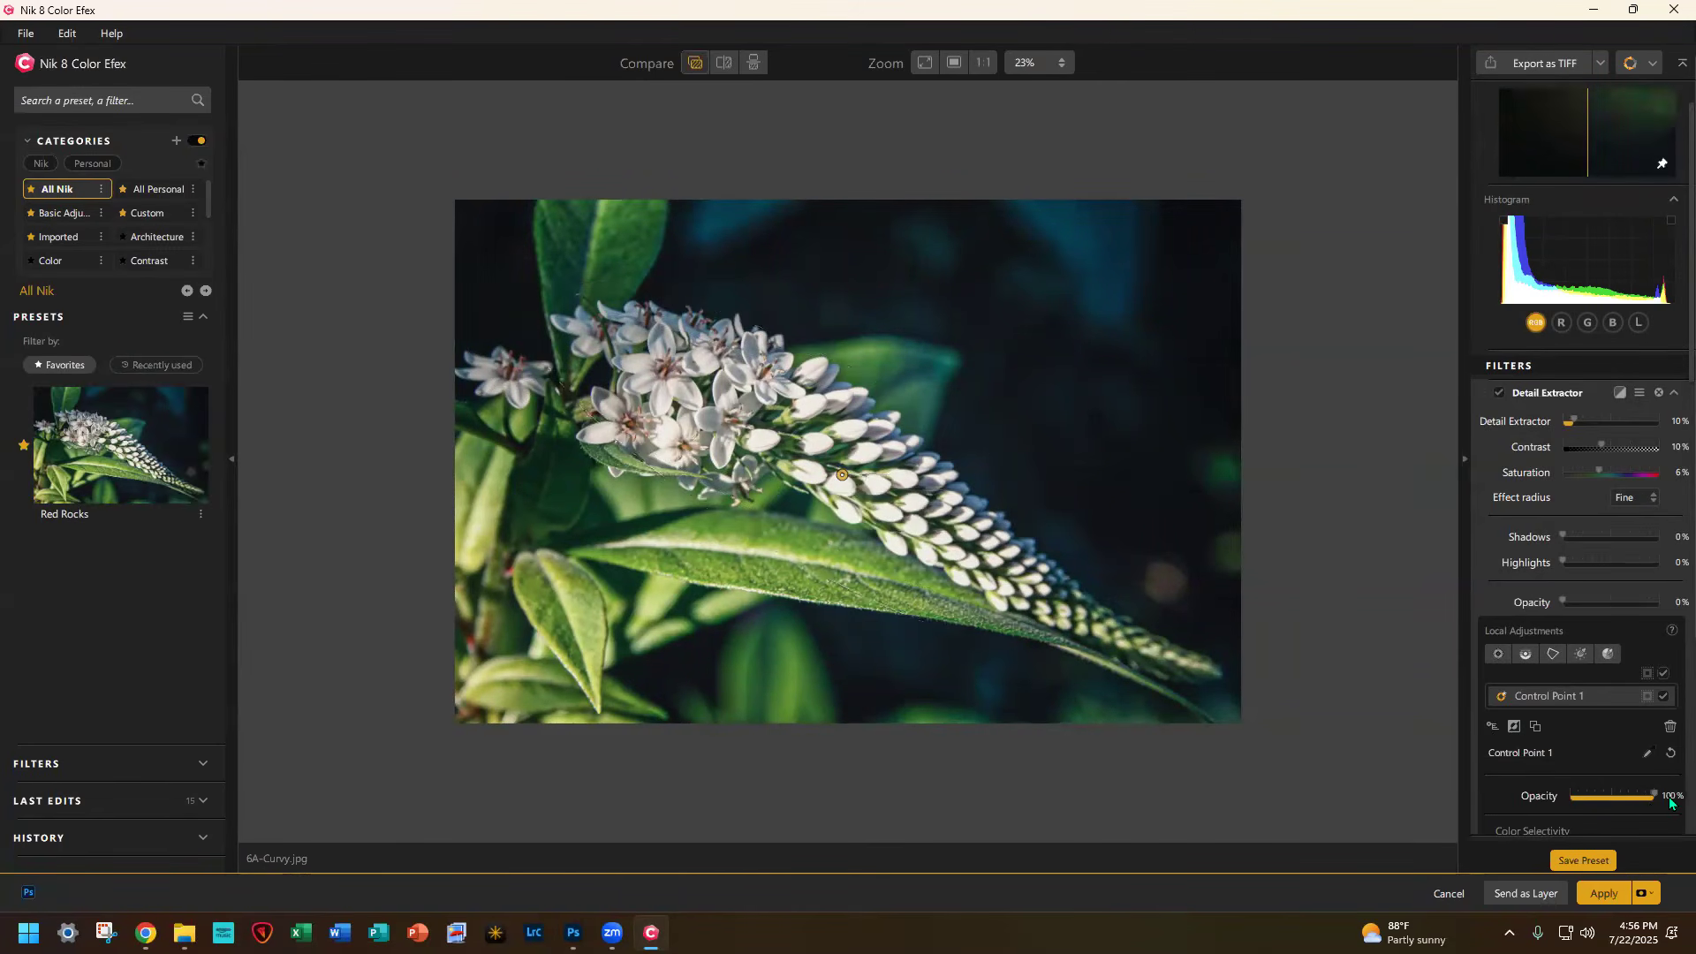
drag(1655, 791, 1433, 770)
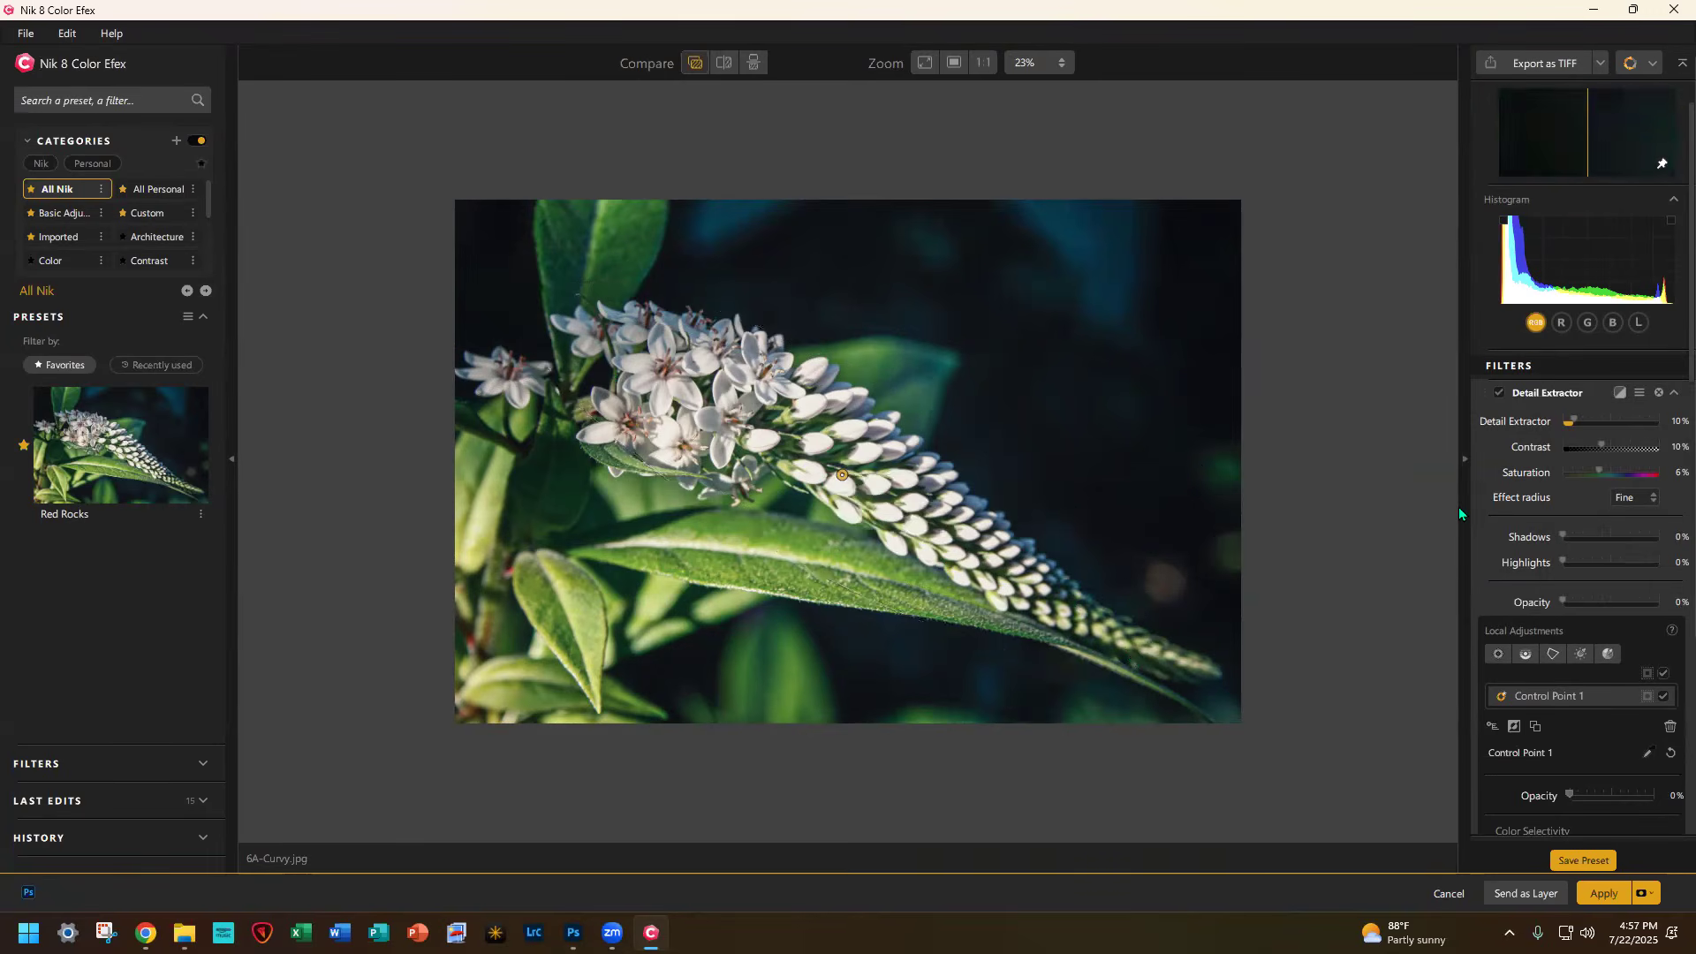
Step: Continue the edit in Nik 8 Silver Efex and choose the Fuji Neopan ACROS 100 film type
click(1648, 62)
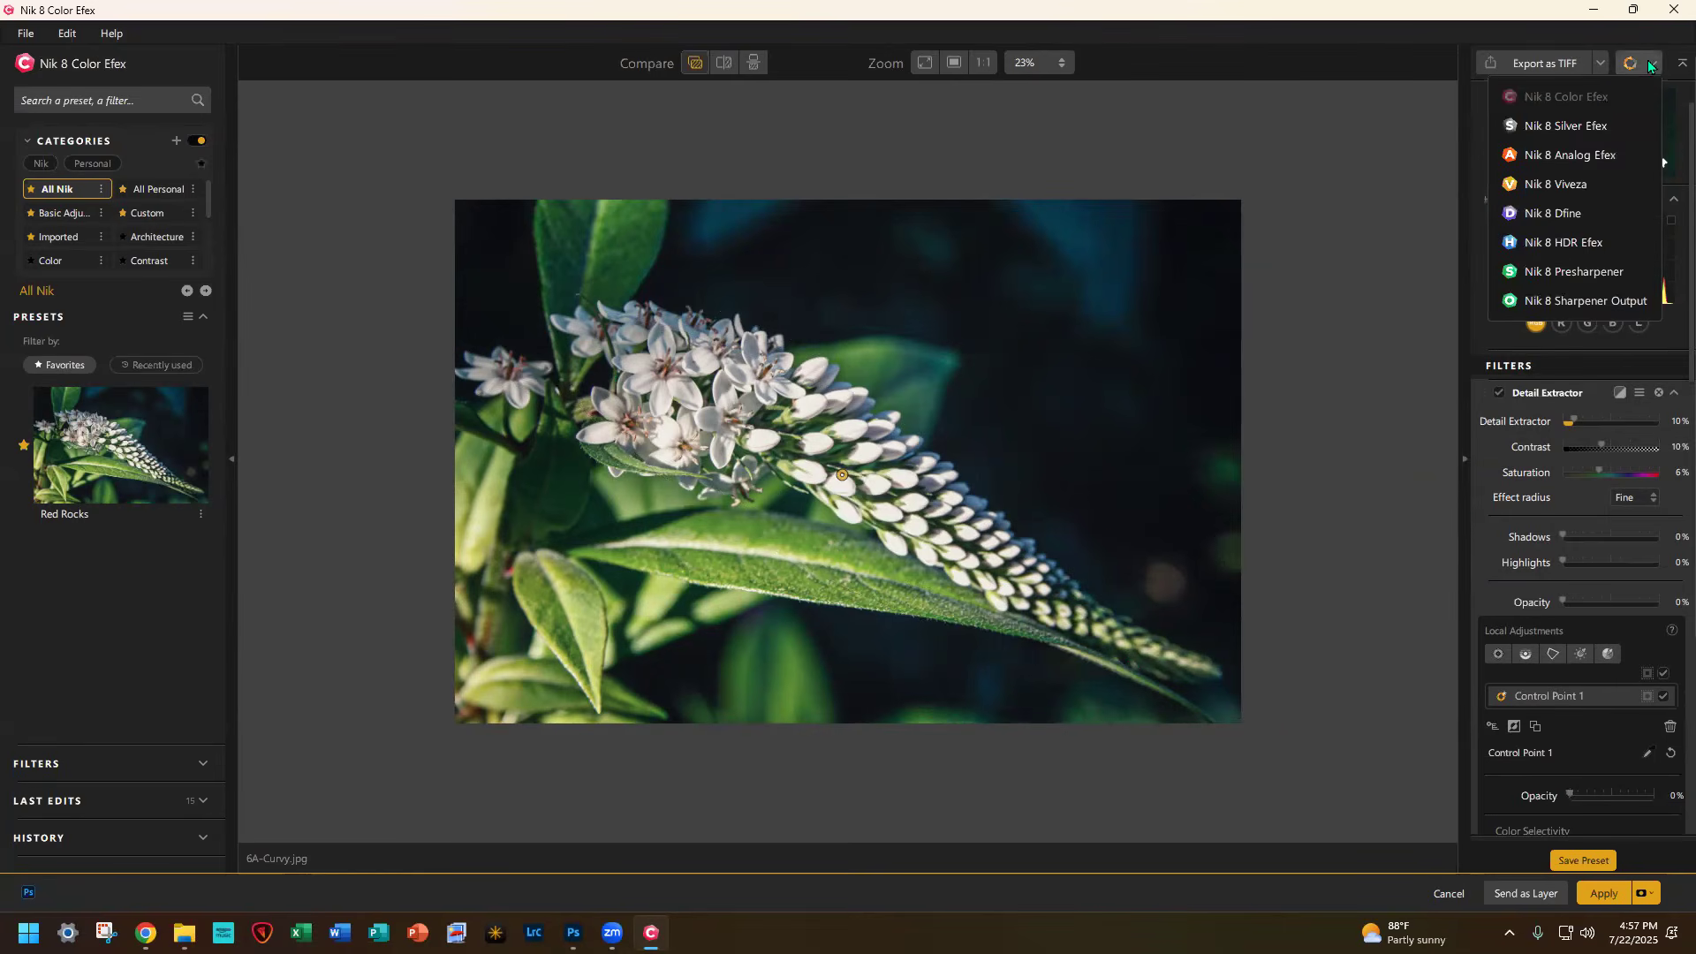
click(1565, 127)
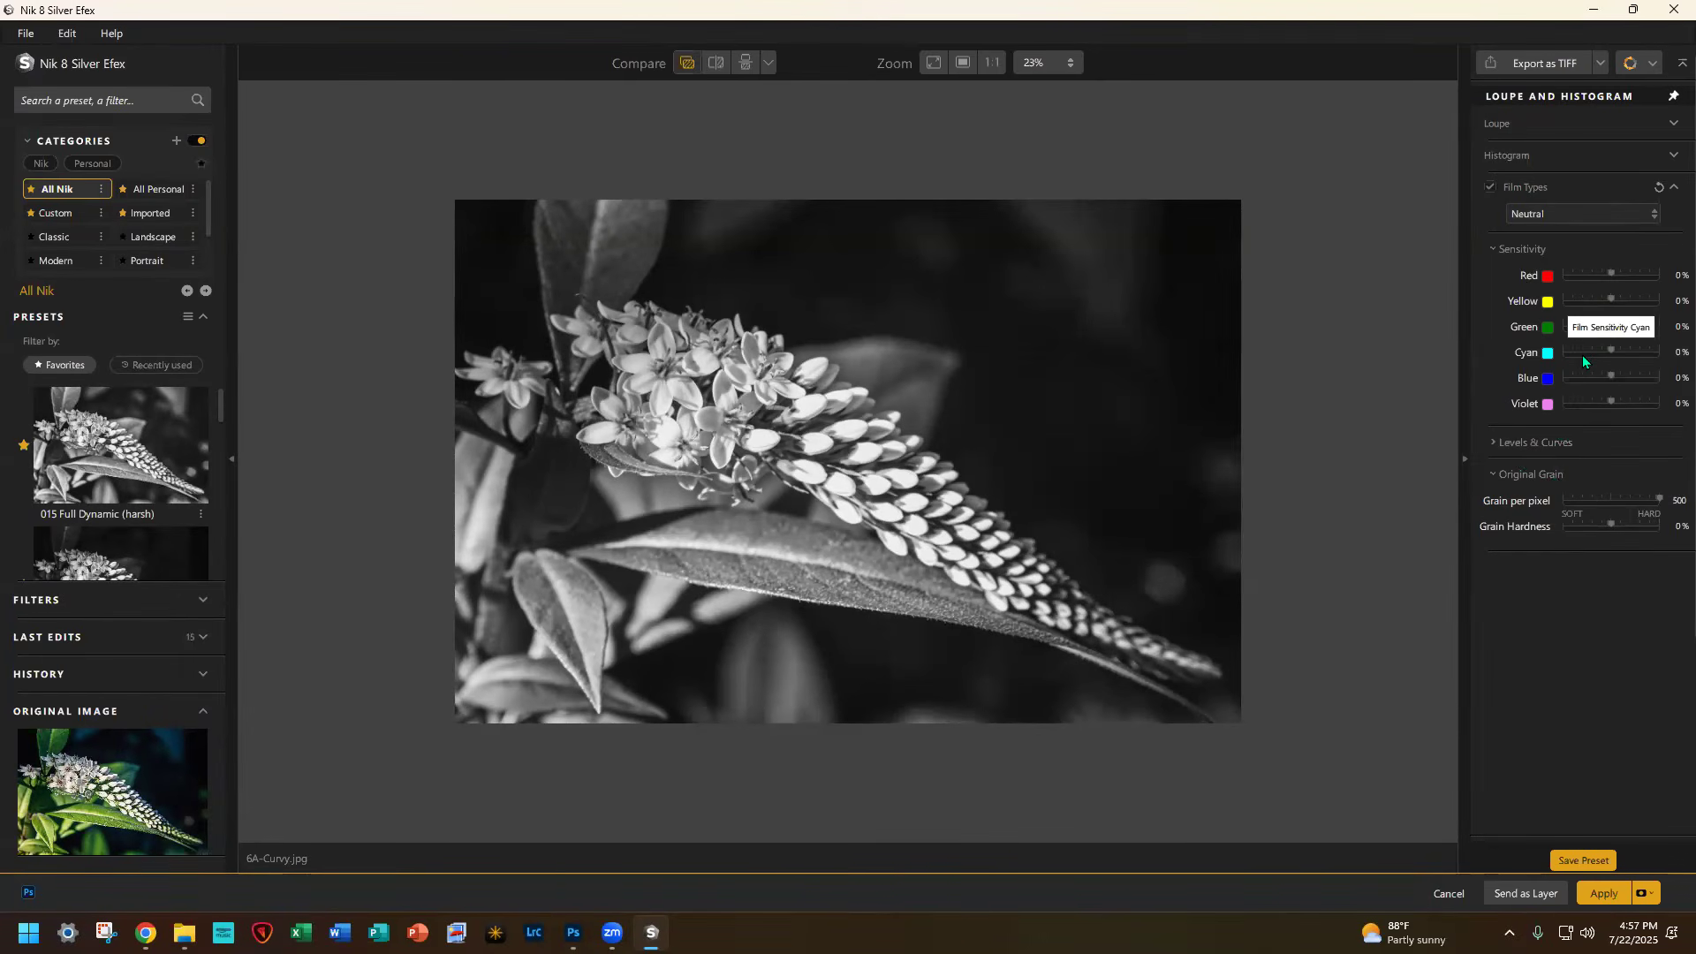
click(1653, 213)
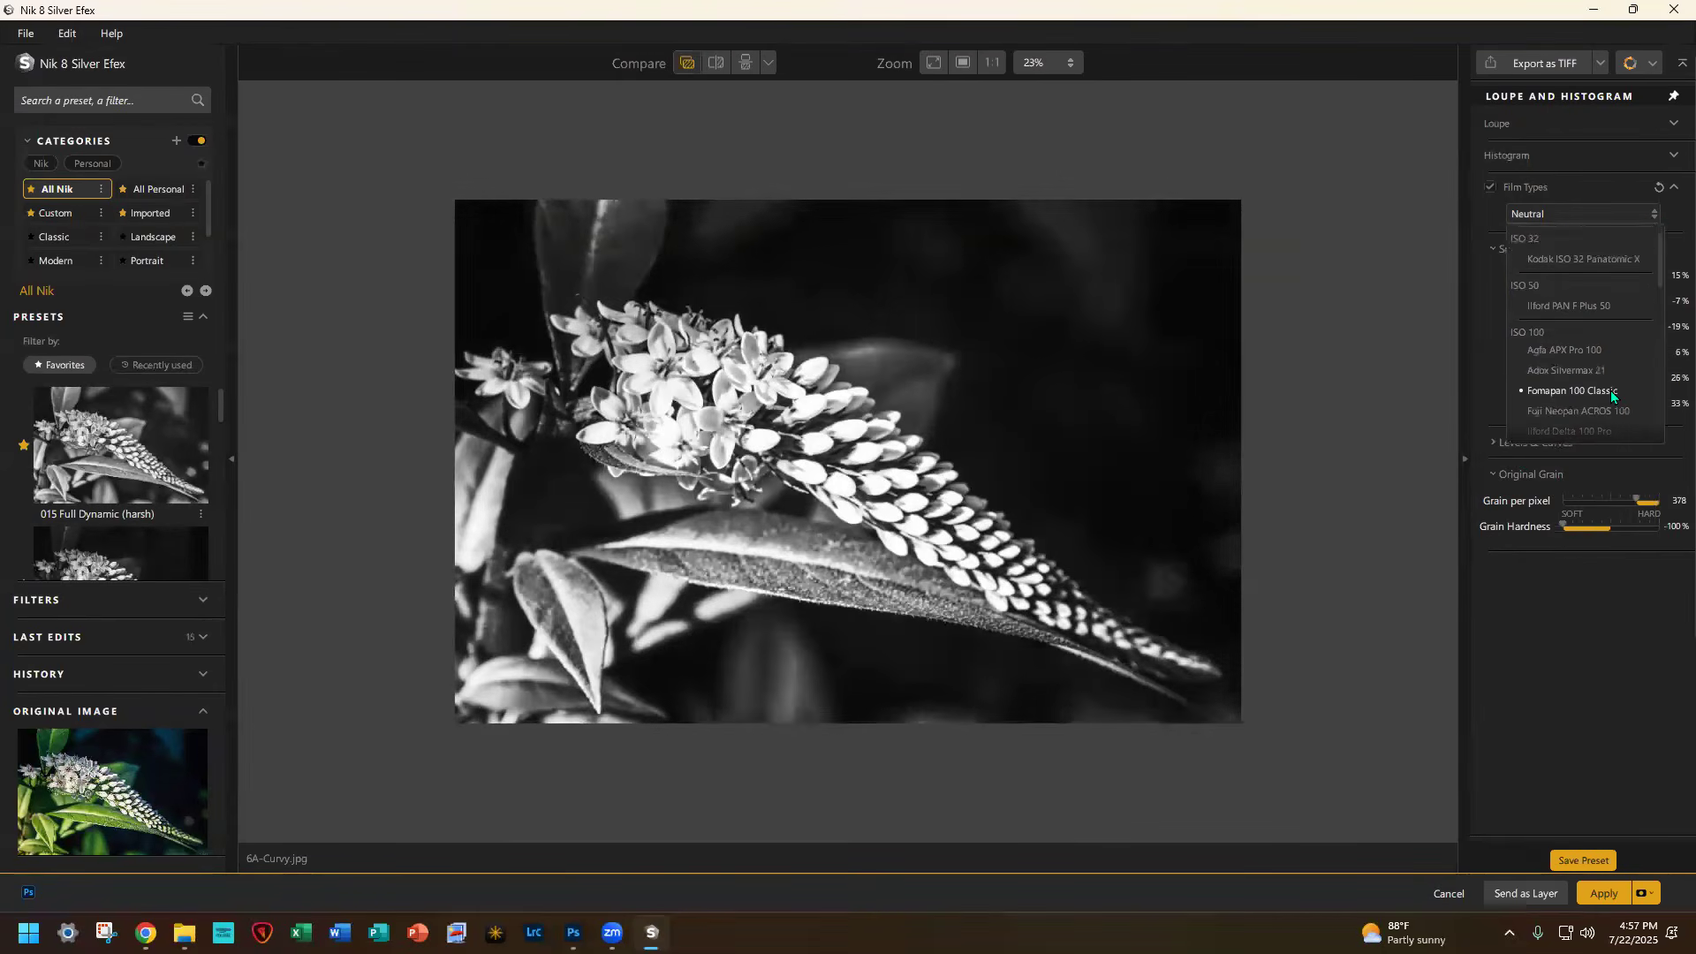
scroll(1609, 391, down, 1)
click(1555, 392)
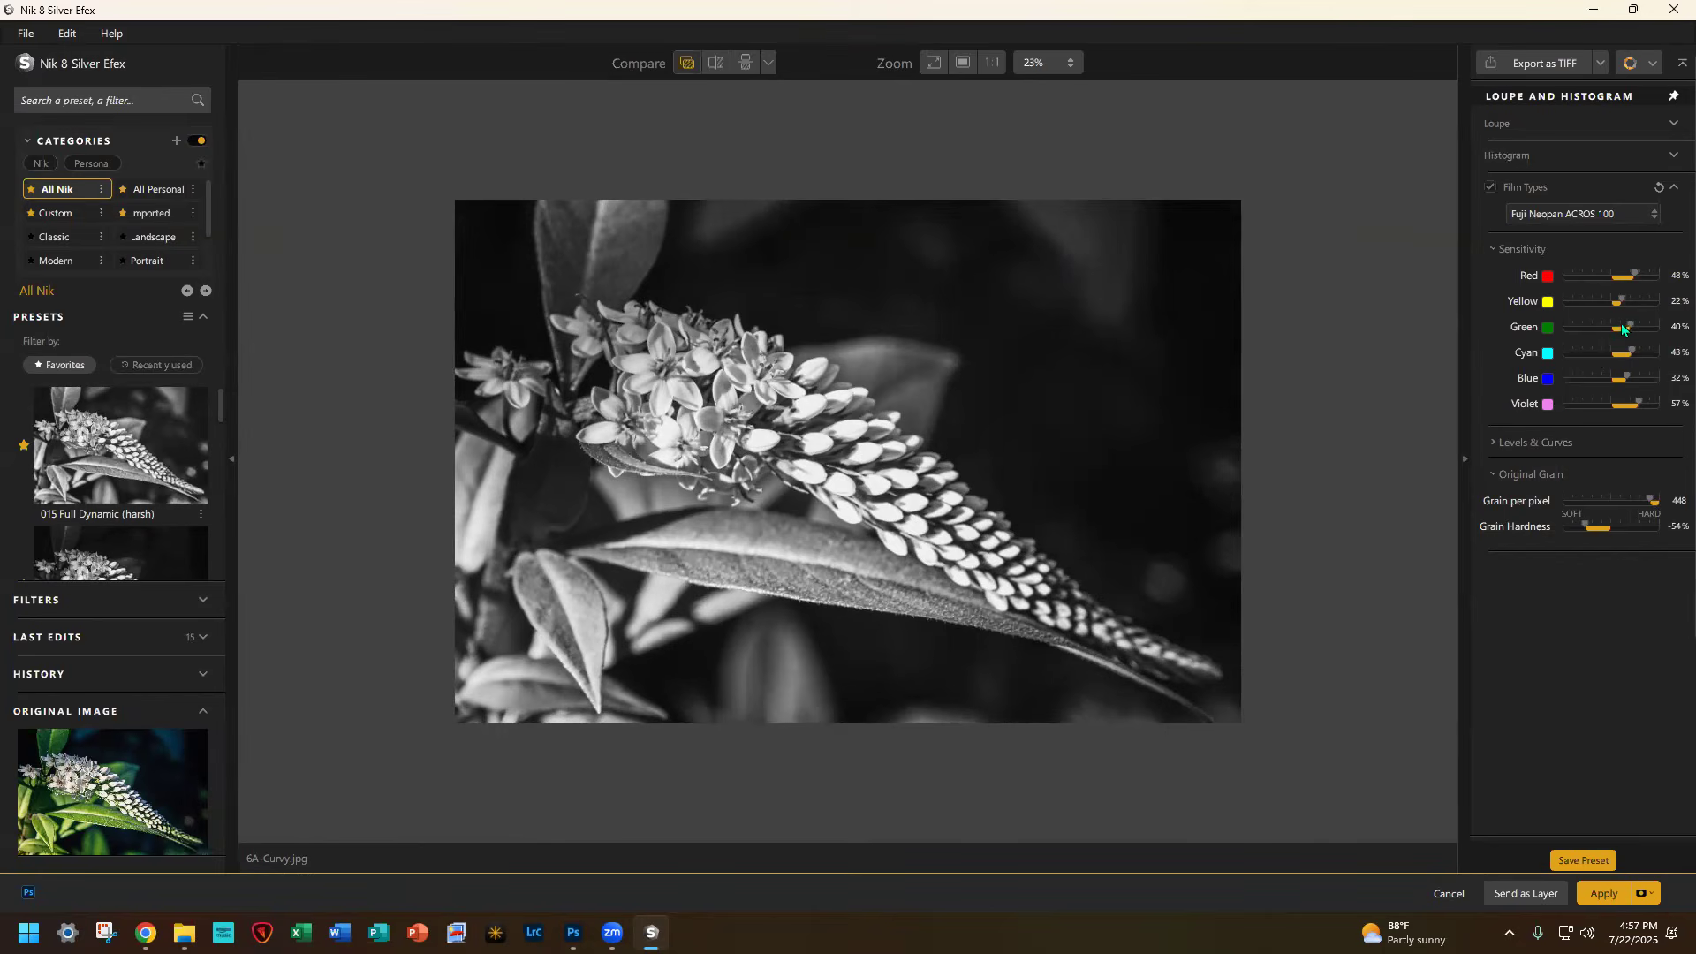
Step: Set the film's Green and Yellow sensitivity to -30% each and add a ClearView filter with an Intensity of 26%
drag(1629, 326, 1600, 326)
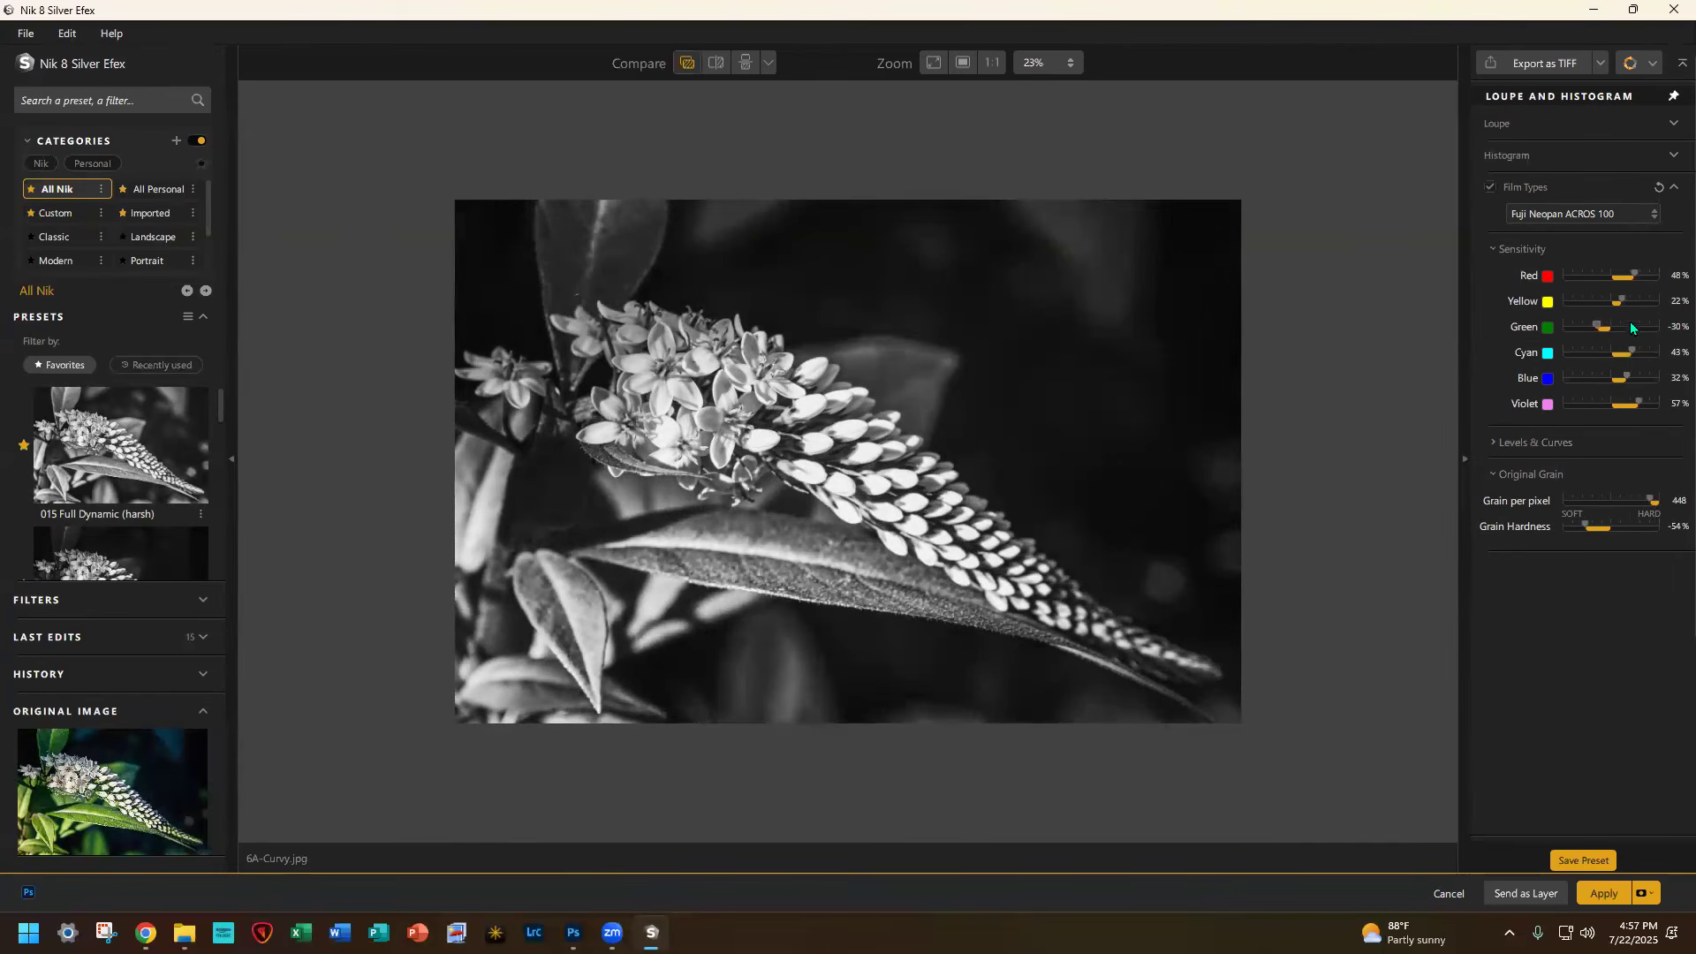
mouse_move(1611, 302)
mouse_down()
mouse_move(1576, 302)
mouse_move(1624, 307)
mouse_move(1599, 314)
mouse_up()
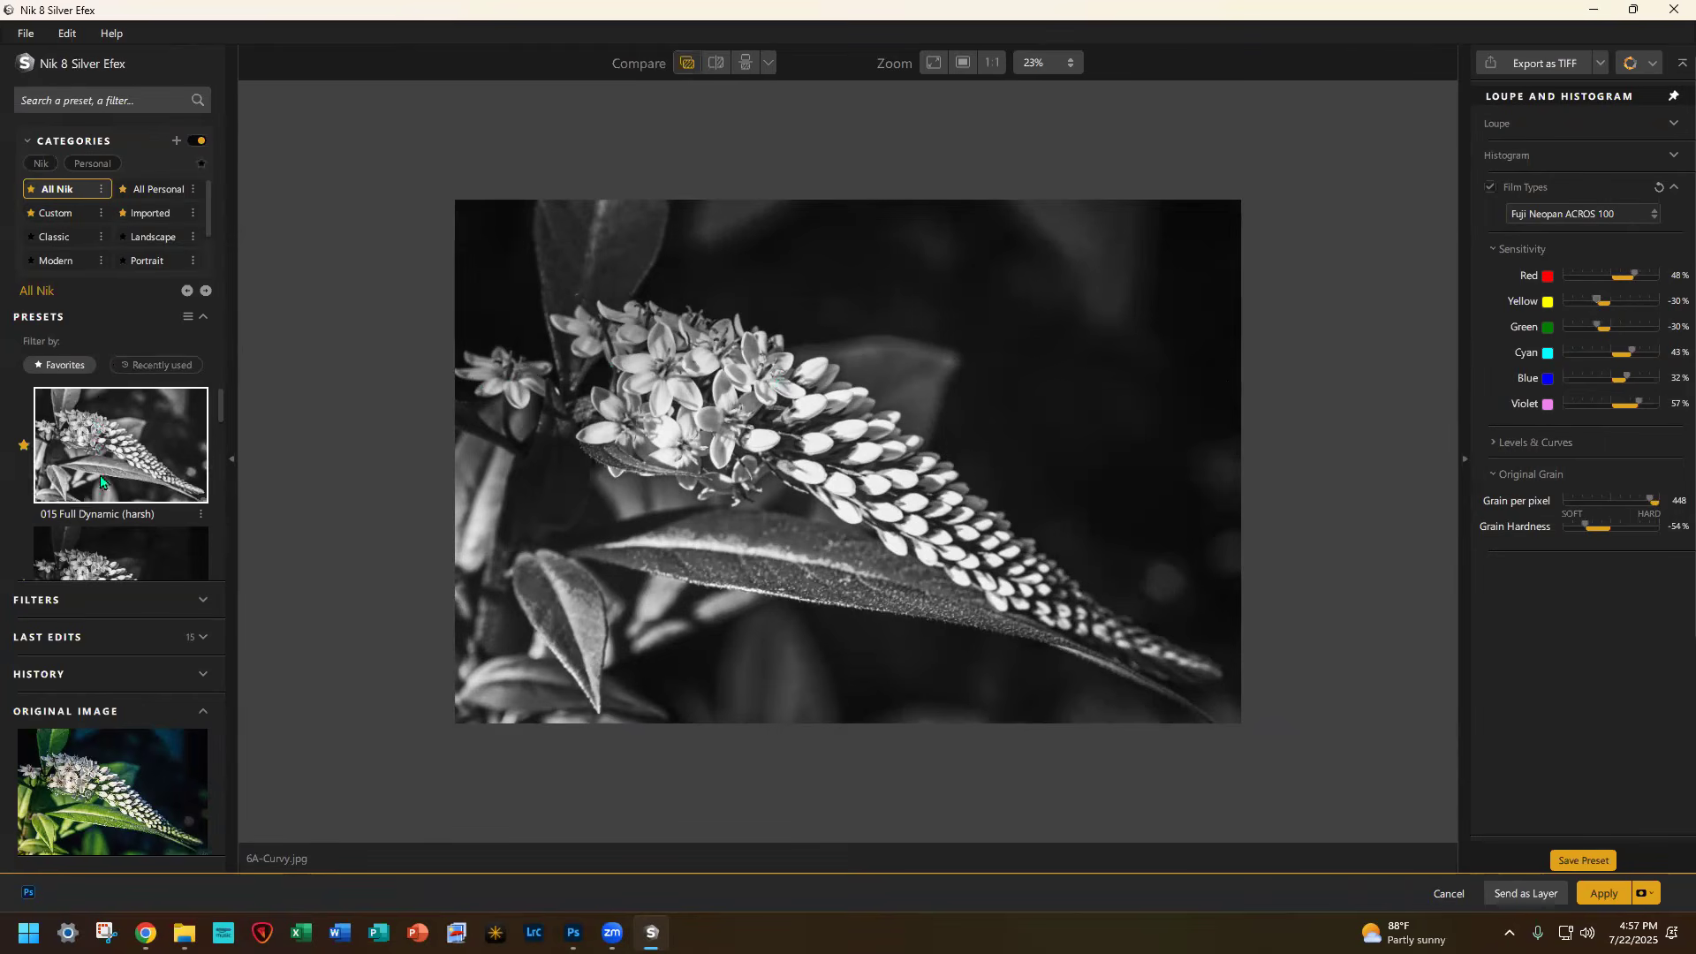
click(201, 600)
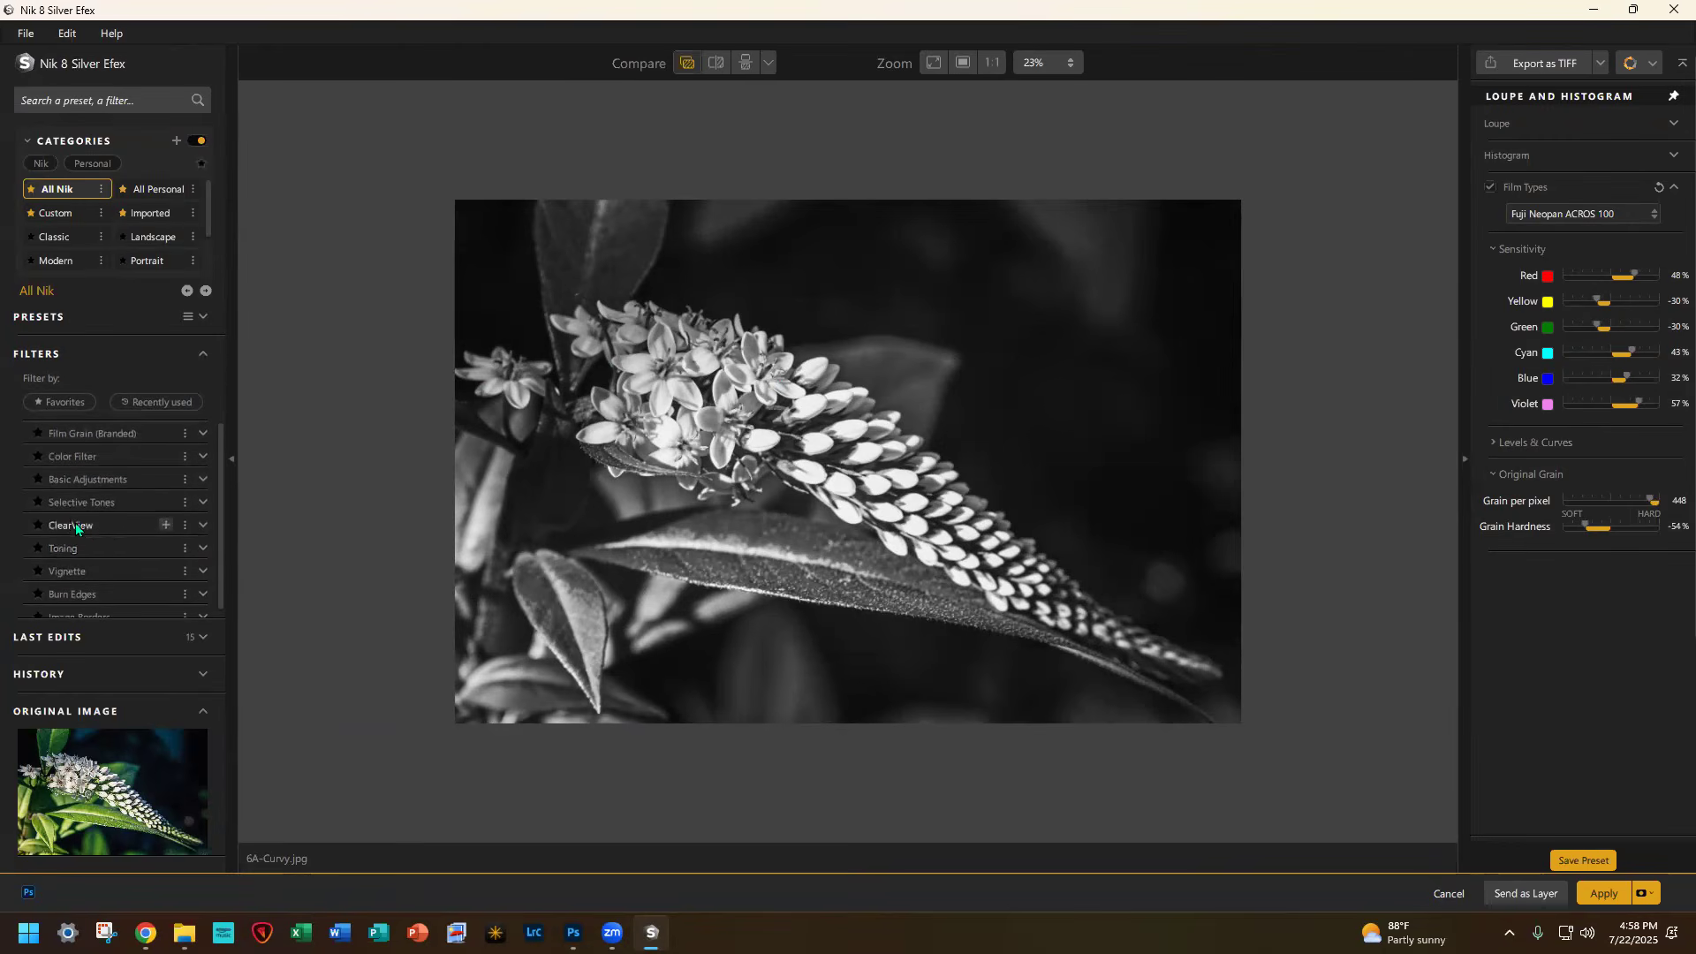
click(167, 525)
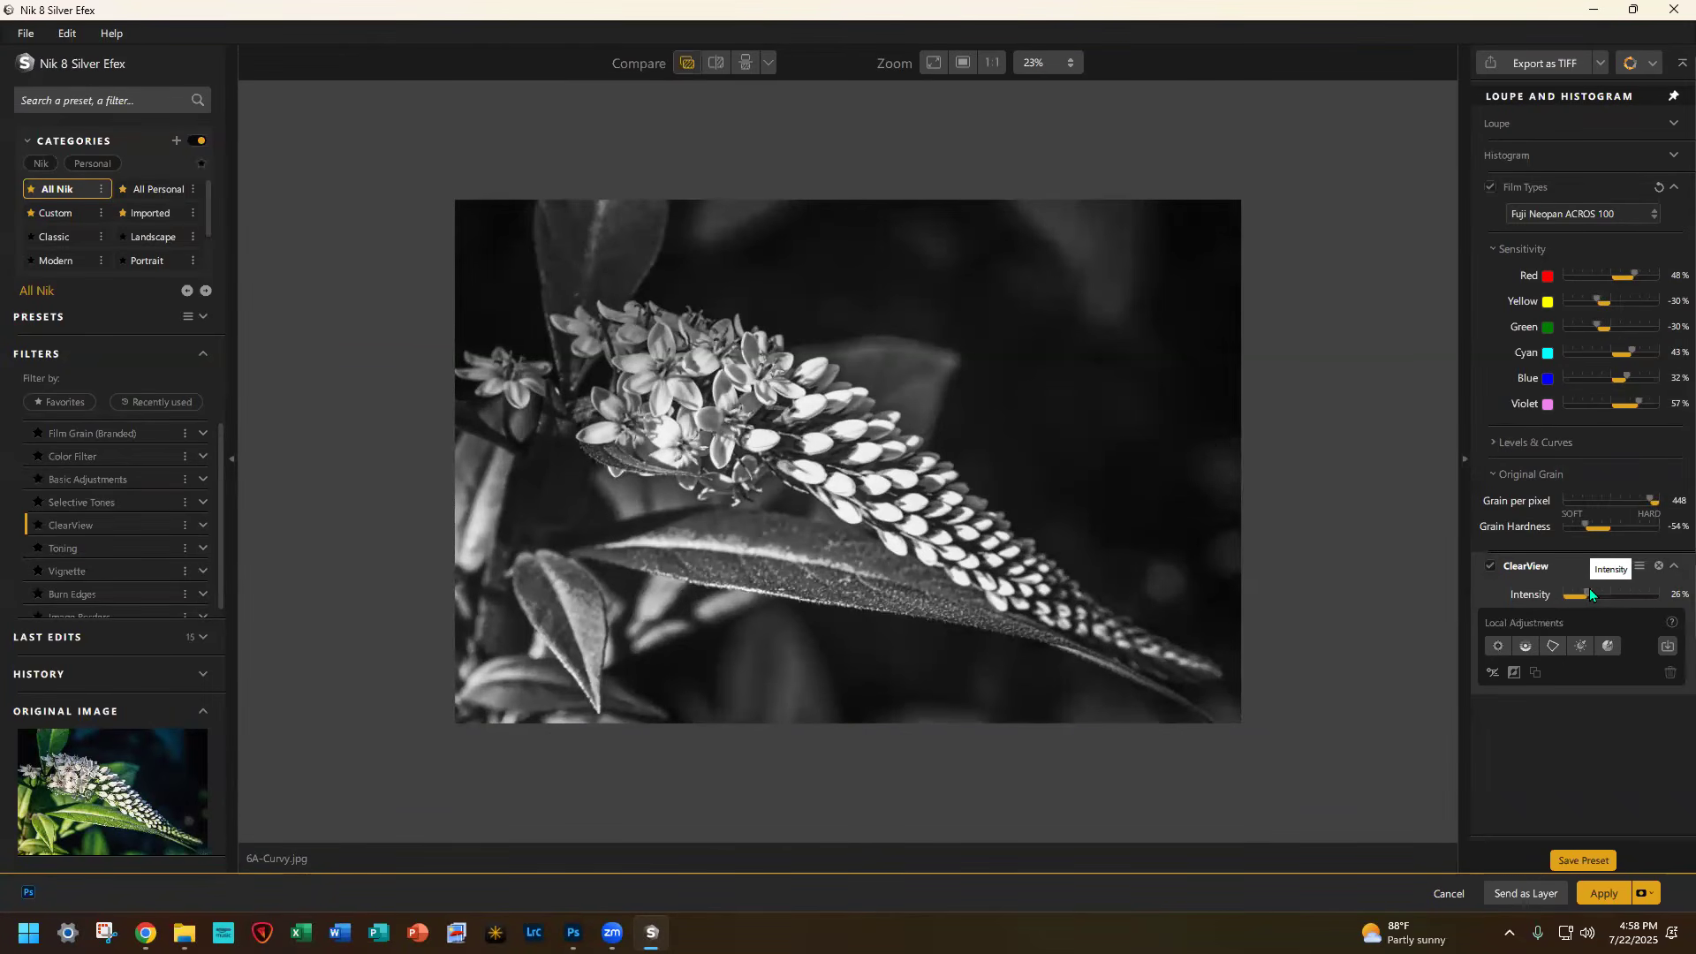
Step: Continue the edit in Nik 8 Analog Efex and apply the favorite preset Color Cast 3
click(1644, 64)
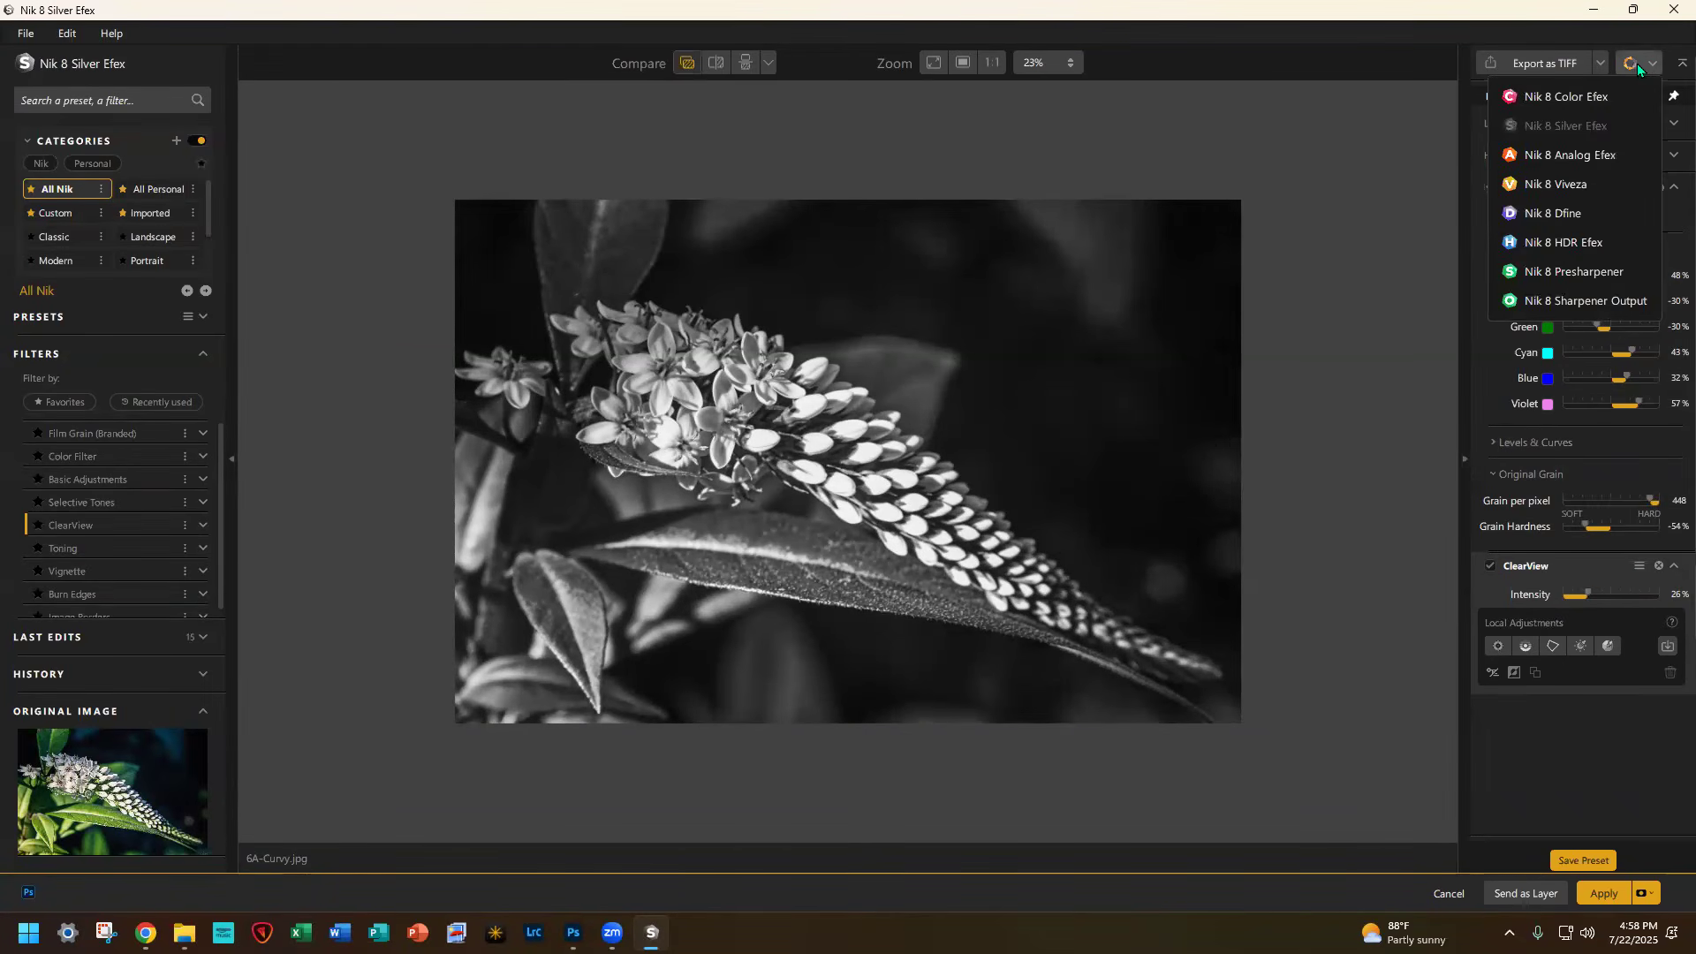
click(1566, 155)
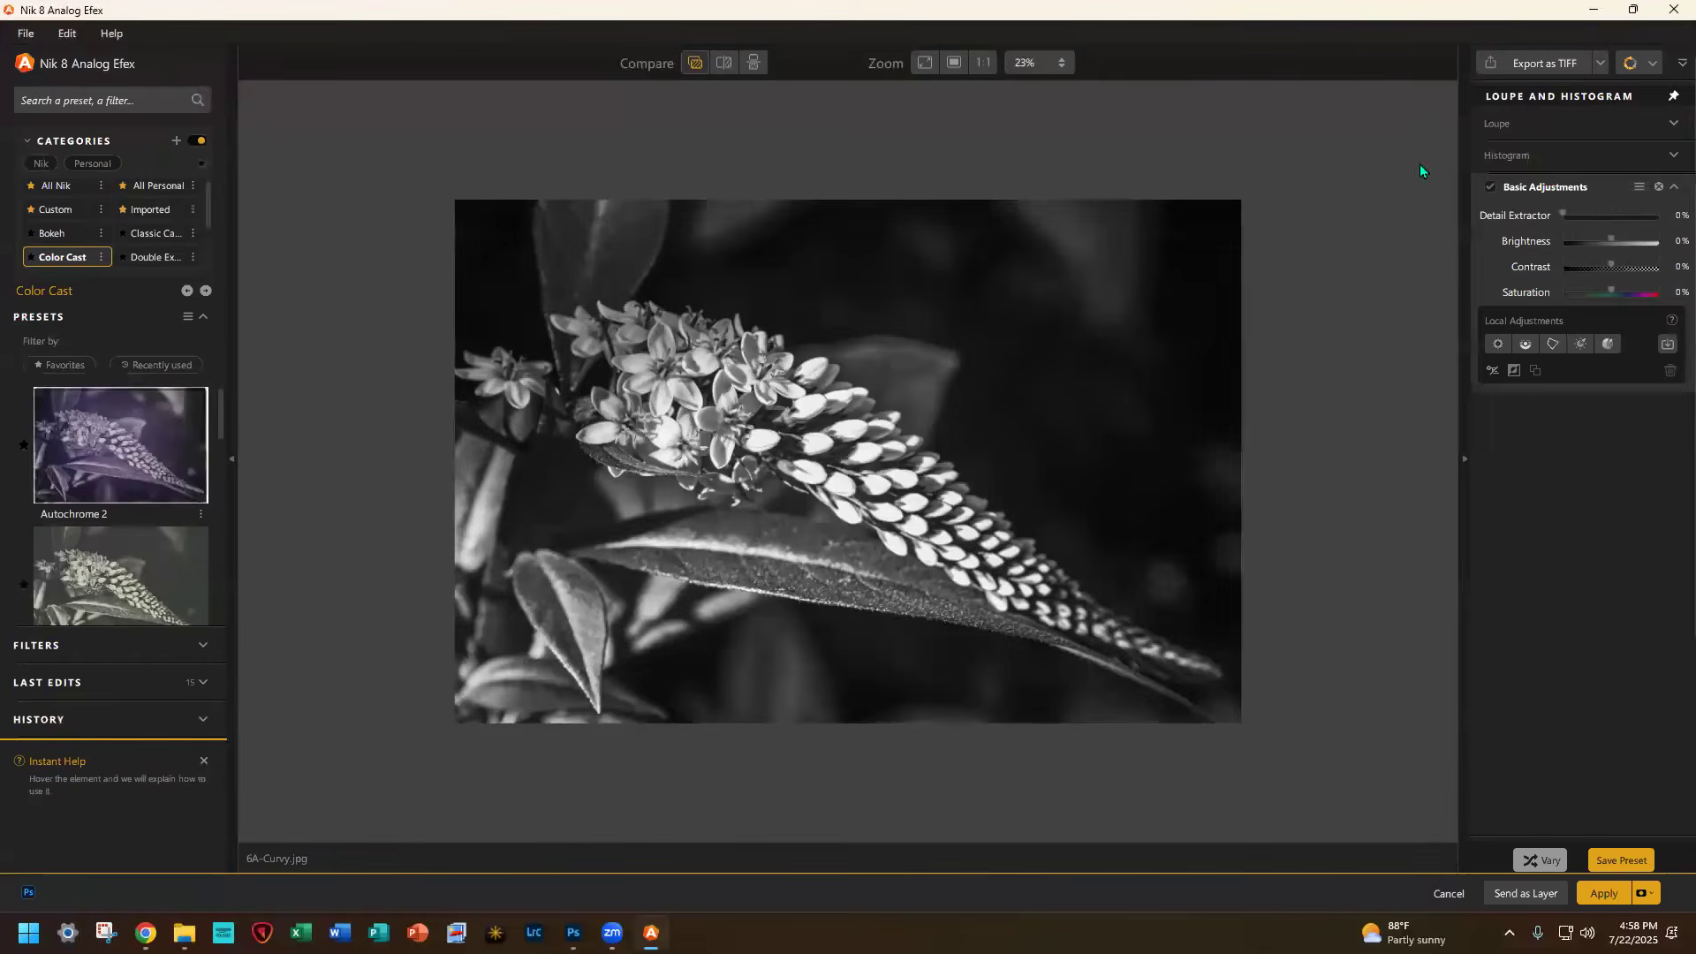
click(61, 364)
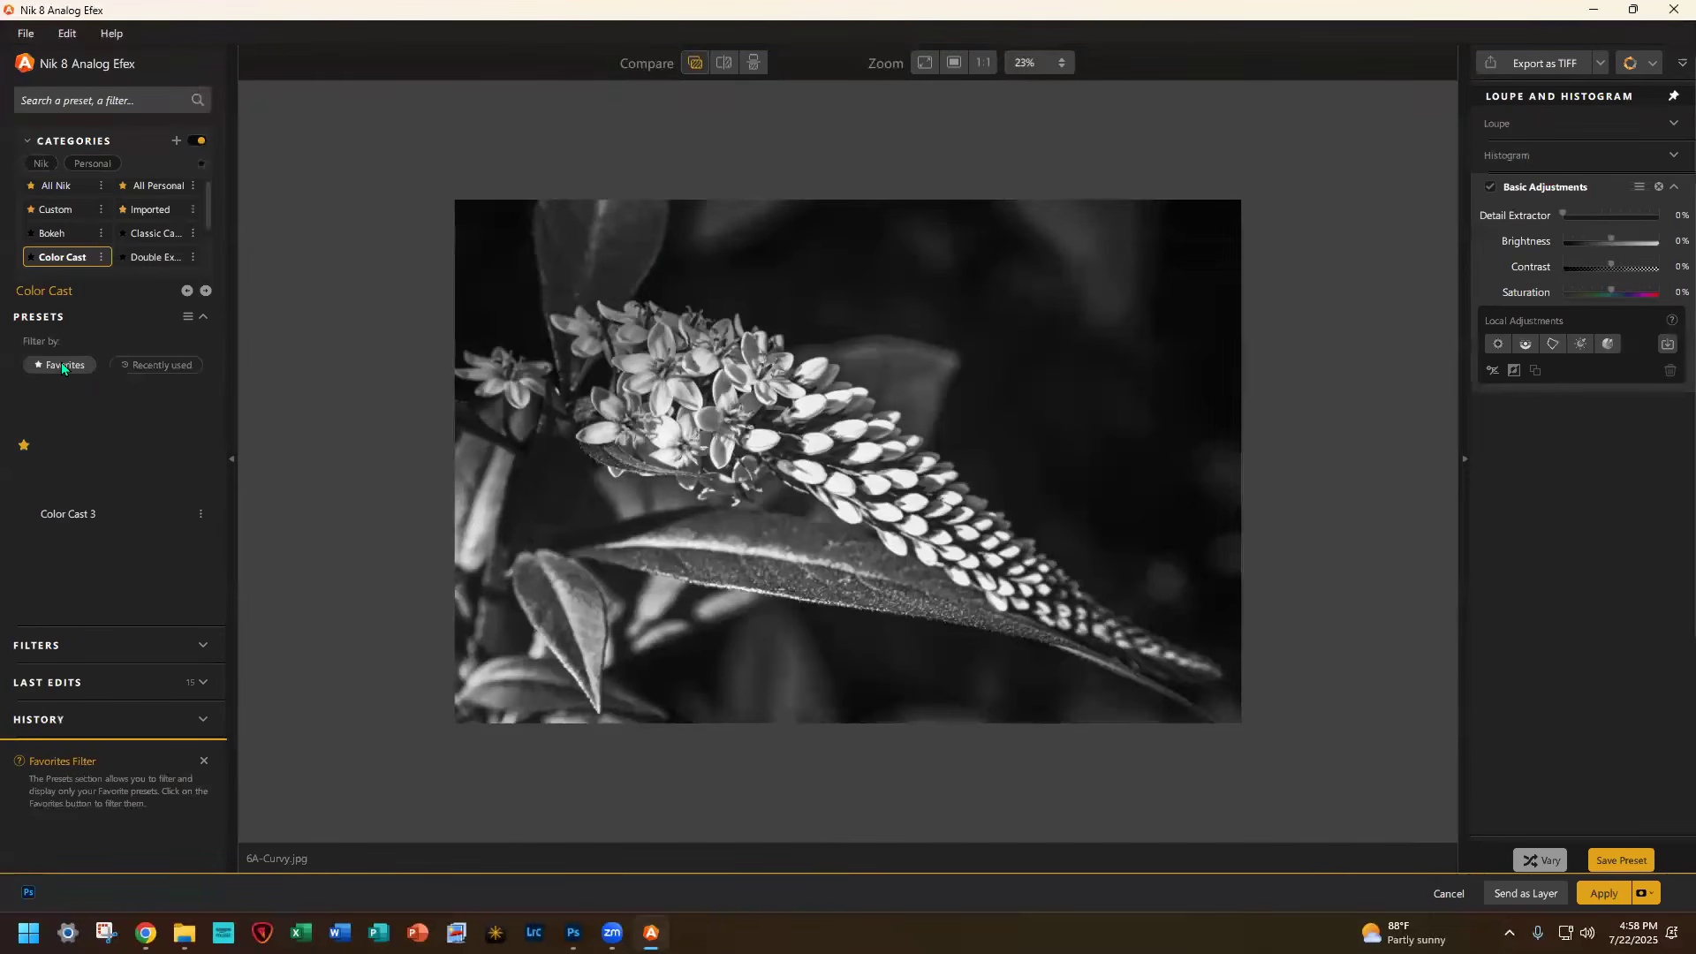
click(101, 447)
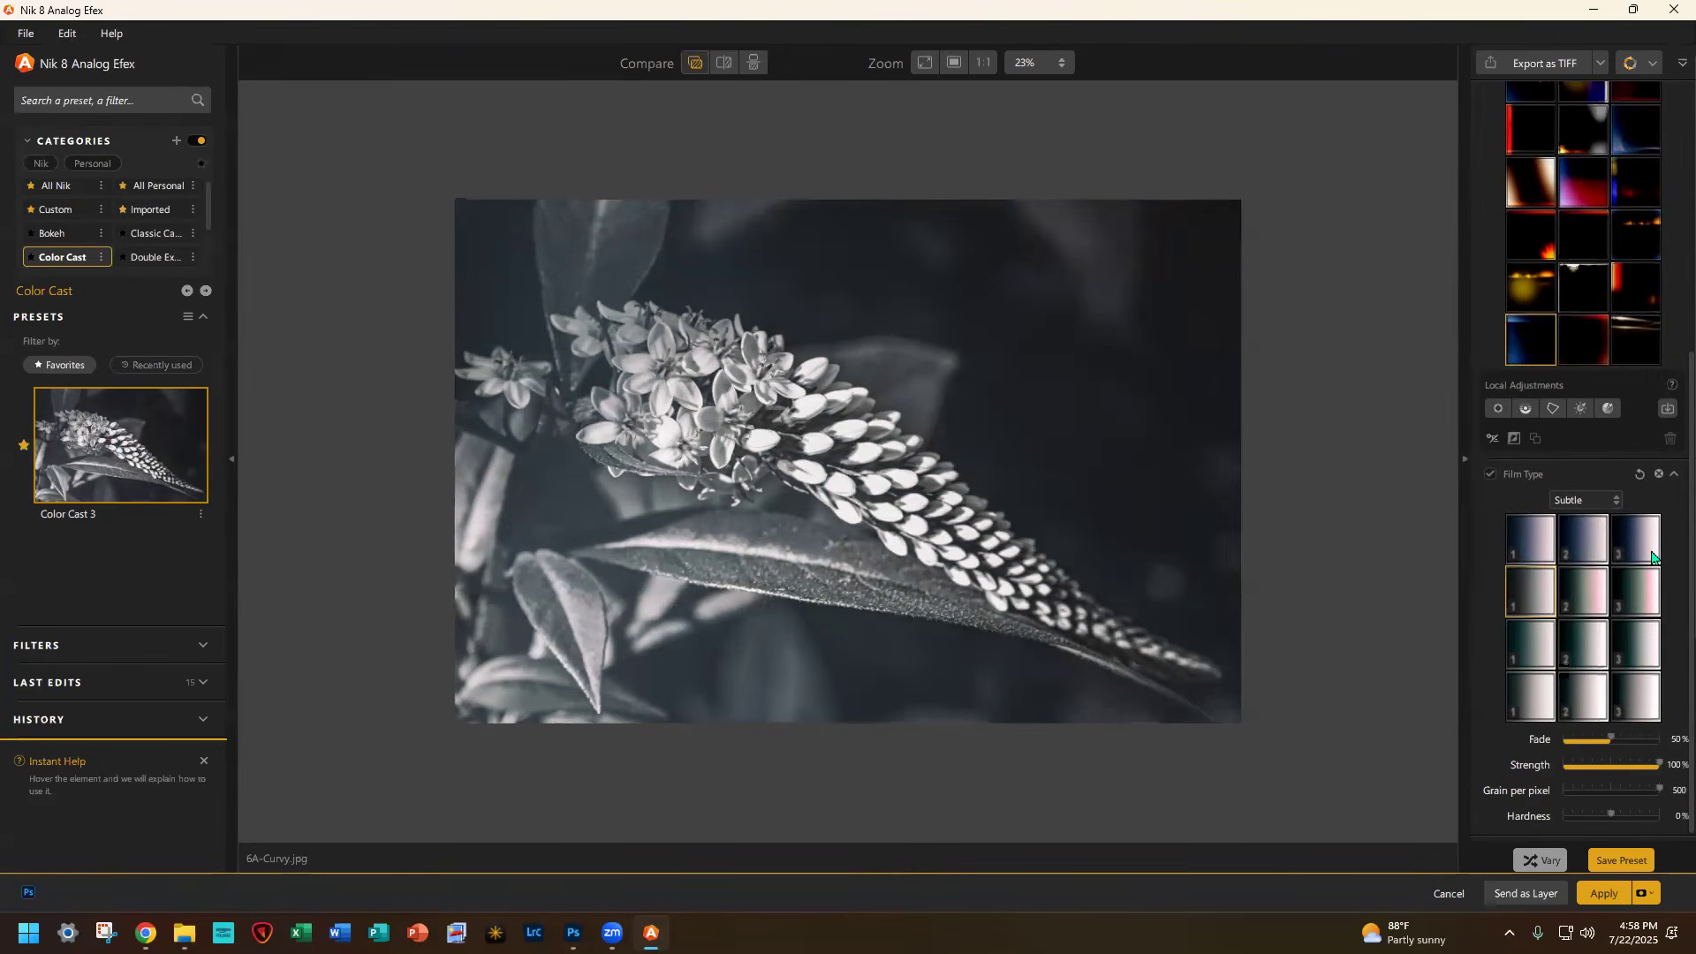
Step: Import the CE Control Point 1 mask into Basic Adjustments and set its Brightness to -18%, Detail Extractor to 0% and Contrast to 7%
scroll(1613, 560, up, 1)
scroll(1613, 560, up, 5)
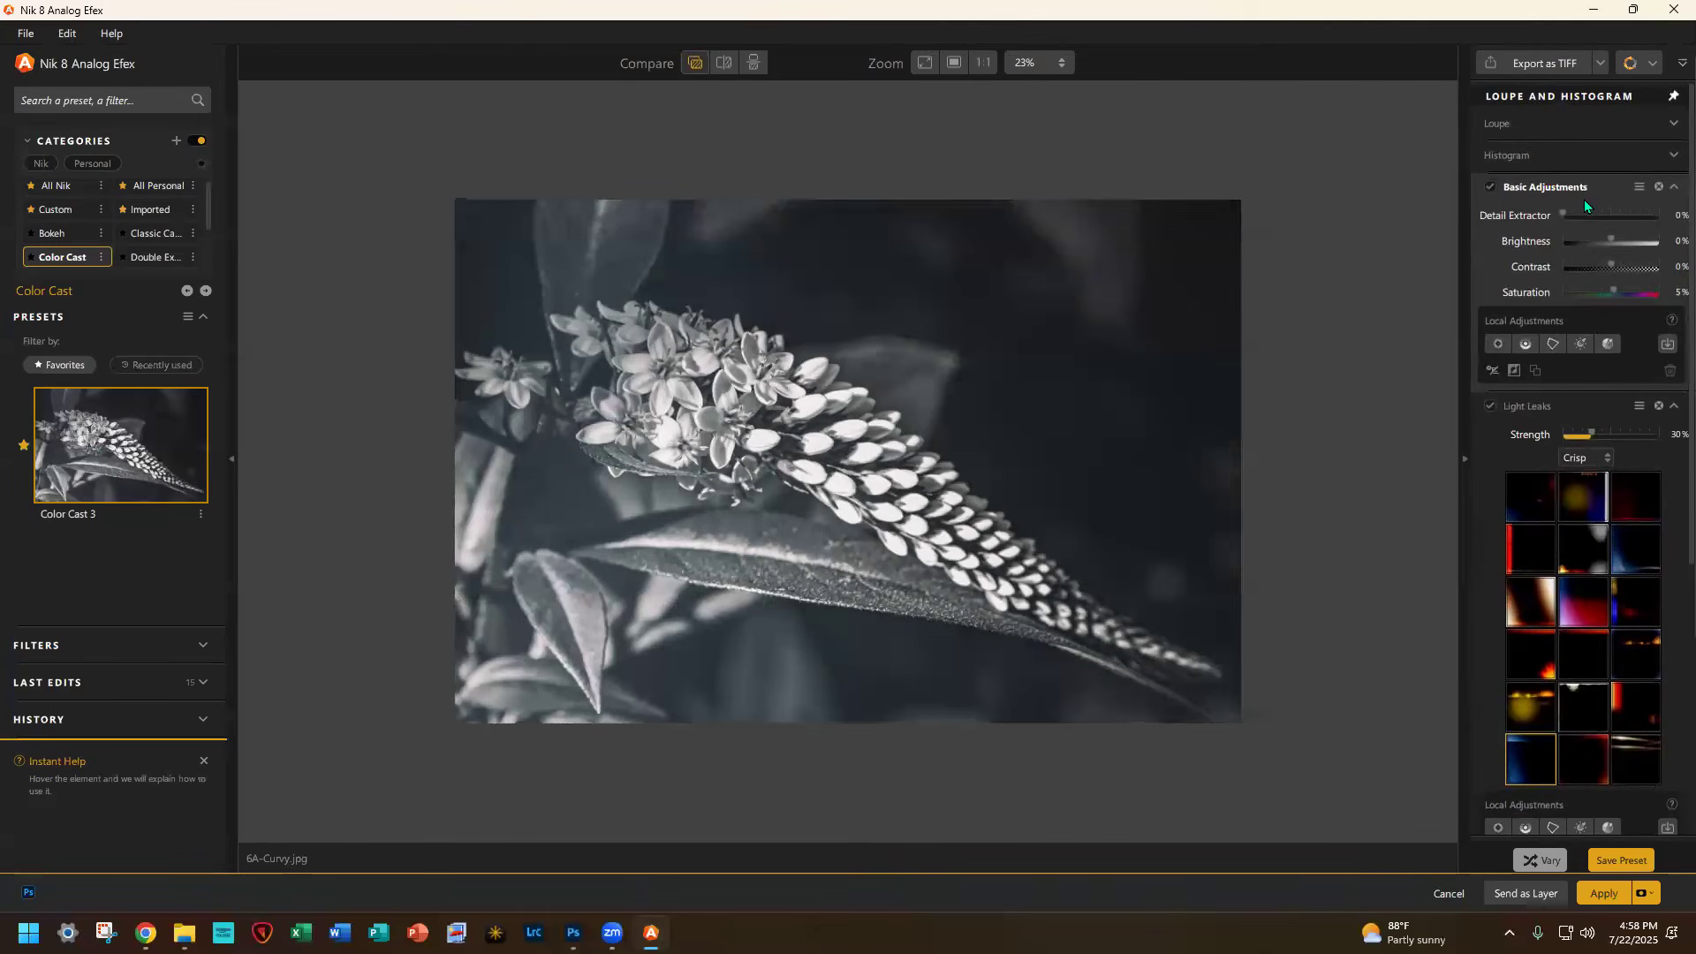
click(1667, 343)
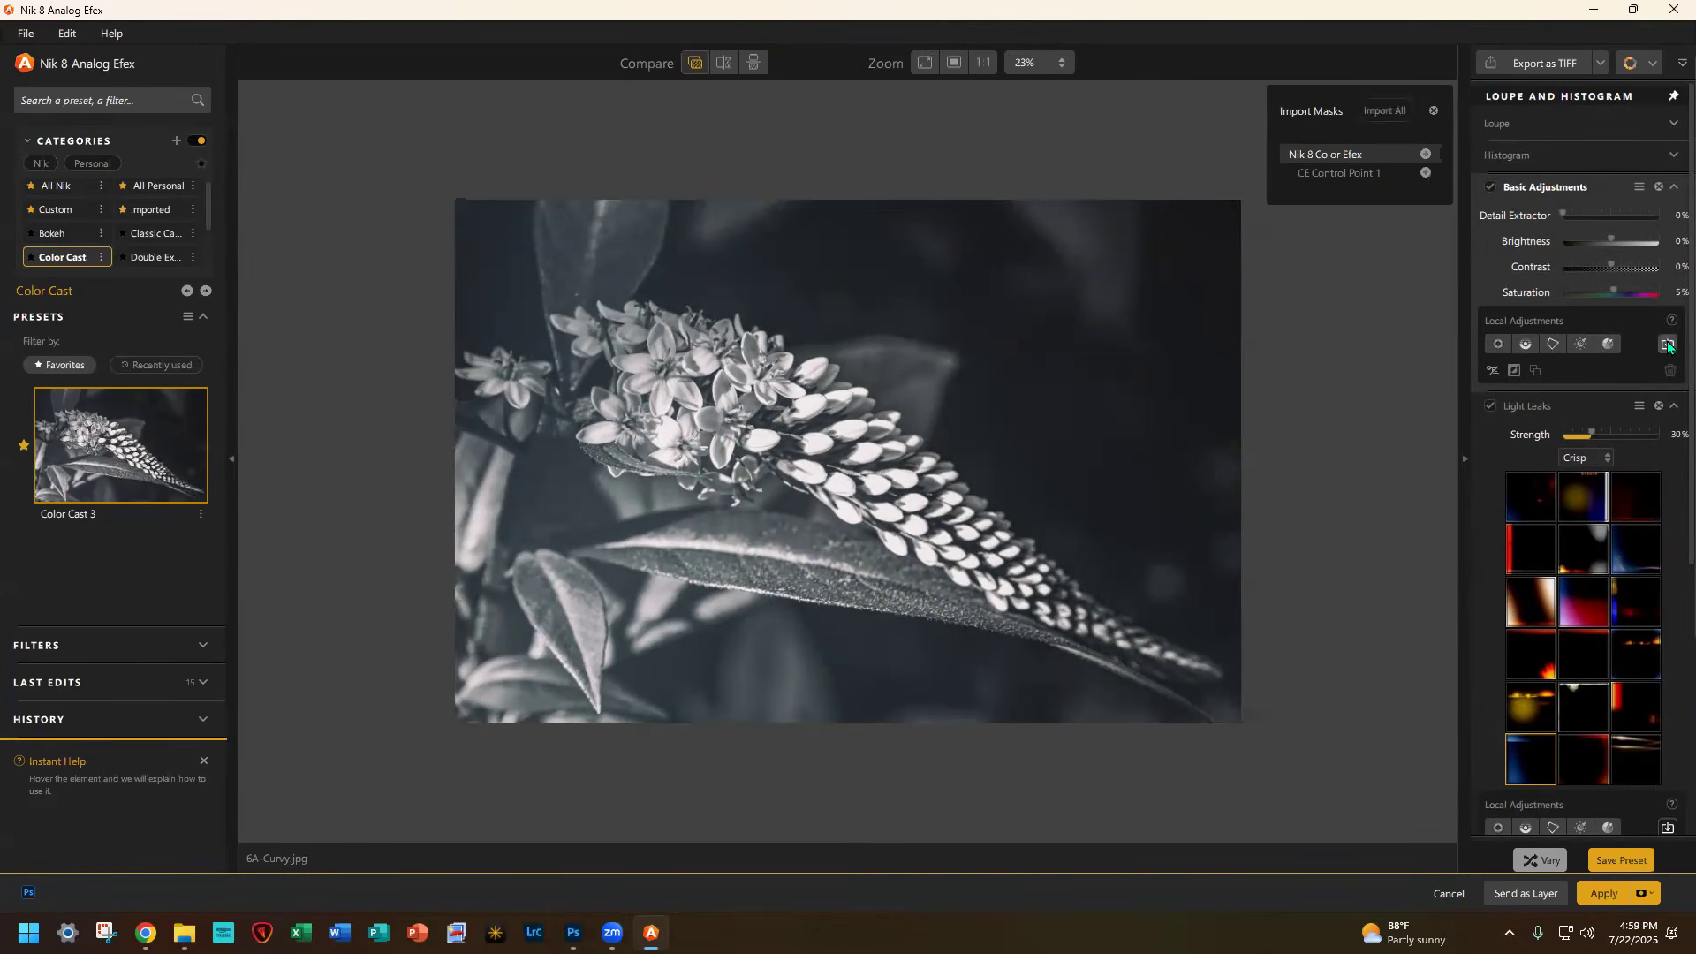
click(1327, 173)
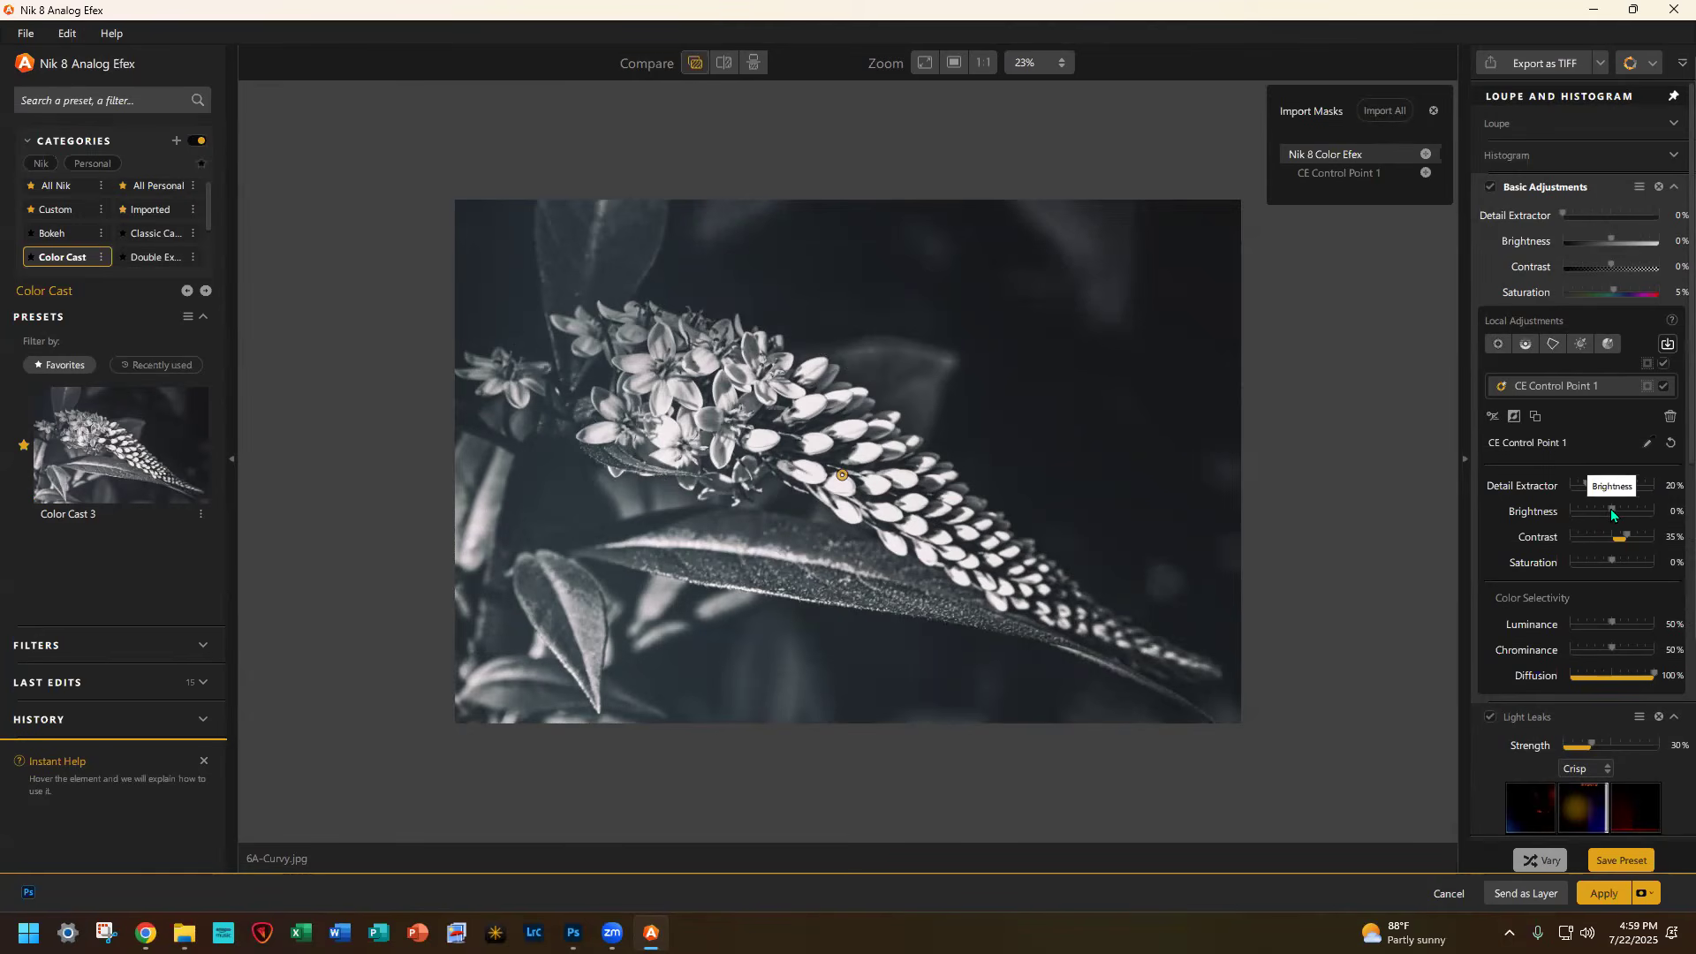
mouse_move(1609, 509)
mouse_down()
mouse_move(1588, 511)
mouse_move(1615, 515)
mouse_up()
drag(1609, 513, 1604, 512)
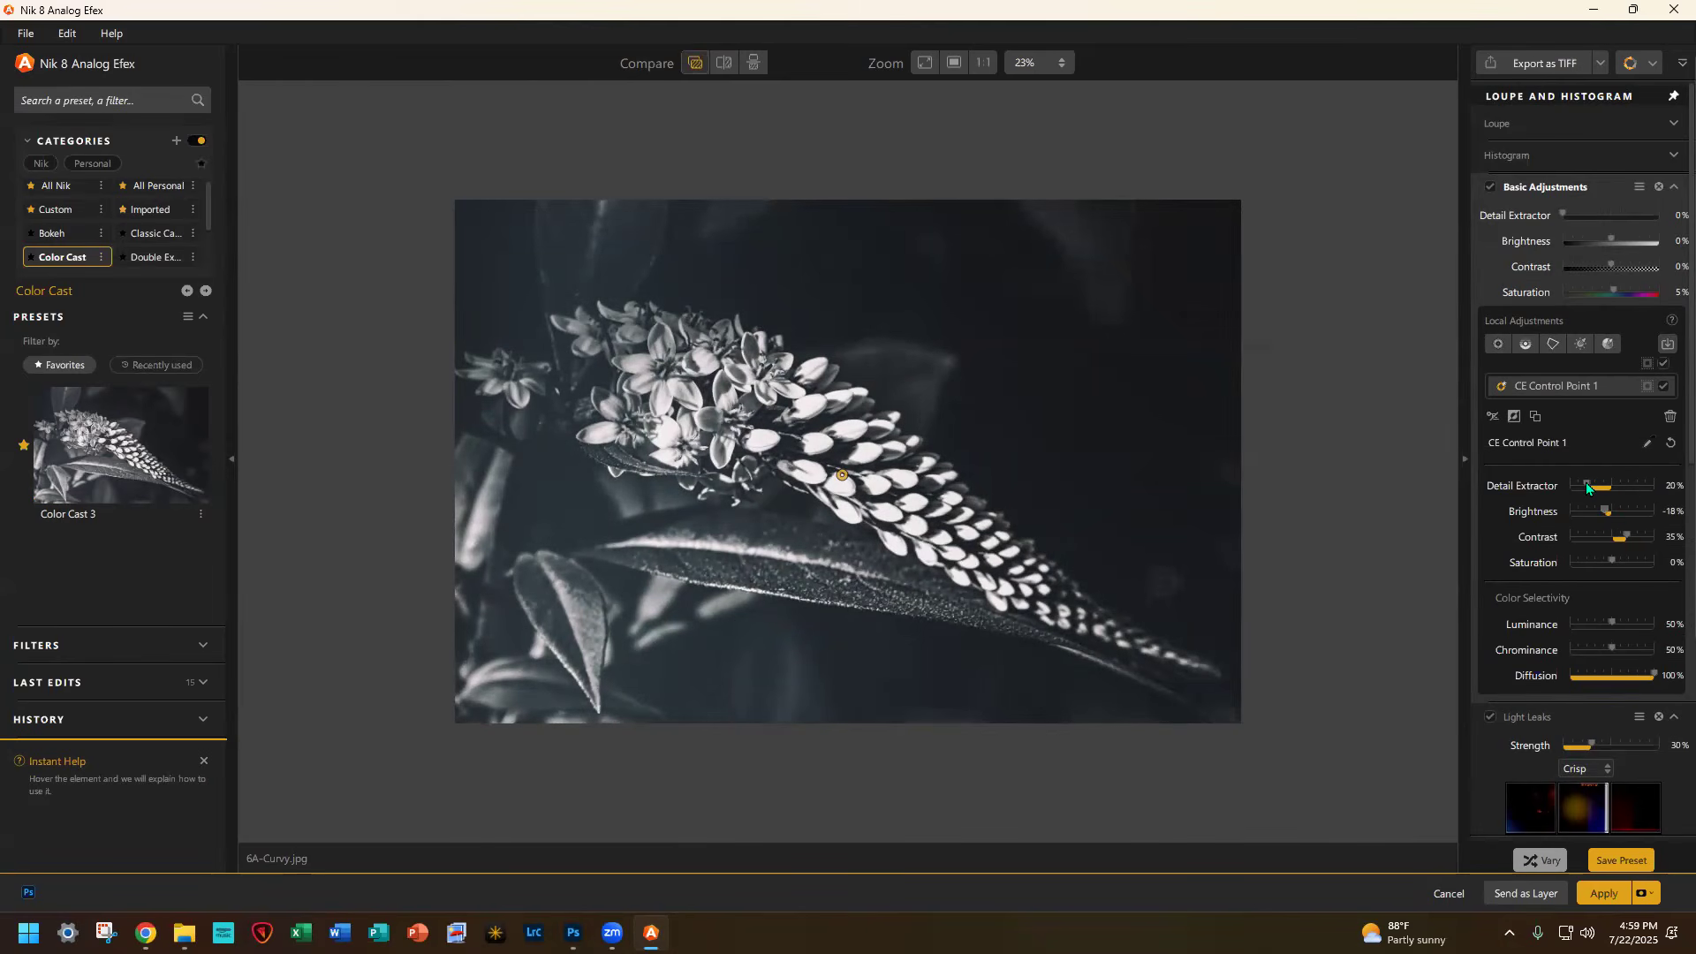
drag(1586, 483, 1539, 481)
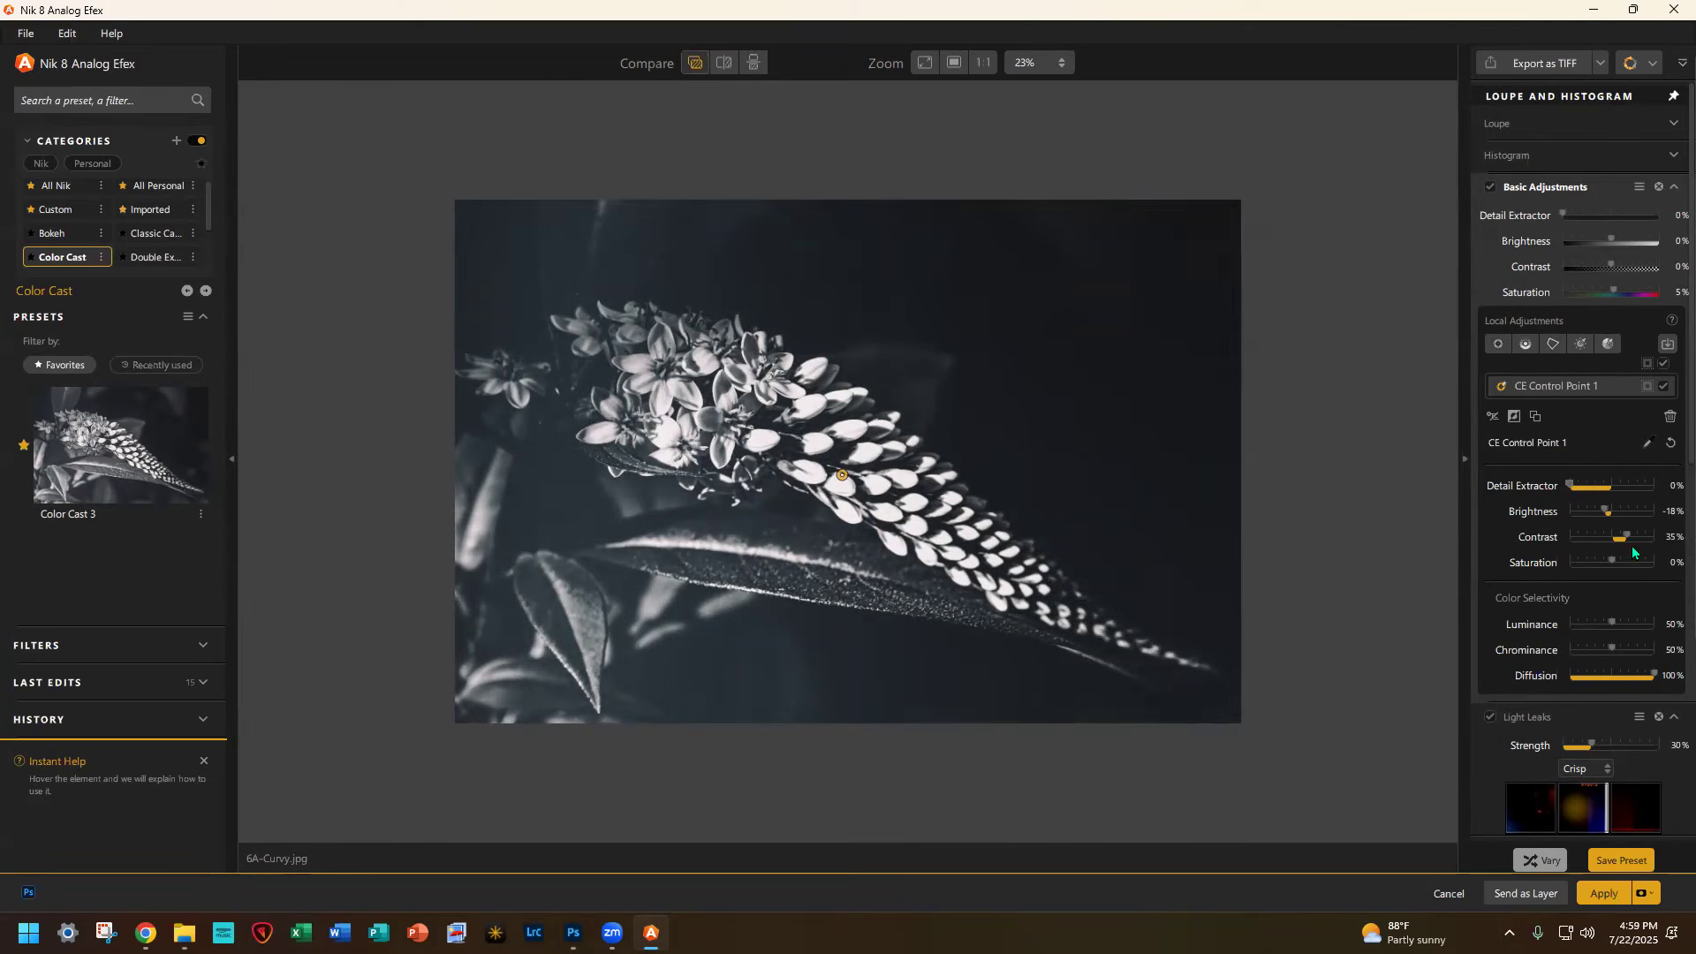
mouse_move(1624, 533)
mouse_down()
mouse_move(1598, 533)
mouse_move(1614, 535)
mouse_up()
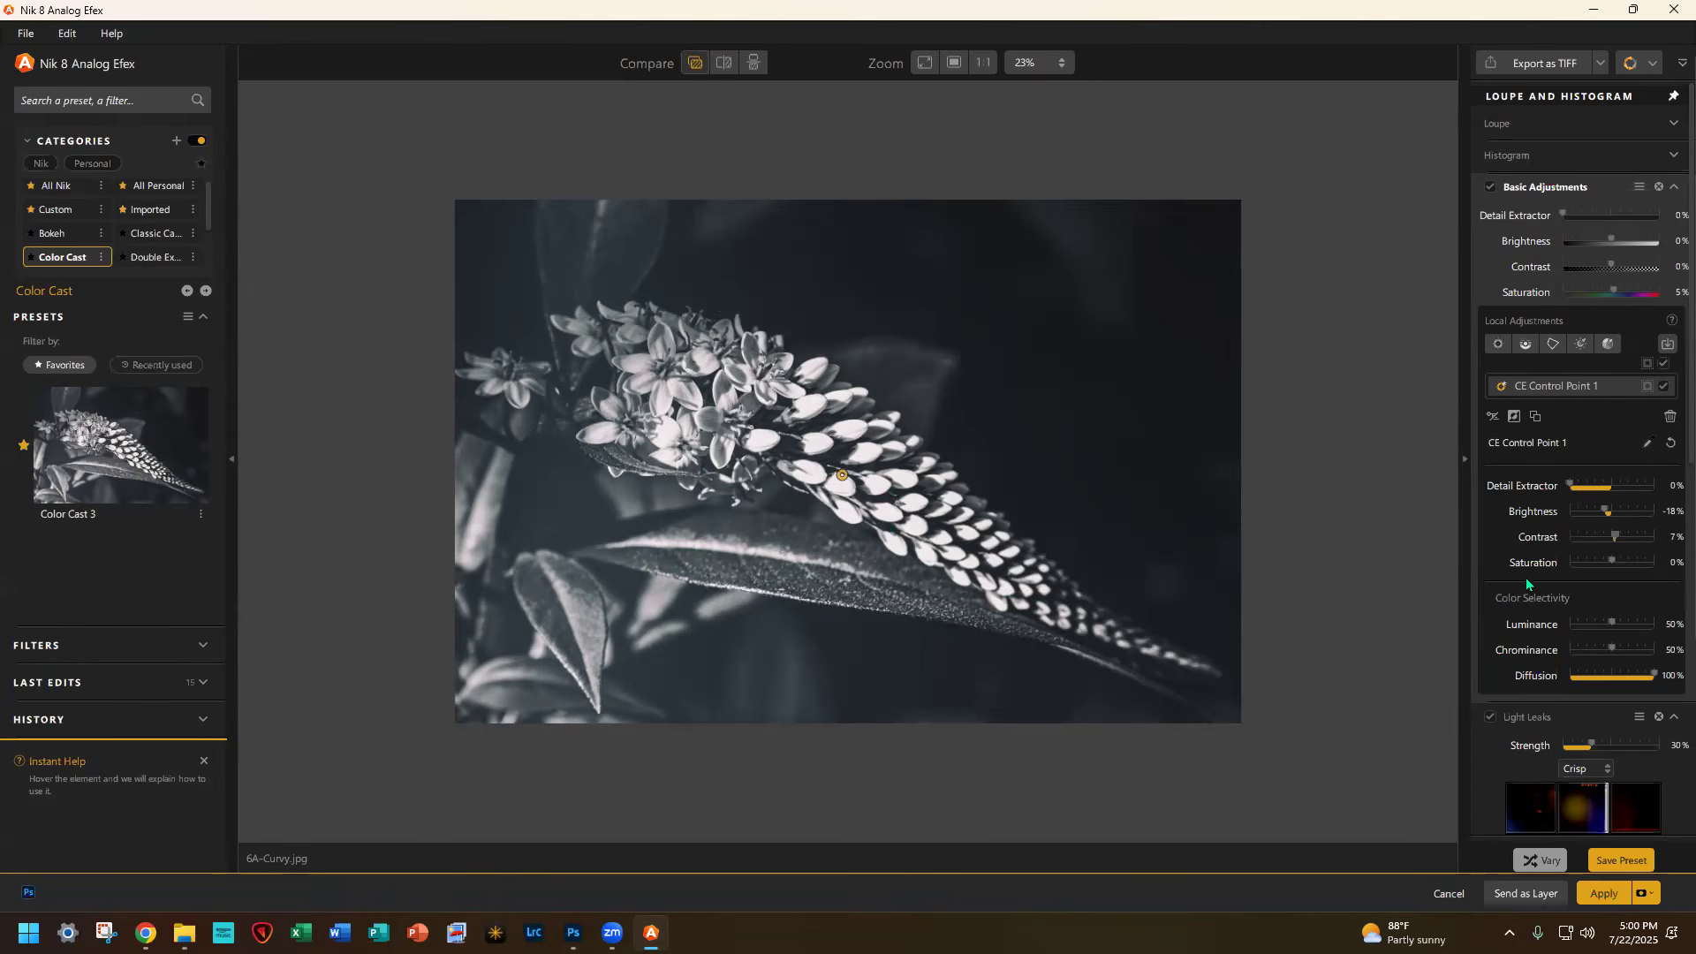
Step: Apply the Analog Efex edit to the Photoshop document as a Smart Object
click(1643, 893)
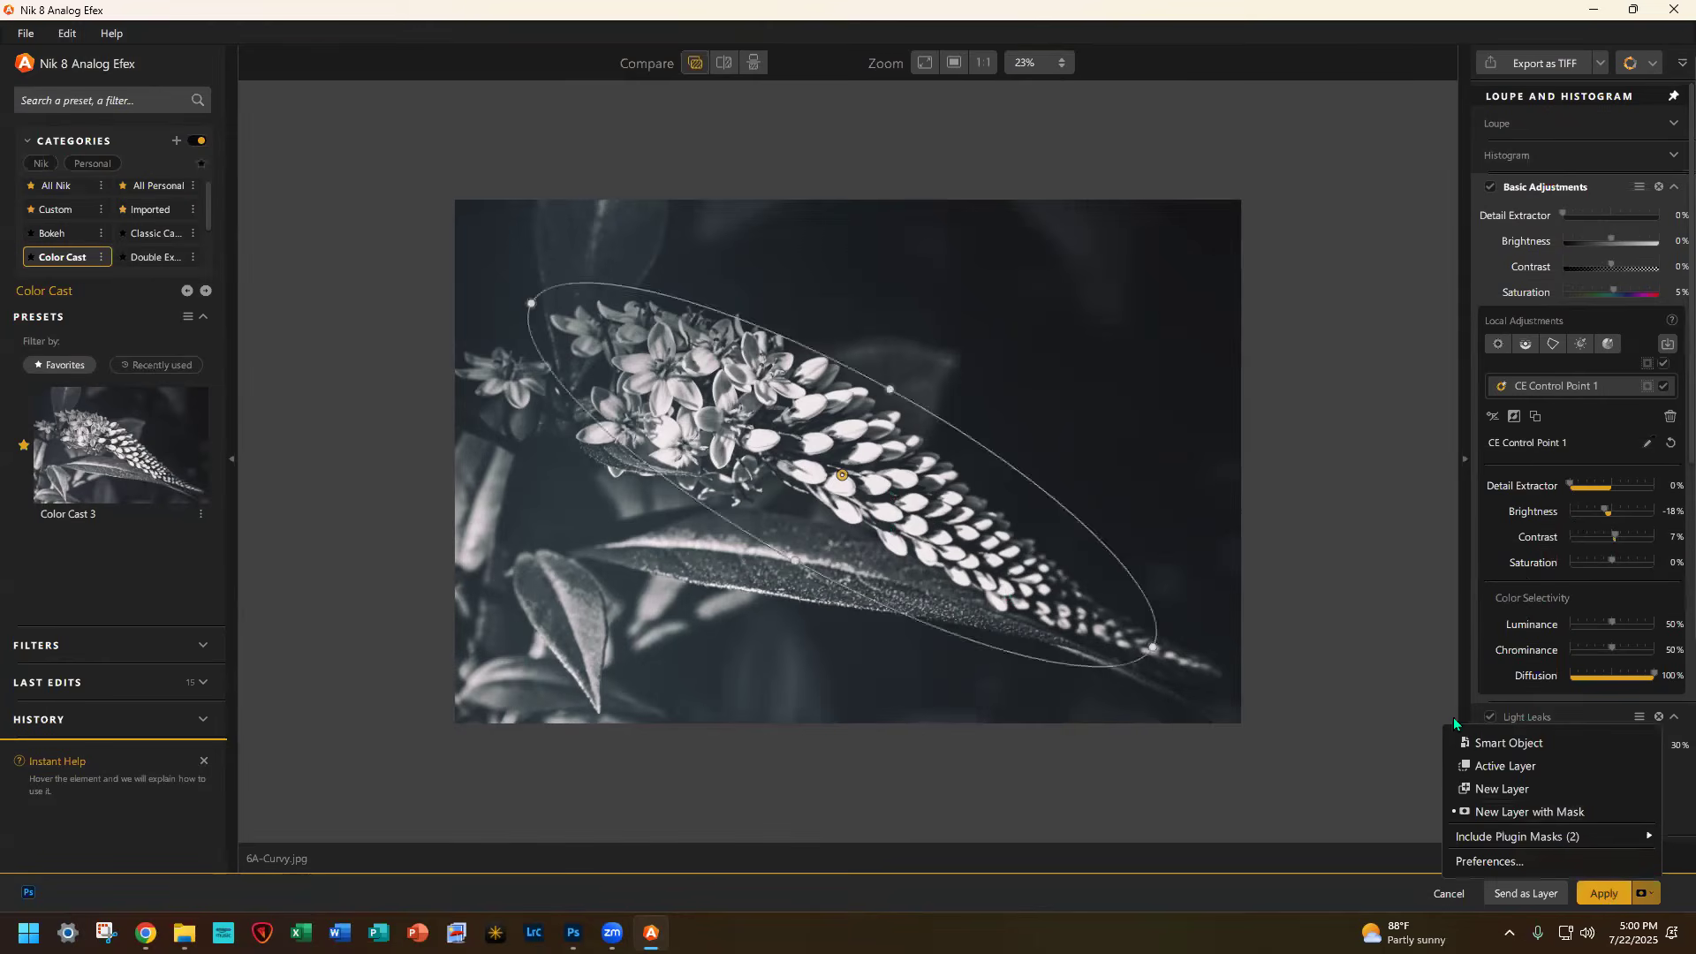
click(1480, 745)
click(1604, 893)
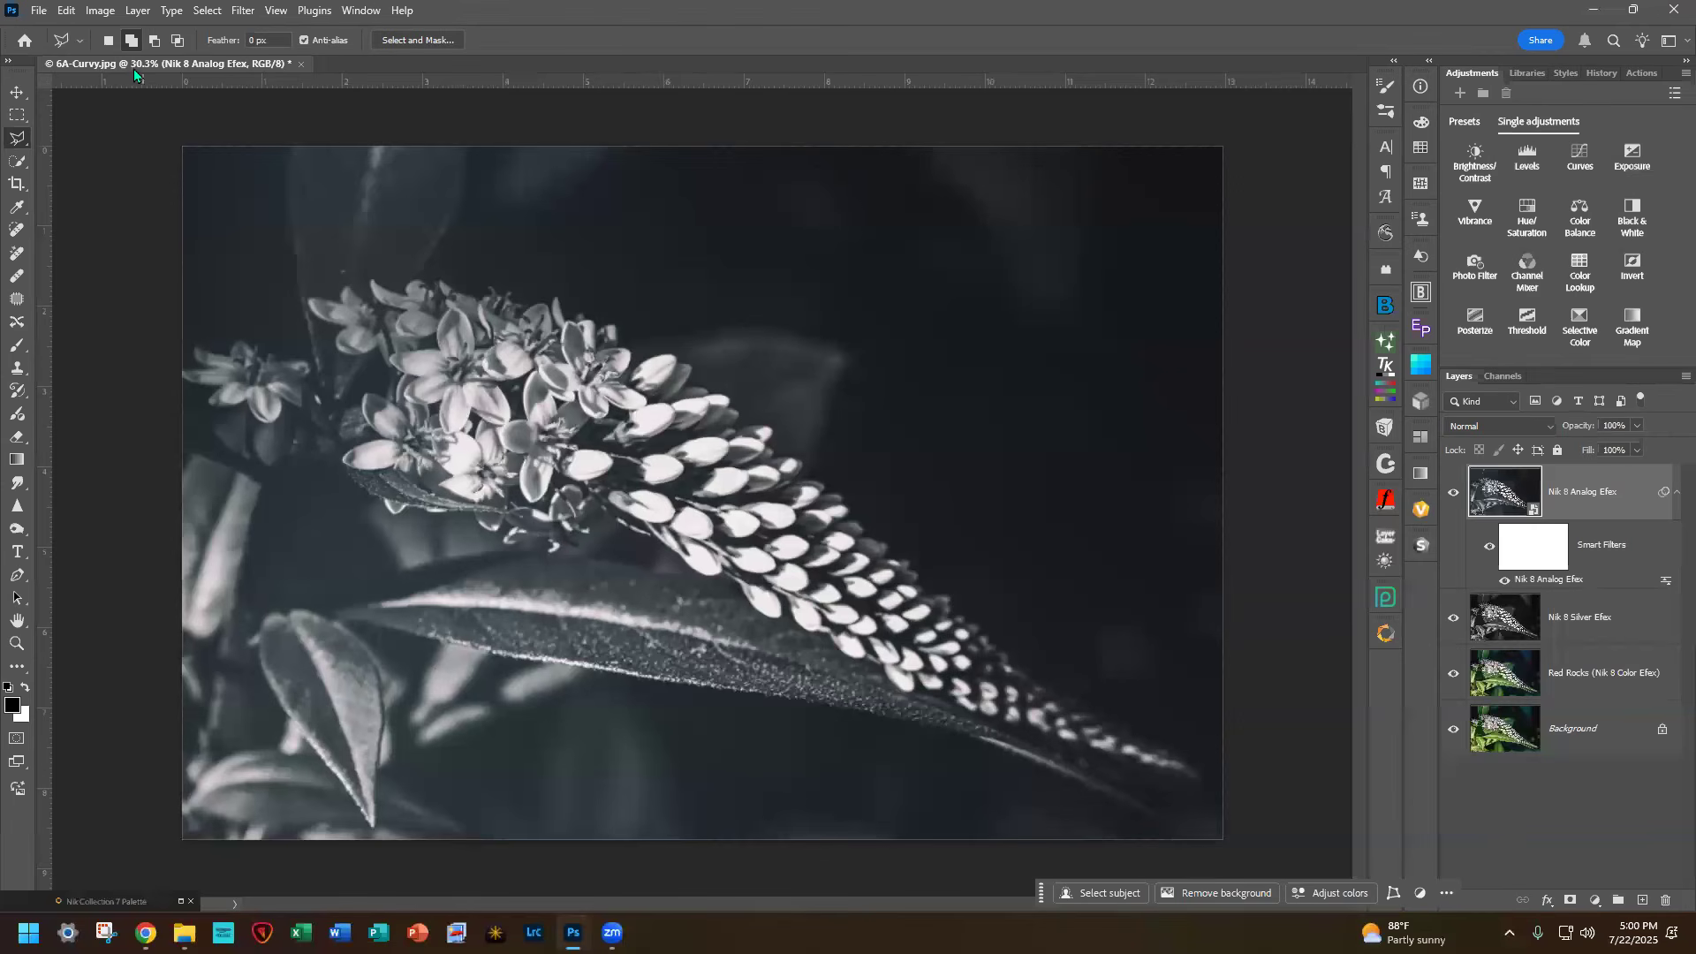
Step: Reopen the Nik 8 Analog Efex smart filter to examine its filter stack and local adjustments under Basic Adjustments, then cancel without applying
double_click(1555, 581)
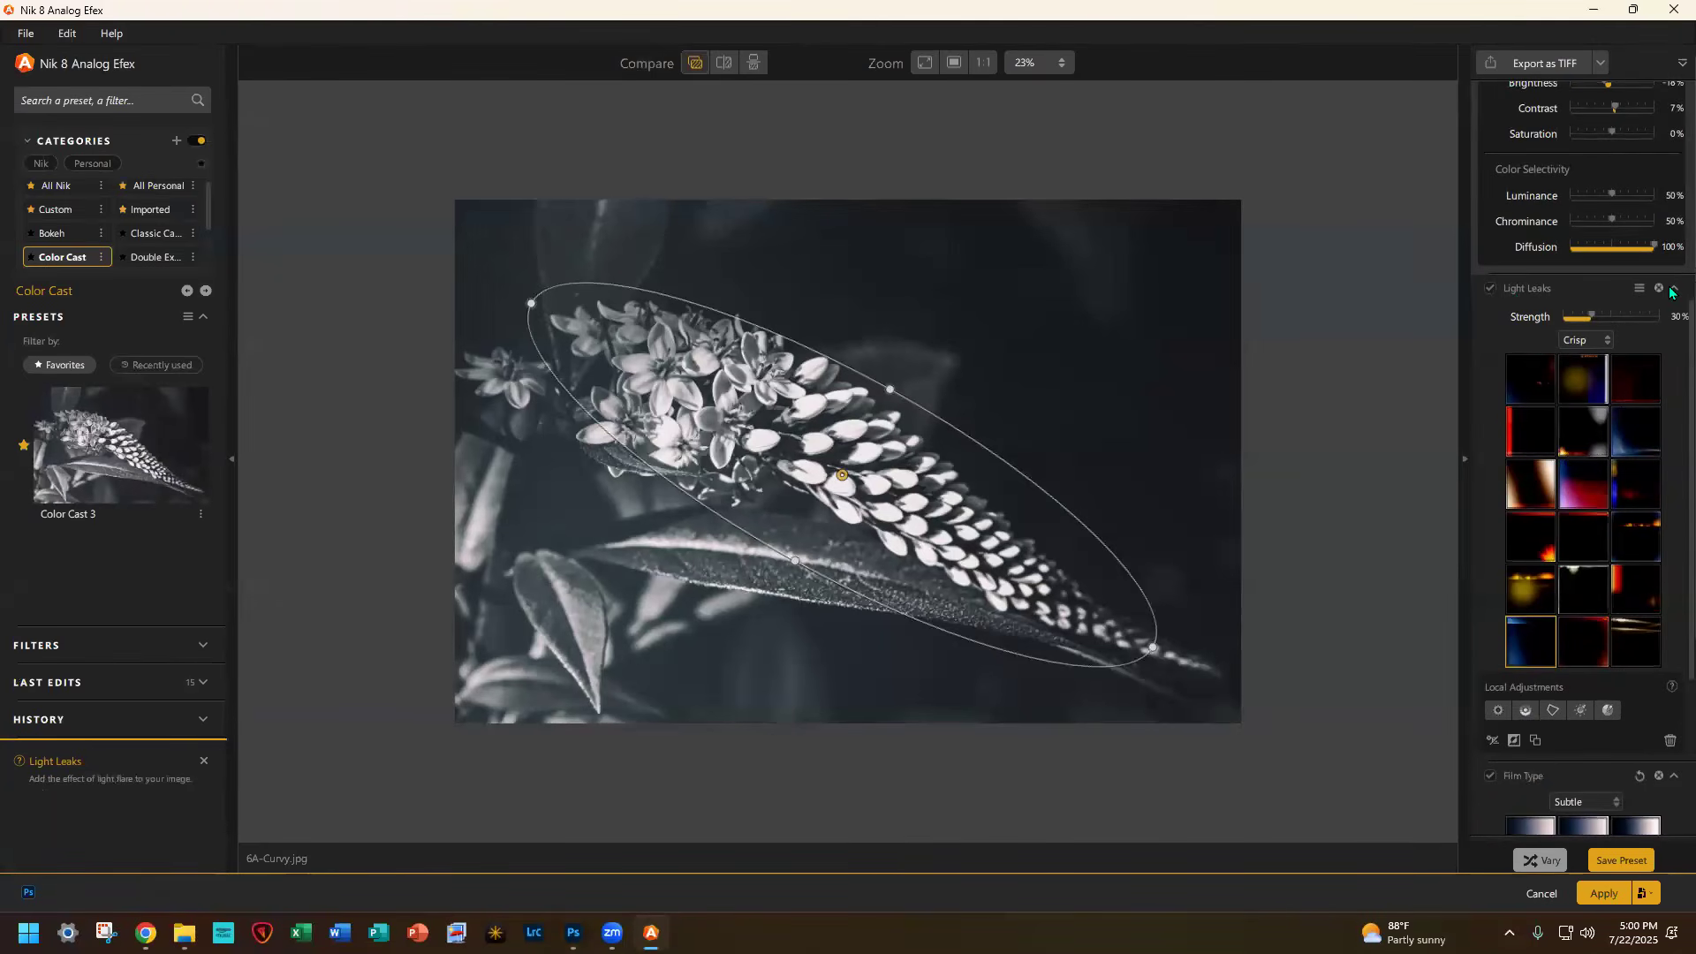
scroll(1670, 291, down, 3)
click(1671, 514)
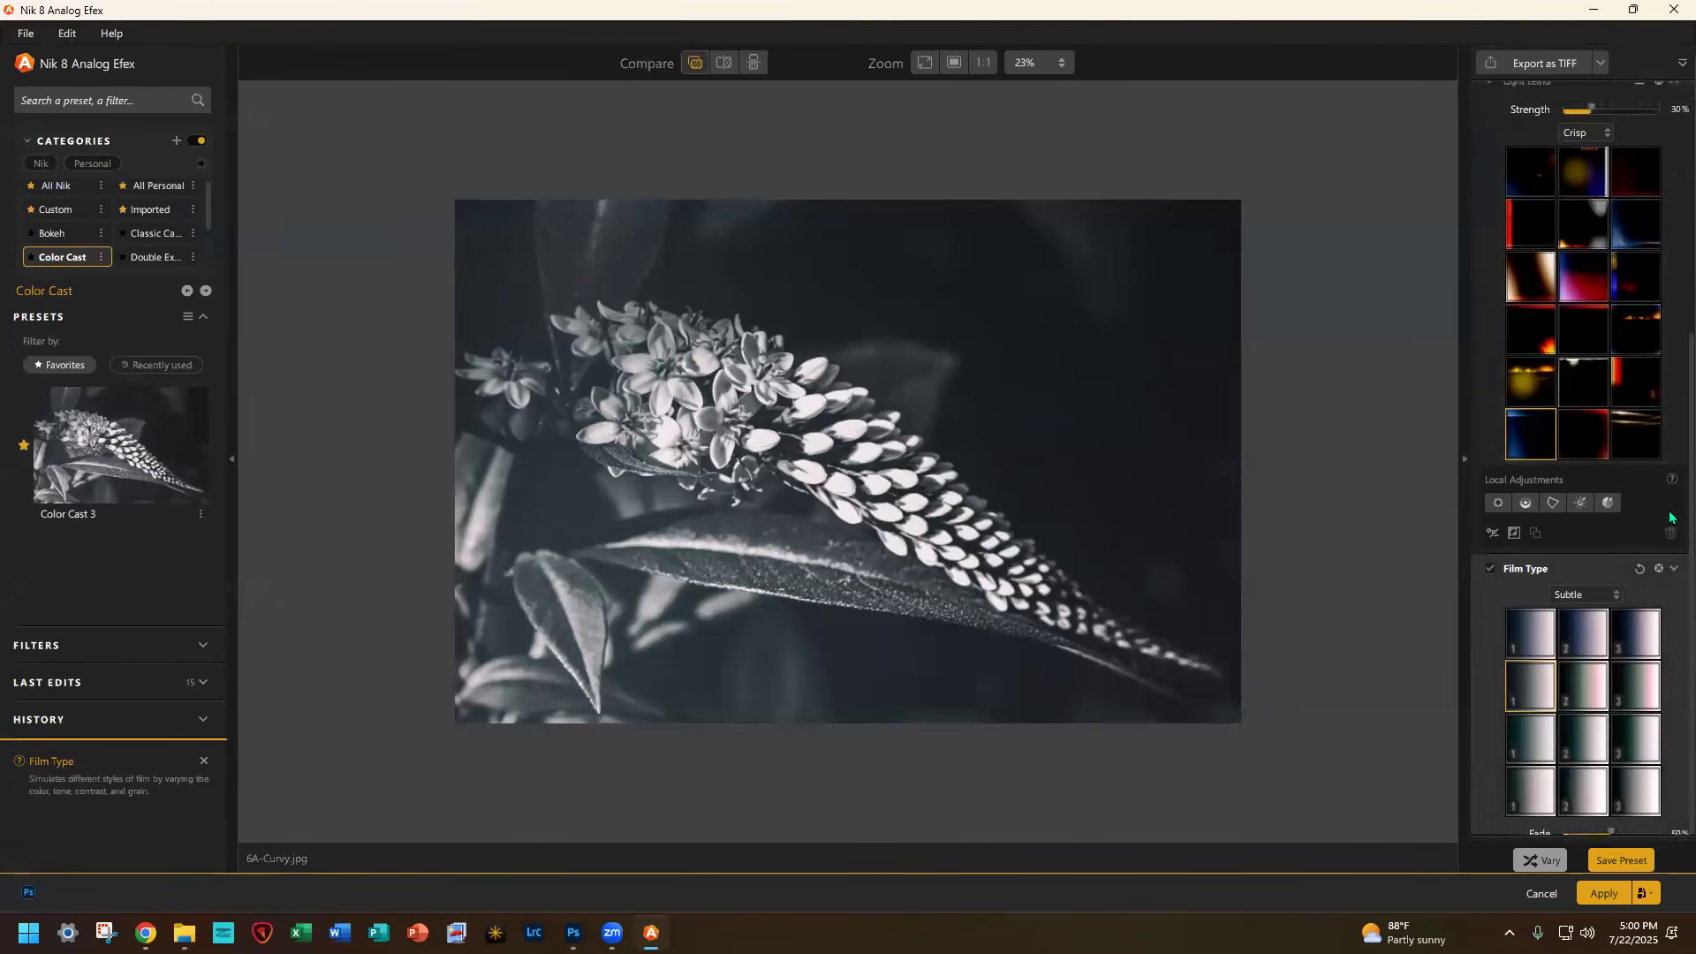
click(1672, 331)
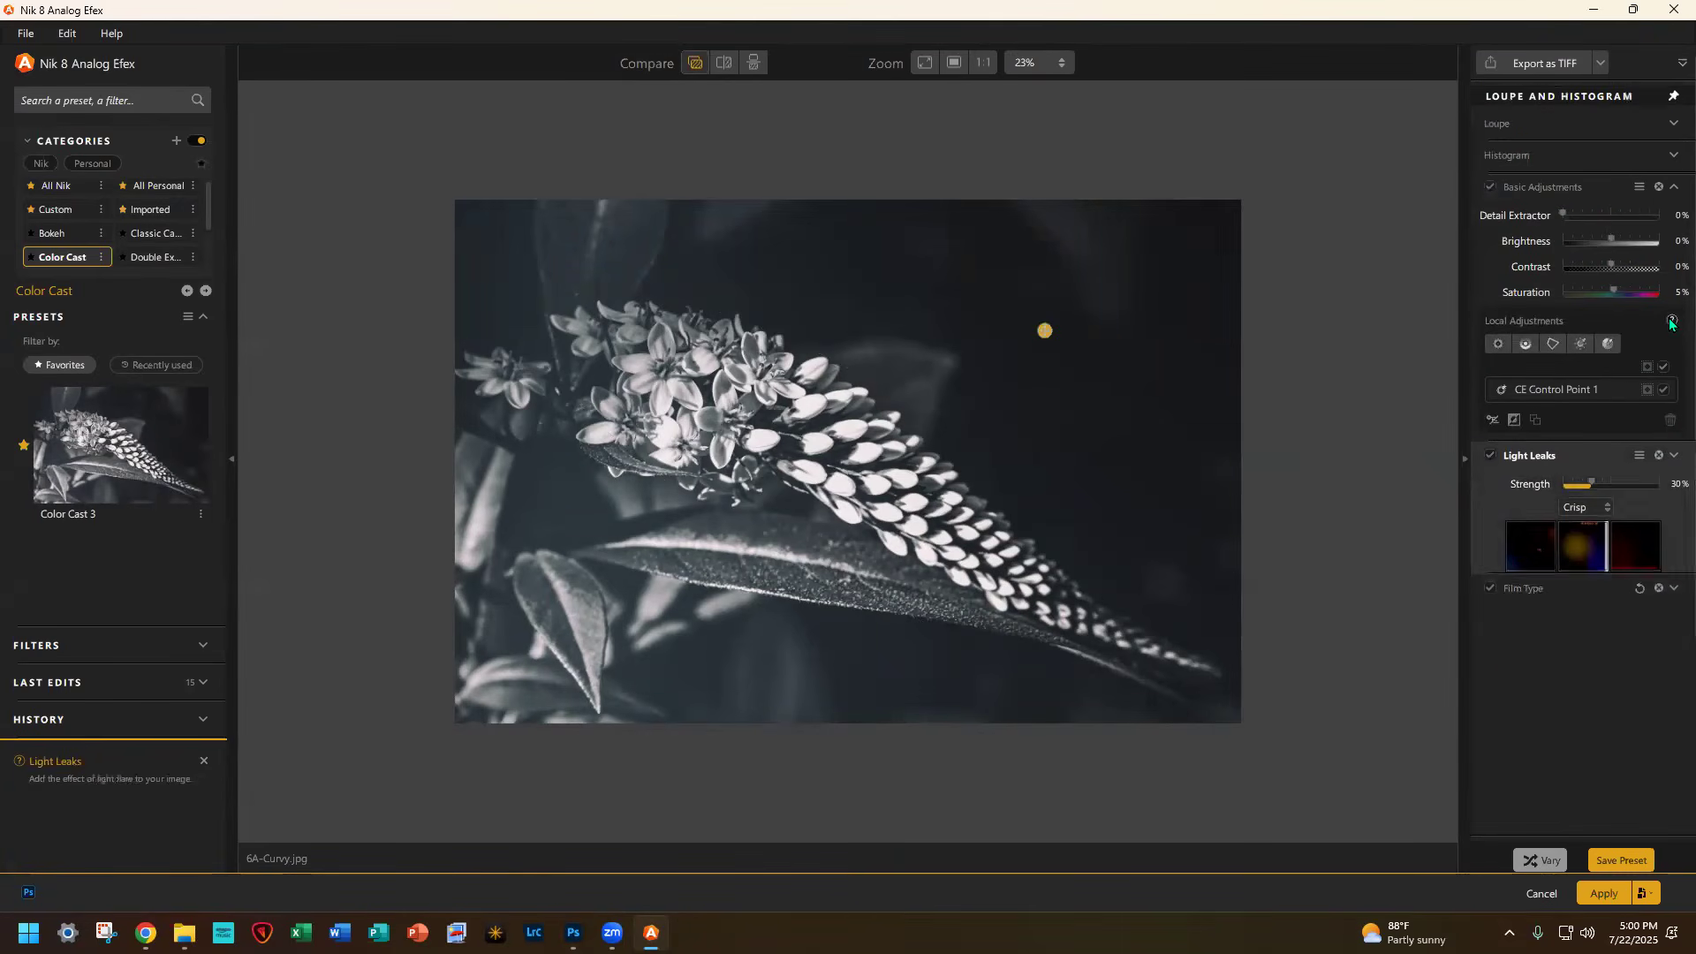
click(1672, 189)
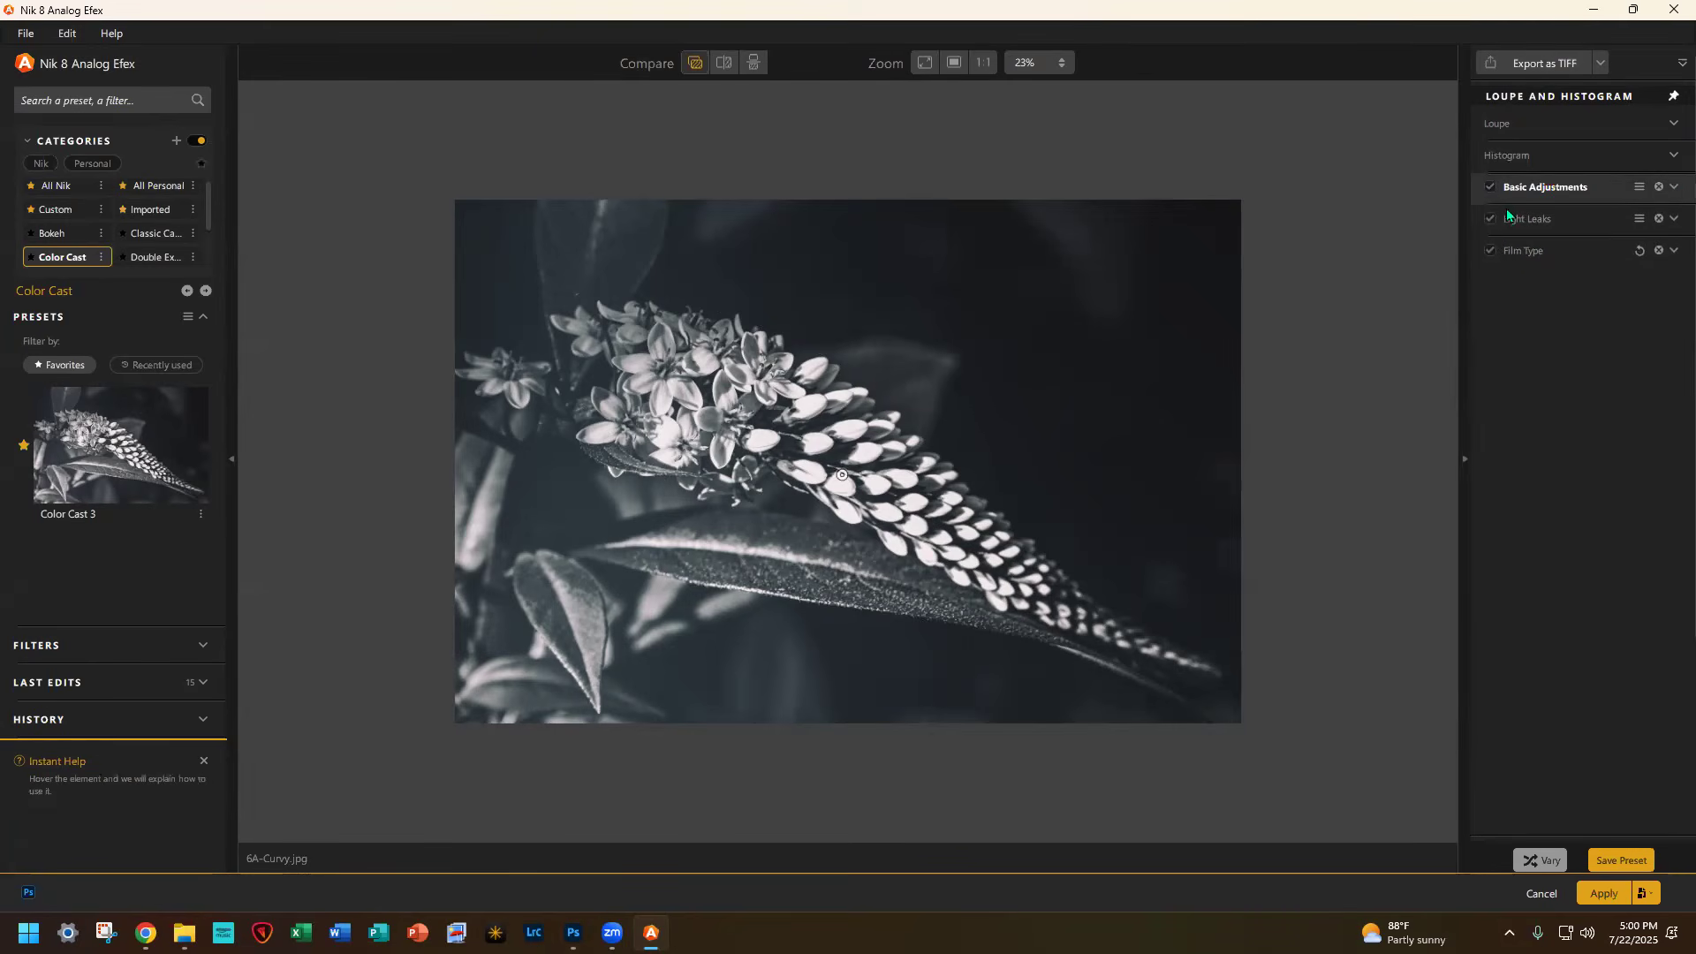
click(1672, 189)
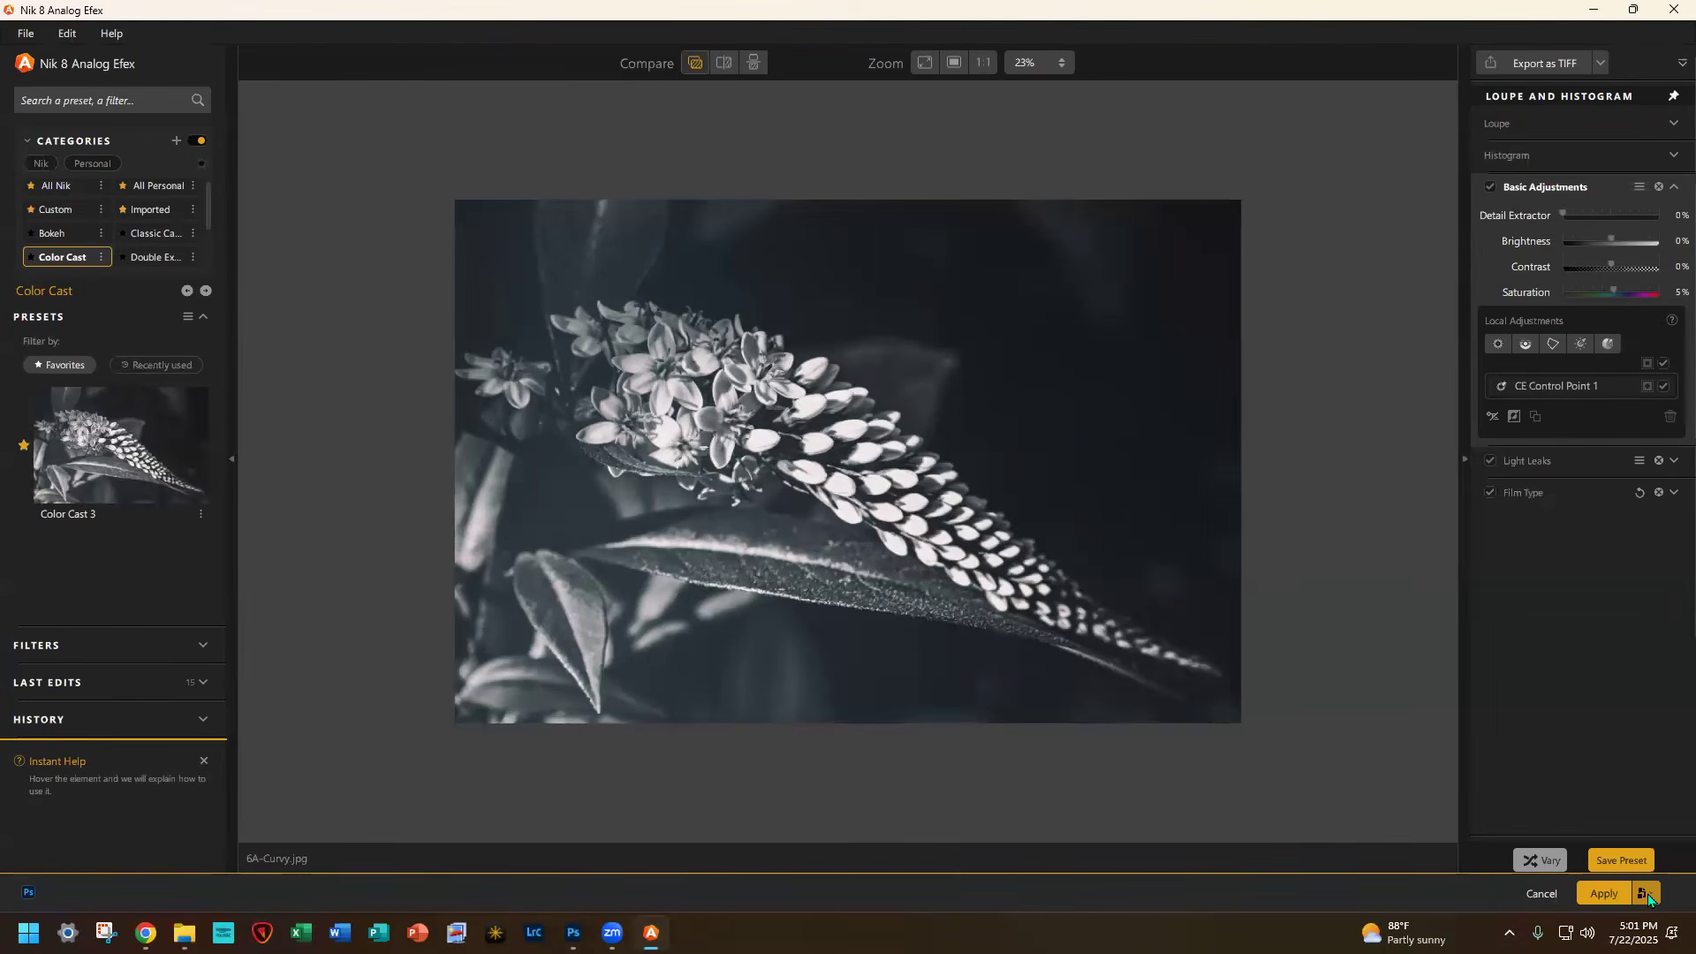
click(1534, 890)
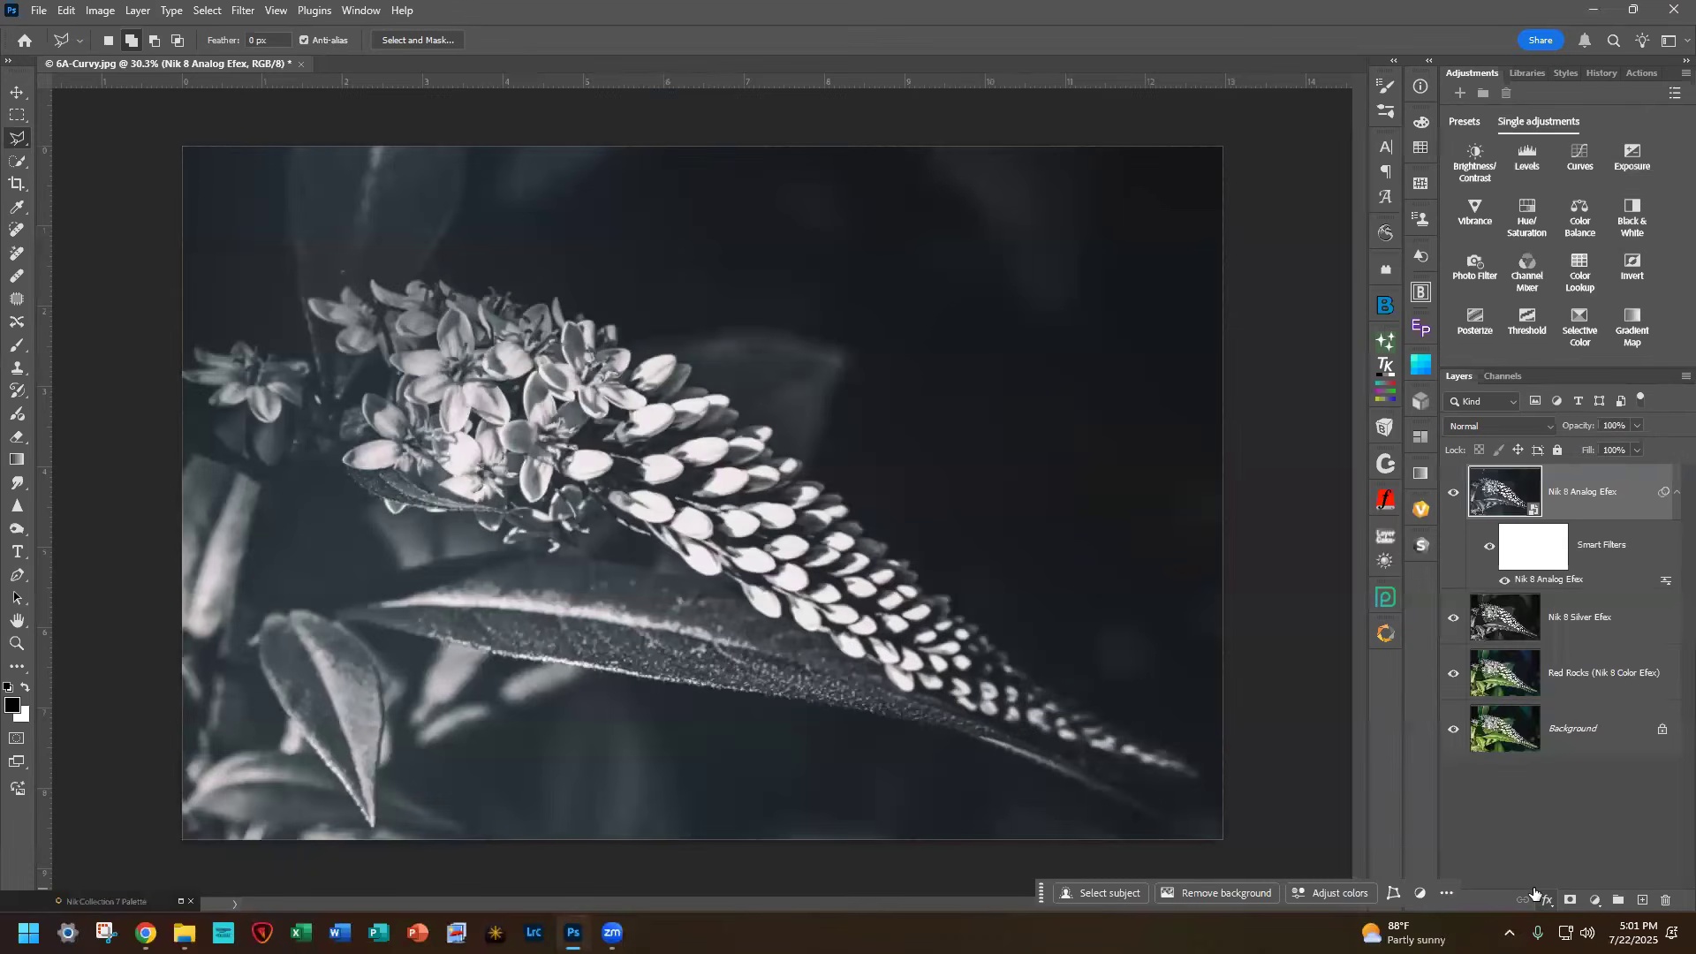